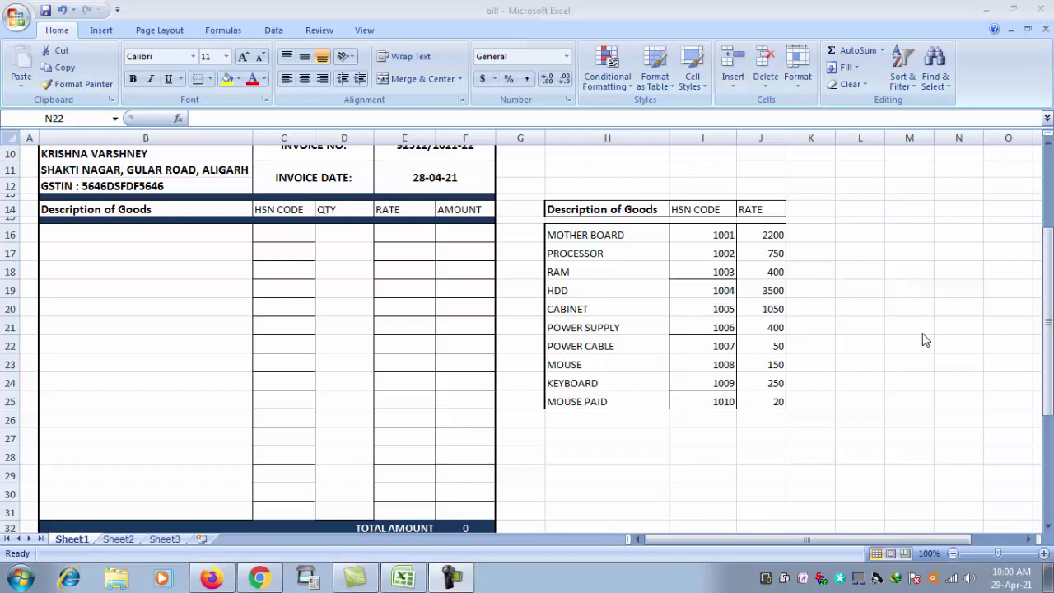
Bill 5 units of HDD on the first invoice line, row 16
left_click(158, 234)
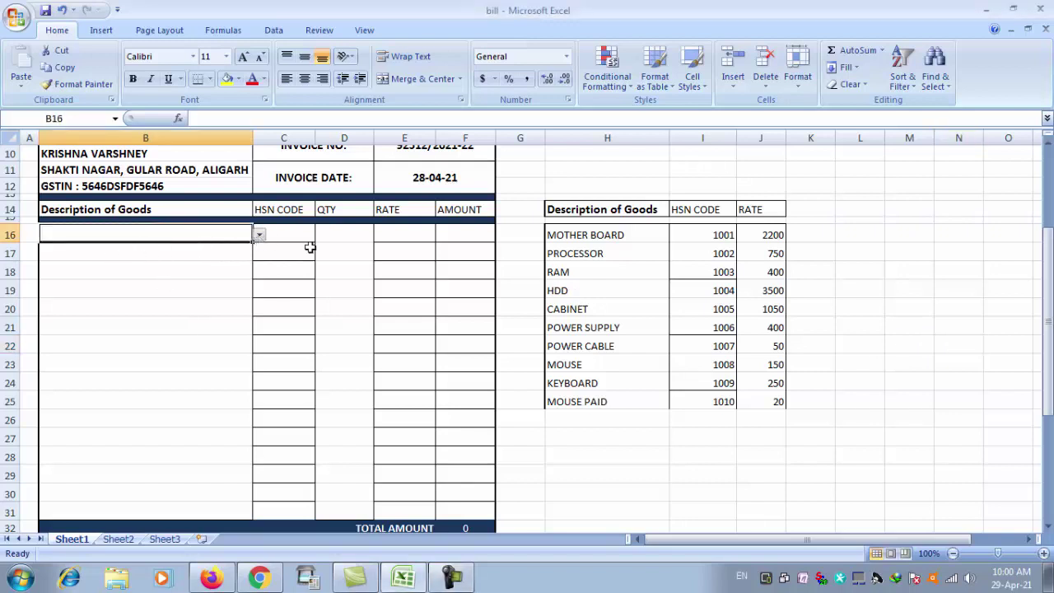
left_click(260, 235)
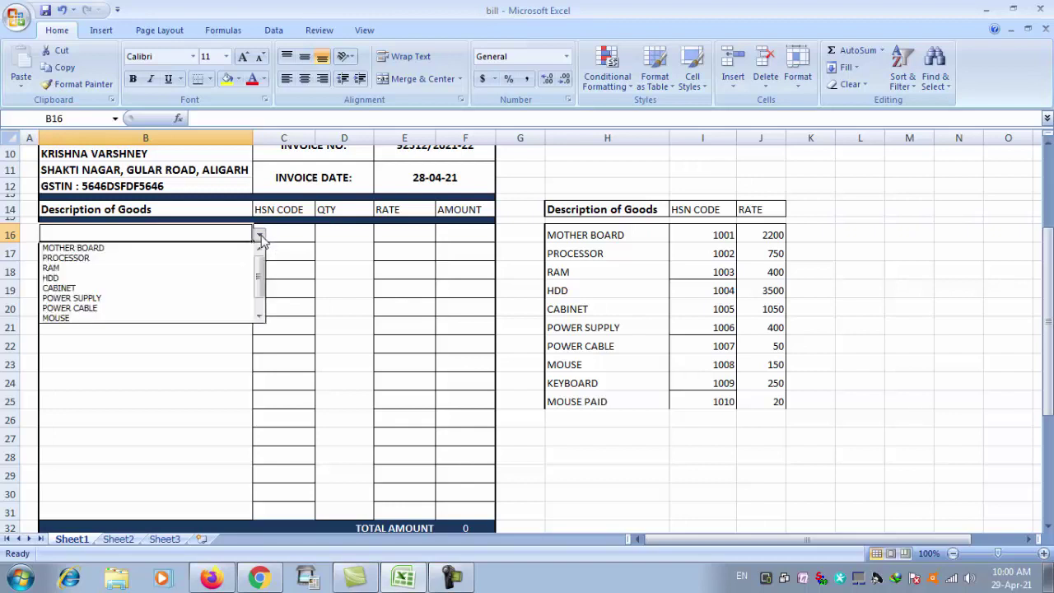
left_click(204, 280)
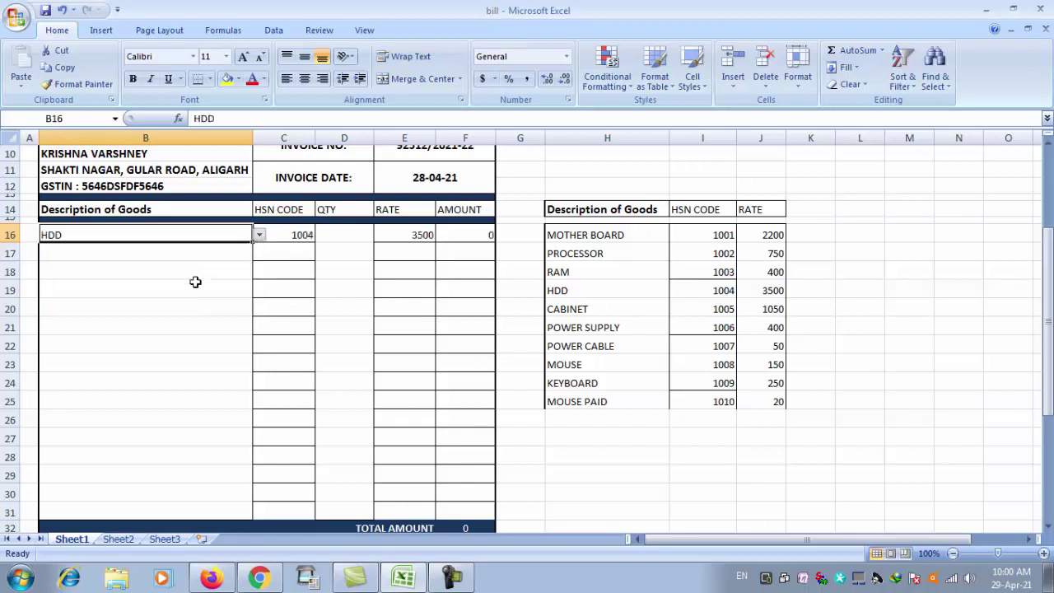
left_click(429, 235)
left_click(325, 238)
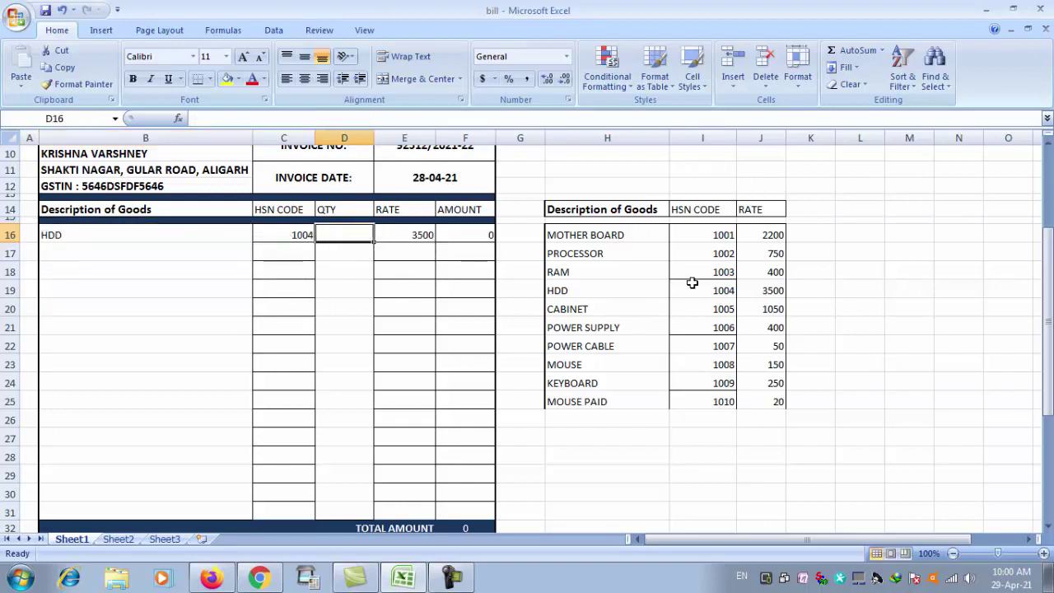
type("5")
key("Tab")
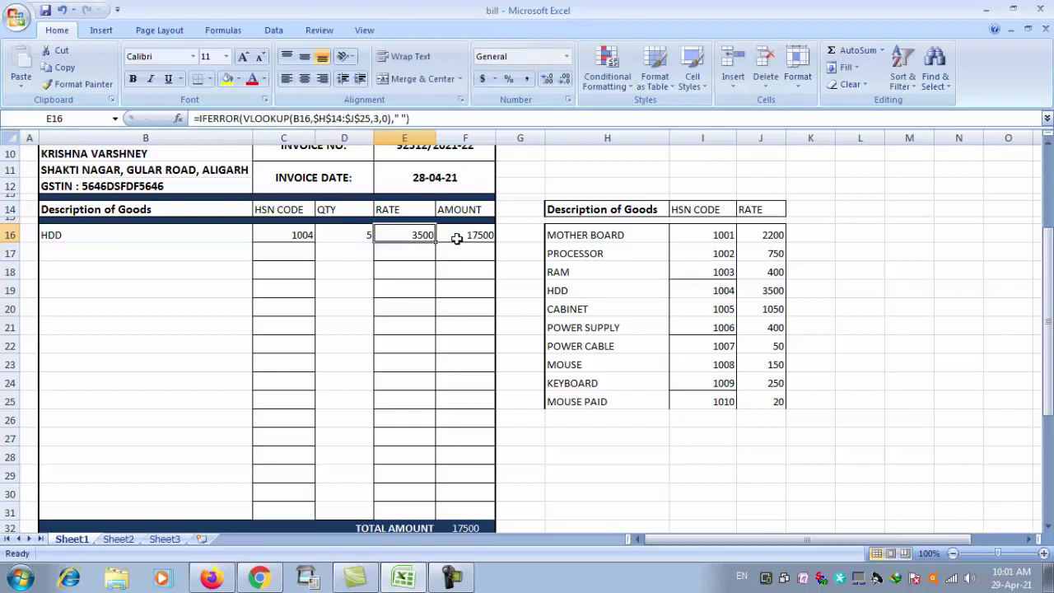
Scroll down to check the 17500 amount and 22400 grand total, then back up
scroll(470, 358, "down", 2)
scroll(465, 478, "down", 1)
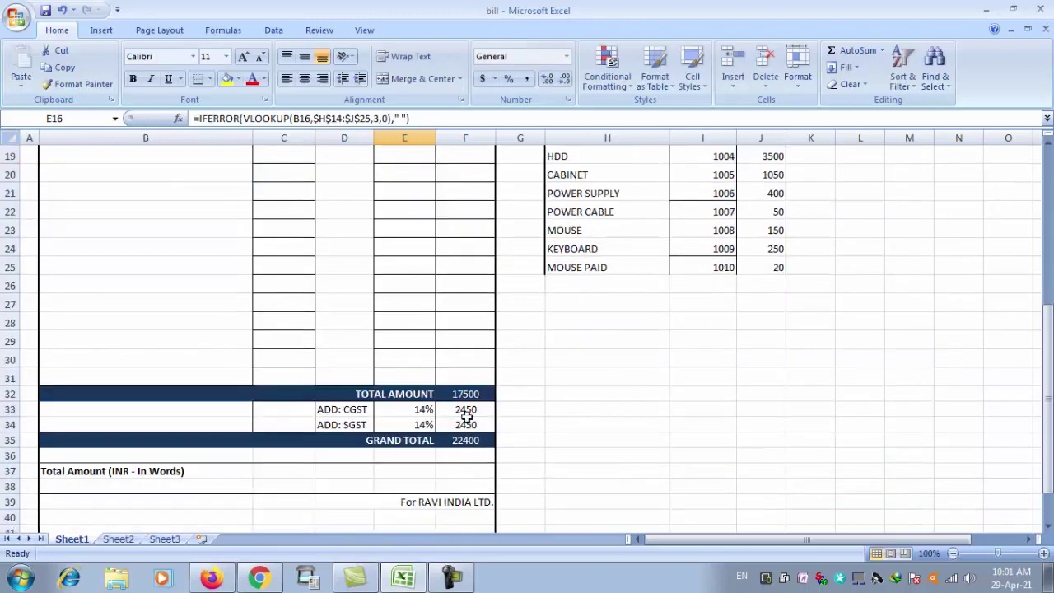
scroll(533, 478, "up", 1)
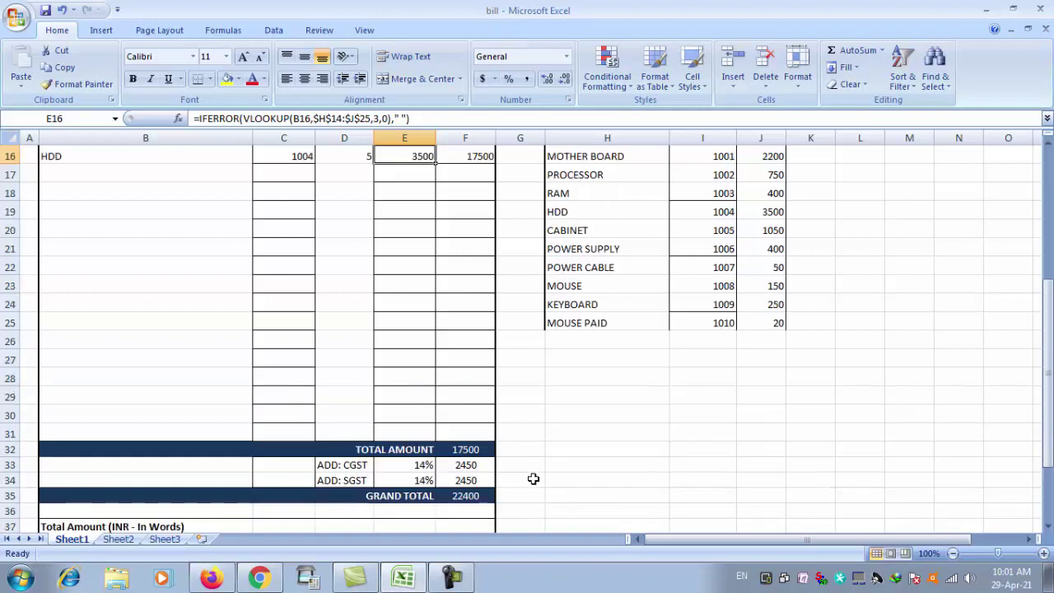
scroll(530, 455, "up", 1)
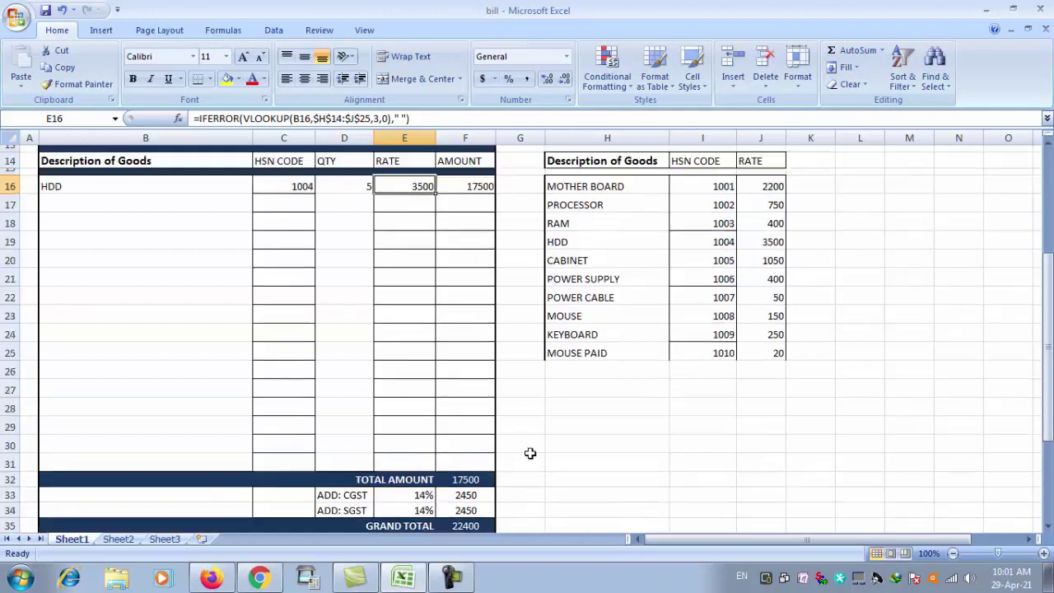
scroll(529, 451, "up", 3)
scroll(527, 449, "up", 1)
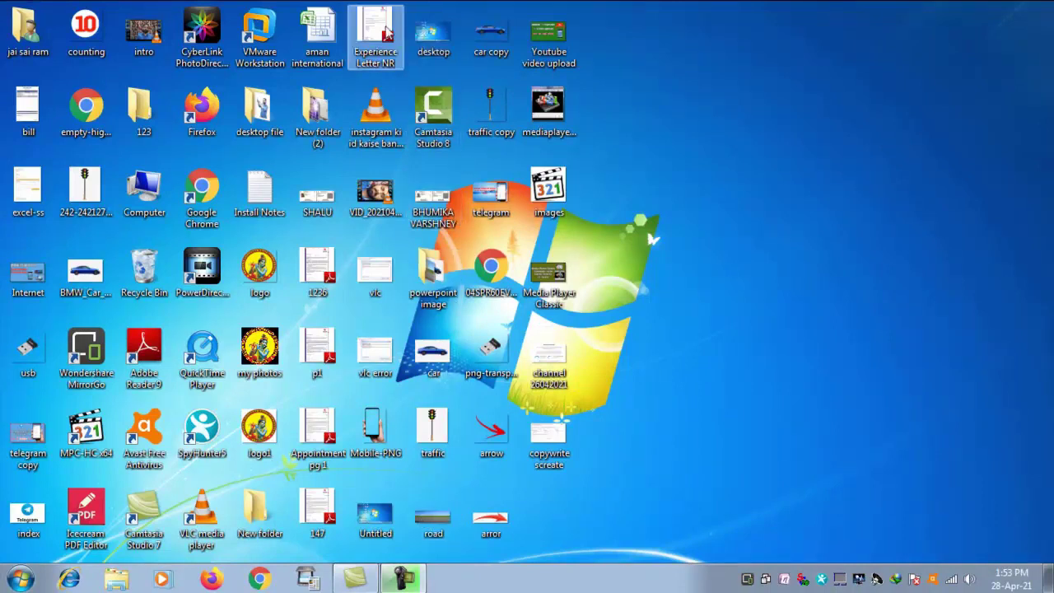
double_click(26, 194)
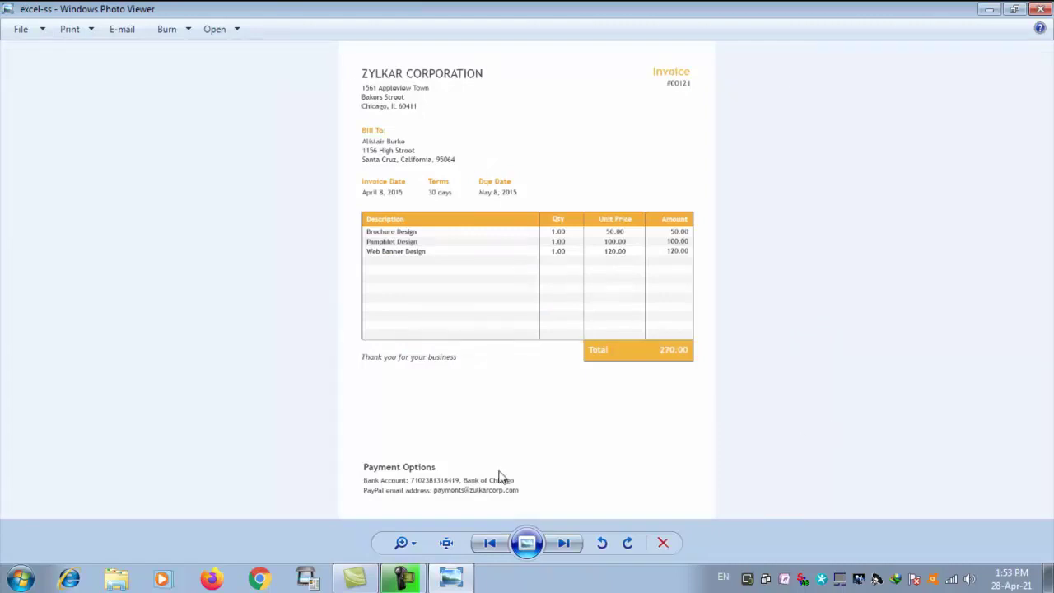
left_click(488, 550)
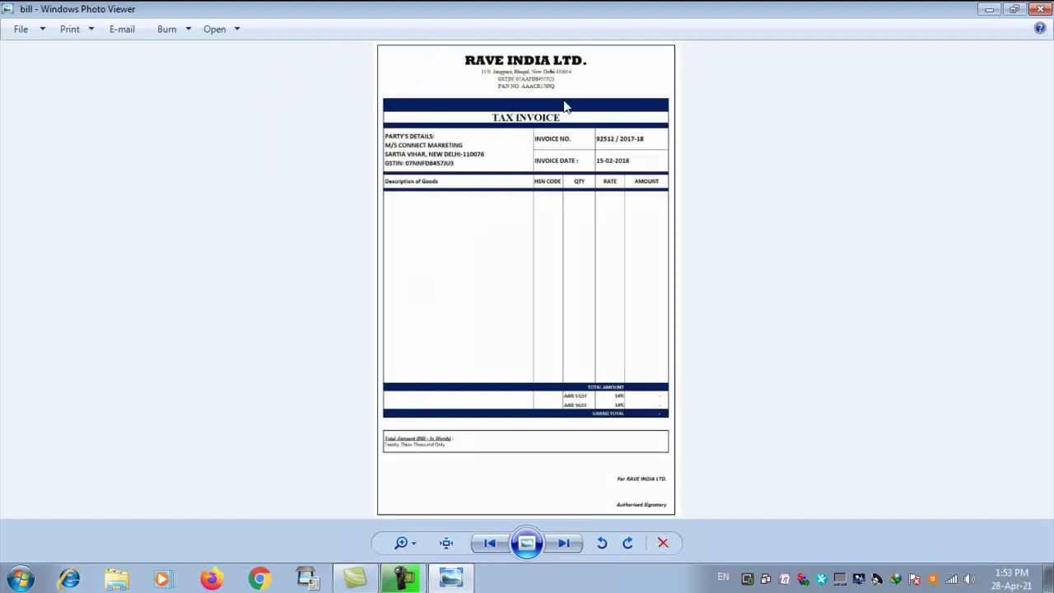
left_click(1040, 8)
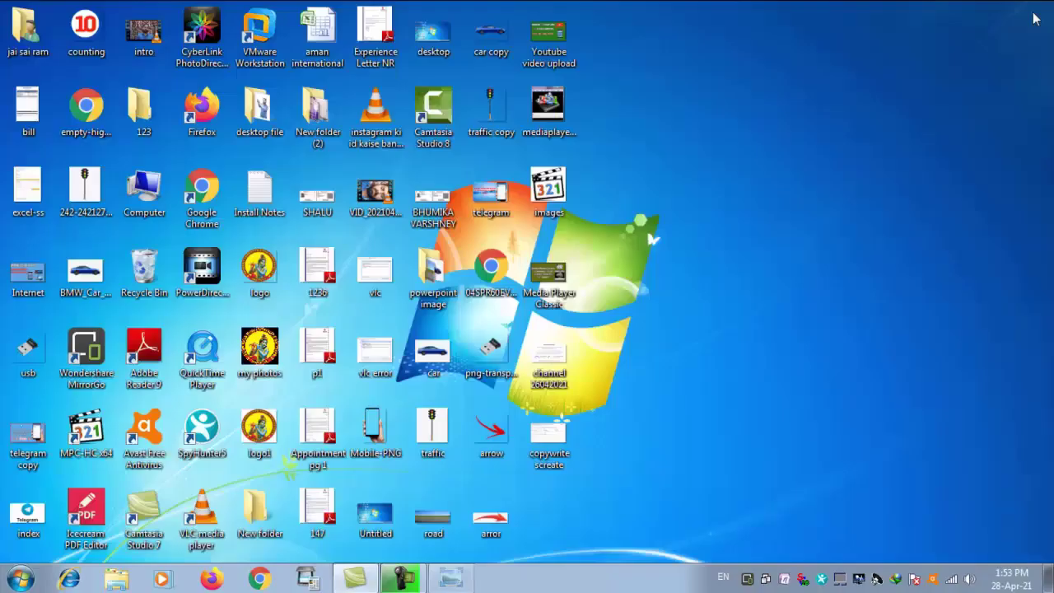
left_click(216, 580)
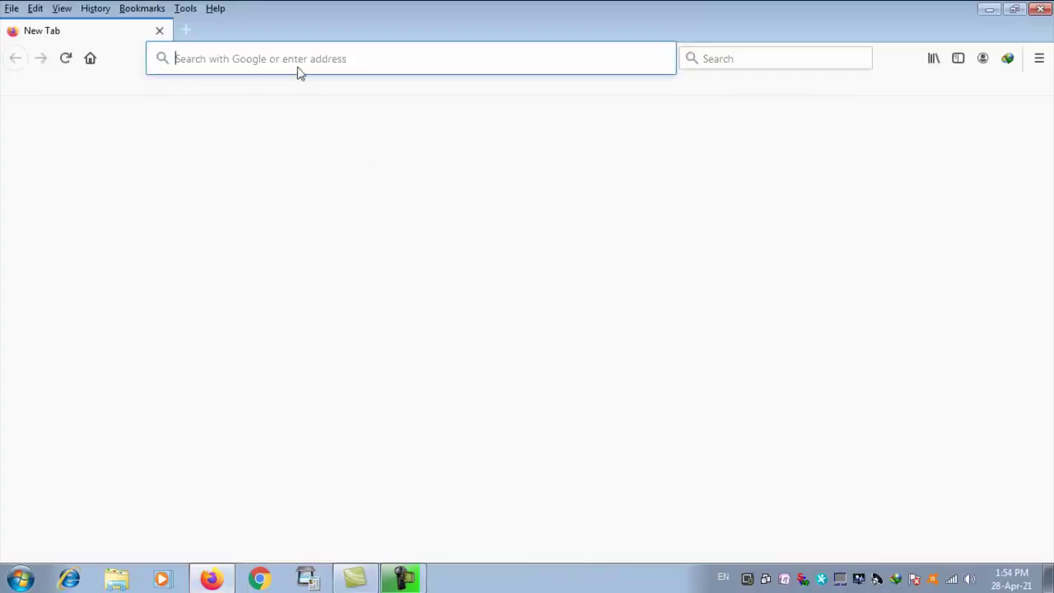
Go to Google and search for 'excel bill format'
type("google")
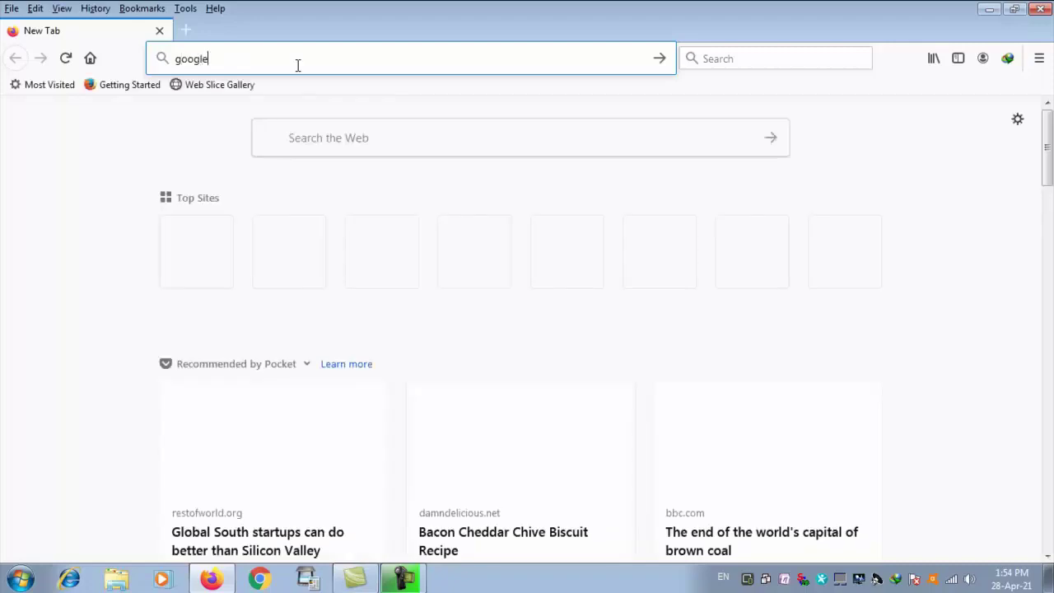
key("Return")
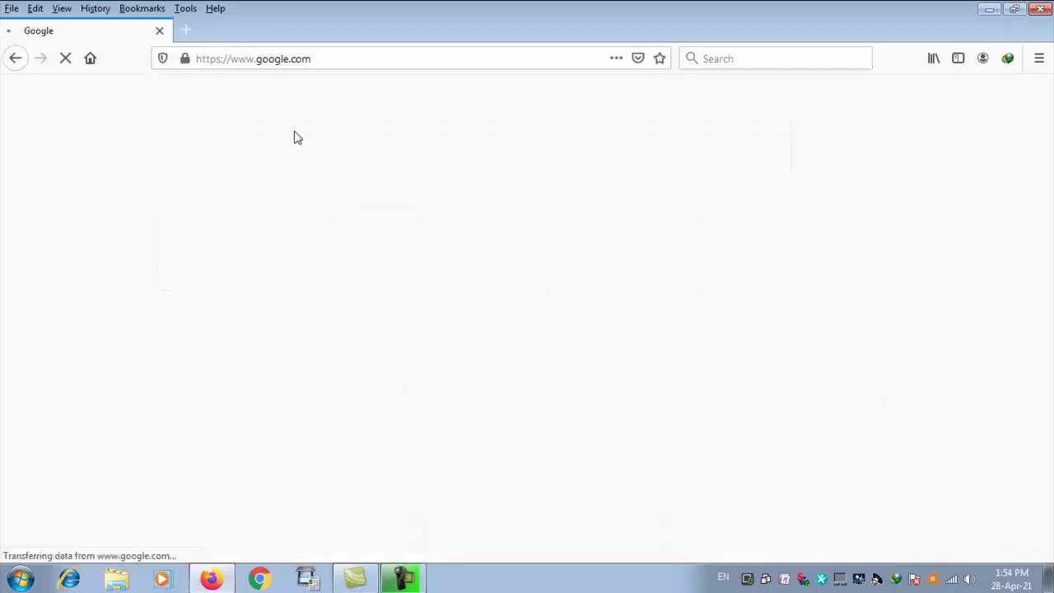
type("e")
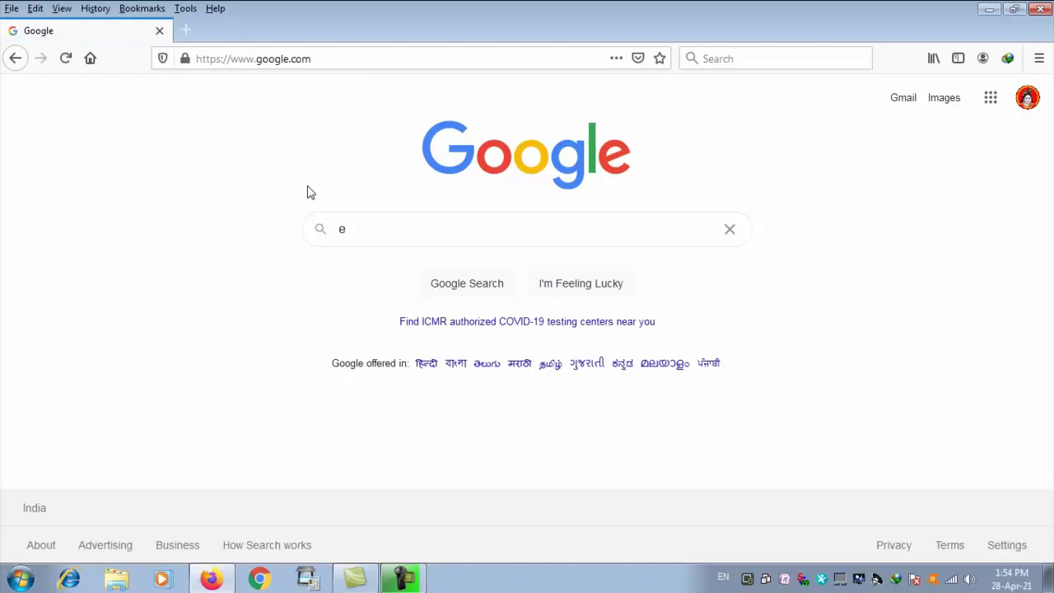
type("xcel bill")
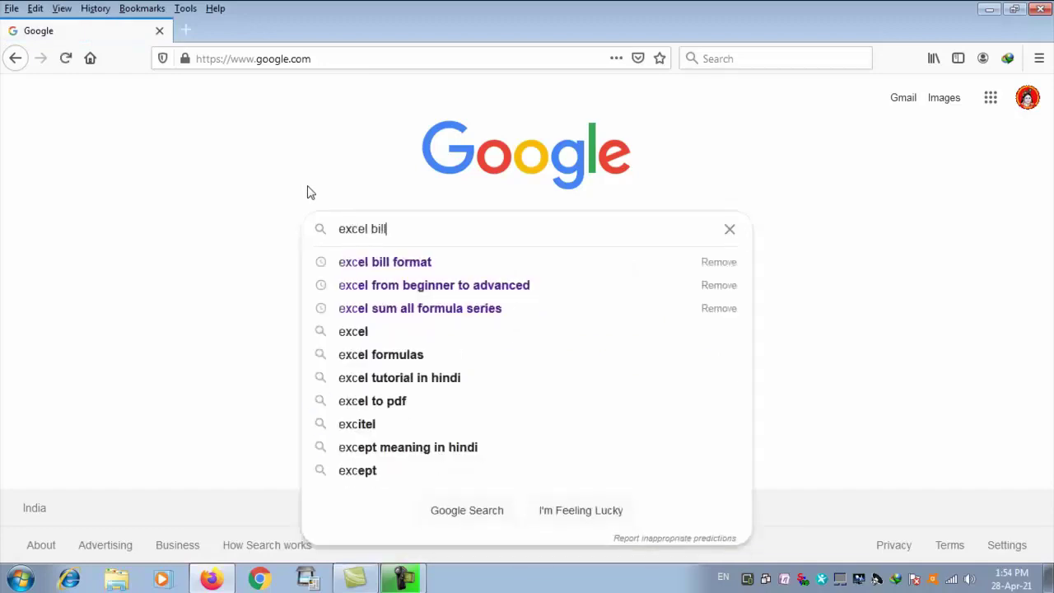
type(" format")
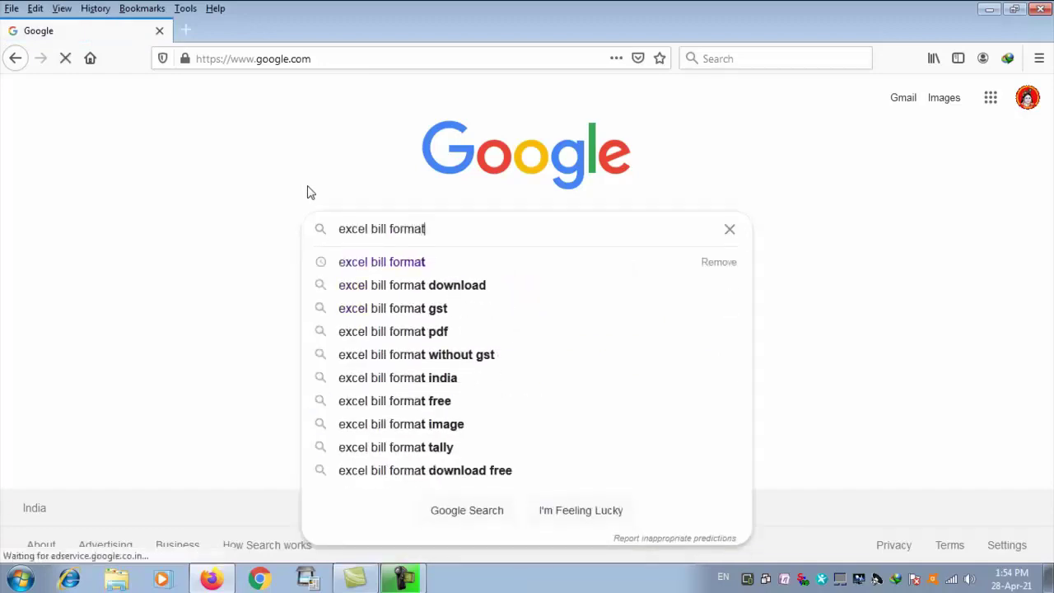
key("Return")
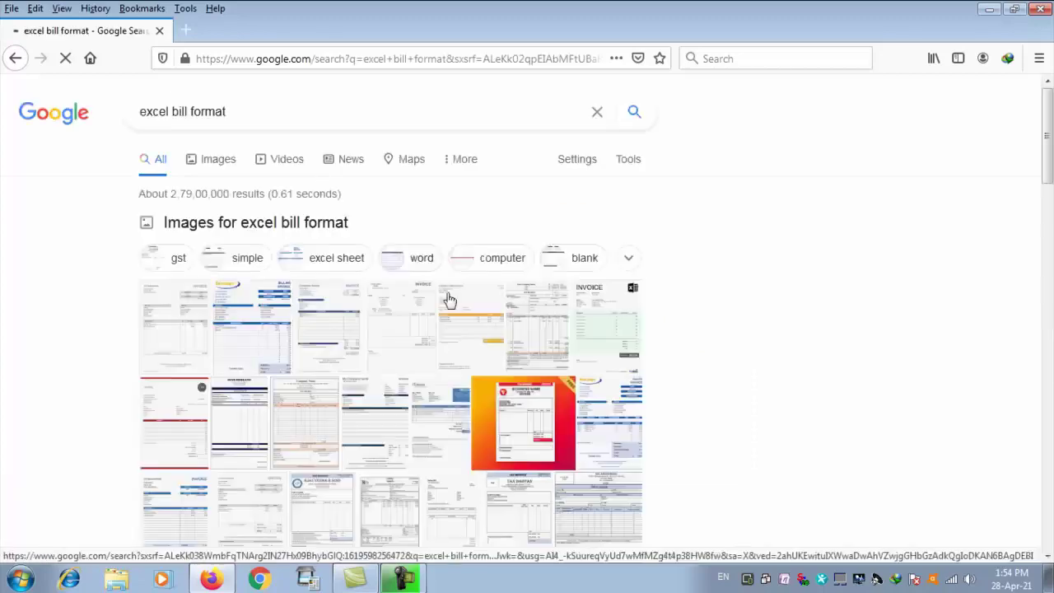
Switch to image results and browse the sample invoice template images
left_click(215, 160)
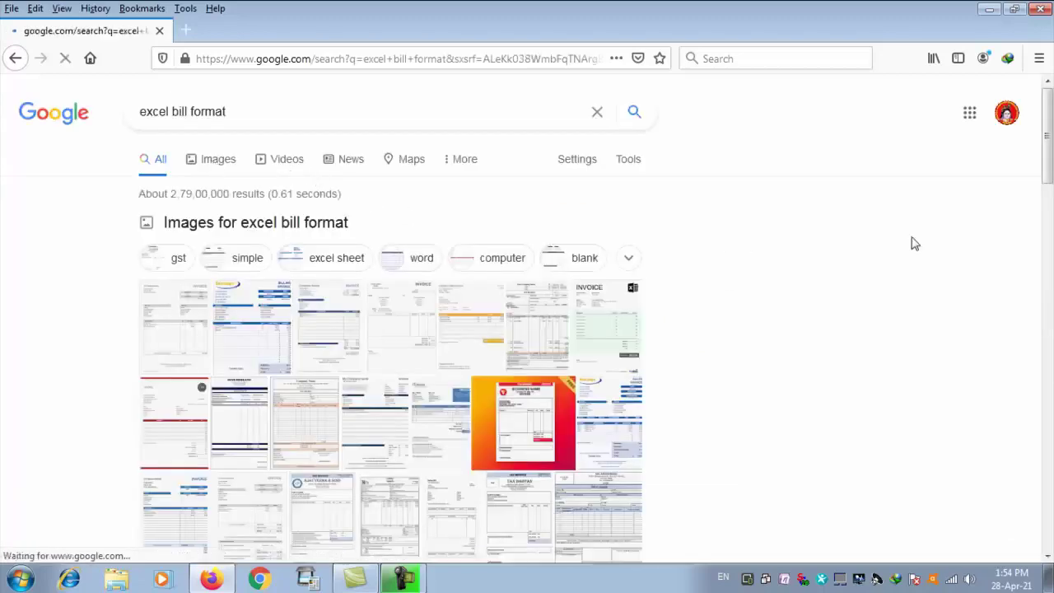
scroll(895, 307, "down", 2)
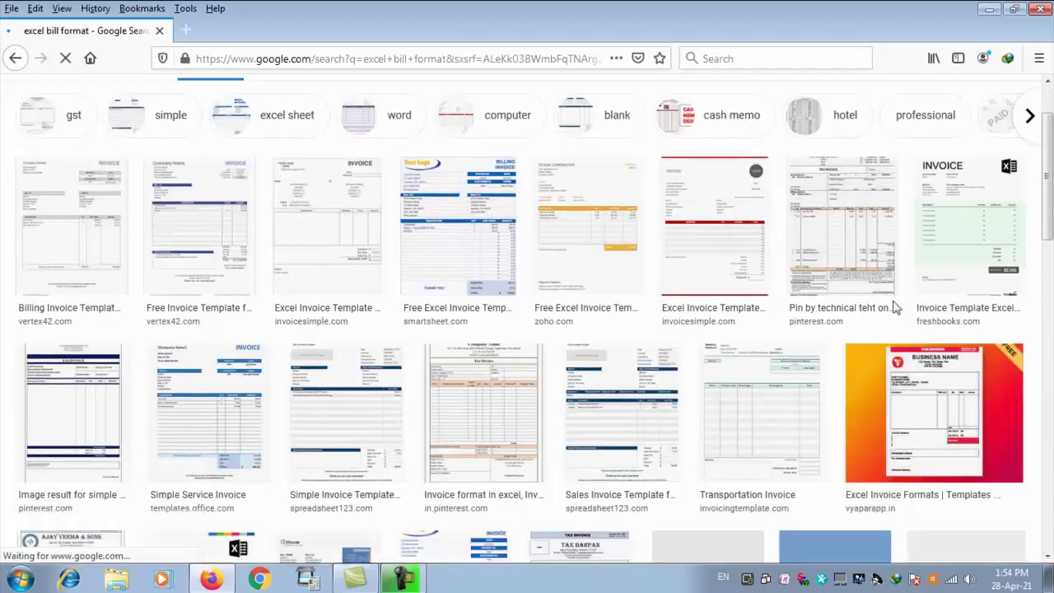
scroll(896, 307, "down", 3)
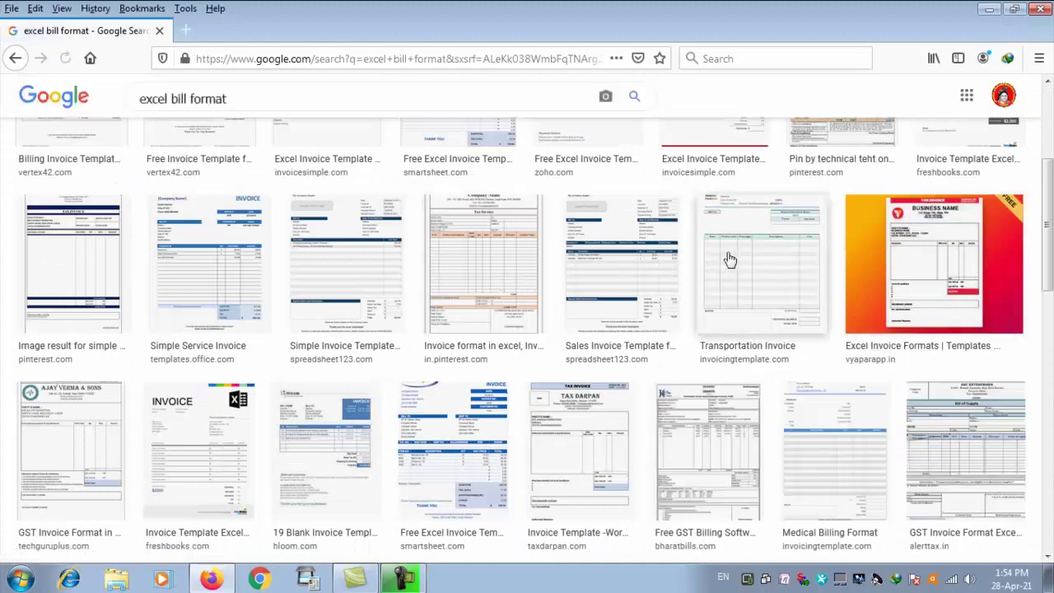
scroll(729, 260, "down", 3)
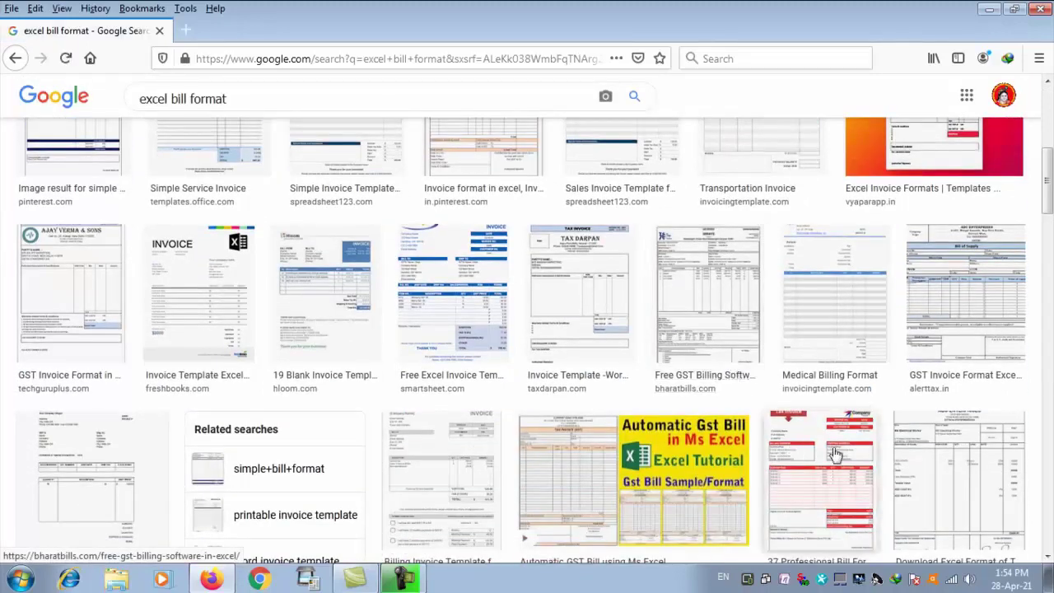
scroll(617, 336, "up", 1)
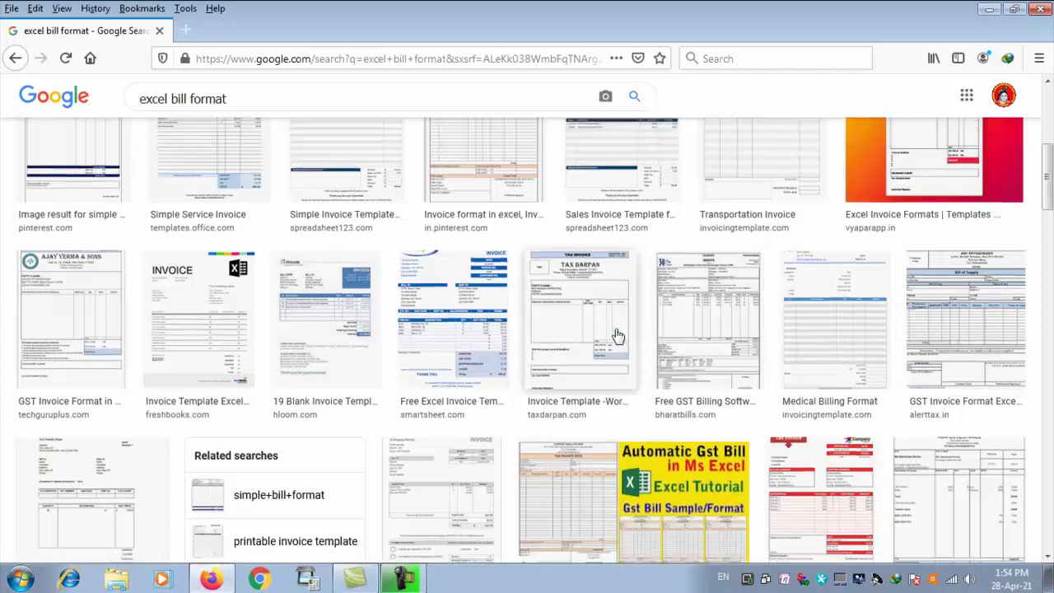
scroll(625, 334, "up", 4)
scroll(632, 336, "down", 2)
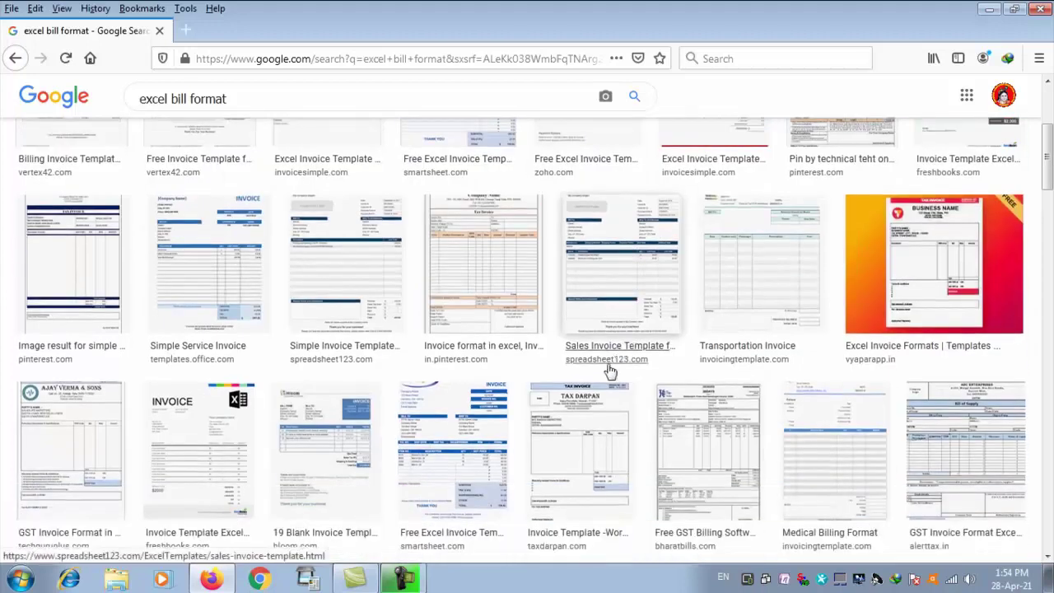
scroll(610, 371, "down", 3)
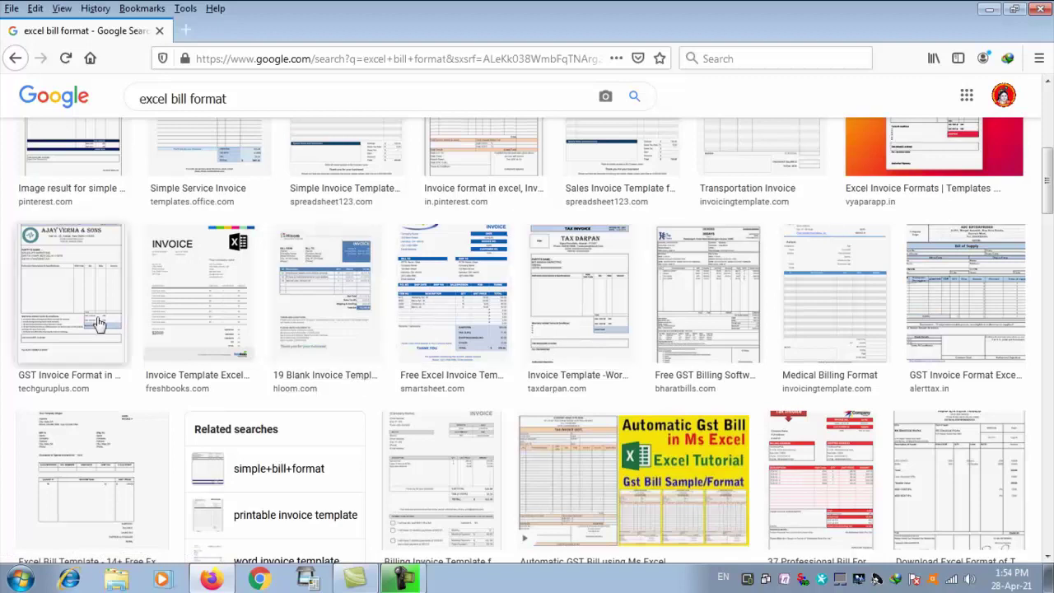
Preview the GST Invoice Format sample, start saving it to Desktop, then cancel
left_click(72, 297)
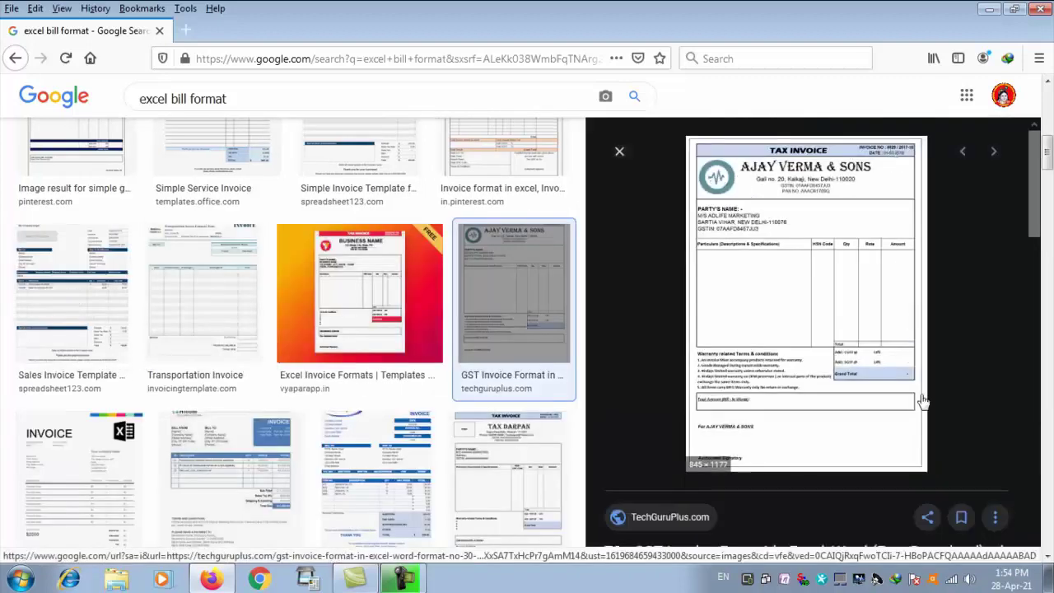
right_click(781, 296)
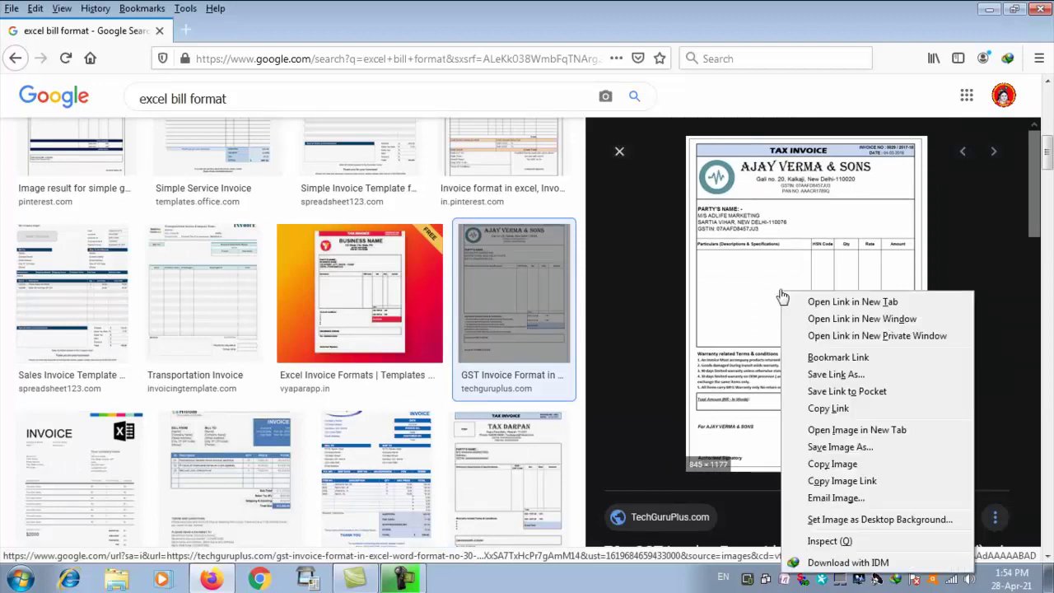
left_click(838, 446)
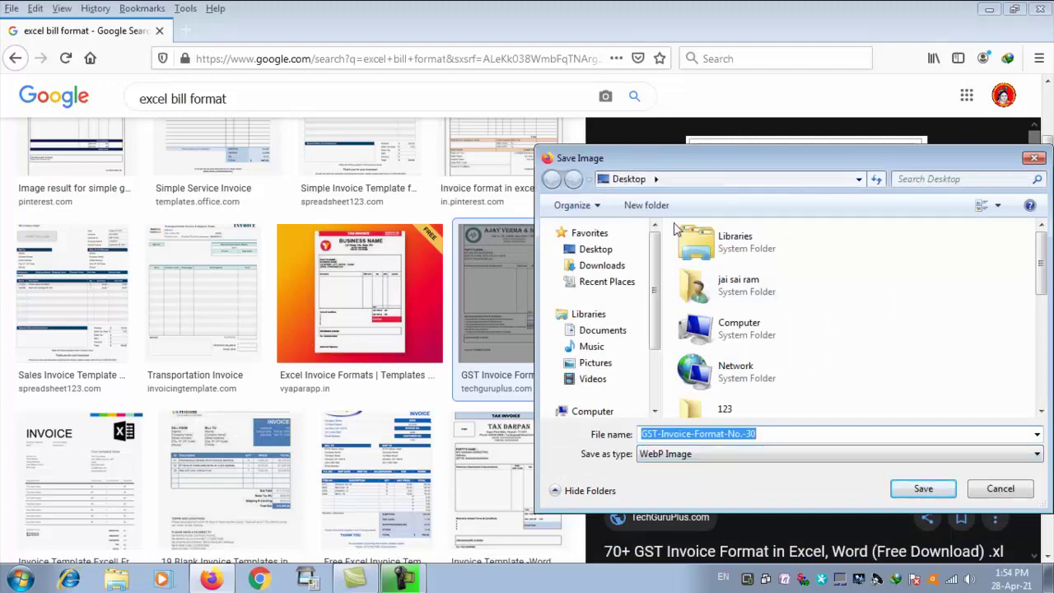
left_click(597, 251)
left_click(773, 438)
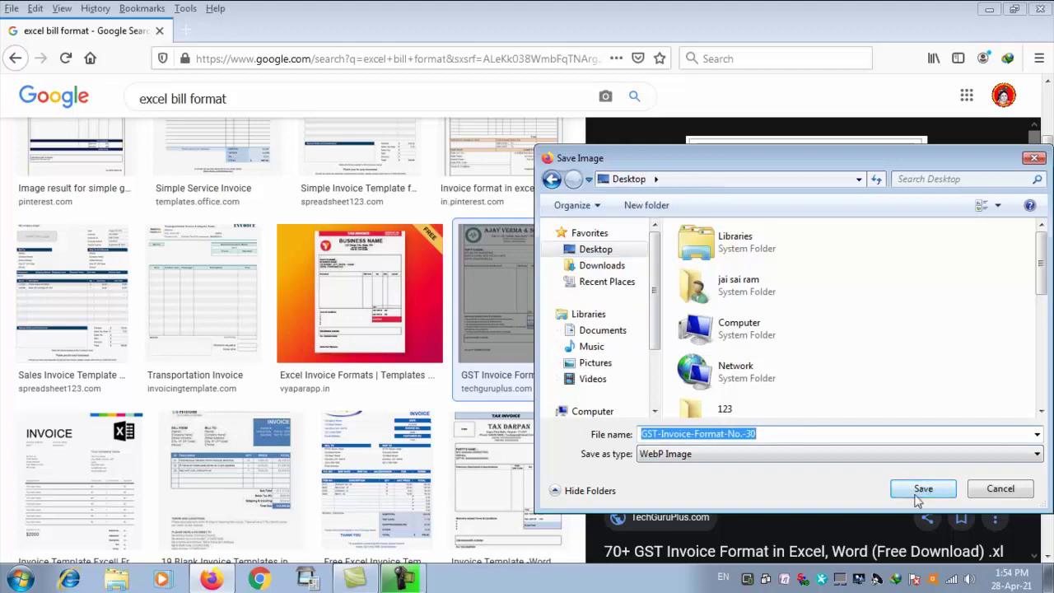
left_click(998, 489)
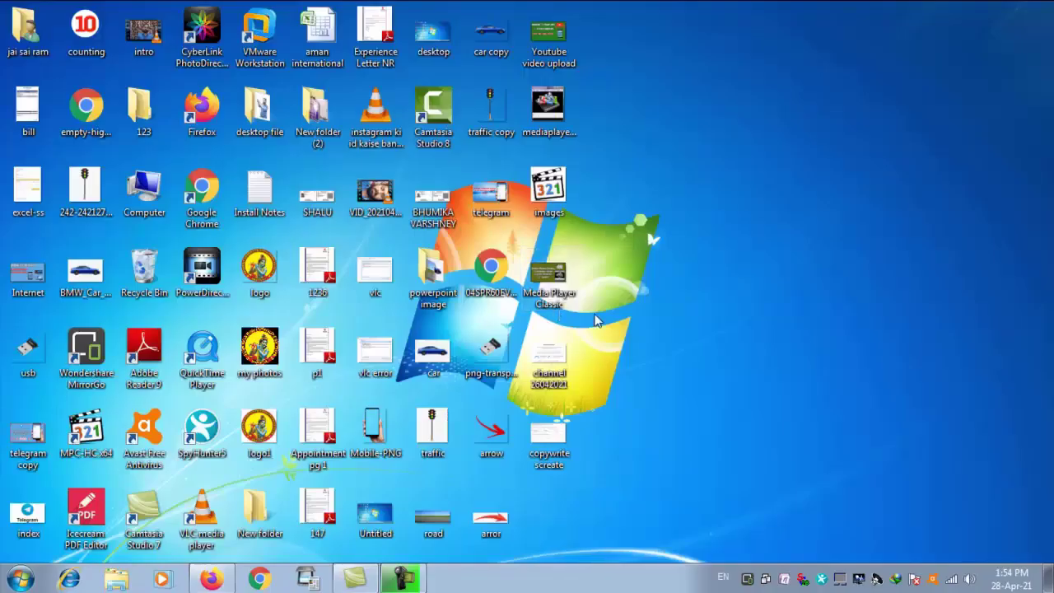
Open and close the bill invoice image, then launch Excel 2007 from the Start menu
double_click(28, 109)
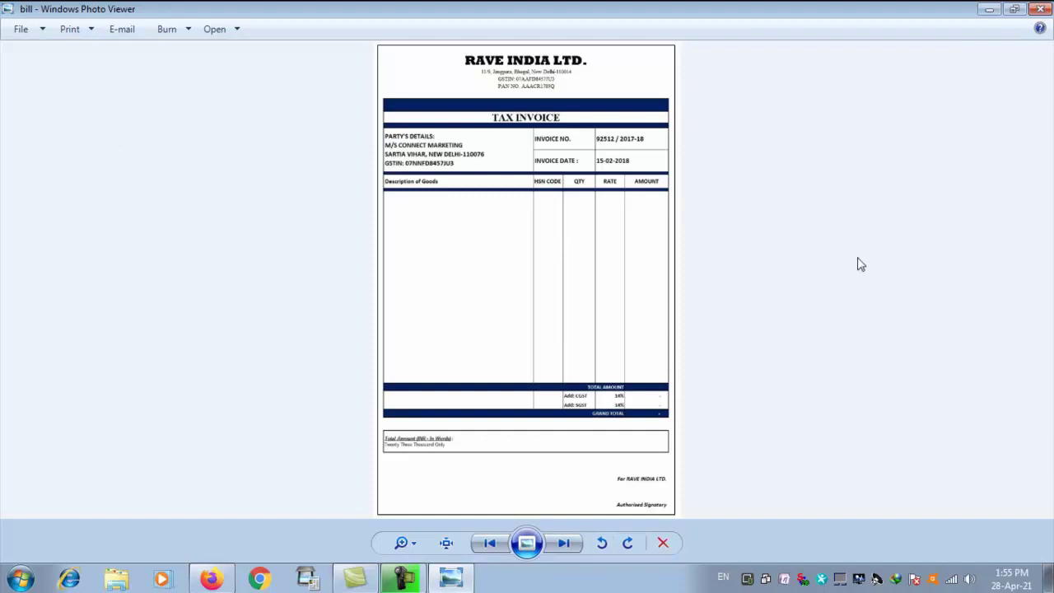
key("alt+F4")
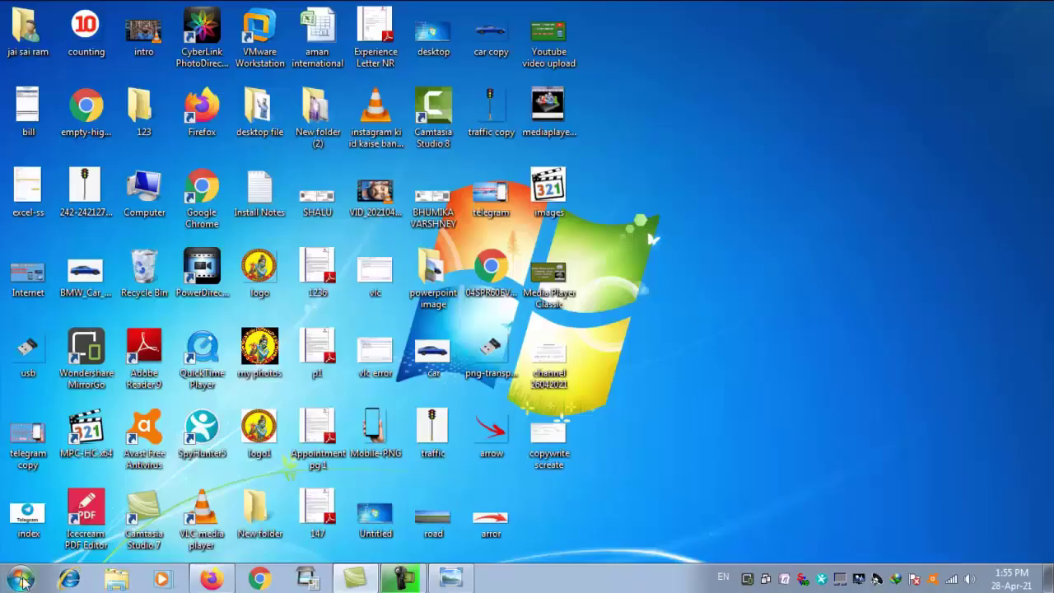
left_click(20, 578)
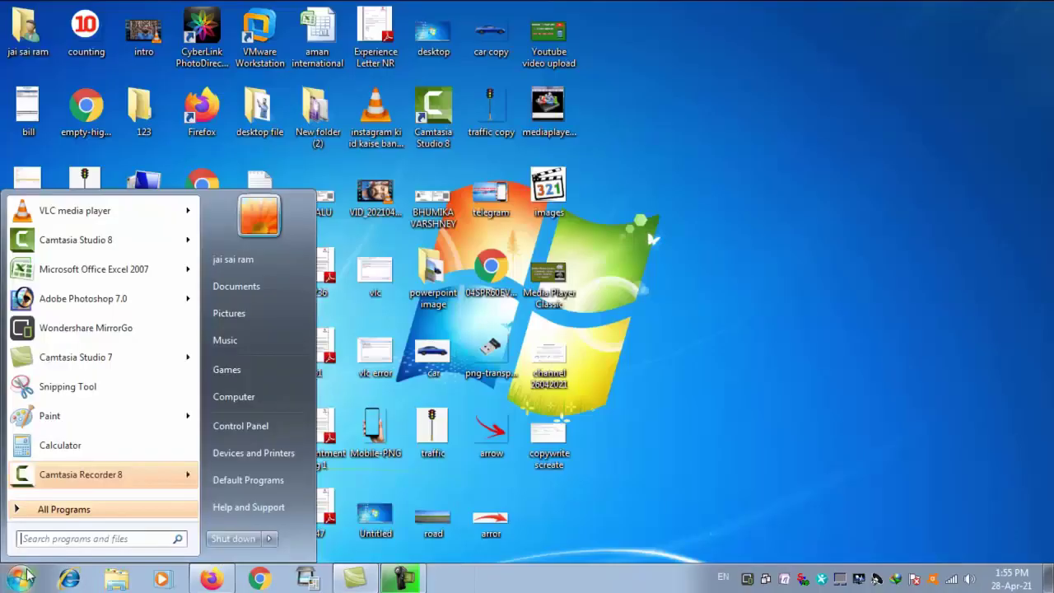
left_click(80, 270)
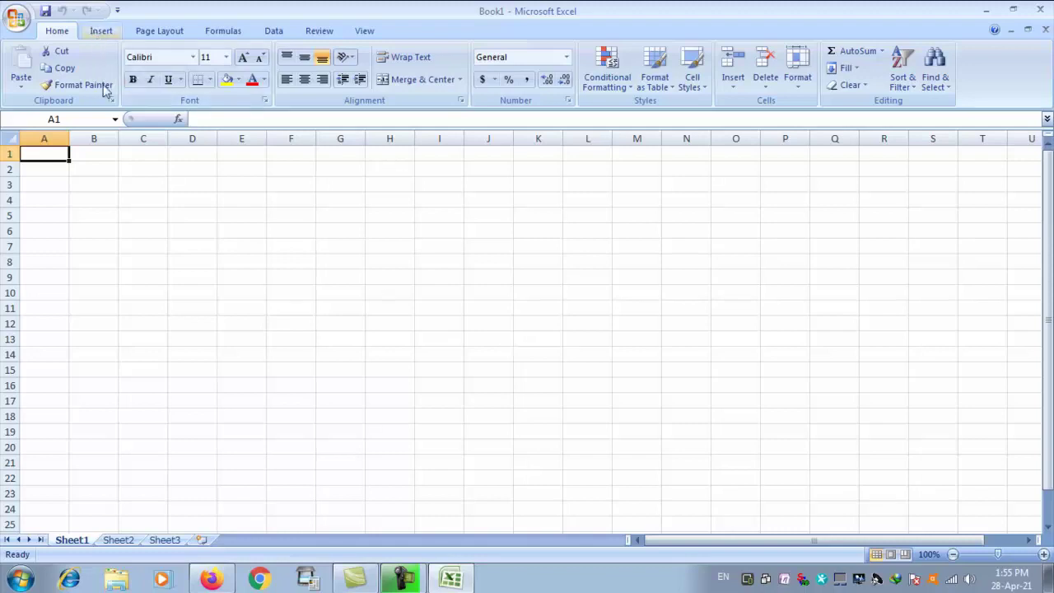
Insert the 'bill' JPEG from the Desktop as a picture and dismiss the antivirus pop-up
scroll(105, 91, "down", 1)
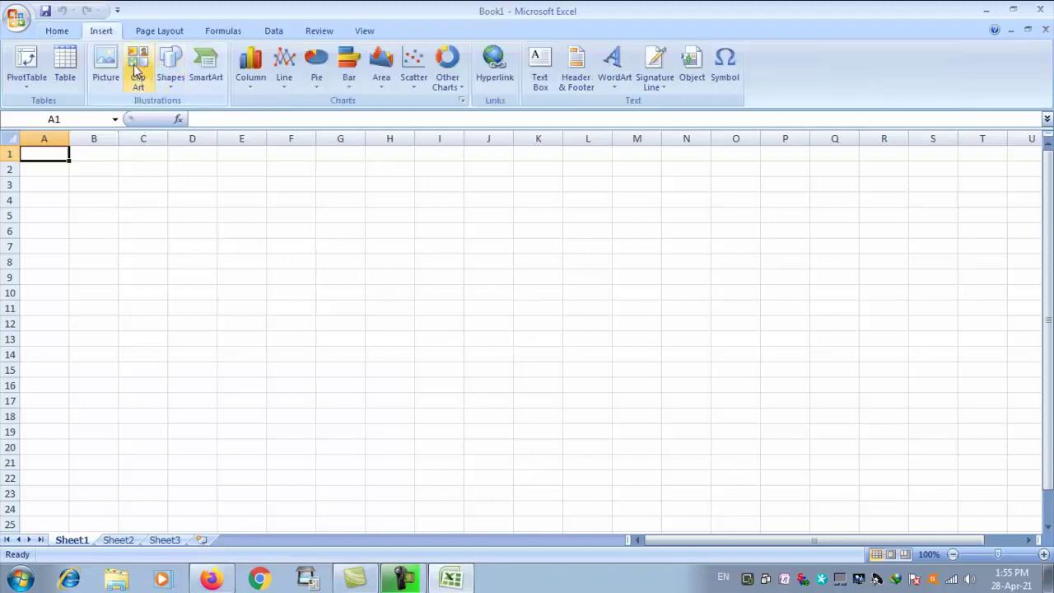
left_click(106, 67)
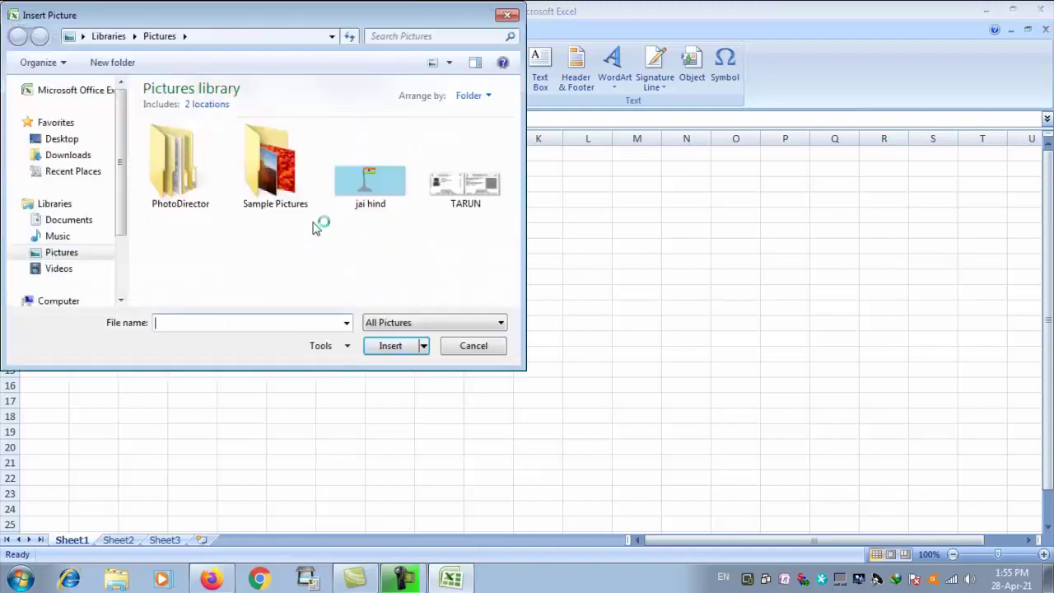
left_click(76, 139)
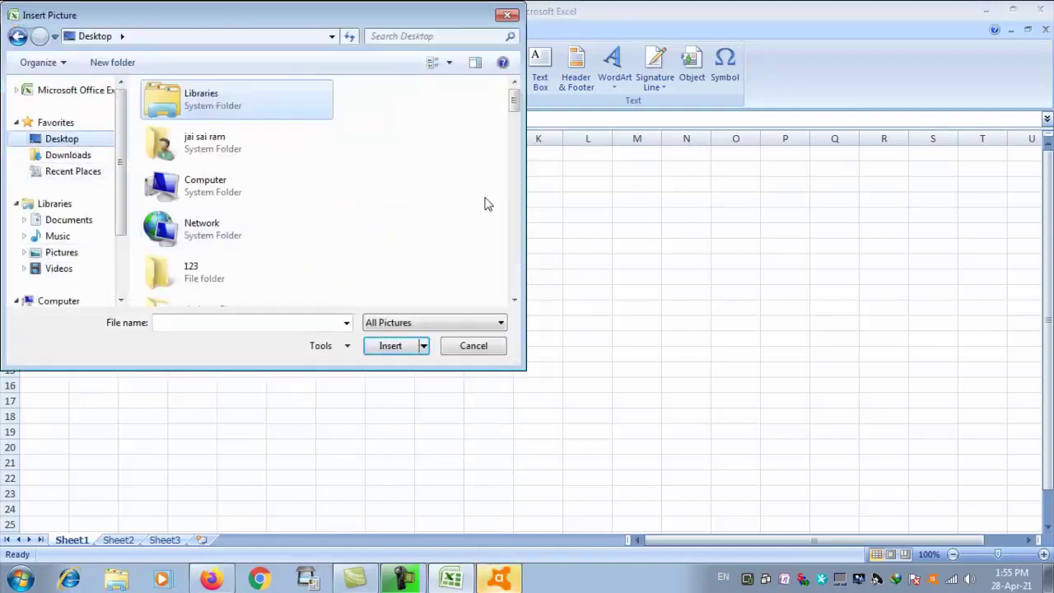
mouse_move(514, 100)
left_mouse_down()
mouse_move(520, 208)
mouse_move(517, 150)
left_mouse_up()
left_click(206, 237)
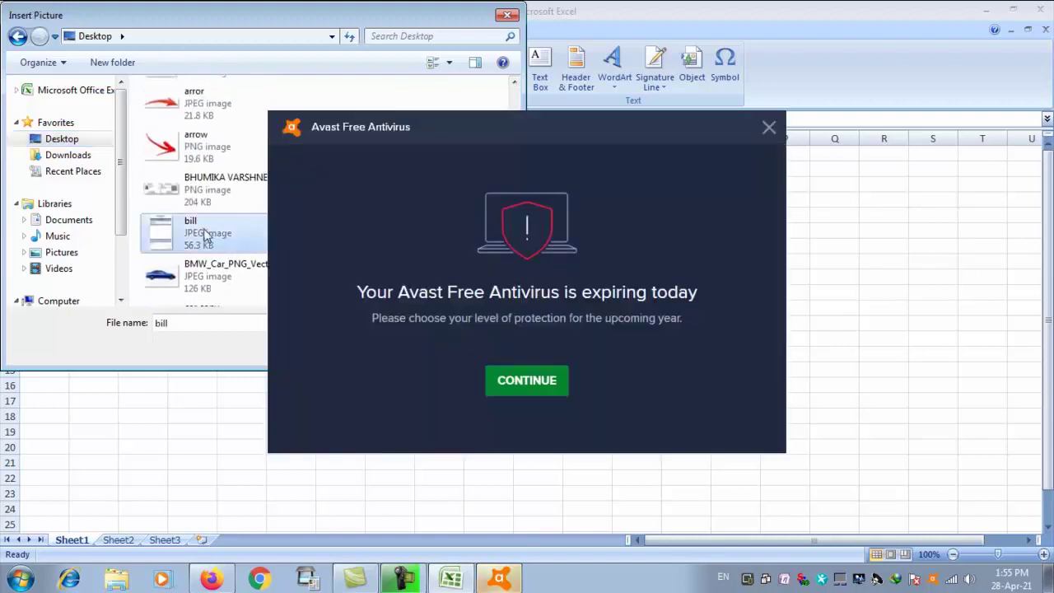
double_click(205, 237)
left_click(767, 128)
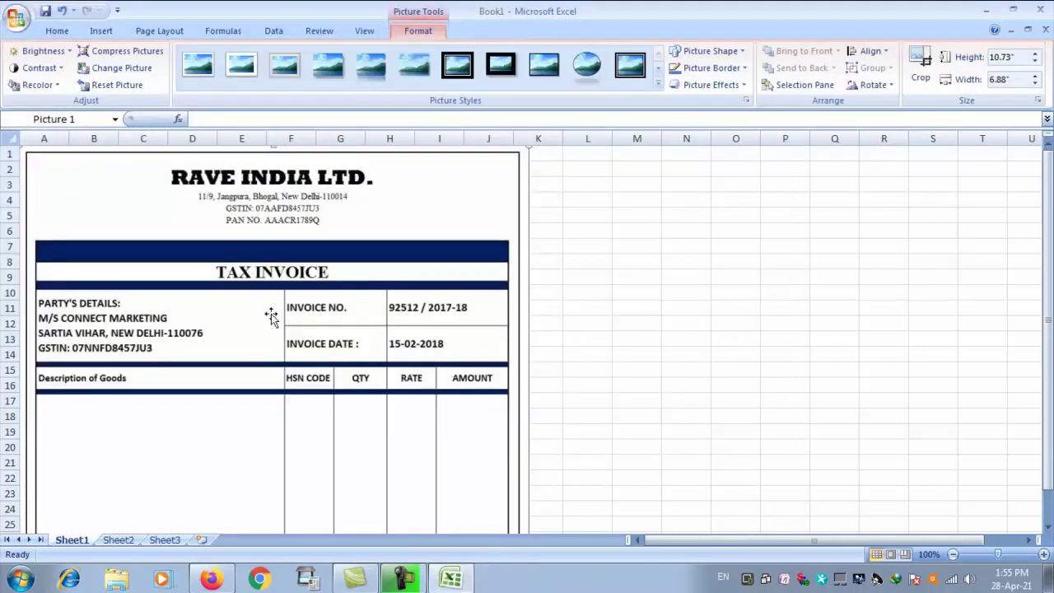
Drag the invoice picture right to start near column J, then deselect it and review
mouse_move(271, 312)
left_mouse_down()
mouse_move(819, 301)
mouse_move(678, 318)
left_mouse_up()
left_click(972, 367)
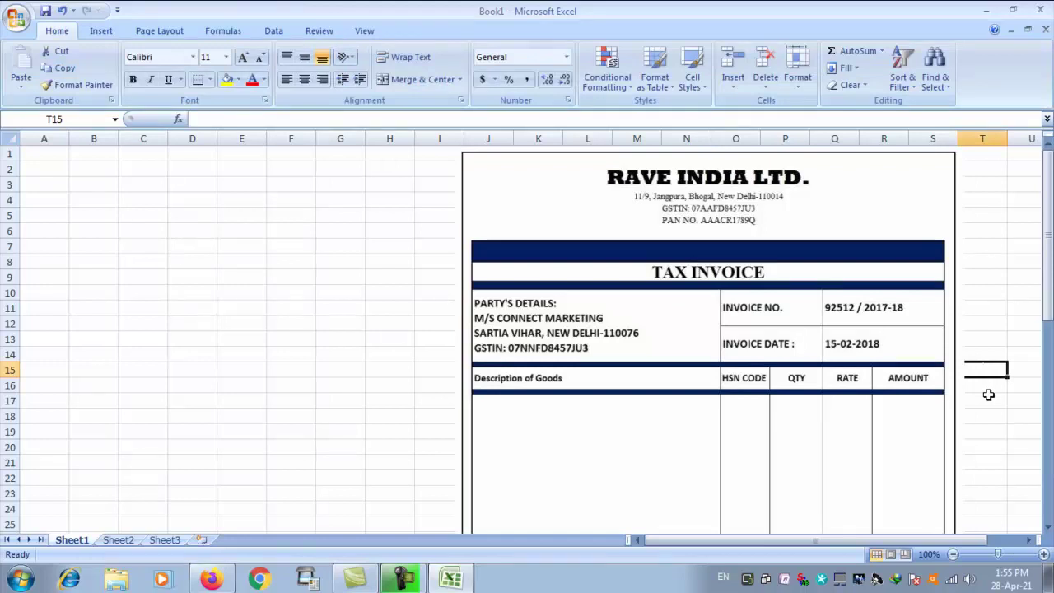
scroll(813, 398, "down", 3)
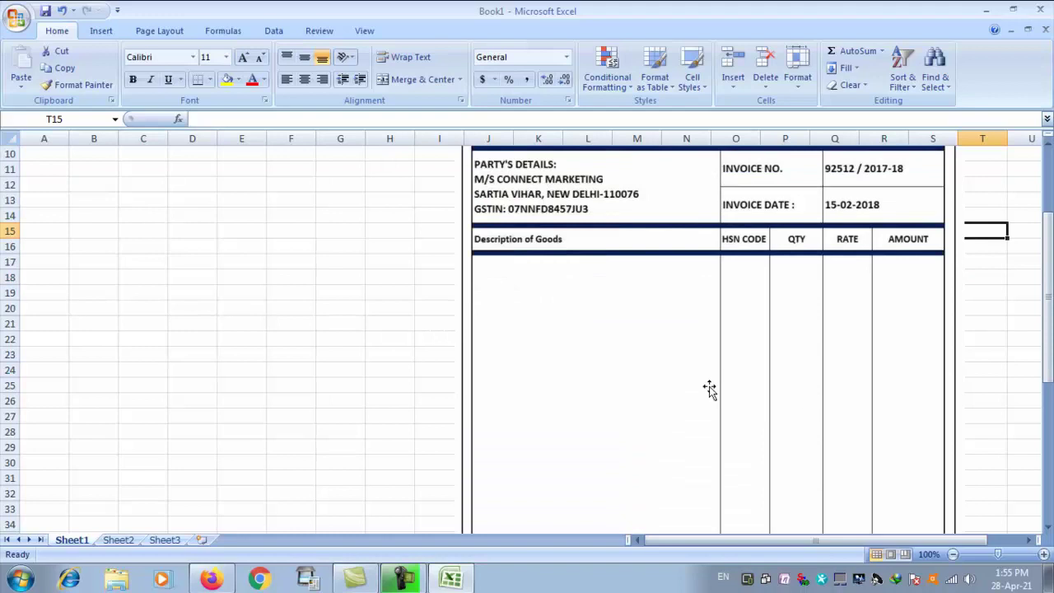
scroll(710, 389, "up", 2)
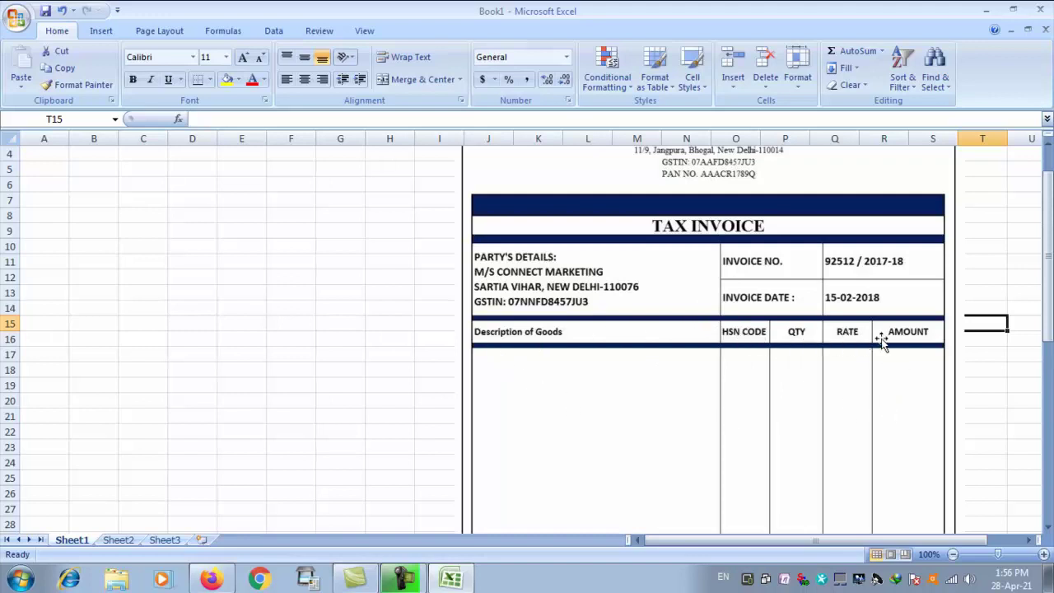
scroll(828, 376, "up", 1)
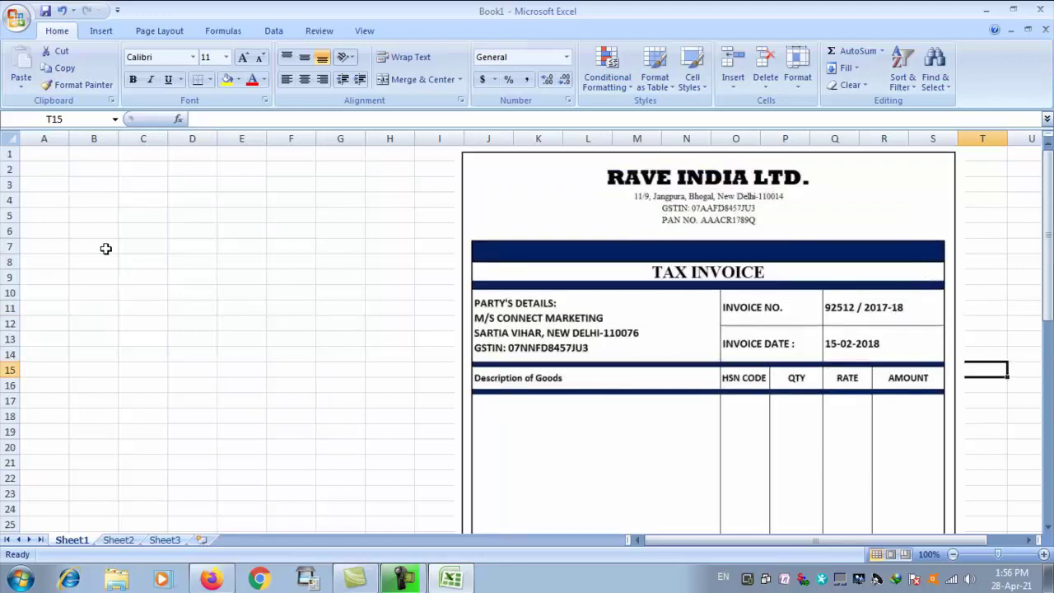
Widen columns A and C to make room for the invoice fields
left_click(44, 138)
left_click(93, 138)
left_click(143, 138)
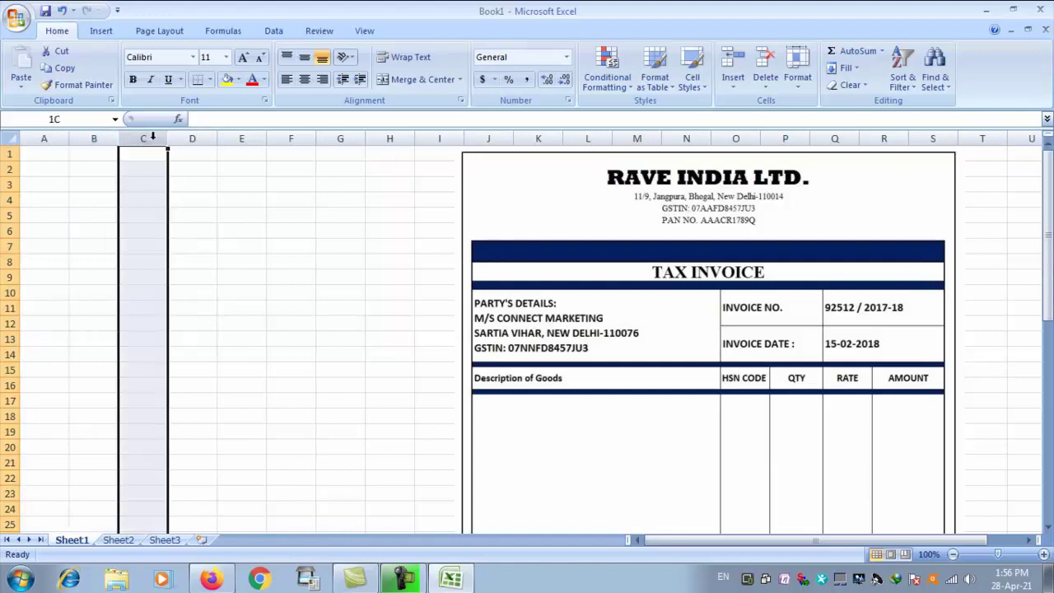
left_click(192, 138)
left_click(242, 139)
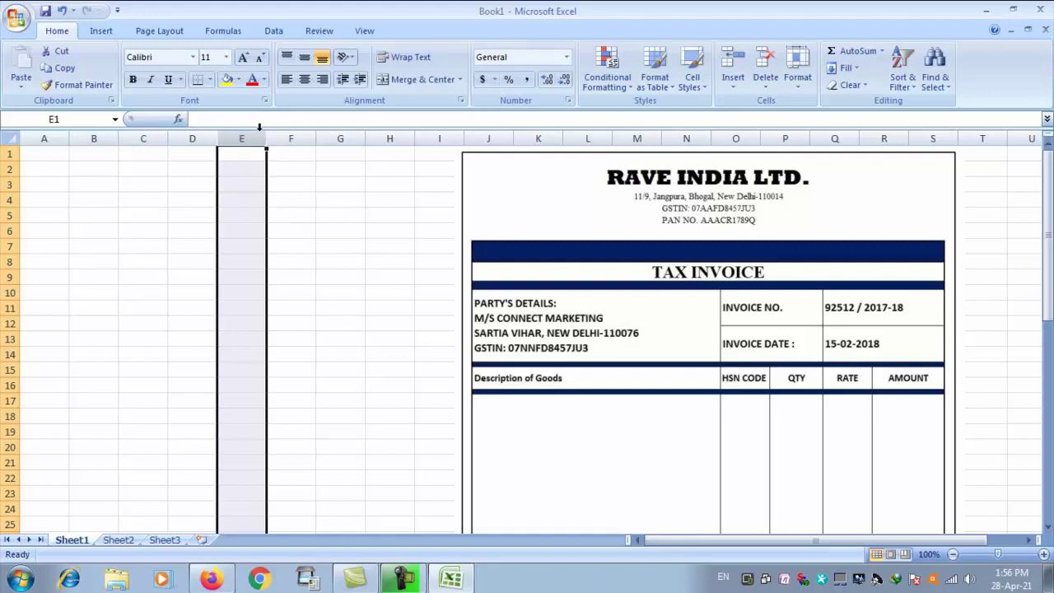
left_click(340, 231)
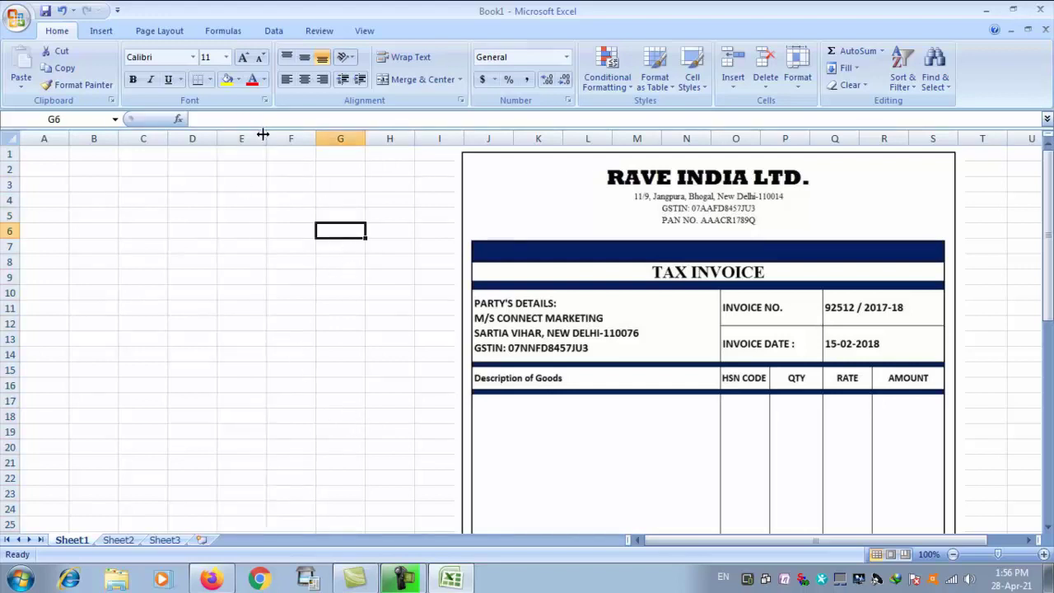
left_click_drag(68, 139, 163, 138)
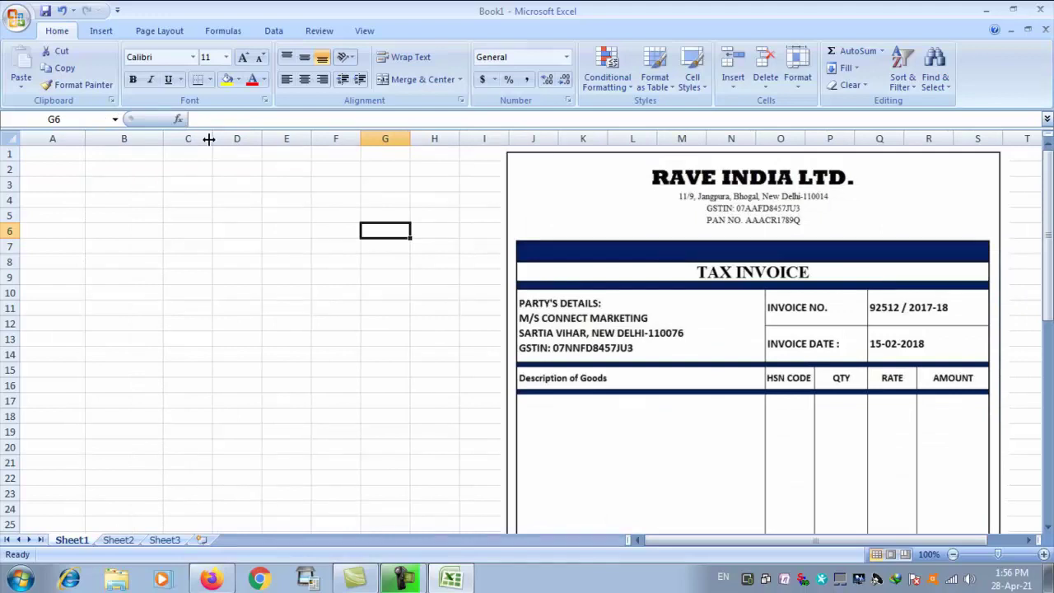
left_click_drag(209, 139, 386, 139)
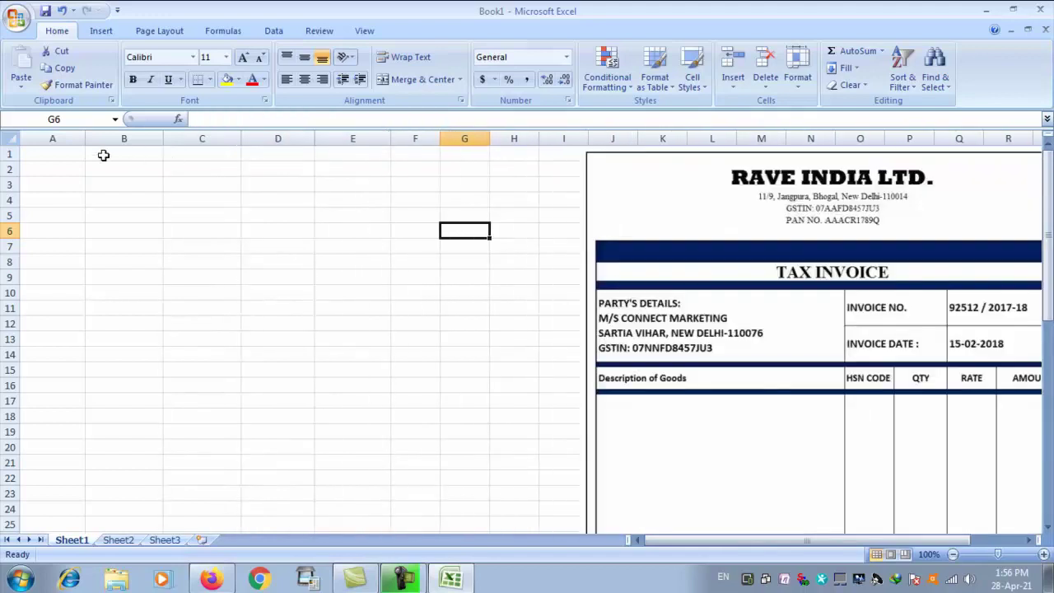
Fine-tune the column A and B widths and move the picture left to start at column F
left_click_drag(85, 138, 77, 138)
left_click_drag(155, 139, 148, 138)
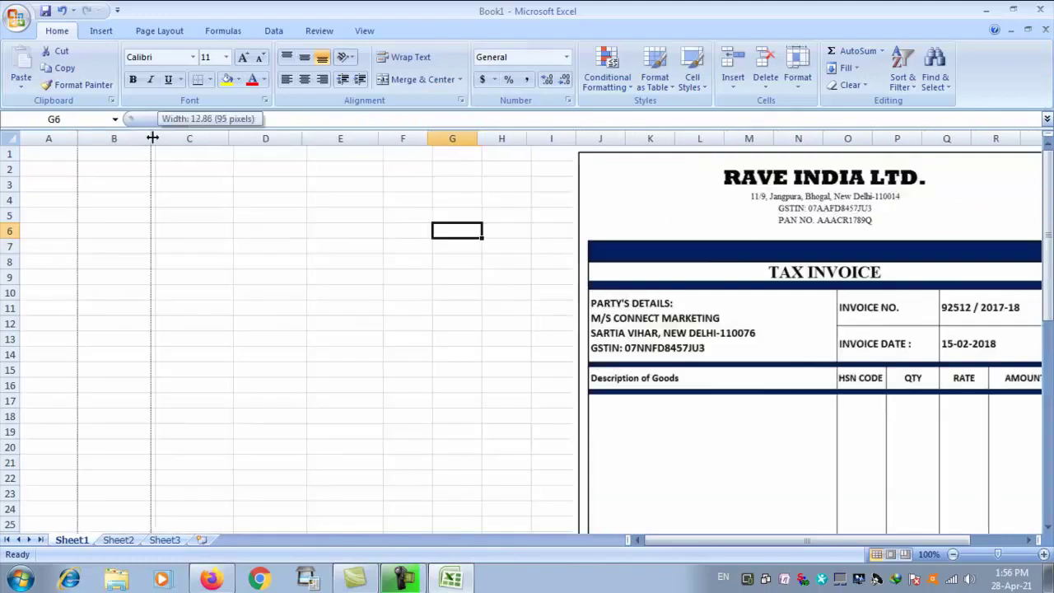
left_click_drag(78, 138, 95, 139)
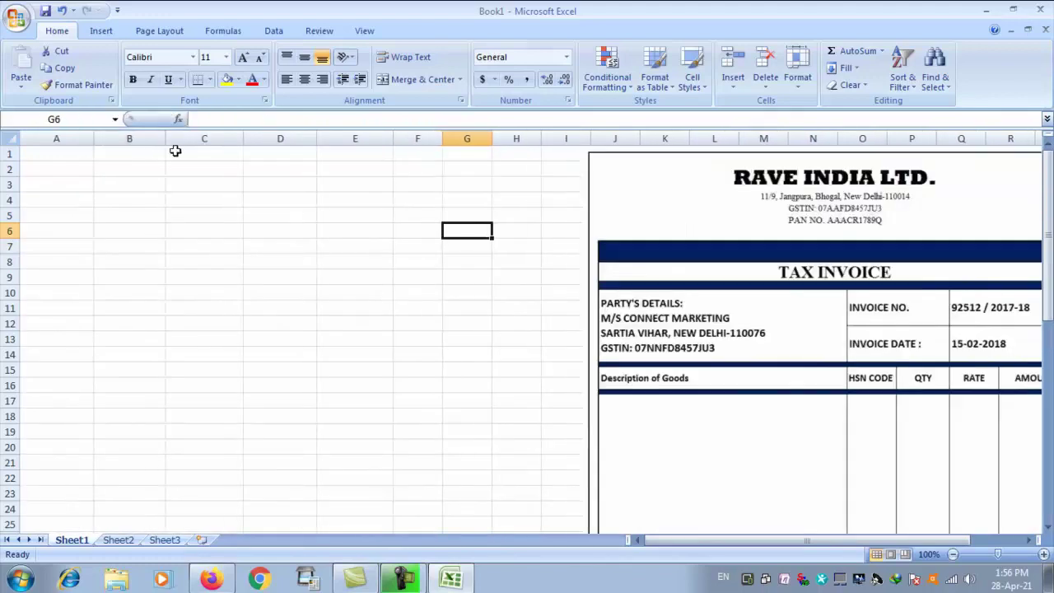
left_click_drag(164, 139, 155, 138)
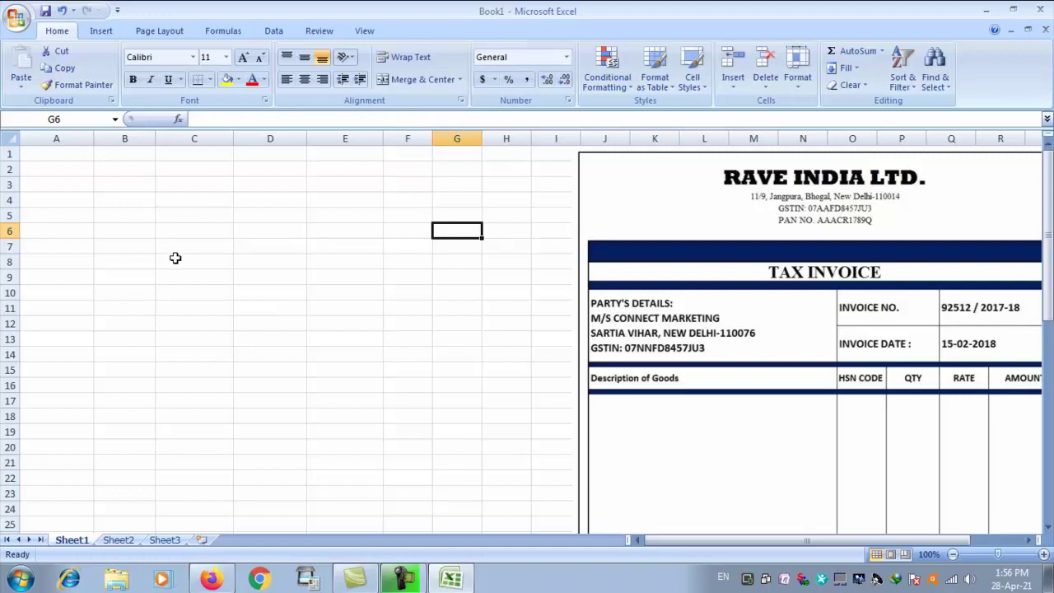
left_click_drag(779, 289, 606, 286)
left_click(98, 278)
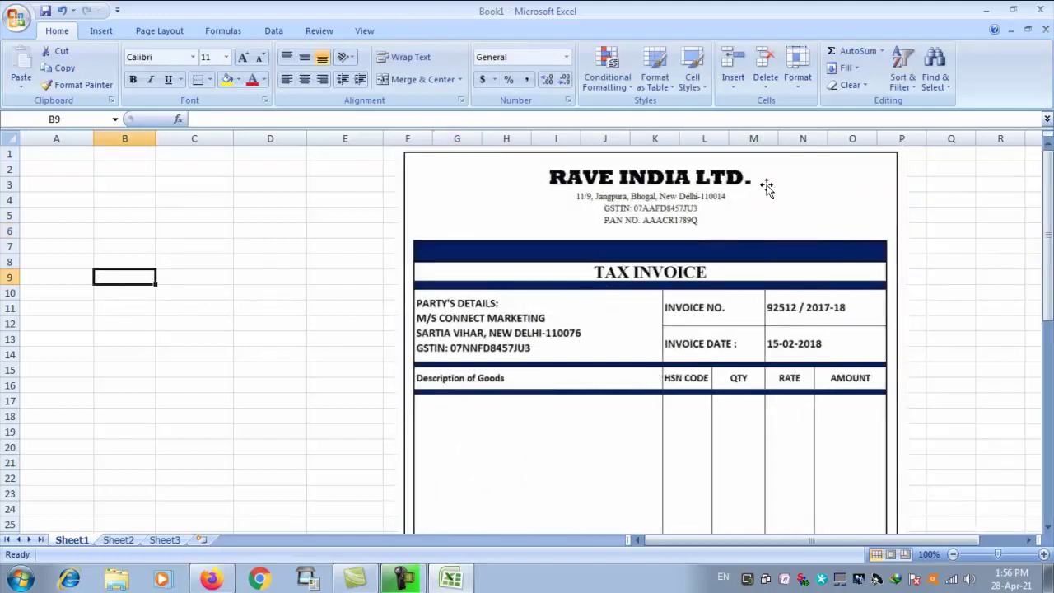
Merge and centre A2:E2 and enter the company name 'RAVE INDIA LTD.'
left_click_drag(64, 156, 336, 159)
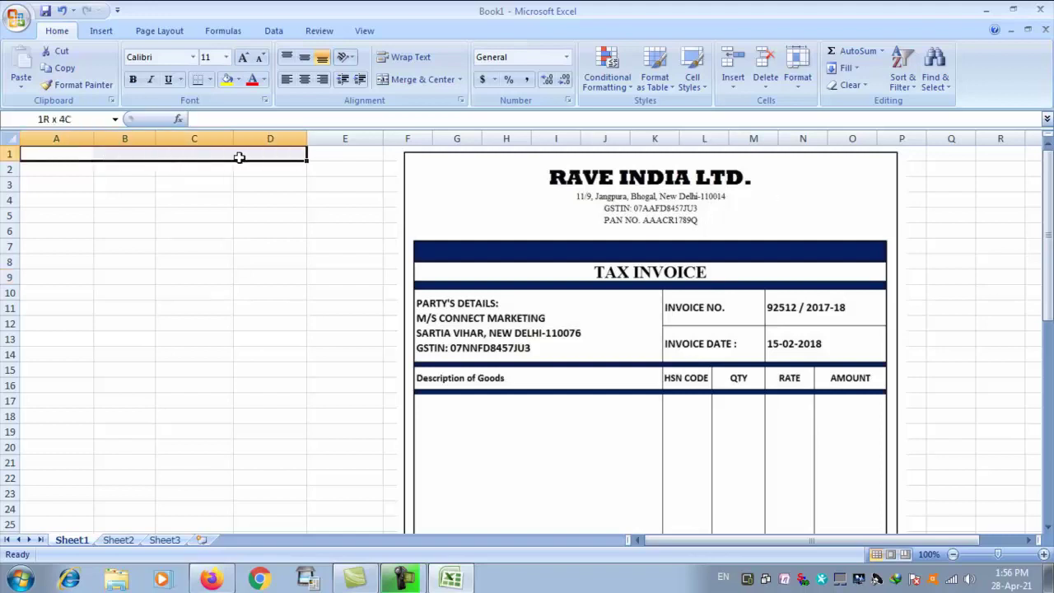
left_click(382, 82)
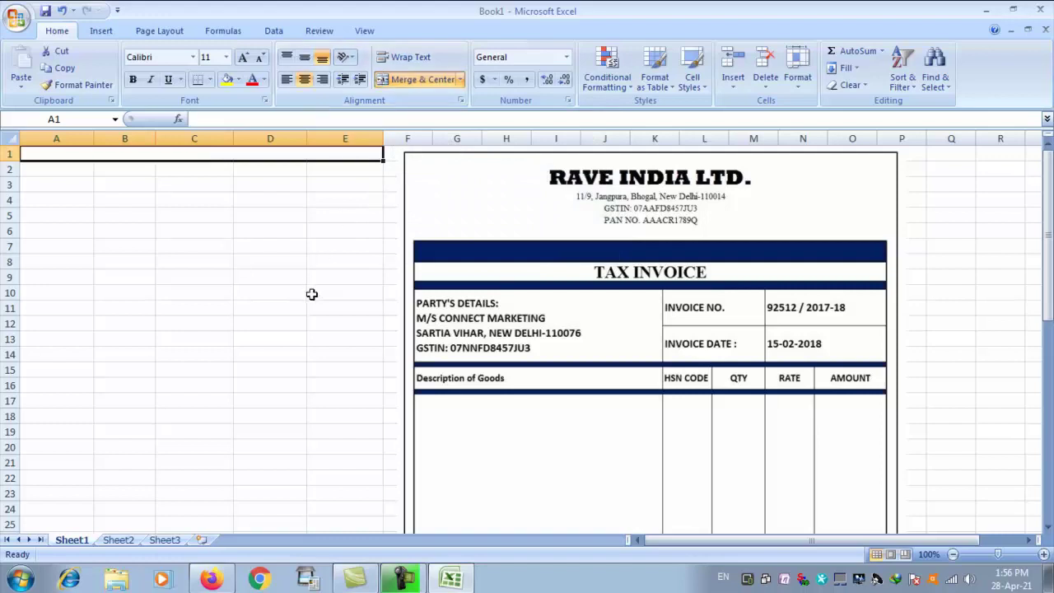
key("ctrl+z")
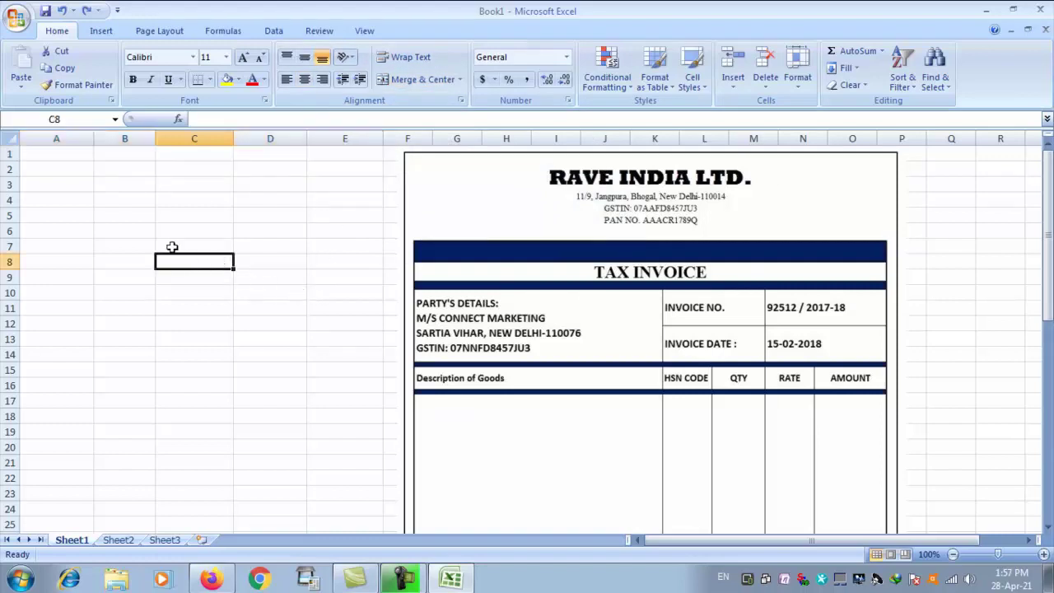
left_click(219, 262)
left_click_drag(44, 170, 341, 160)
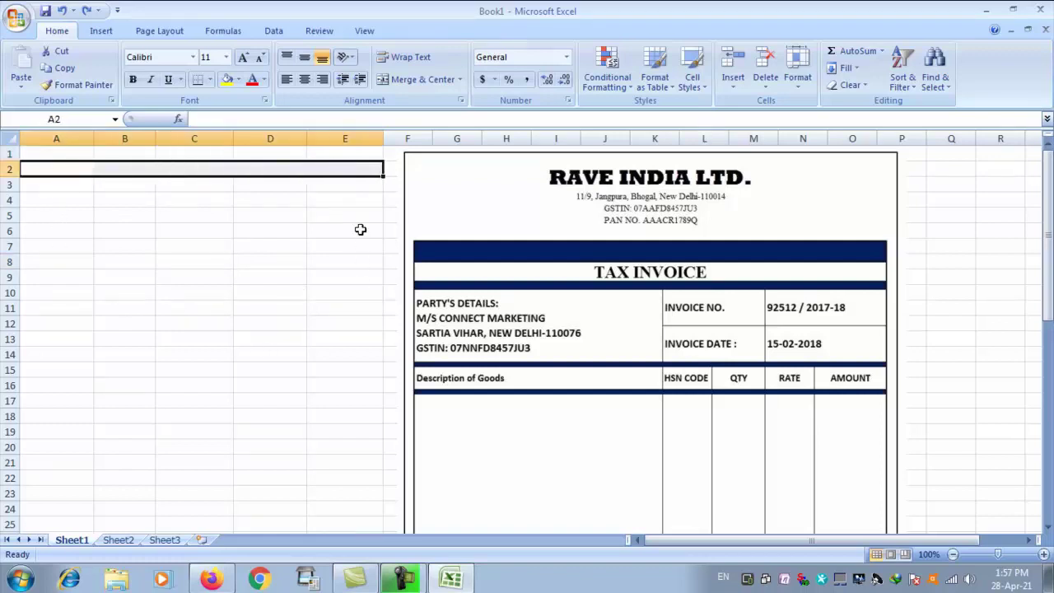
left_click(423, 81)
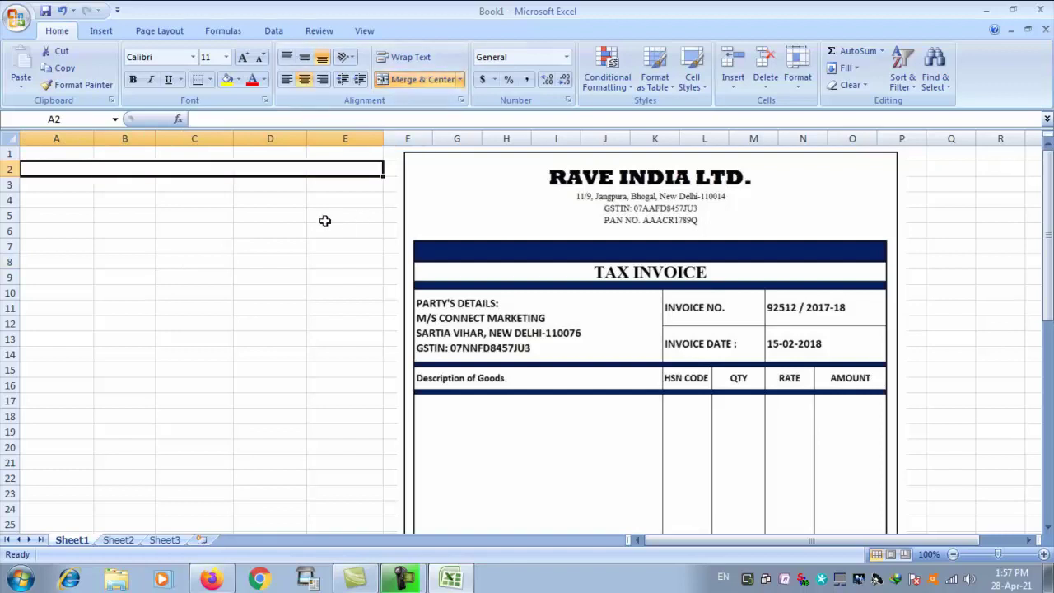
type("RAVE")
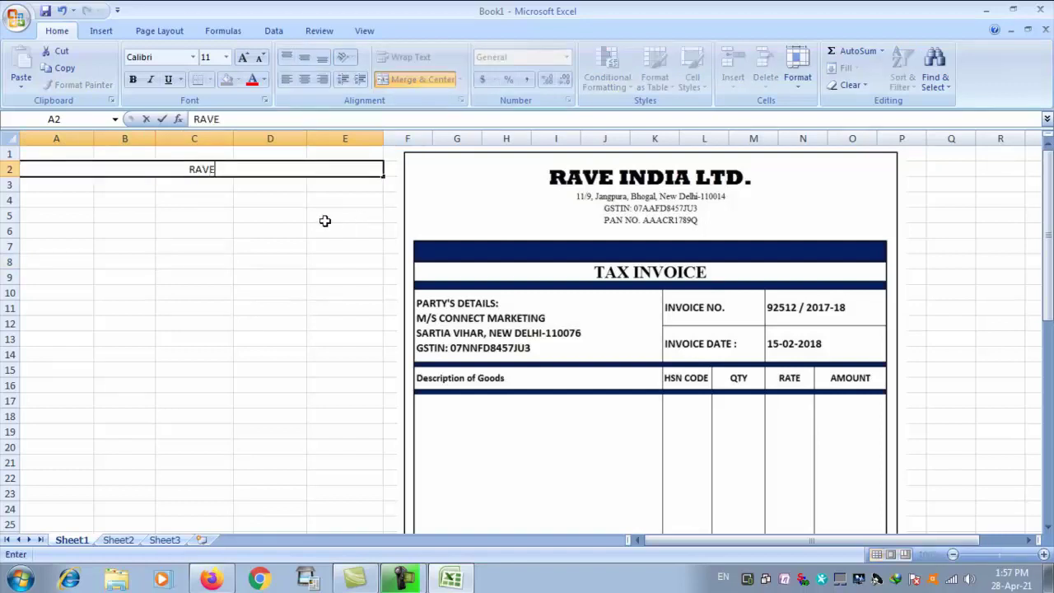
type(" INDI")
type("A LTD")
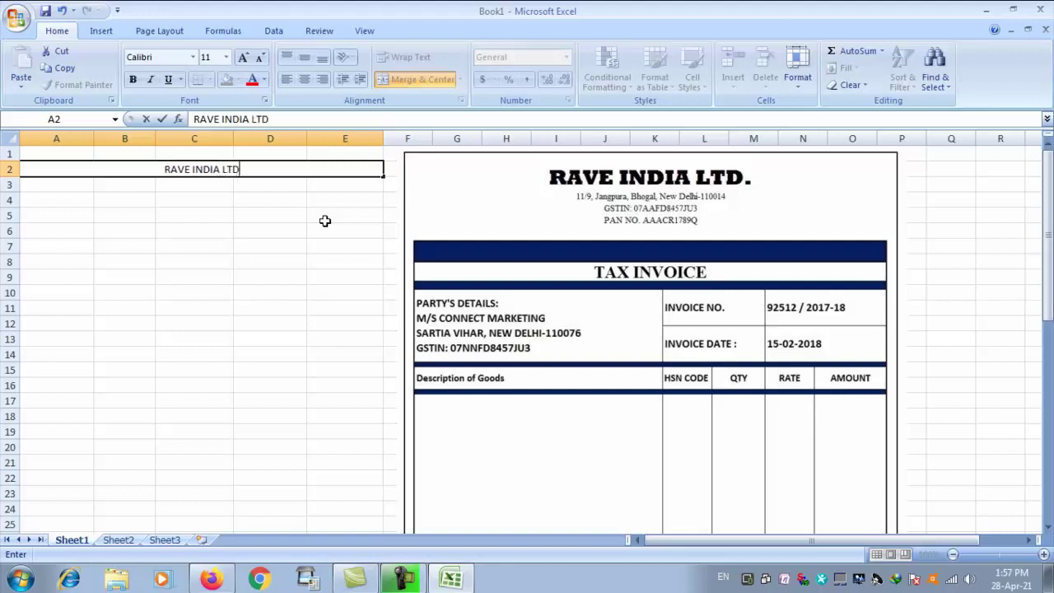
type(".")
key("Return")
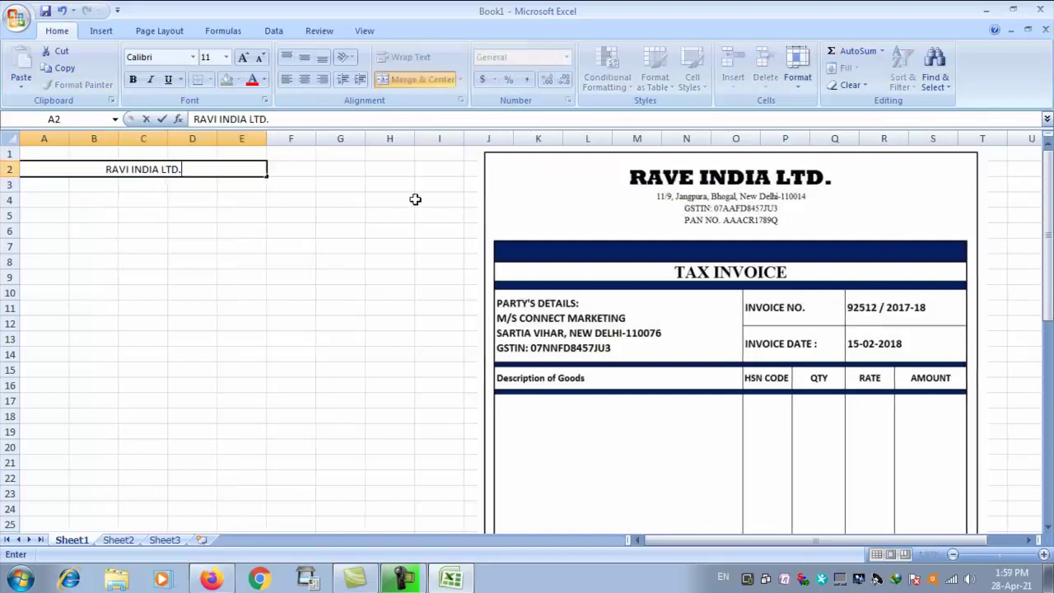
Enter the company's postal address line in row 3 below the name
key("Return")
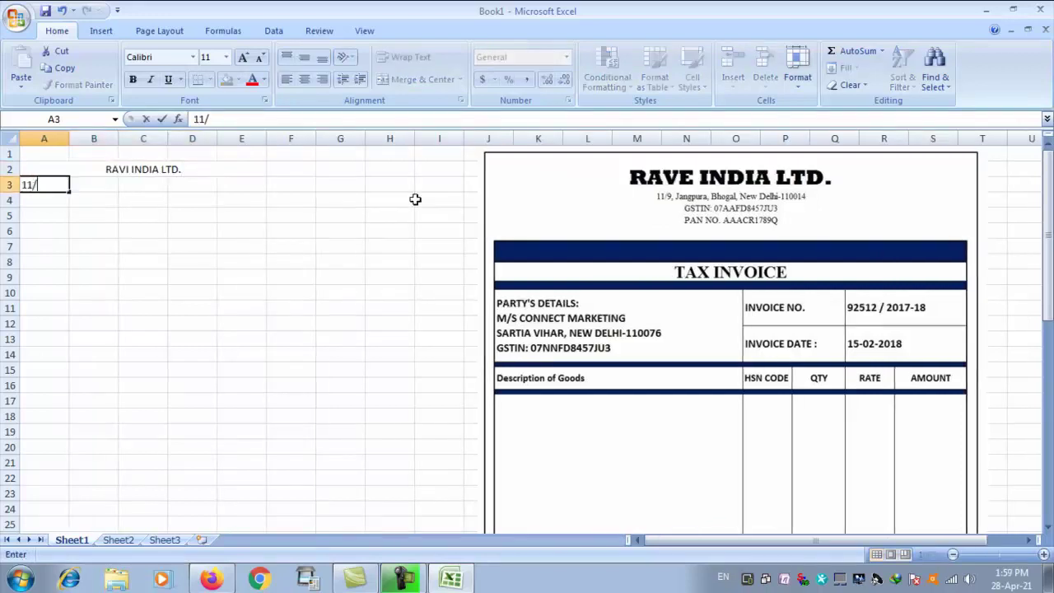
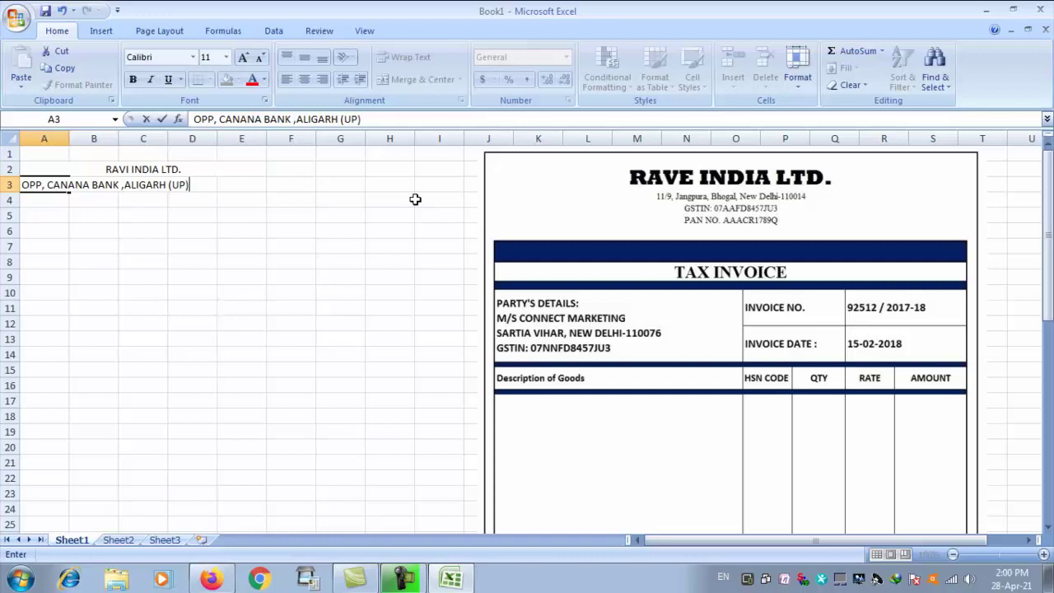
key("Return")
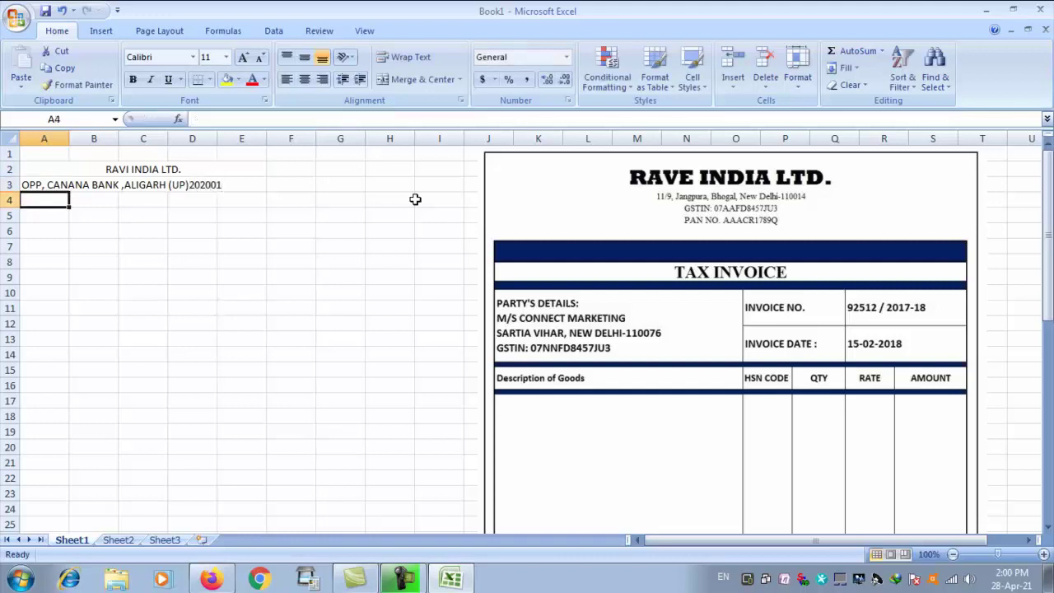
Add the company's GSTIN line in row 4 and PAN number line in row 5
type("GST")
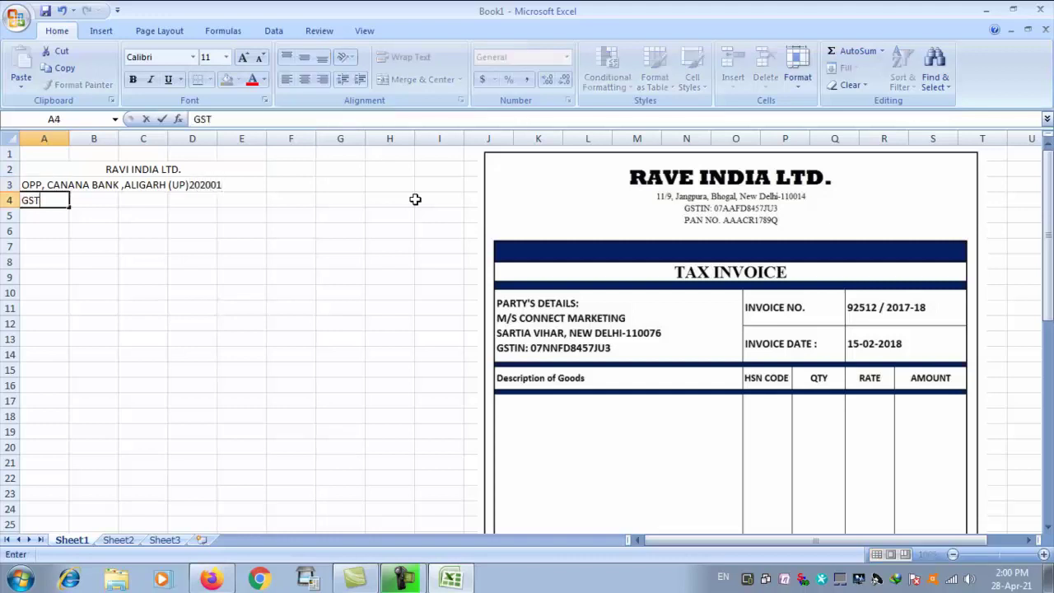
type("IN:-")
type("095645DFFD")
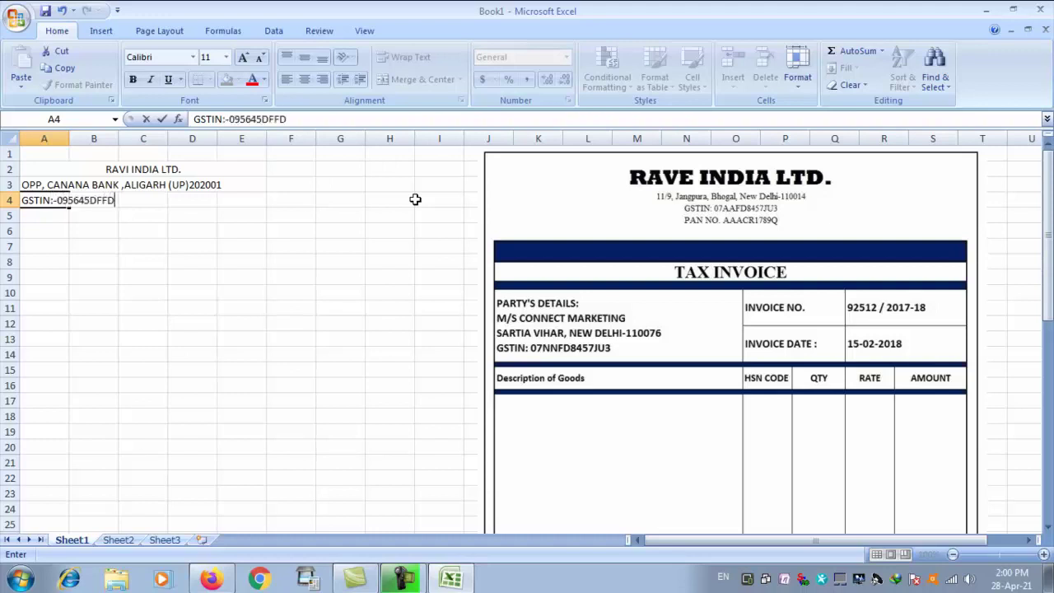
type("4566")
key("Return")
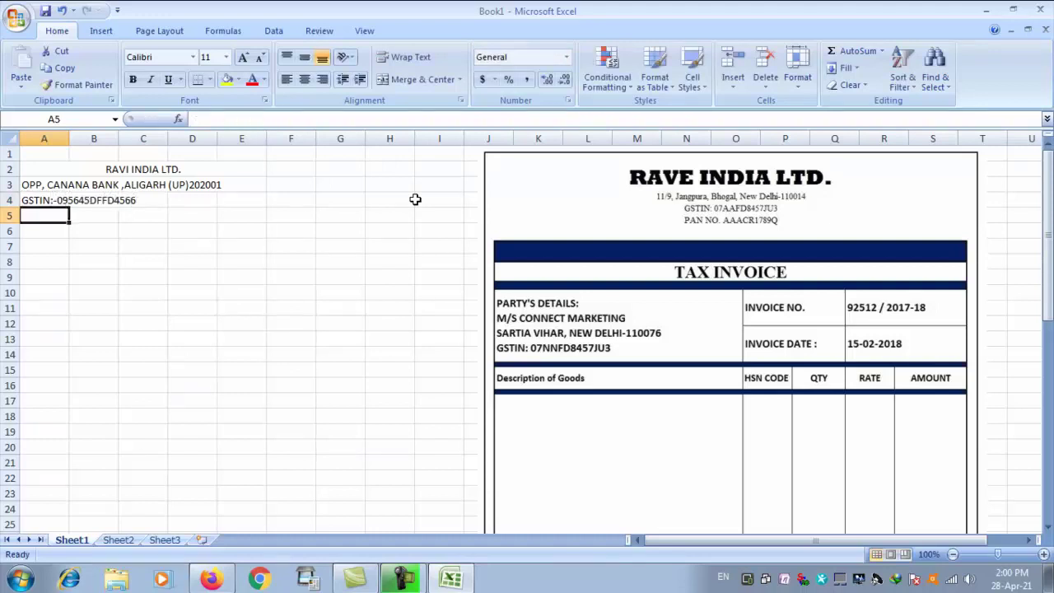
type("PAN NO. ")
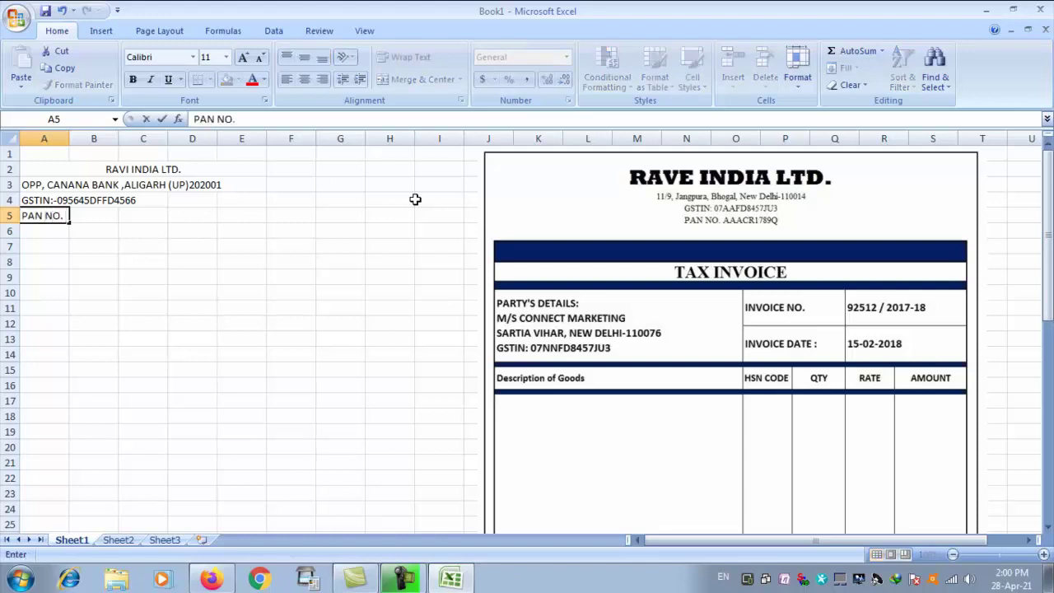
type("AAA")
type("D564FDSF")
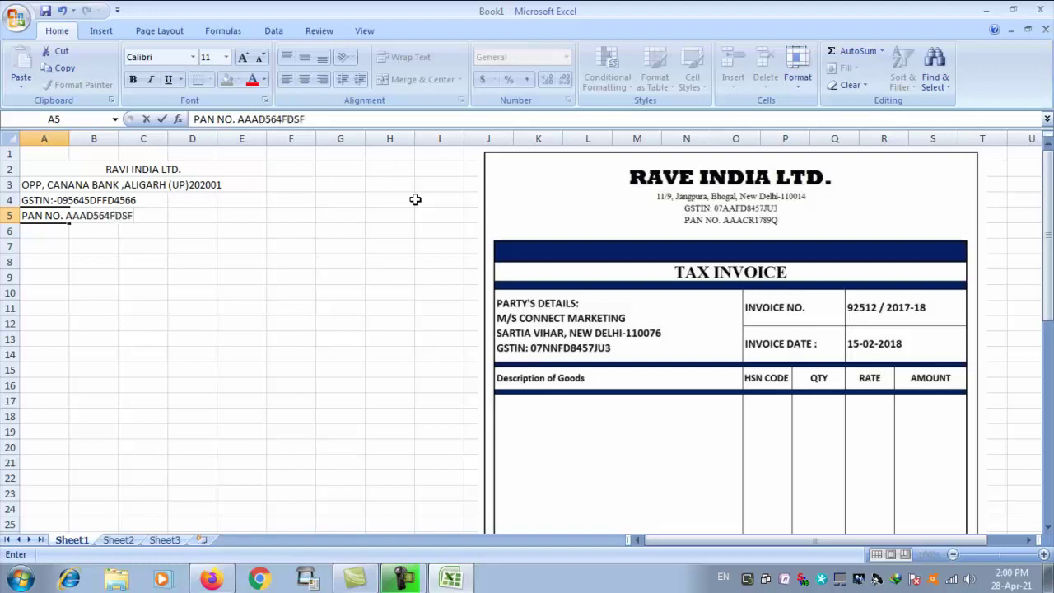
key("Return")
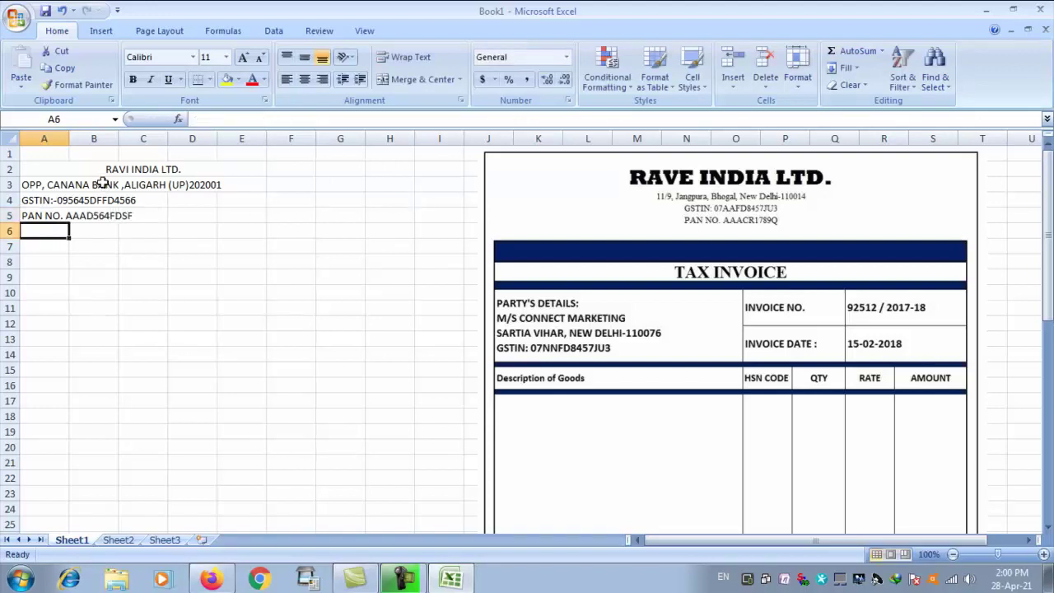
Make the company name bold at font size 20
left_click(108, 171)
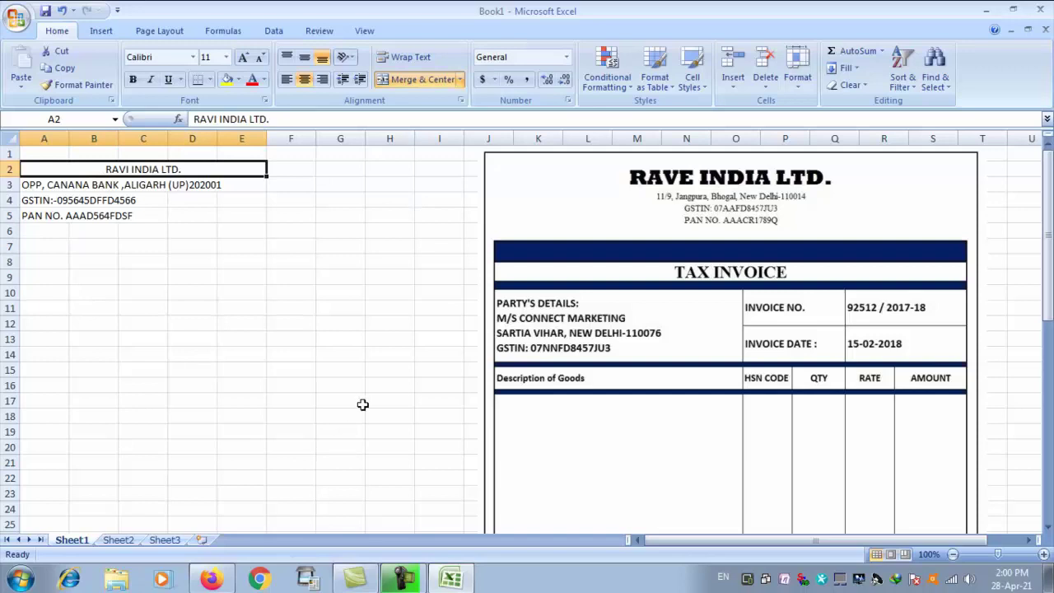
left_click(244, 63)
left_click(243, 63)
left_click(244, 62)
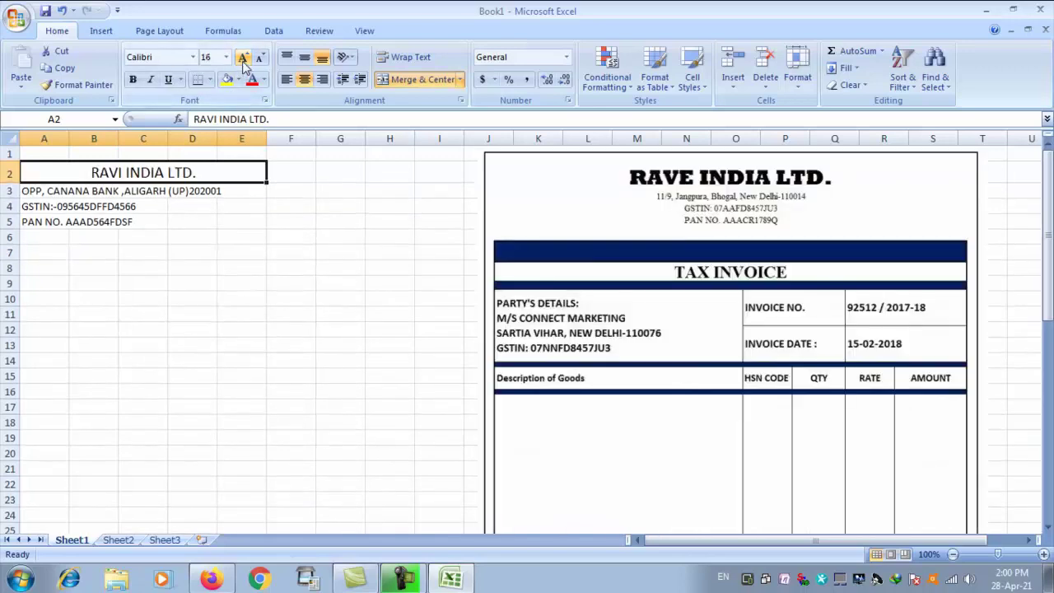
left_click(244, 57)
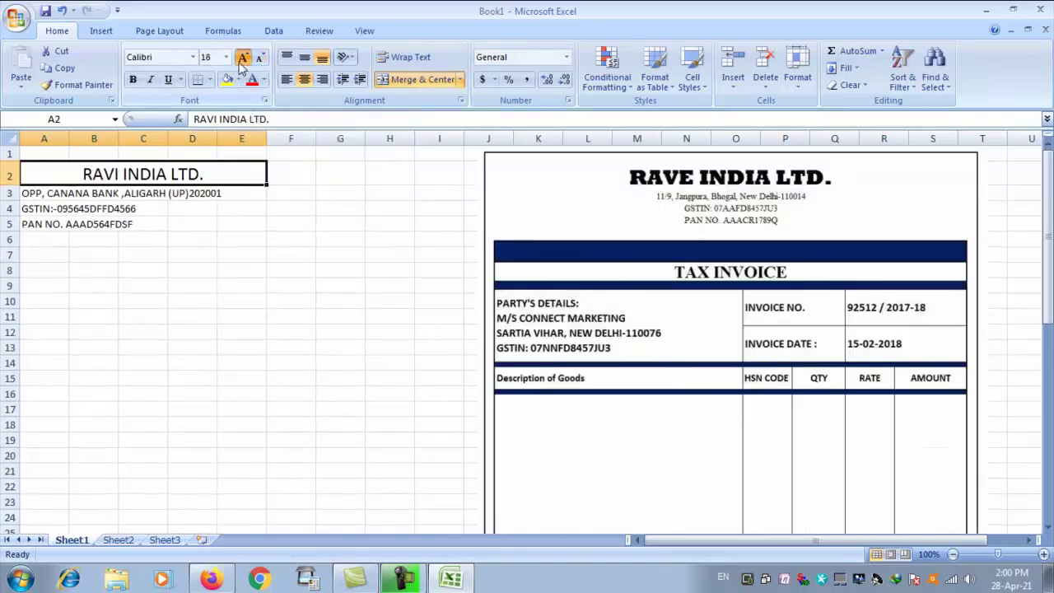
left_click(244, 58)
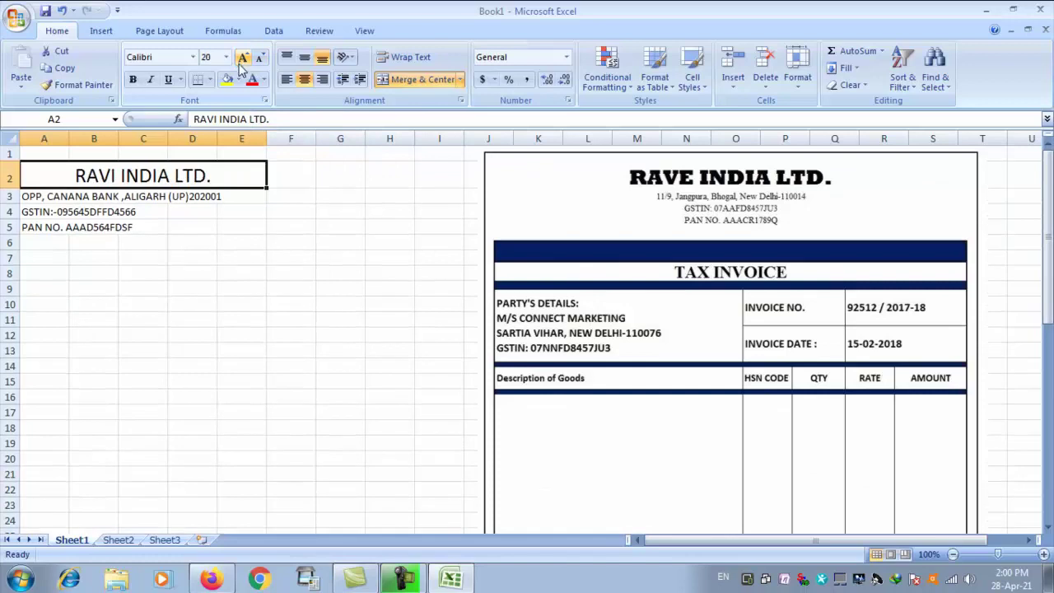
left_click(134, 80)
left_click(198, 319)
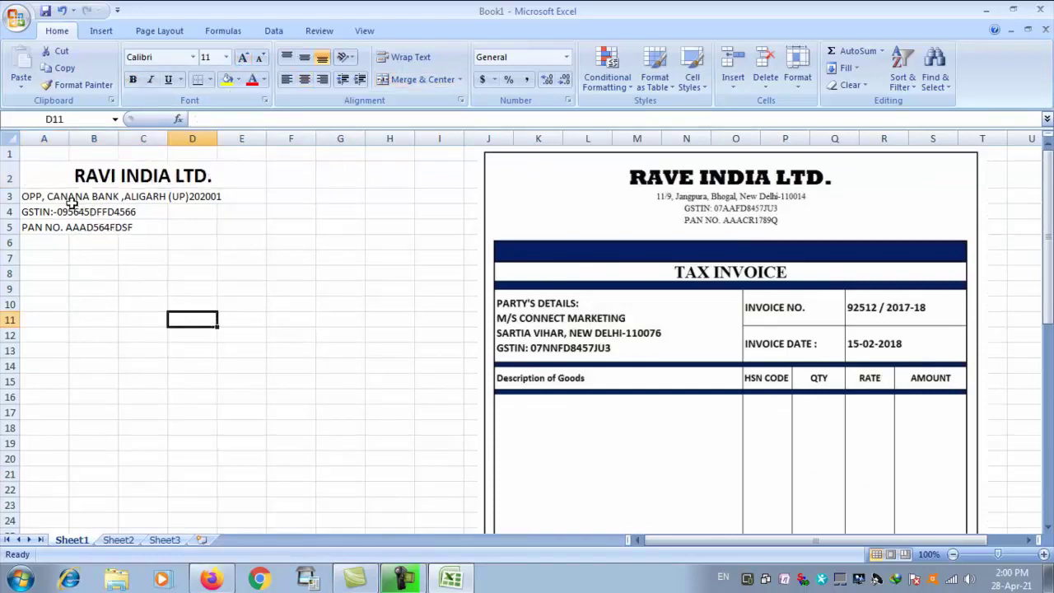
Merge and centre the address, GSTIN and PAN lines each across columns A–E
mouse_move(50, 196)
left_mouse_down()
mouse_move(135, 230)
mouse_move(244, 229)
left_mouse_up()
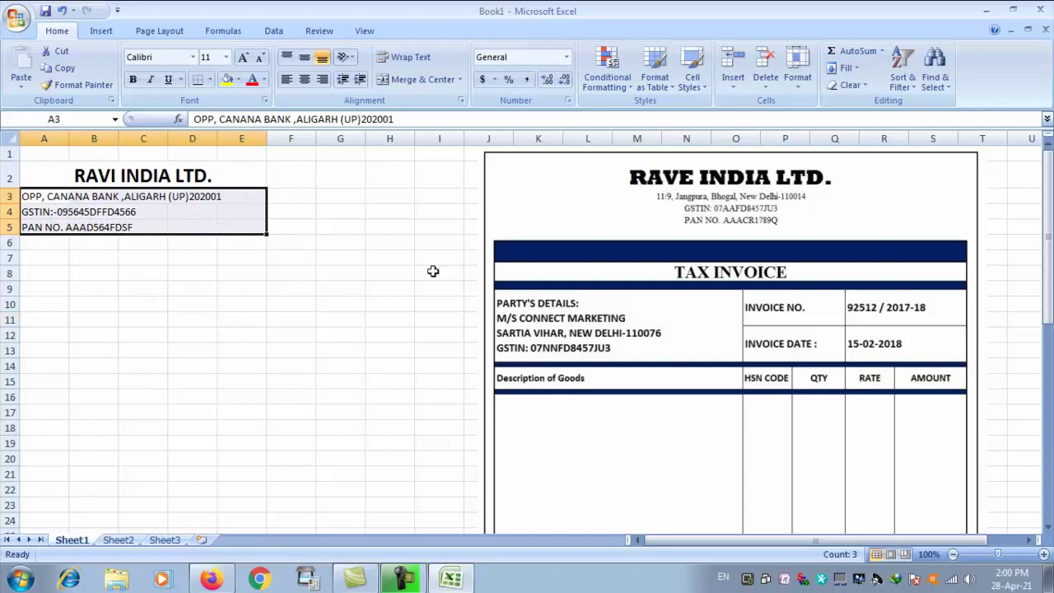
left_click(303, 79)
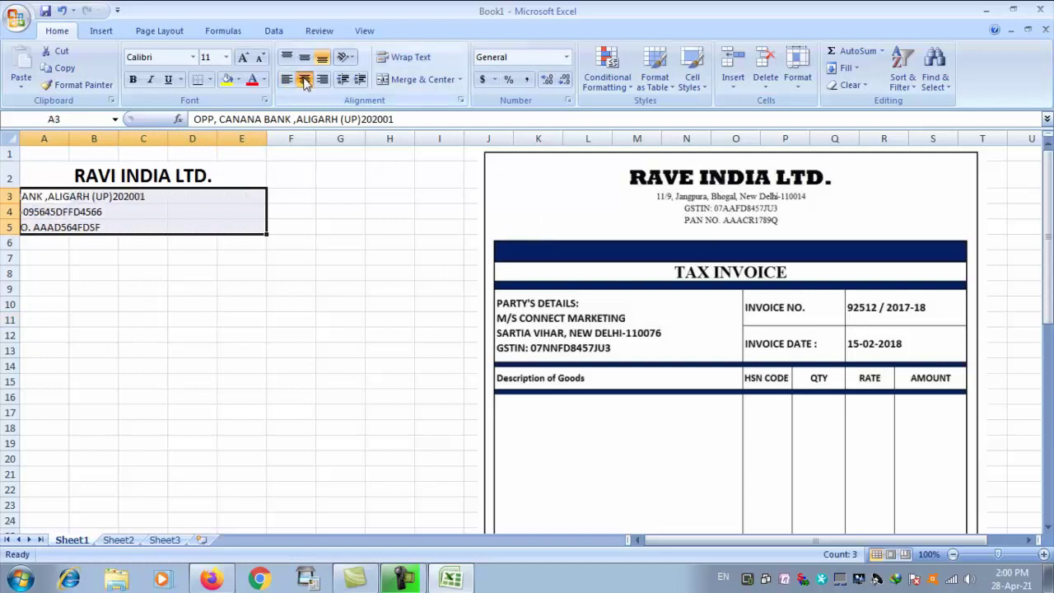
left_click(209, 331)
left_click_drag(28, 197, 238, 196)
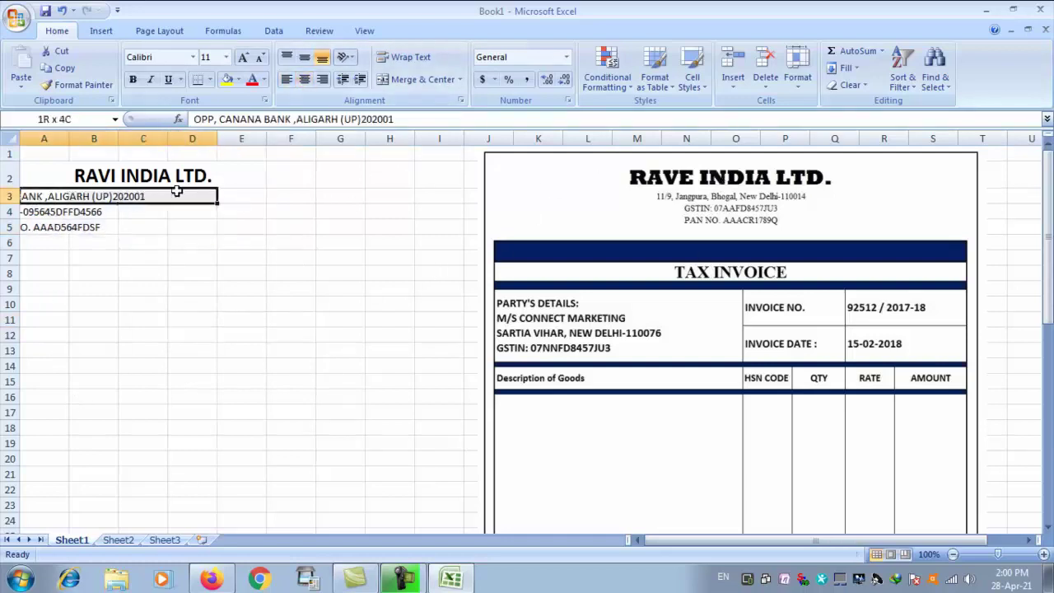
left_click(420, 79)
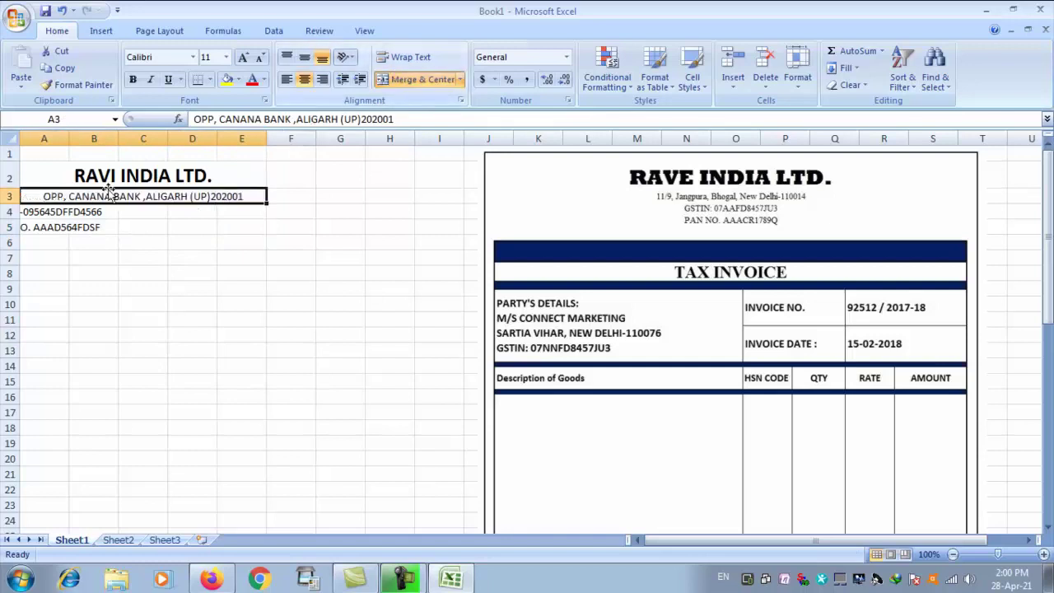
left_click_drag(25, 212, 247, 212)
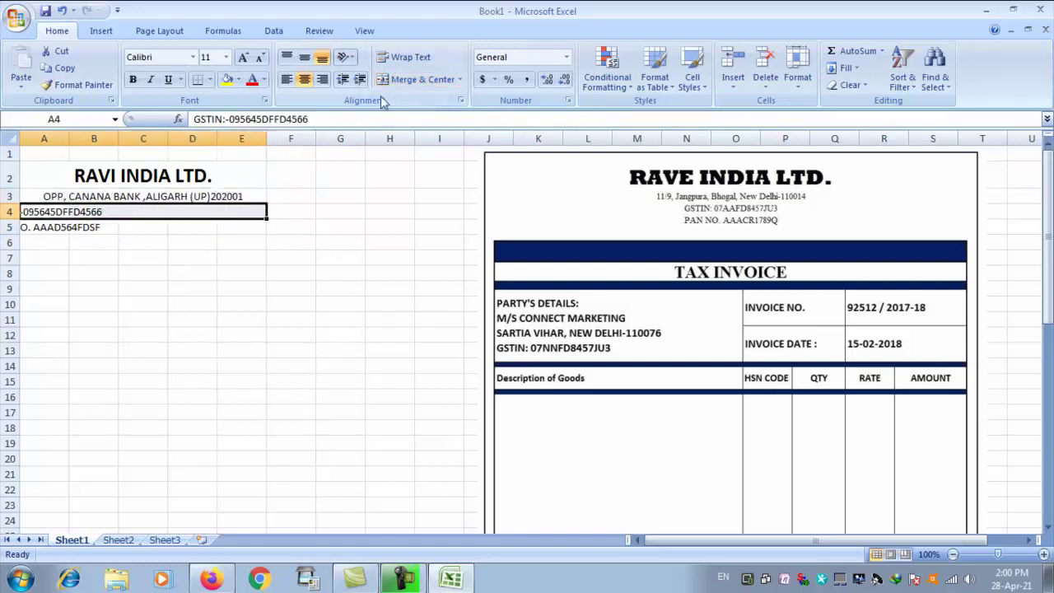
left_click(420, 79)
left_click_drag(28, 230, 239, 228)
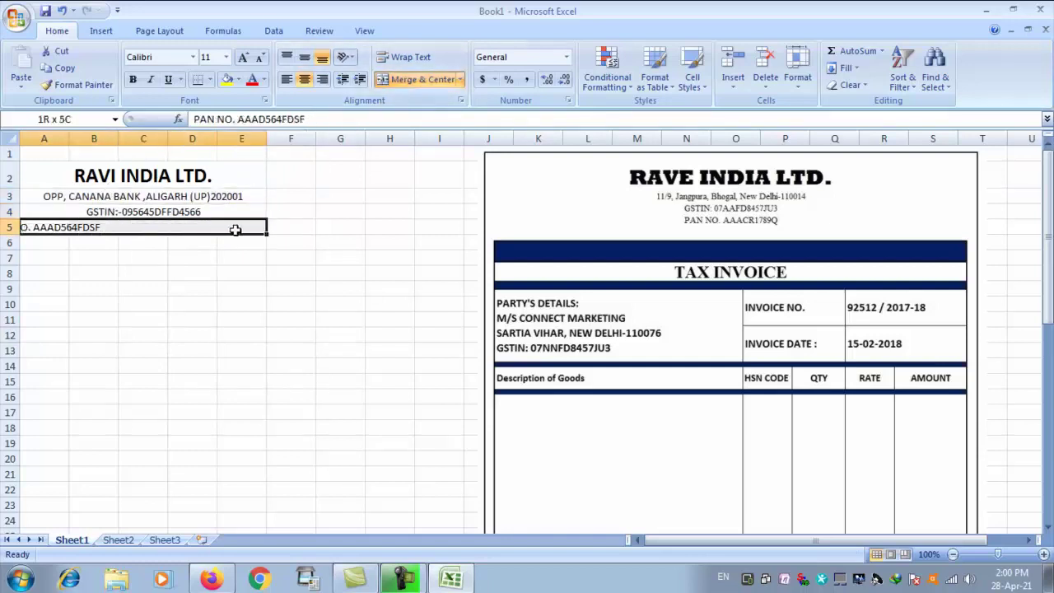
left_click(419, 79)
left_click(359, 288)
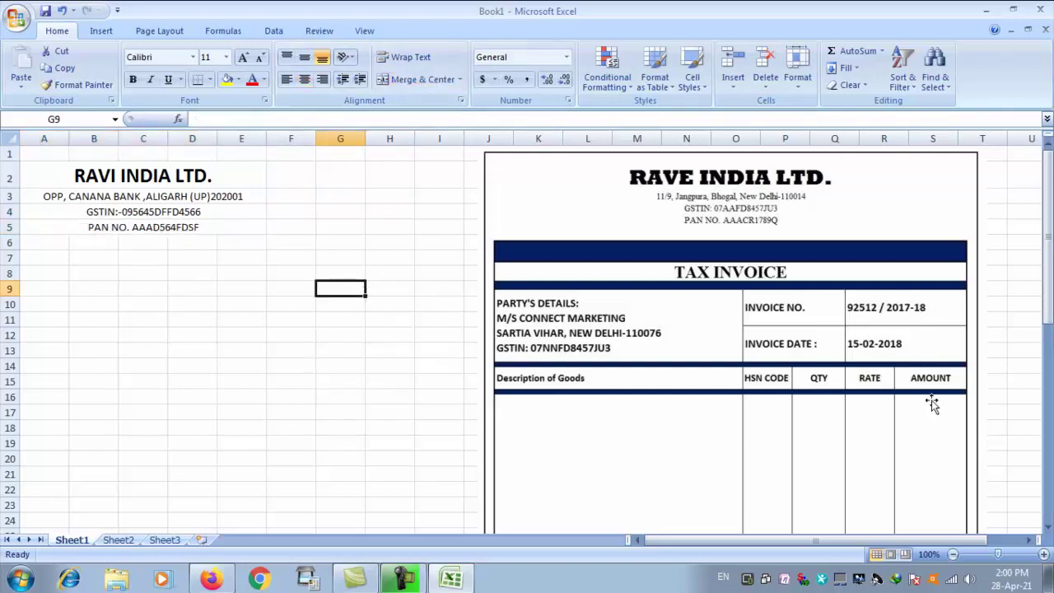
left_click(124, 316)
left_click_drag(31, 243, 251, 242)
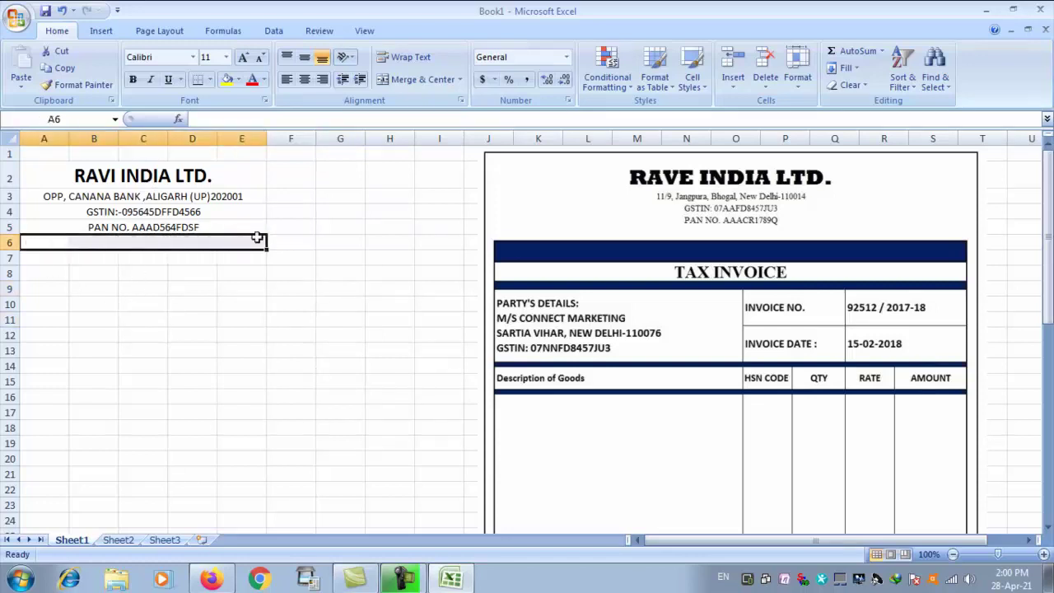
Merge A6:E6 and fill it navy blue to form a band
left_click(407, 78)
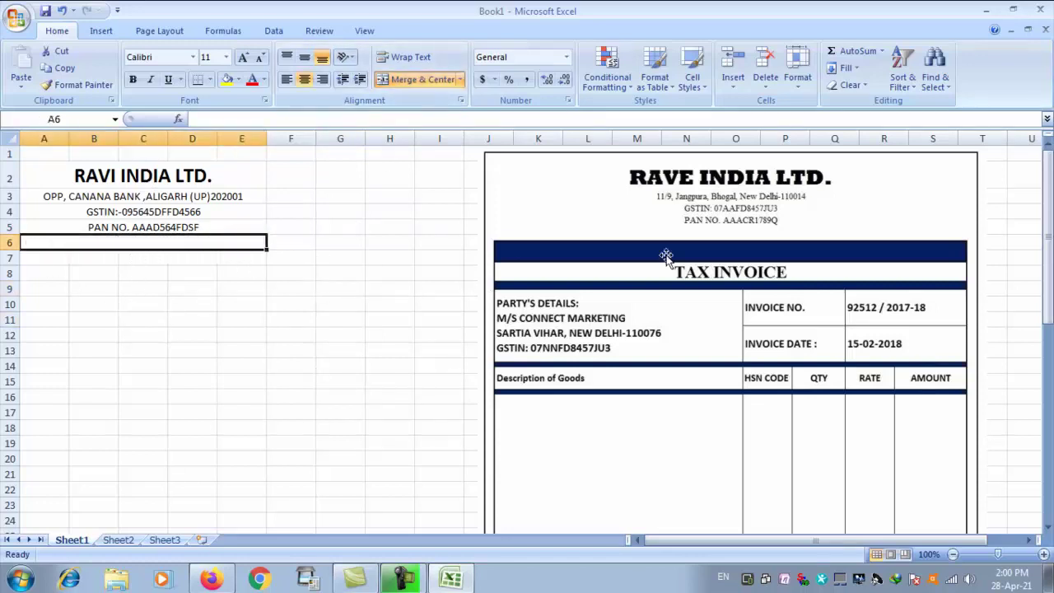
left_click(236, 80)
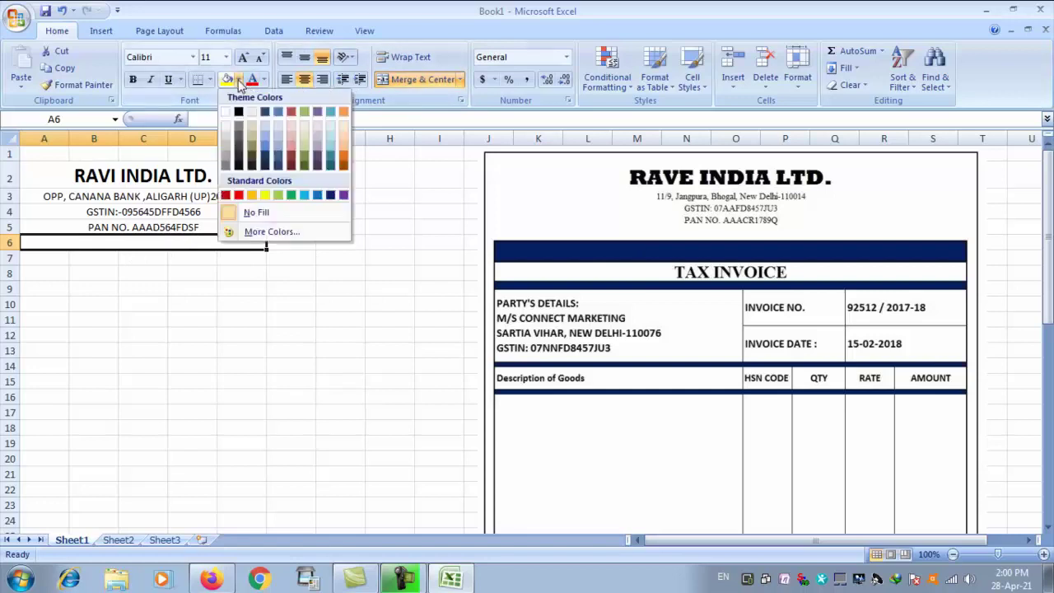
left_click(265, 159)
left_click(192, 321)
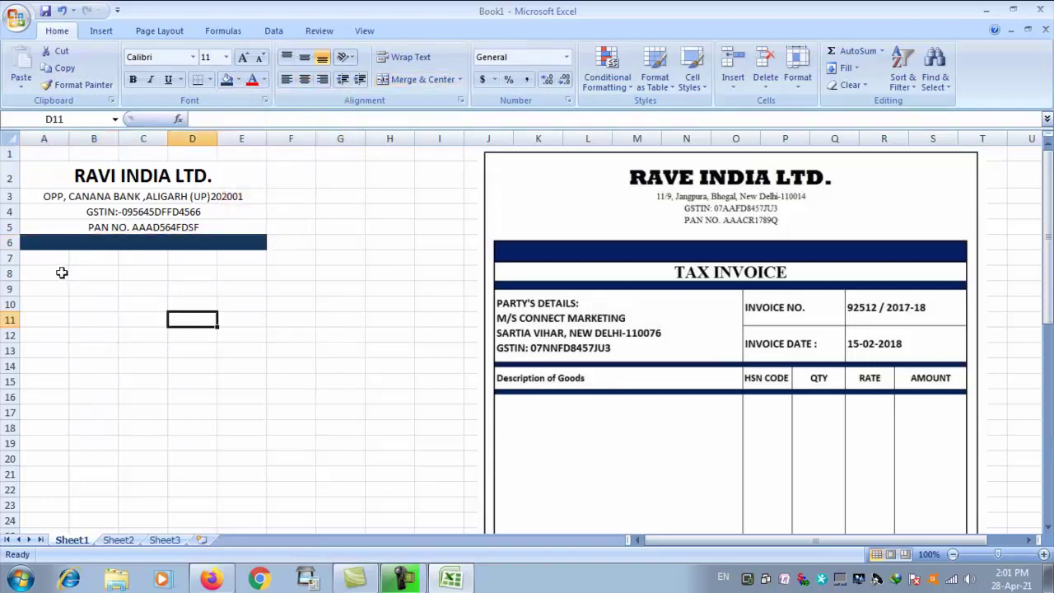
Merge and centre A7:E7 and enter the heading TAX INVOICE
left_click_drag(37, 259, 231, 259)
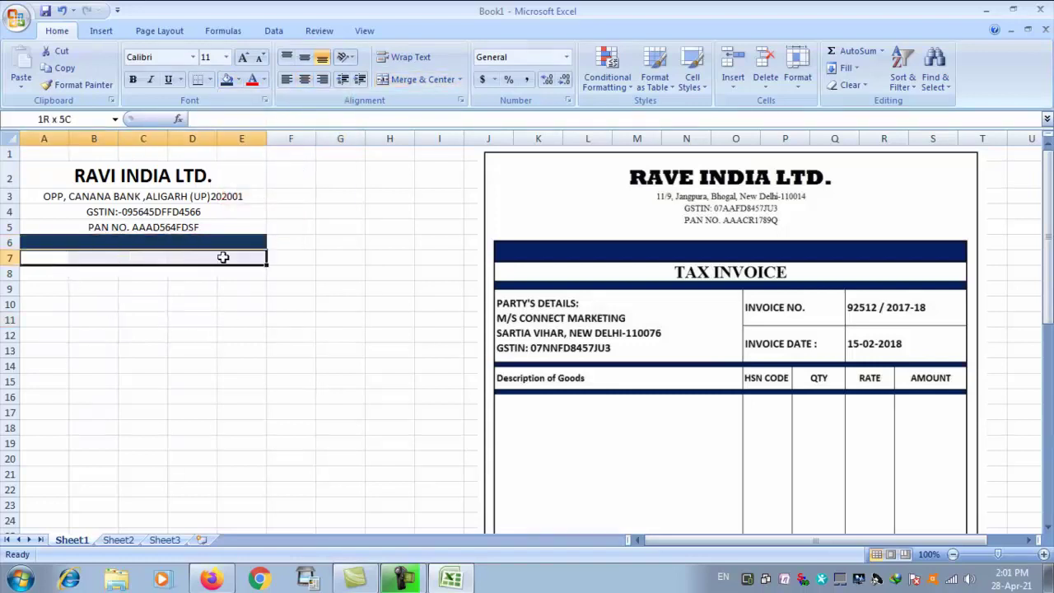
left_click(405, 86)
type("T")
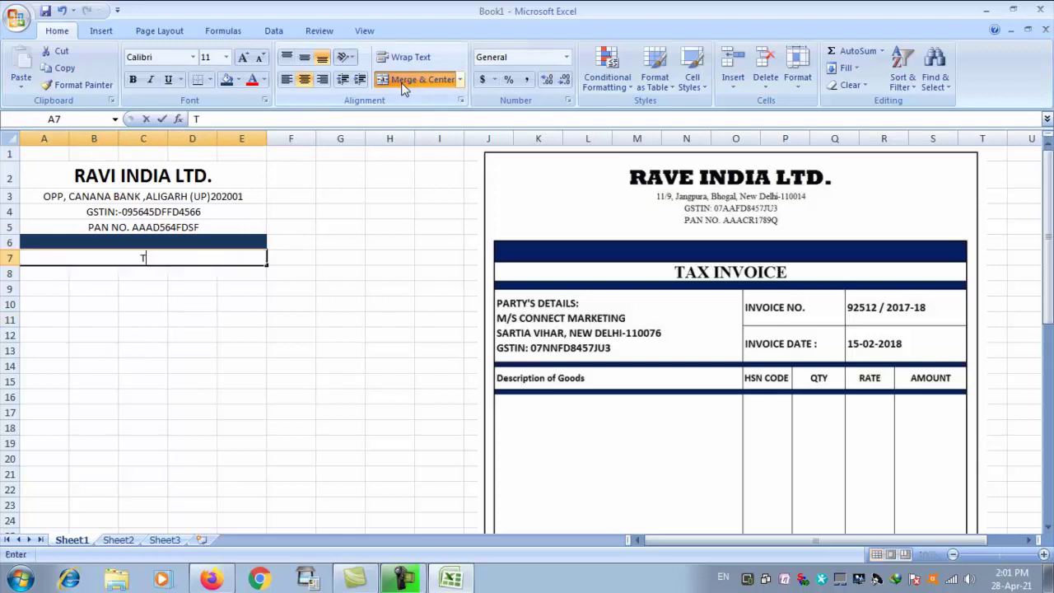
type("AX INVOUI")
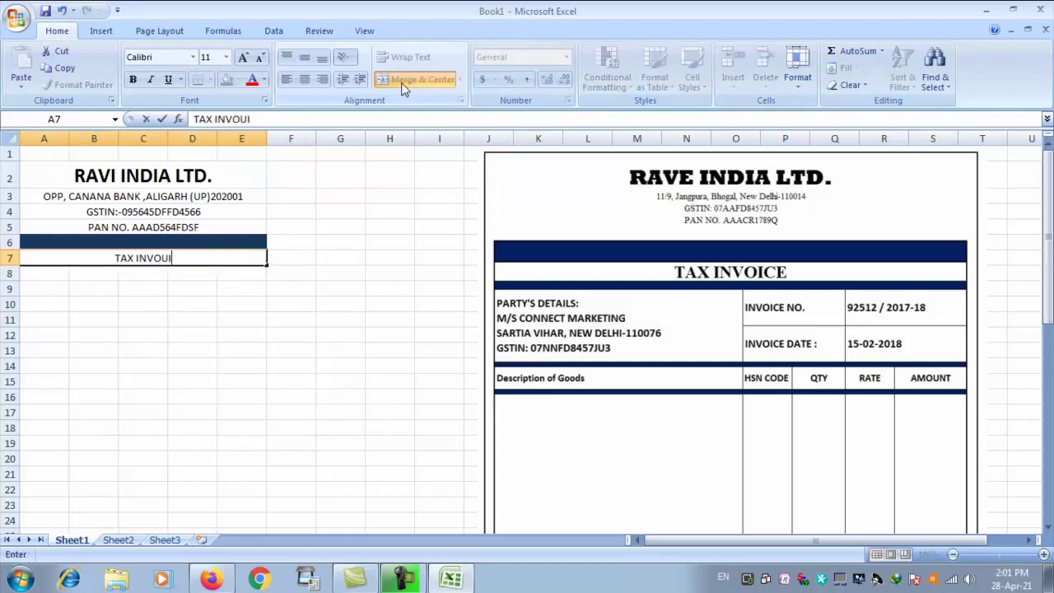
type("CE")
key("BackSpace")
key("BackSpace")
key("BackSpace")
key("BackSpace")
type("ICE")
key("Return")
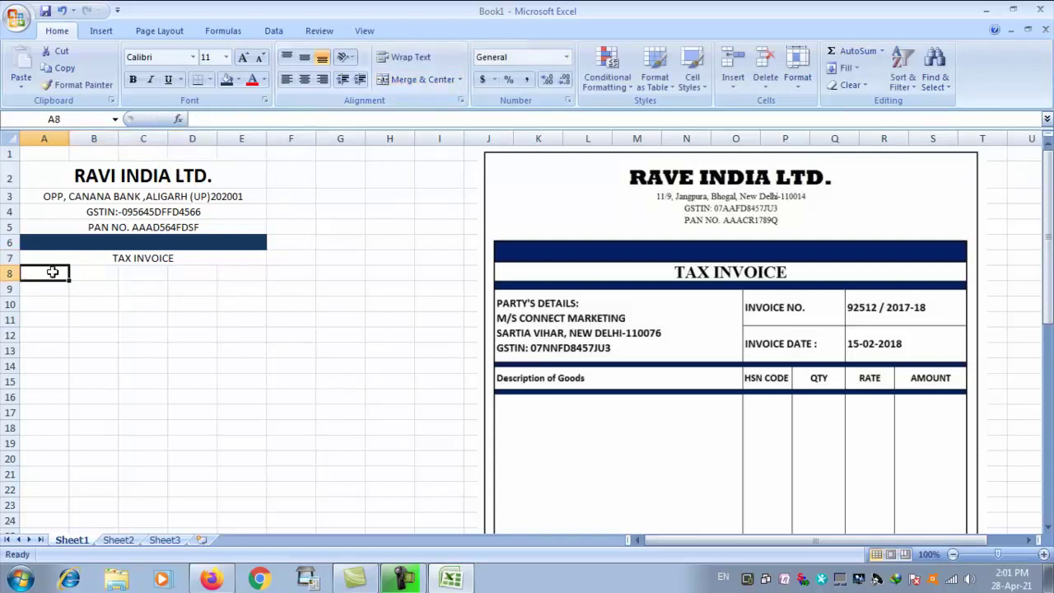
Merge A8:E8 into a thin dark navy strip and widen column A to 23.00
left_click_drag(54, 273, 227, 271)
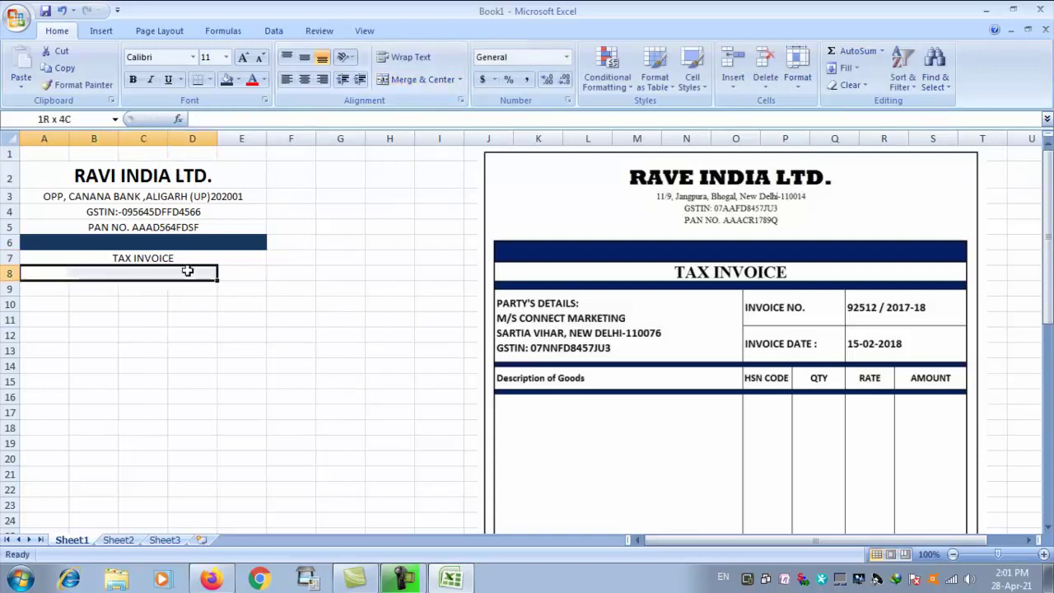
left_click(415, 79)
left_click_drag(12, 277, 12, 271)
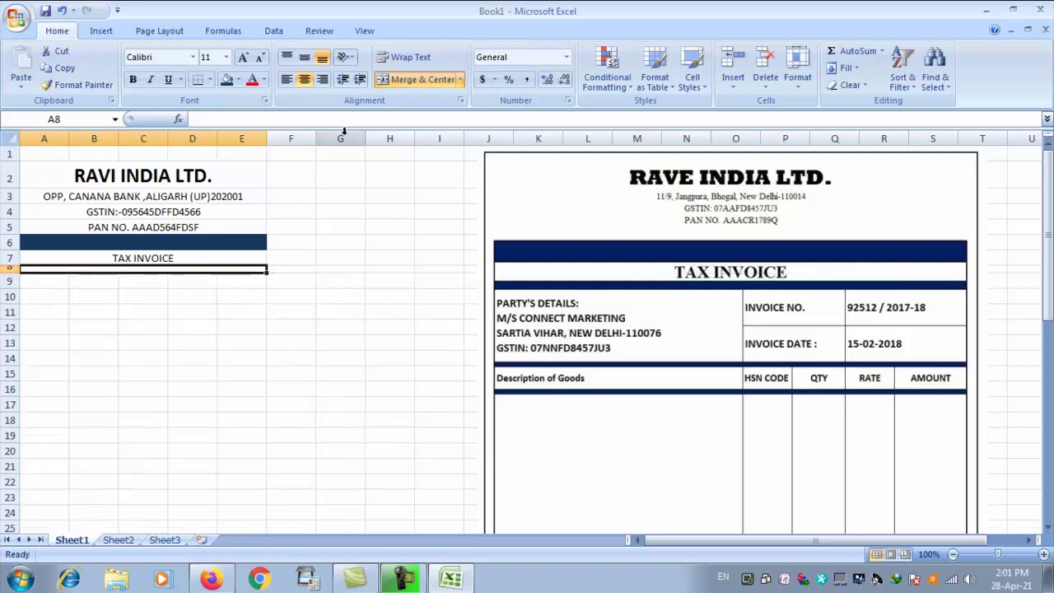
left_click(226, 79)
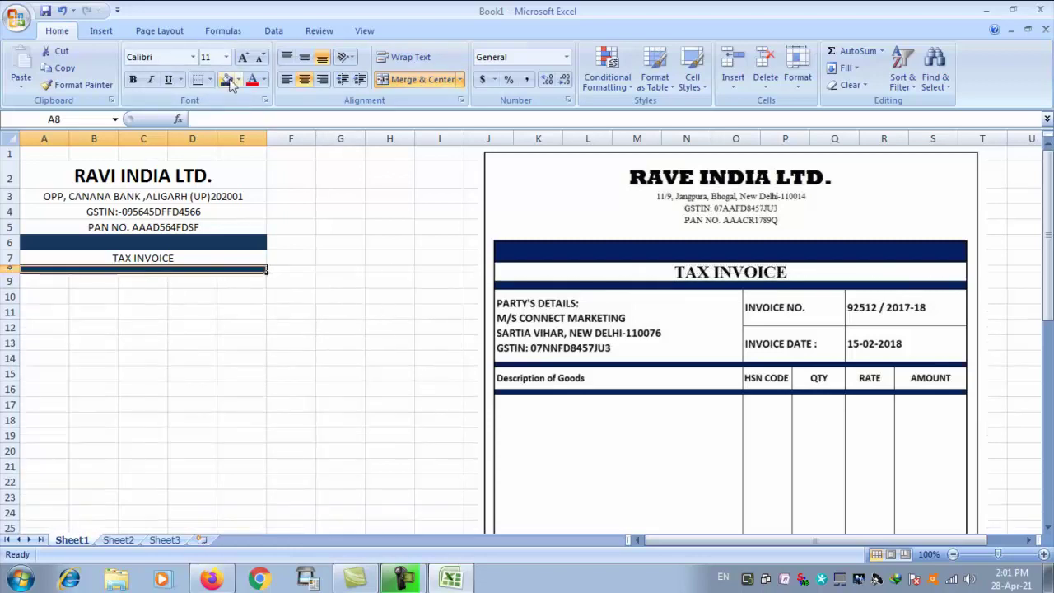
left_click(263, 298)
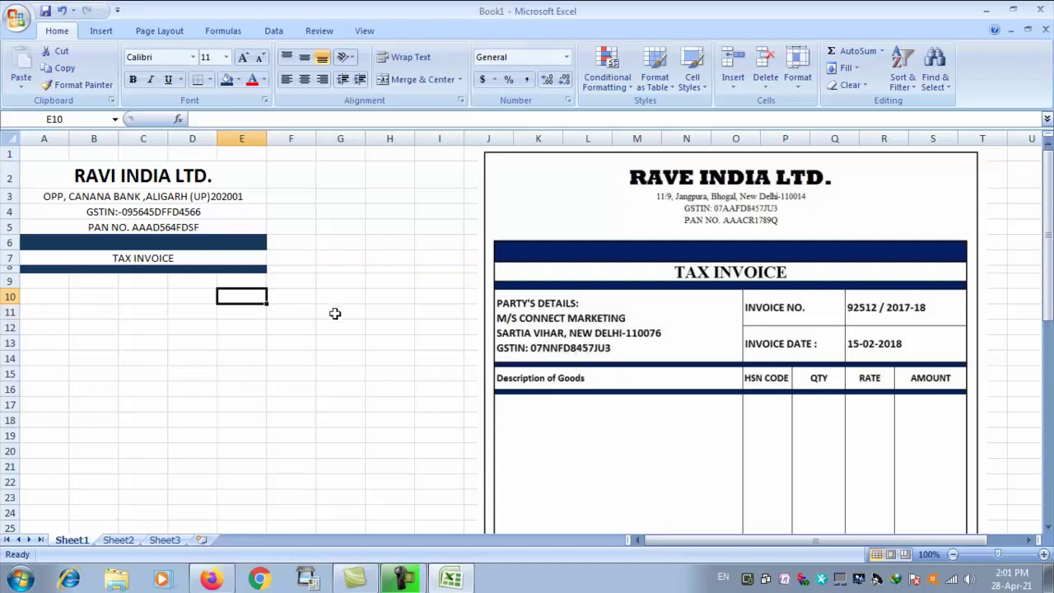
mouse_move(67, 139)
left_mouse_down()
mouse_move(159, 145)
mouse_move(148, 143)
left_mouse_up()
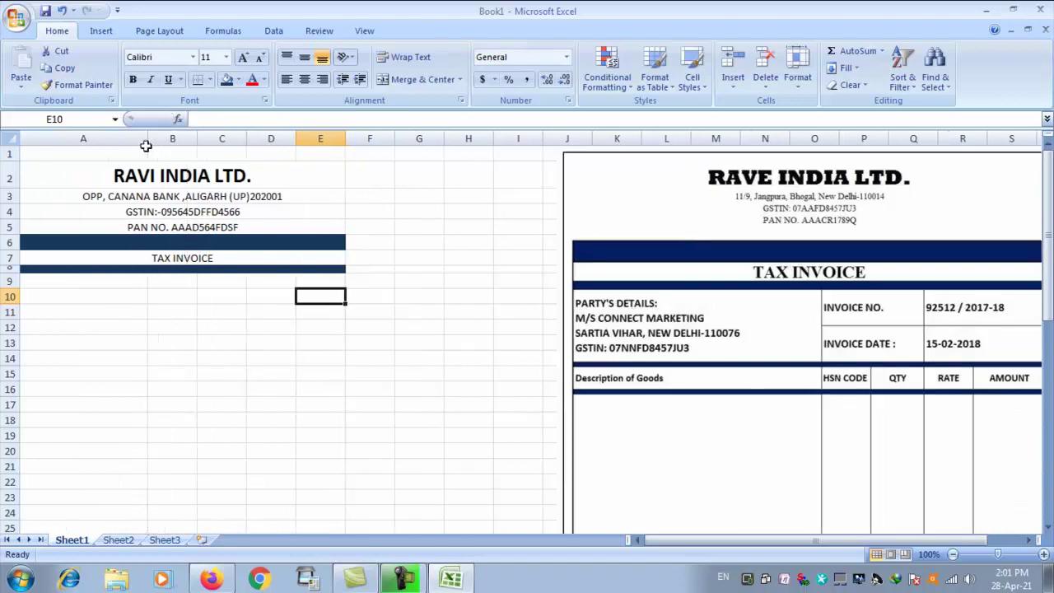
Enter the PARTY'S DETIALS: heading, then the party's name, street address and GSTIN number in A9–A12
left_click(80, 281)
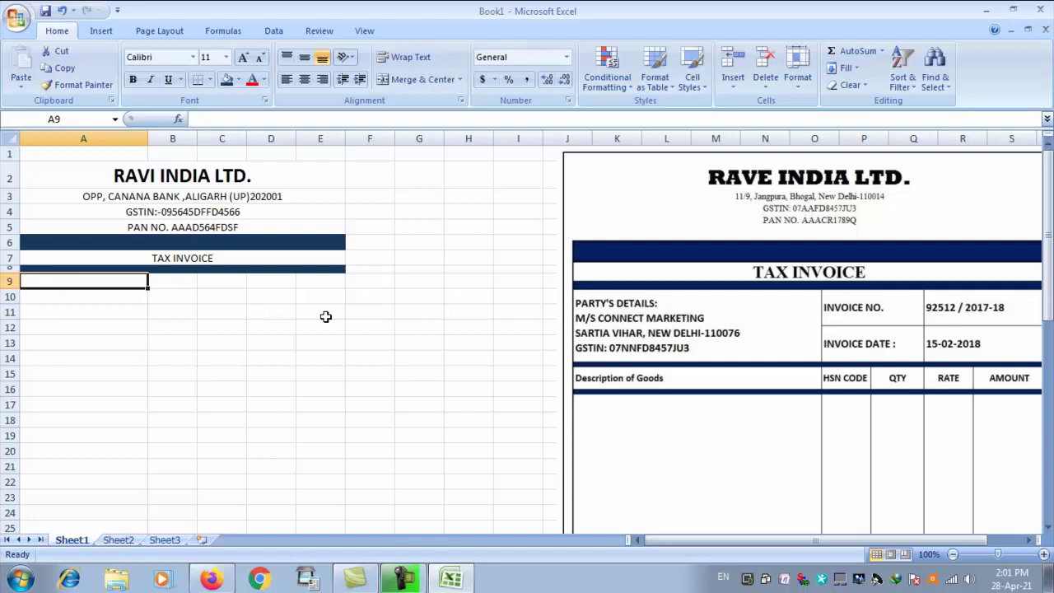
type("PA")
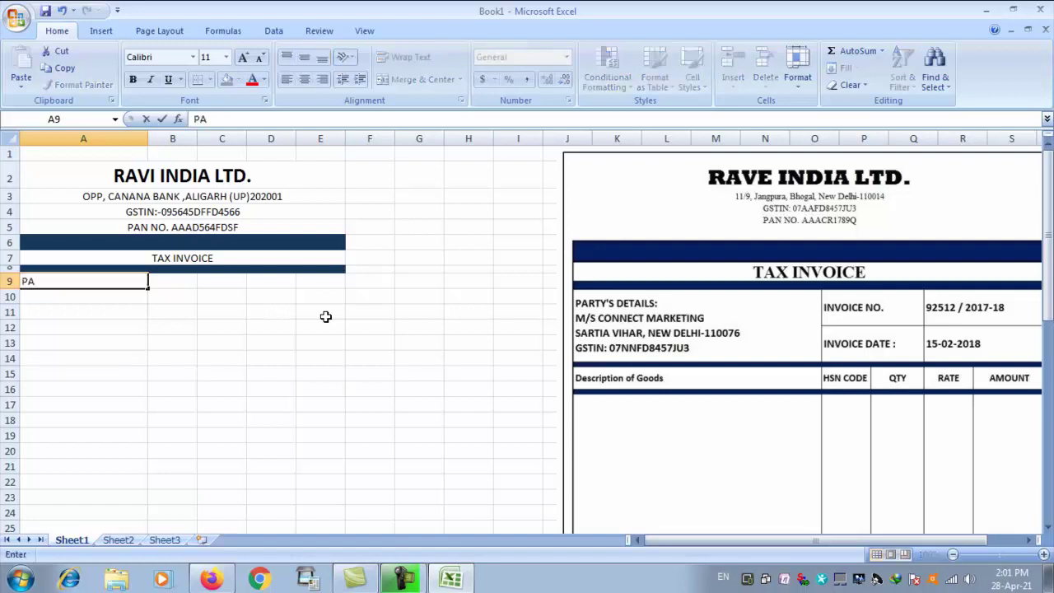
type("RTY'S DETIALS:")
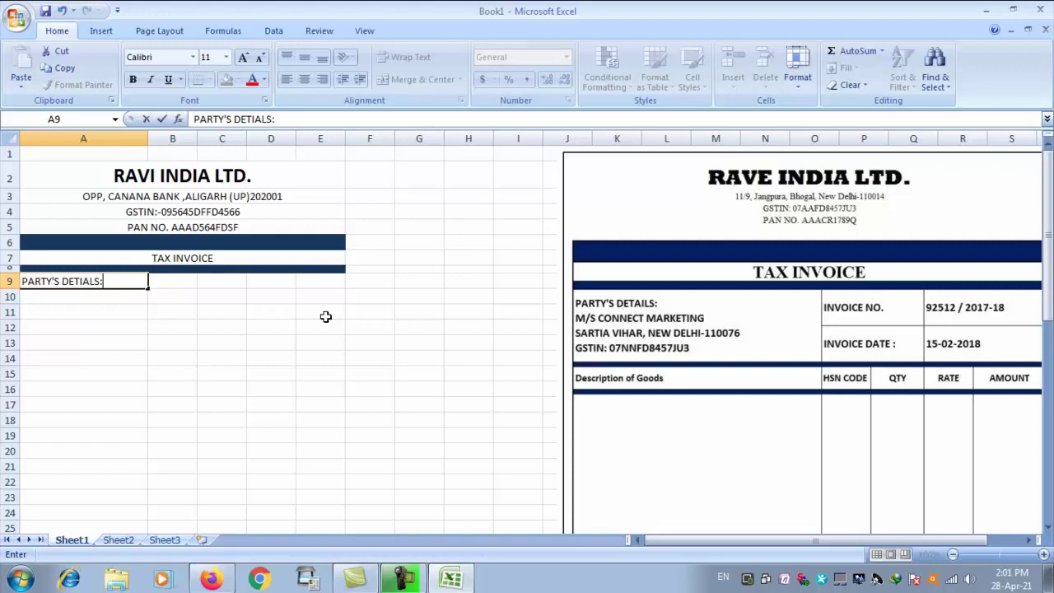
key("Return")
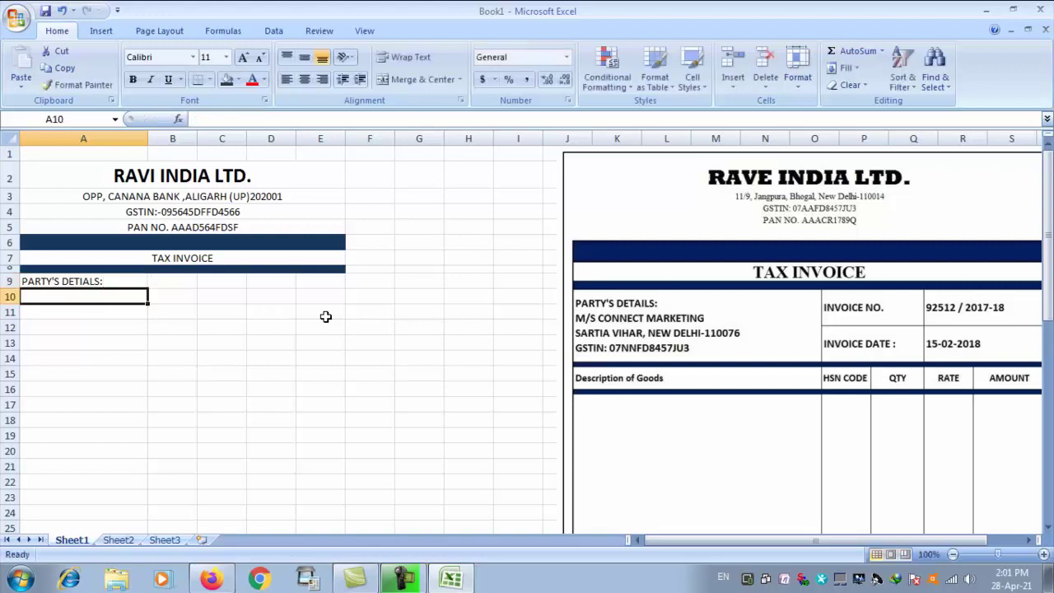
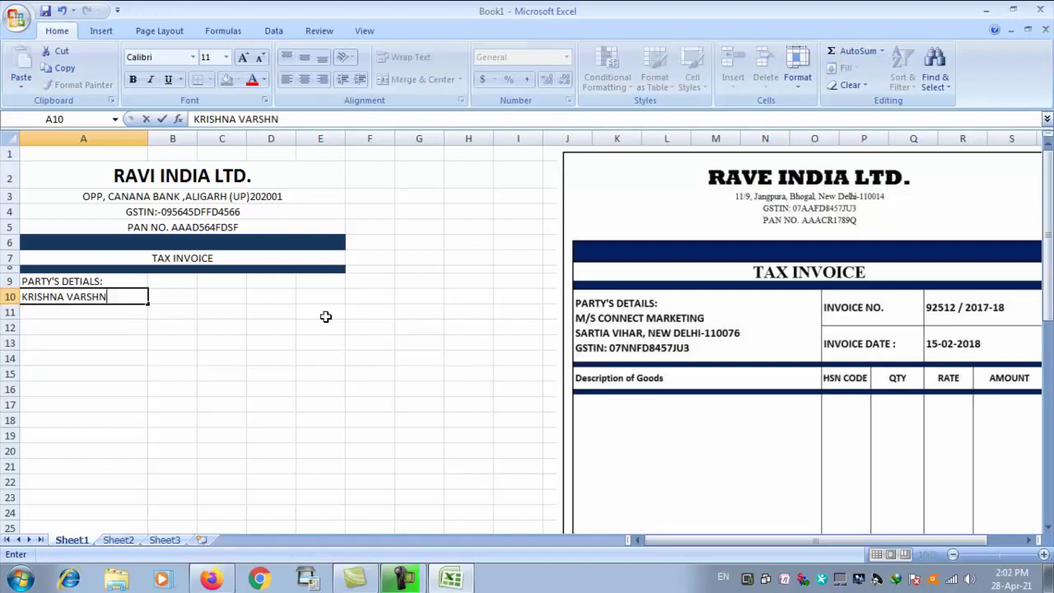
key("Return")
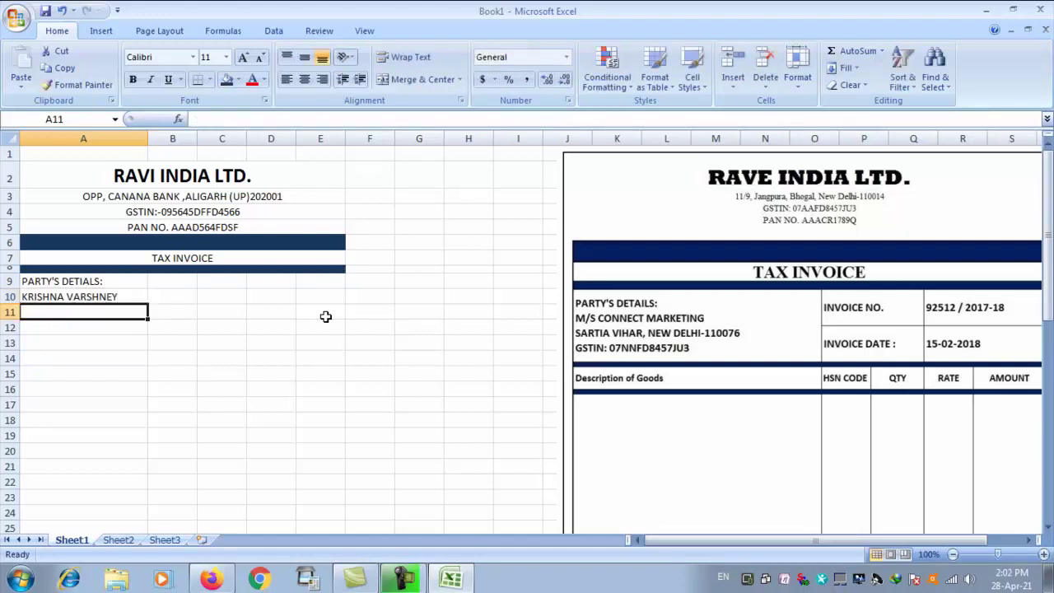
type("GU")
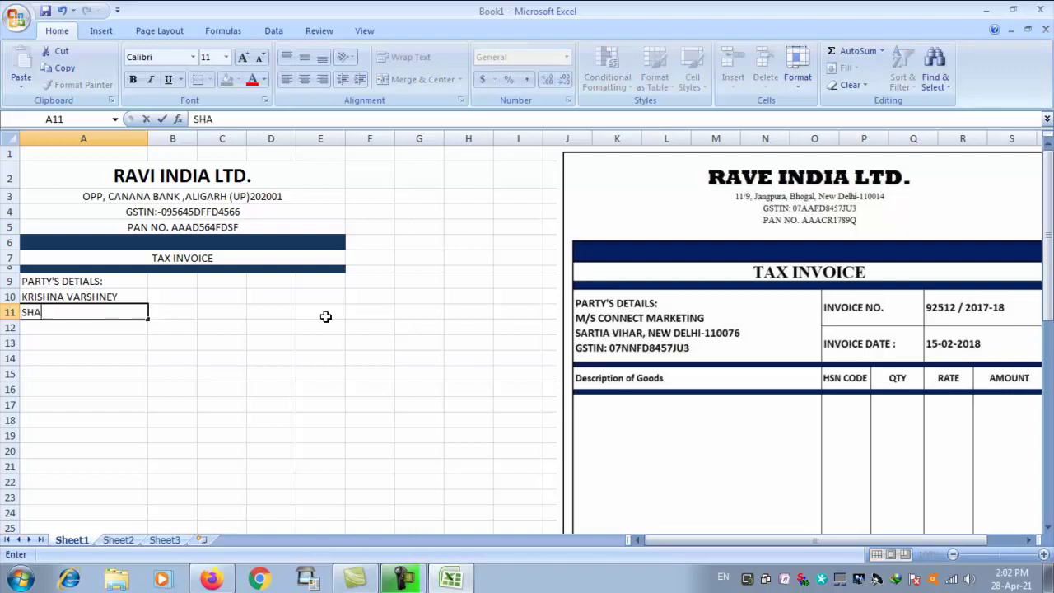
type(" NAGAR")
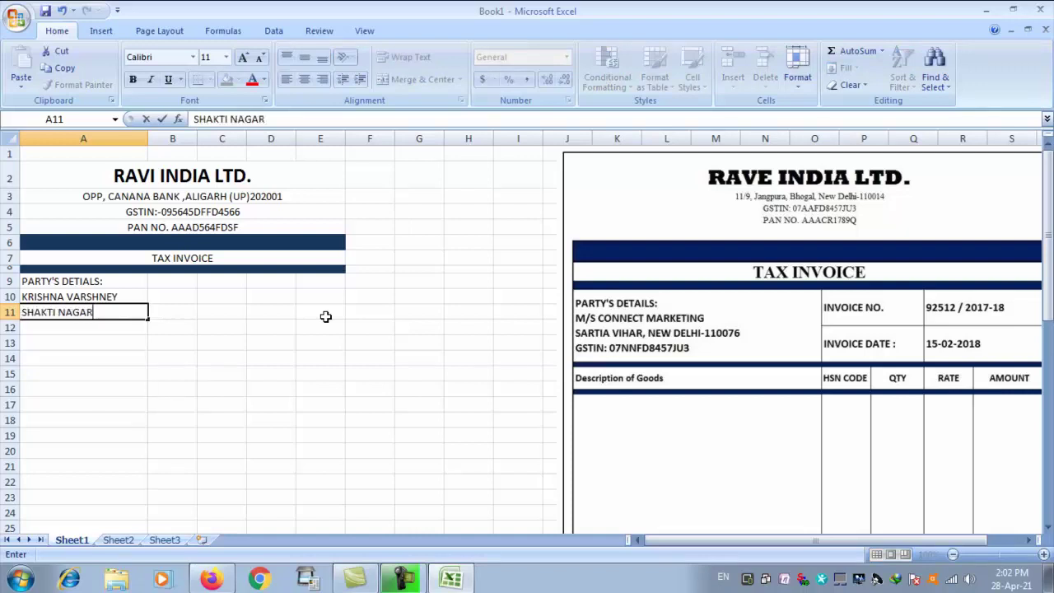
type(" GULAR R")
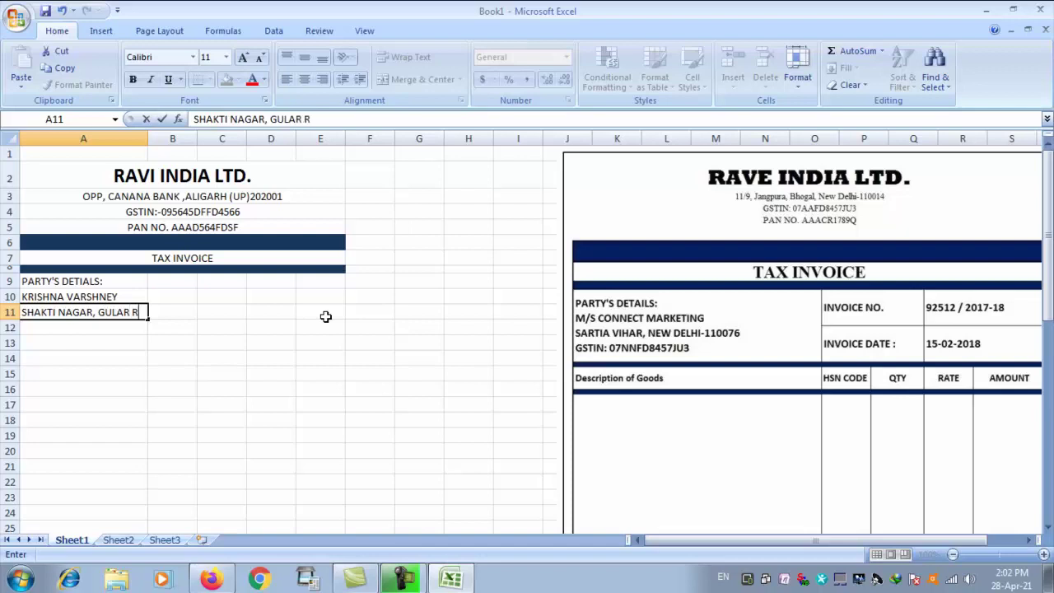
type("OAD, ALIG")
type("ARH")
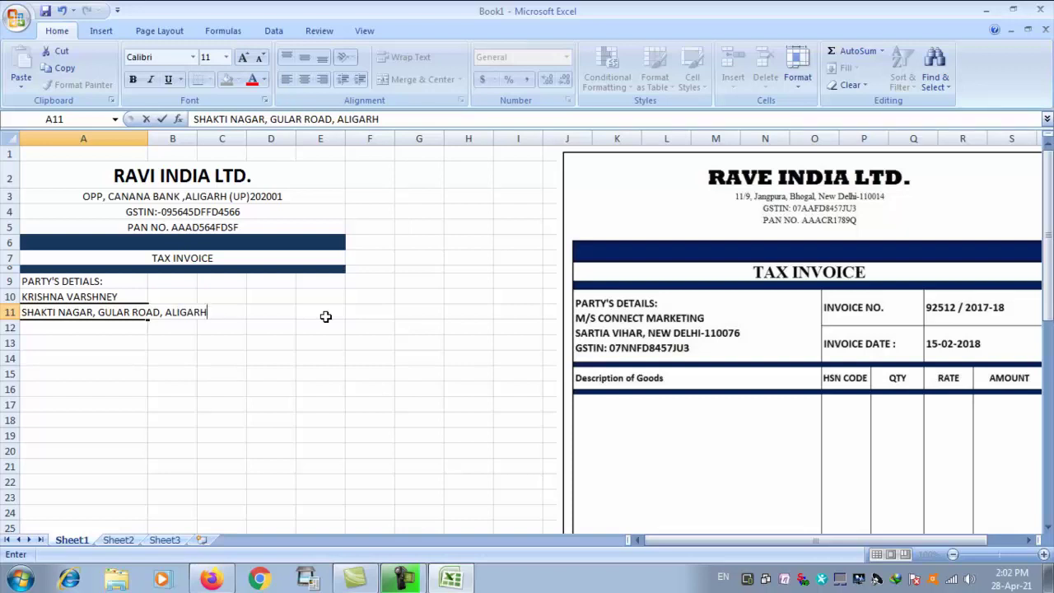
key("Return")
type("G")
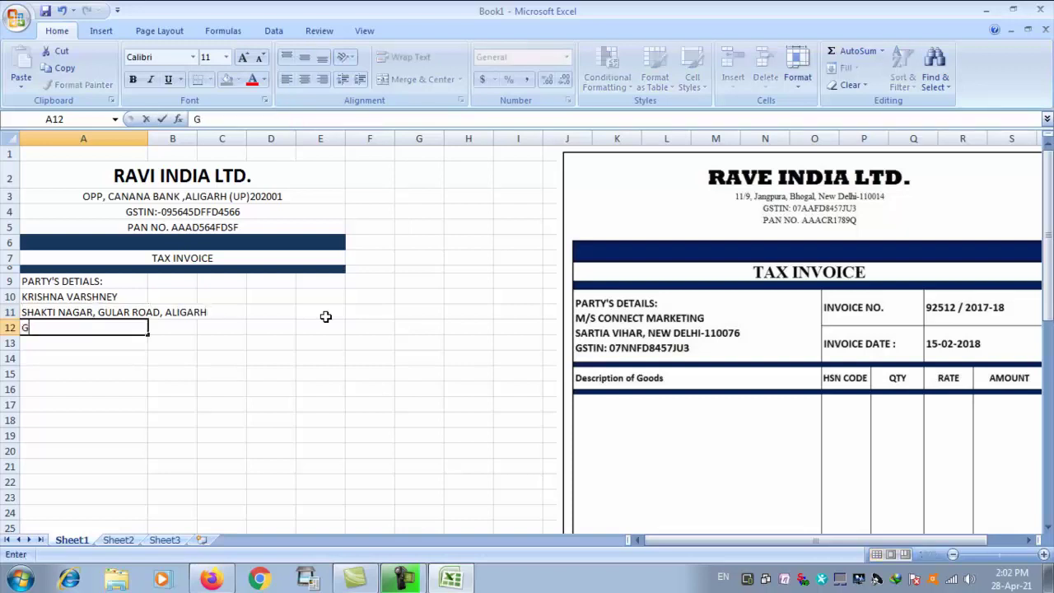
type("STIN : ")
type("5646DSFDF56")
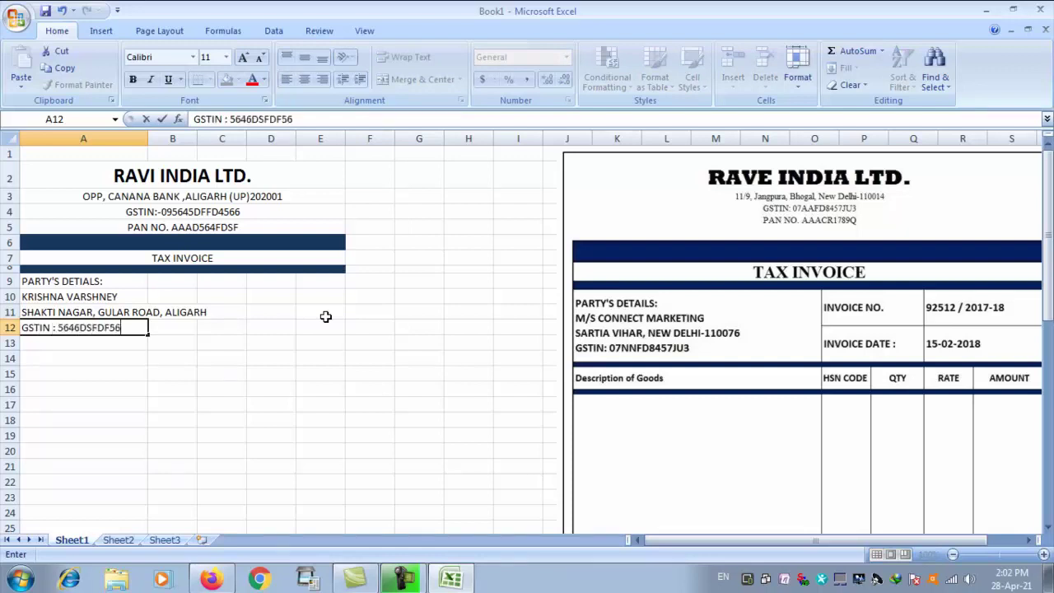
type("46")
Commit the GSTIN line, widen column A further and shift the invoice picture left
left_click(338, 434)
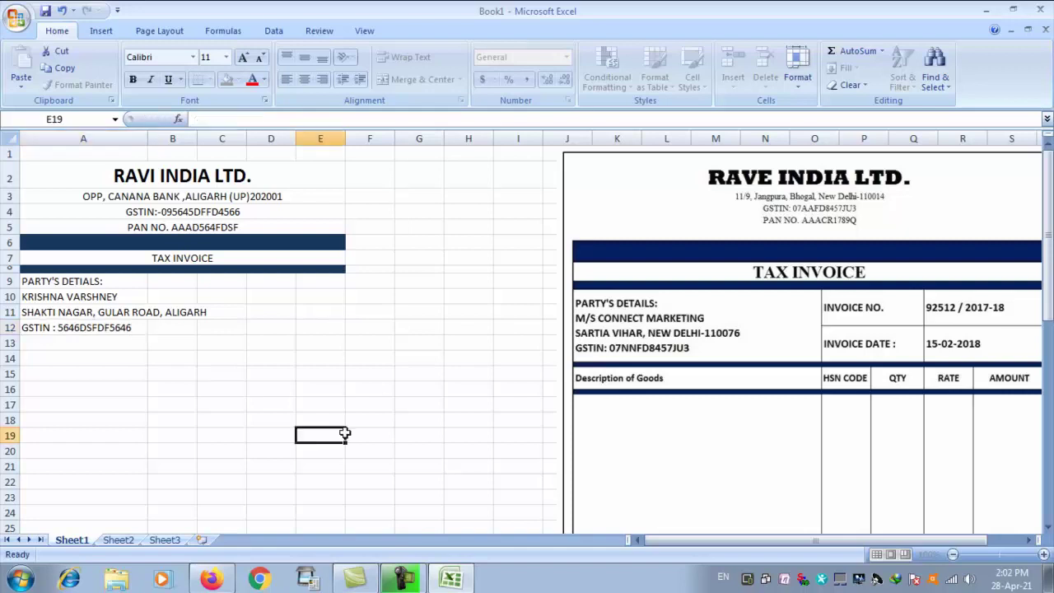
left_click_drag(148, 140, 208, 141)
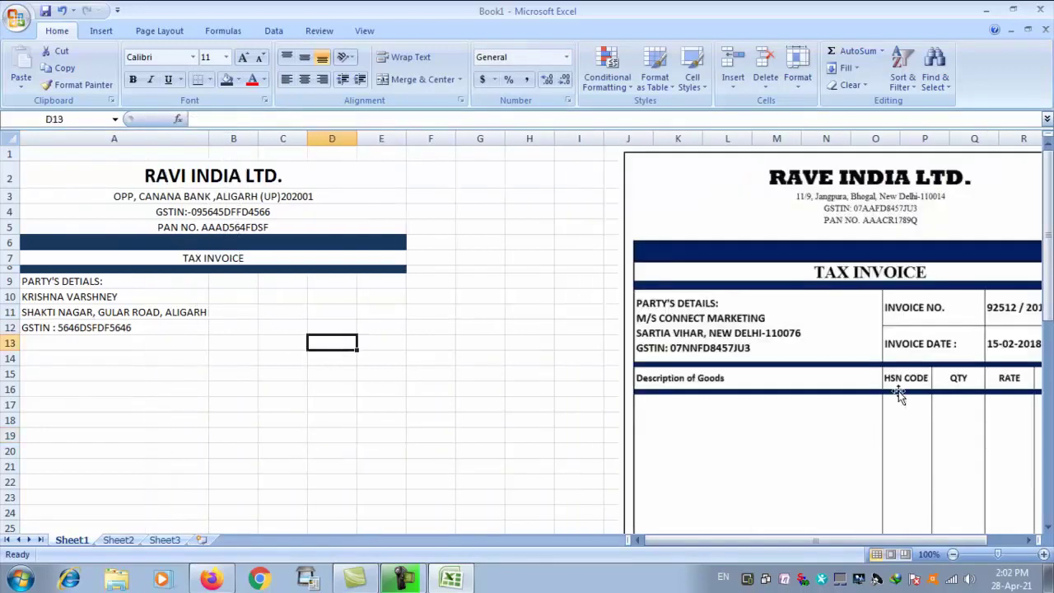
left_click_drag(775, 278, 607, 278)
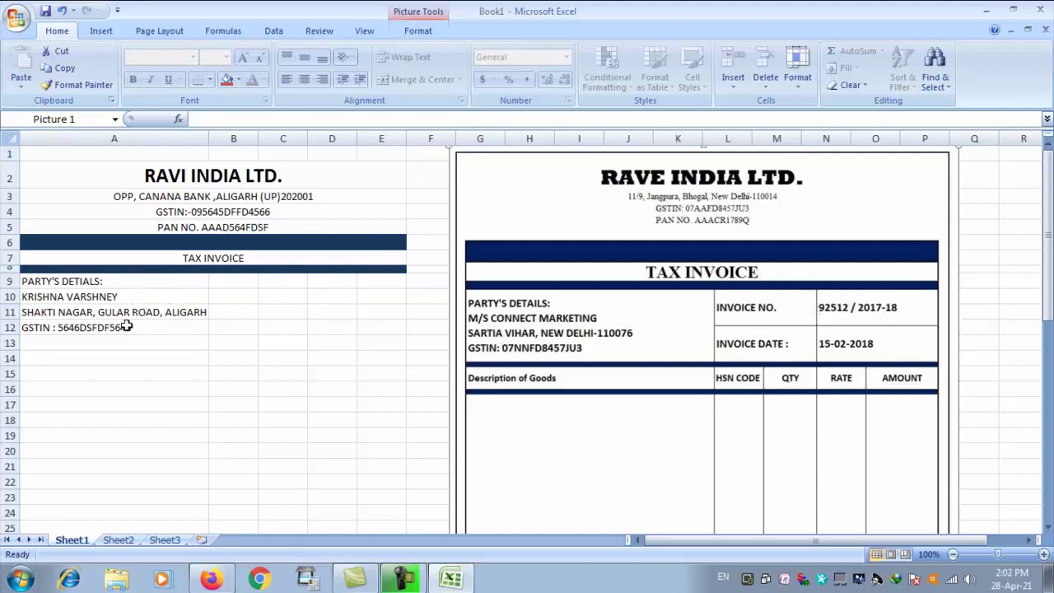
Merge B9:C10, D9:E10, B11:C12 and D11:E12 into label and value cells
left_click_drag(243, 282, 288, 298)
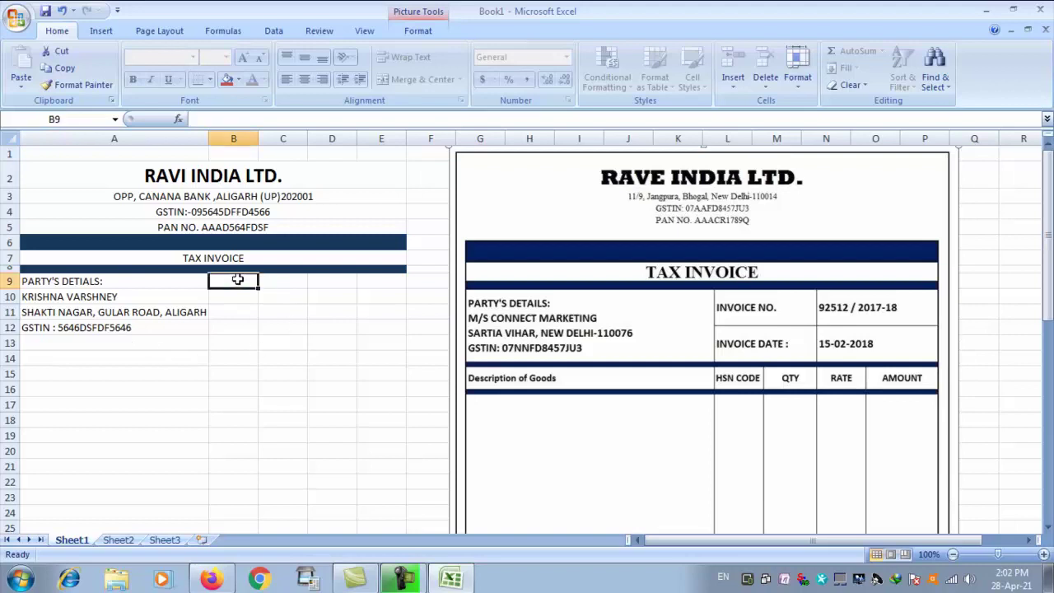
left_click(416, 79)
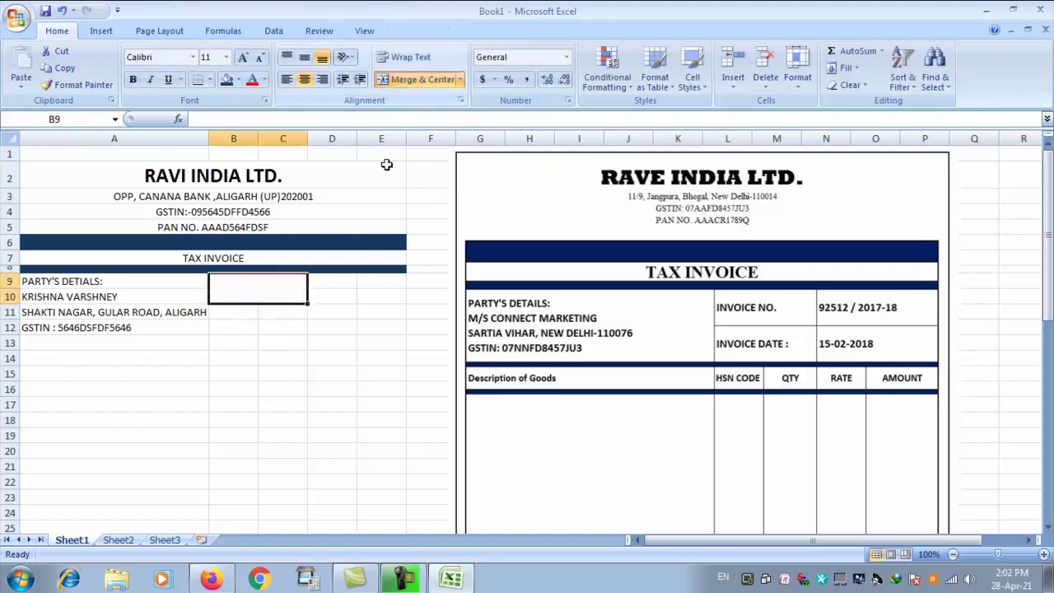
mouse_move(332, 281)
left_mouse_down()
mouse_move(353, 299)
mouse_move(386, 298)
left_mouse_up()
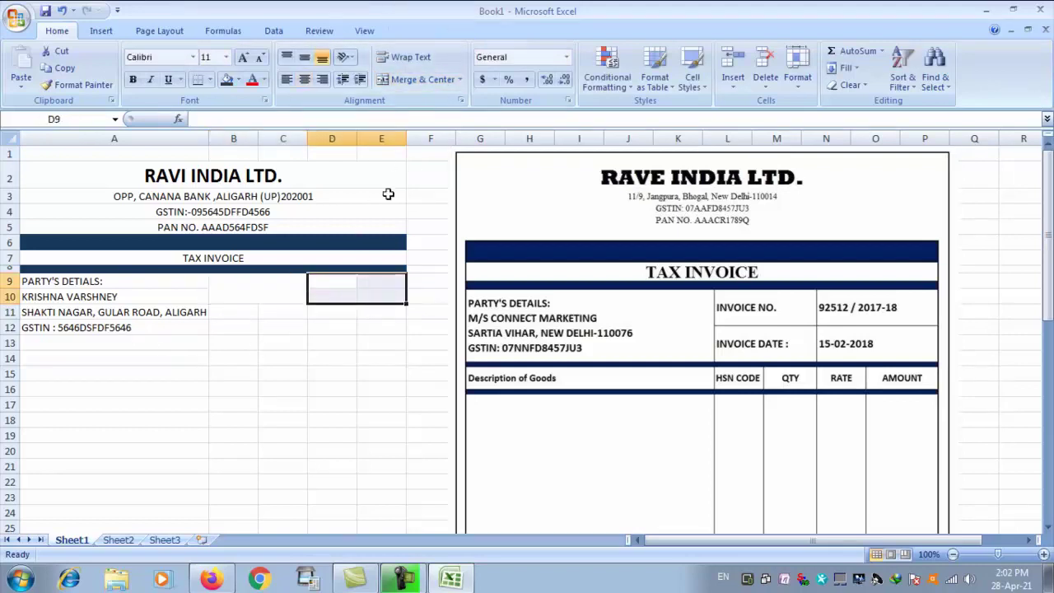
left_click(407, 79)
left_click_drag(227, 317, 380, 328)
left_click(399, 79)
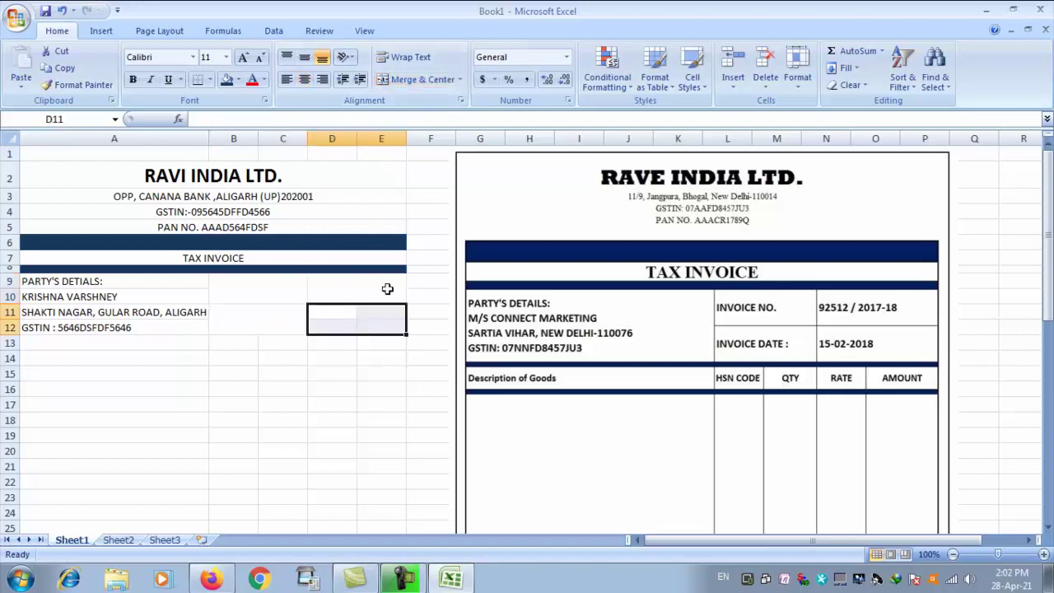
left_click(395, 79)
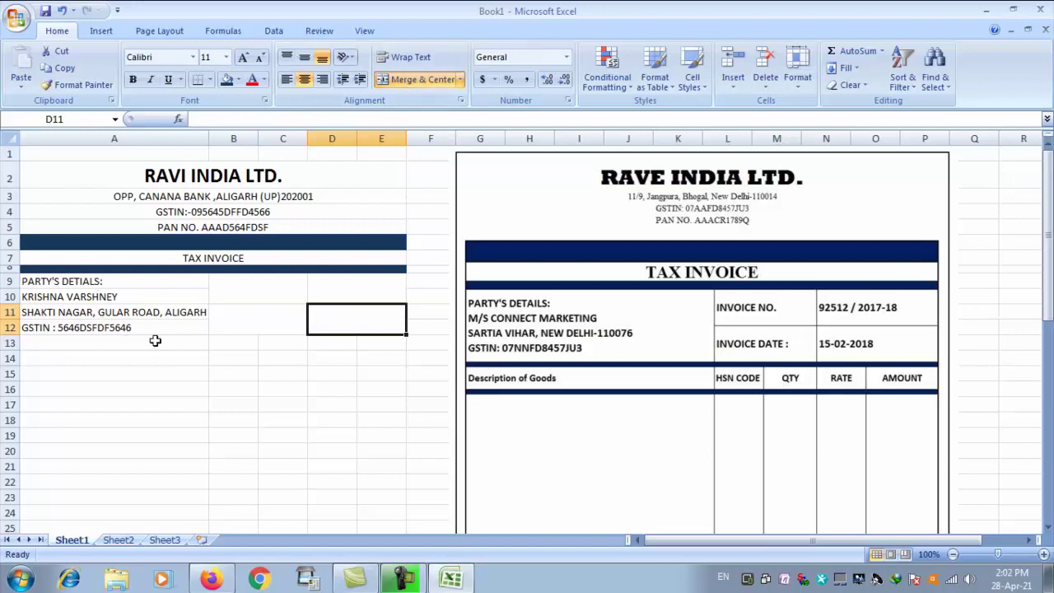
Enter the INVOICE NO. label with invoice number 92512/2021-22
left_click(219, 291)
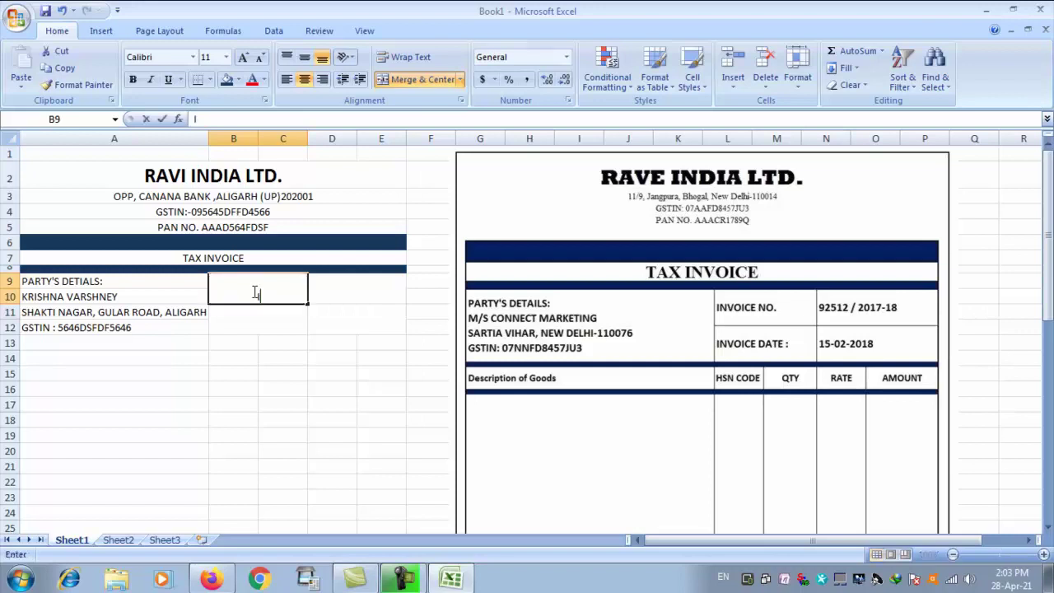
type("INVO")
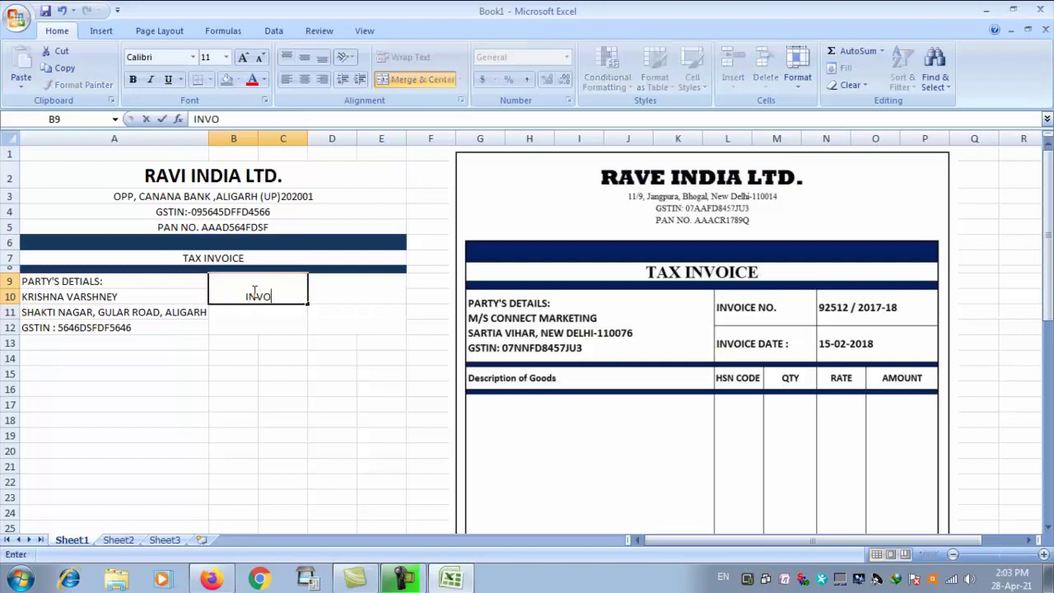
type("ICE N")
type("O.")
key("Tab")
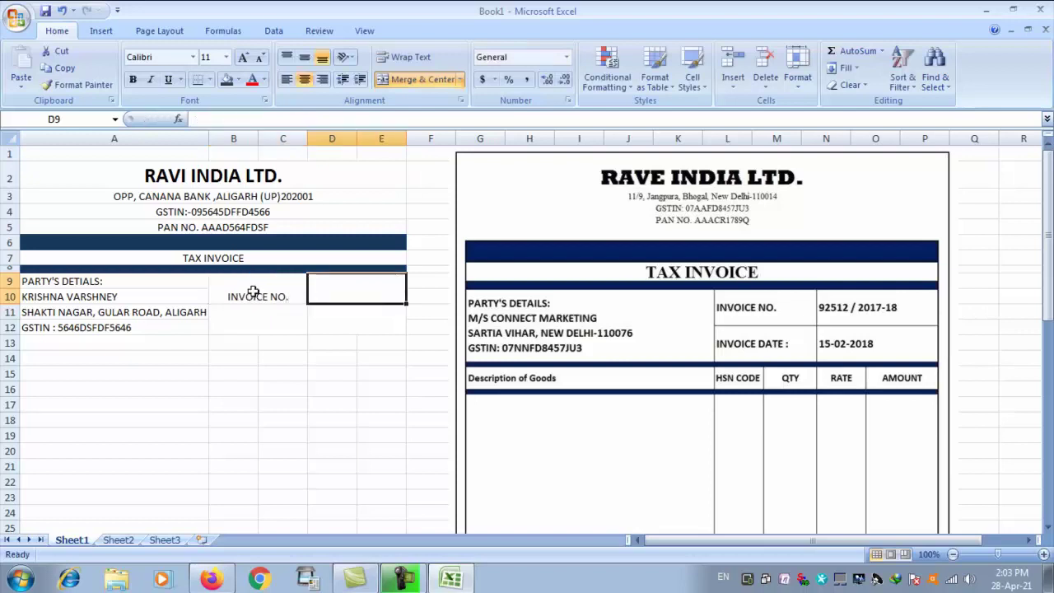
type("92")
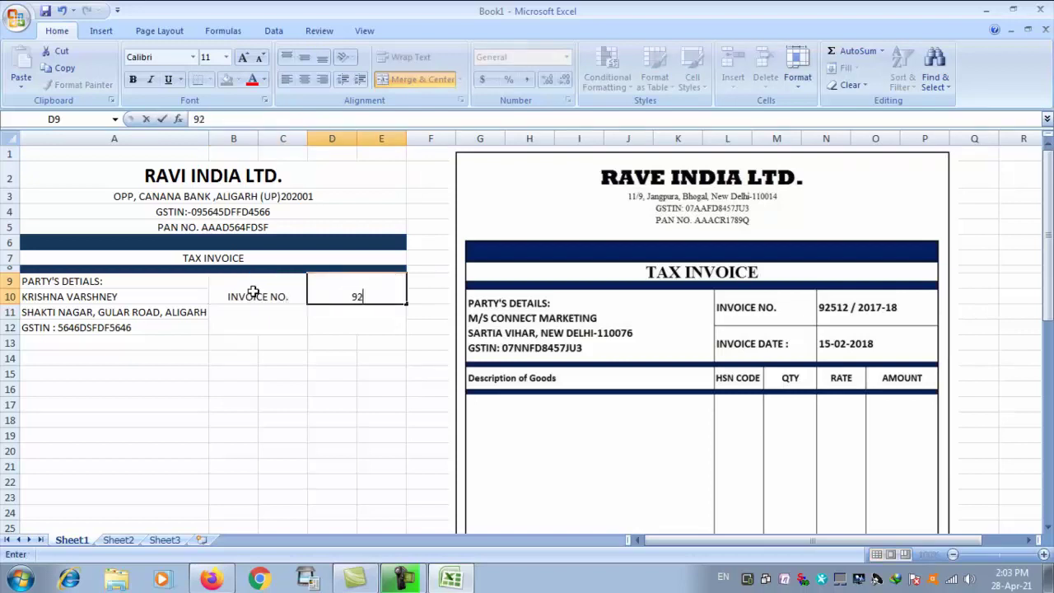
type("512")
type("/20")
type("21-")
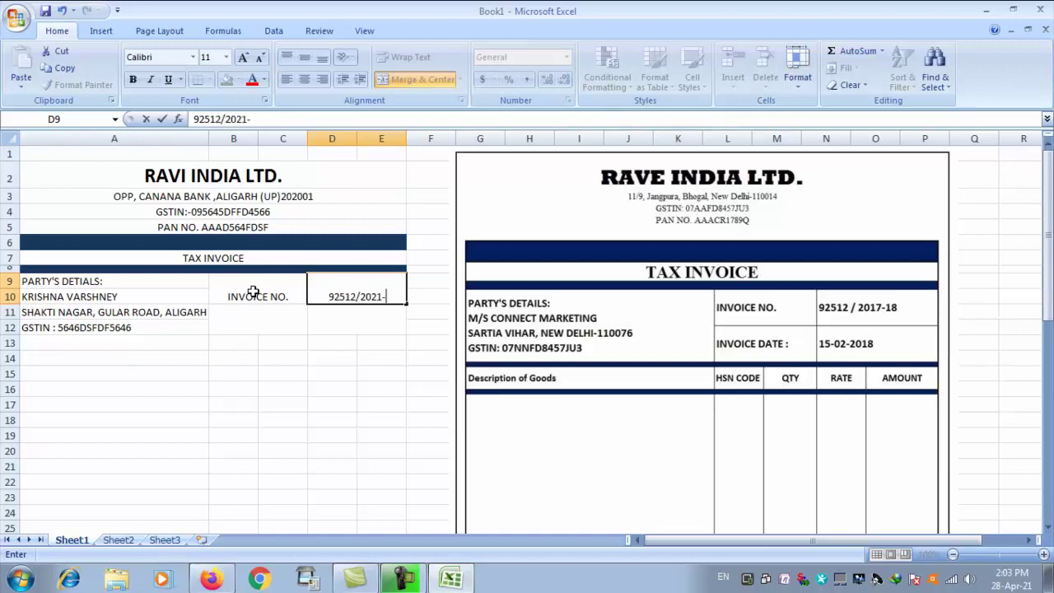
type("22")
key("Return")
Enter the INVOICE DATE: label with the date 28/04/2021
type("ICE ")
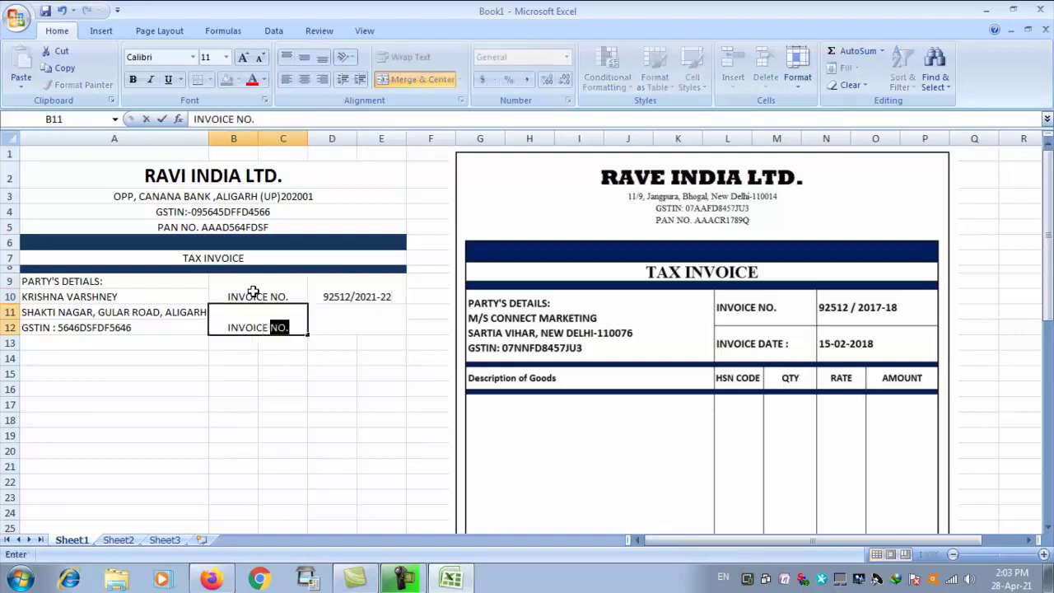
type("DATE")
type(":")
key("Tab")
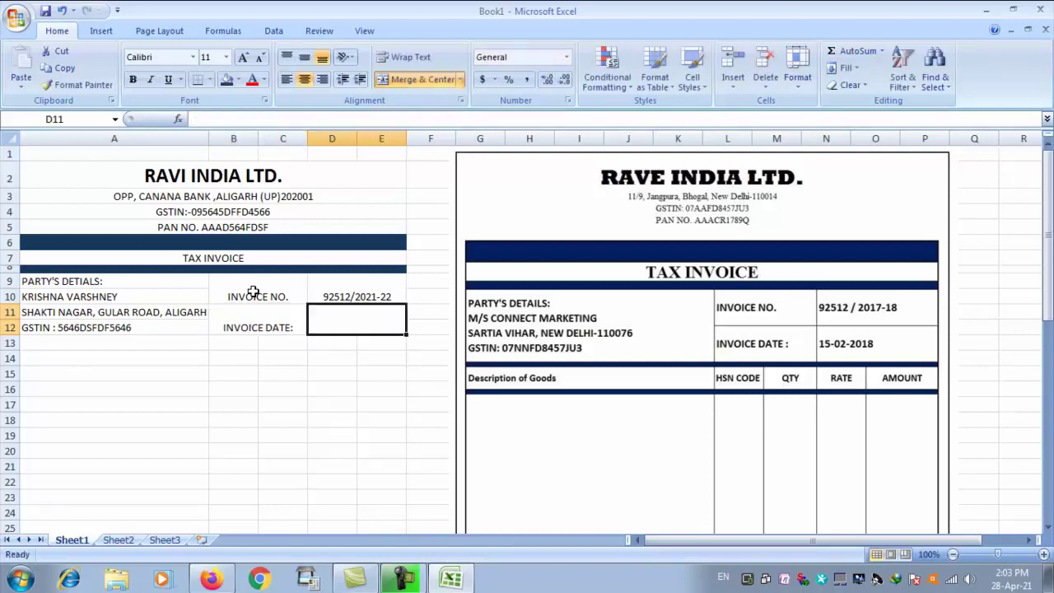
type("28/04")
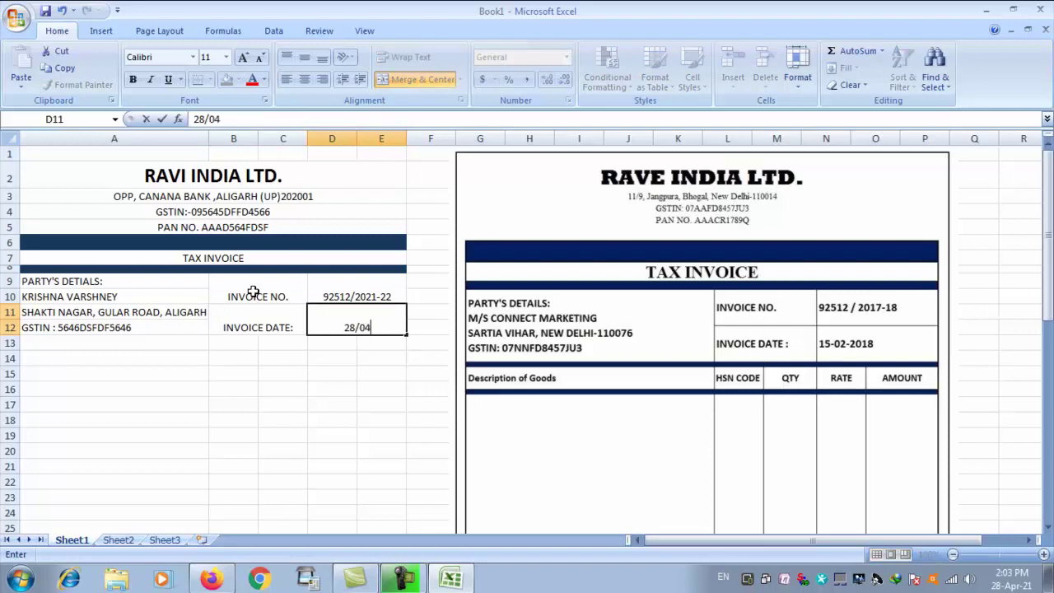
type("/2021")
key("Return")
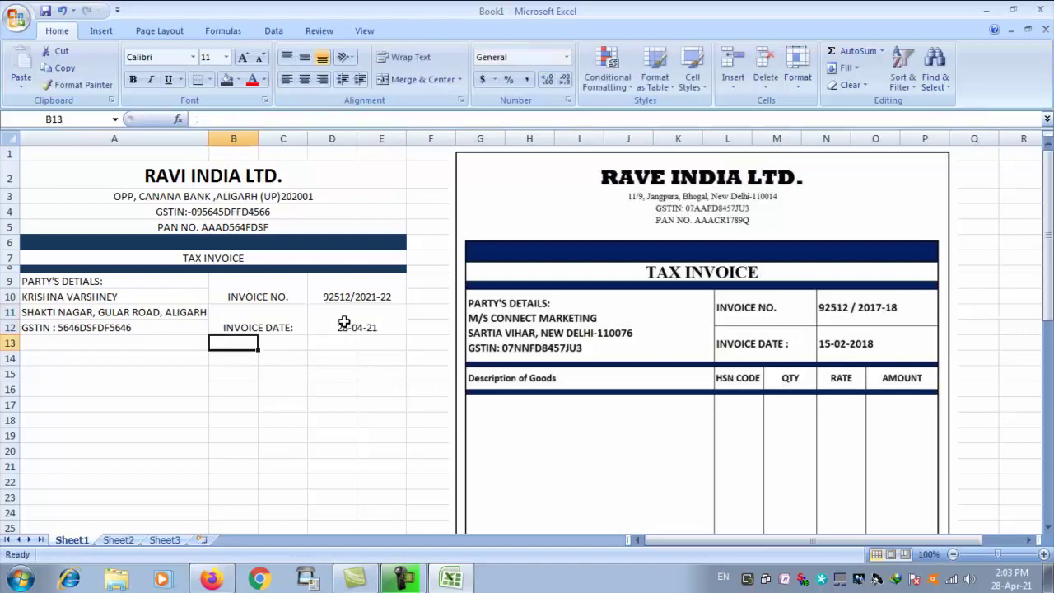
left_click_drag(239, 281, 348, 329)
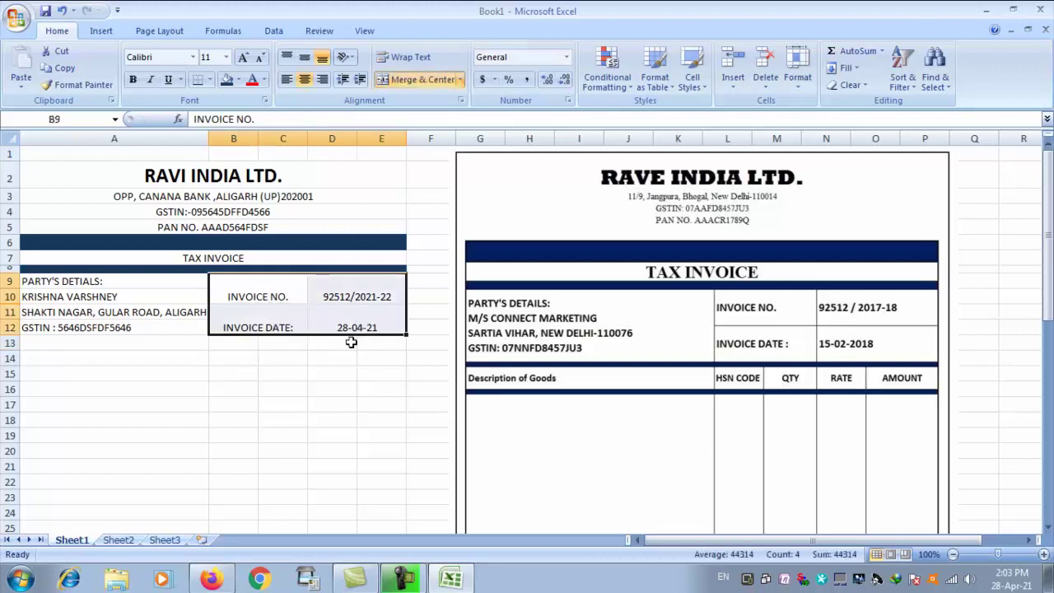
Vertically centre the invoice block and make the party and invoice details bold at size 12
left_click(305, 56)
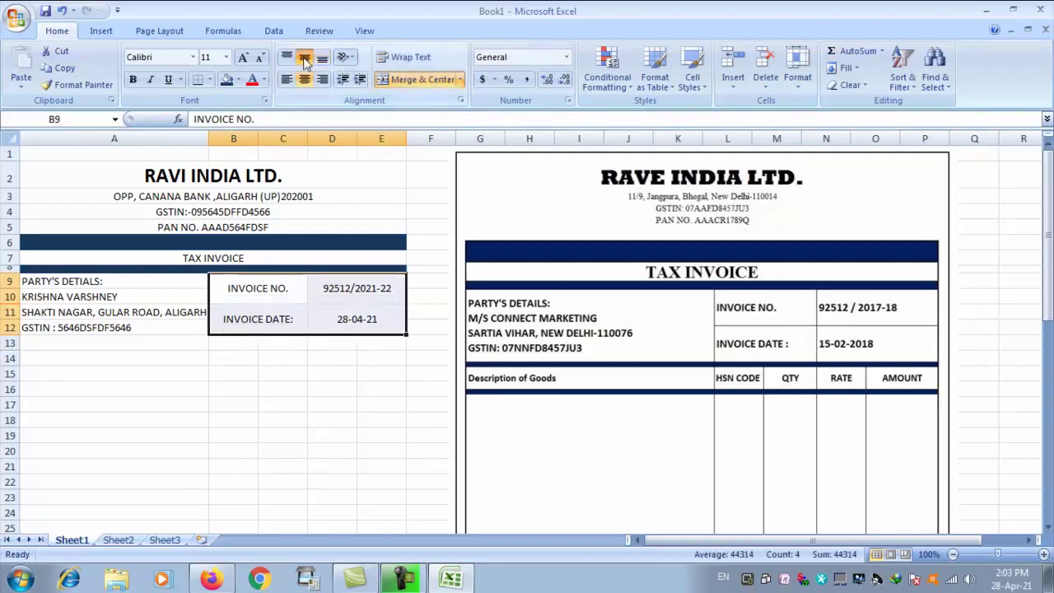
mouse_move(107, 282)
left_mouse_down()
mouse_move(99, 321)
mouse_move(352, 321)
left_mouse_up()
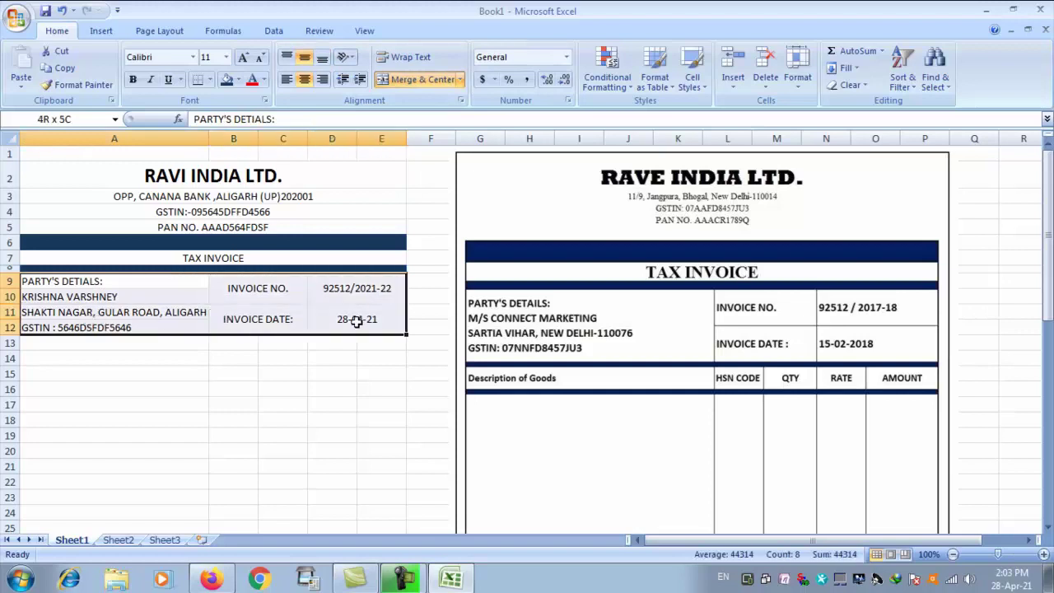
left_click(133, 79)
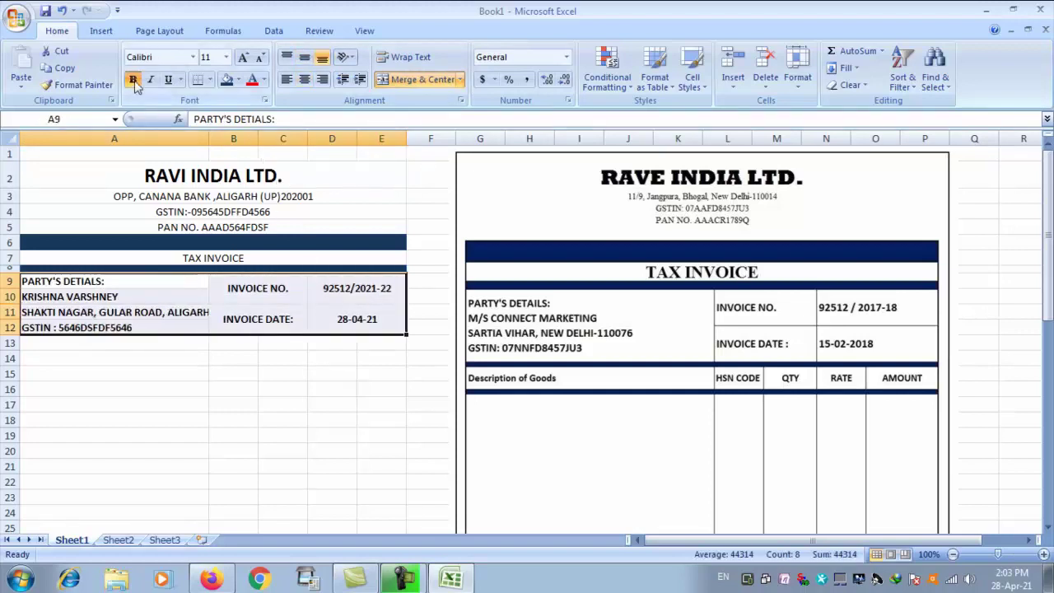
left_click(244, 60)
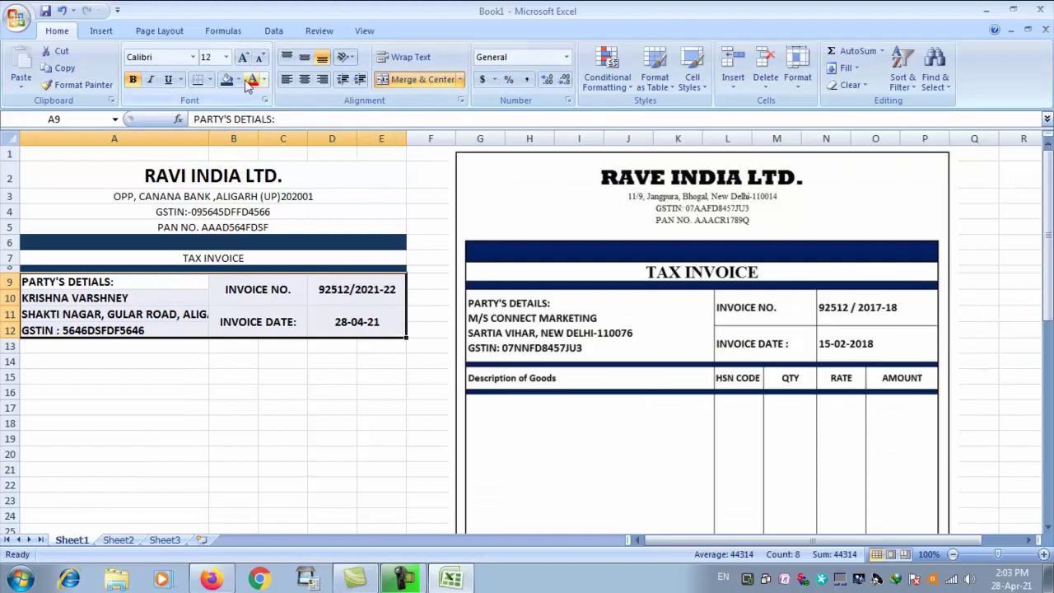
left_click(281, 392)
Widen column A so the party's full street address fits
mouse_move(210, 140)
left_mouse_down()
mouse_move(271, 144)
mouse_move(235, 140)
left_mouse_up()
left_click(262, 140)
left_click(350, 405)
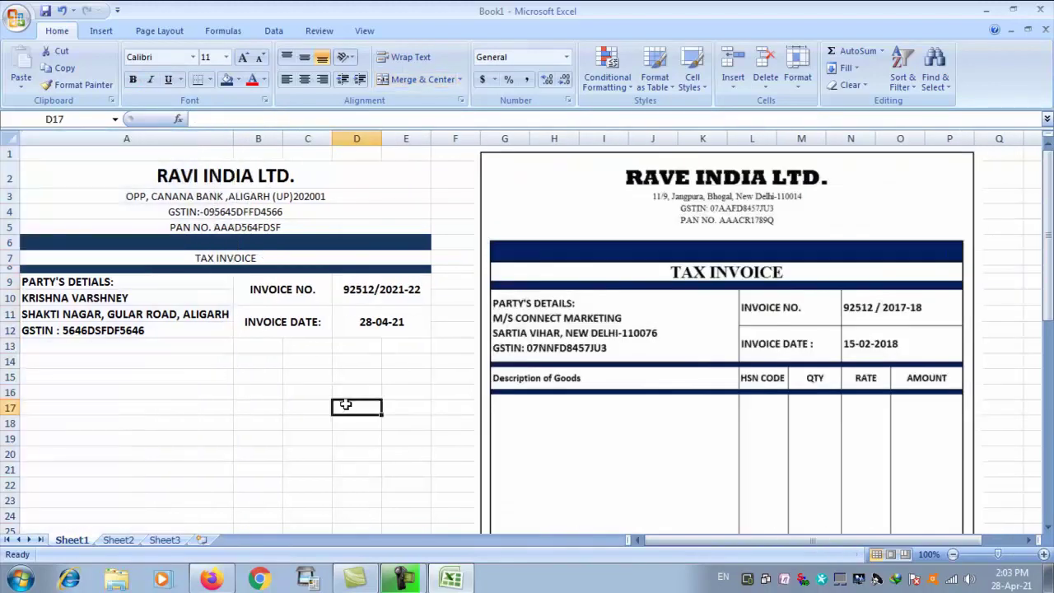
left_click(298, 373)
Review the invoice number, invoice date and row 8 band cells
left_click(297, 326)
left_click(387, 274)
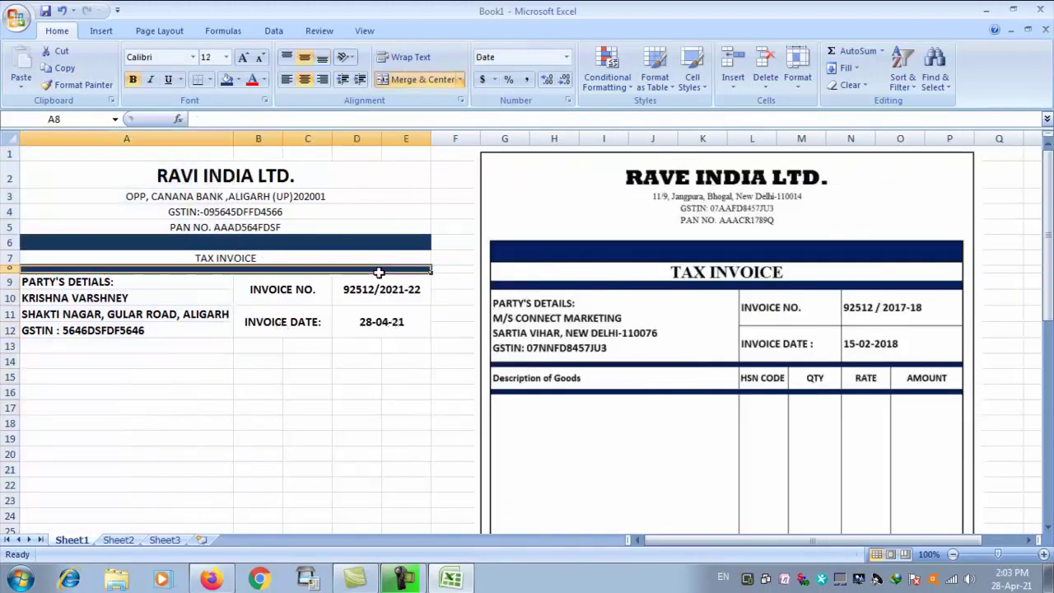
left_click(306, 294)
left_click(363, 296)
left_click(375, 346)
left_click(379, 323)
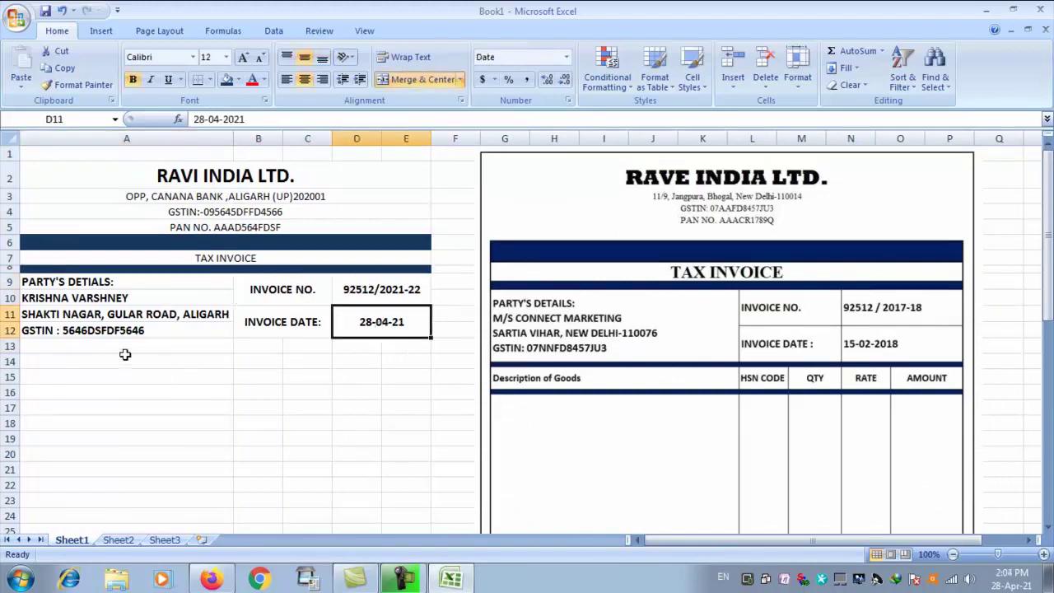
left_click_drag(85, 345, 398, 347)
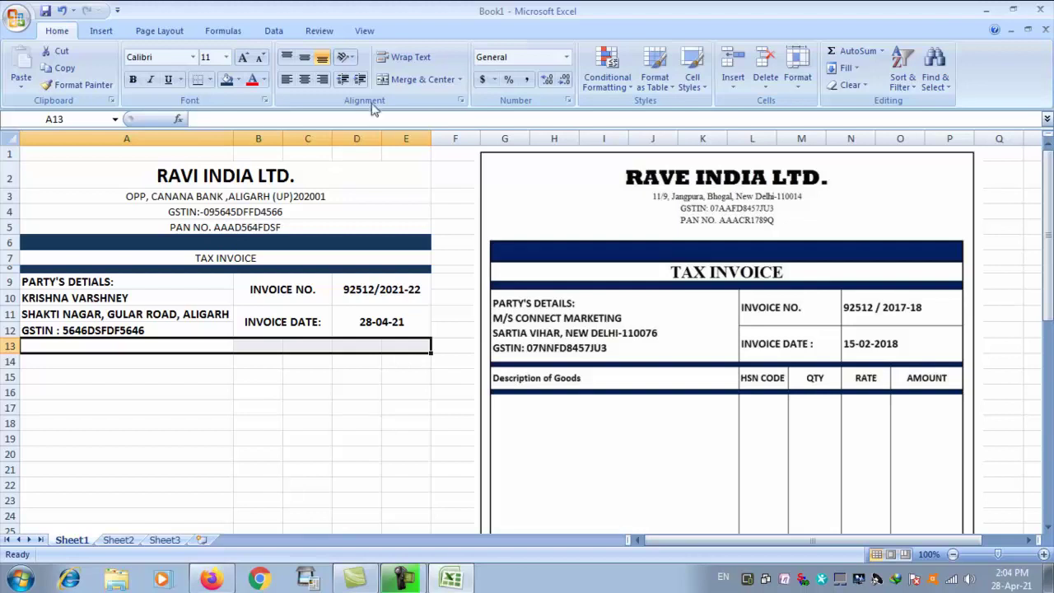
Merge rows 13 and 15 across A–E, fill them navy and shrink both into thin bands
left_click(407, 79)
left_click(225, 79)
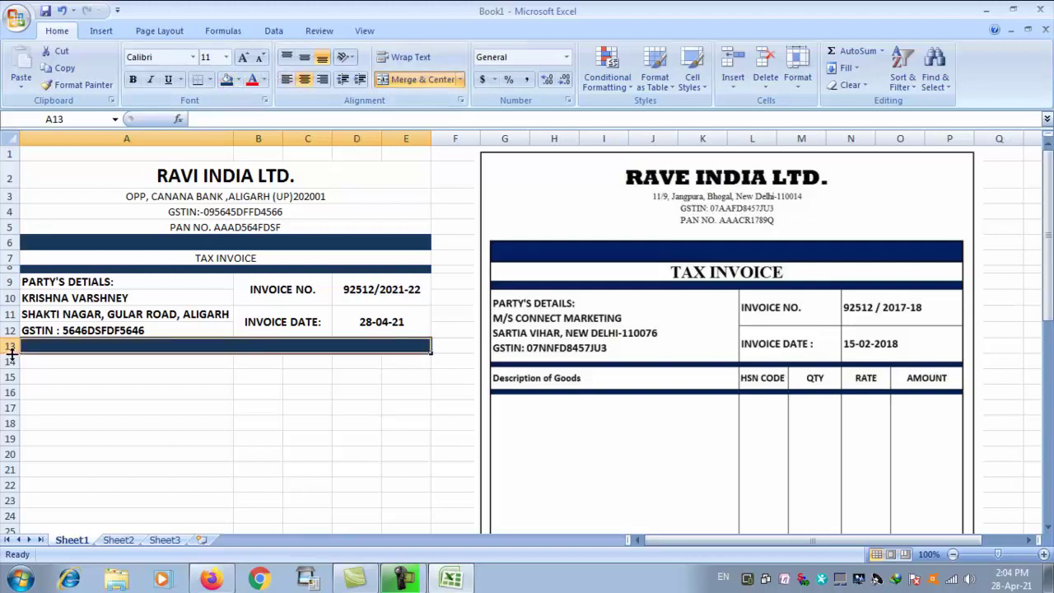
mouse_move(11, 353)
left_mouse_down()
mouse_move(10, 343)
mouse_move(383, 369)
left_mouse_up()
left_click(422, 79)
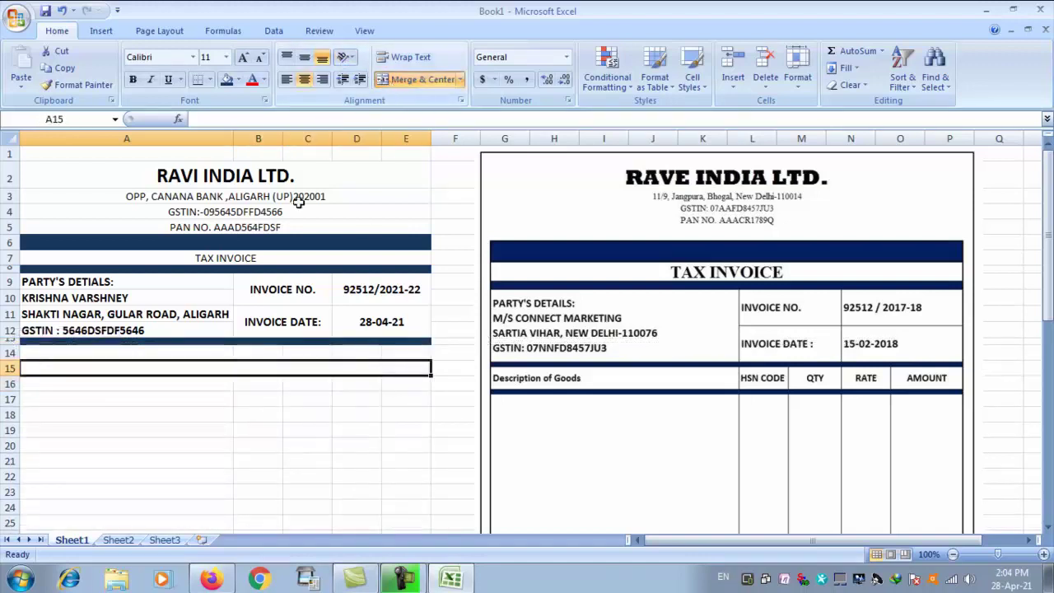
left_click(226, 79)
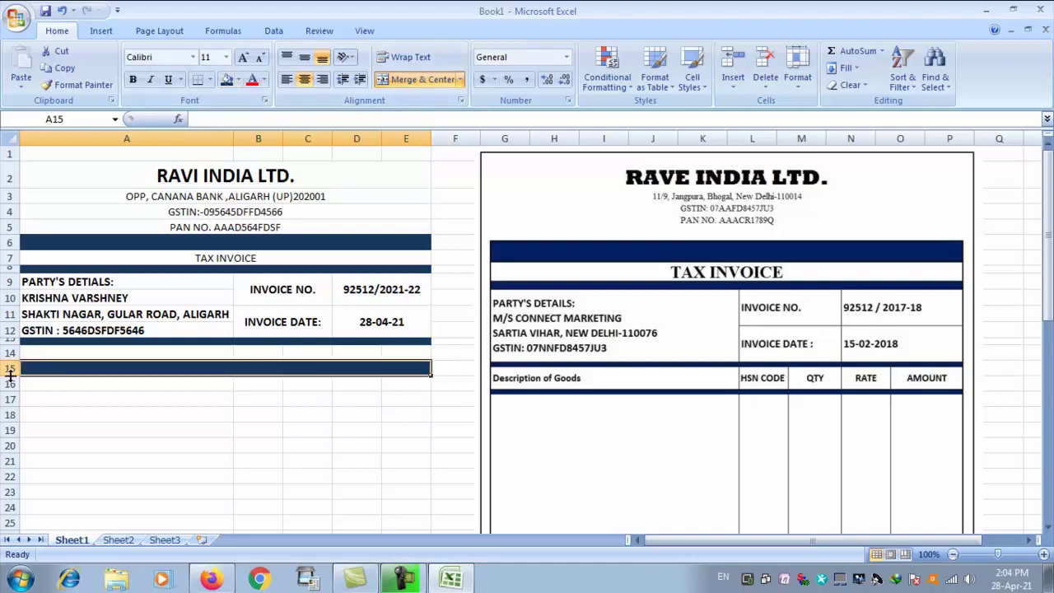
left_click_drag(10, 372, 11, 365)
left_click(113, 406)
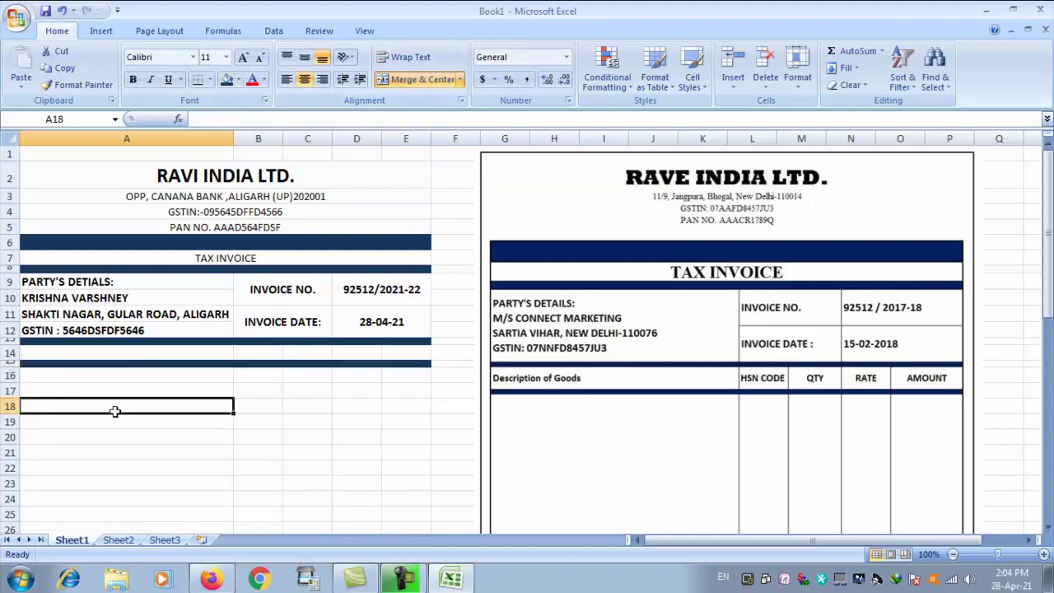
left_click(139, 352)
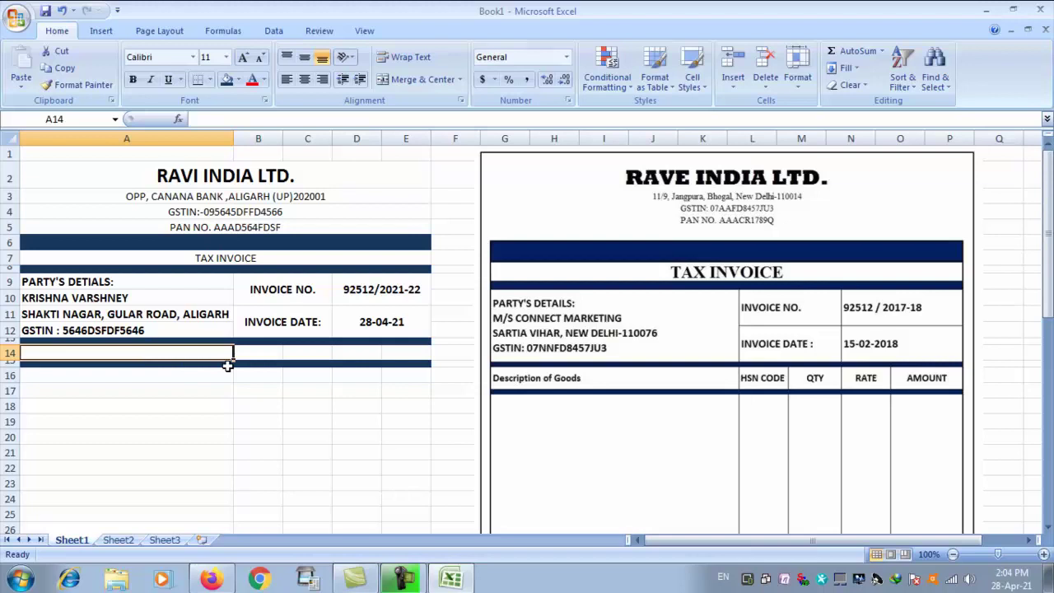
Enter Description of Goods, HSN CODE, QTY, RATE and AMOUNT across A14:E14
type("Description of")
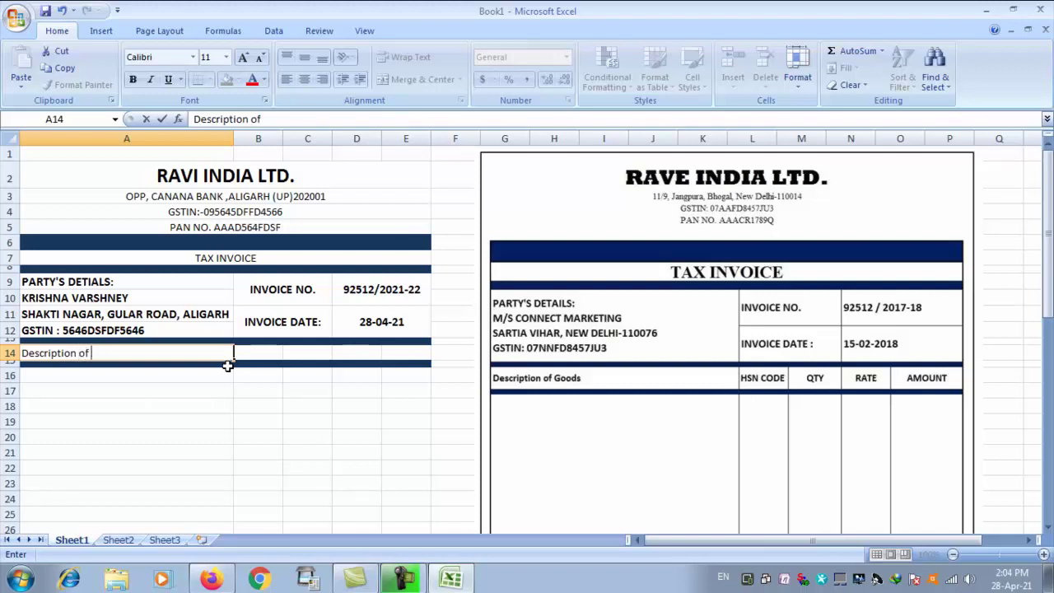
type("oods")
key("Tab")
type("HSN")
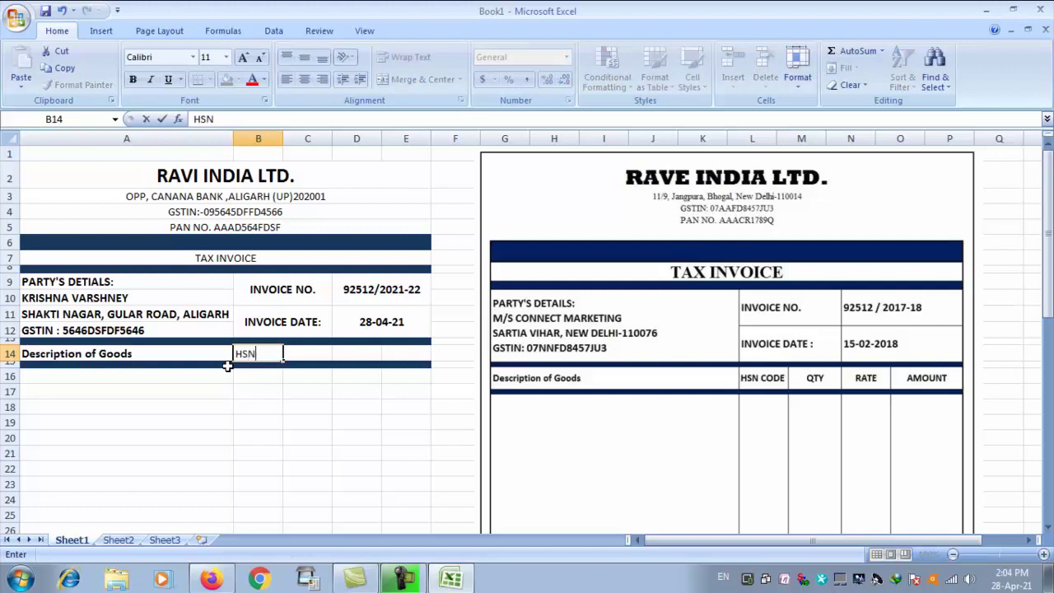
type(" CODE")
key("Tab")
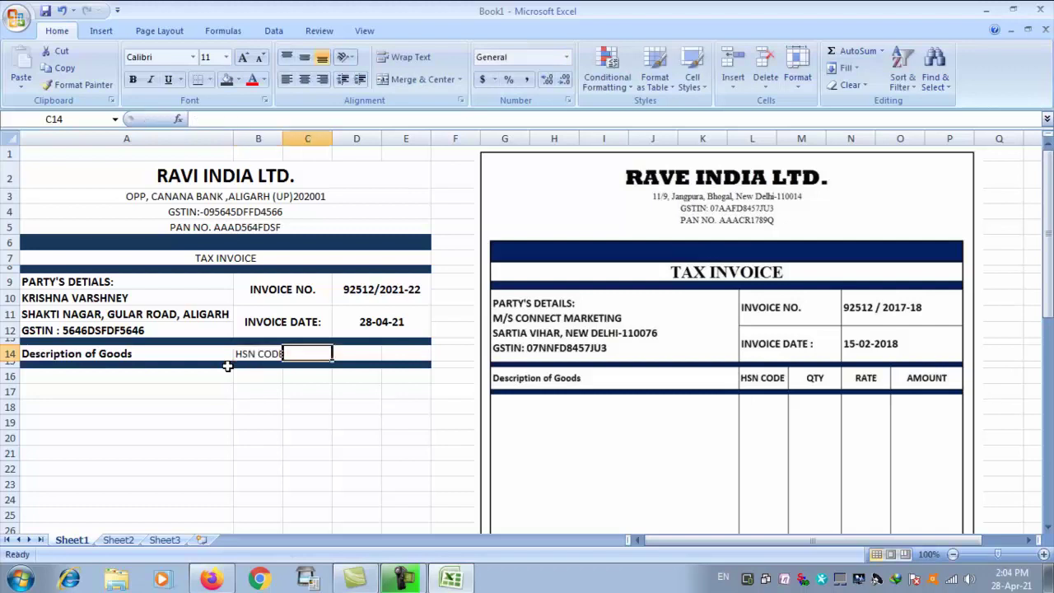
type("QTY")
key("Tab")
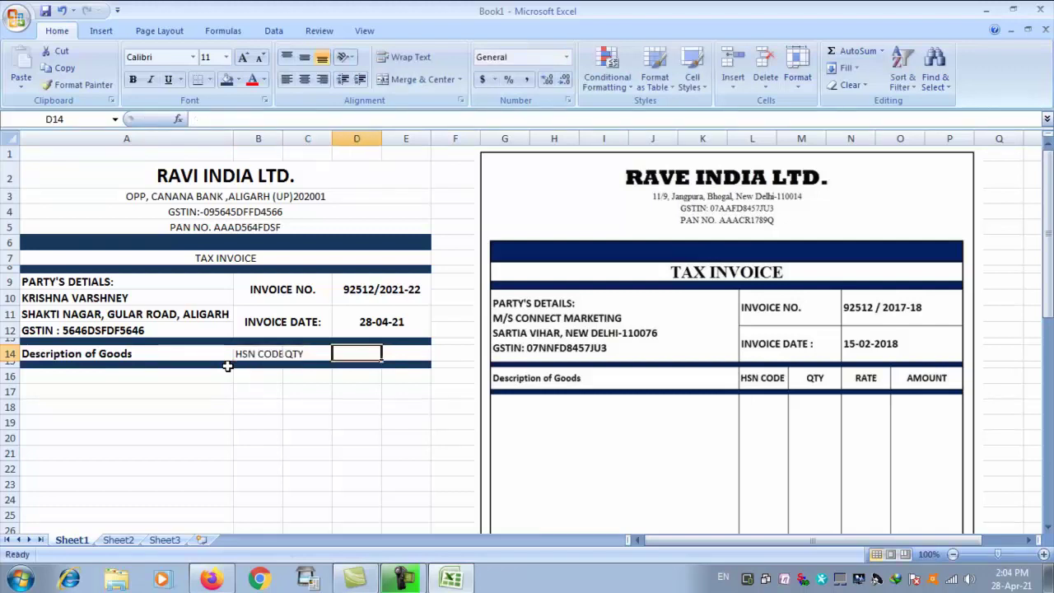
type("RATE")
key("Tab")
type("AMO")
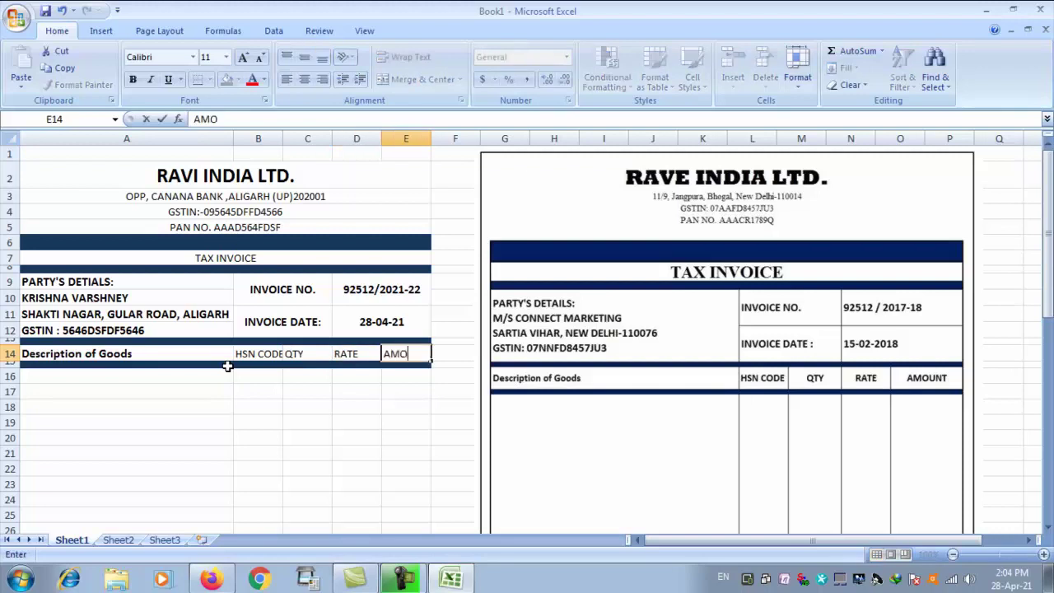
type("UNT")
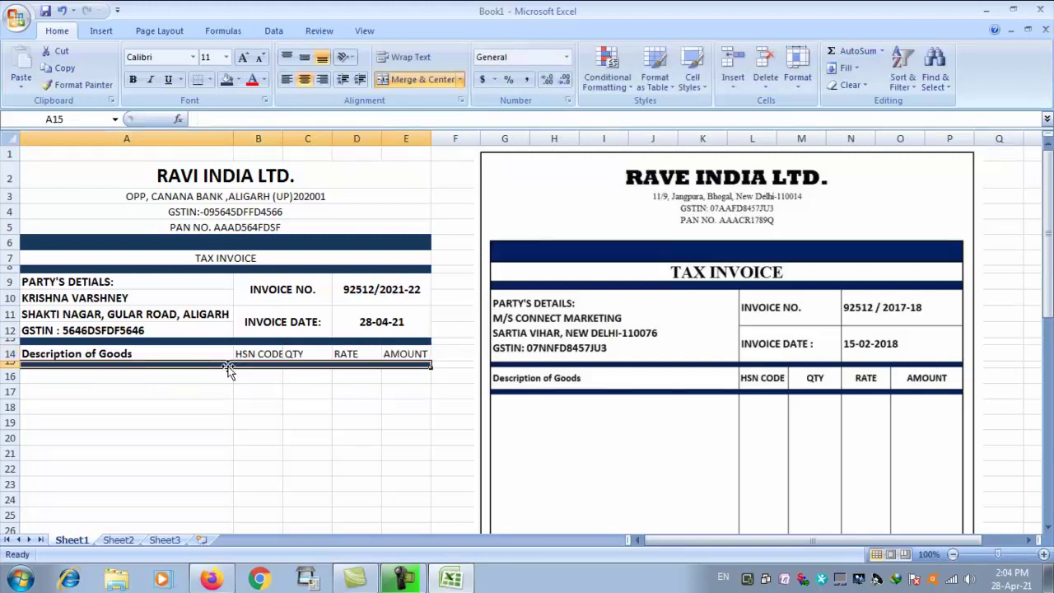
Widen column B to fit the HSN CODE heading
left_click_drag(283, 138, 297, 138)
left_click(320, 405)
left_click(257, 375)
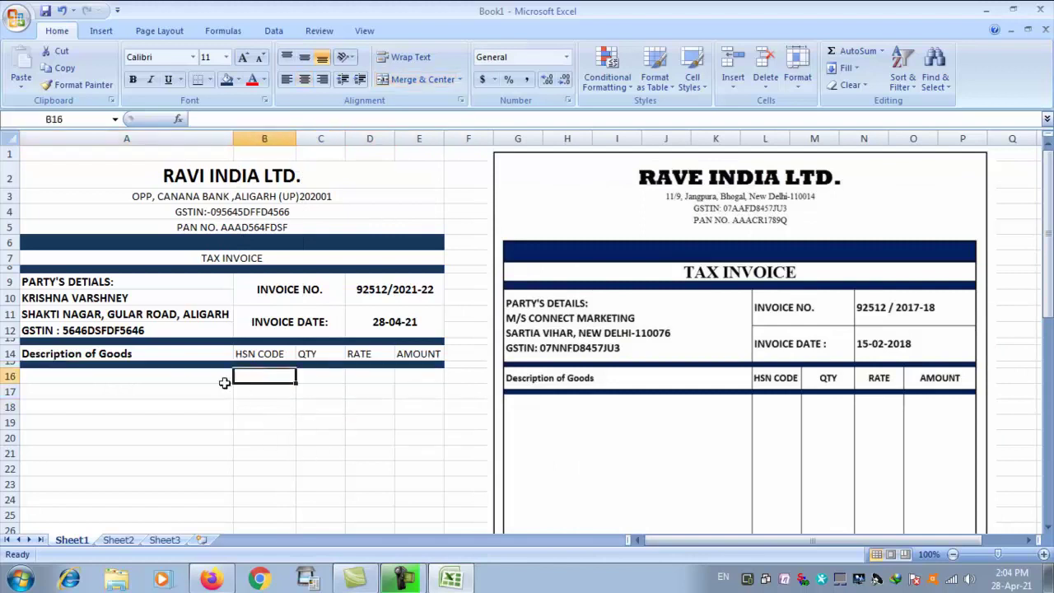
Scroll down to row 37, merge A37:E37, then undo that merge
scroll(291, 488, "down", 3)
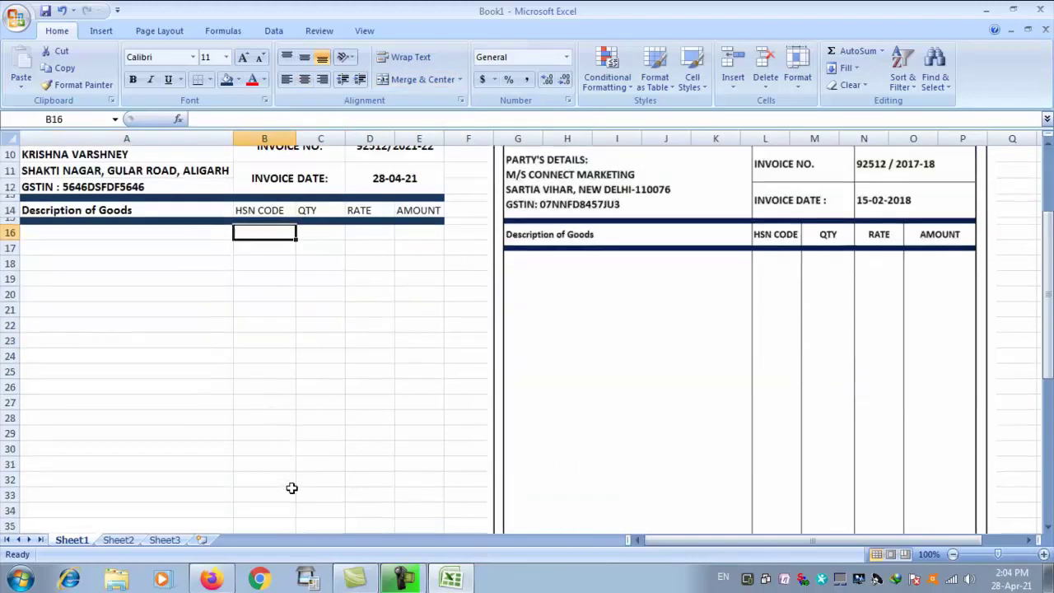
scroll(291, 488, "down", 2)
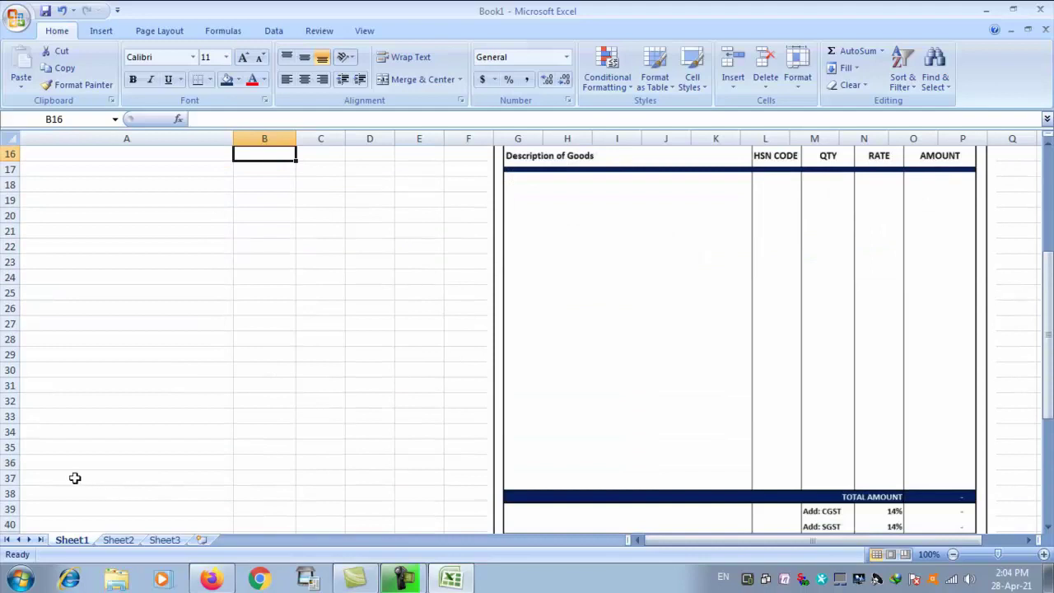
left_click_drag(75, 477, 414, 478)
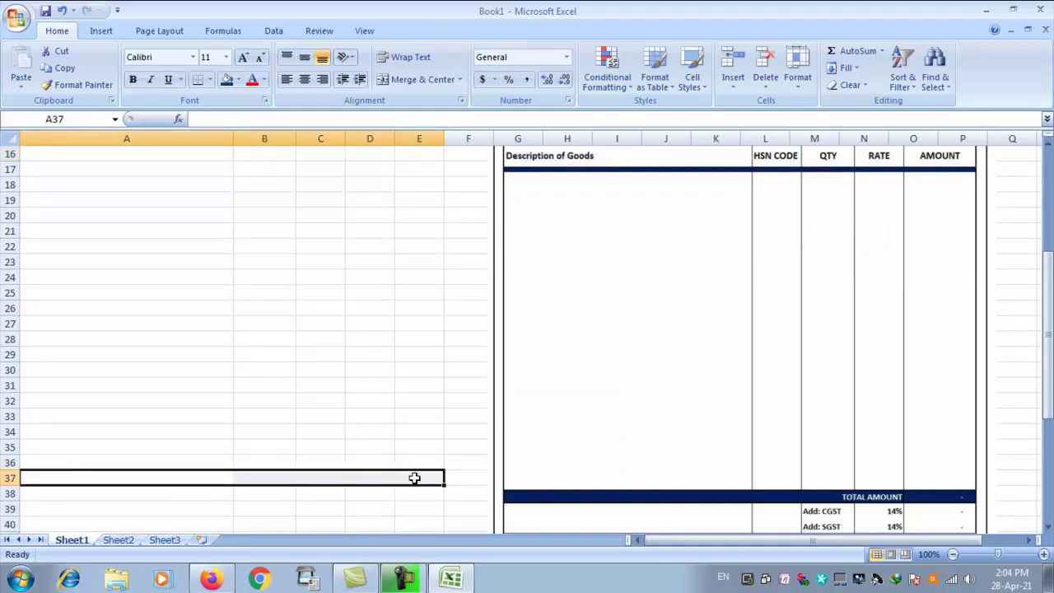
left_click(387, 79)
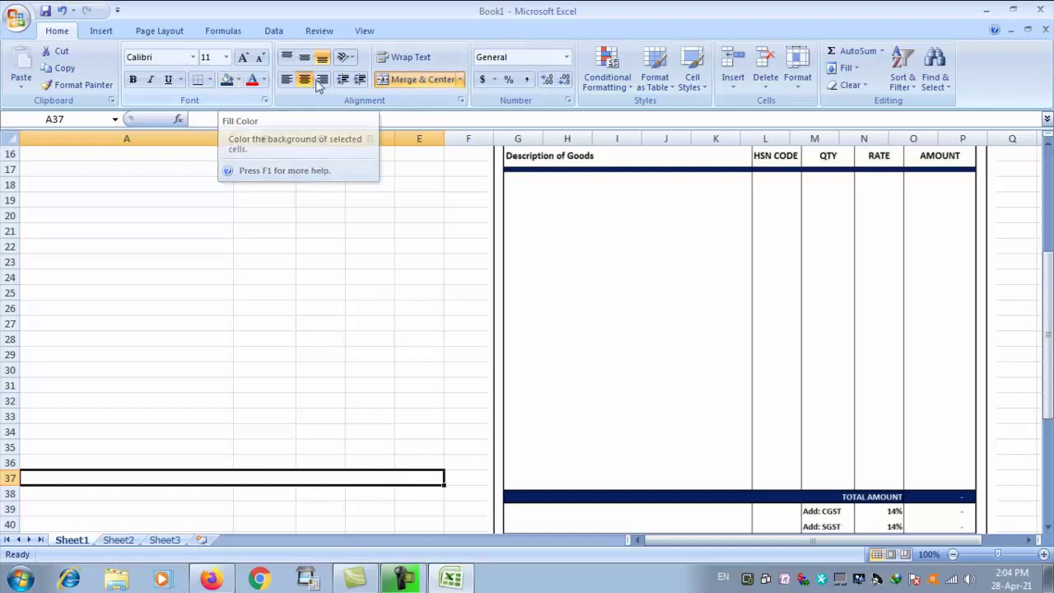
left_click(412, 79)
left_click(395, 533)
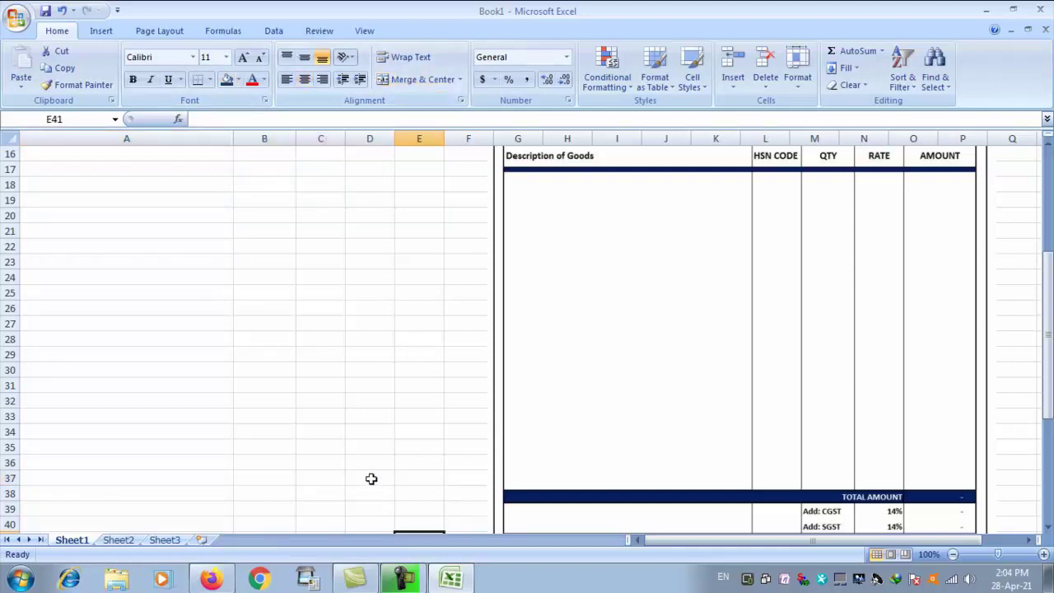
left_click(410, 478)
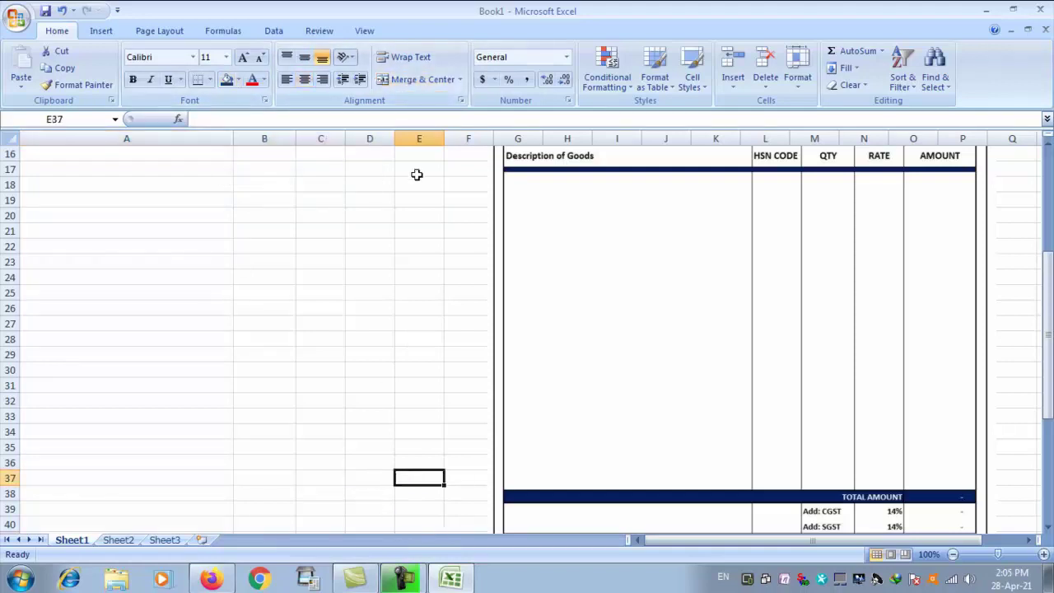
Merge A37:D37 and enter a bold, right-aligned TOTAL AMOUNT label
left_click_drag(367, 479, 213, 476)
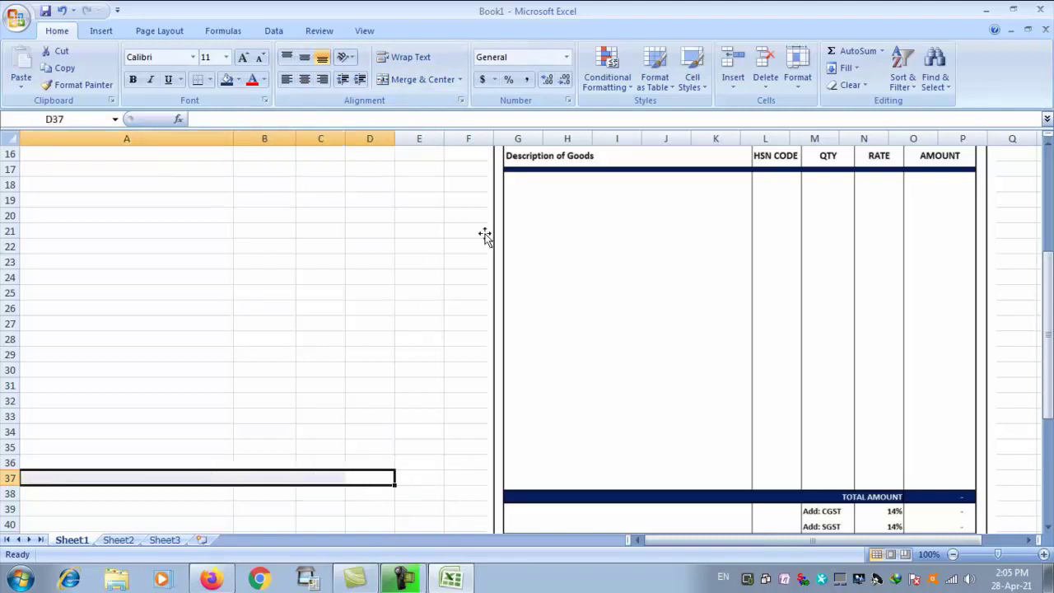
left_click(411, 79)
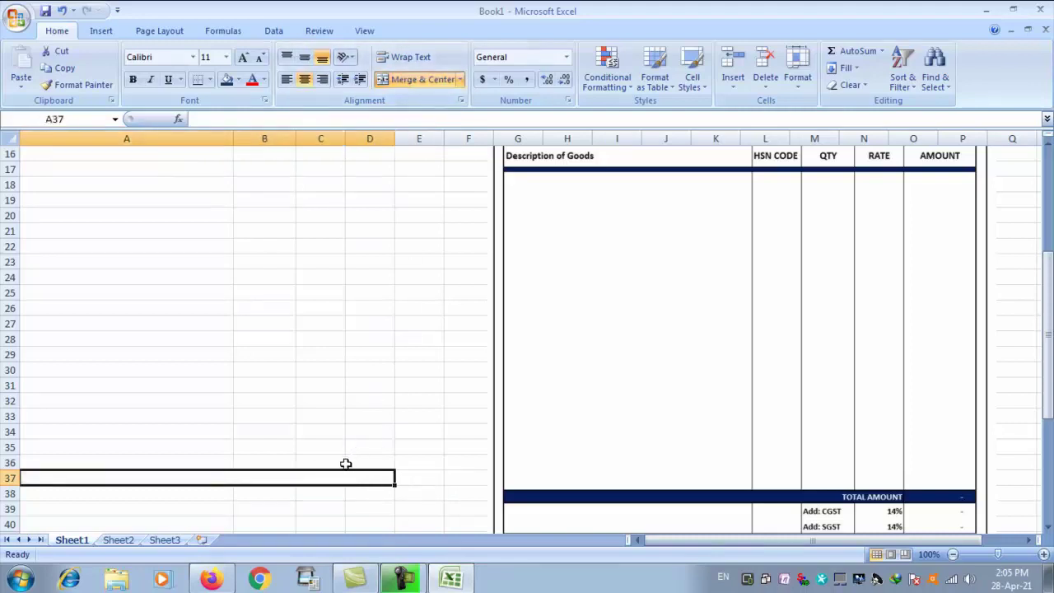
type("T")
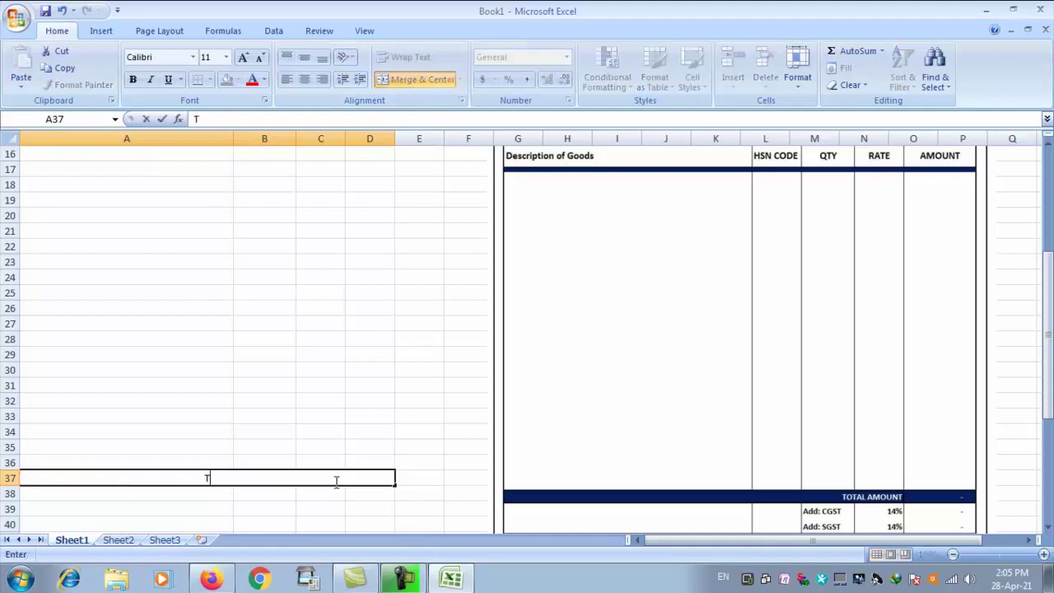
type("OTAL AMO")
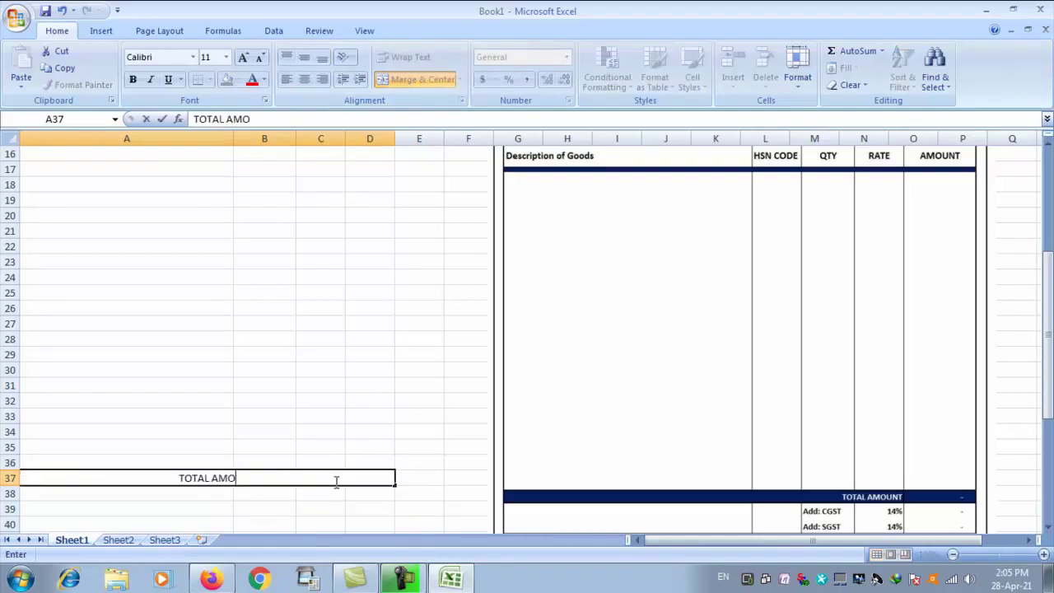
type("UNT")
left_click(318, 501)
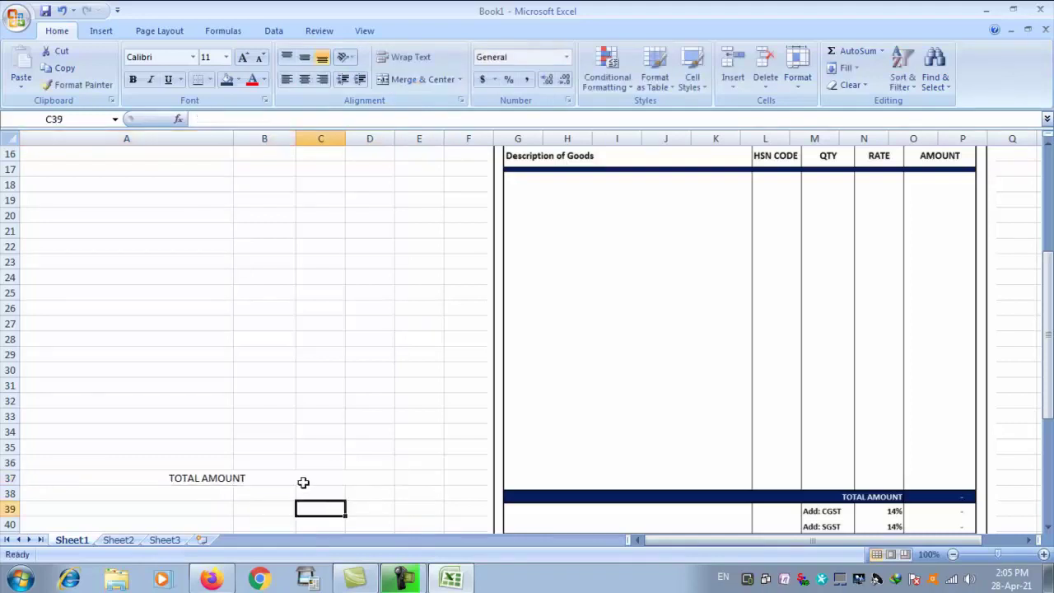
left_click(301, 483)
left_click(324, 82)
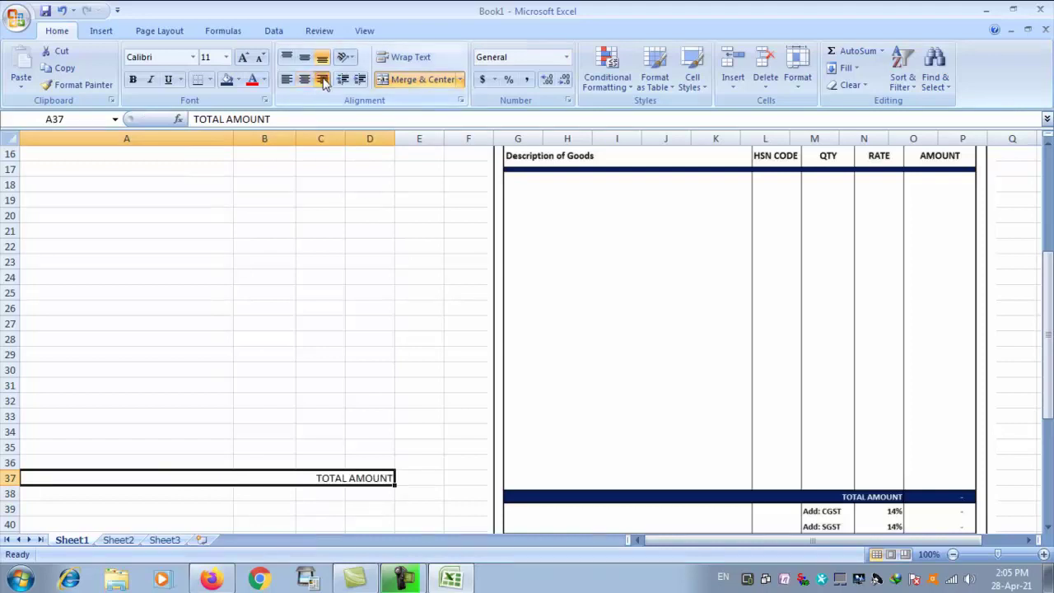
left_click(132, 85)
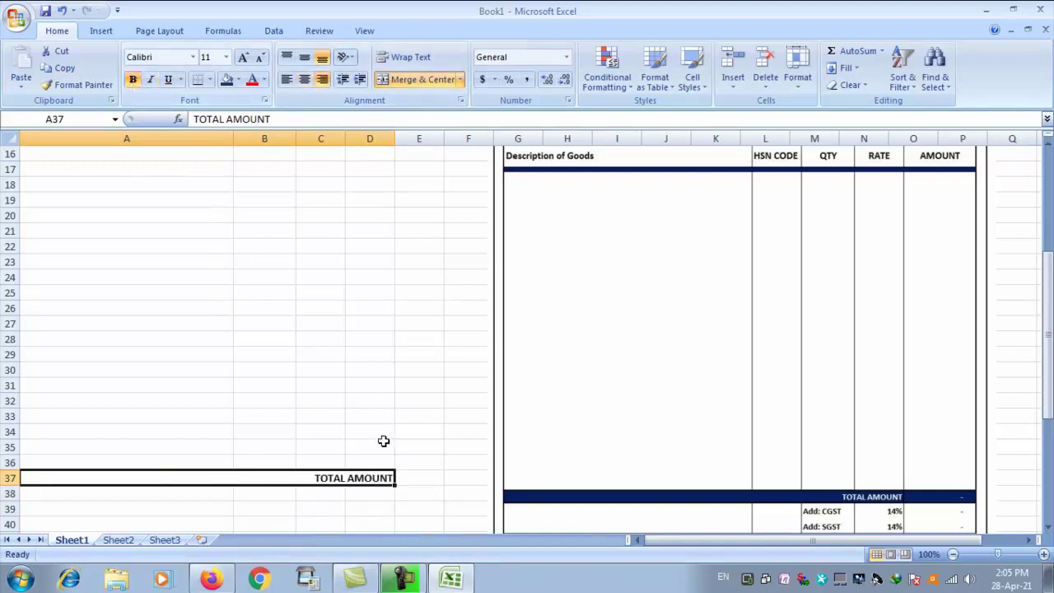
left_click(434, 483)
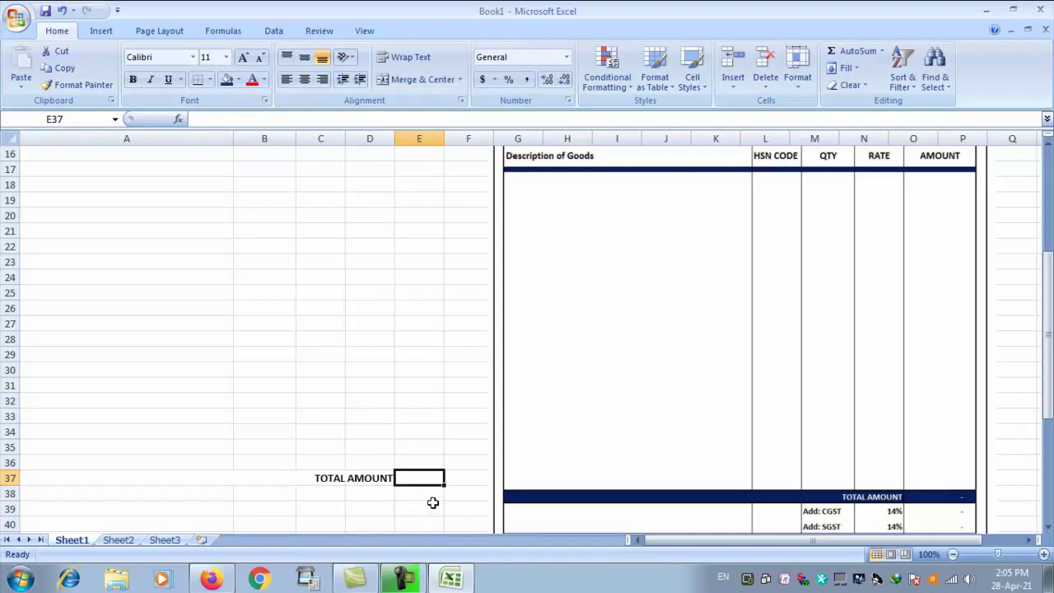
Put dash placeholders in E37 and E38, removing an accidental E38 reference
type("-")
left_click(432, 499)
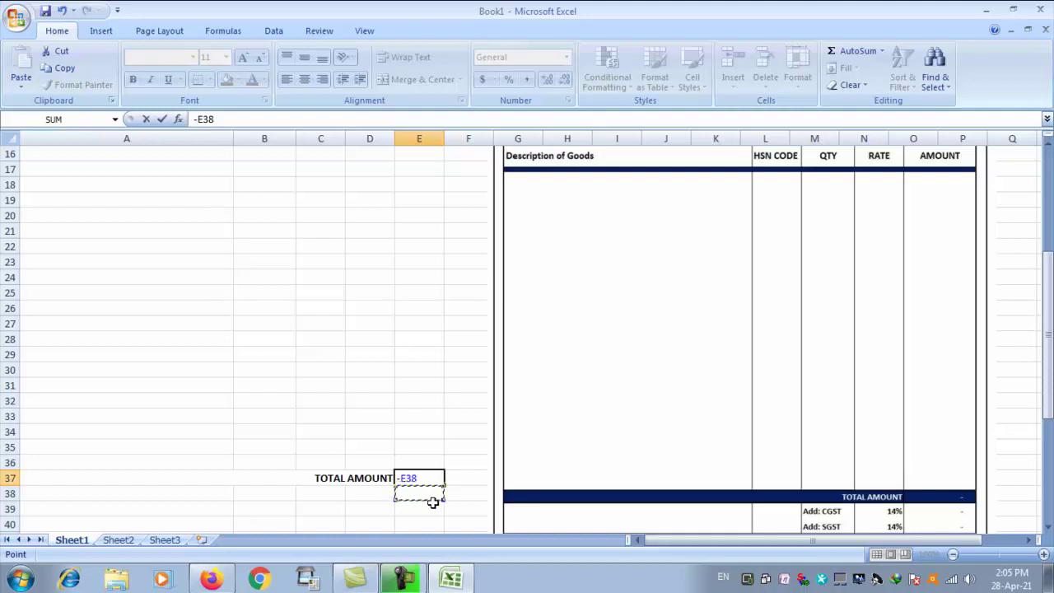
key("BackSpace")
key("BackSpace")
key("BackSpace")
key("Return")
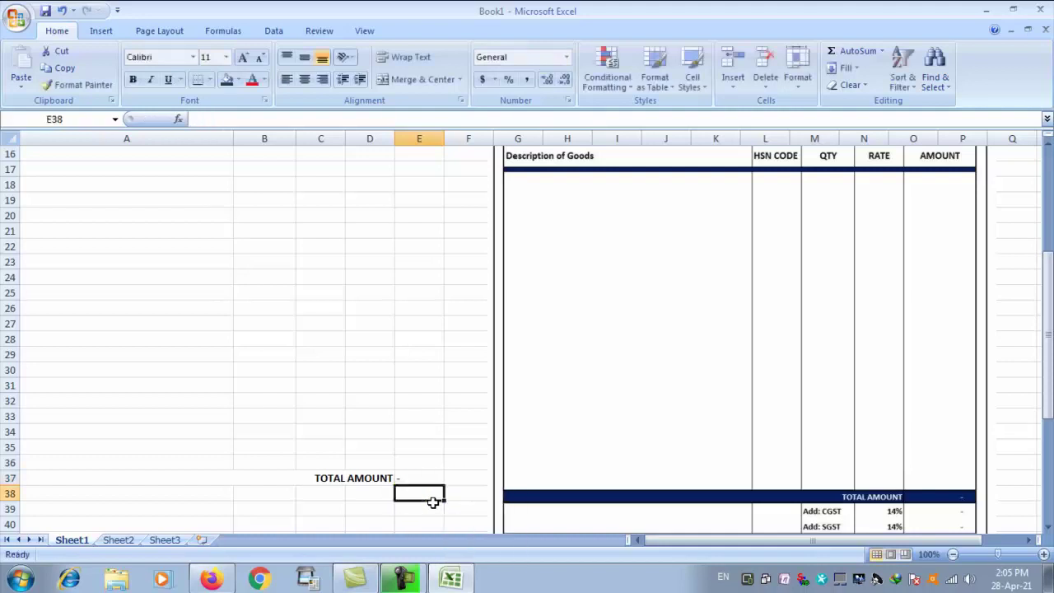
type("-")
key("Return")
Put dash placeholders in E39 and E40, removing a stray D39 reference
type("-")
key("Return")
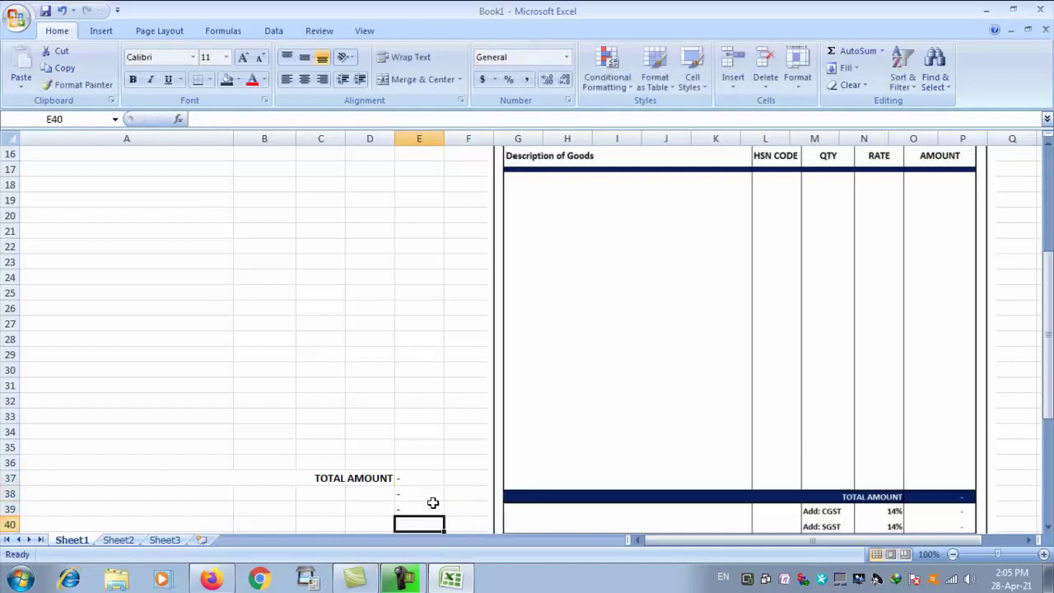
type("-")
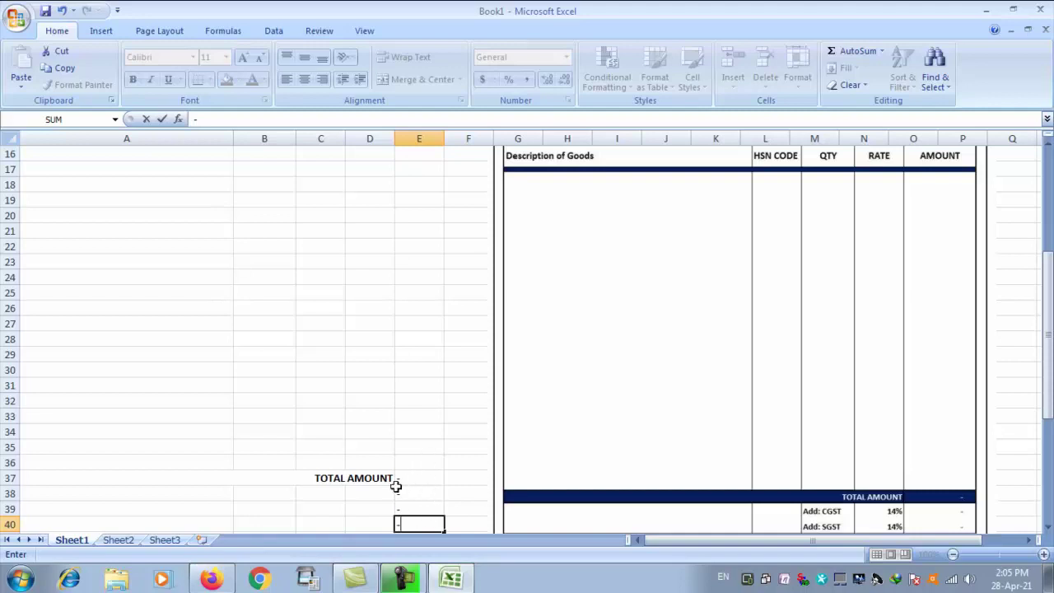
left_click(357, 510)
scroll(373, 491, "down", 2)
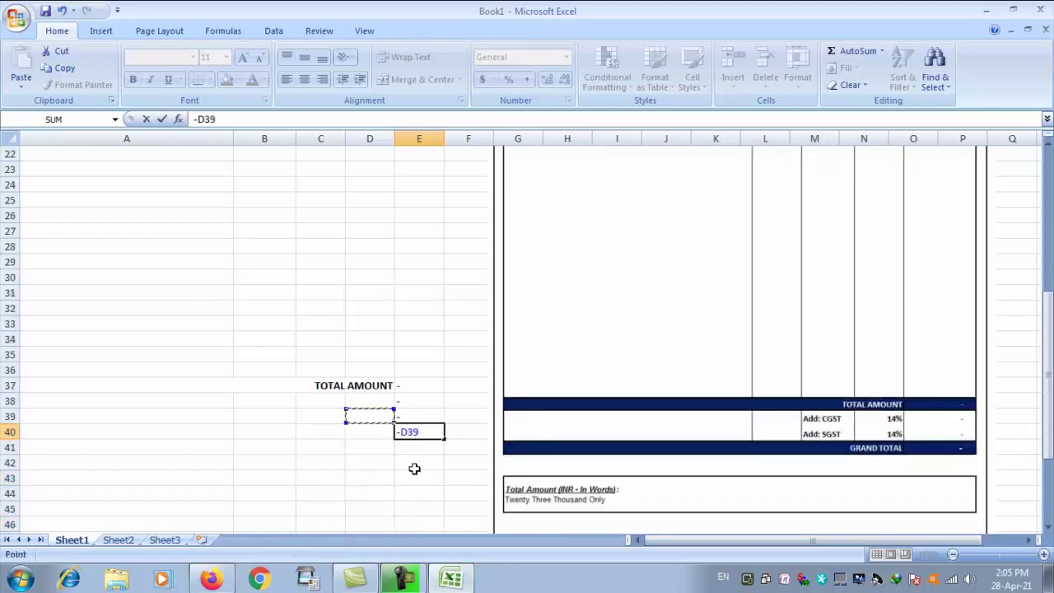
key("BackSpace")
key("BackSpace")
key("Return")
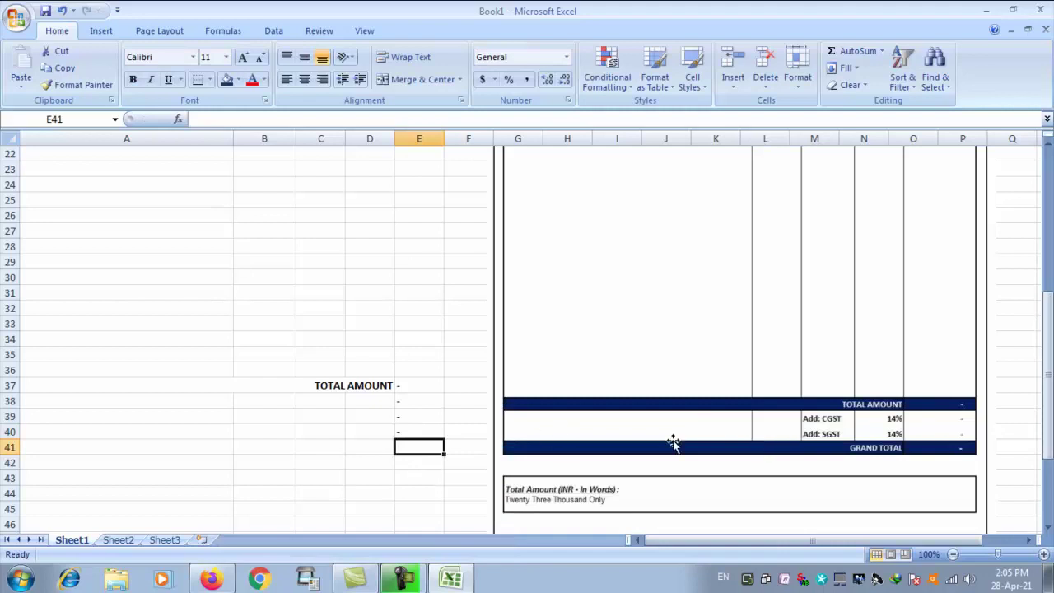
Enter the tax labels ADD: CGST in C38 and ADD: SGST in C39
left_click(322, 399)
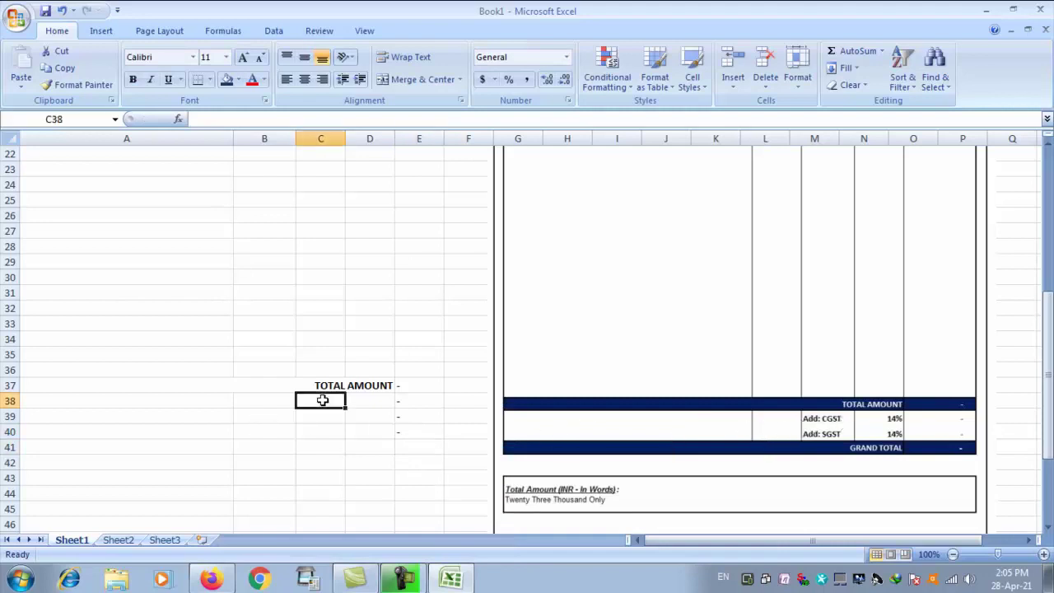
type("ADD:")
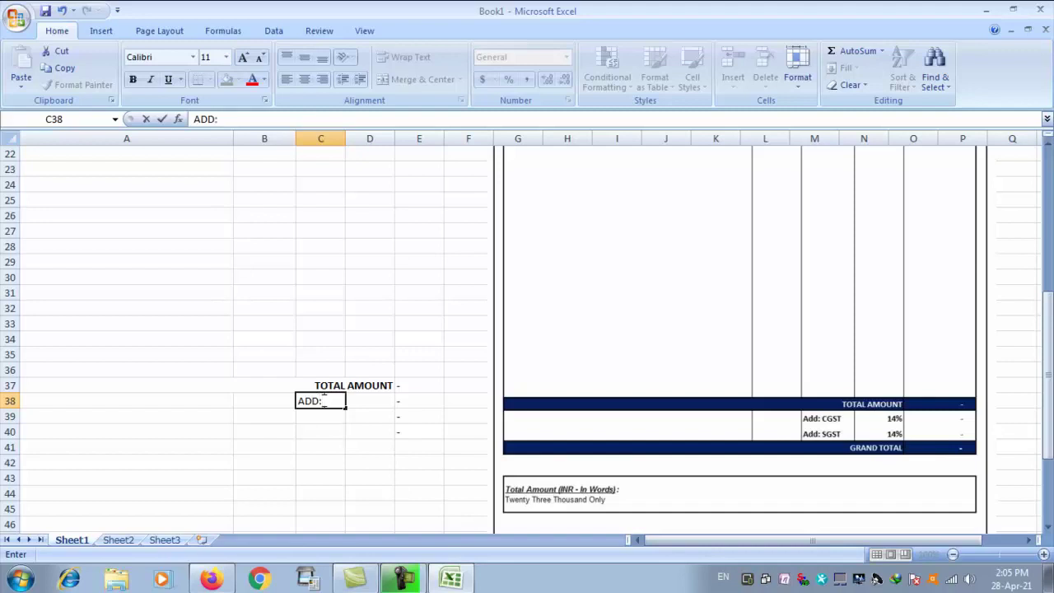
type("GST")
type("CGS")
key("Return")
type("A")
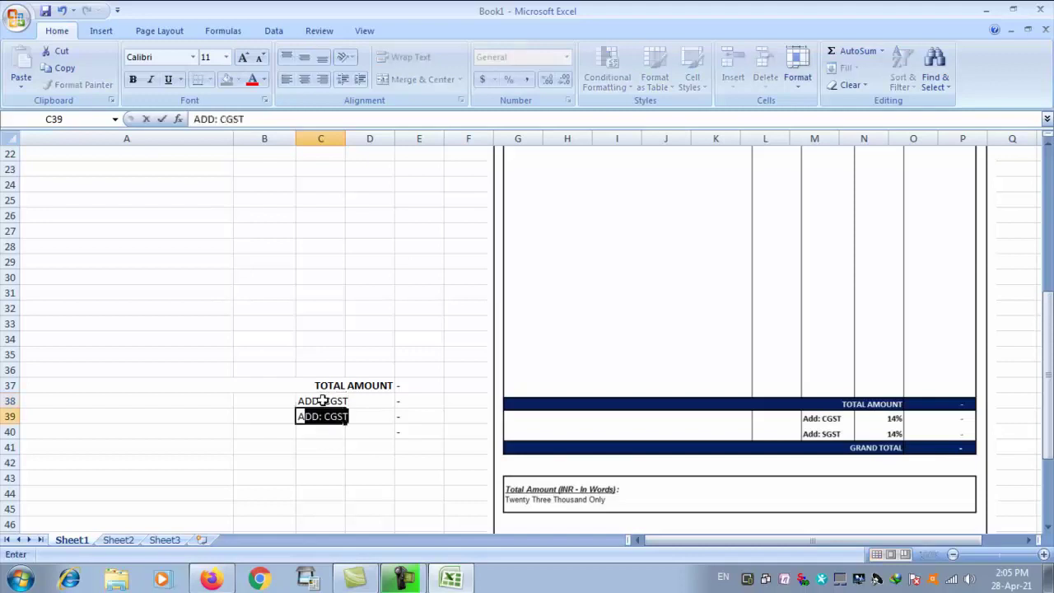
type("DD: ")
type("SG")
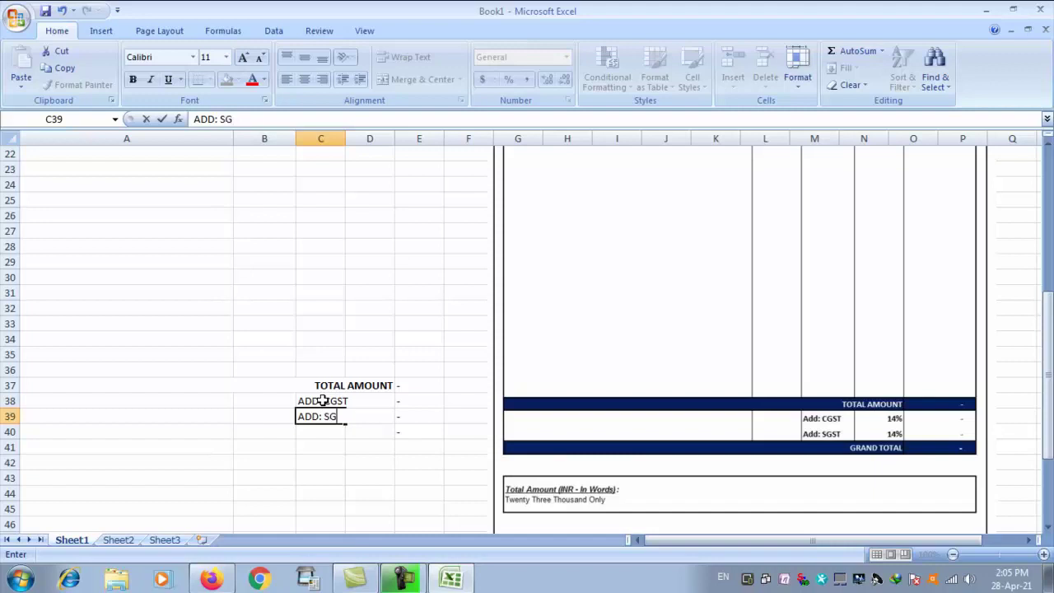
type("ST")
key("Tab")
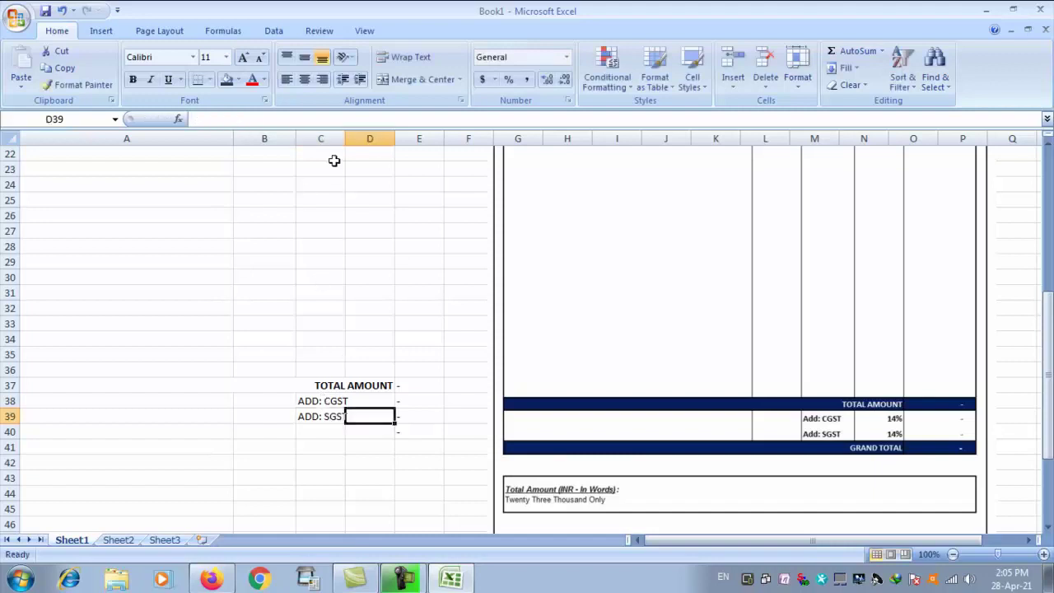
Widen column C to fit the tax labels and enter 14% in D38 and D39
left_click_drag(345, 138, 354, 138)
left_click(374, 400)
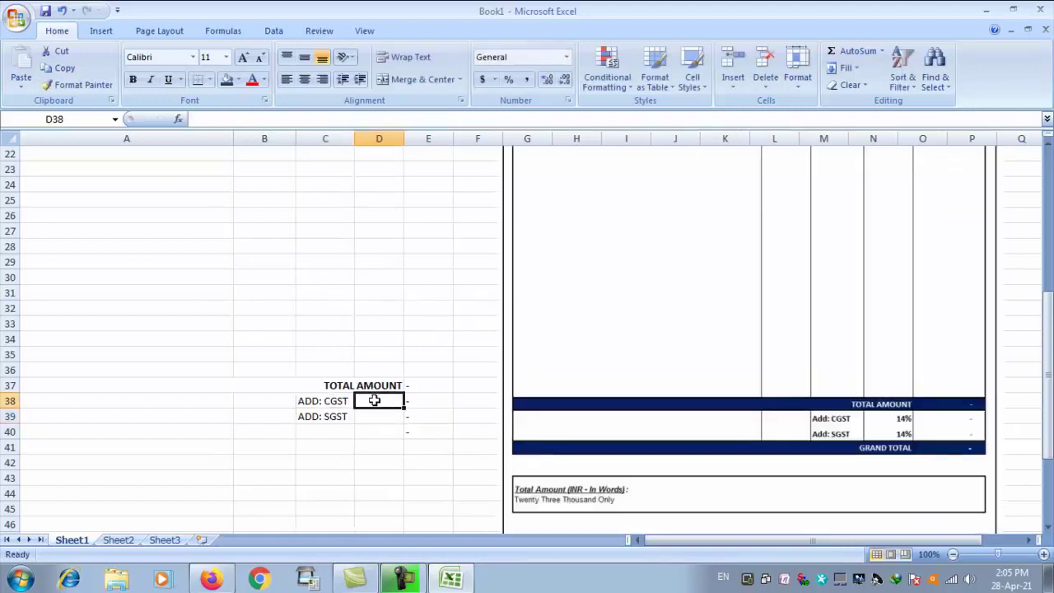
type("14")
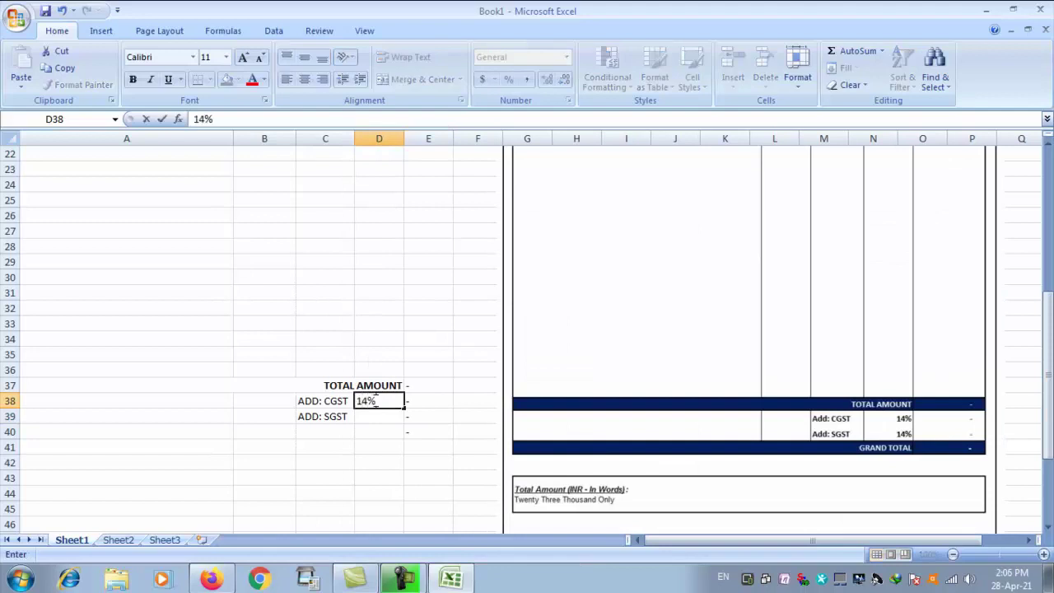
key("Return")
type("14")
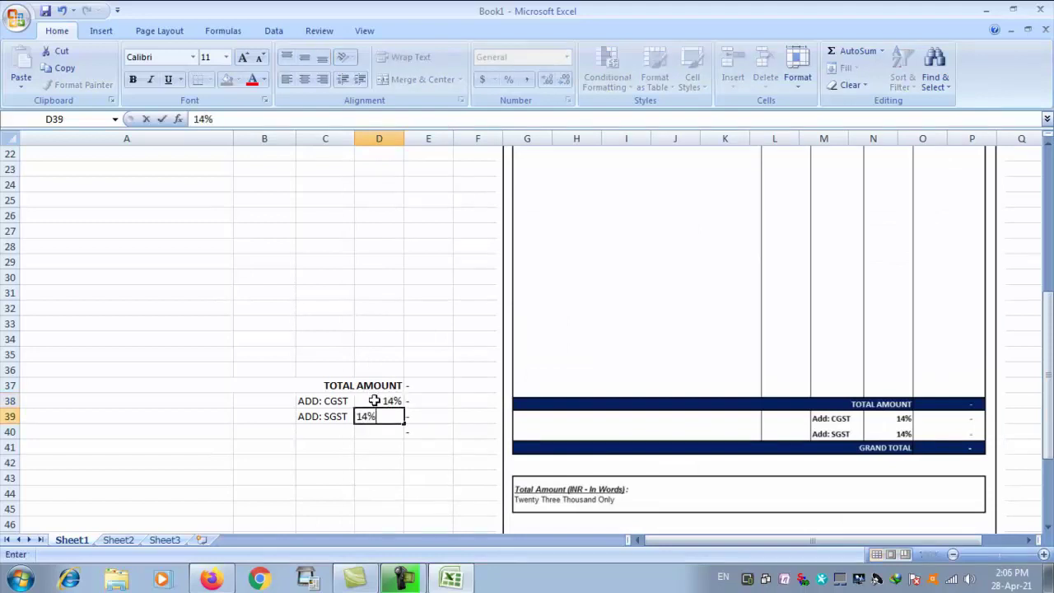
key("Return")
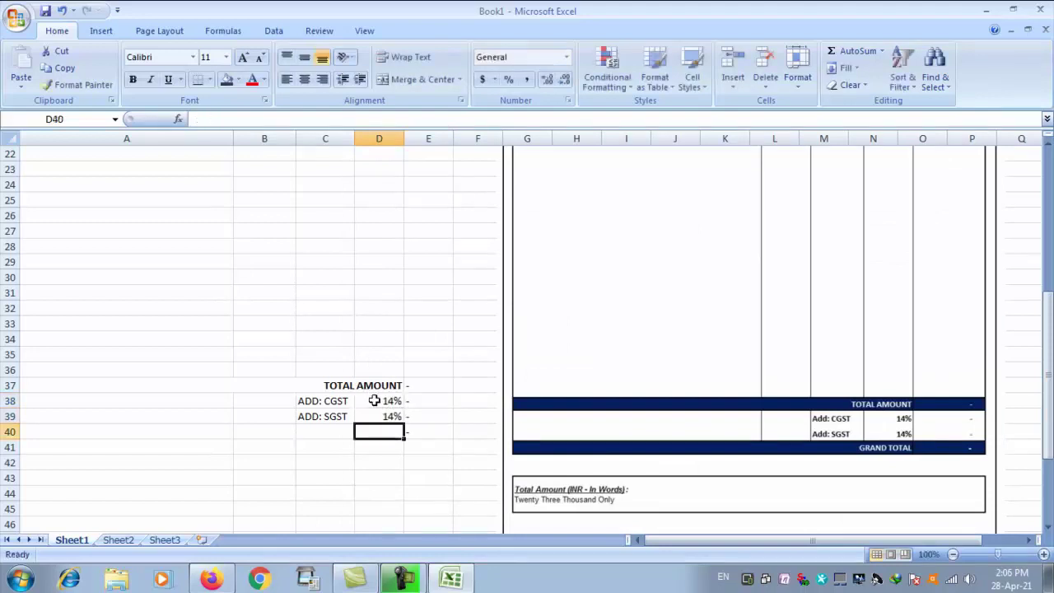
Merge A40:D40 and enter a bold, right-aligned GRAND TOTAL label
left_click_drag(377, 430, 198, 432)
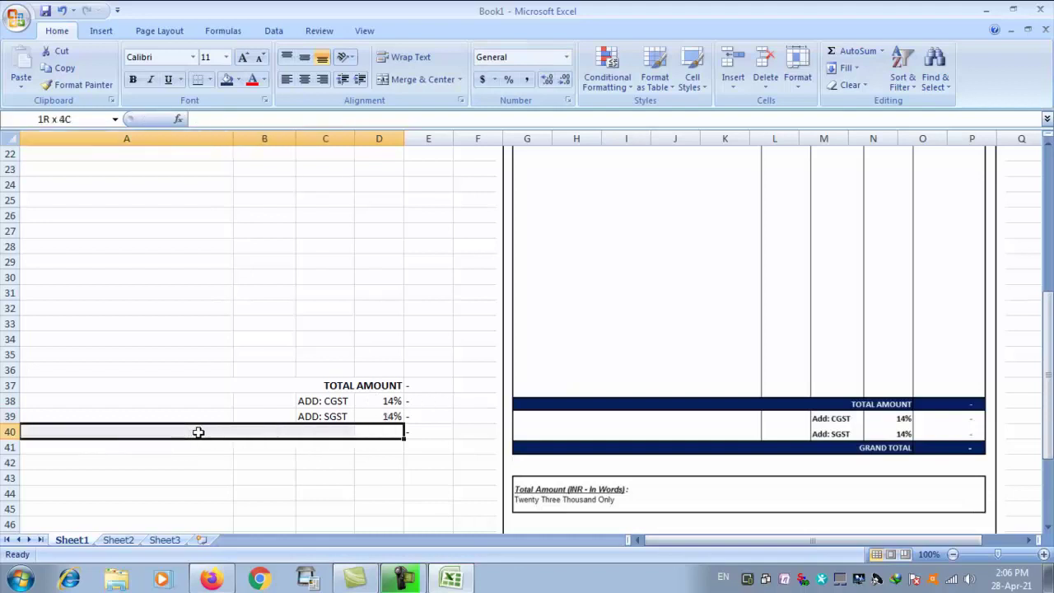
left_click(419, 79)
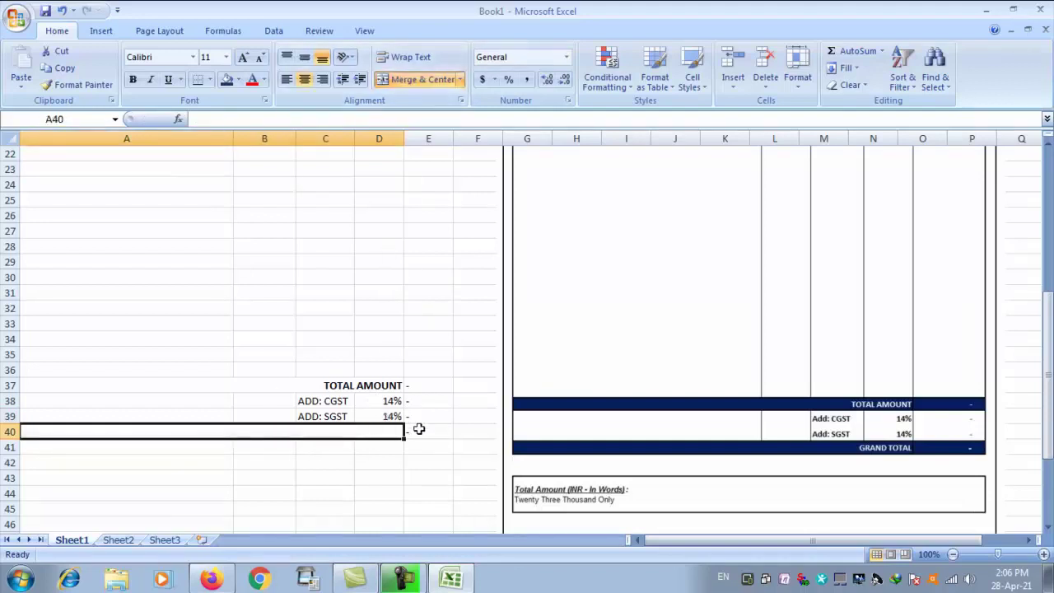
type("GRAND")
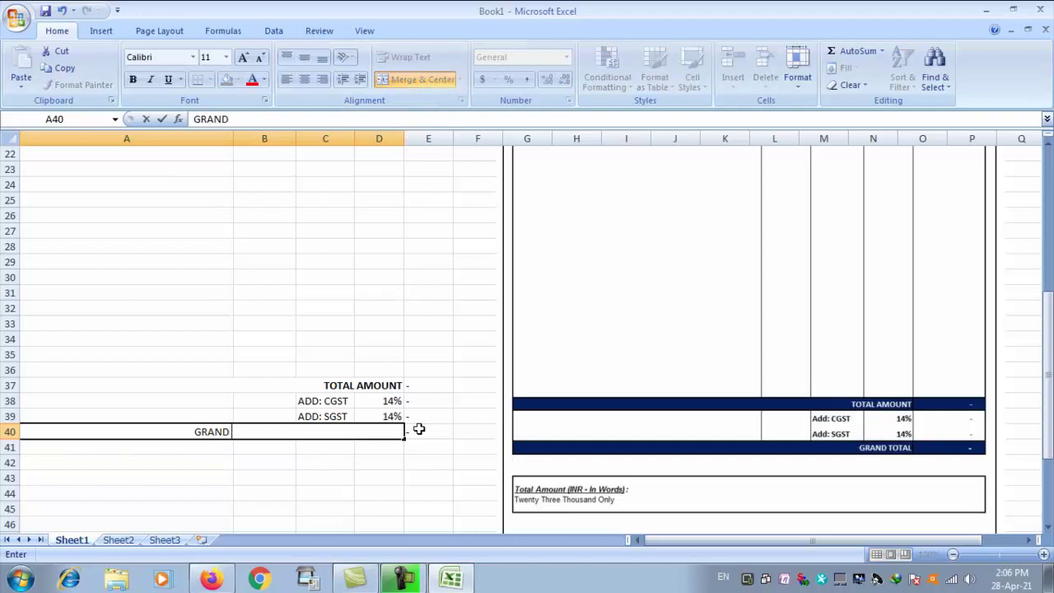
type(" TOTAL")
left_click(258, 491)
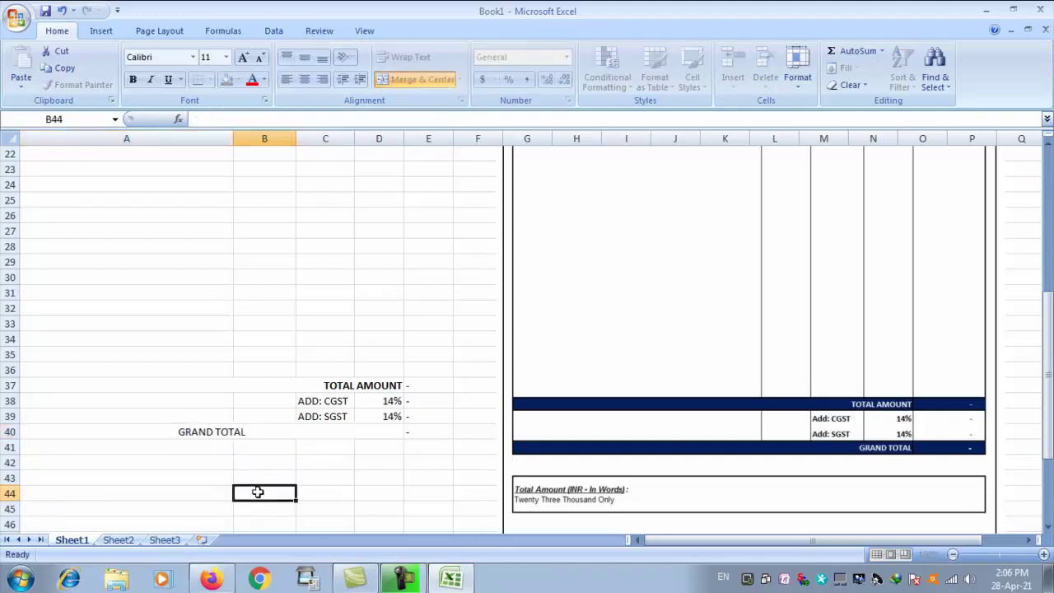
left_click(264, 429)
left_click(323, 81)
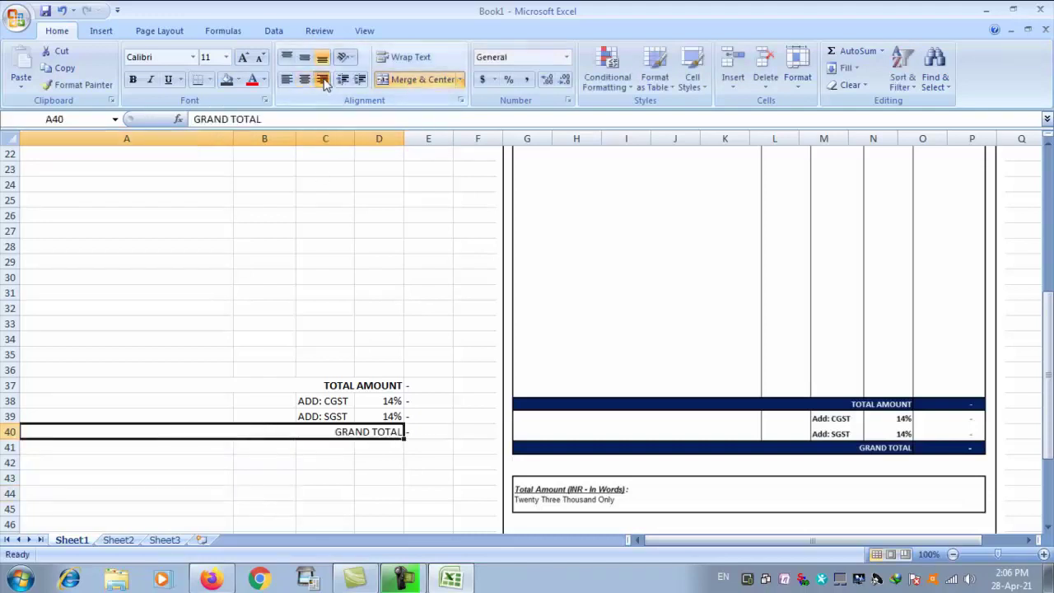
left_click(132, 79)
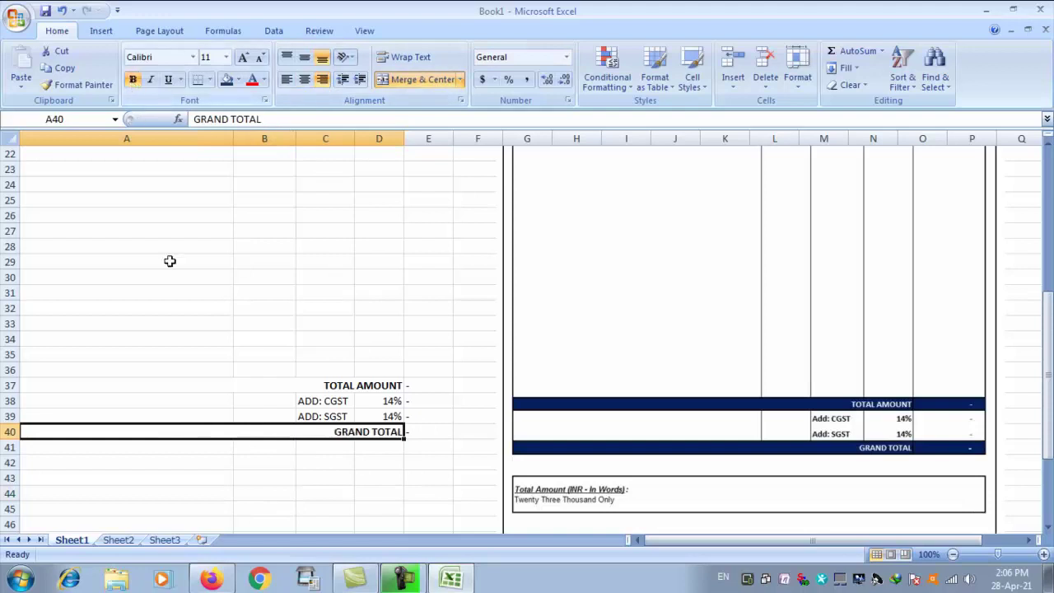
Band the TOTAL AMOUNT and GRAND TOTAL rows with dark navy fill and white text
left_click(309, 384)
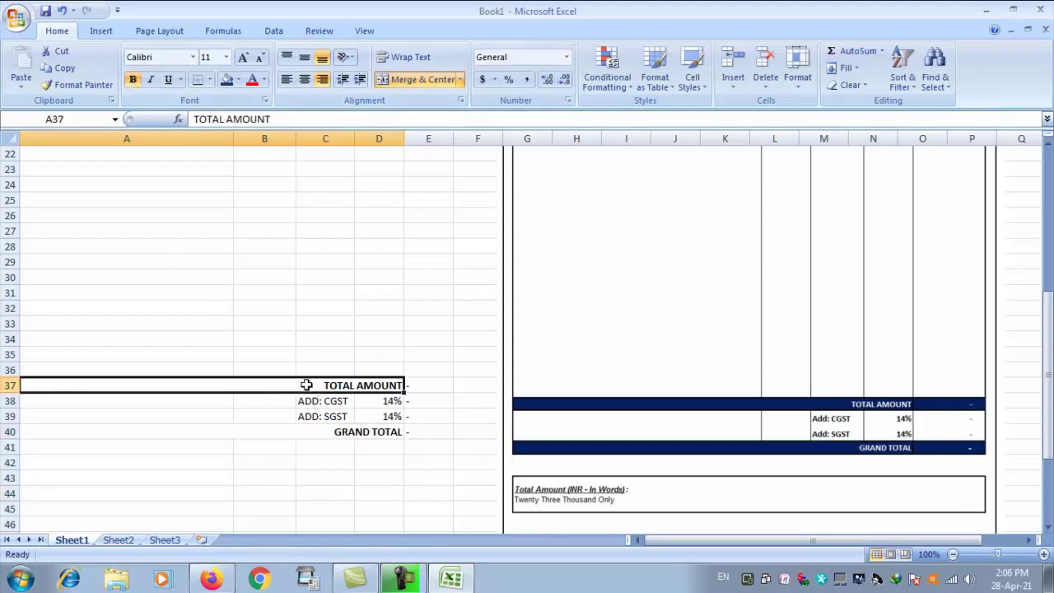
left_click(225, 79)
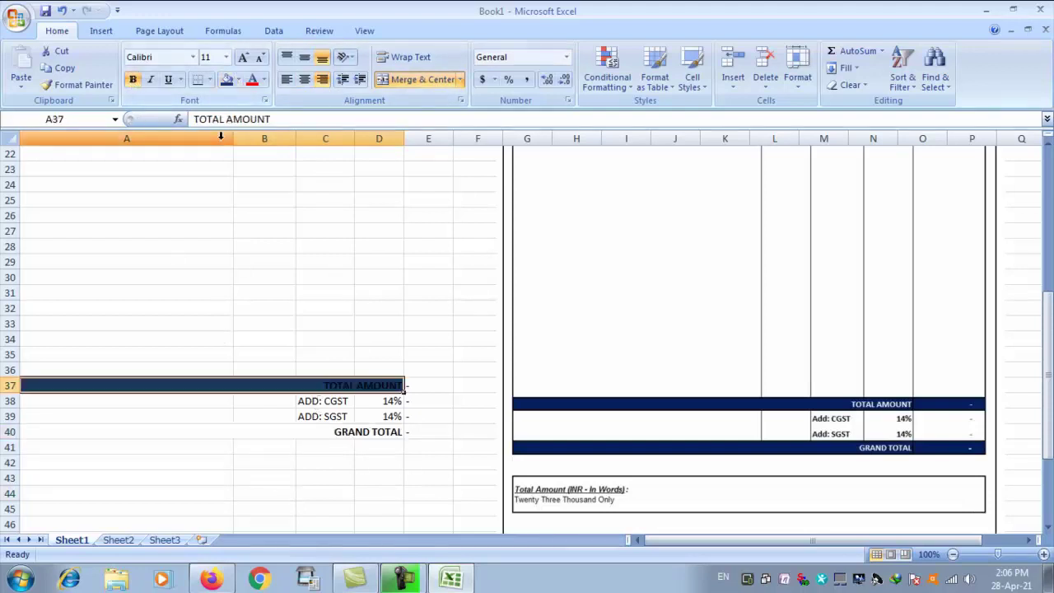
left_click(264, 80)
left_click(256, 132)
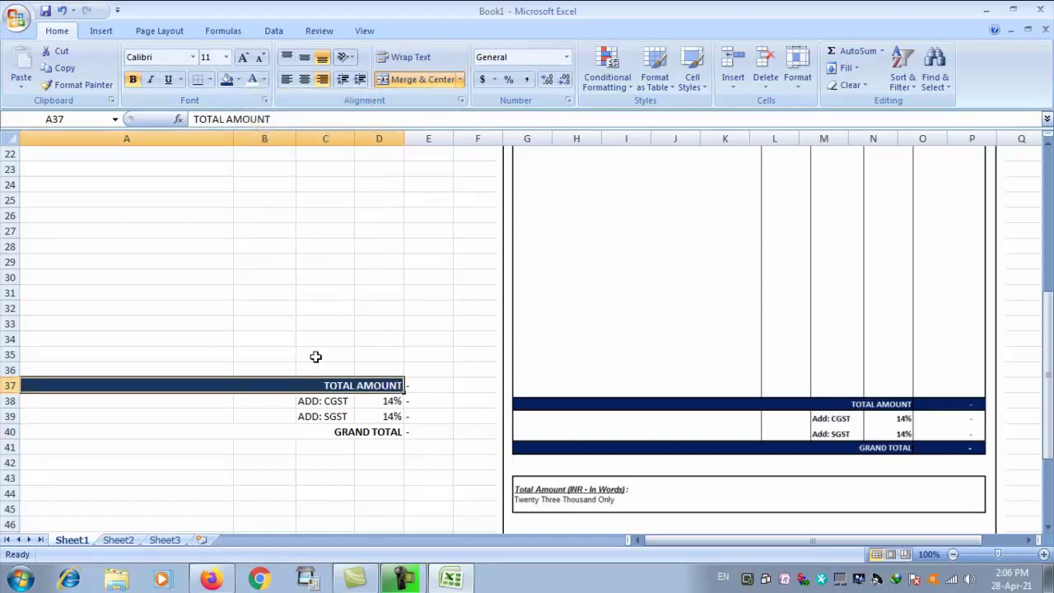
left_click(352, 433)
left_click(226, 79)
left_click(253, 79)
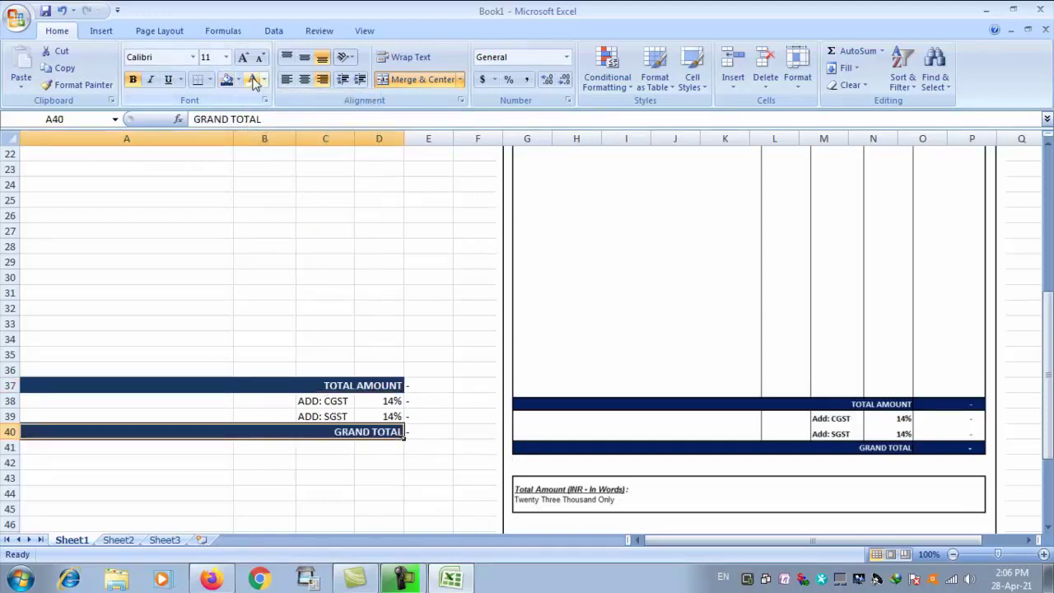
left_click(485, 354)
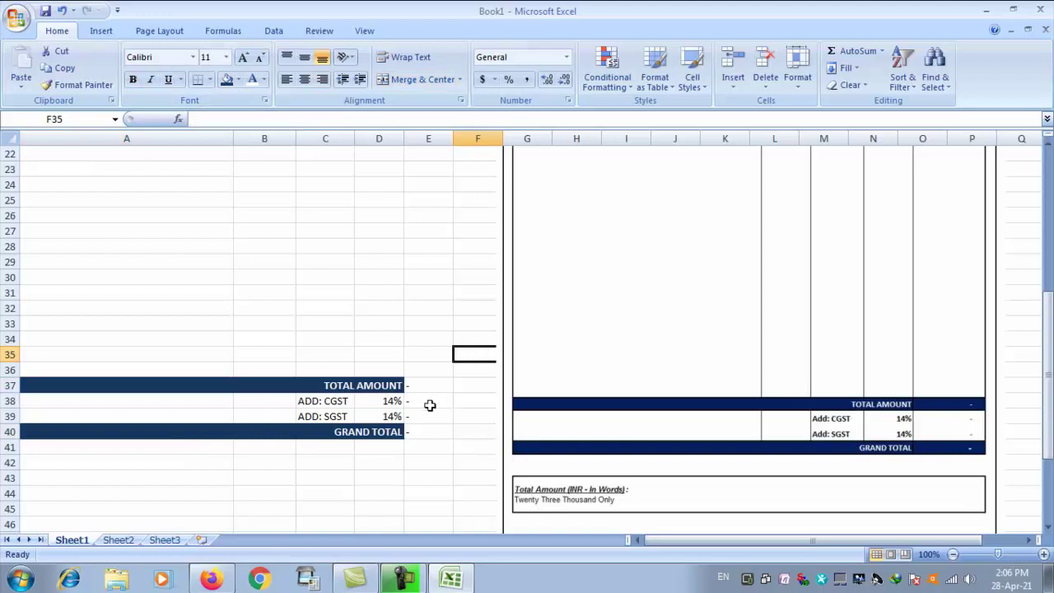
Extend the navy fill with white text into value cells E37 and E40
scroll(431, 404, "down", 2)
left_click_drag(412, 293, 416, 317)
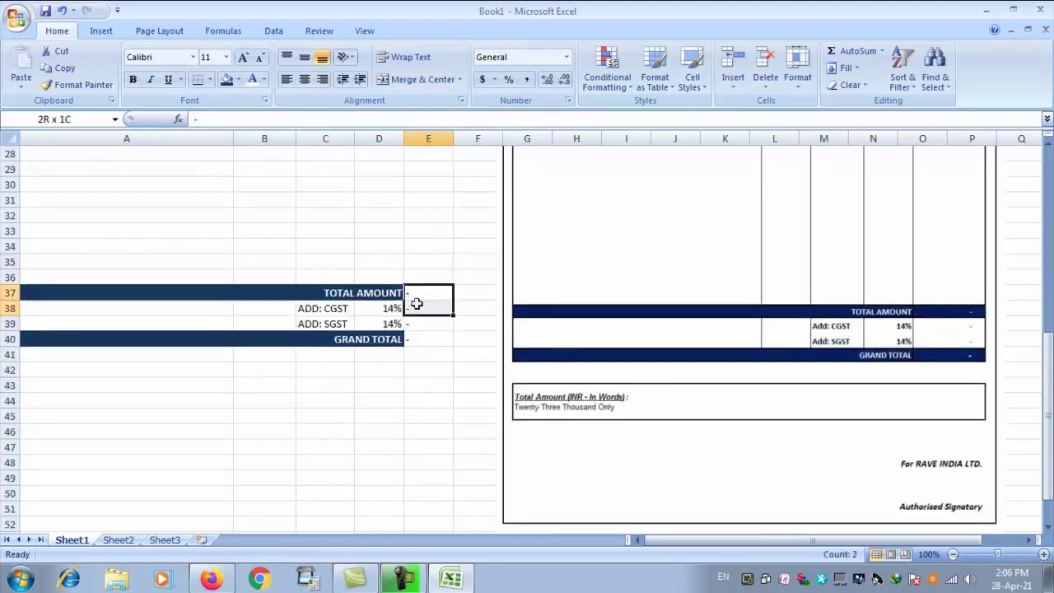
left_click(416, 293)
left_click(228, 80)
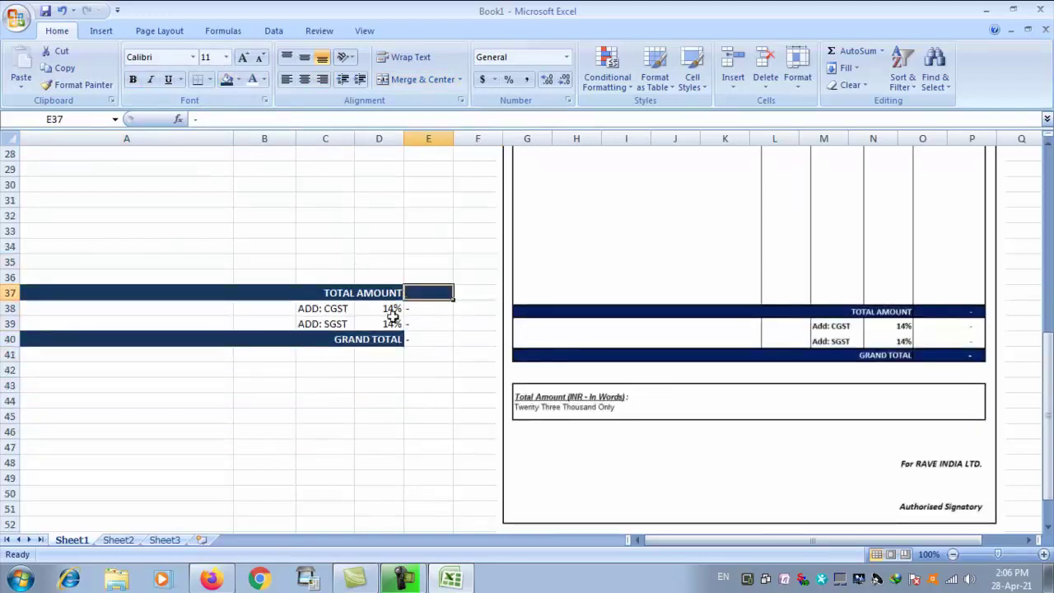
left_click(253, 79)
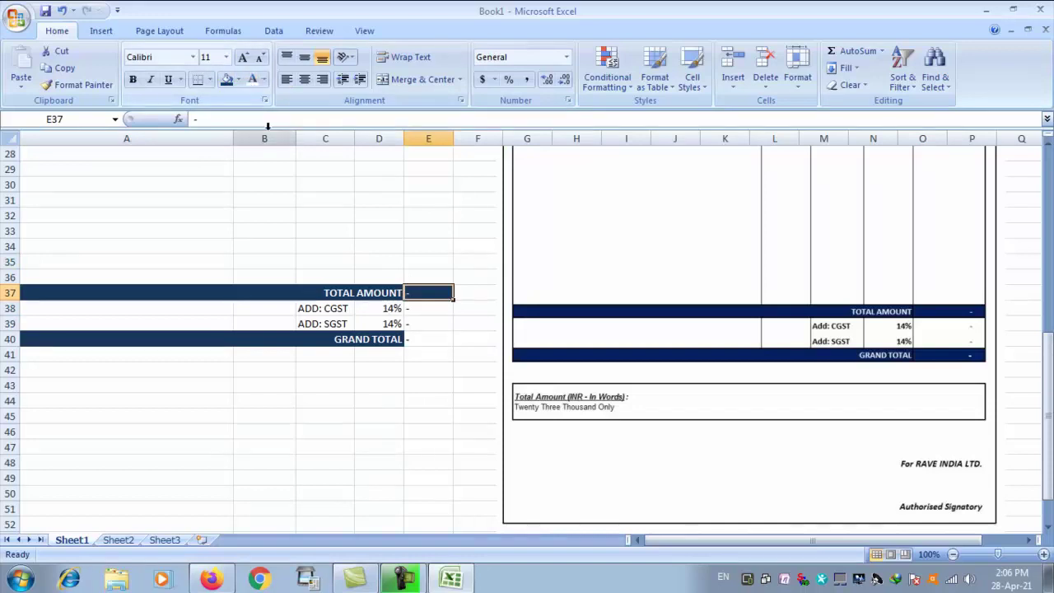
left_click(412, 337)
left_click(228, 80)
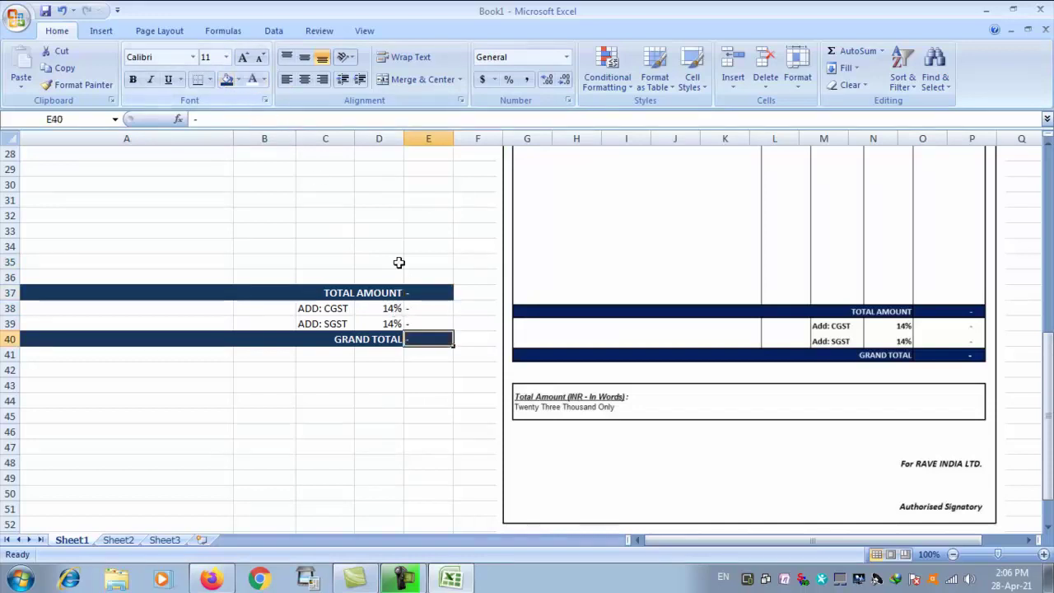
Centre the dash placeholders in E37:E40 horizontally and vertically
left_click_drag(415, 293, 414, 337)
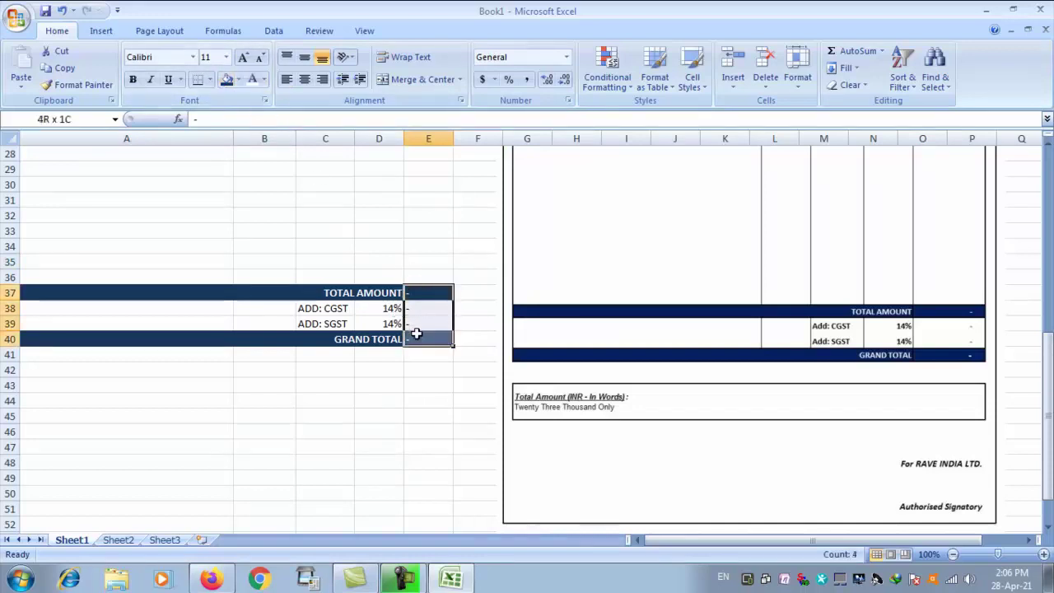
left_click(321, 79)
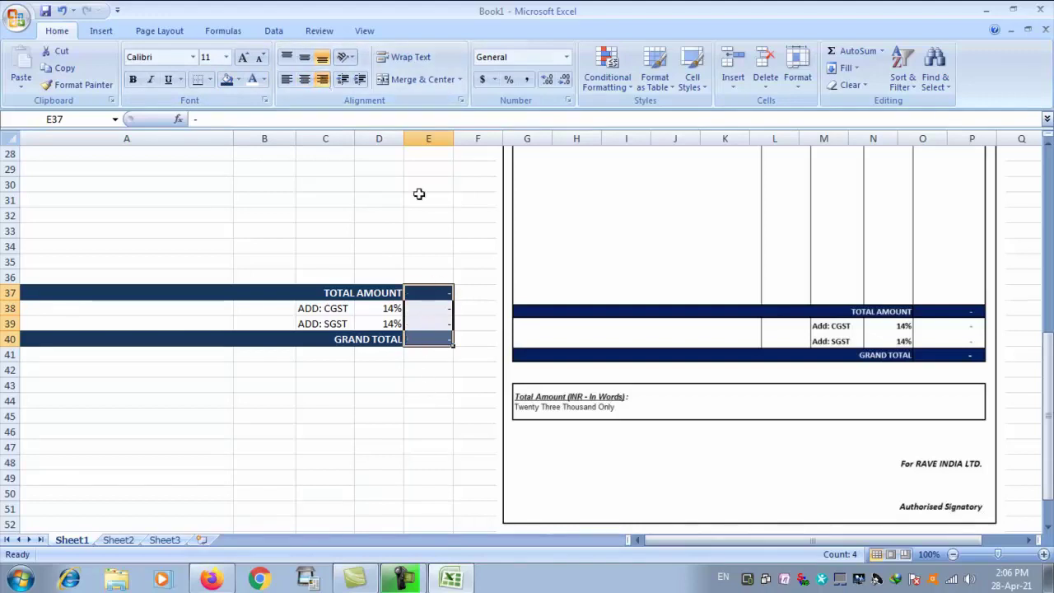
left_click(304, 79)
left_click(303, 57)
left_click(333, 415)
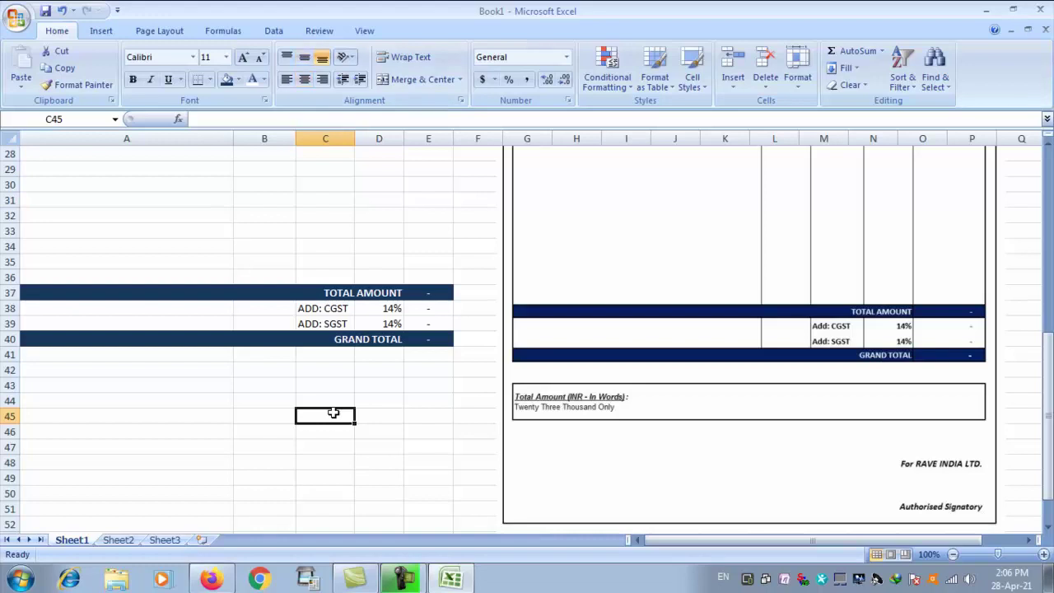
scroll(333, 414, "down", 1)
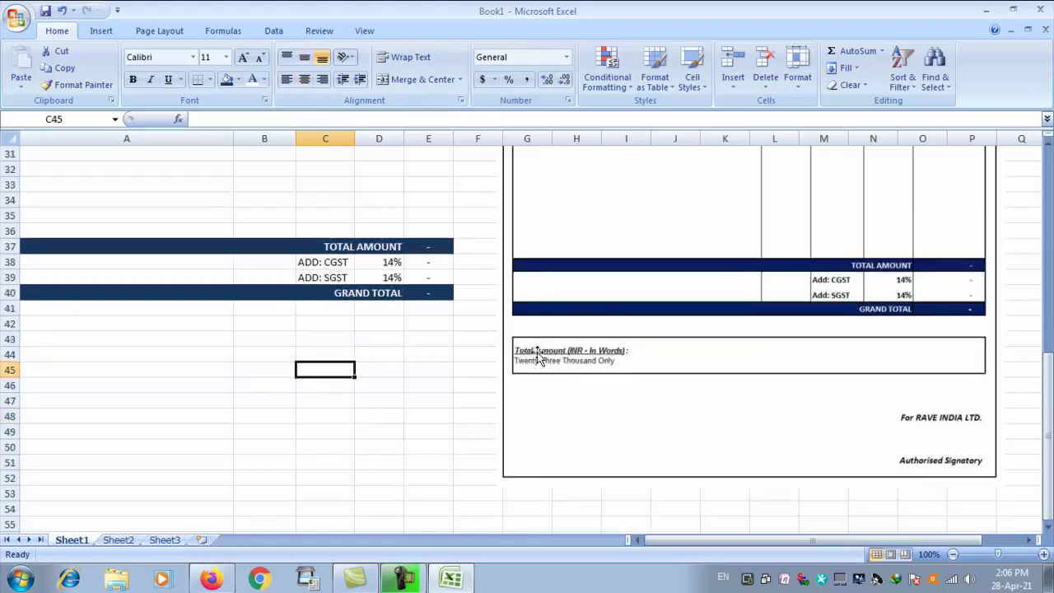
Enter 'Total Amount (INR - In Words)' in A42 and make it bold
left_click(75, 325)
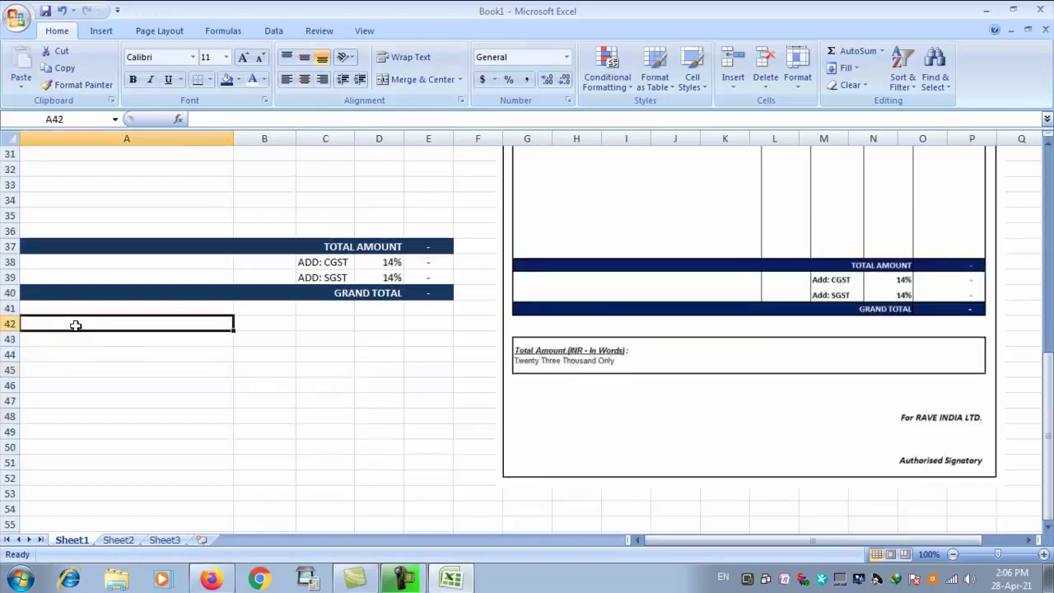
type("ta")
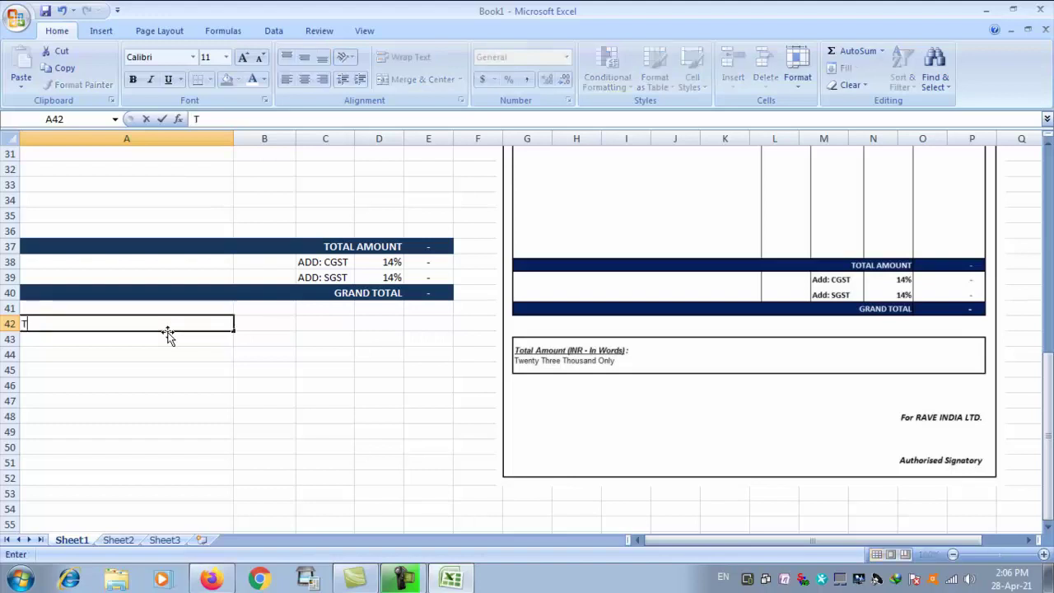
type("l A")
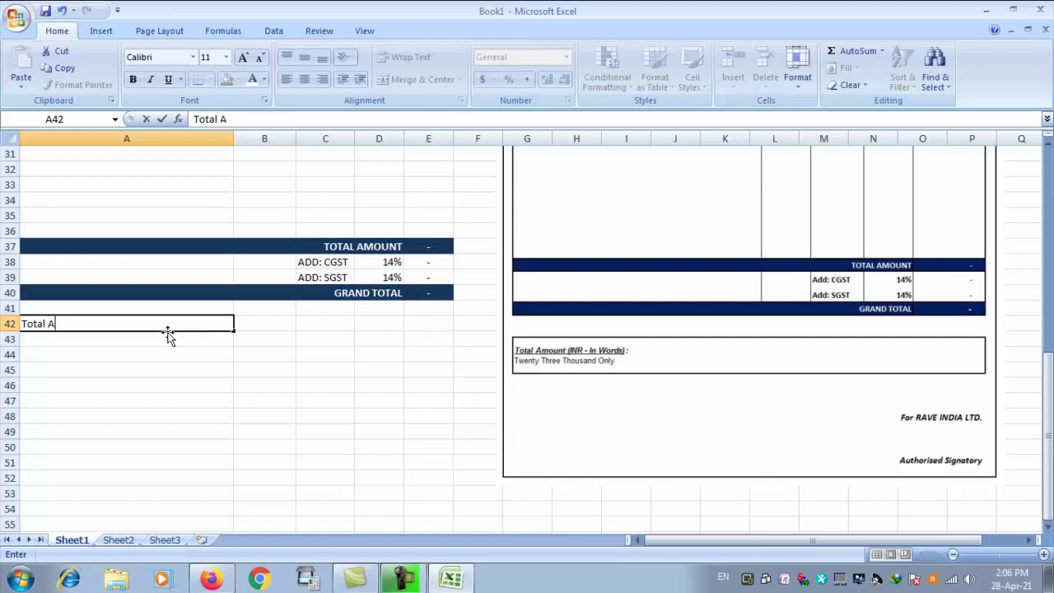
type("mount (In")
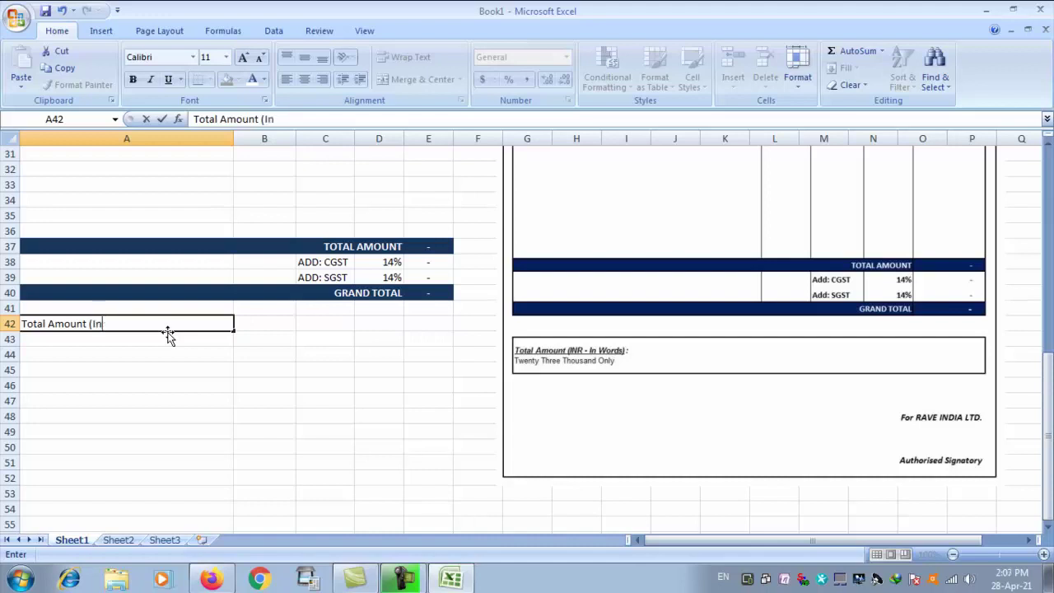
type("R")
type(" -")
type(" In Words")
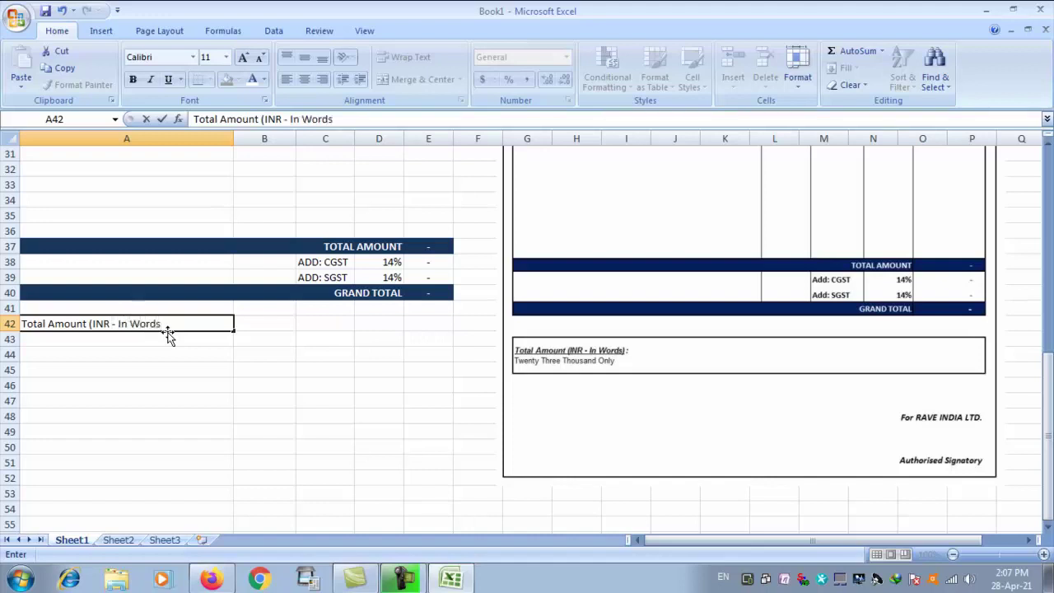
left_click(179, 364)
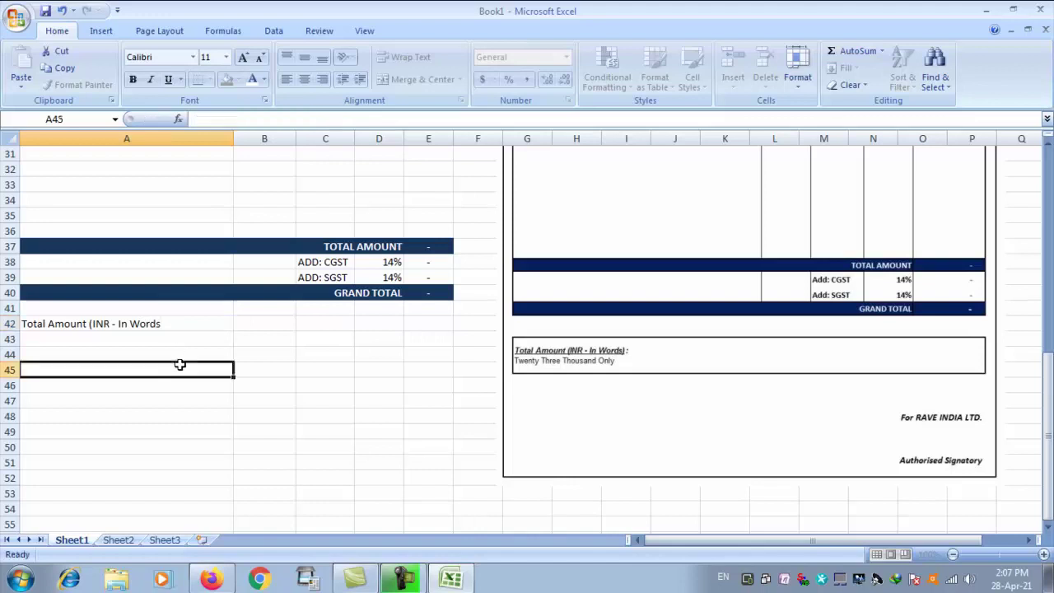
left_click(112, 337)
double_click(169, 322)
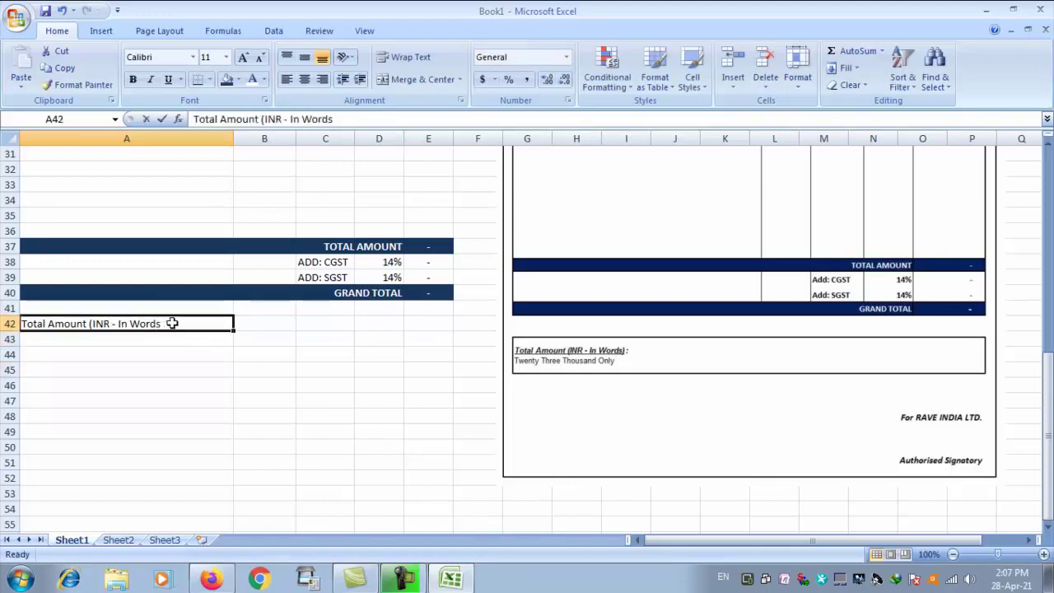
type(")")
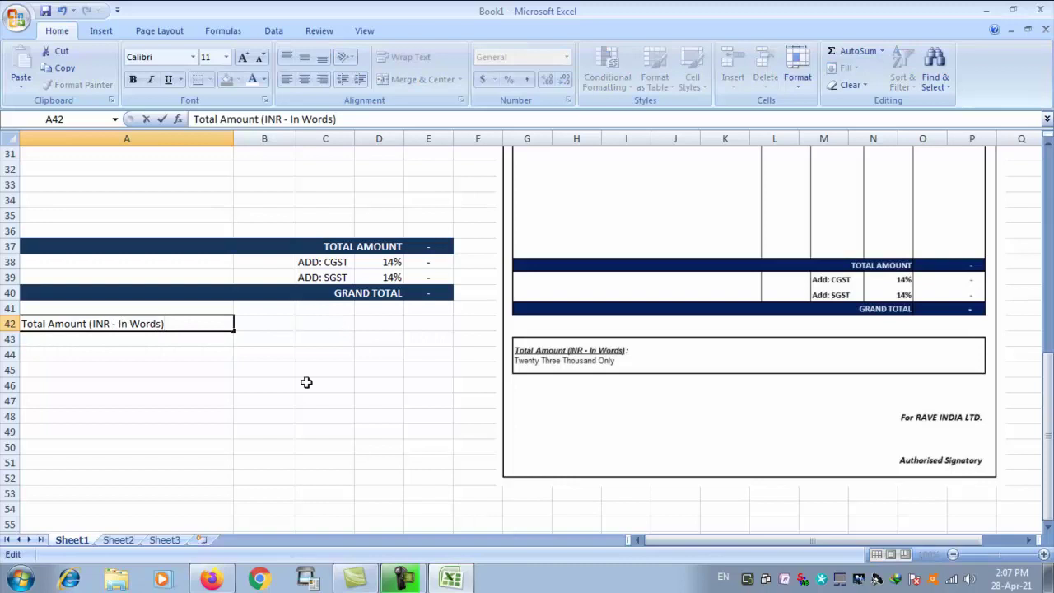
left_click(272, 413)
left_click(152, 323)
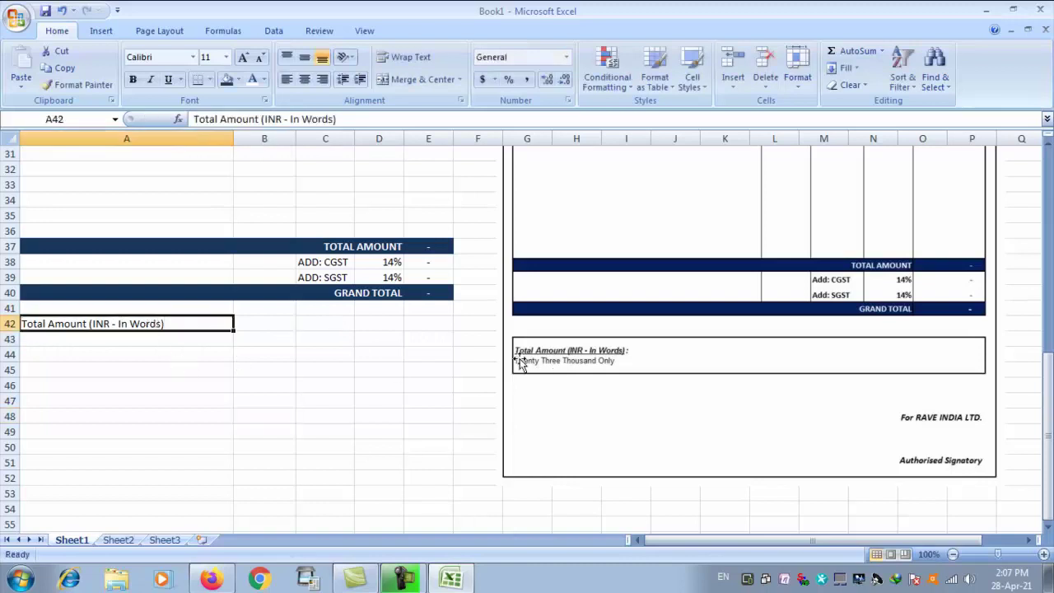
left_click(134, 80)
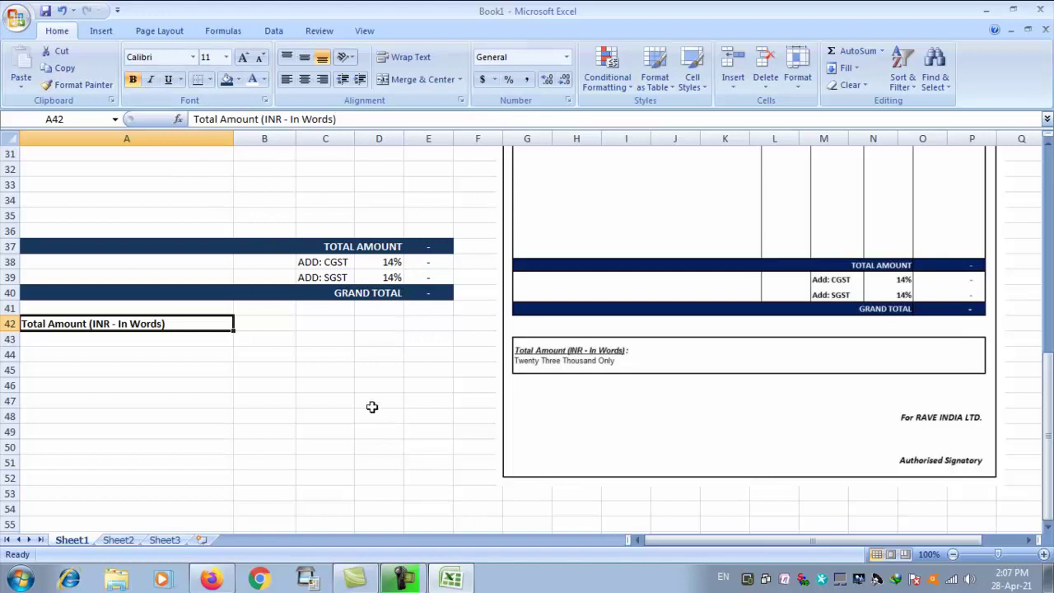
Merge C44:E44 with the centred line 'For RAVI INDIA LTD.' and begin the signatory label in C47
mouse_move(369, 356)
left_mouse_down()
mouse_move(428, 357)
mouse_move(321, 355)
mouse_move(417, 354)
left_mouse_up()
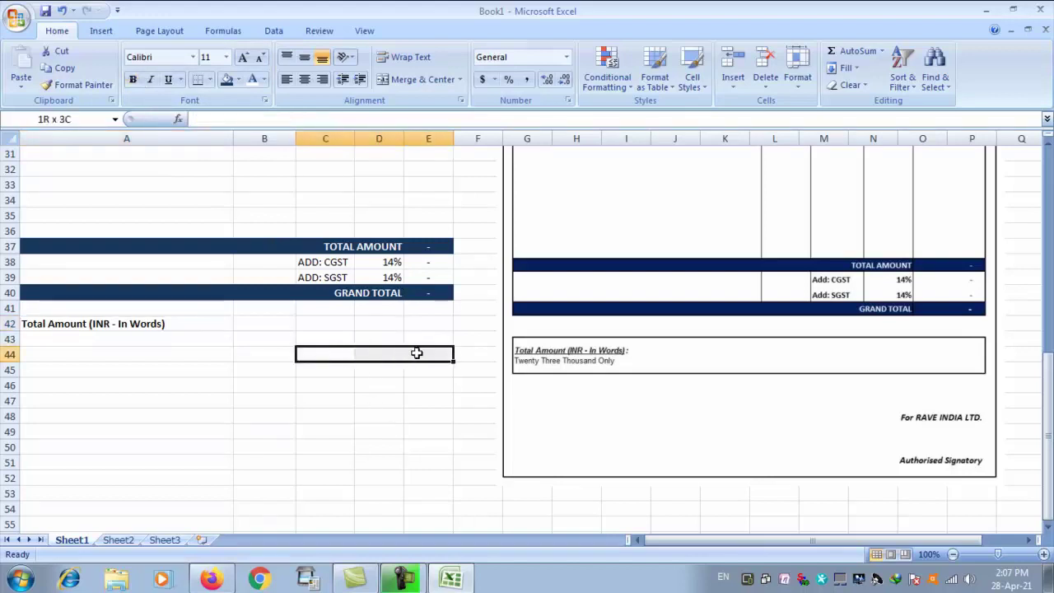
left_click(416, 79)
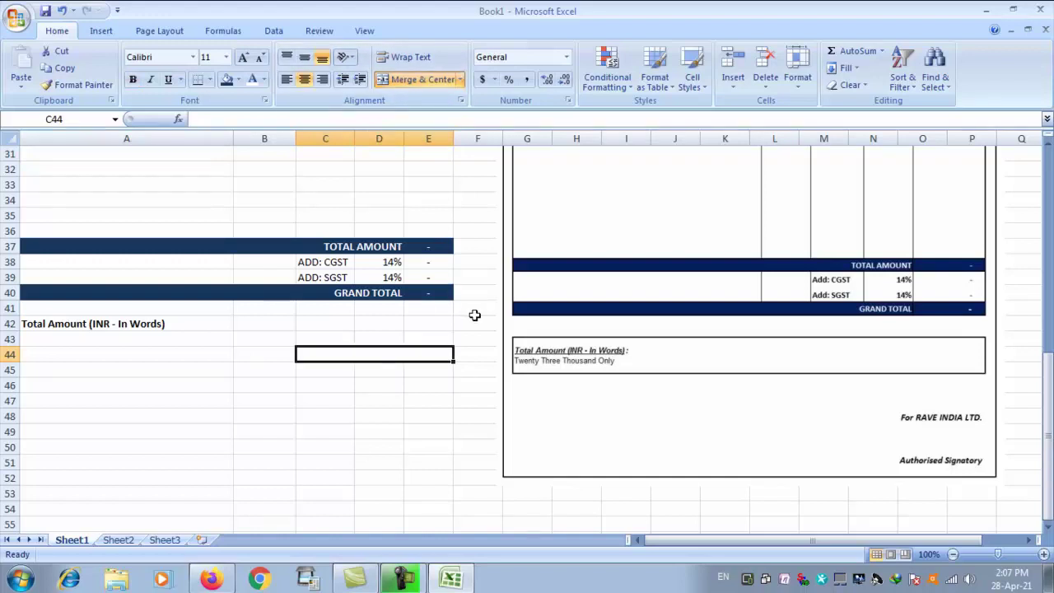
type("For ")
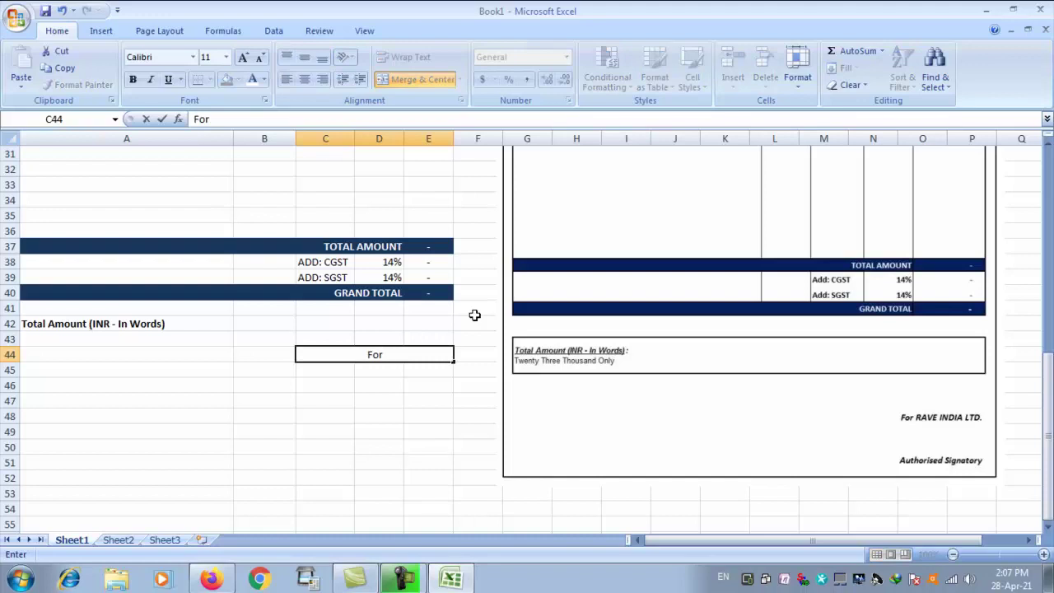
type("ravi ")
type("india ")
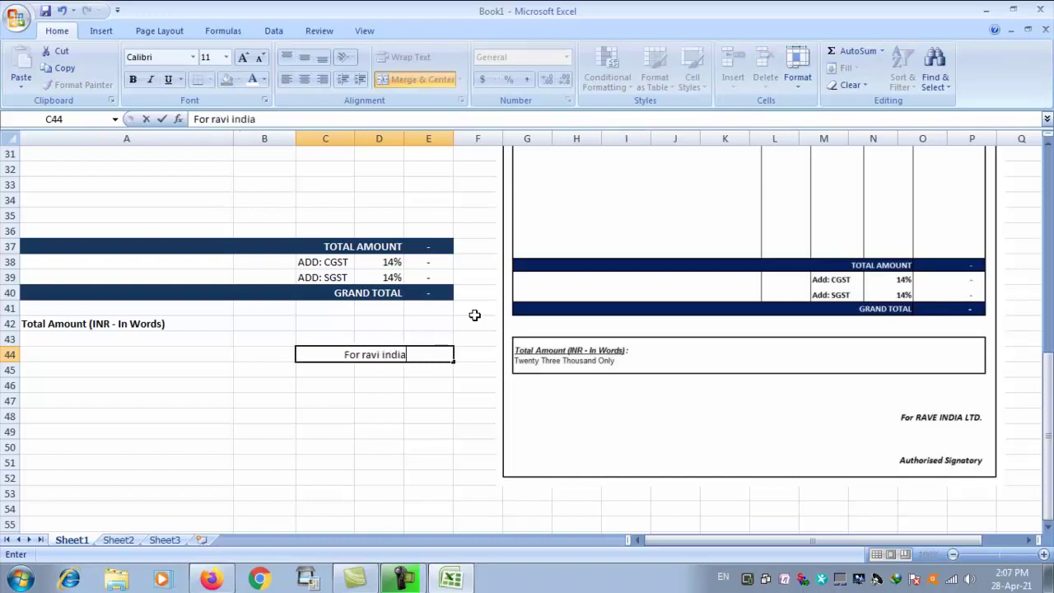
type("ltd")
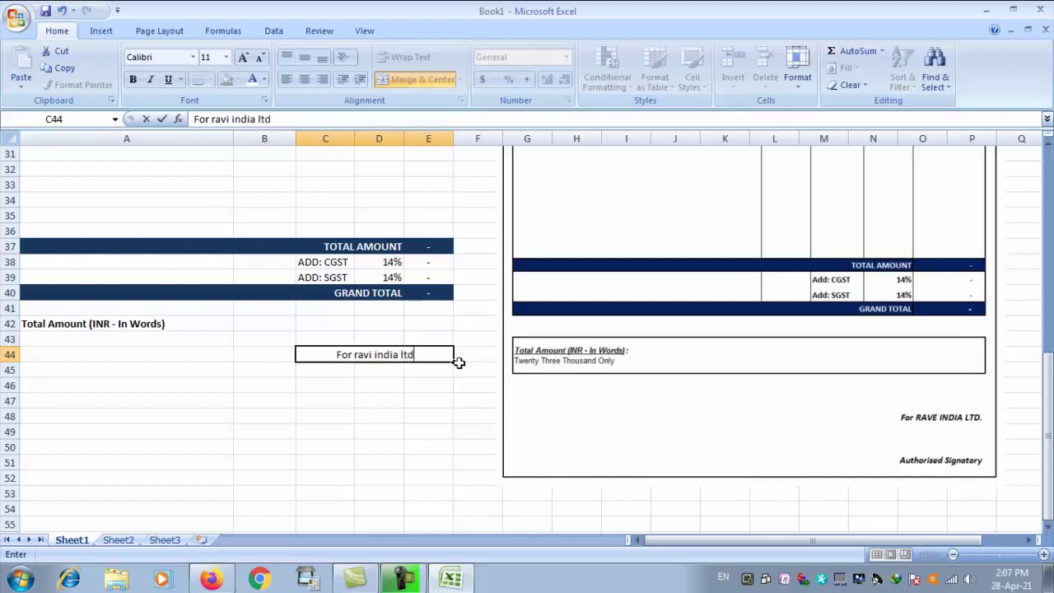
key("BackSpace")
key("BackSpace")
key("BackSpace")
key("BackSpace")
key("BackSpace")
key("BackSpace")
key("BackSpace")
key("BackSpace")
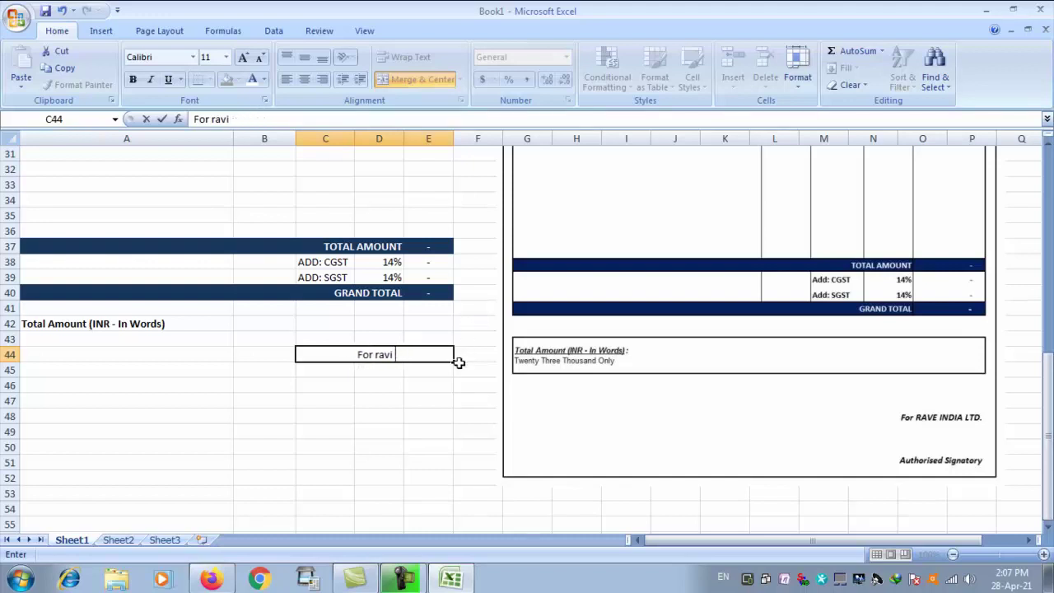
key("BackSpace")
key("BackSpace")
key("BackSpace")
key("BackSpace")
key("BackSpace")
type("R")
type("AVI INDI")
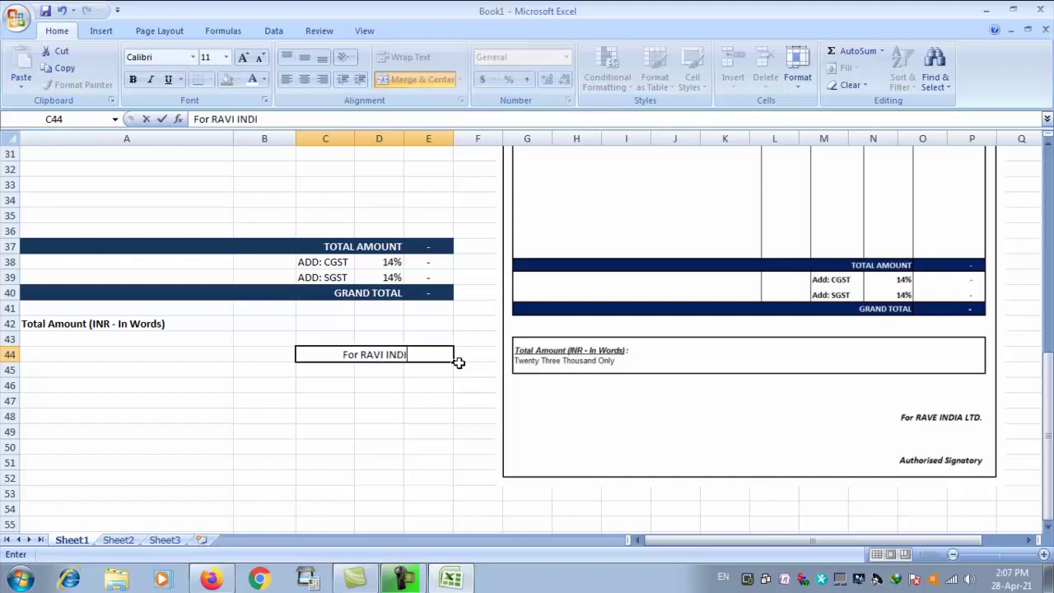
type("A")
type(" LTD.")
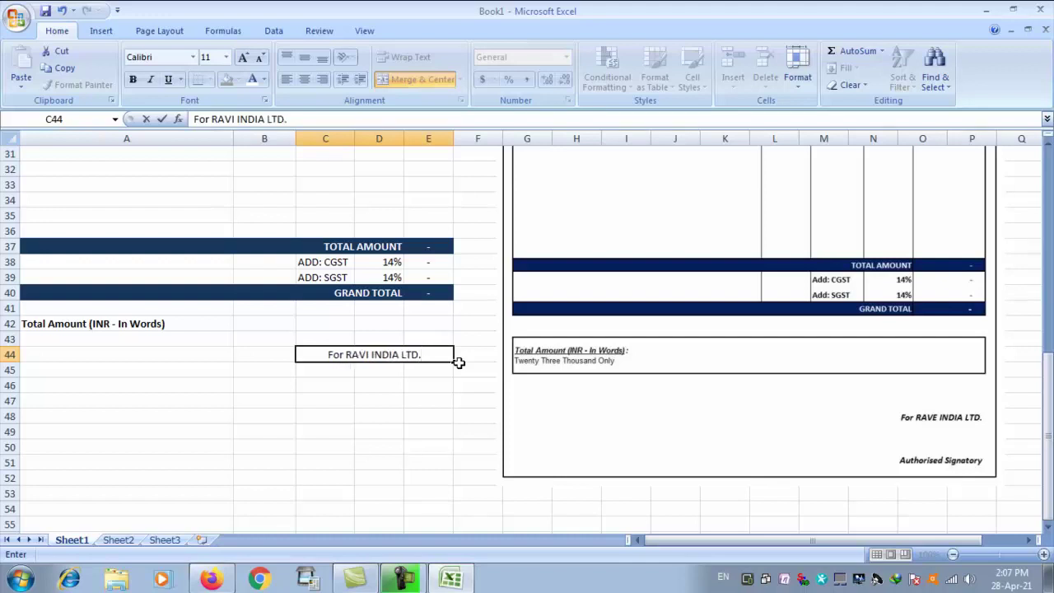
key("Return")
key("Return")
key("Return")
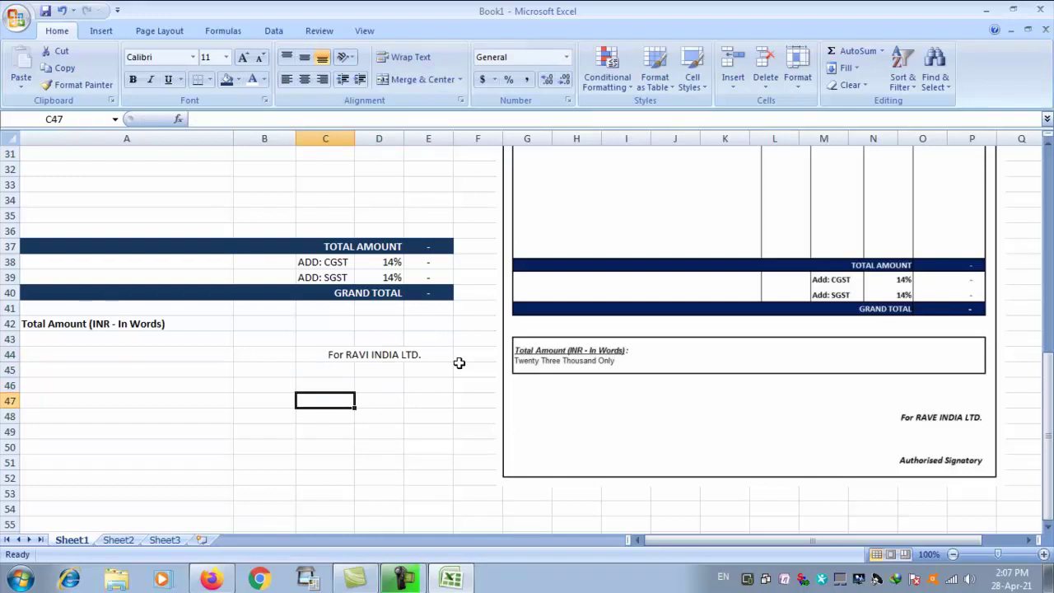
type("Authorised Signatory")
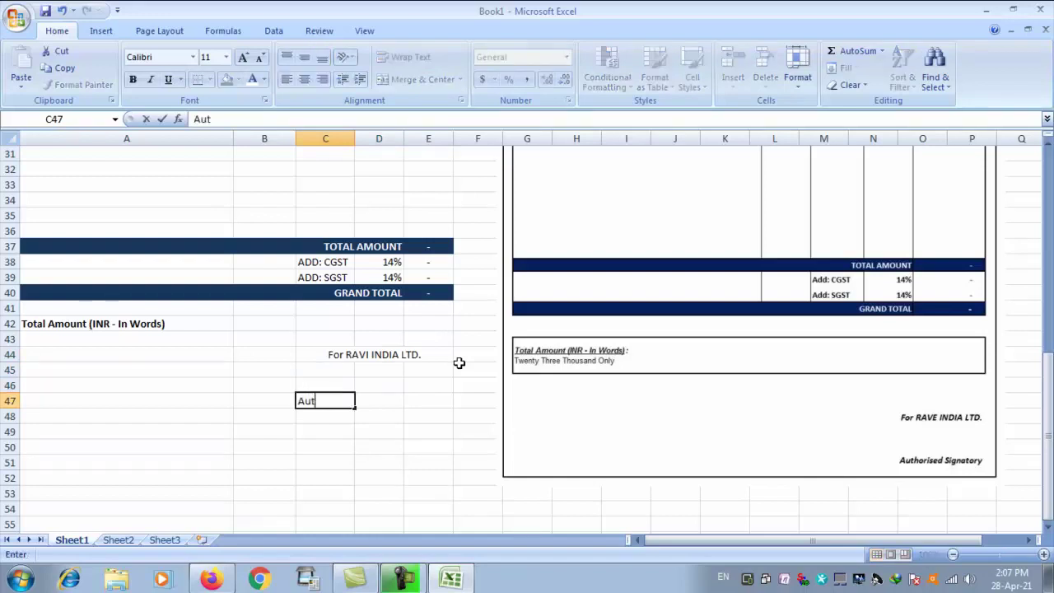
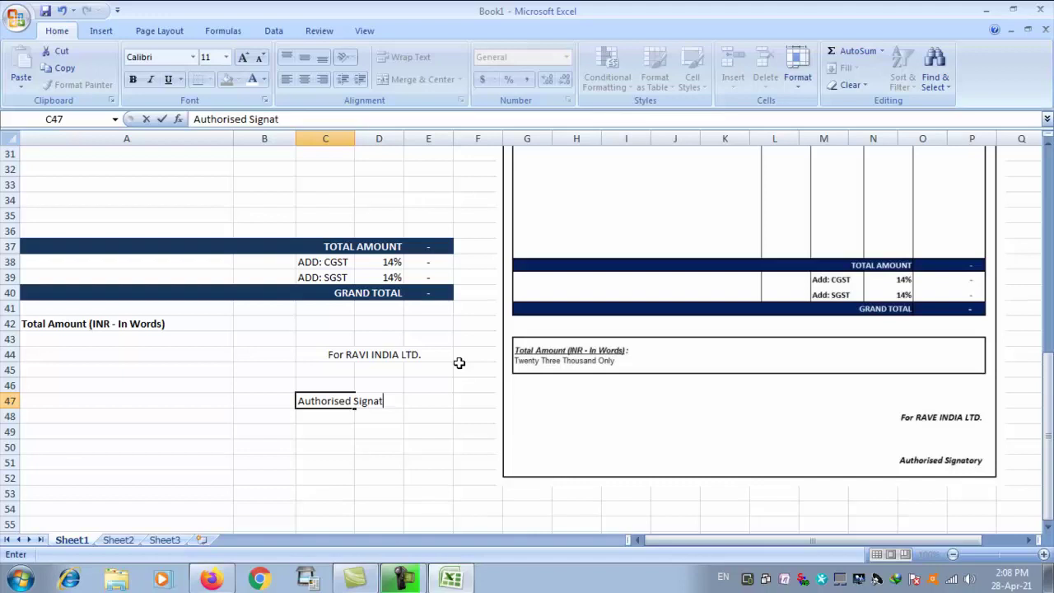
Merge the Authorised Signatory line across C47:E47 and right-align both signature lines
left_click(424, 444)
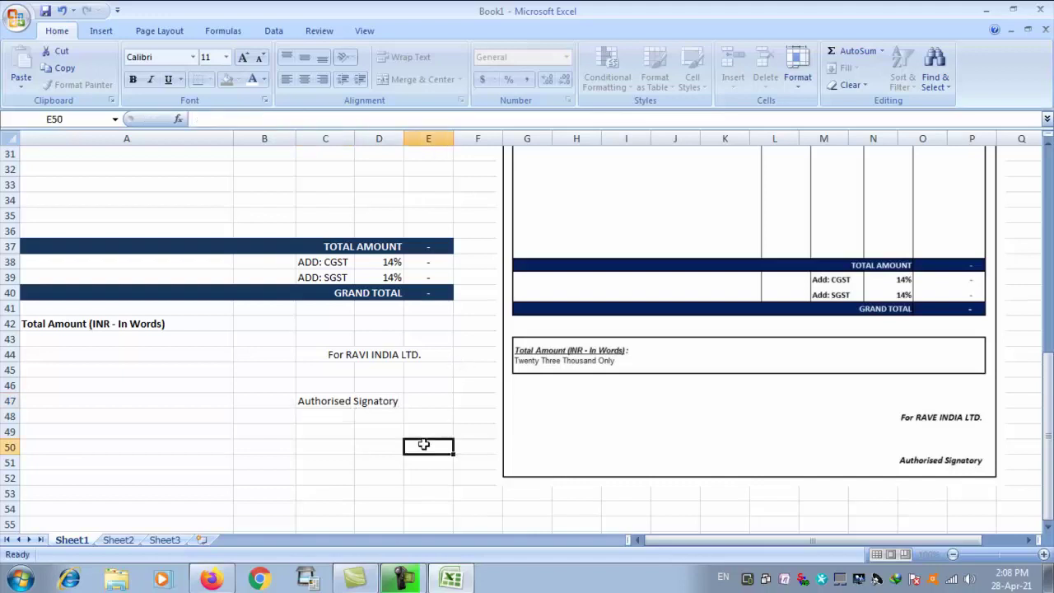
left_click_drag(339, 400, 413, 400)
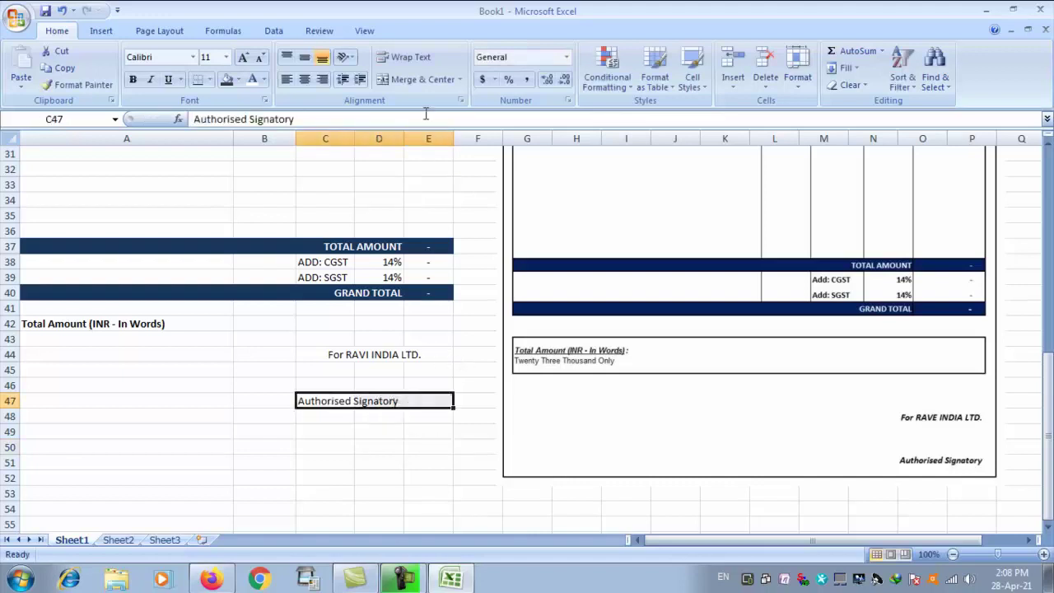
left_click(419, 79)
left_click_drag(414, 353, 423, 401)
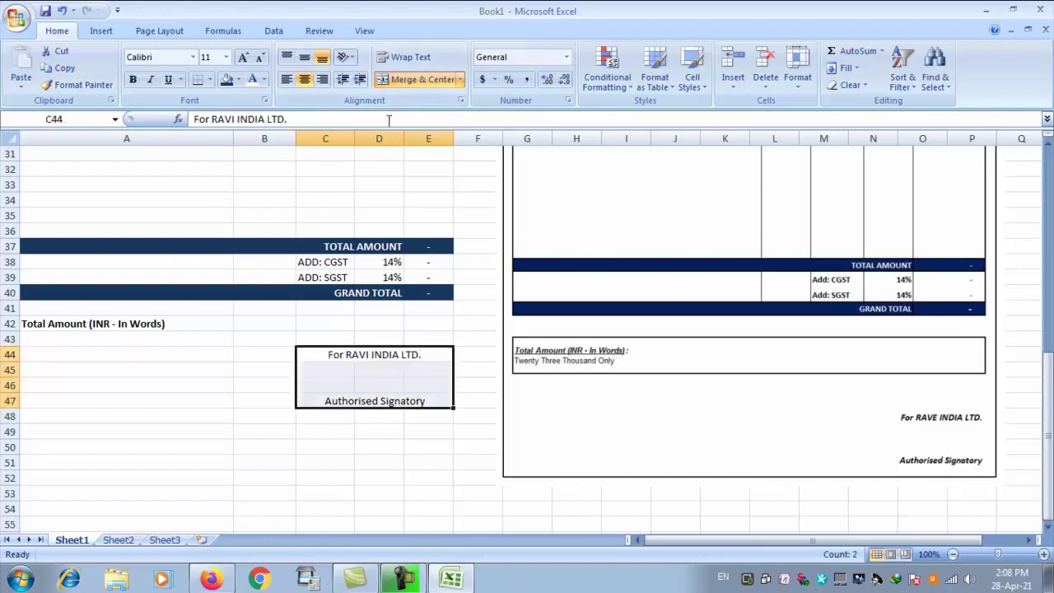
left_click(322, 79)
left_click(381, 459)
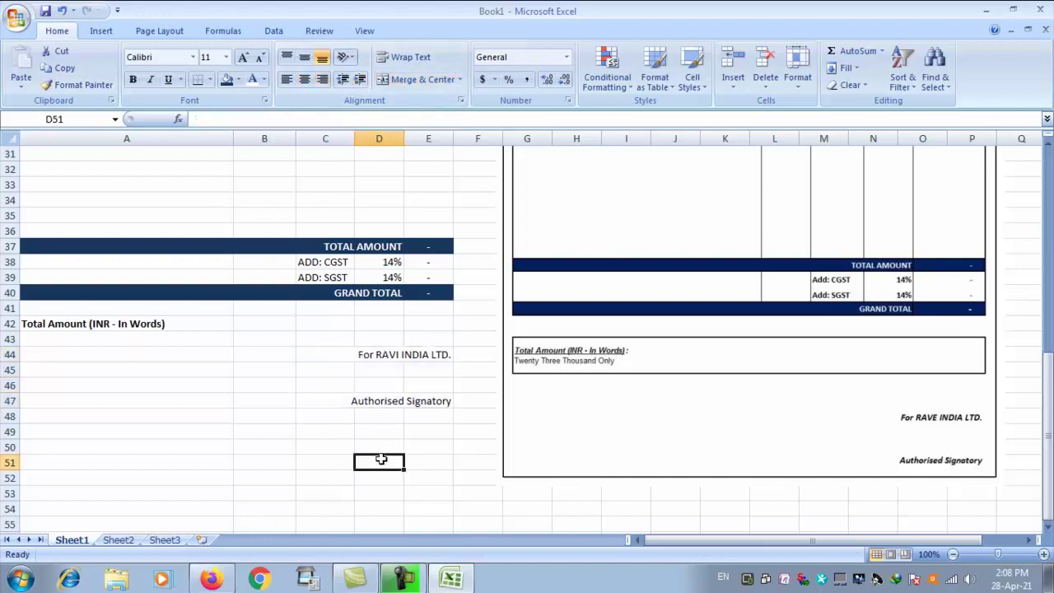
Check the invoice zoomed in Print Preview, then close the preview
scroll(383, 437, "up", 2)
scroll(386, 440, "up", 5)
scroll(386, 440, "up", 3)
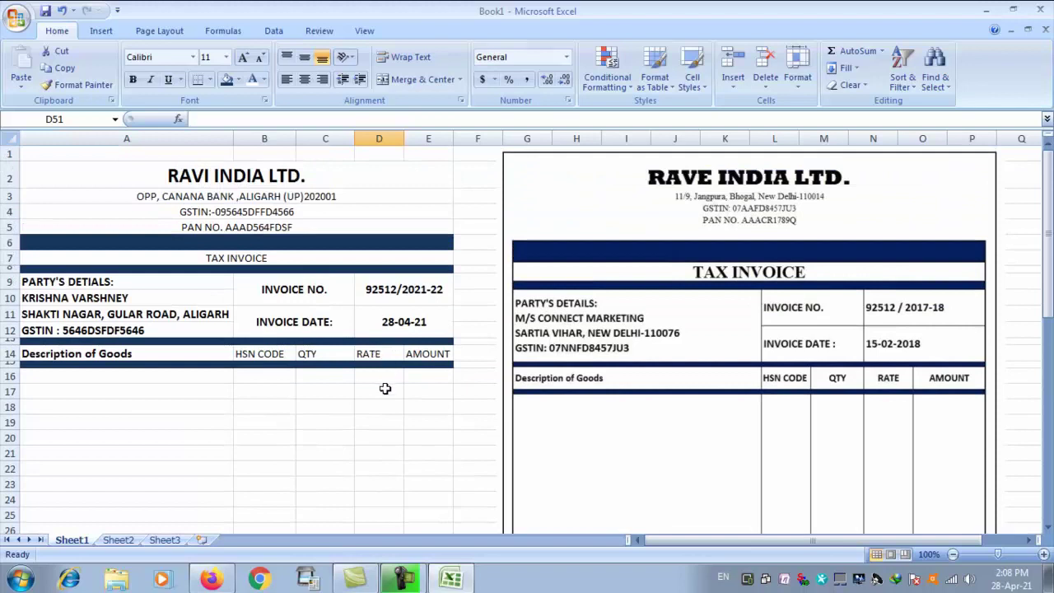
left_click(10, 20)
mouse_move(21, 198)
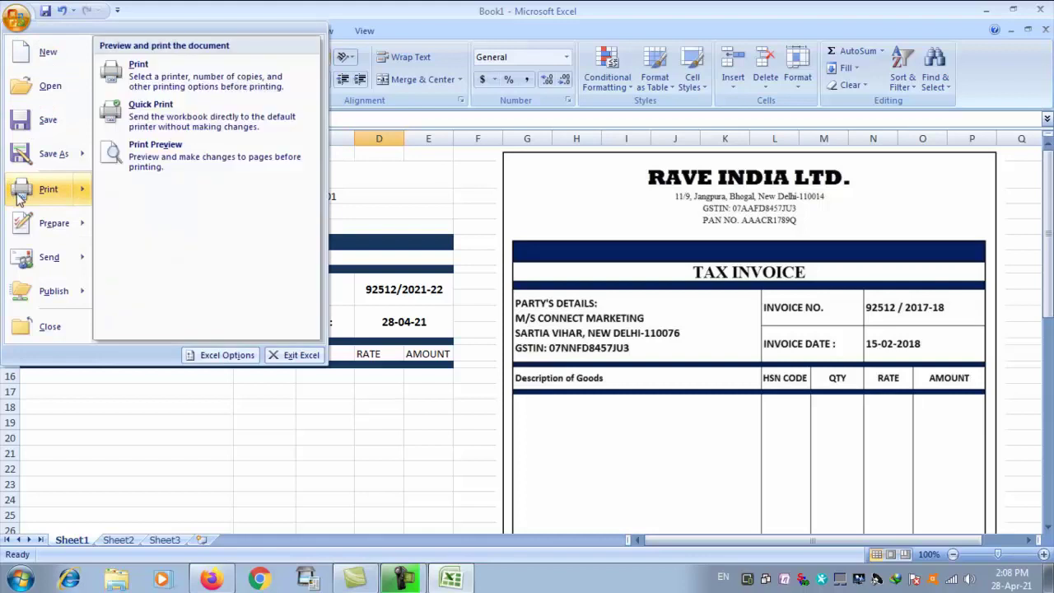
left_click(169, 162)
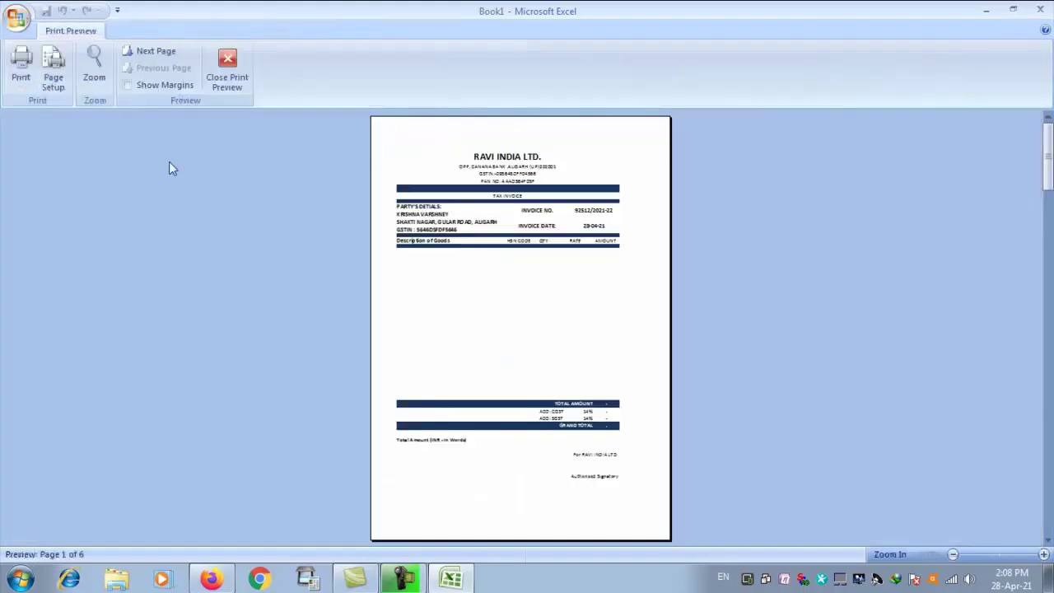
left_click(404, 192)
scroll(546, 346, "up", 1)
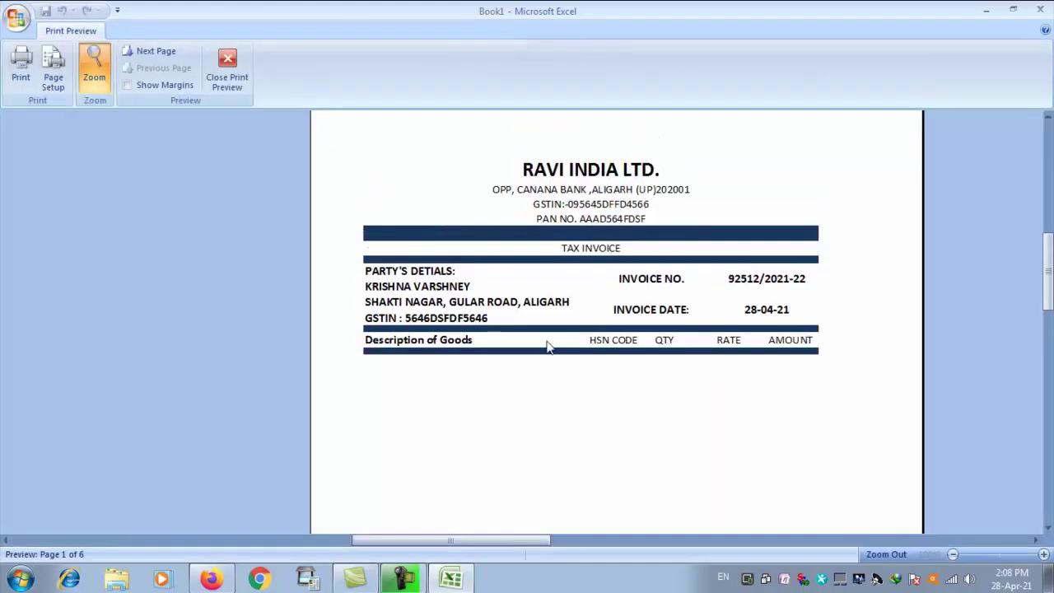
scroll(546, 346, "up", 5)
scroll(546, 346, "down", 3)
scroll(546, 342, "down", 4)
scroll(545, 341, "down", 2)
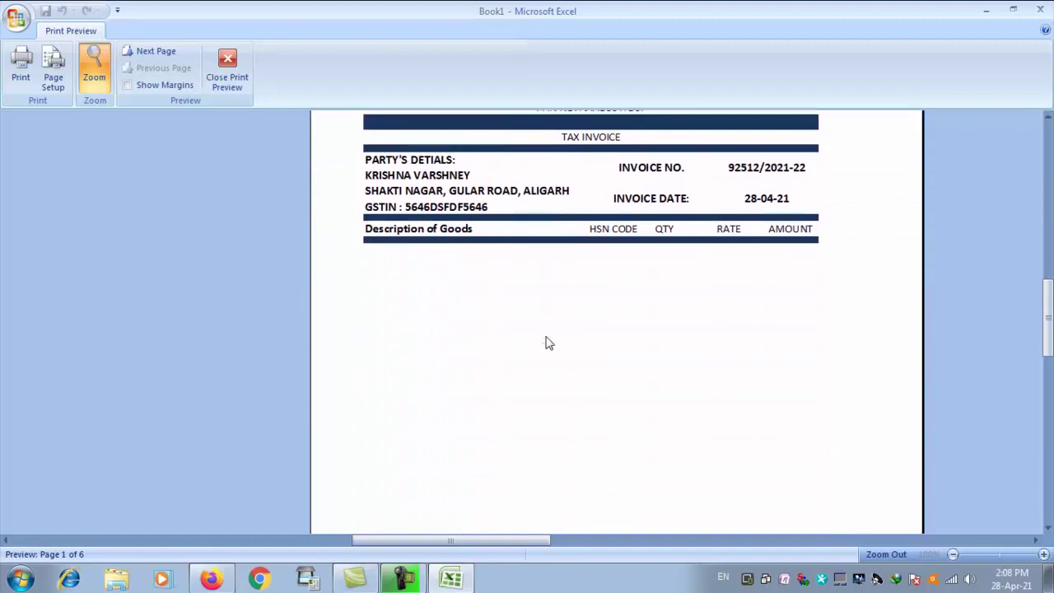
scroll(545, 341, "down", 1)
scroll(539, 338, "down", 2)
scroll(515, 317, "up", 3)
left_click(219, 80)
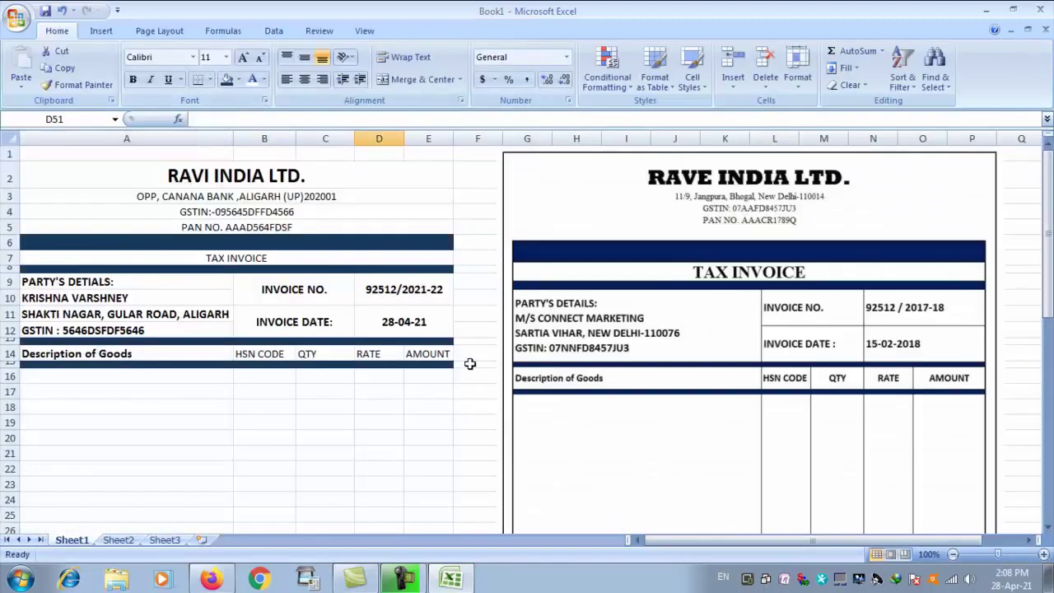
Put an outside border around the party details block A9:A12
scroll(469, 365, "down", 1)
scroll(469, 368, "down", 1)
scroll(470, 367, "up", 2)
left_click_drag(101, 283, 93, 322)
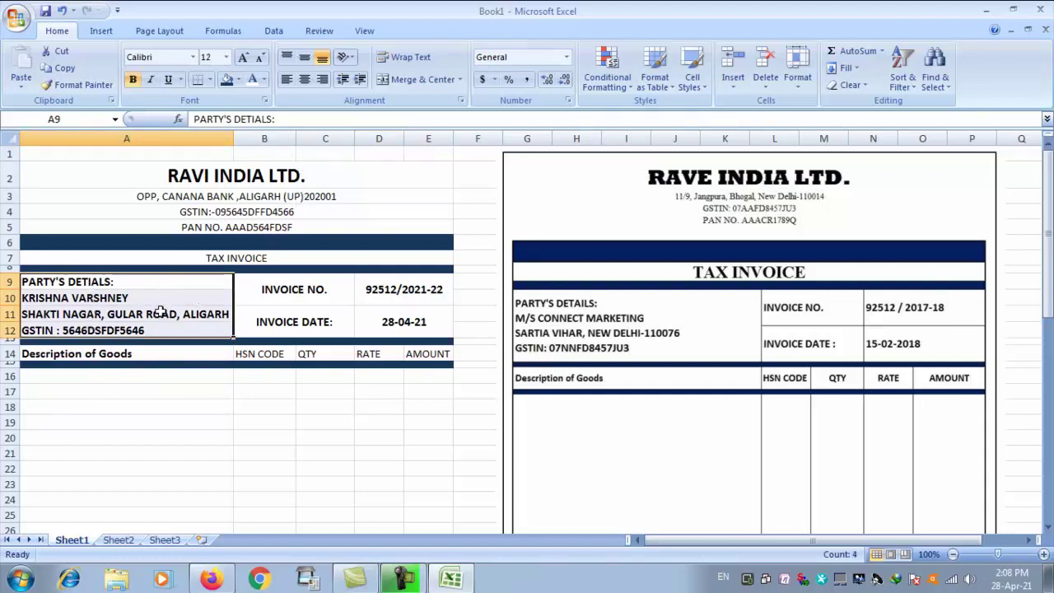
left_click(210, 79)
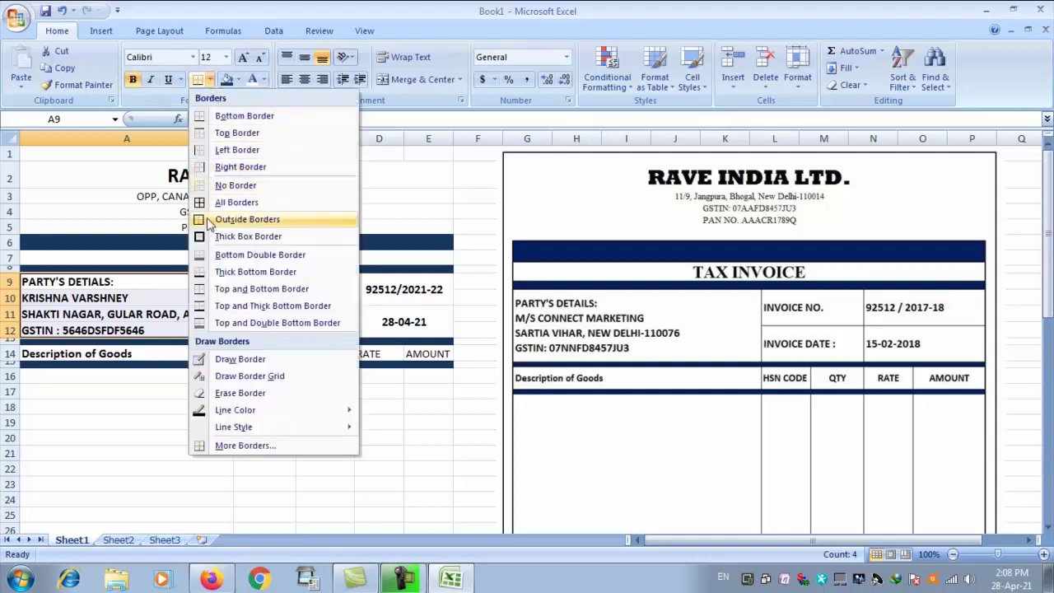
left_click(207, 221)
Apply All Borders to the invoice number and date block B9:E12
mouse_move(277, 285)
left_mouse_down()
mouse_move(278, 317)
mouse_move(387, 318)
left_mouse_up()
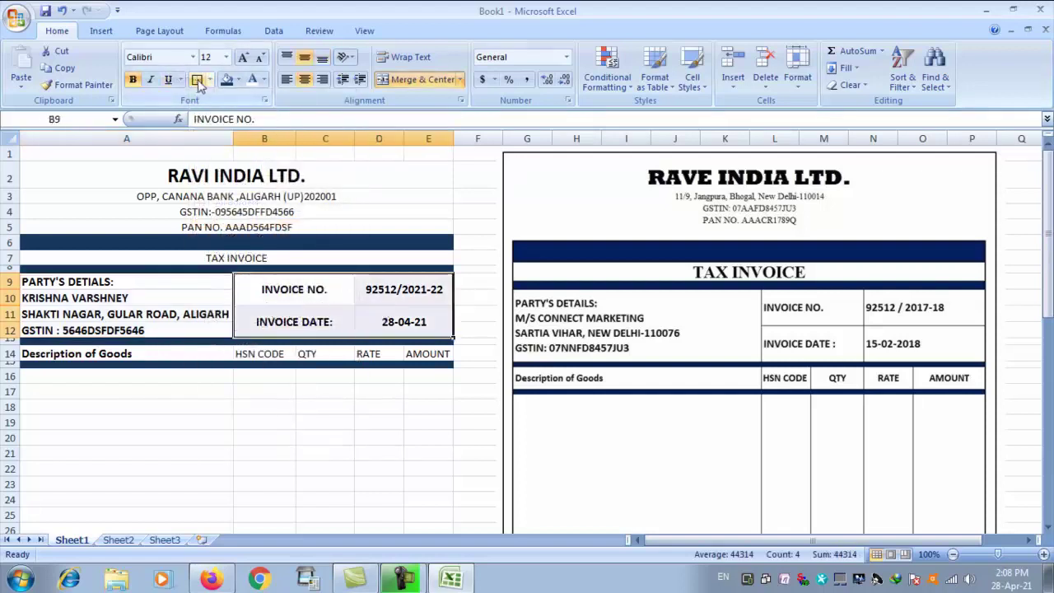
left_click(210, 79)
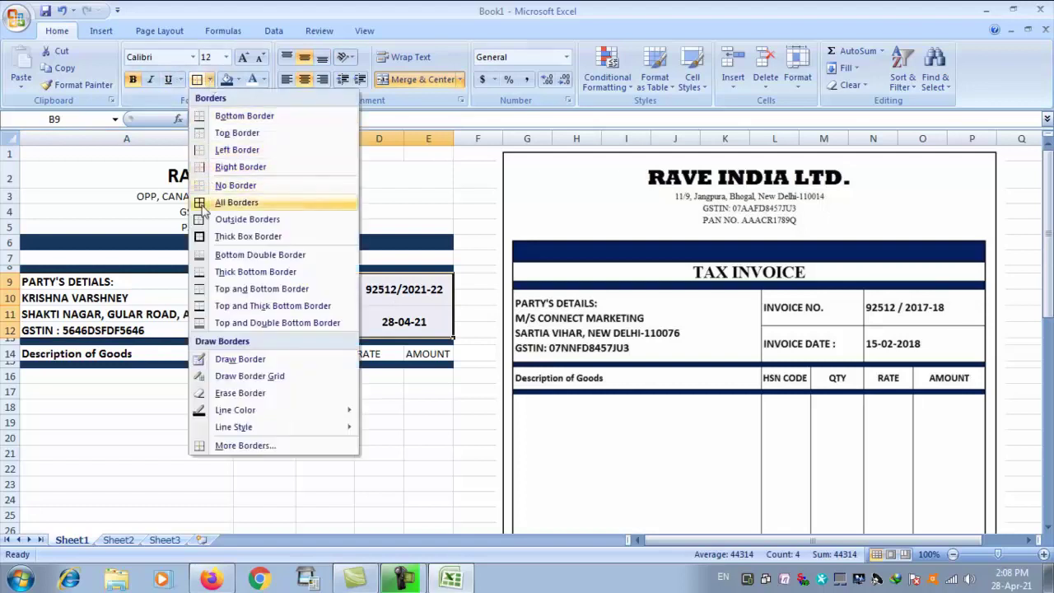
left_click(202, 206)
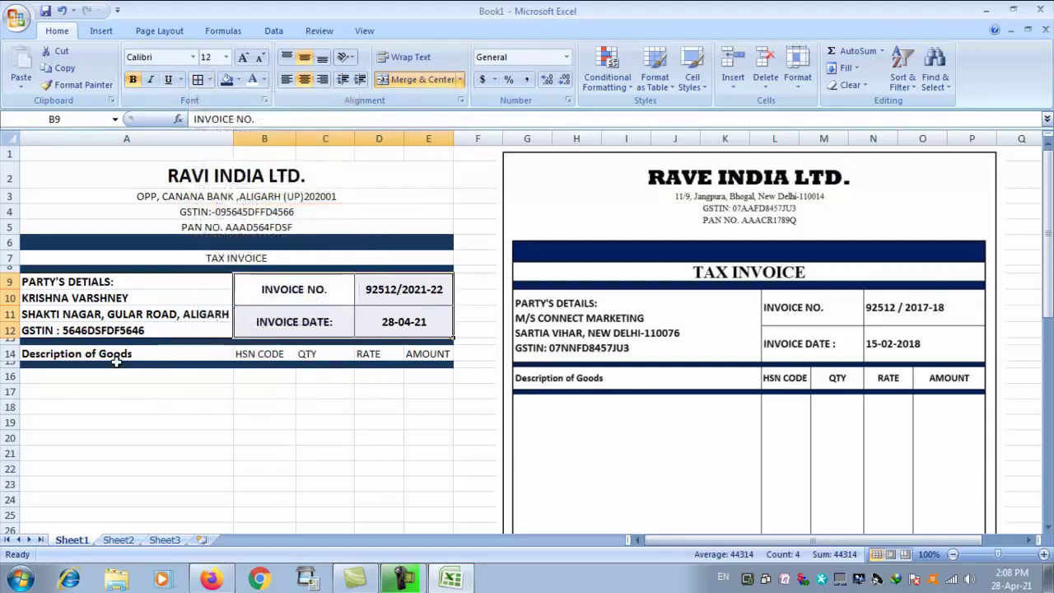
Border the column heading row A14:E14
left_click_drag(116, 356, 424, 354)
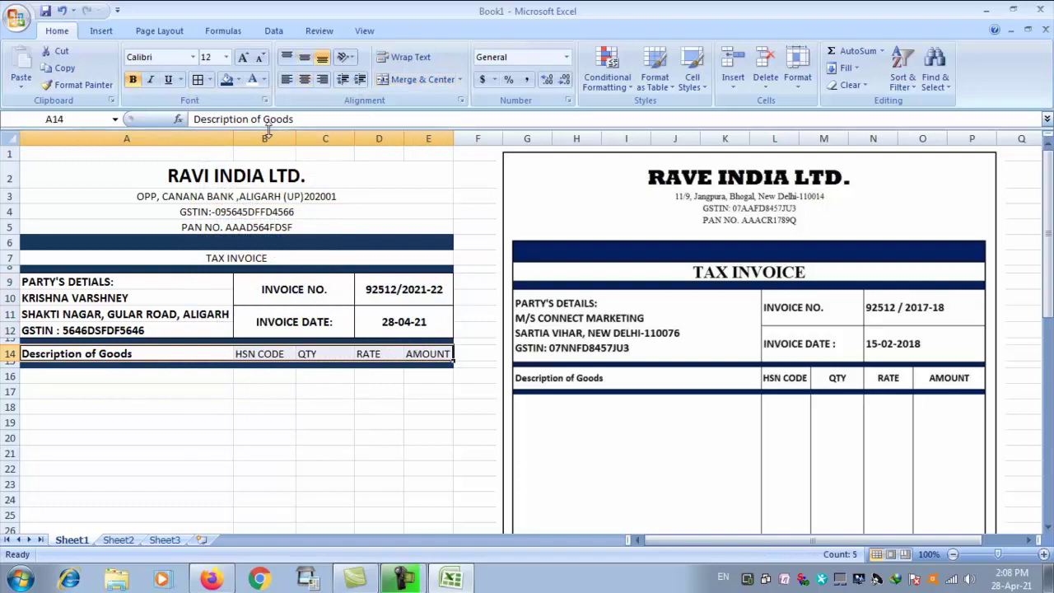
left_click(198, 79)
left_click(349, 407)
scroll(417, 429, "down", 1)
scroll(494, 395, "down", 4)
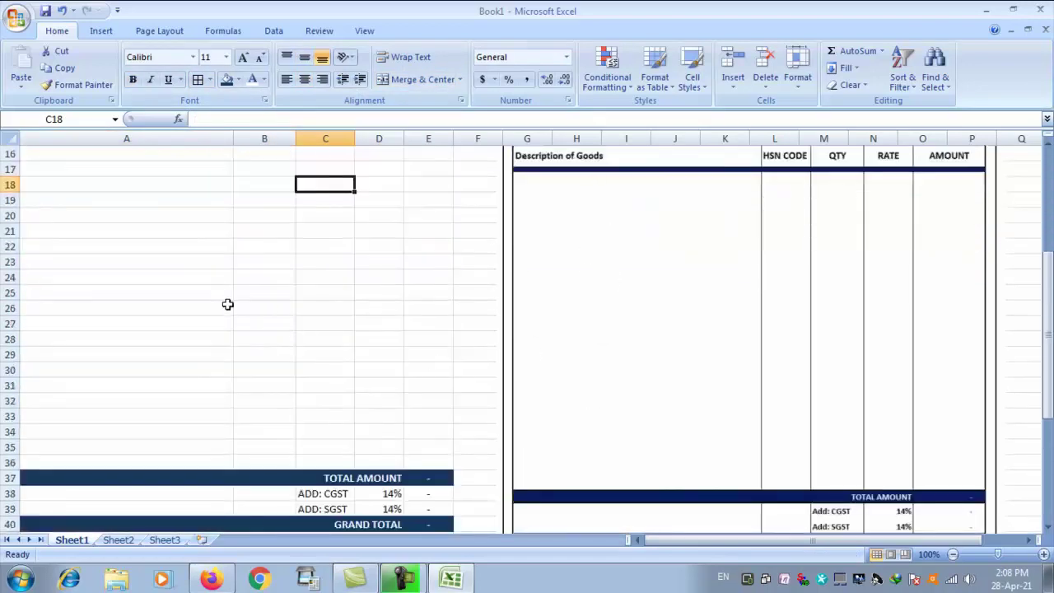
scroll(161, 278, "up", 2)
scroll(125, 404, "down", 1)
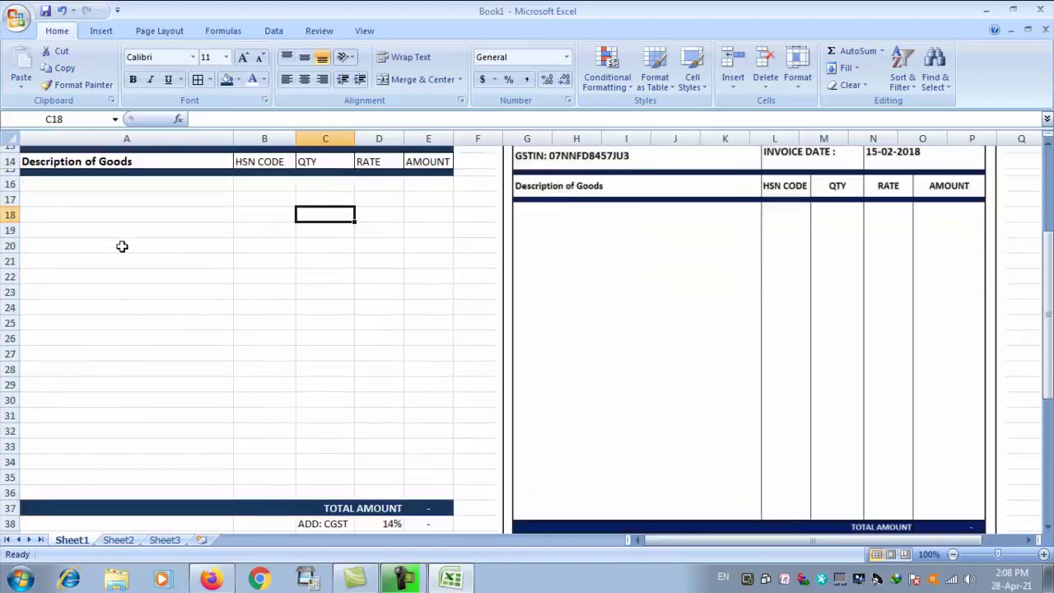
Add right-edge borders to the Description, HSN CODE, QTY, RATE and AMOUNT item columns, rows 16–36
left_click_drag(106, 183, 131, 492)
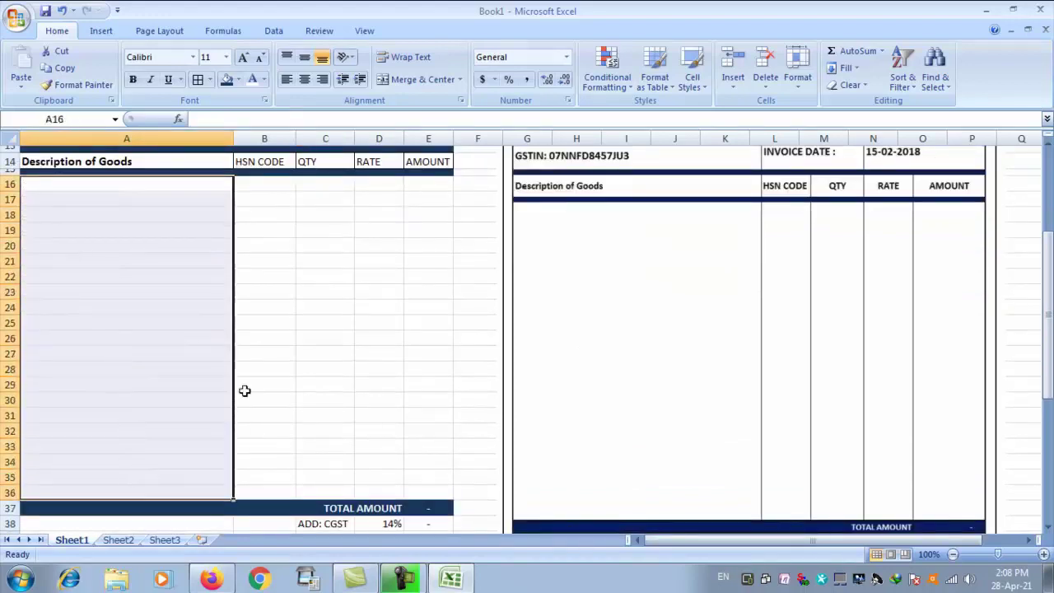
left_click(211, 79)
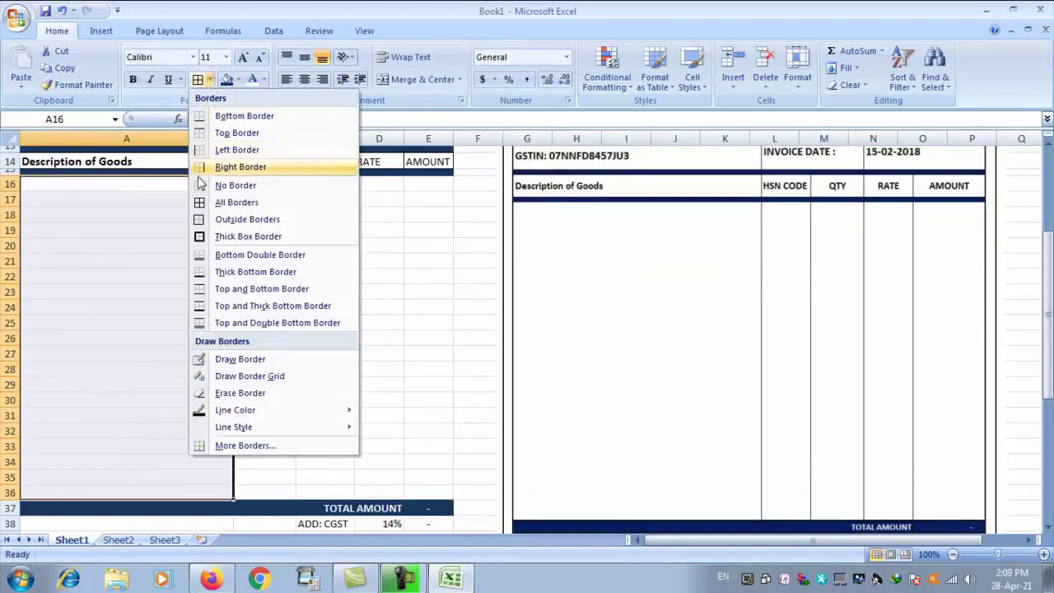
left_click(235, 165)
left_click(249, 186)
left_click_drag(249, 185, 265, 491)
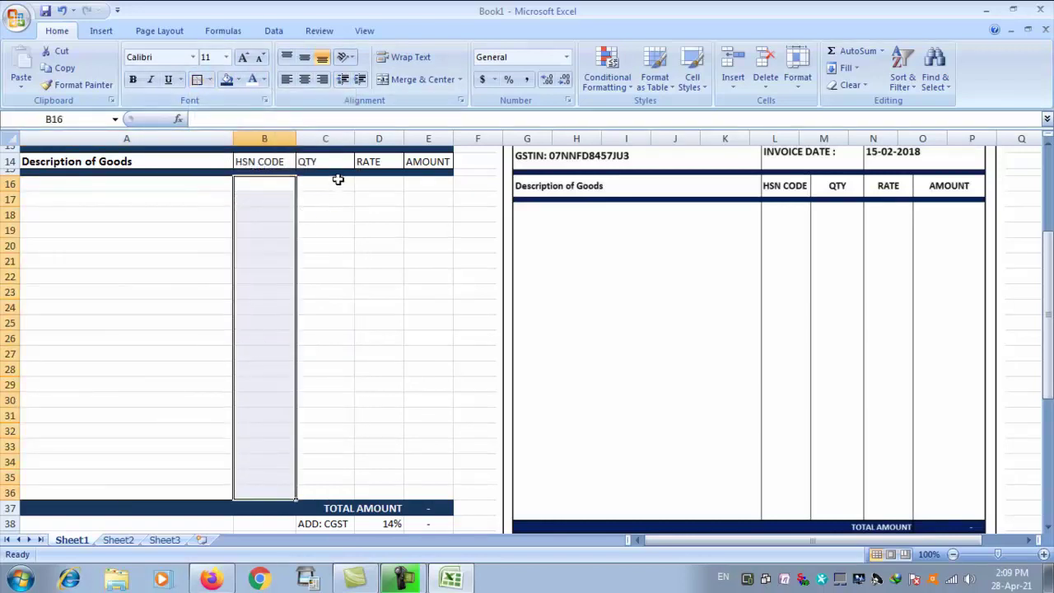
left_click_drag(333, 182, 317, 493)
left_click(197, 80)
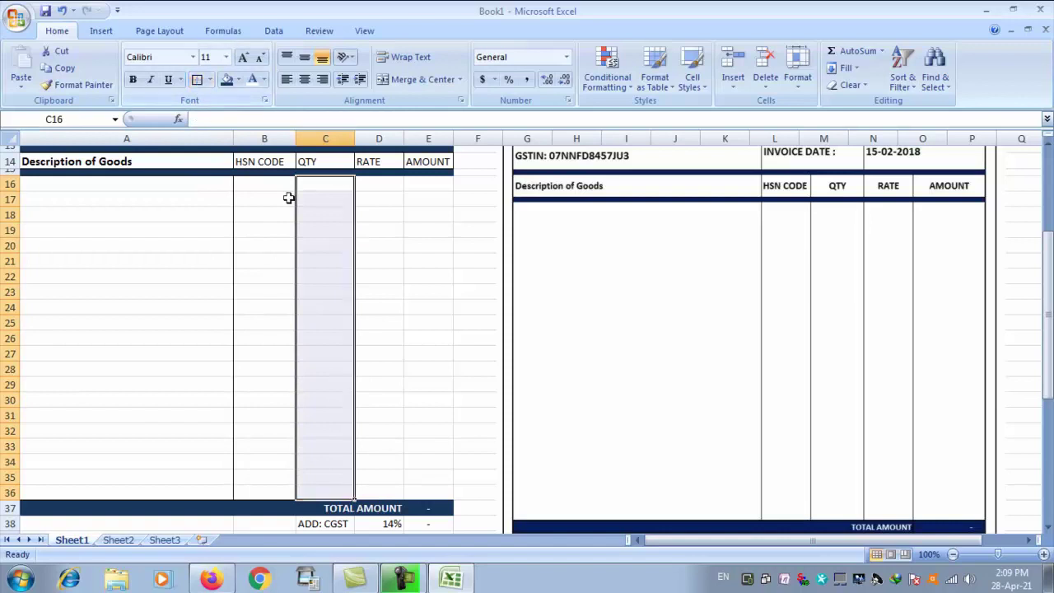
left_click_drag(381, 185, 379, 488)
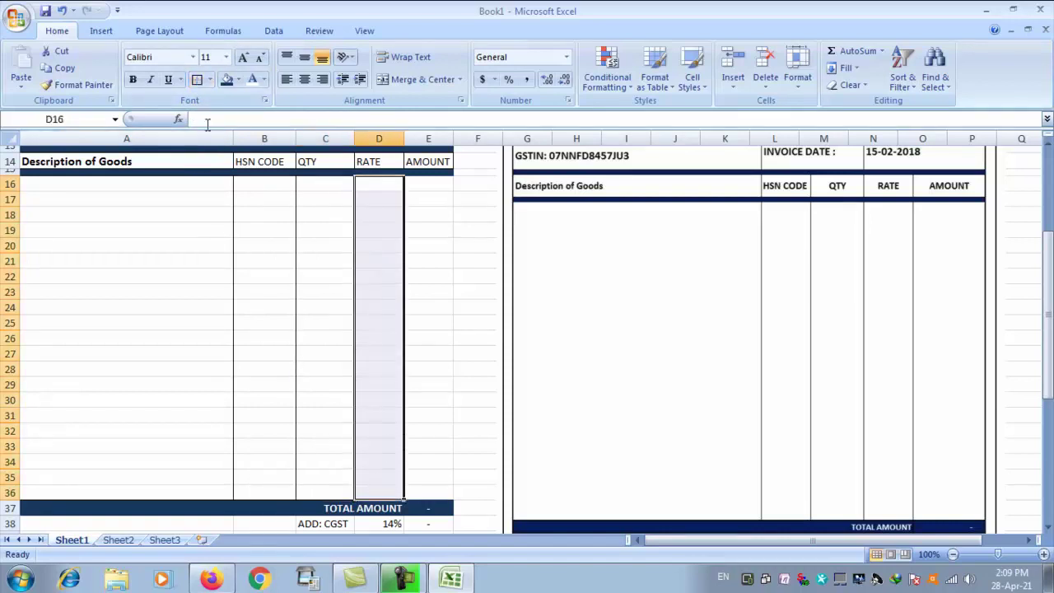
left_click(198, 78)
left_click_drag(428, 185, 425, 491)
left_click(198, 80)
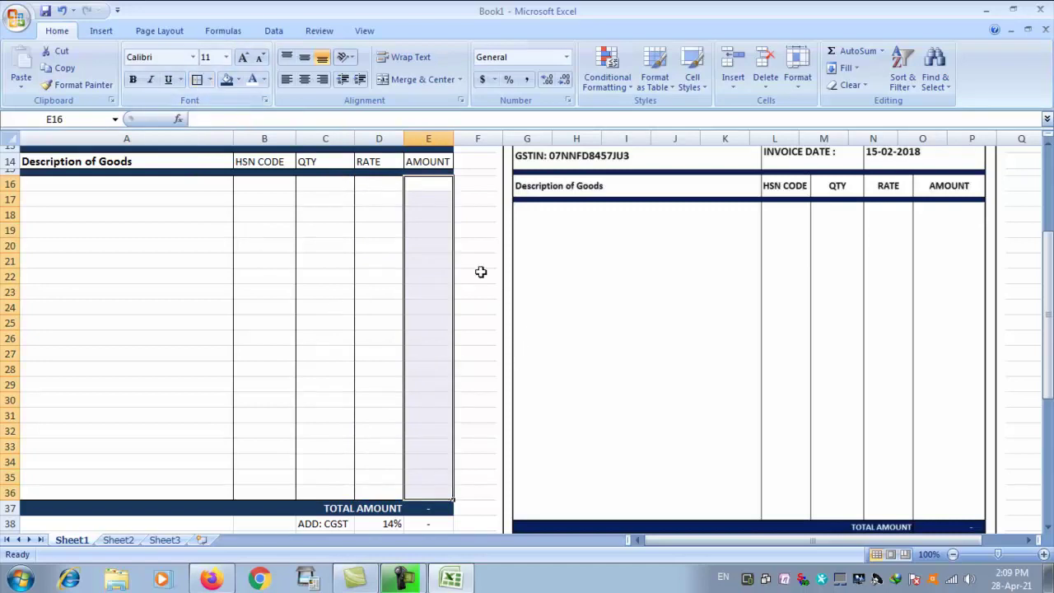
left_click(475, 260)
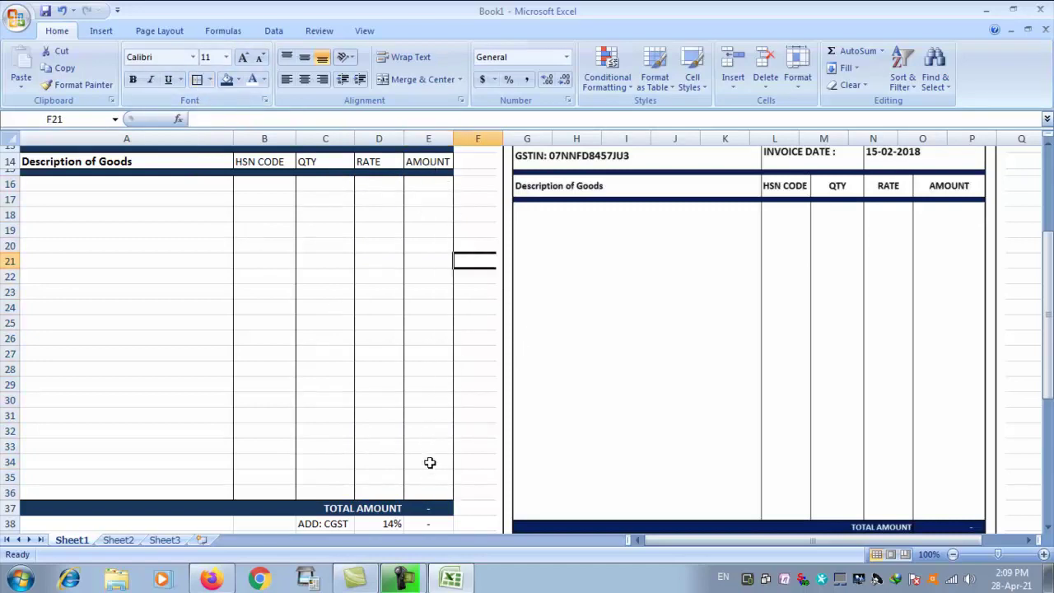
scroll(482, 310, "down", 3)
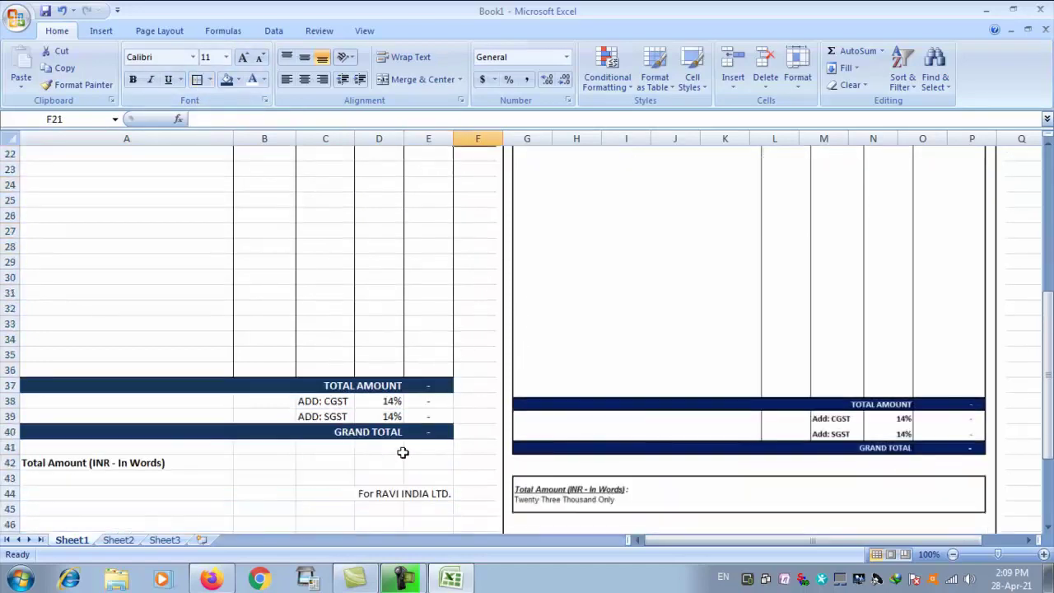
Put a border around the Total Amount in words rows A42:E43
left_click_drag(143, 400, 248, 417)
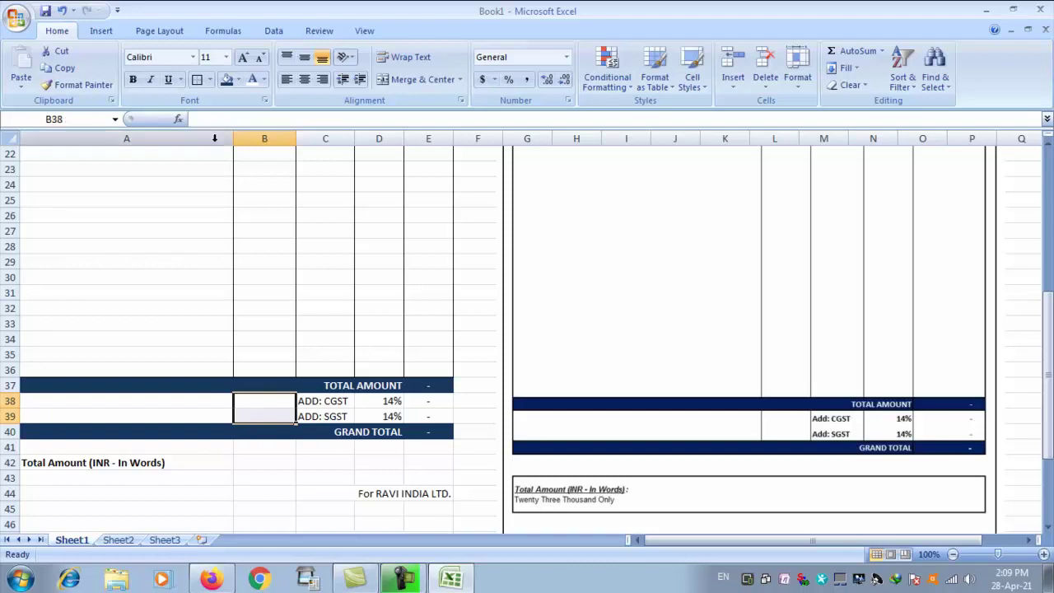
left_click_drag(306, 400, 307, 416)
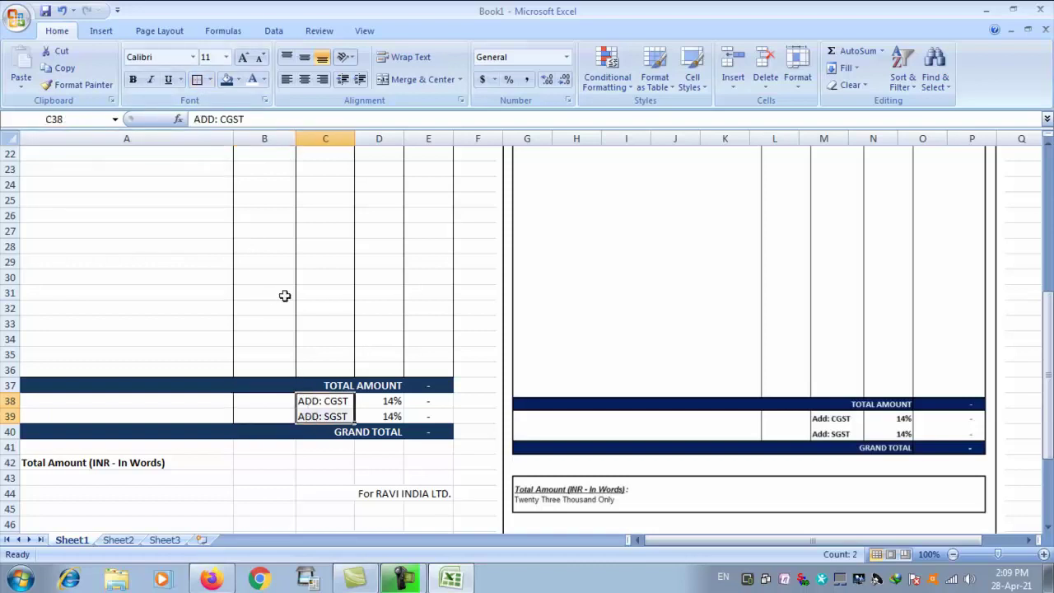
left_click_drag(366, 401, 368, 415)
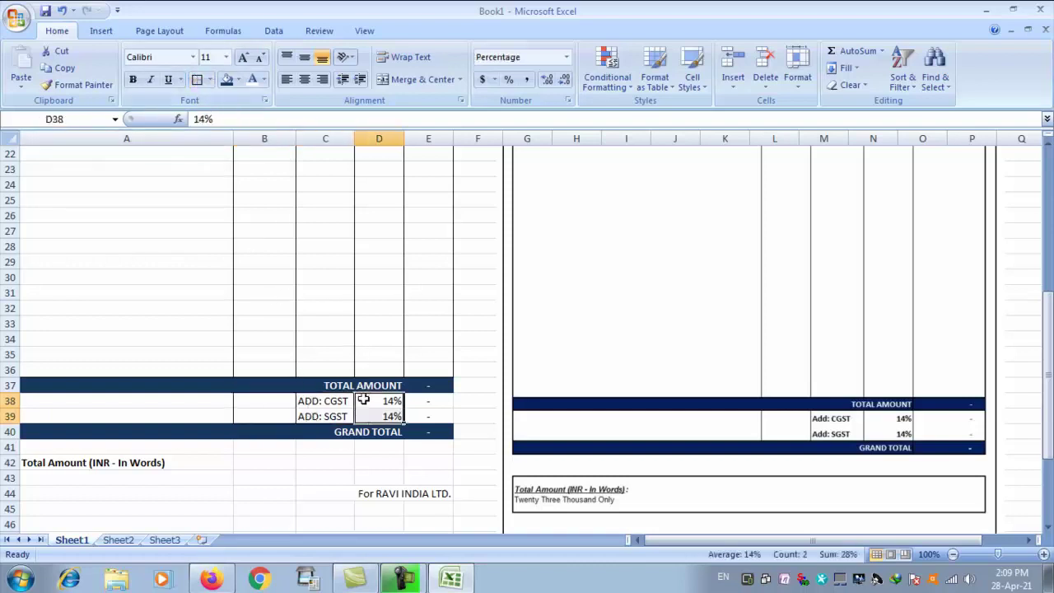
left_click_drag(428, 401, 424, 416)
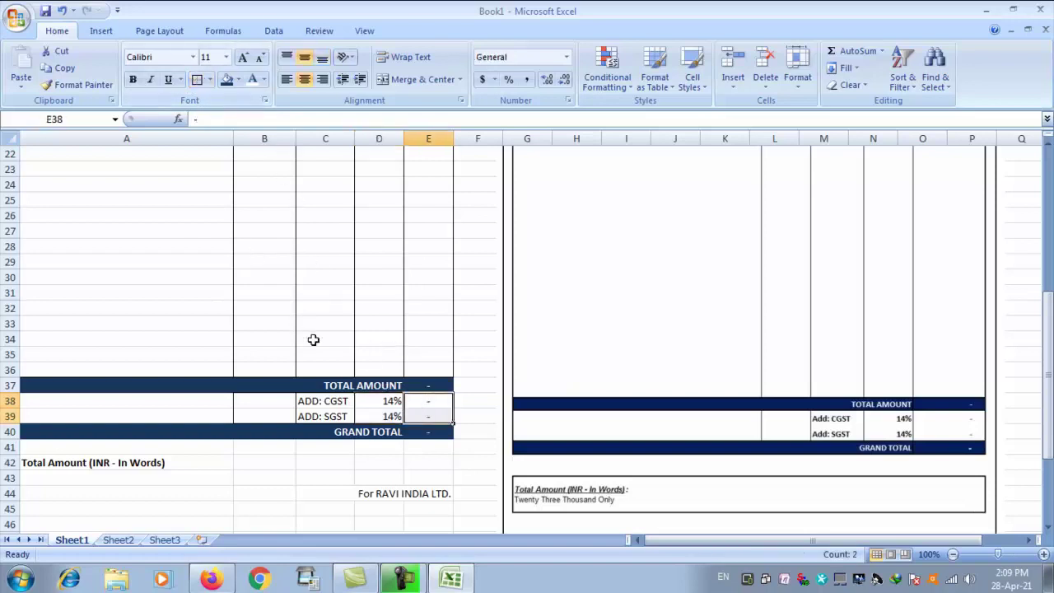
scroll(185, 362, "down", 2)
left_click_drag(92, 365, 428, 381)
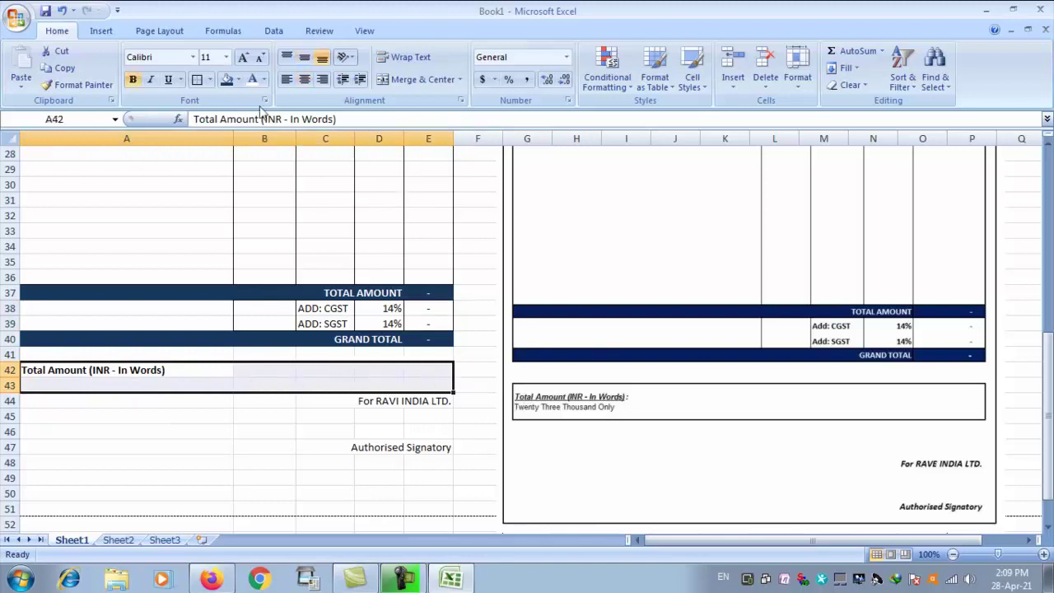
left_click(197, 80)
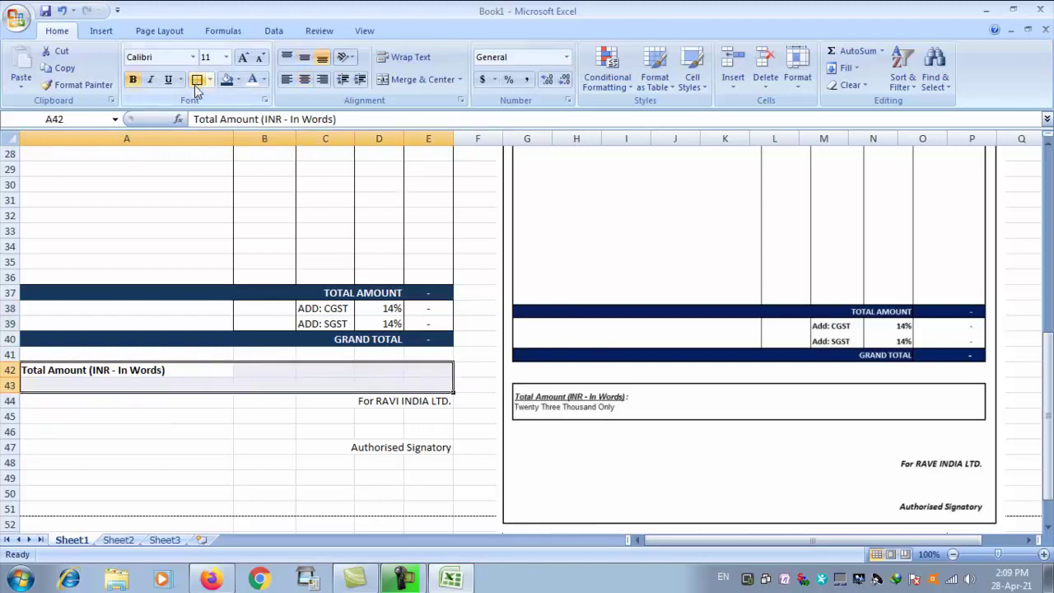
left_click(444, 418)
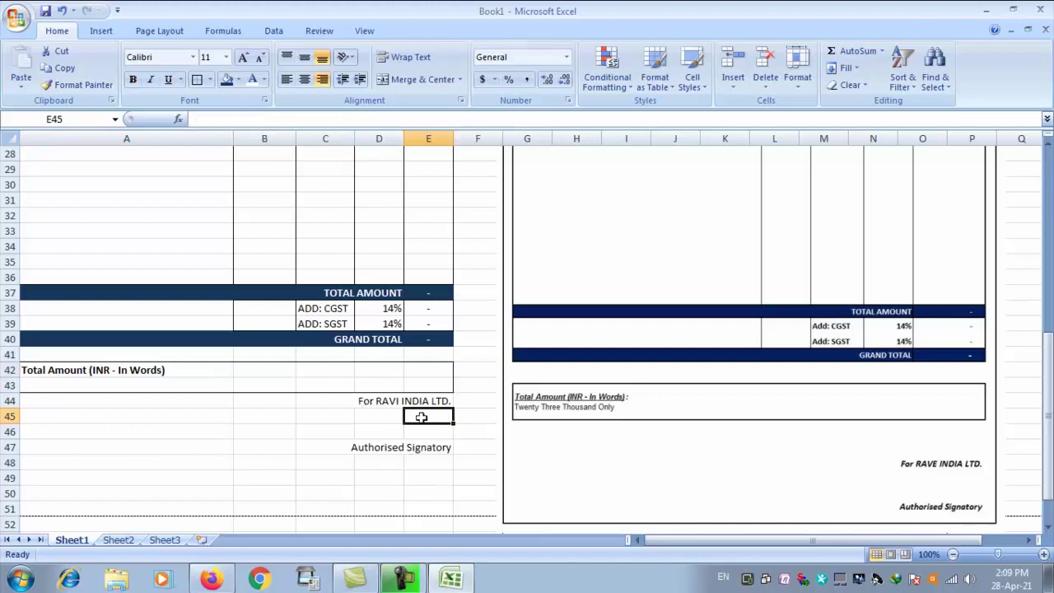
Move the reference invoice picture further to the right
scroll(428, 370, "up", 4)
scroll(437, 319, "up", 5)
left_click_drag(532, 275, 642, 277)
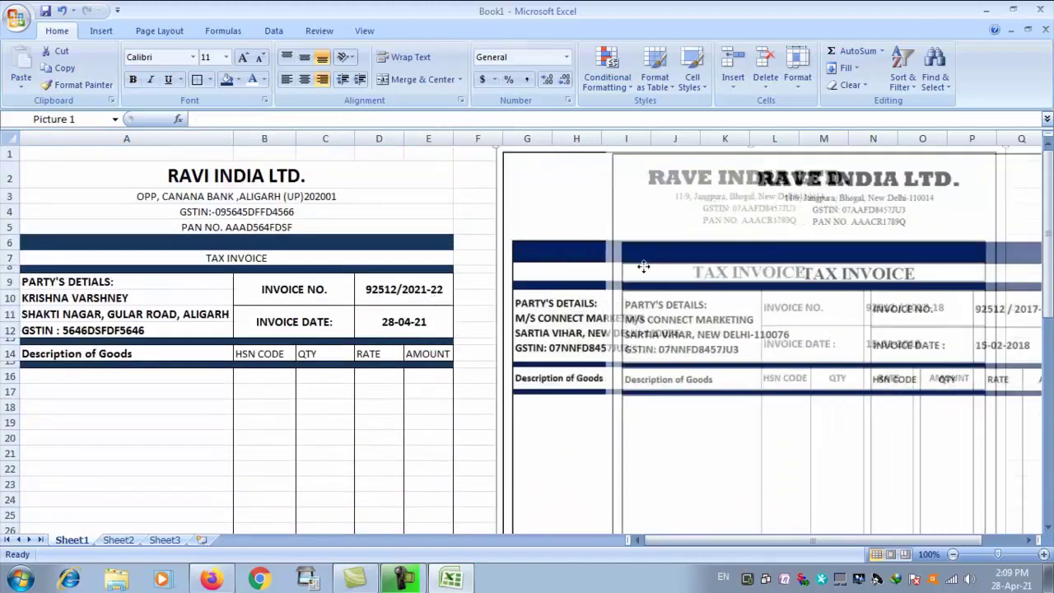
left_click(546, 285)
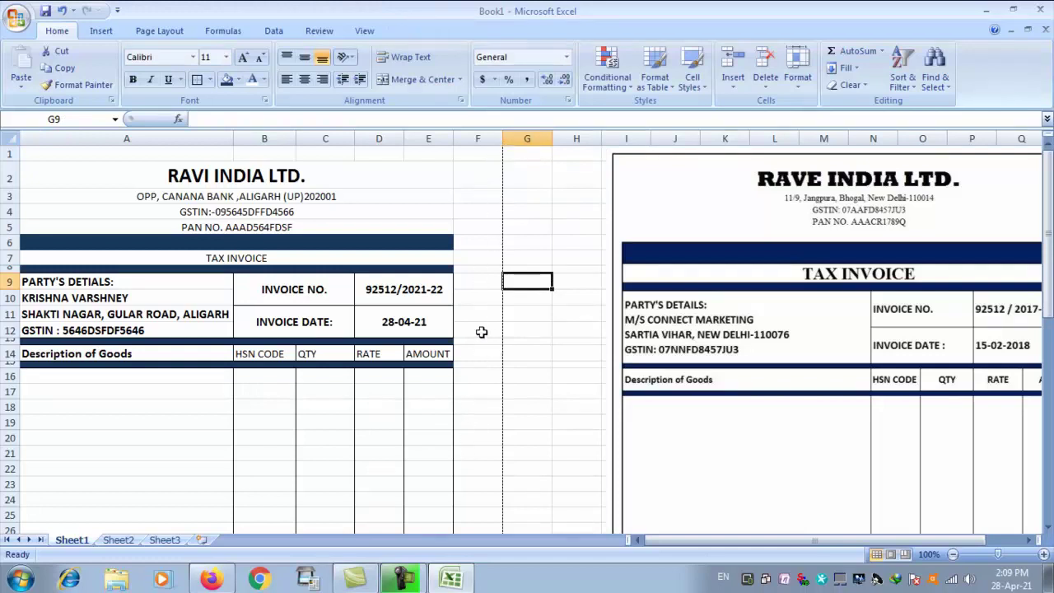
Widen the RATE and AMOUNT columns
left_click_drag(404, 139, 476, 138)
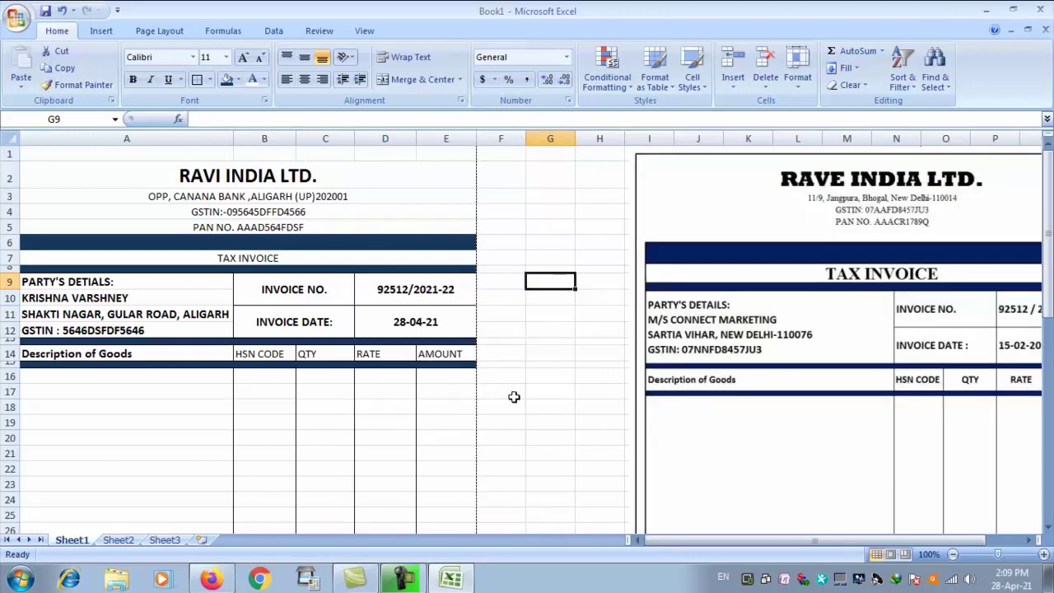
scroll(520, 395, "down", 2)
scroll(519, 396, "down", 5)
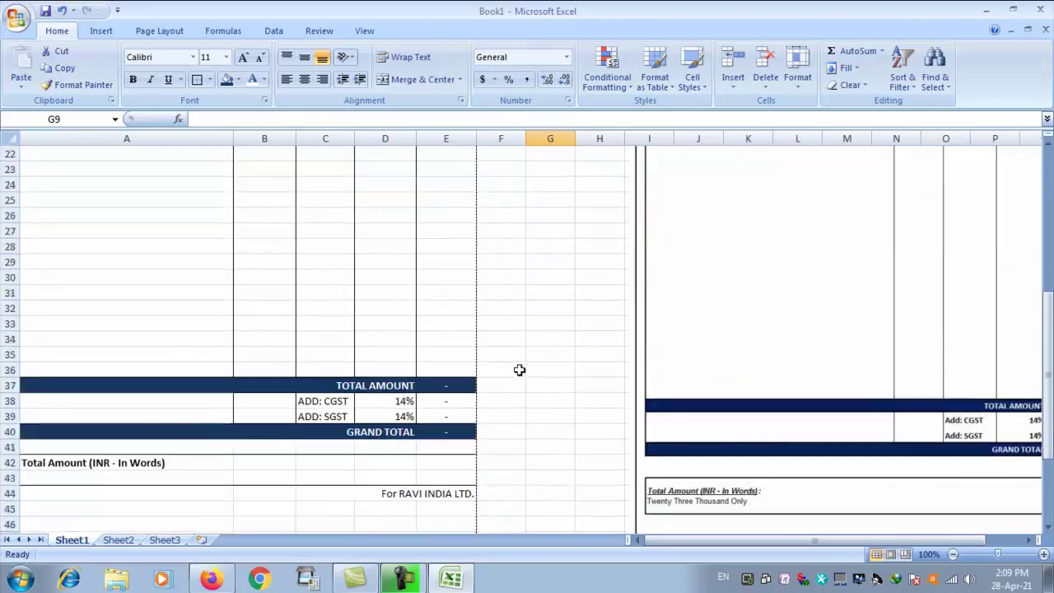
Review the whole invoice in Print Preview, then close it
left_click(15, 17)
mouse_move(33, 188)
left_click(150, 162)
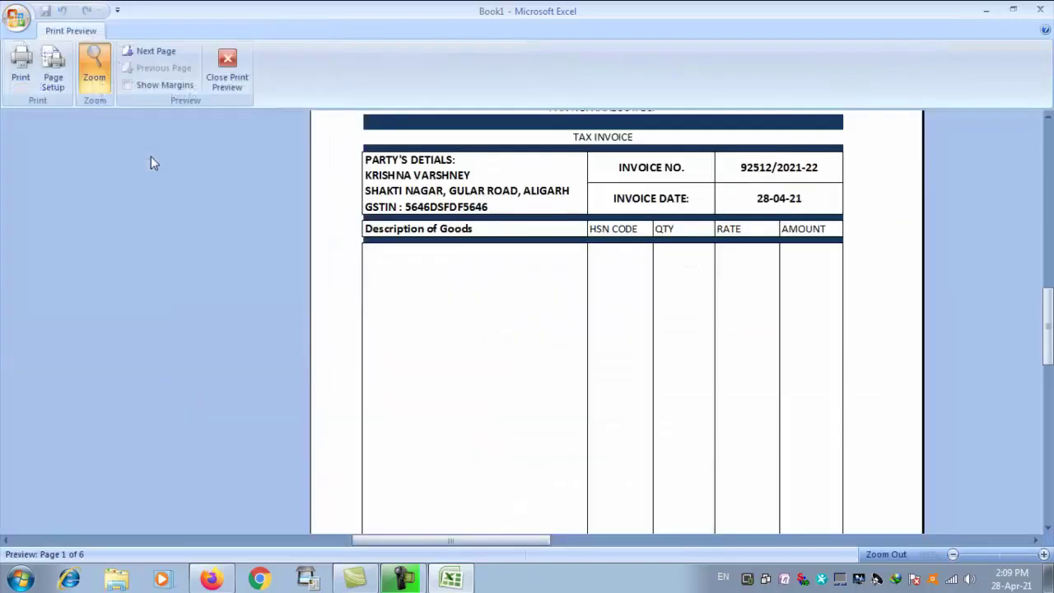
scroll(492, 266, "up", 3)
scroll(491, 266, "down", 1)
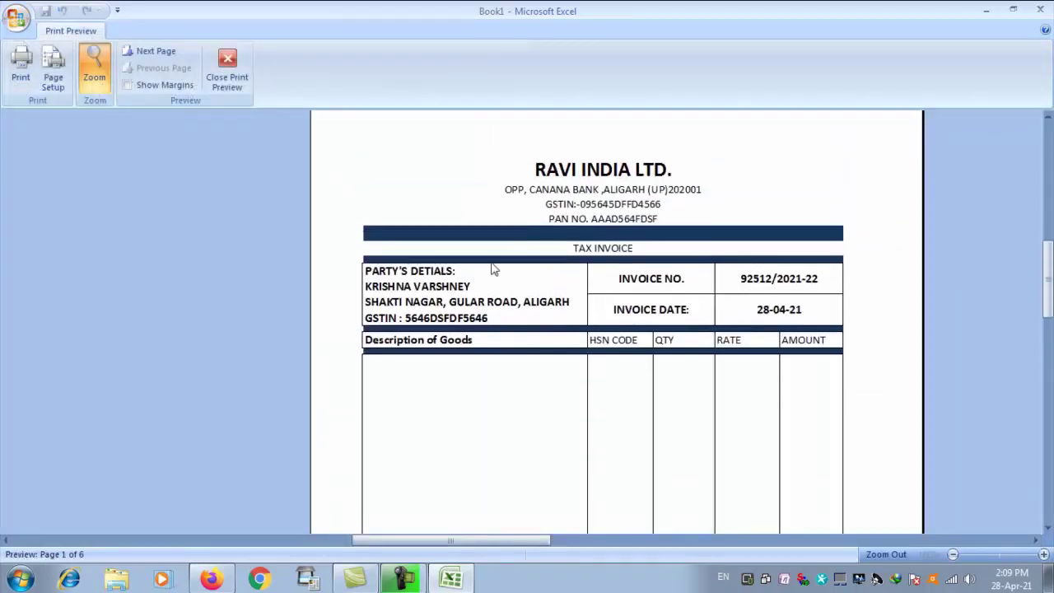
scroll(492, 268, "down", 1)
scroll(492, 267, "down", 1)
scroll(492, 267, "down", 1)
scroll(492, 267, "down", 1)
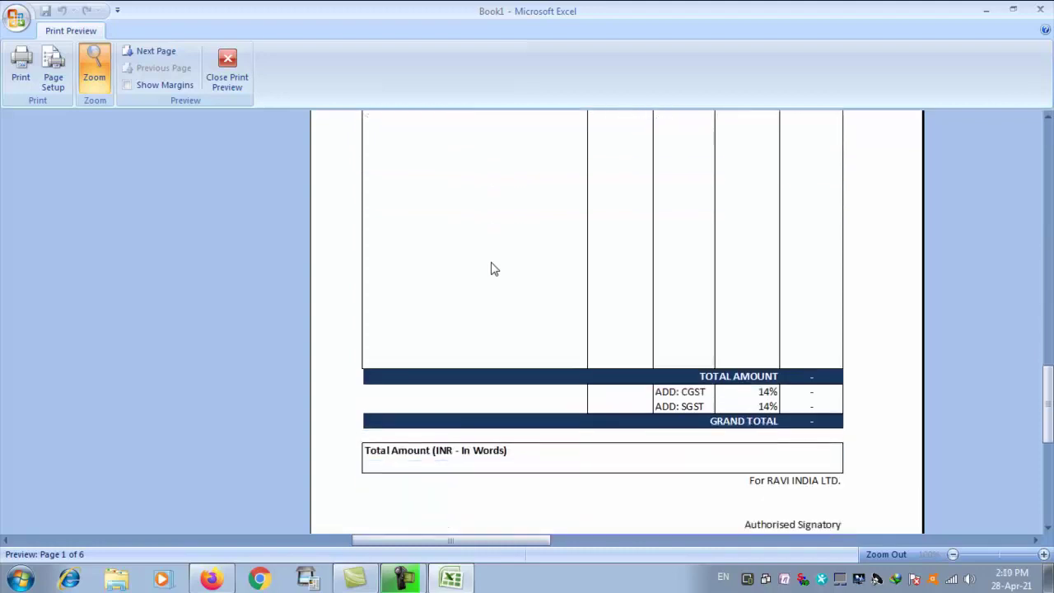
scroll(492, 268, "down", 1)
scroll(503, 313, "down", 1)
scroll(787, 442, "up", 1)
scroll(752, 277, "up", 2)
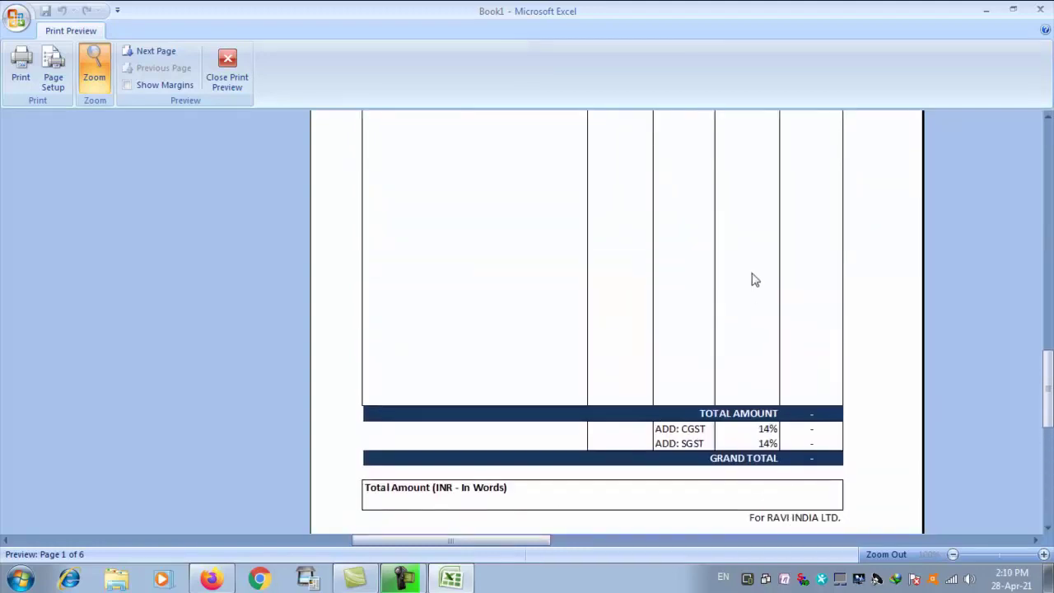
scroll(720, 255, "up", 2)
left_click(226, 67)
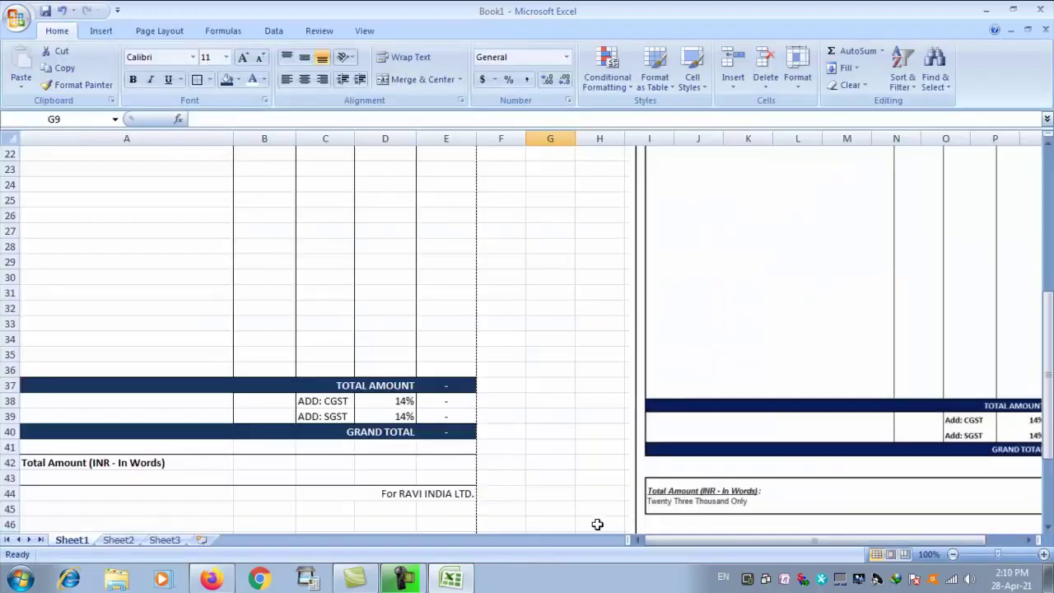
Apply a Thick Box Border to the invoice range A2:E46
left_click_drag(663, 540, 790, 543)
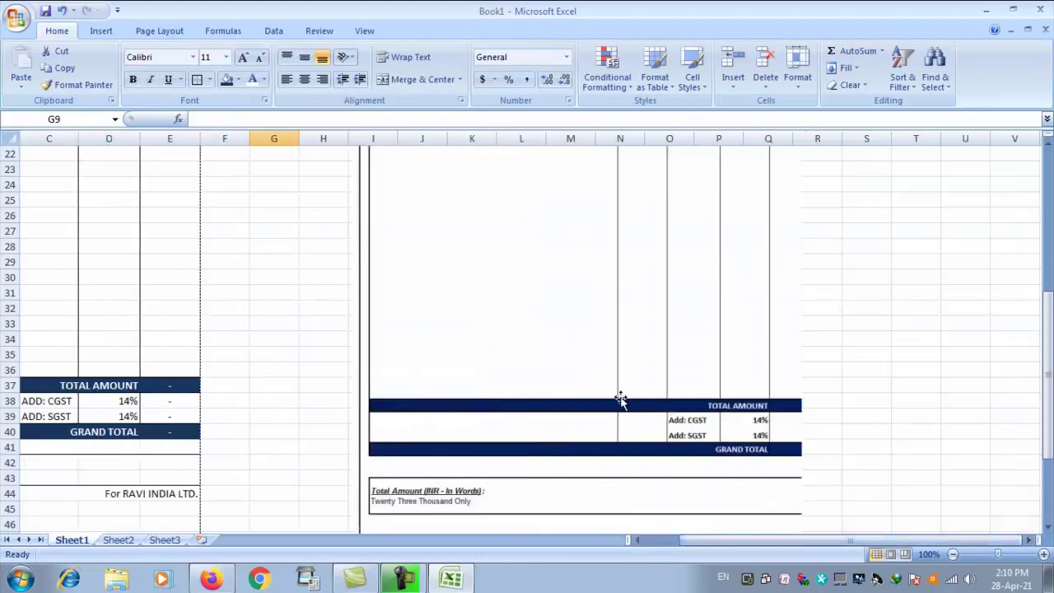
left_click(656, 386)
scroll(840, 377, "up", 6)
scroll(839, 346, "up", 1)
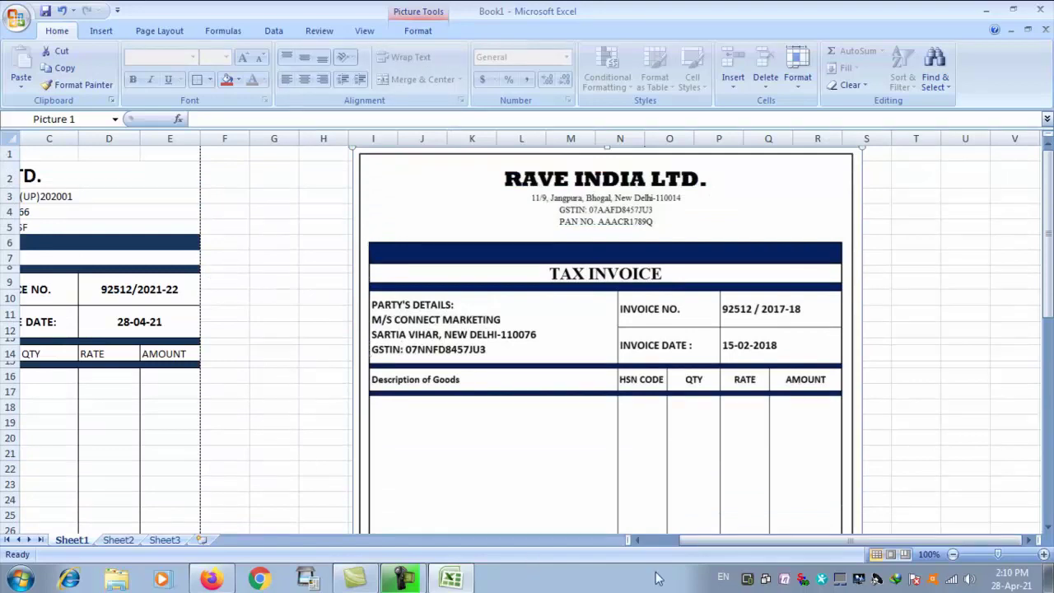
left_click_drag(724, 541, 591, 541)
left_click(198, 175)
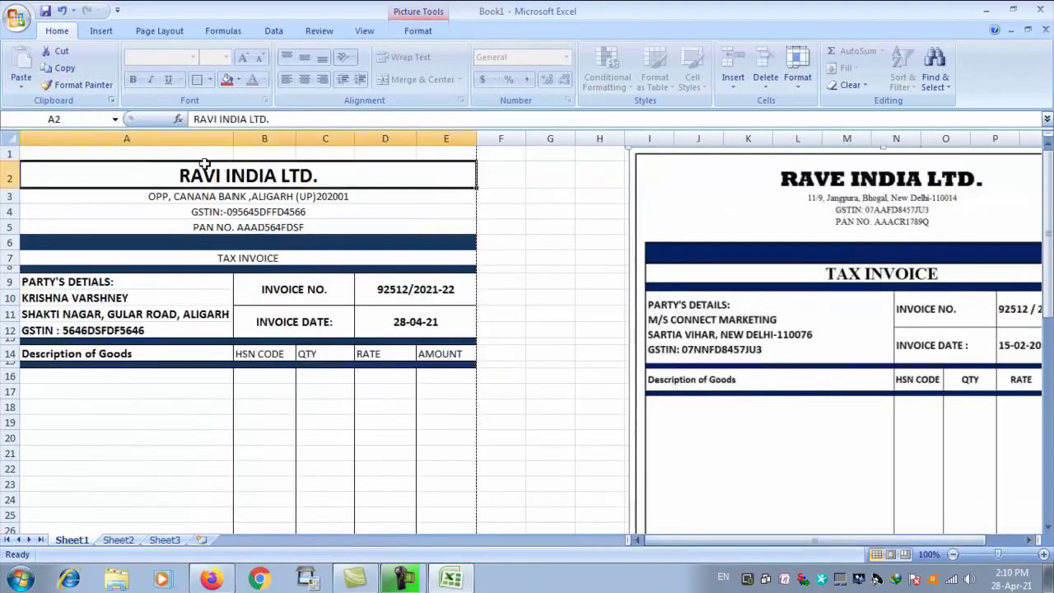
mouse_move(197, 175)
left_mouse_down()
mouse_move(175, 585)
mouse_move(176, 517)
left_mouse_up()
left_click(210, 79)
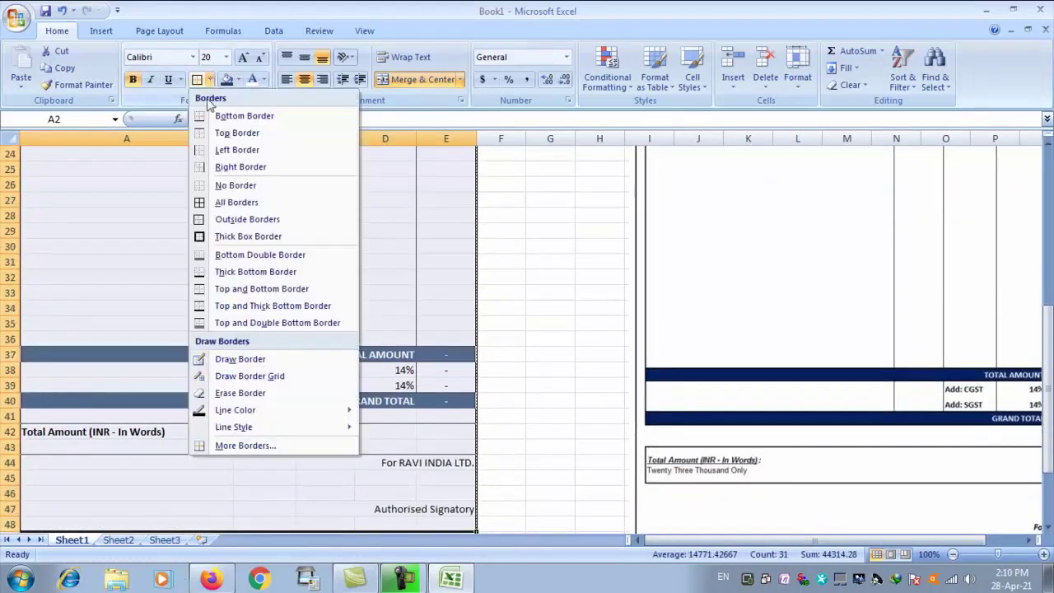
left_click(210, 237)
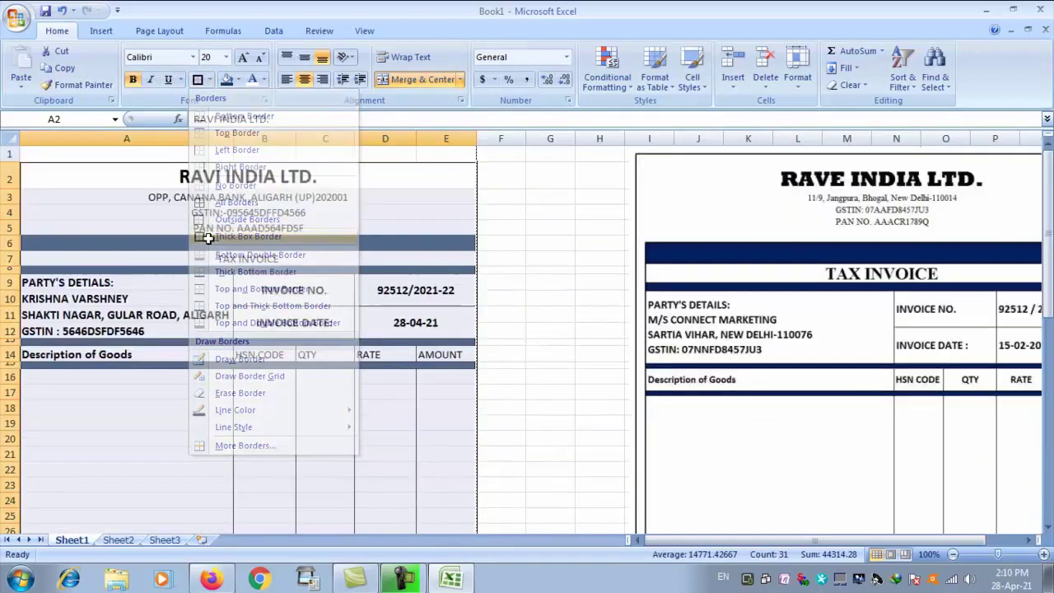
left_click(594, 319)
left_click(17, 16)
mouse_move(80, 189)
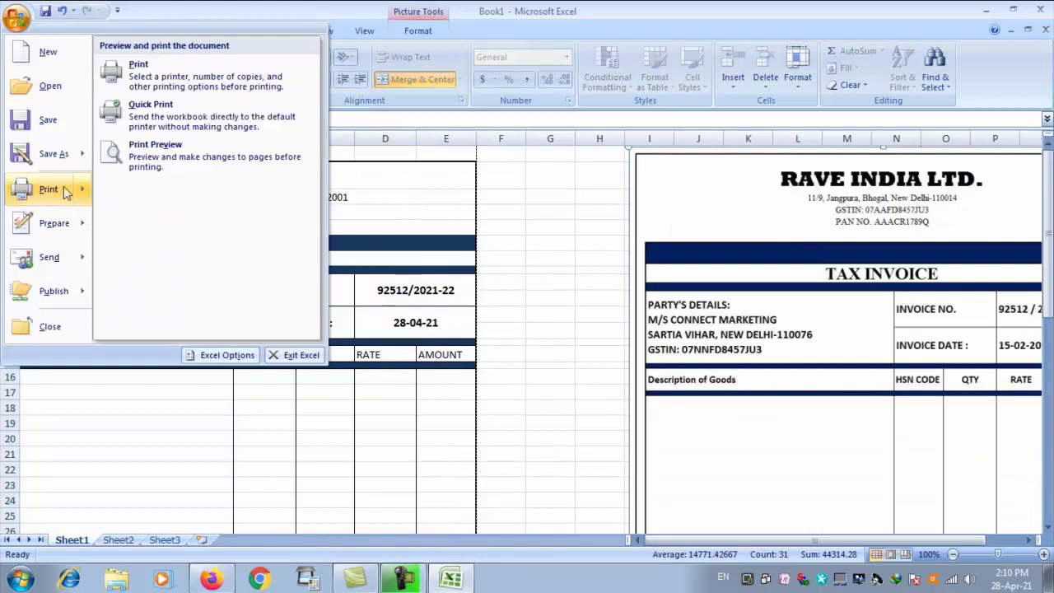
left_click(156, 148)
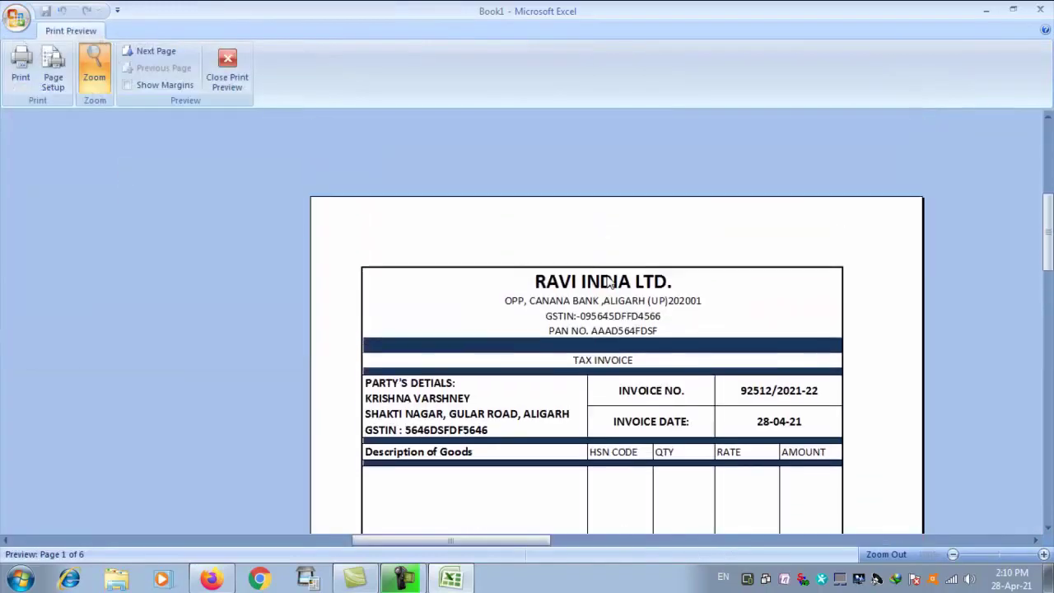
scroll(610, 282, "down", 1)
scroll(610, 282, "down", 1)
scroll(610, 282, "down", 1)
scroll(610, 283, "down", 1)
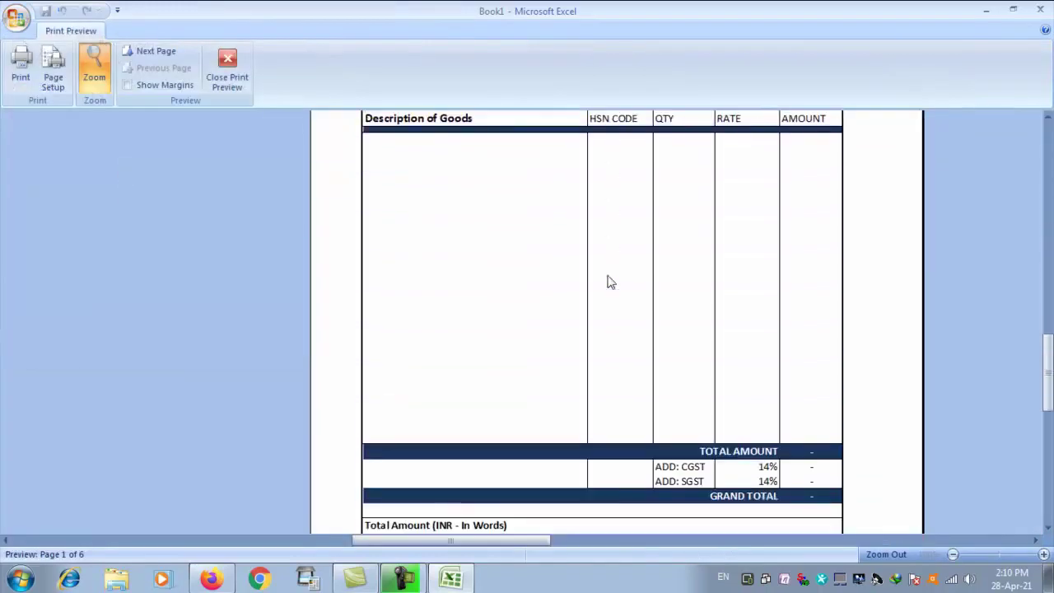
scroll(610, 283, "down", 1)
scroll(610, 282, "down", 1)
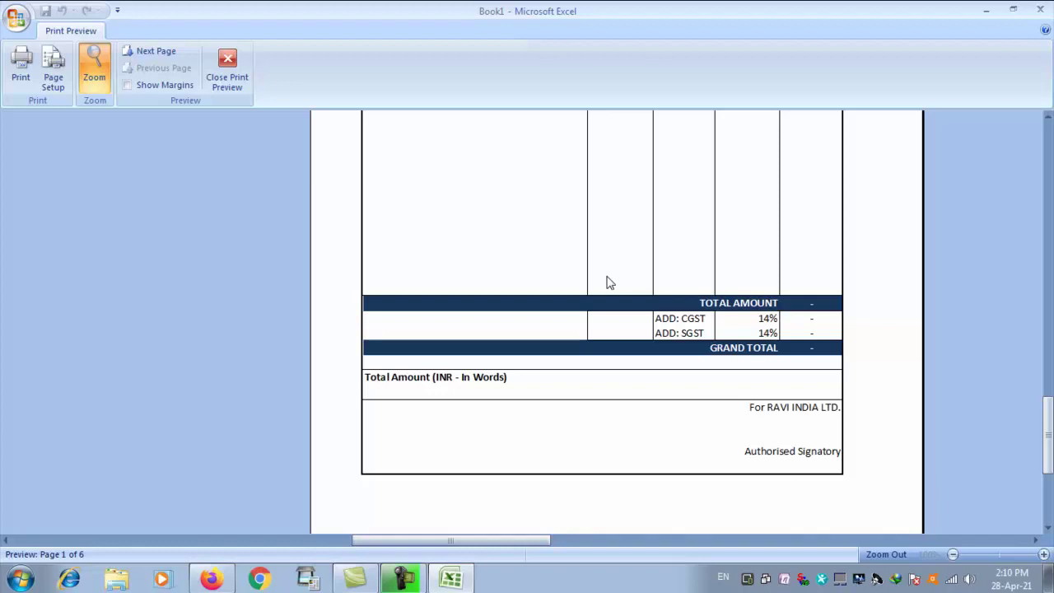
scroll(609, 282, "up", 2)
scroll(609, 282, "up", 3)
scroll(609, 283, "up", 1)
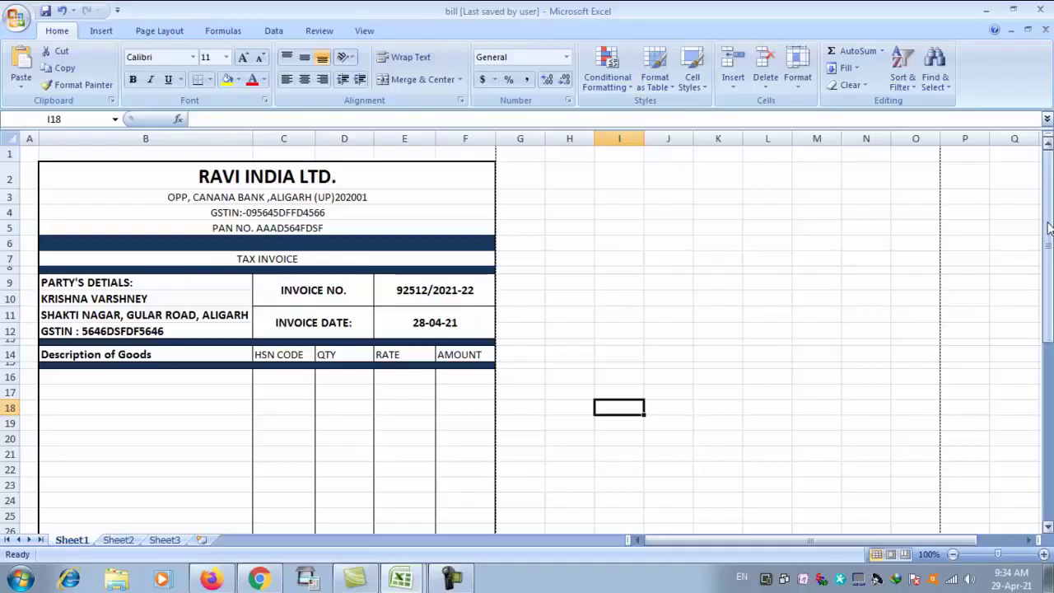
left_click_drag(1048, 226, 1046, 376)
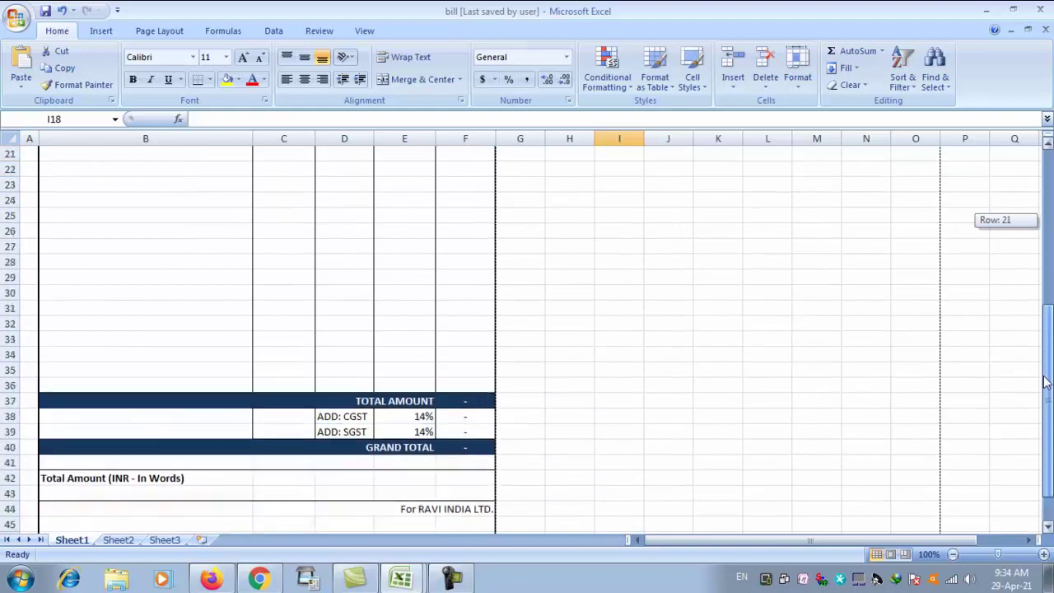
left_click_drag(1046, 376, 1049, 194)
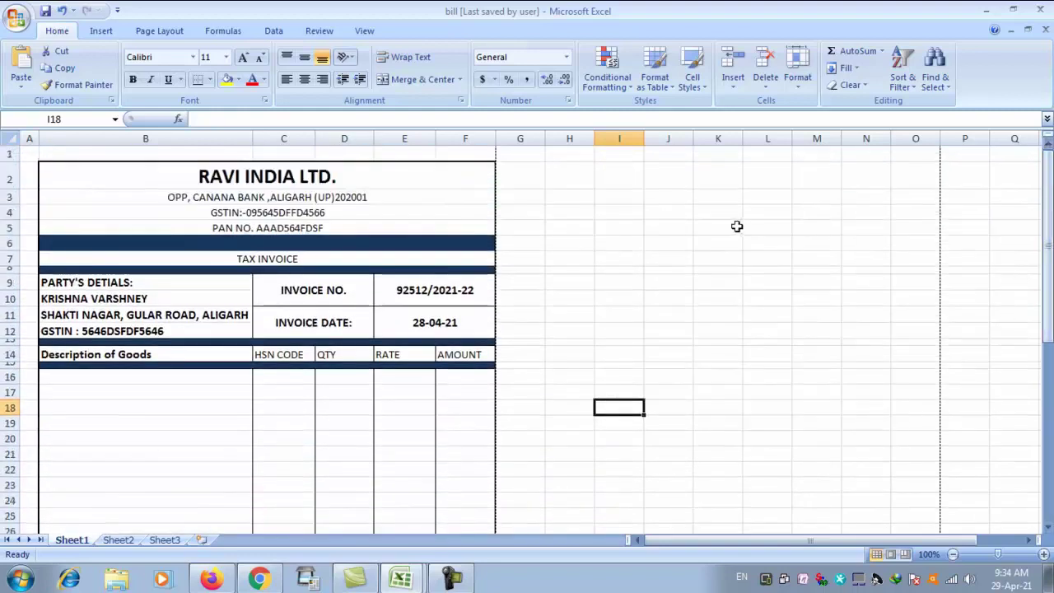
left_click(16, 19)
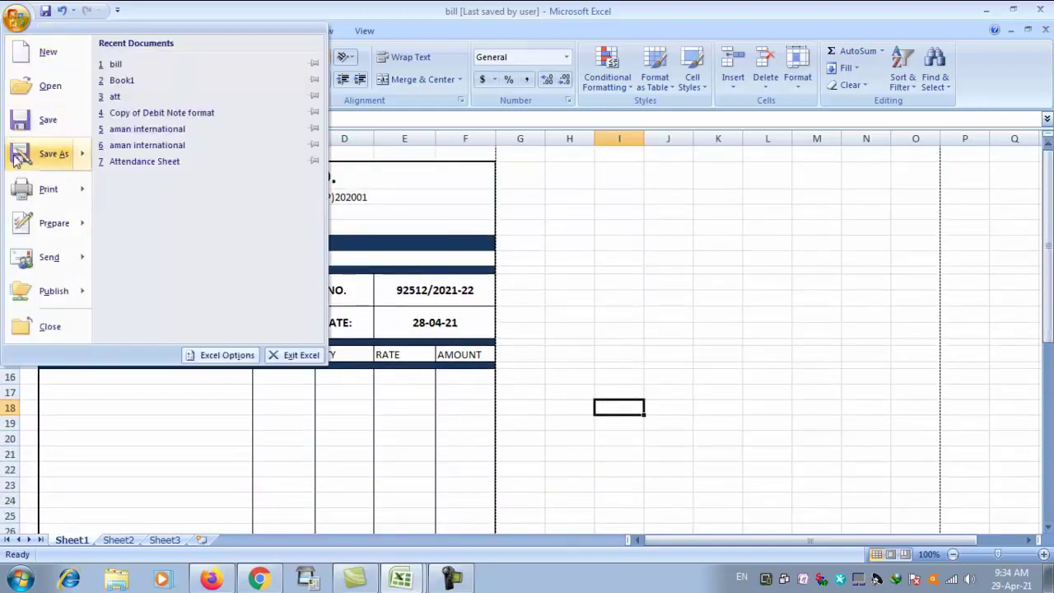
mouse_move(15, 194)
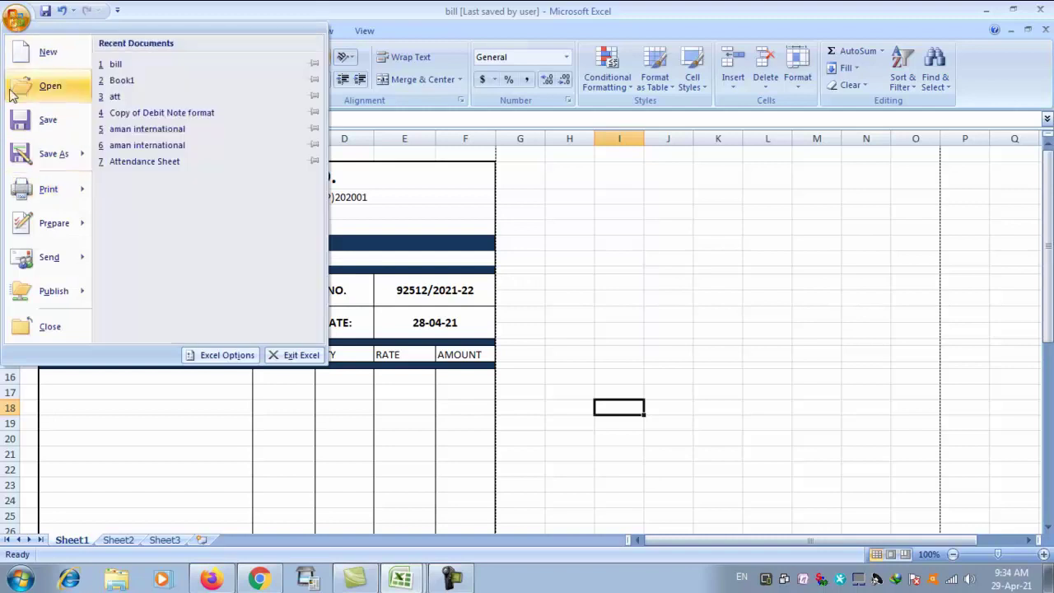
left_click(155, 154)
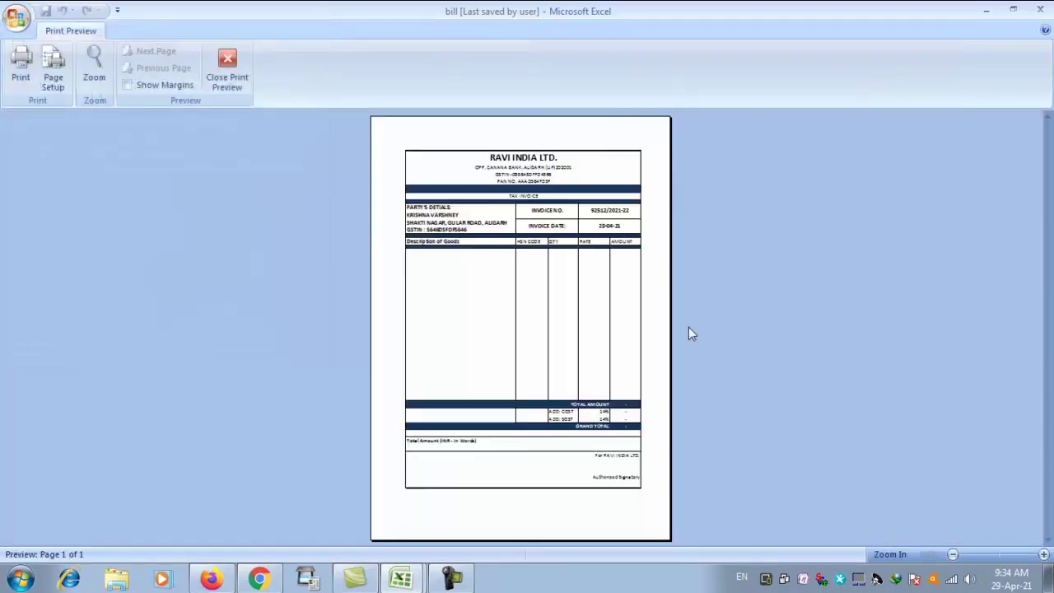
left_click(557, 193)
scroll(595, 204, "down", 1)
scroll(595, 206, "up", 1)
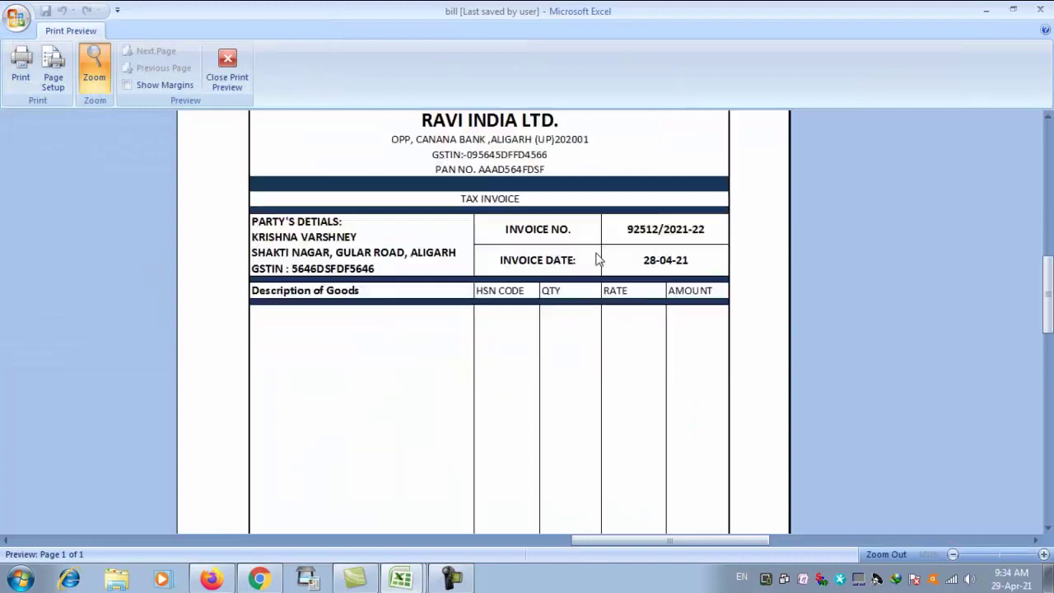
scroll(596, 258, "down", 5)
scroll(598, 260, "down", 3)
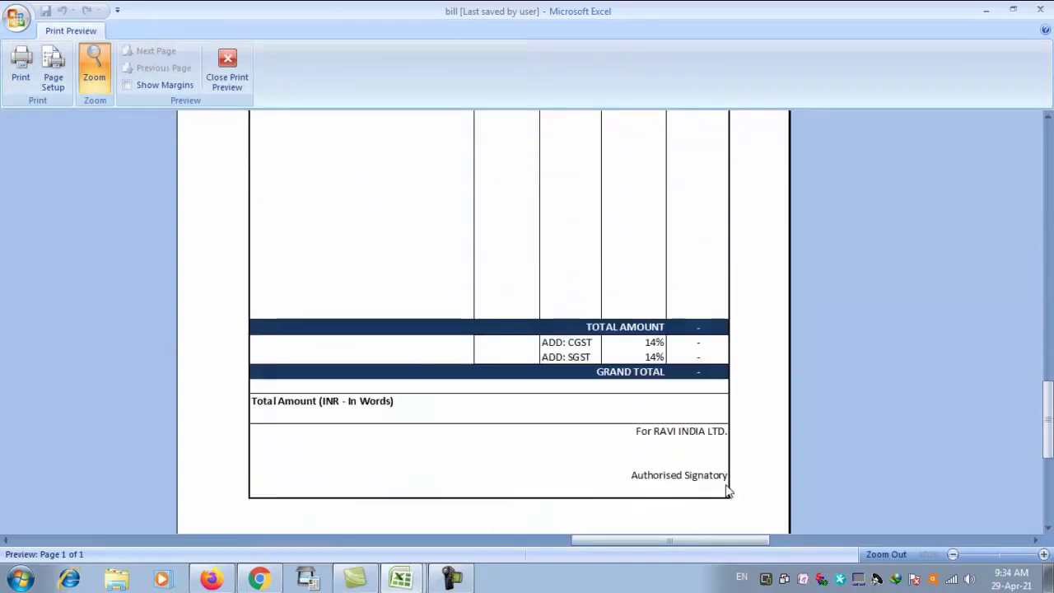
scroll(749, 489, "up", 3)
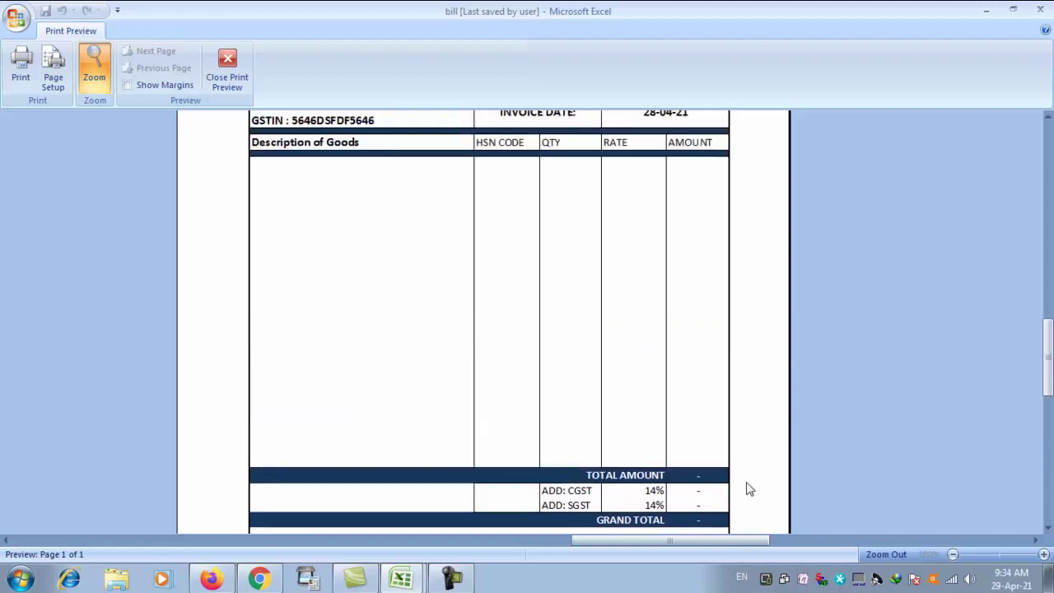
scroll(745, 374, "up", 2)
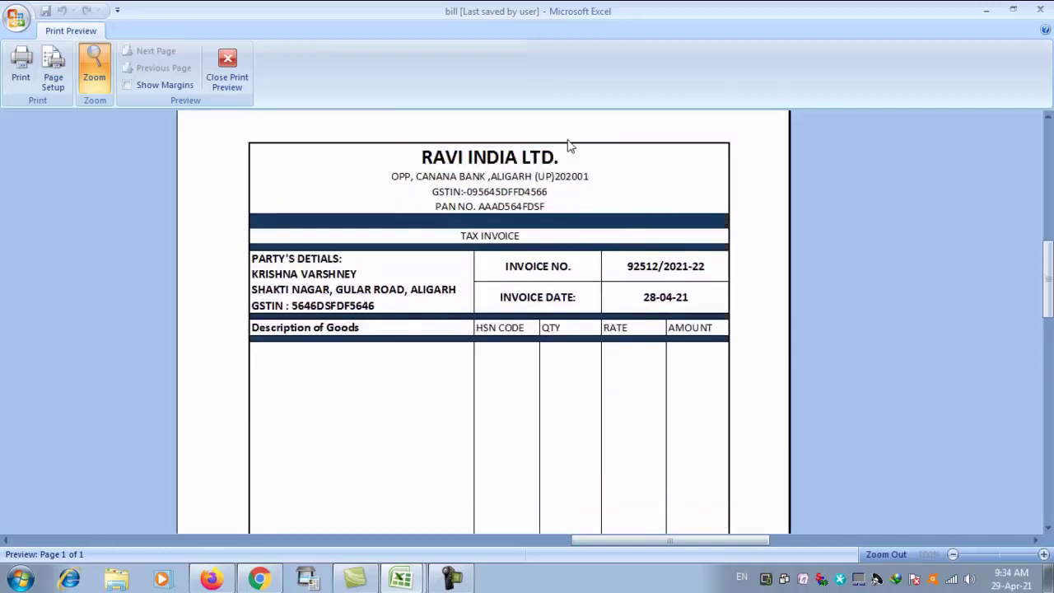
left_click(235, 74)
Delete the five surplus item rows 27–31
left_click(658, 282)
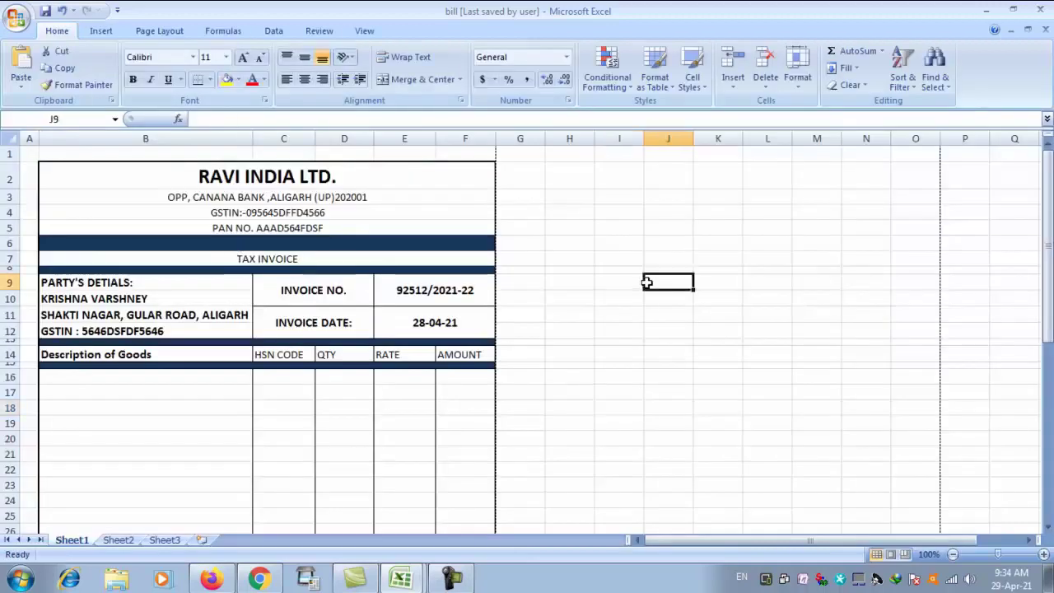
scroll(802, 401, "down", 1)
scroll(795, 404, "down", 3)
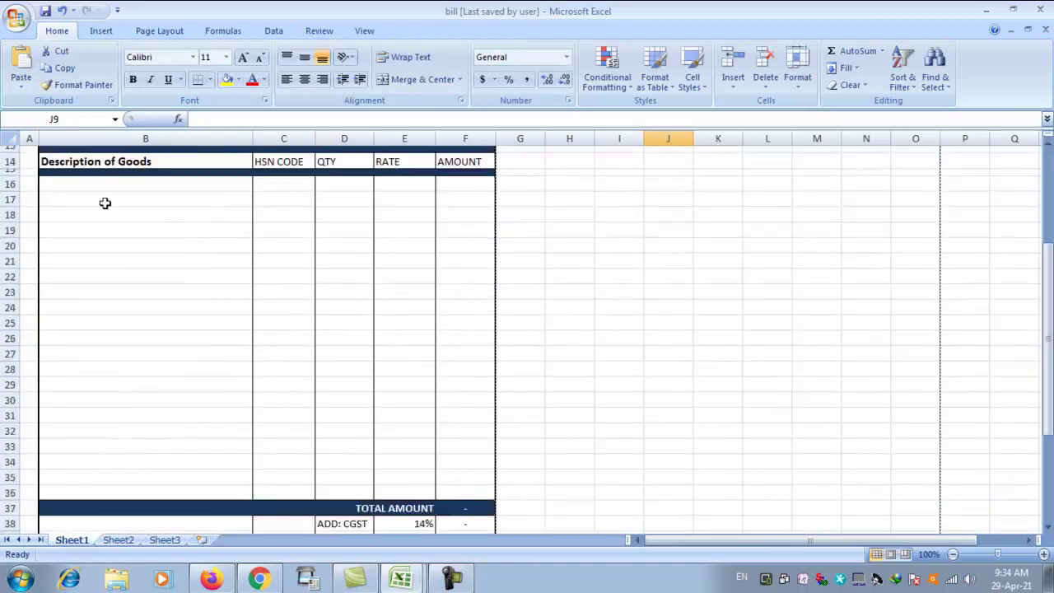
mouse_move(83, 183)
left_mouse_down()
mouse_move(116, 481)
mouse_move(458, 493)
left_mouse_up()
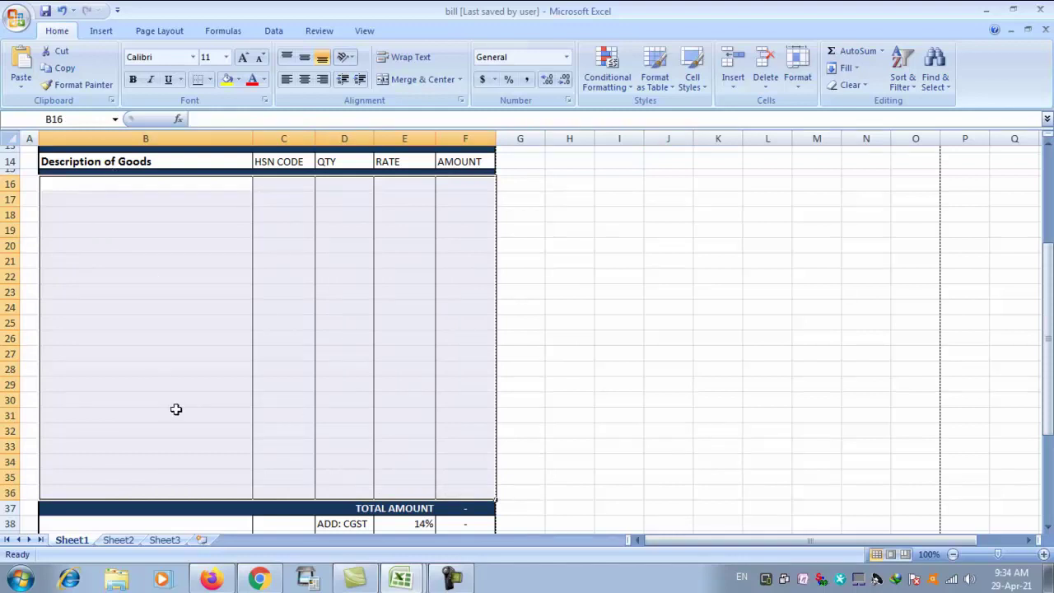
left_click(623, 219)
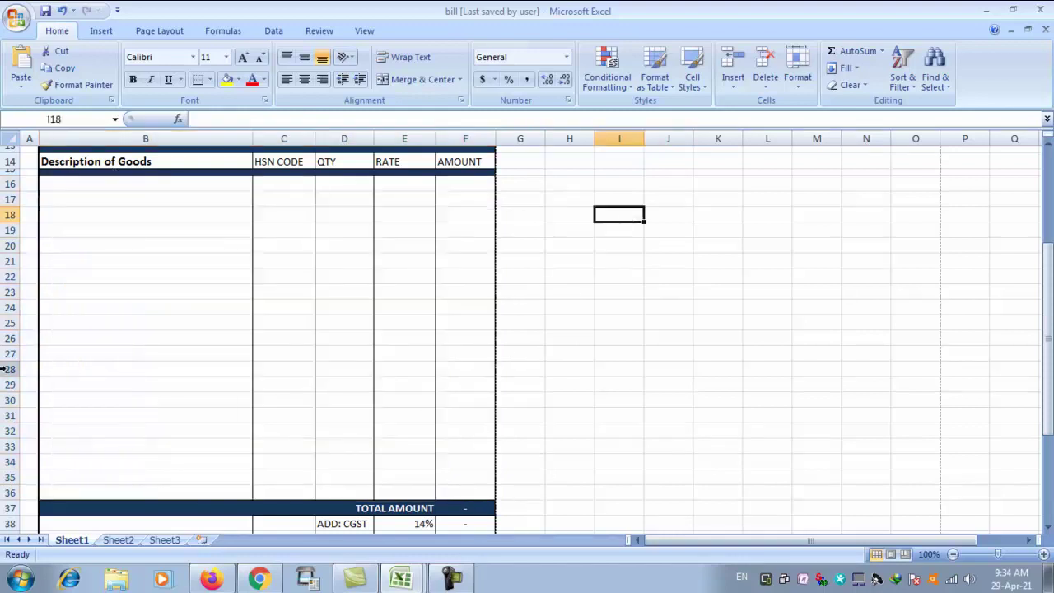
left_click_drag(6, 353, 7, 422)
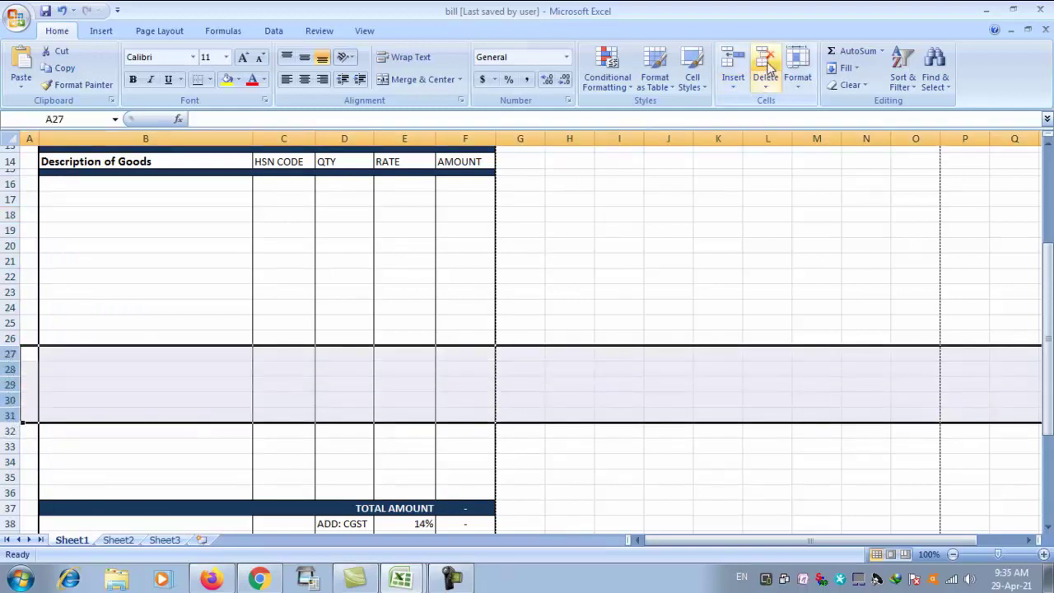
left_click(767, 66)
left_click(688, 217)
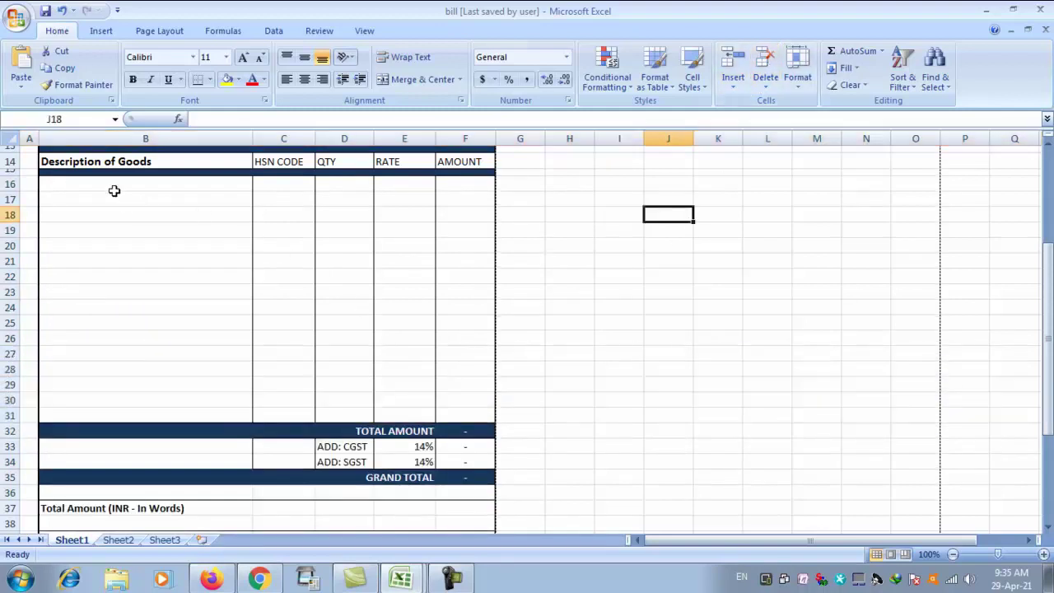
Set the row height of item rows B16:F31 to 18
left_click_drag(114, 190, 447, 409)
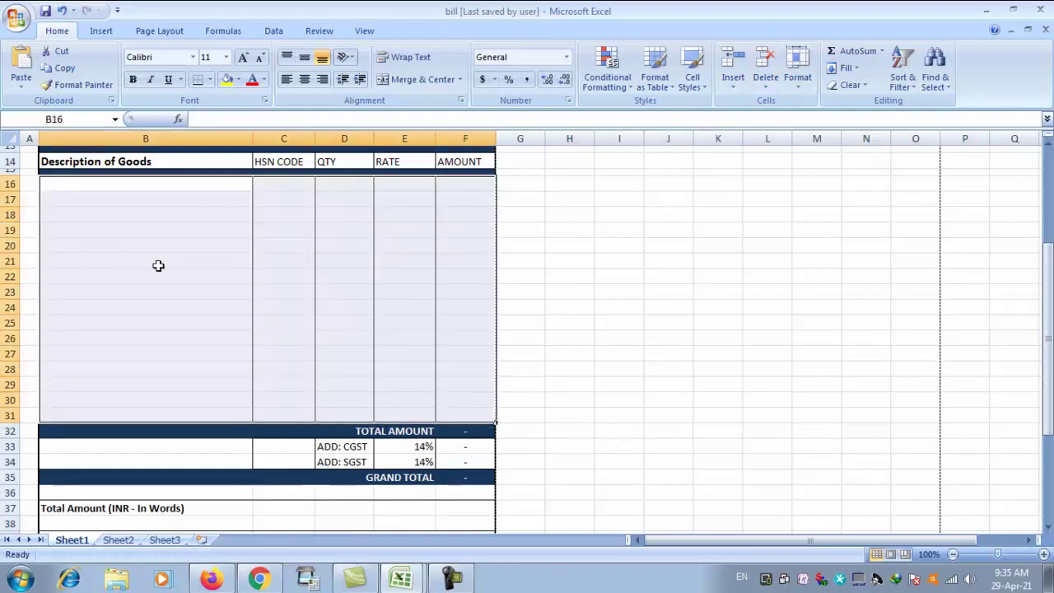
left_click(798, 78)
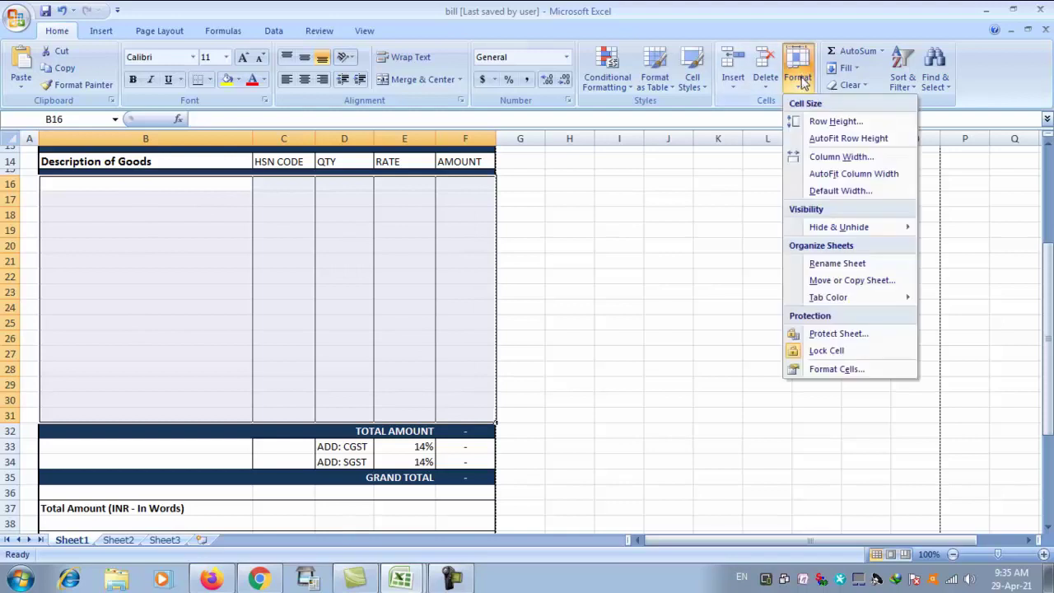
left_click(828, 124)
type("18")
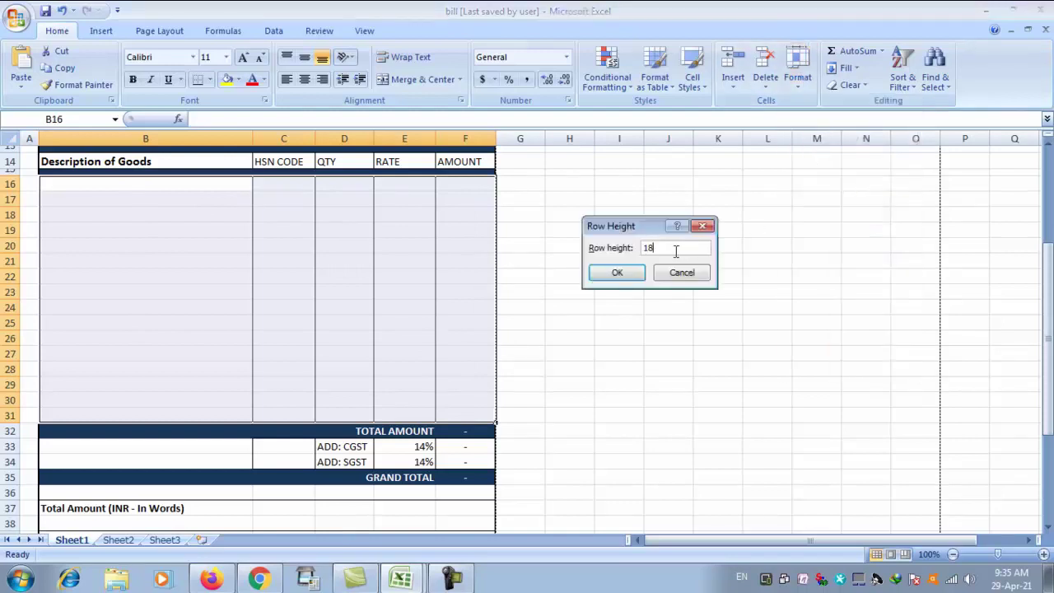
key("Return")
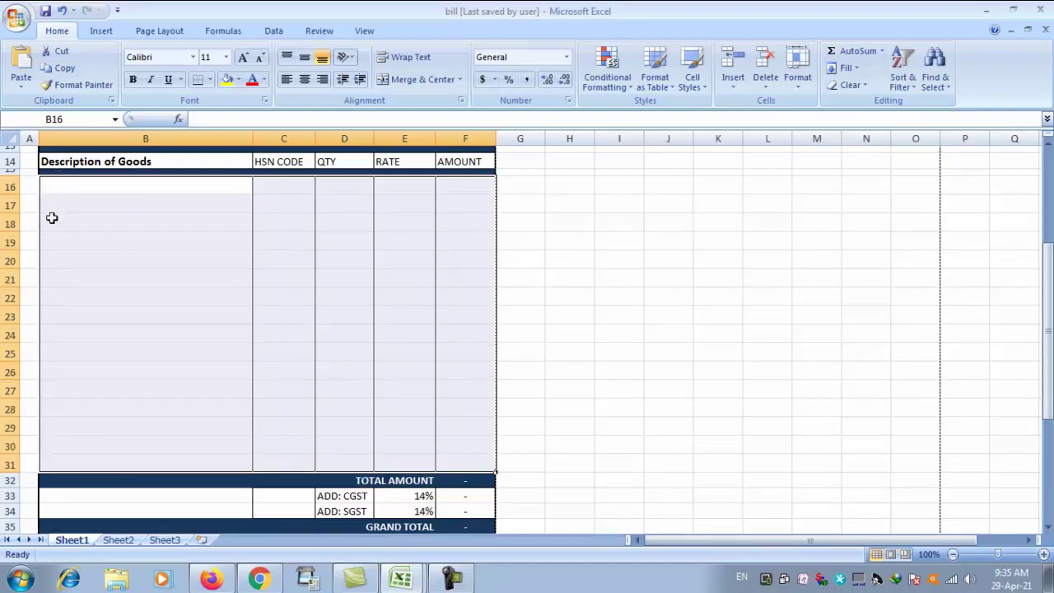
left_click(609, 364)
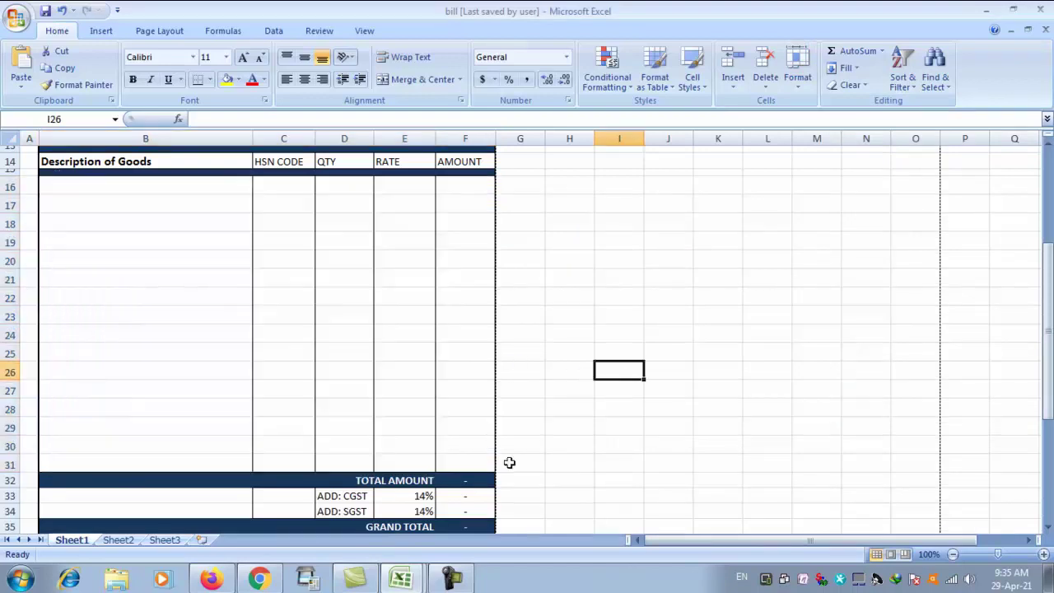
left_click(161, 185)
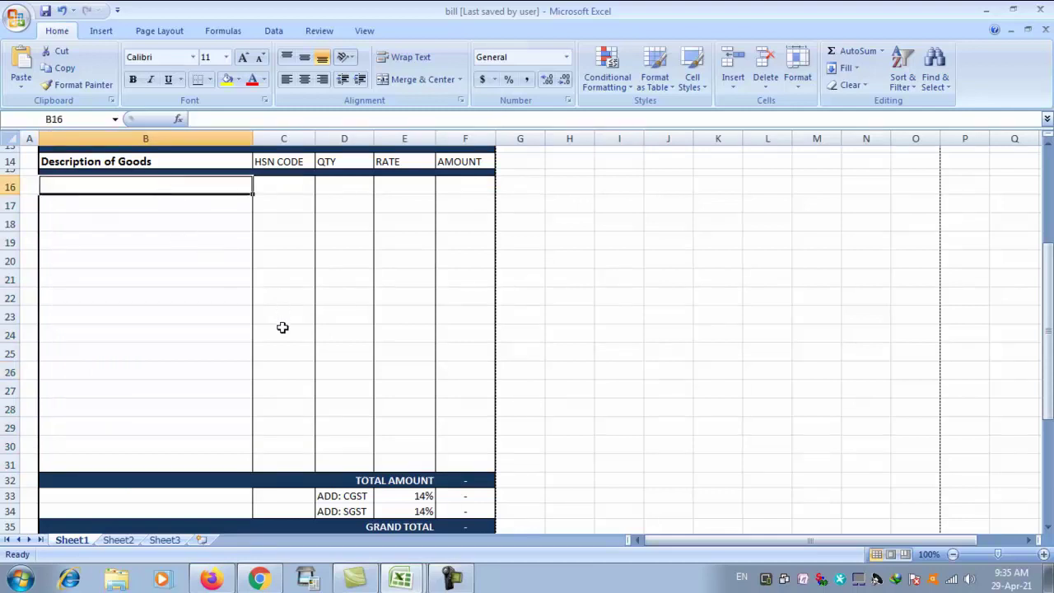
scroll(283, 317, "up", 5)
scroll(282, 328, "down", 2)
scroll(283, 328, "down", 1)
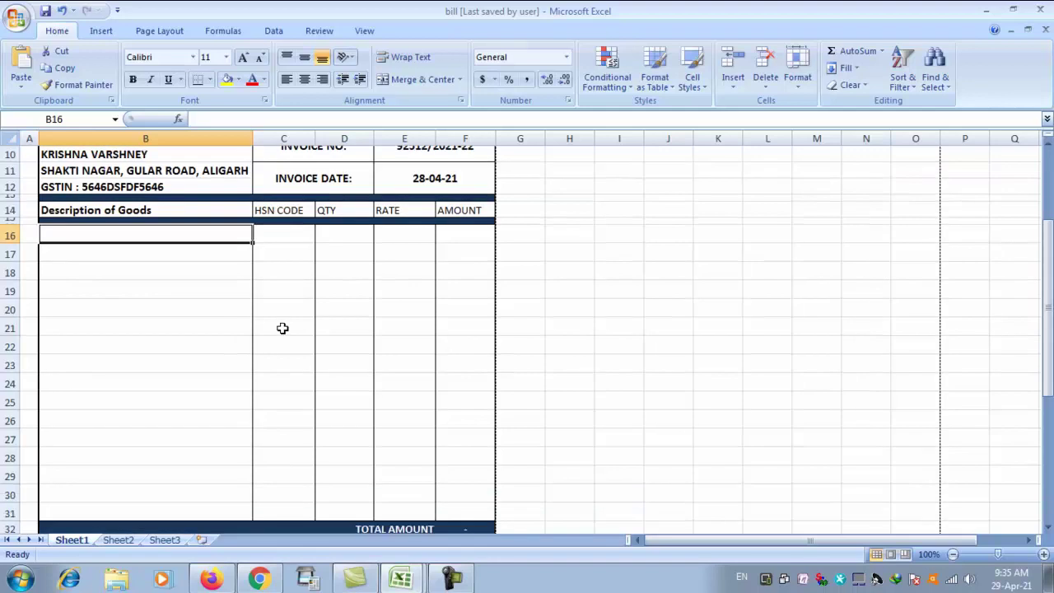
scroll(282, 328, "up", 2)
left_click(601, 283)
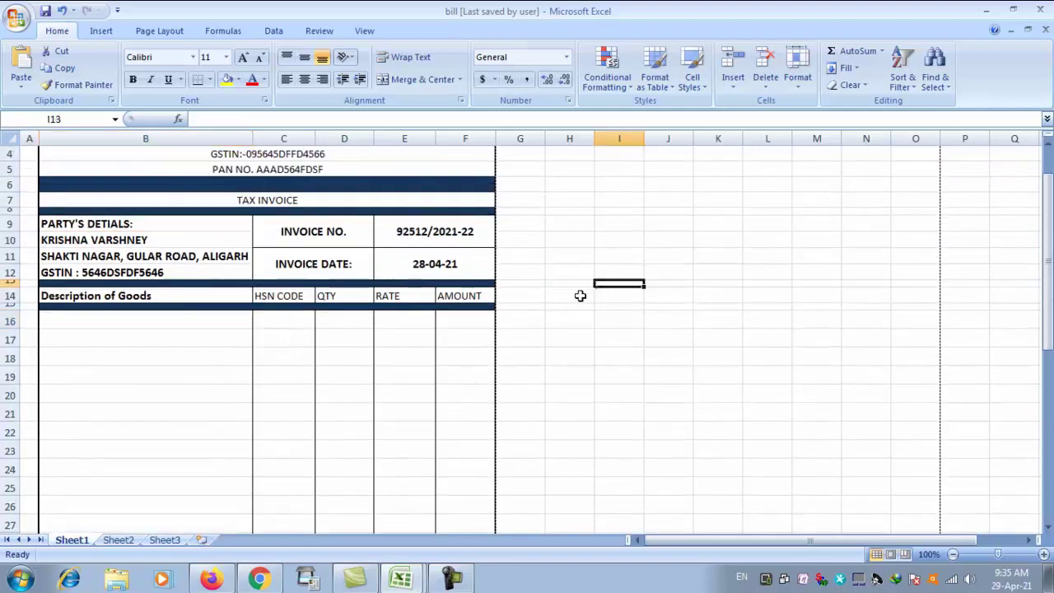
scroll(576, 296, "up", 1)
Overwrite the RAVI INDIA LTD. heading in B2 with 'Krishna Computer Education Center'
left_click(400, 178)
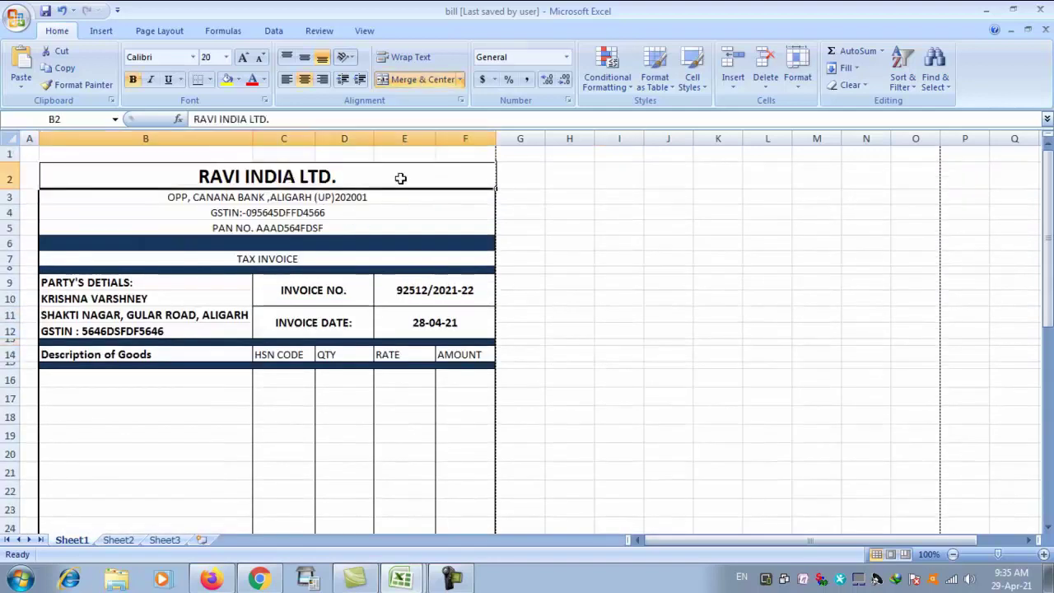
type("Krishna ")
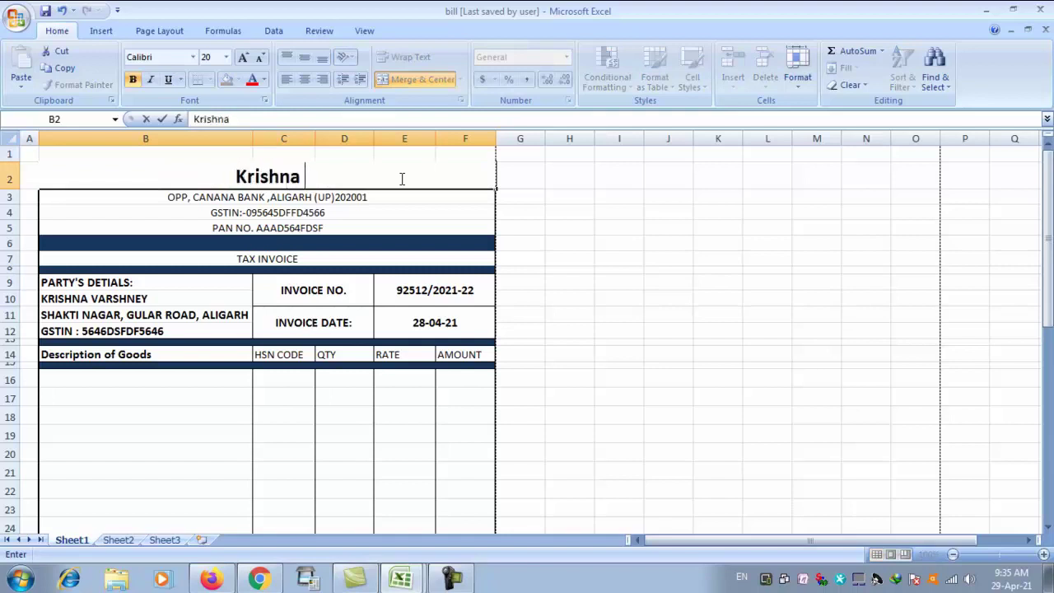
type("cO")
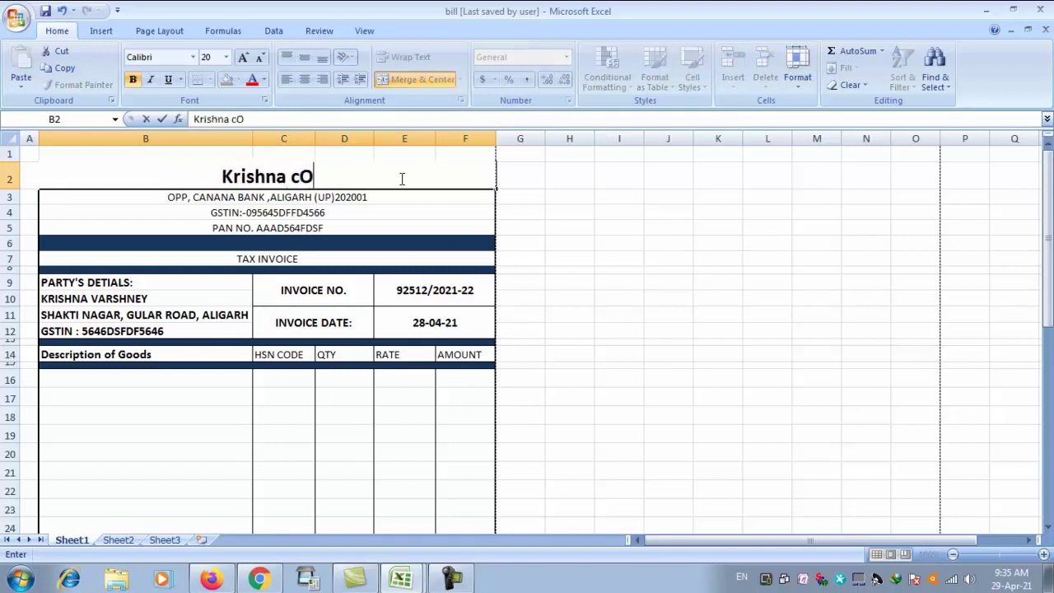
key("BackSpace")
key("BackSpace")
type("Co")
type("mputer E")
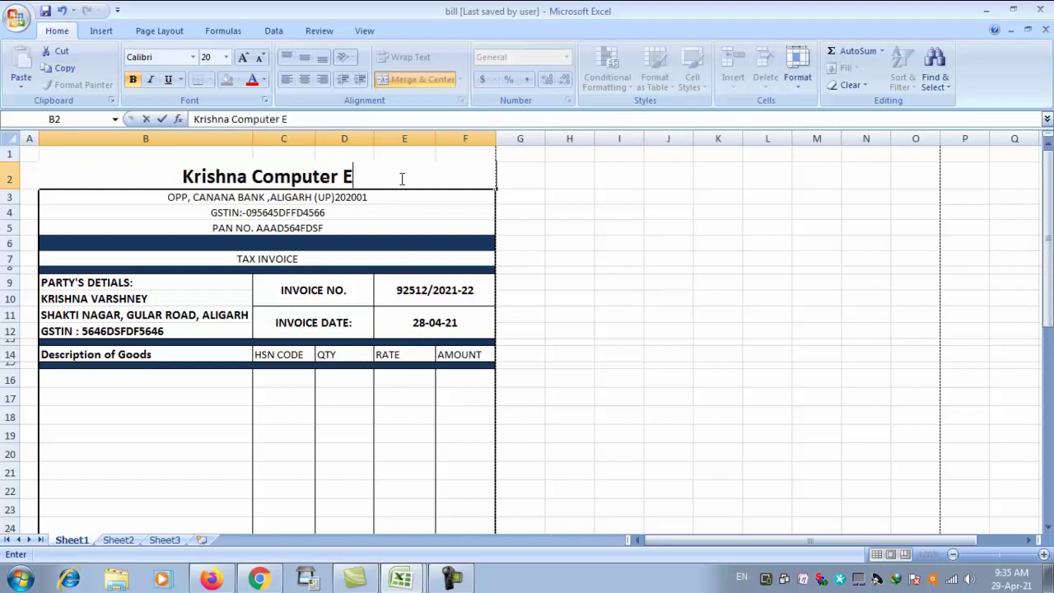
type("duca")
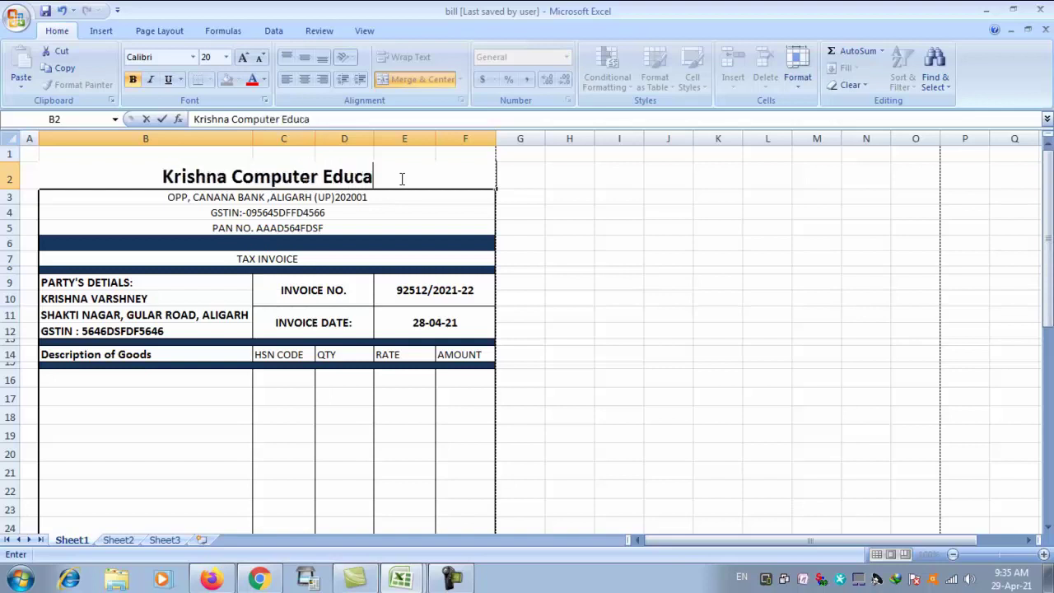
type("tion Cent")
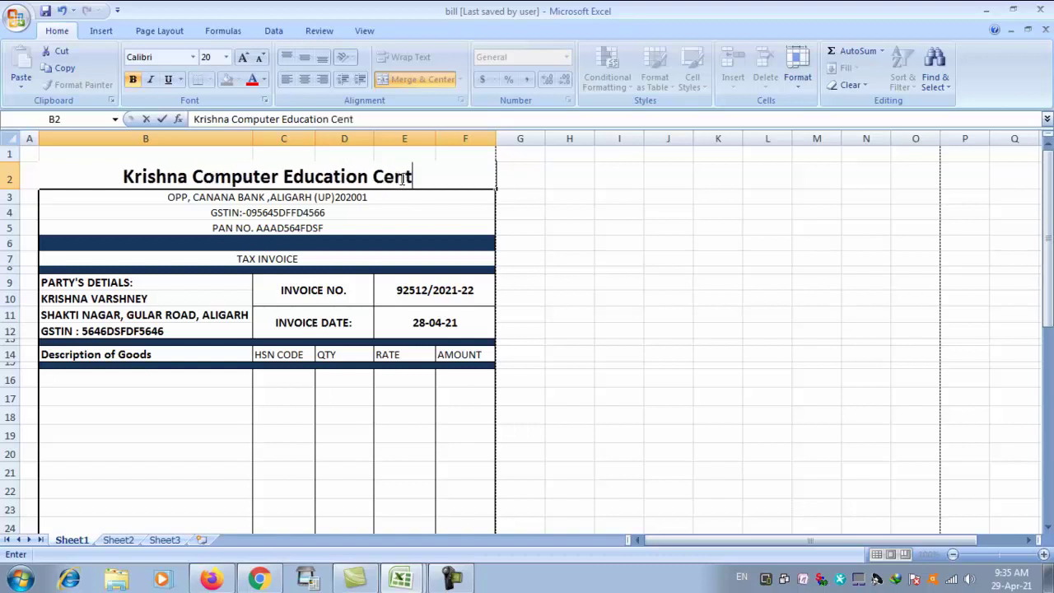
type("er")
left_click(598, 261)
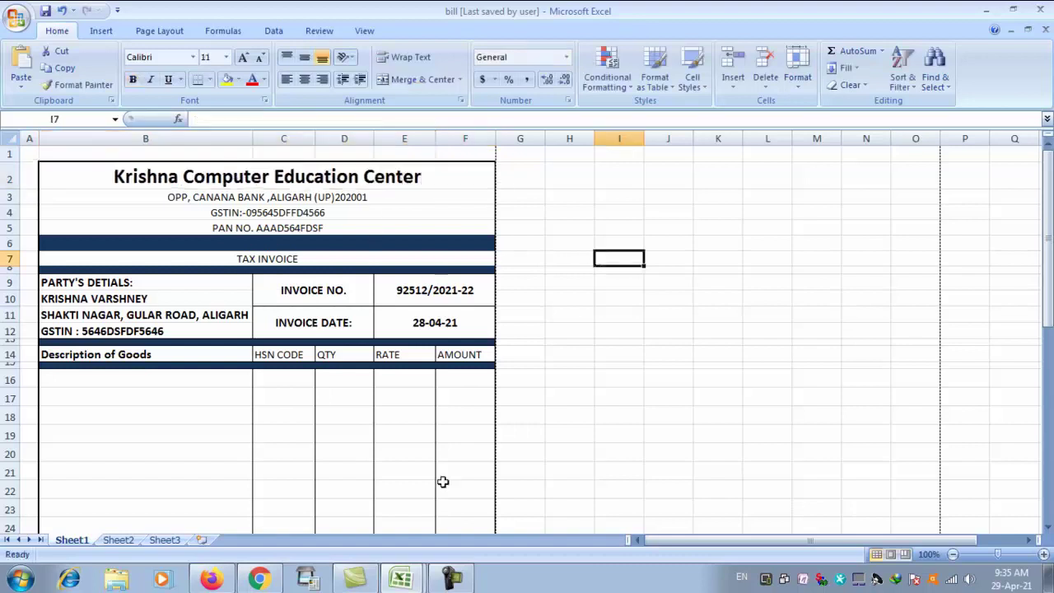
List MOTHER BOARD, PROCESSOR, RAM, HDD, CABINET, POWER SUPPLY and POWER CABLE in B16:B22
left_click(120, 374)
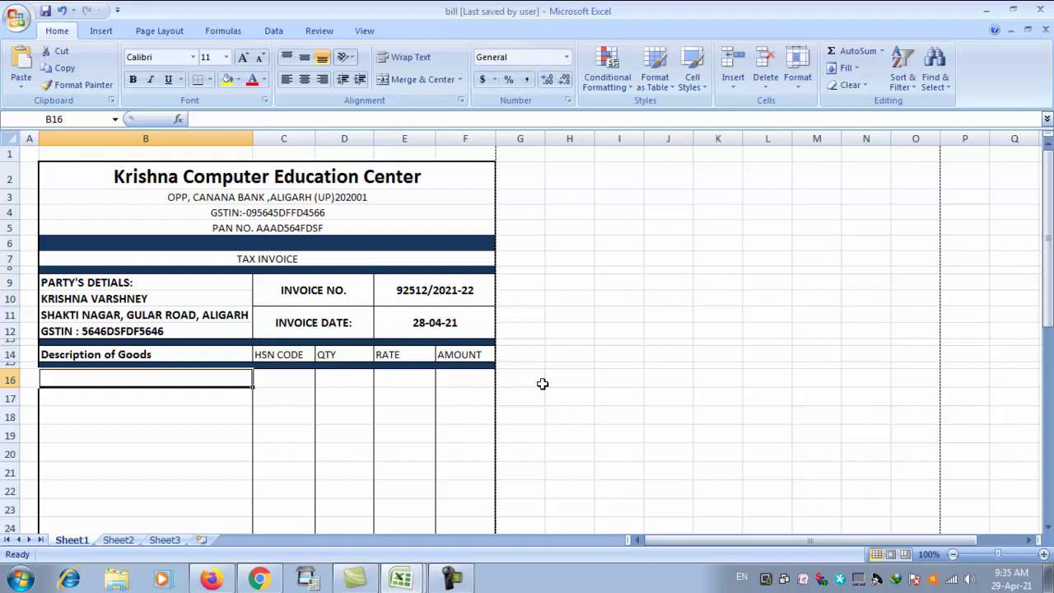
type("MO")
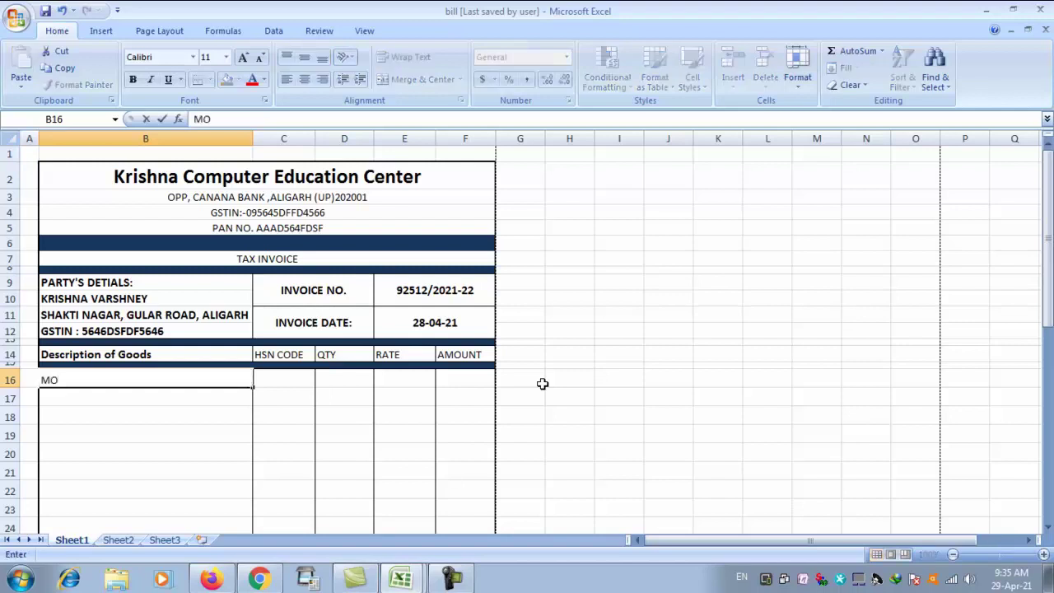
type("THER")
type(" BOARD")
key("Return")
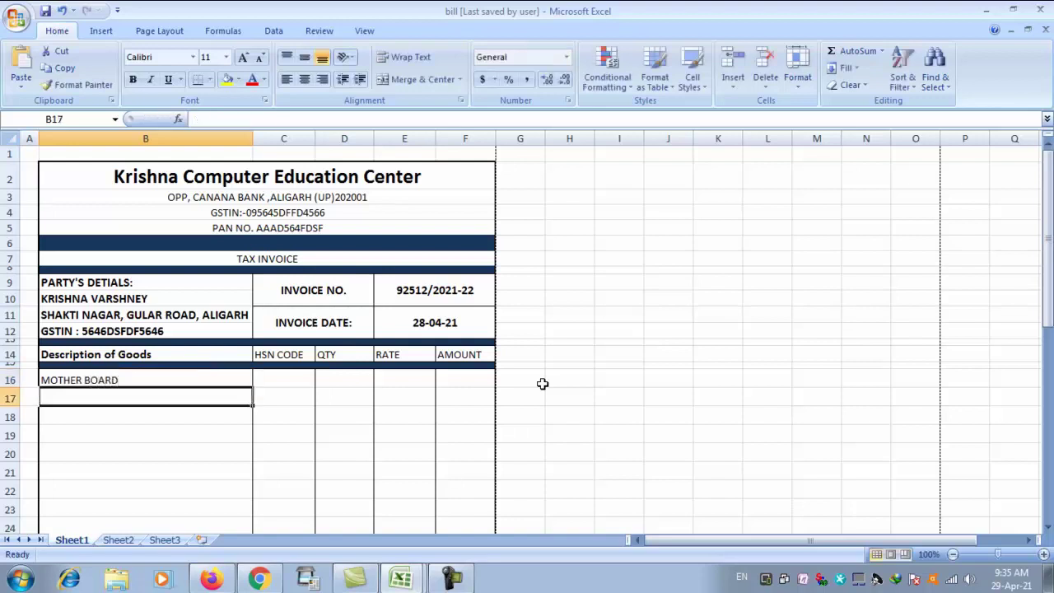
type("PROC")
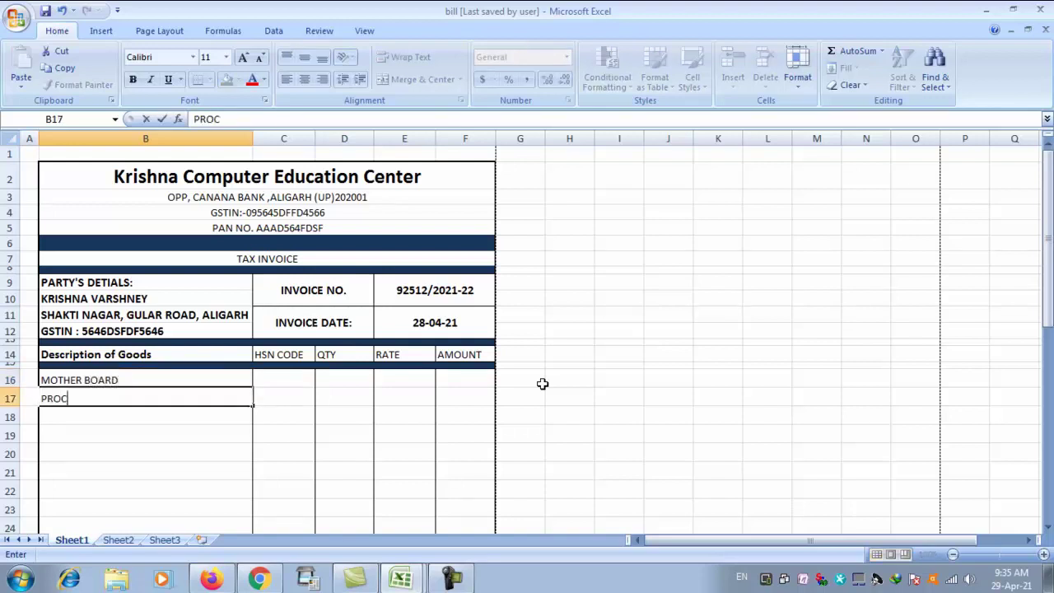
type("ESSOR")
key("Return")
type("RAM")
key("Return")
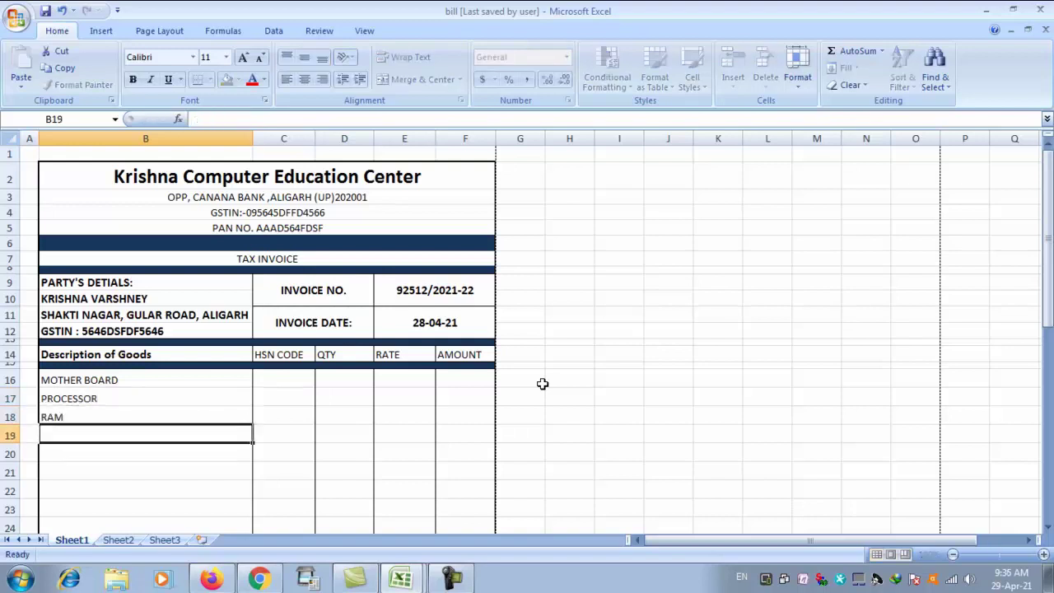
type("HDD")
key("Return")
type("CA")
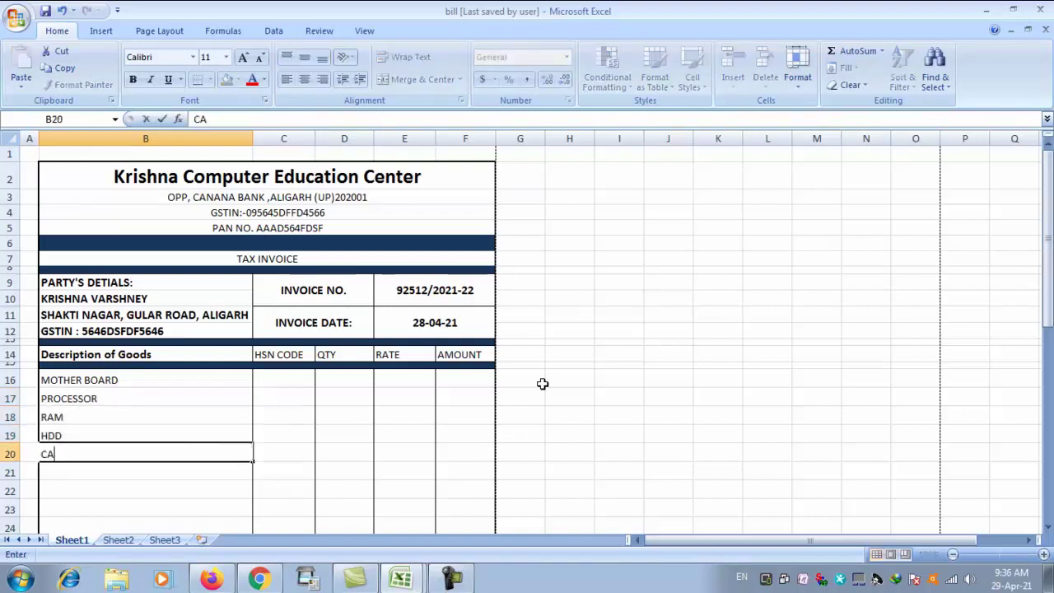
type("BINET")
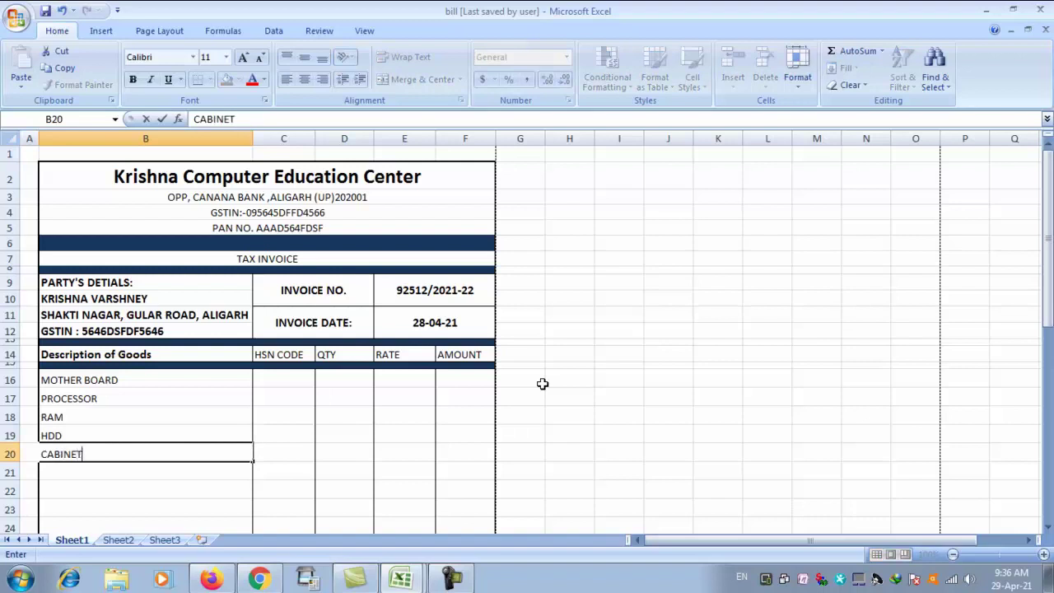
key("Return")
type("PO")
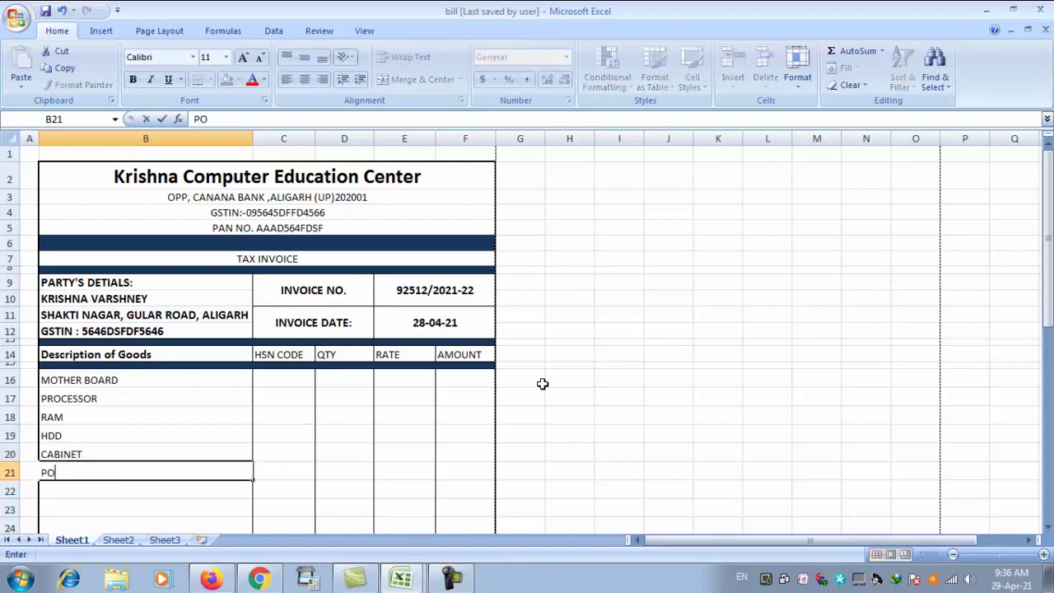
type("WER SUPPL")
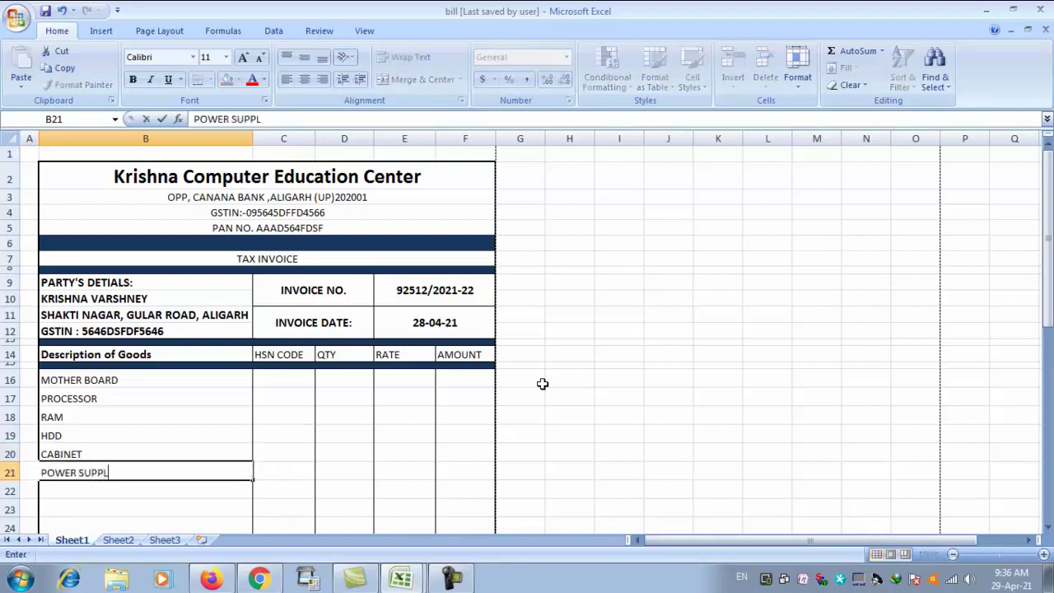
type("Y")
key("Return")
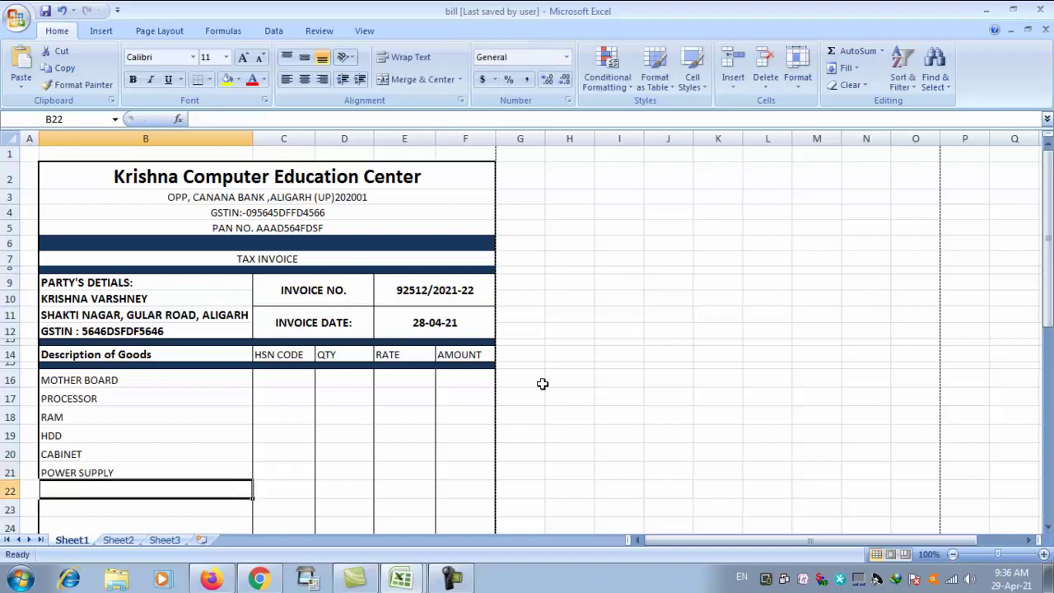
type("POWER CABLE")
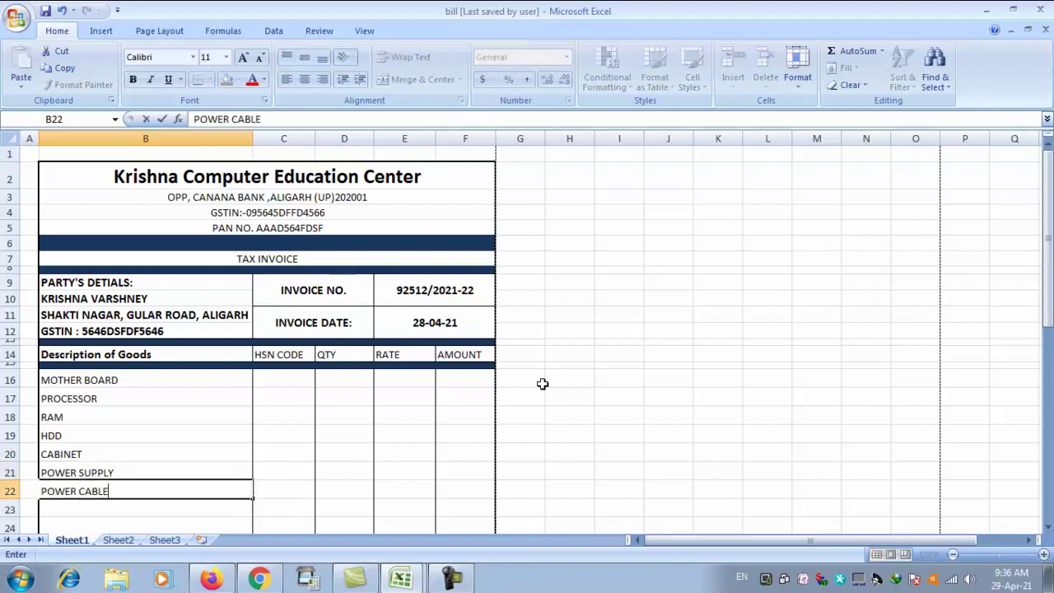
key("Return")
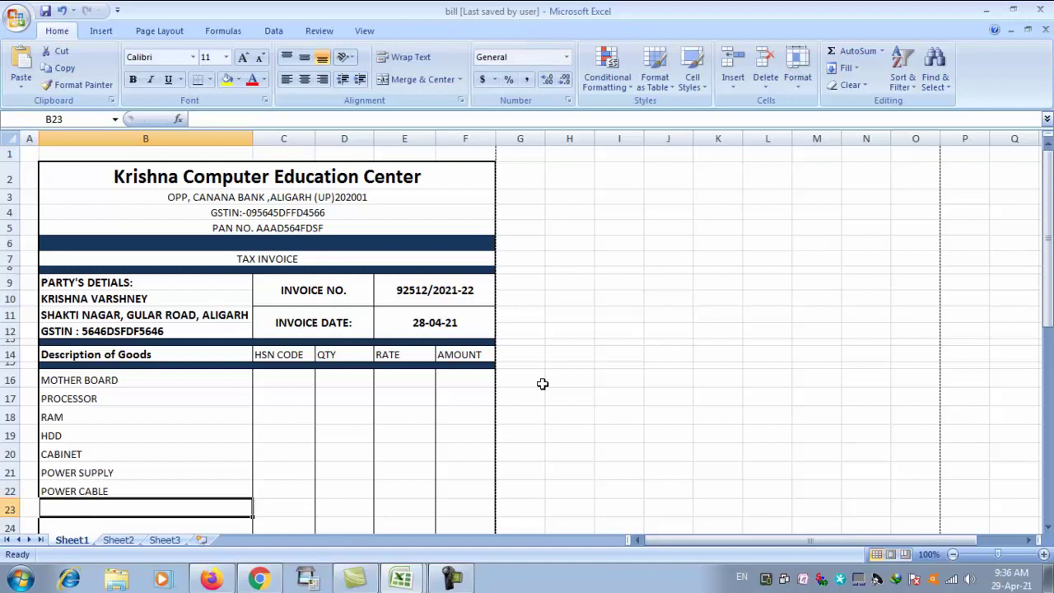
Add MOUSE, KEYBOARD and MOUSE PAID in B23:B25
scroll(565, 383, "down", 3)
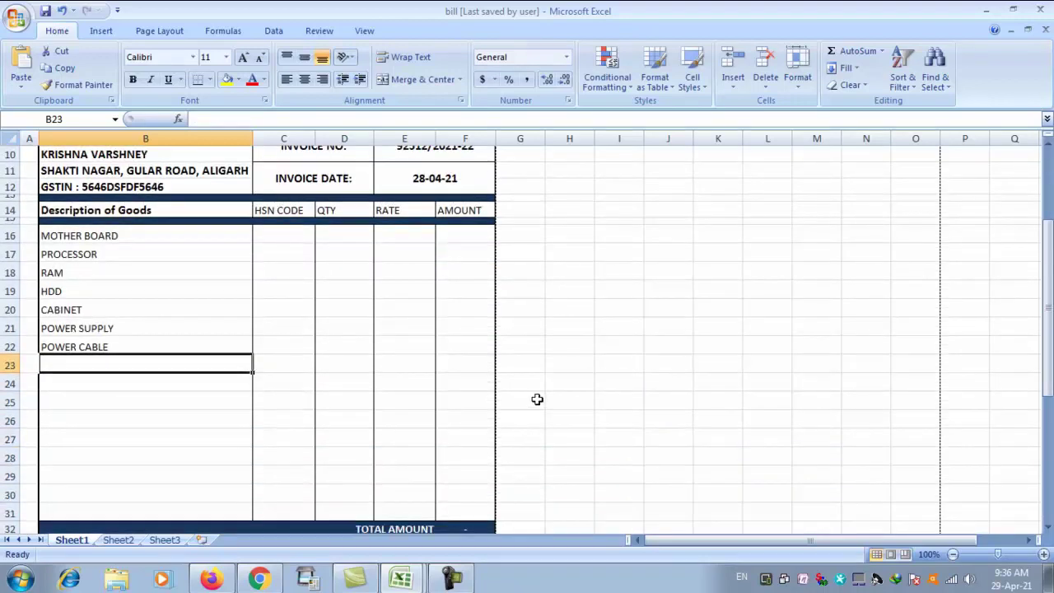
type("M")
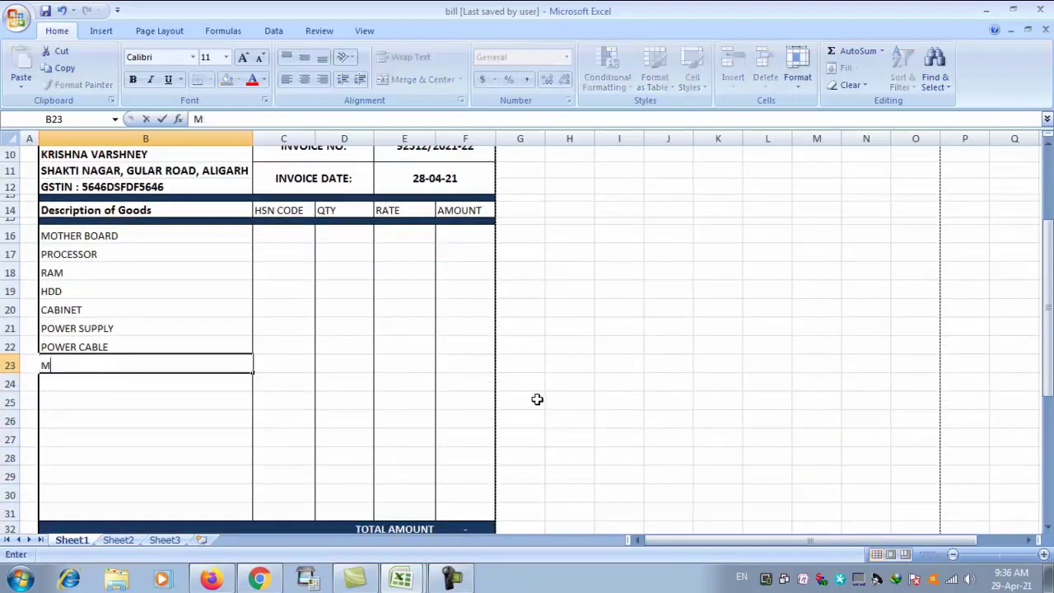
type("IOUSE")
key("Return")
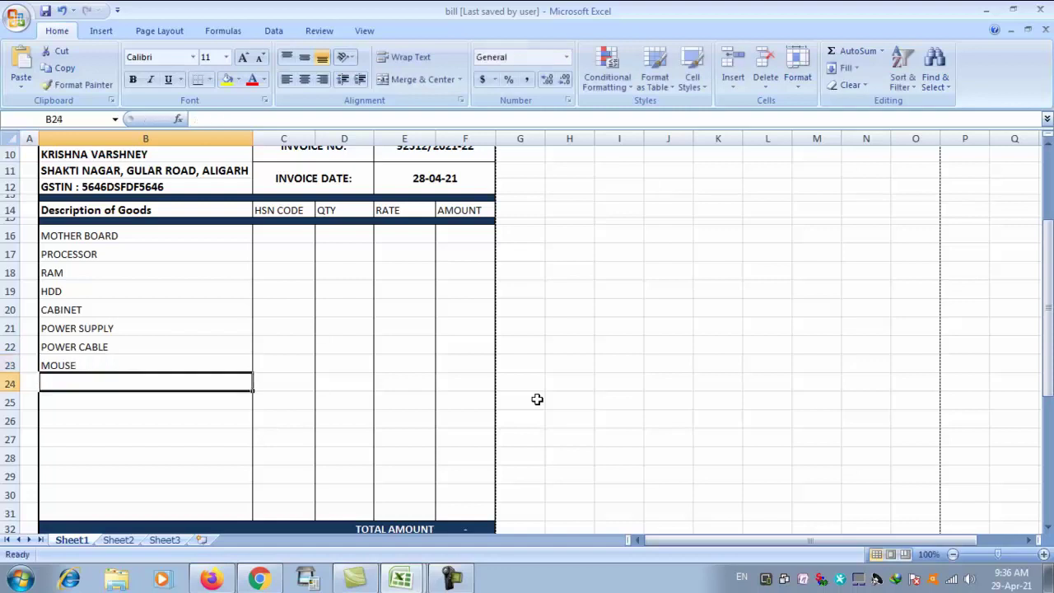
type("KEYBOAR")
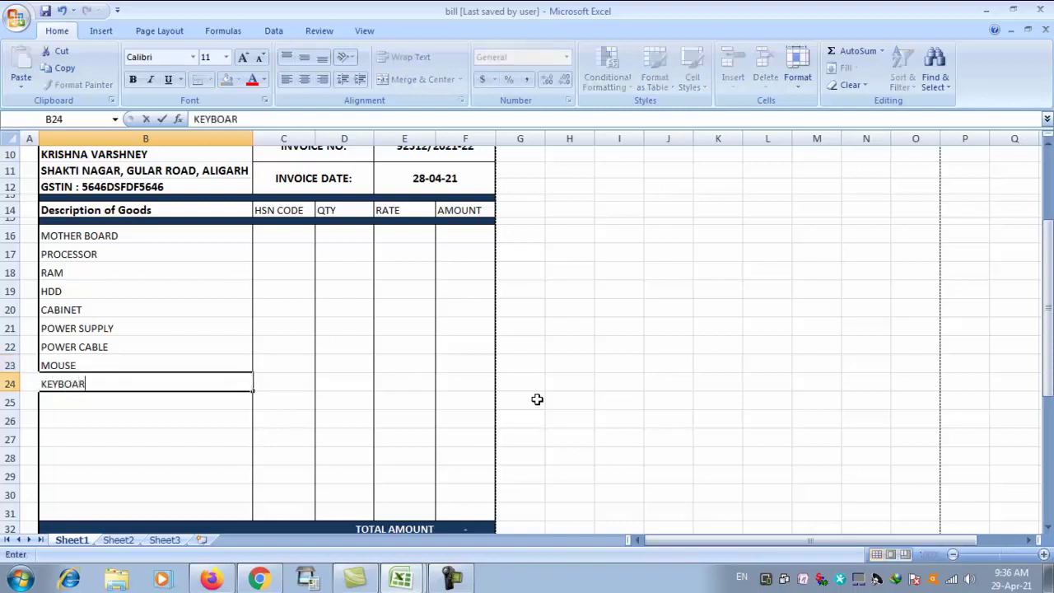
type("D")
key("Return")
type("MOU")
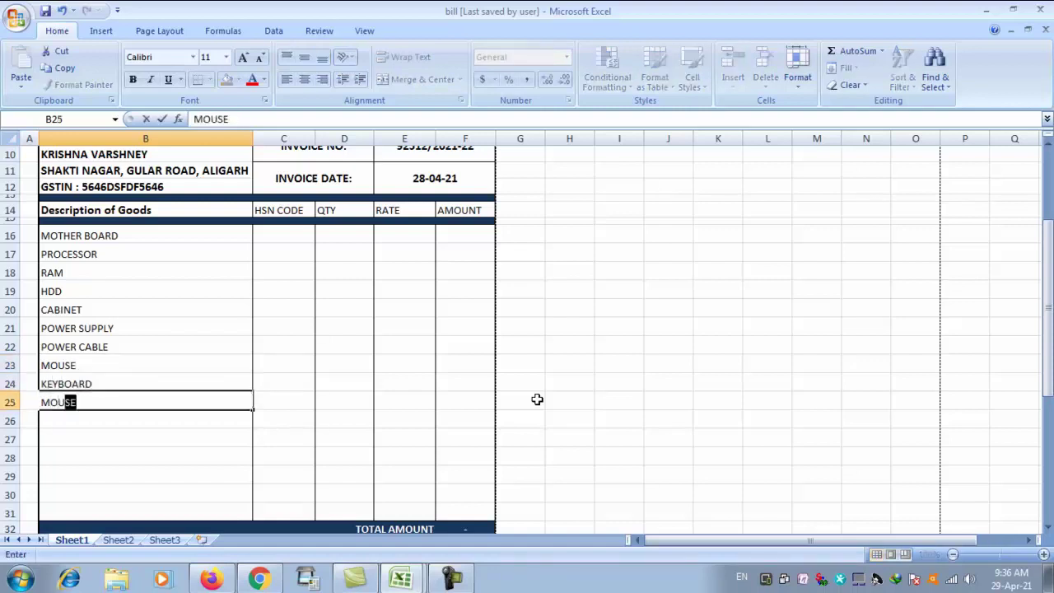
type("SE PAID")
key("Return")
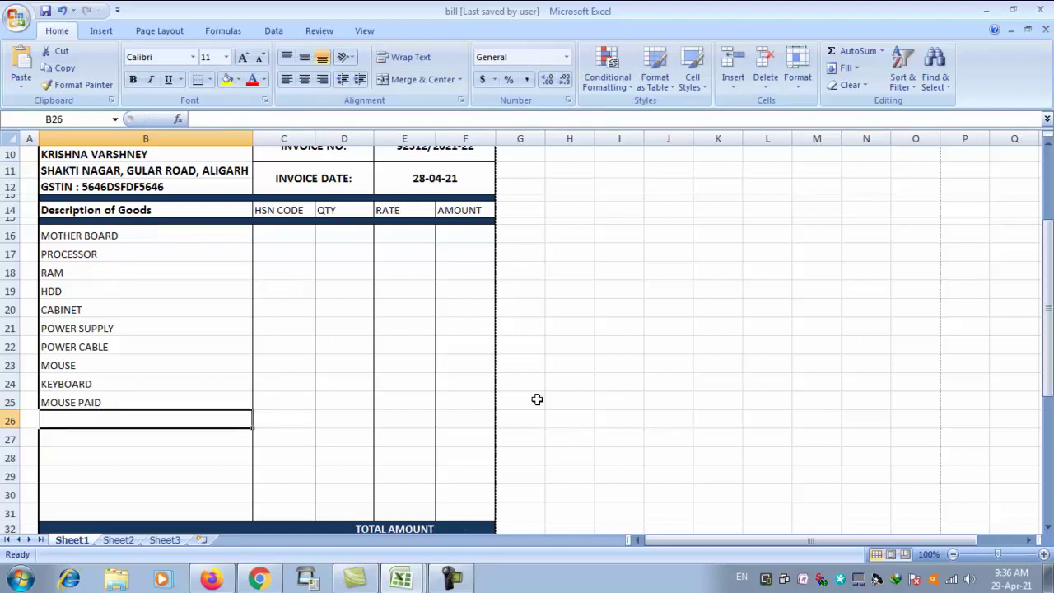
left_click(641, 365)
left_click(292, 232)
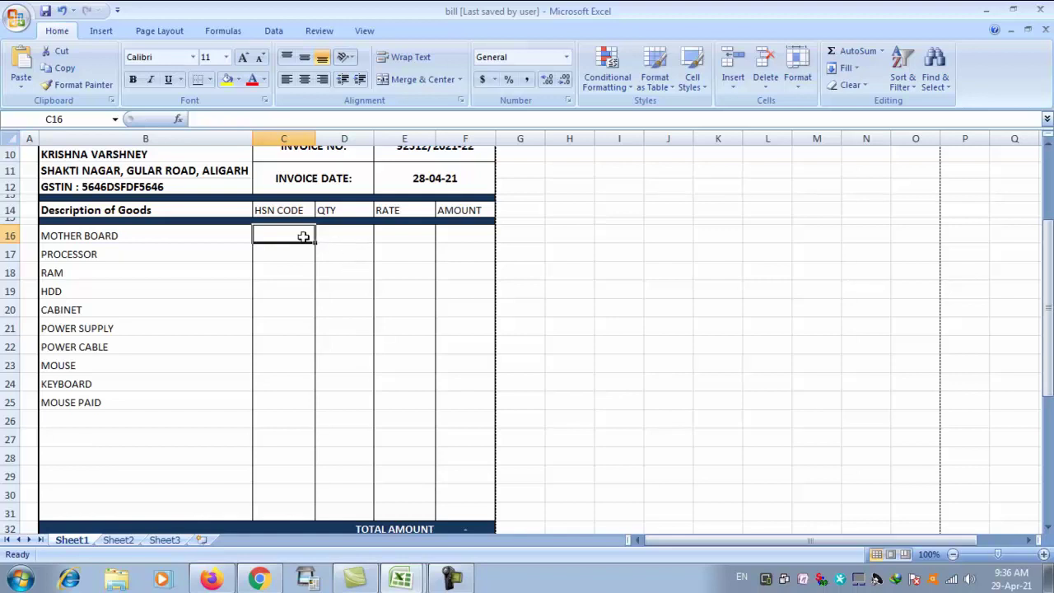
Enter HSN codes 1001, 1002 and 1003 for MOTHER BOARD, PROCESSOR and RAM
type("1001")
key("Return")
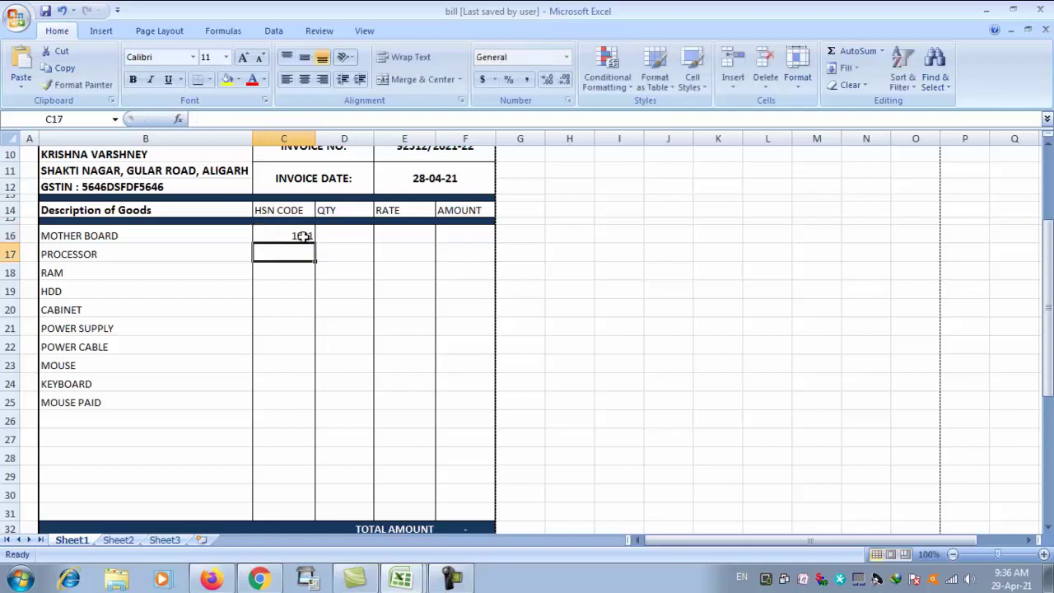
type("1002")
key("Return")
type("1003")
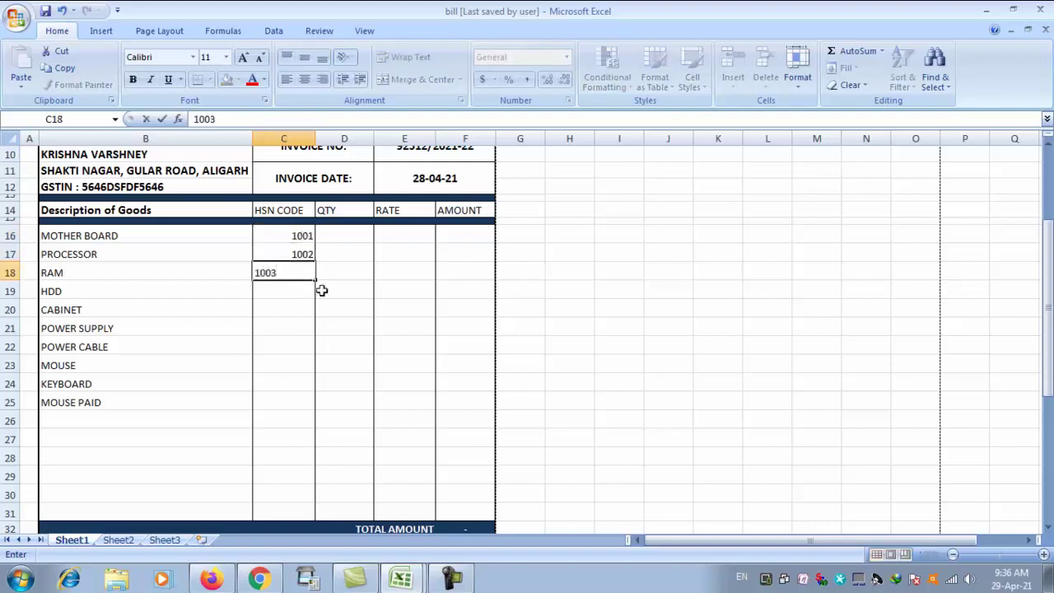
left_click(527, 268)
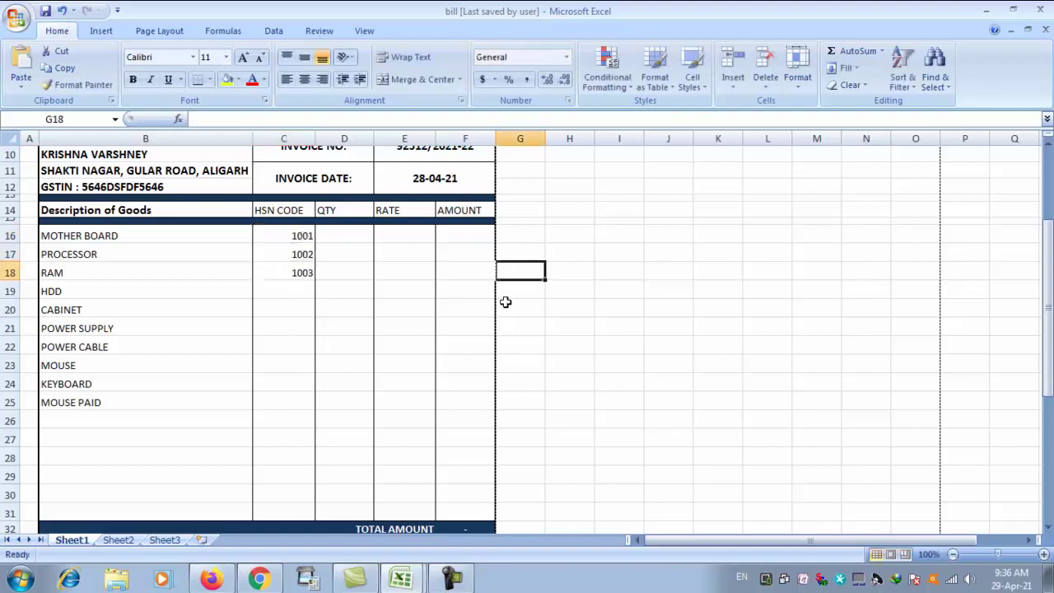
Extend the HSN series down to C25, ending at 1010 for MOUSE PAID
left_click(285, 236)
left_click_drag(286, 237, 284, 403)
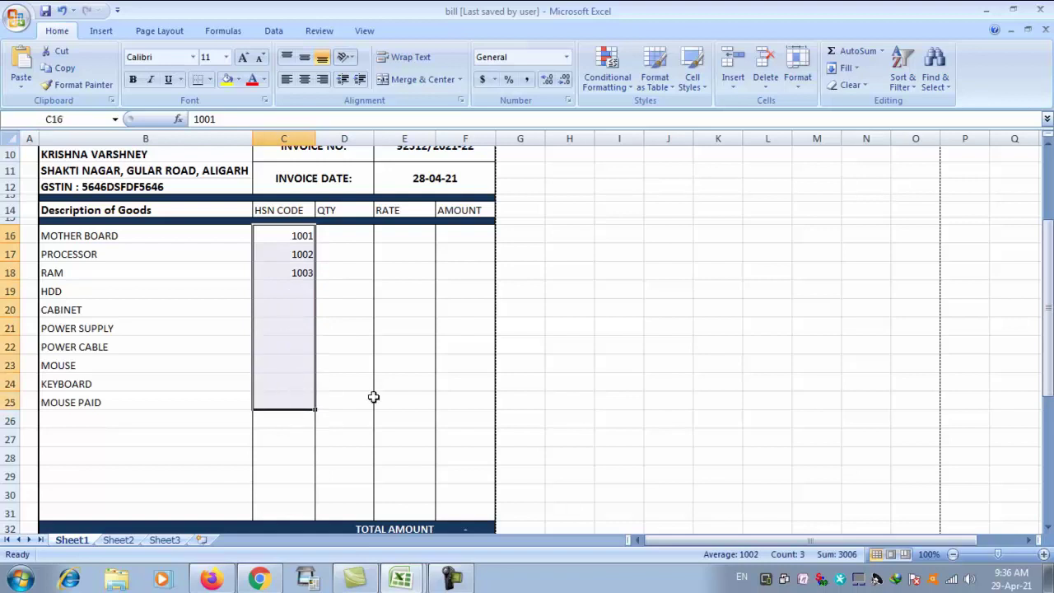
key("ctrl+d")
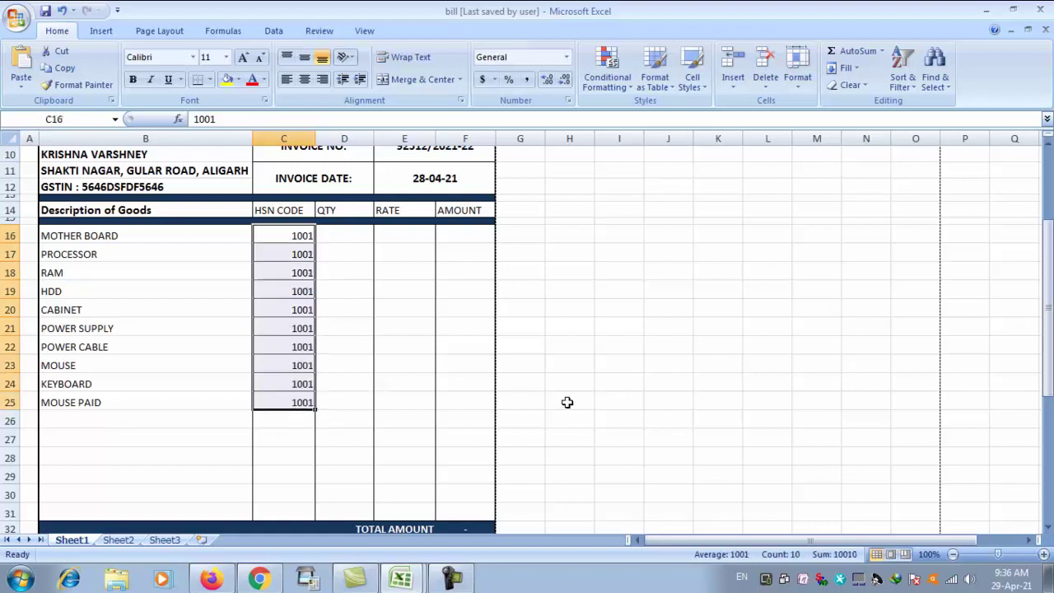
key("ctrl+z")
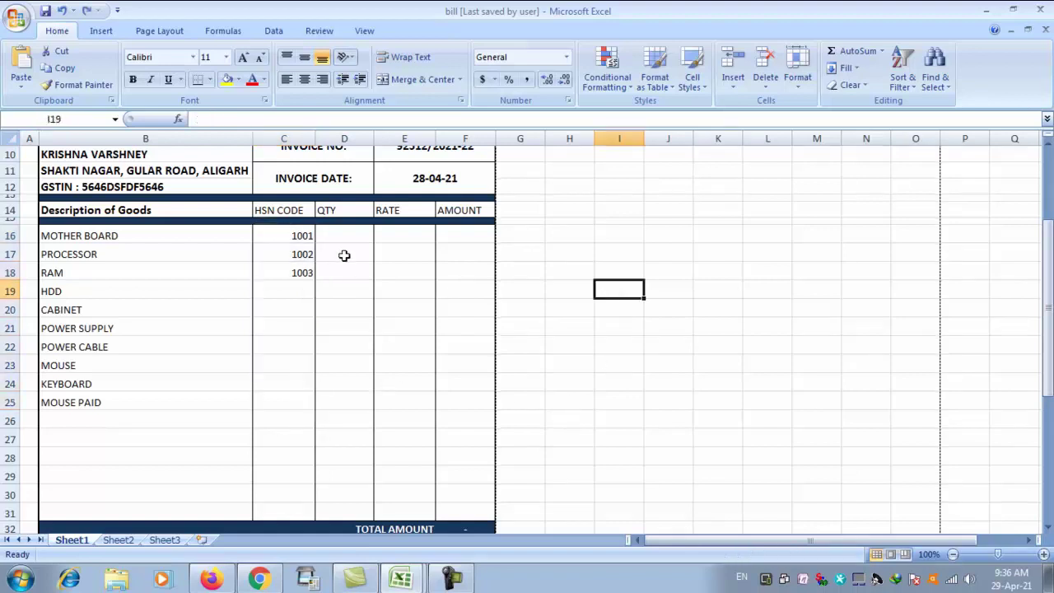
left_click_drag(299, 236, 317, 411)
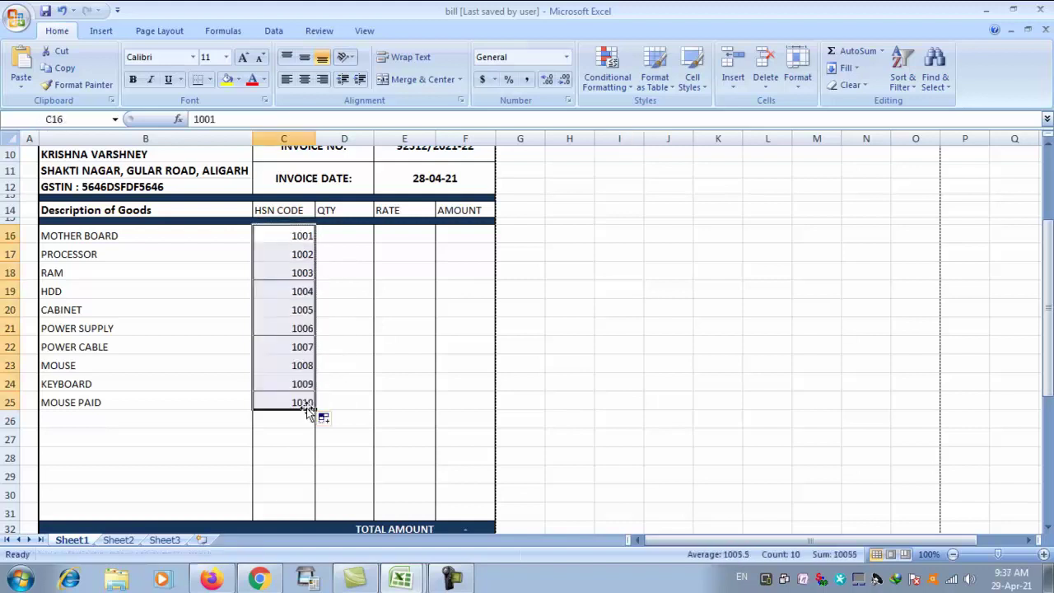
left_click(690, 325)
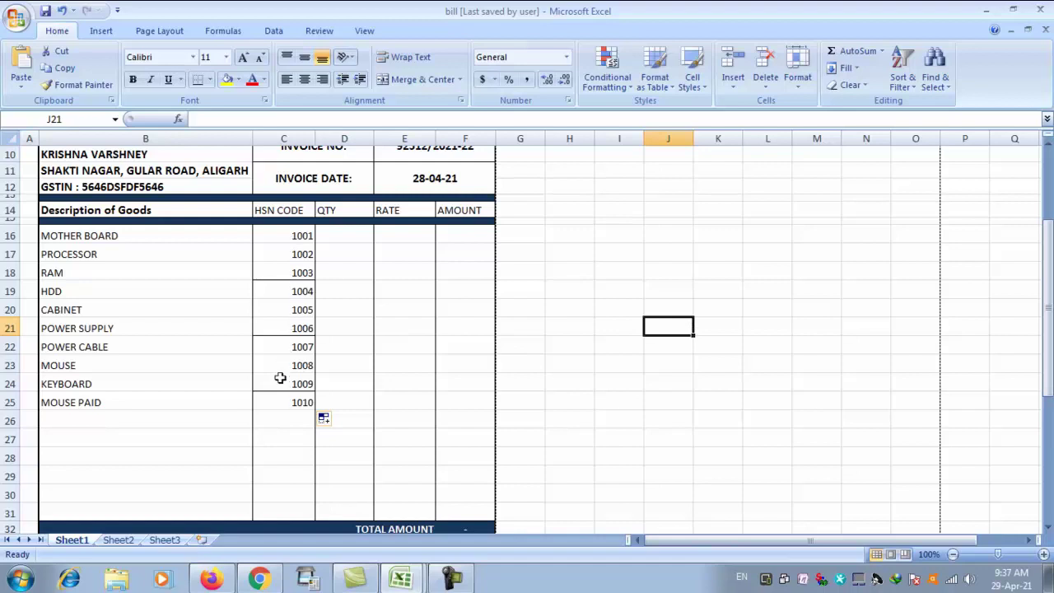
left_click(354, 237)
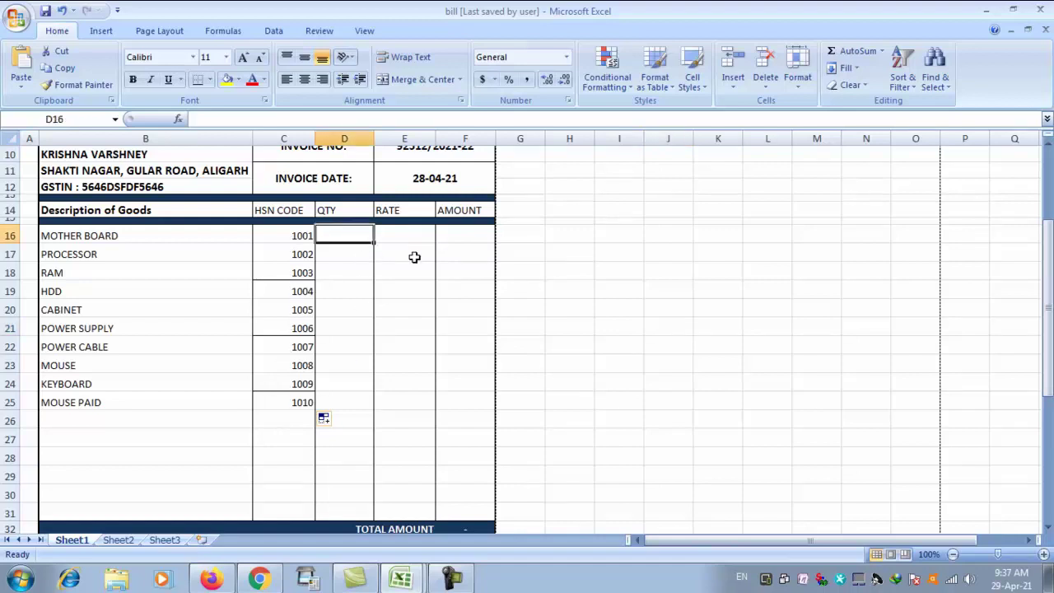
Enter quantity 2 in each cell from D16 to D25
type("2")
key("Return")
type("2")
key("Return")
type("22")
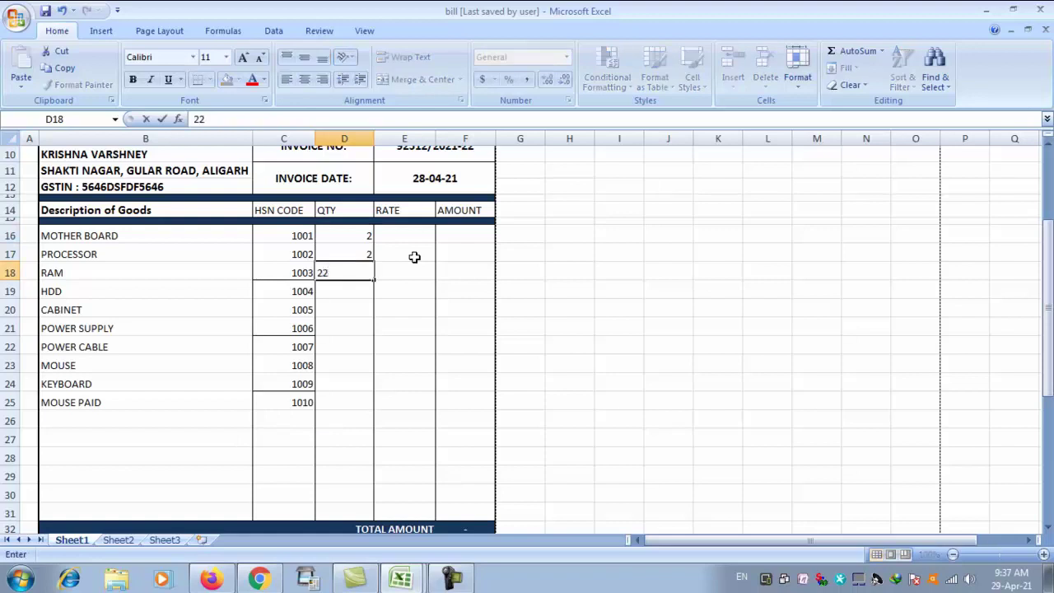
key("Return")
type("2")
key("Return")
type("2")
key("Return")
type("2")
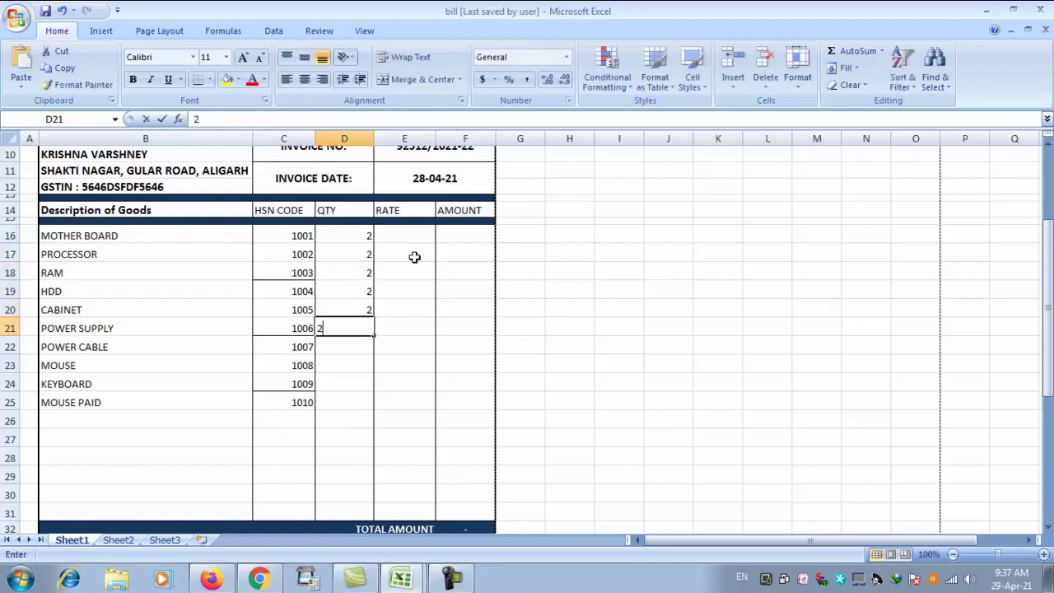
key("Return")
type("2")
key("Return")
type("2")
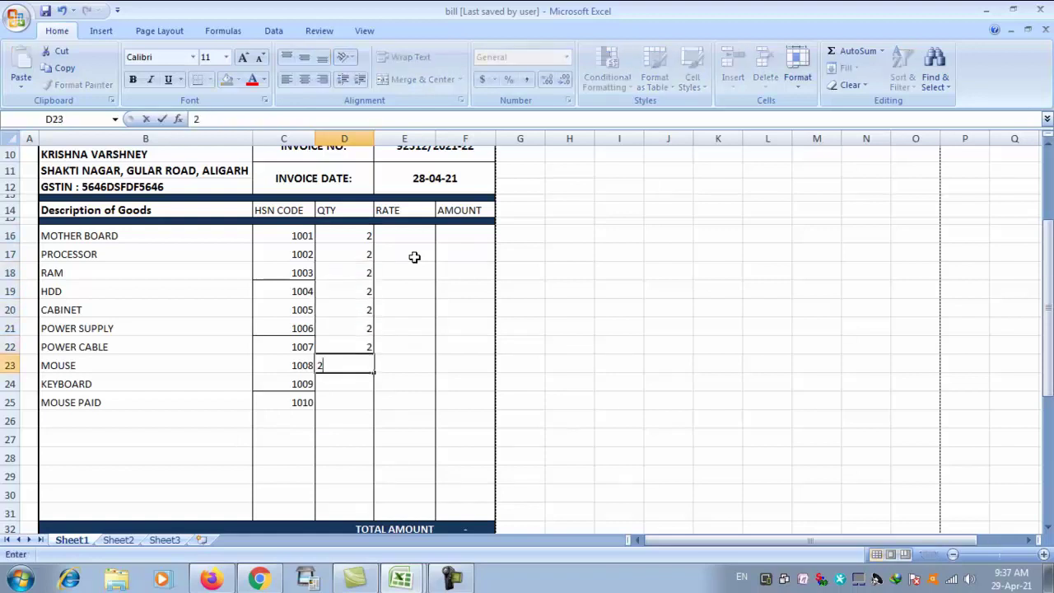
key("Return")
type("2")
key("Return")
type("2")
key("Return")
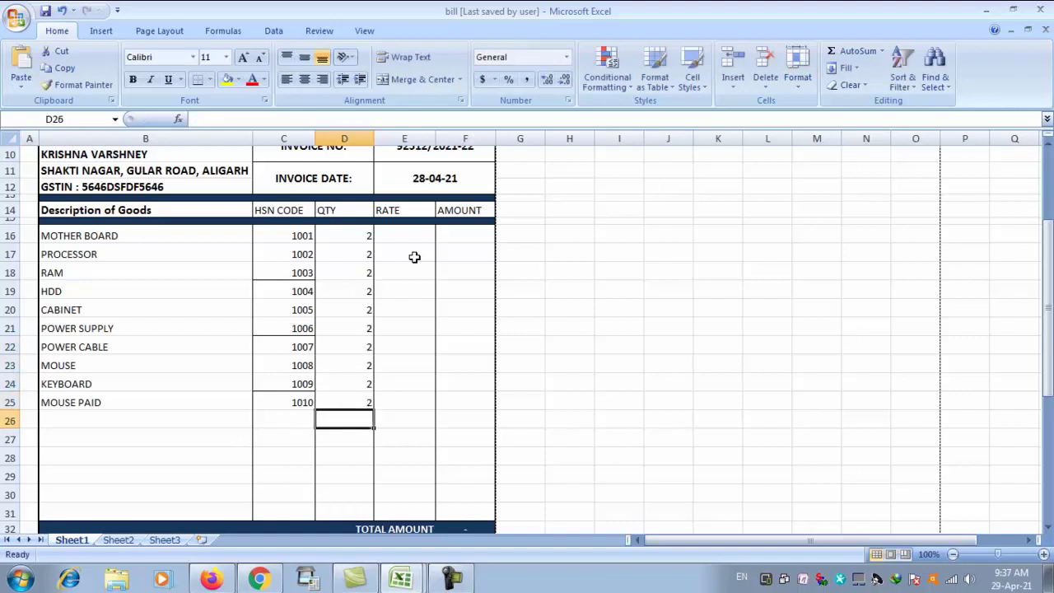
left_click(412, 237)
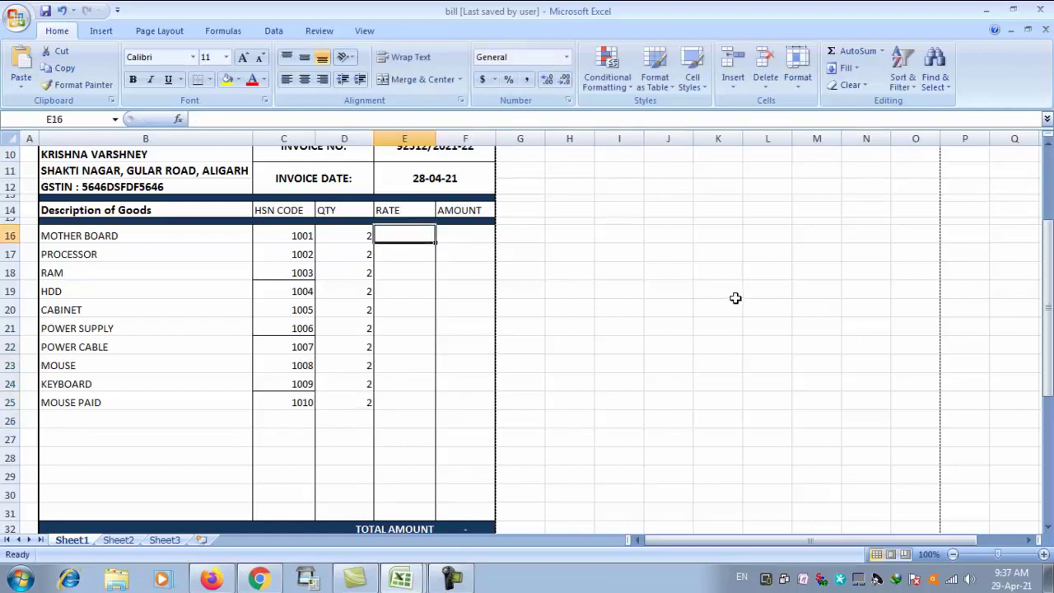
Enter rates 2200, 750, 400, 3500, 1050, 400, 50, 150, 250 and 20 in E16:E25
type("22")
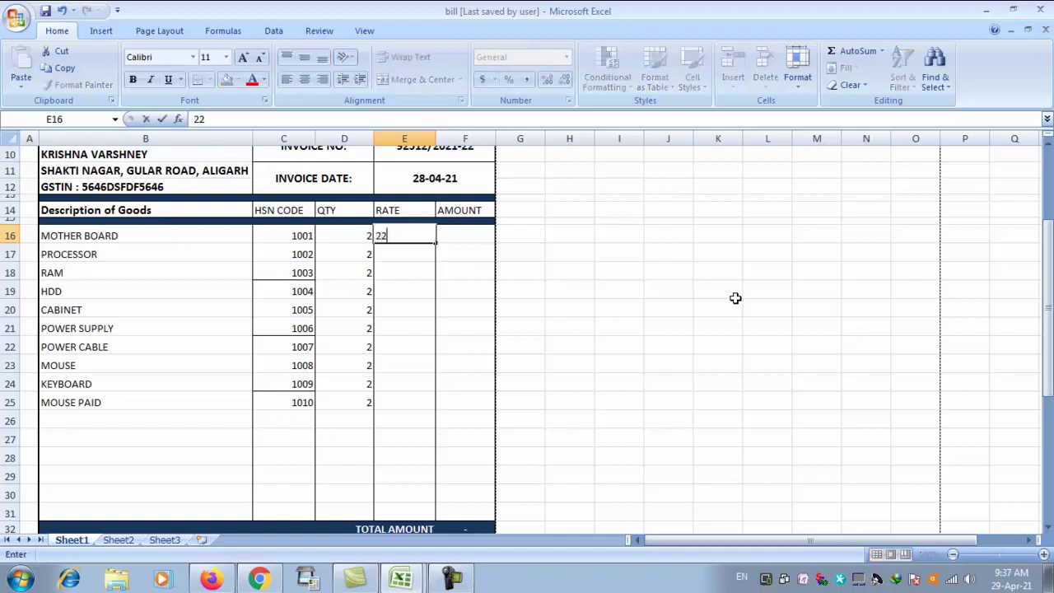
type("00")
key("Return")
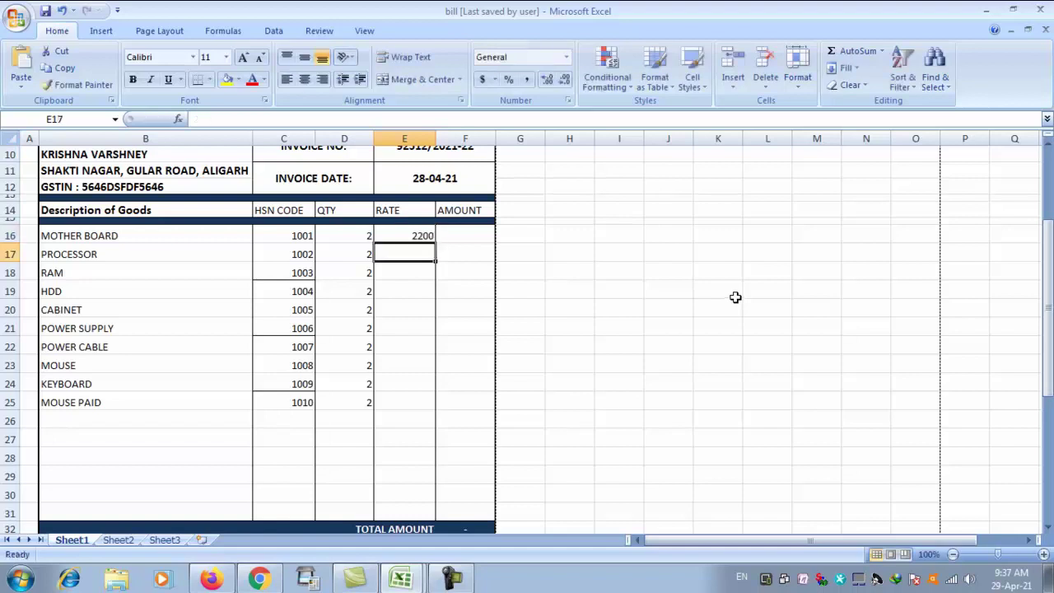
type("750")
key("Return")
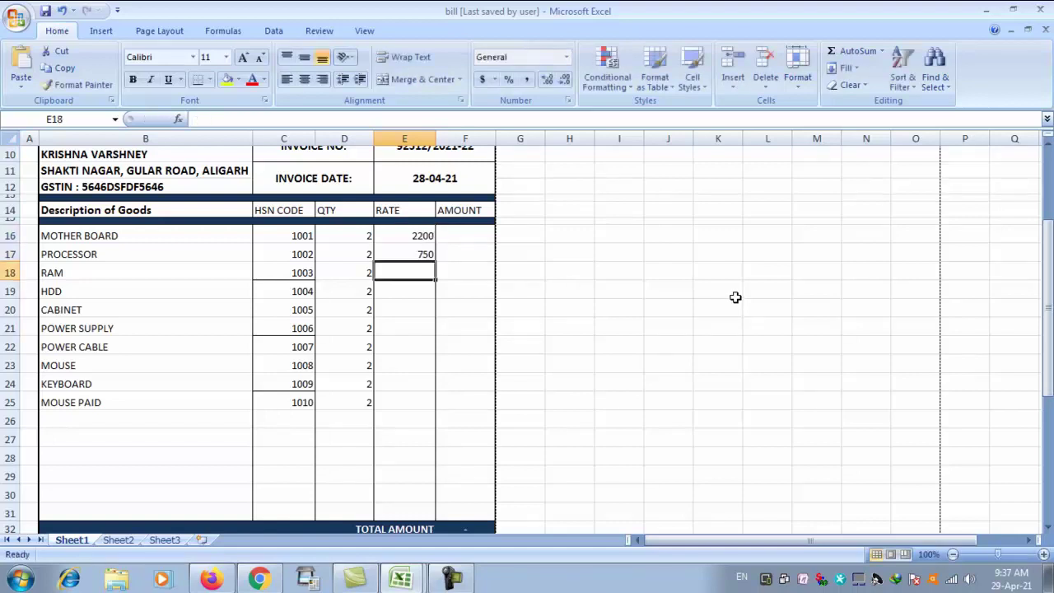
type("7")
type("400")
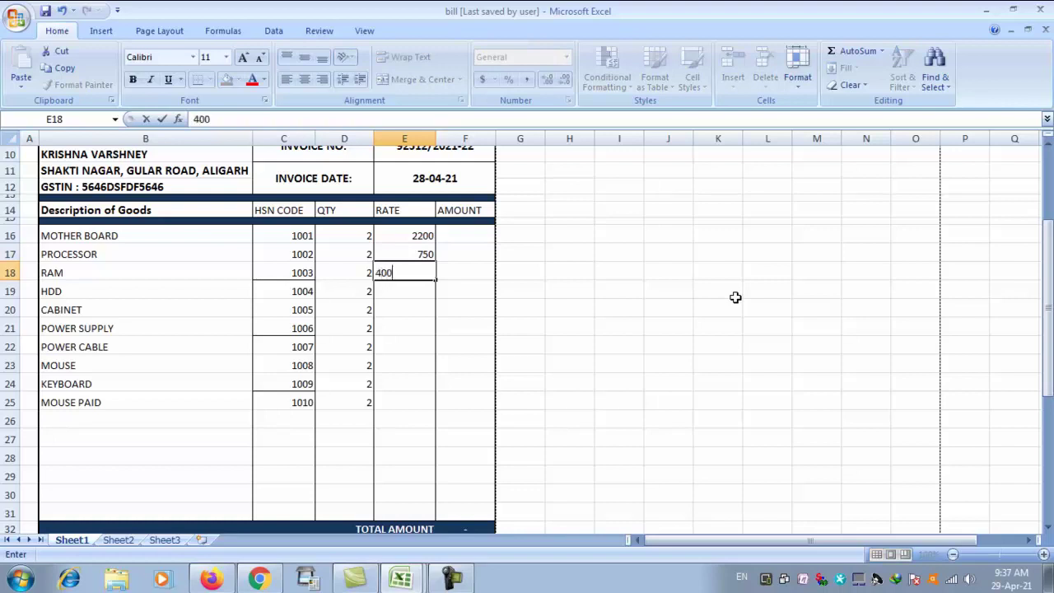
key("Return")
type("3500")
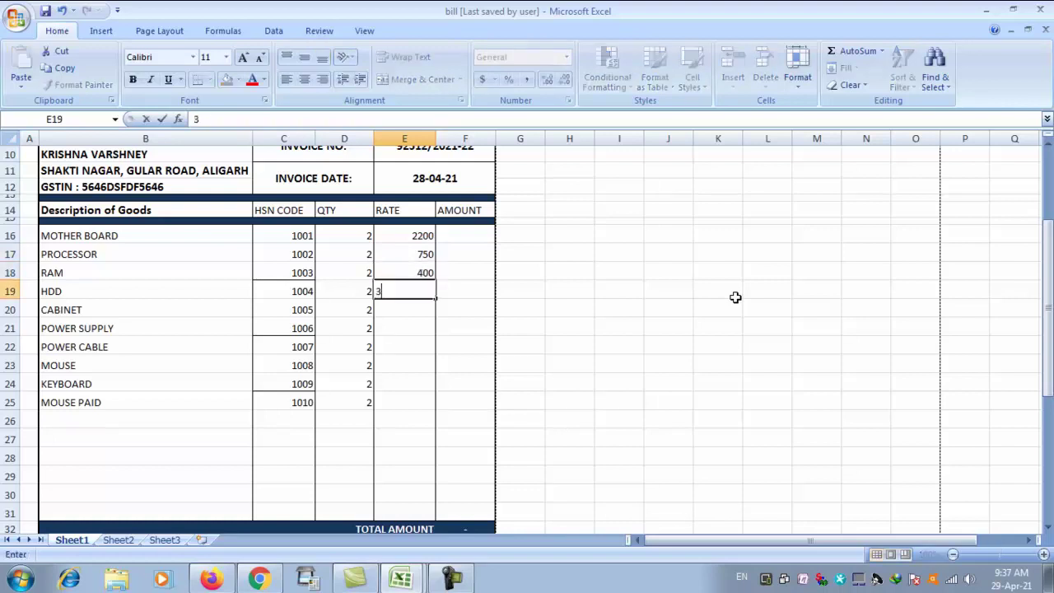
key("Return")
type("10")
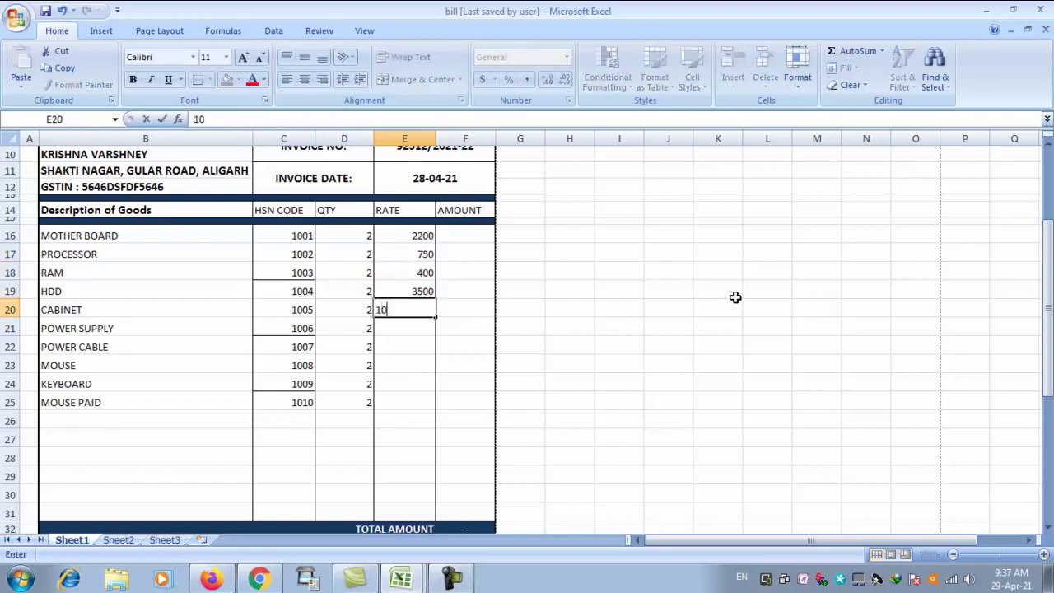
type("50")
key("Return")
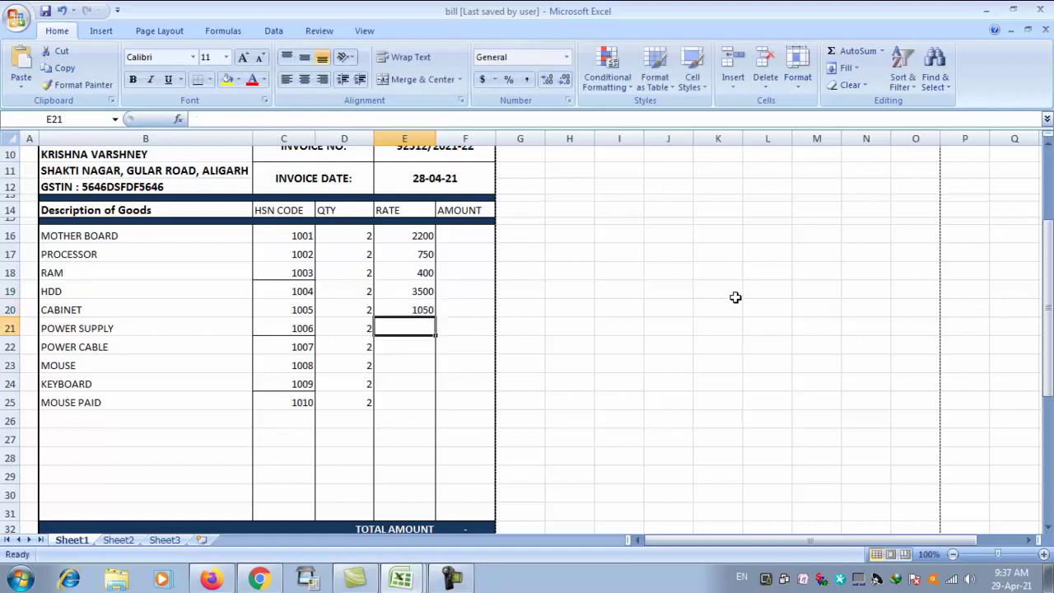
type("400")
key("Return")
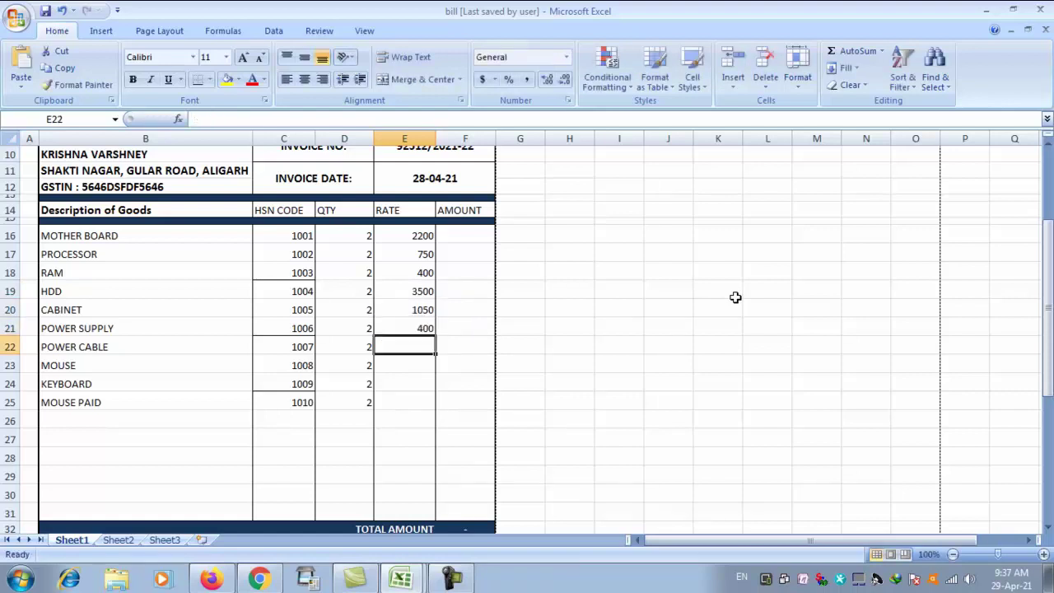
type("50")
key("Return")
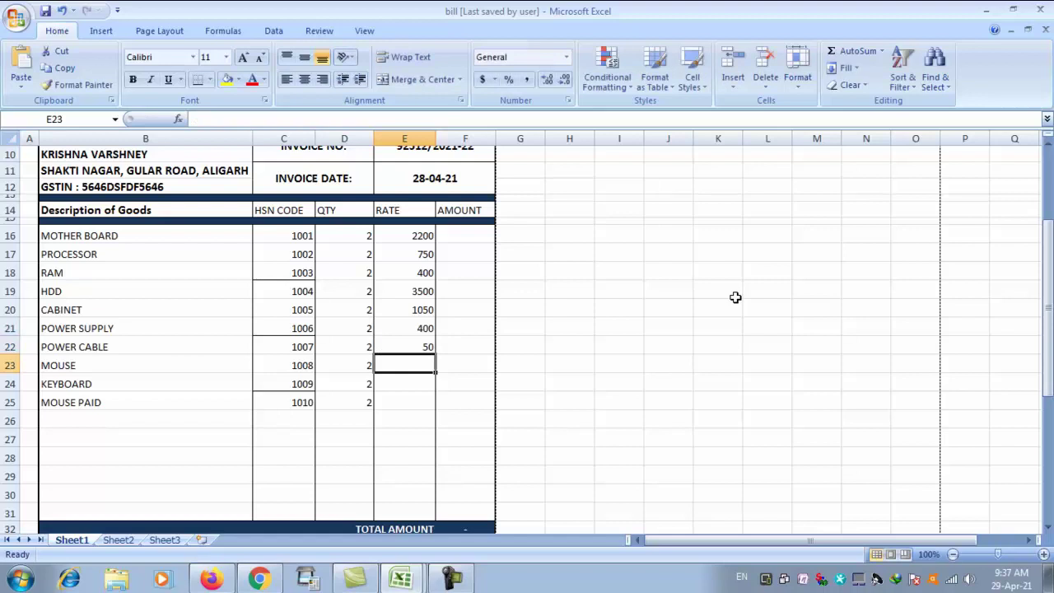
type("150")
key("Return")
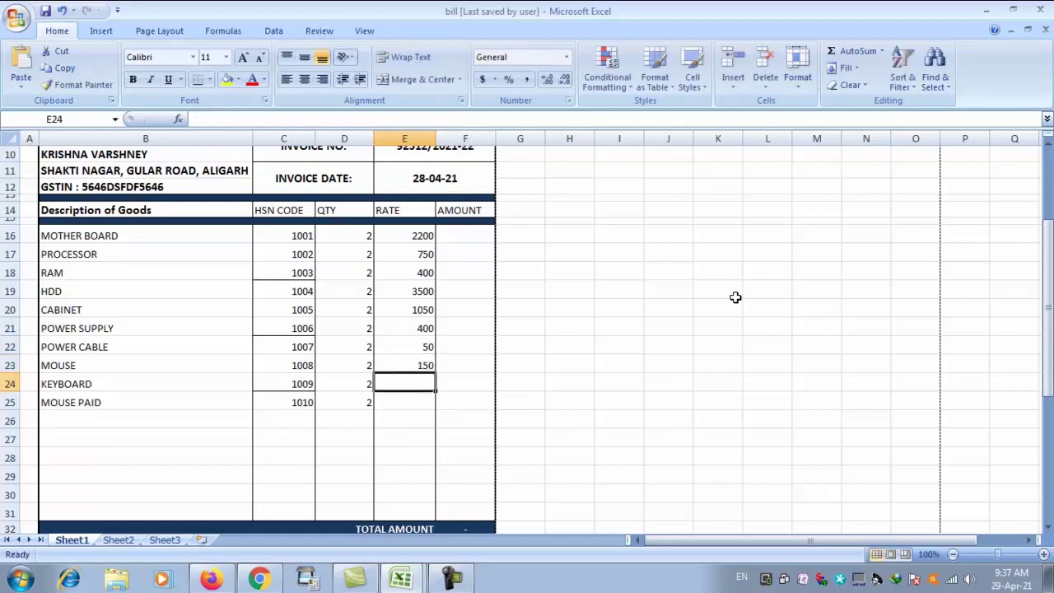
type("250")
key("Return")
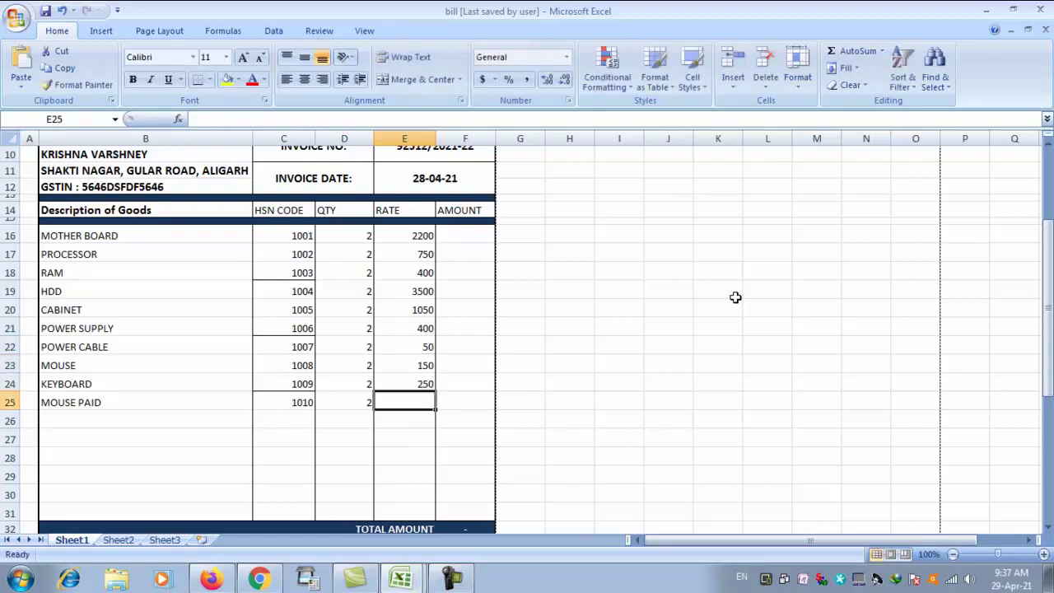
type("20")
key("Tab")
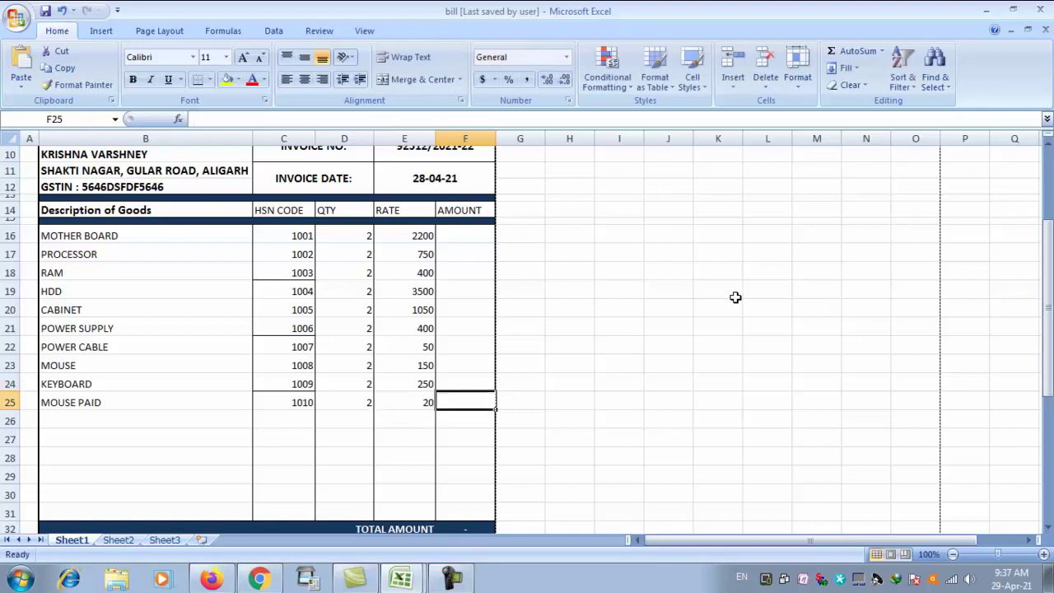
Enter the quantity-times-rate formula =D16*E16 in F16, giving 4400
left_click(475, 236)
type("=SU")
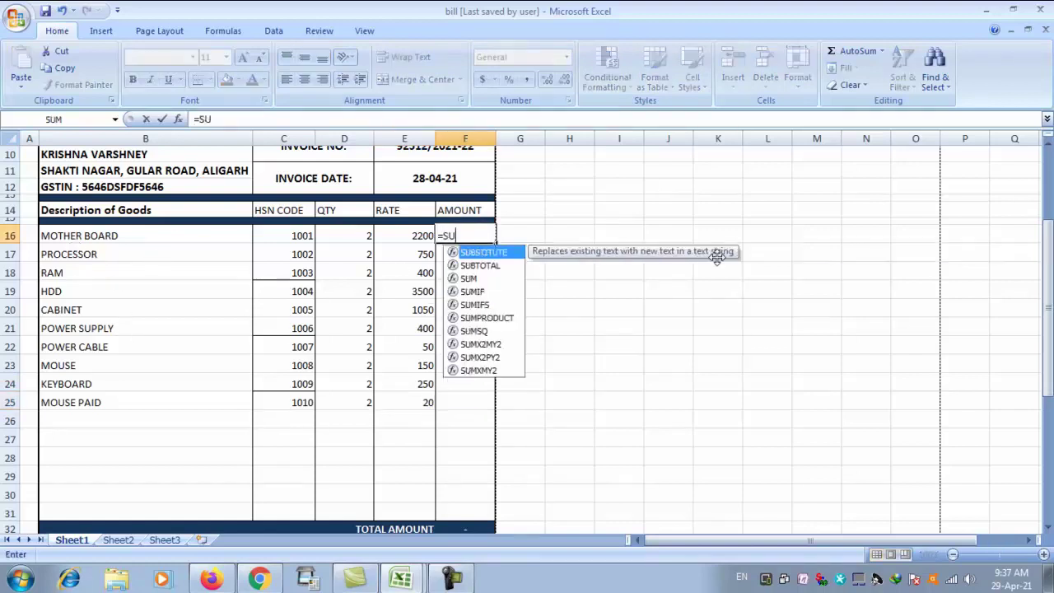
type("M")
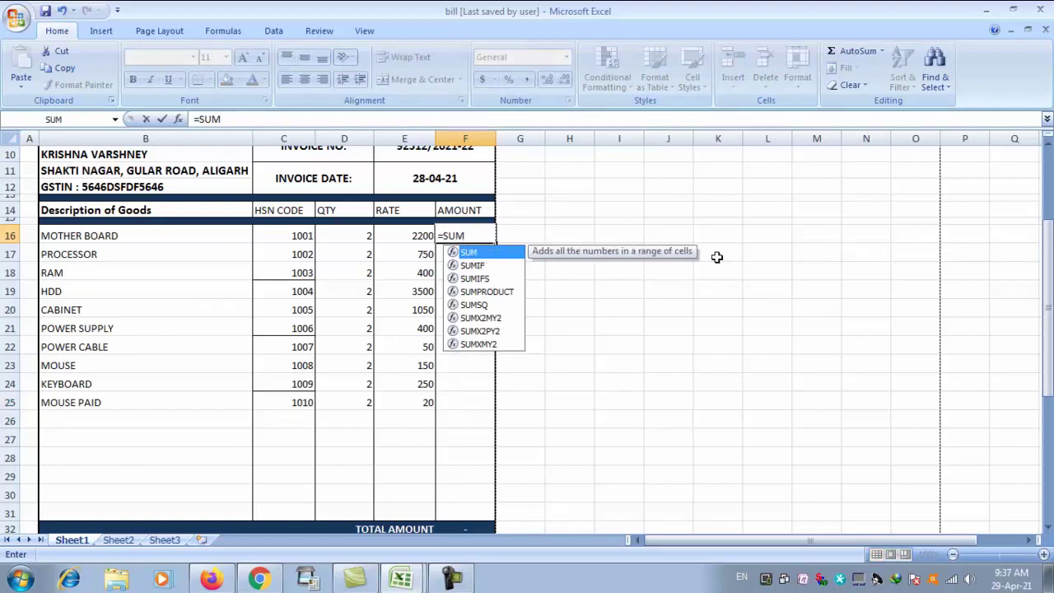
key("BackSpace")
key("BackSpace")
key("BackSpace")
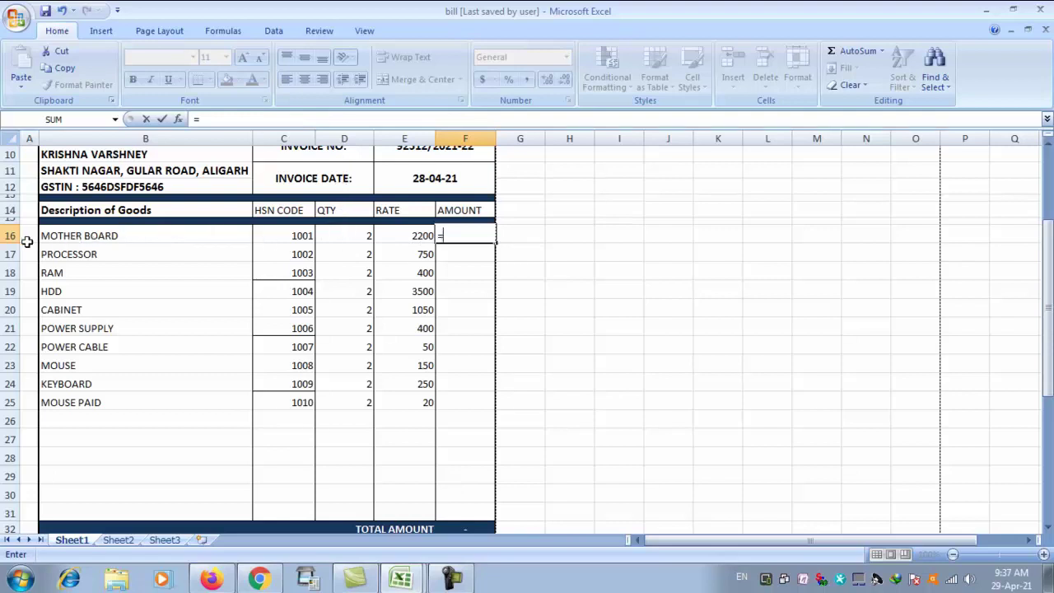
type("D")
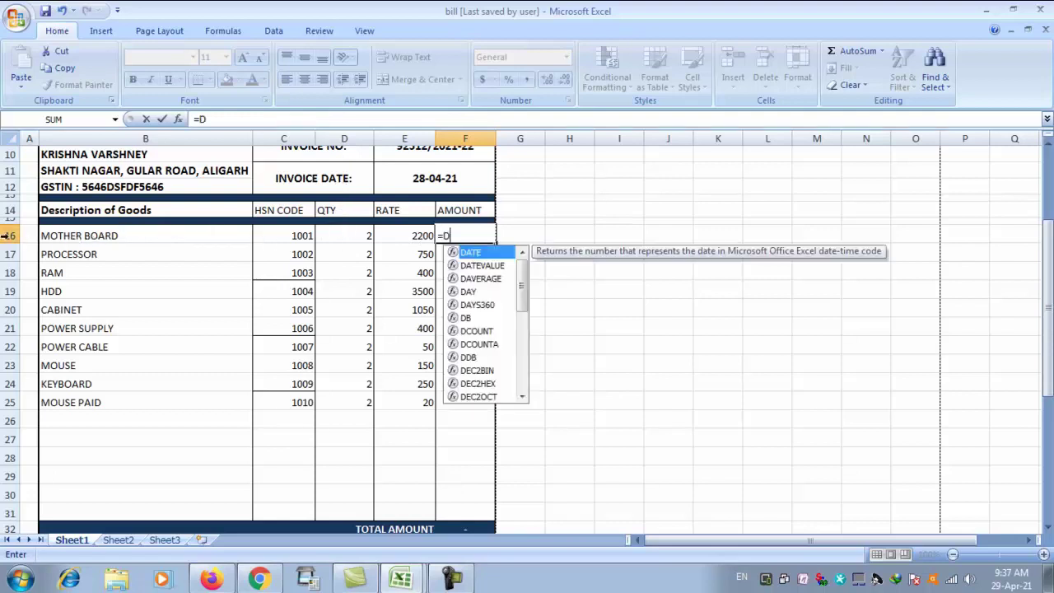
type("16*")
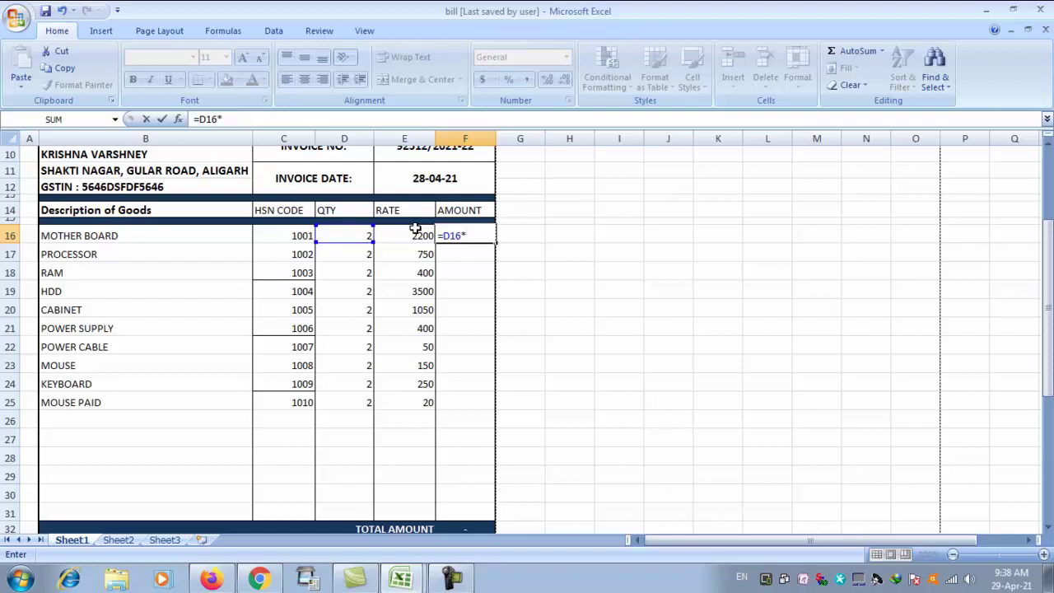
type("E1")
type("6")
key("Return")
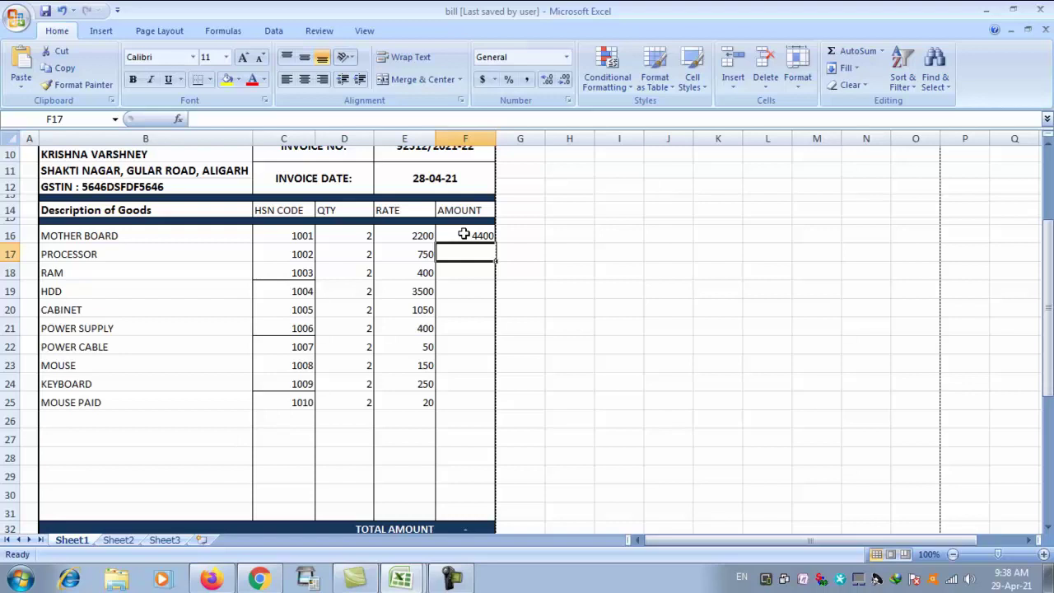
Copy the F16 formula down to F25, then clear the copies from F17:F25
left_click_drag(454, 233, 454, 406)
key("ctrl+d")
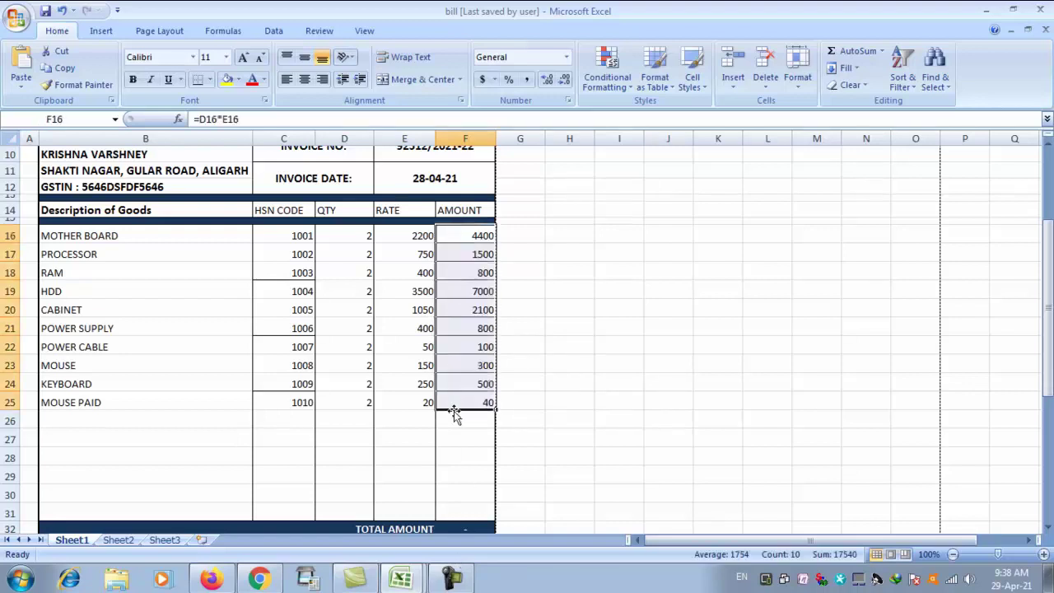
left_click(627, 367)
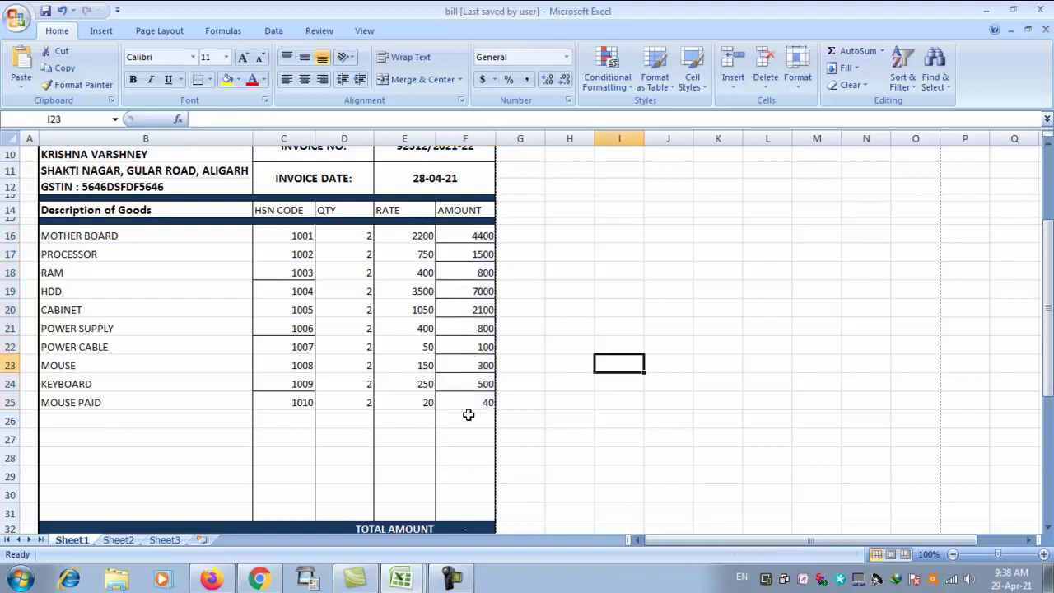
left_click_drag(465, 255, 473, 403)
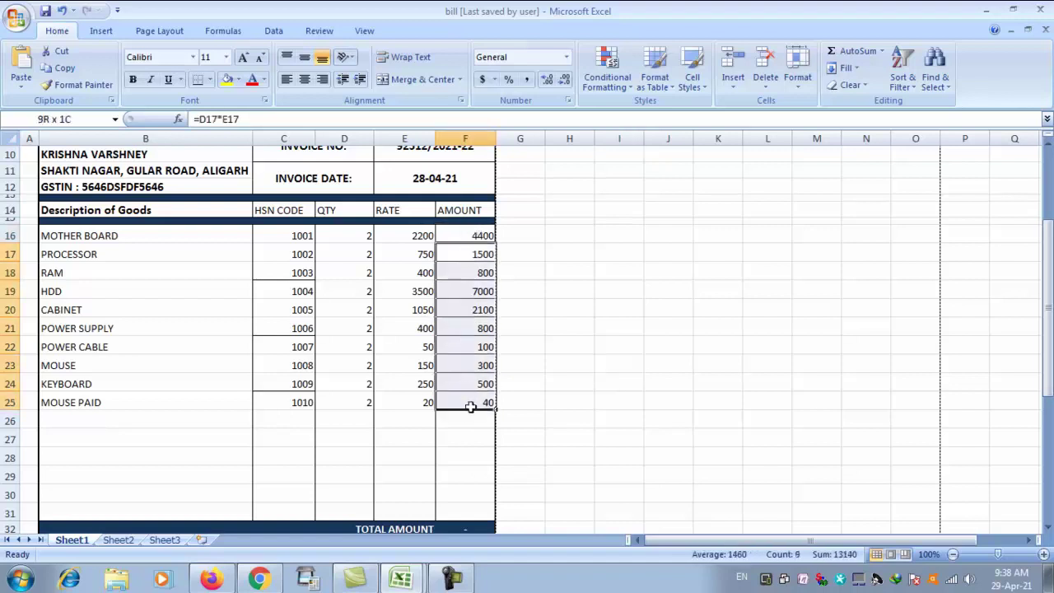
key("Delete")
left_click(607, 305)
Enter =D17*E17 in F17 and fill the amount formulas down to F25
left_click(479, 253)
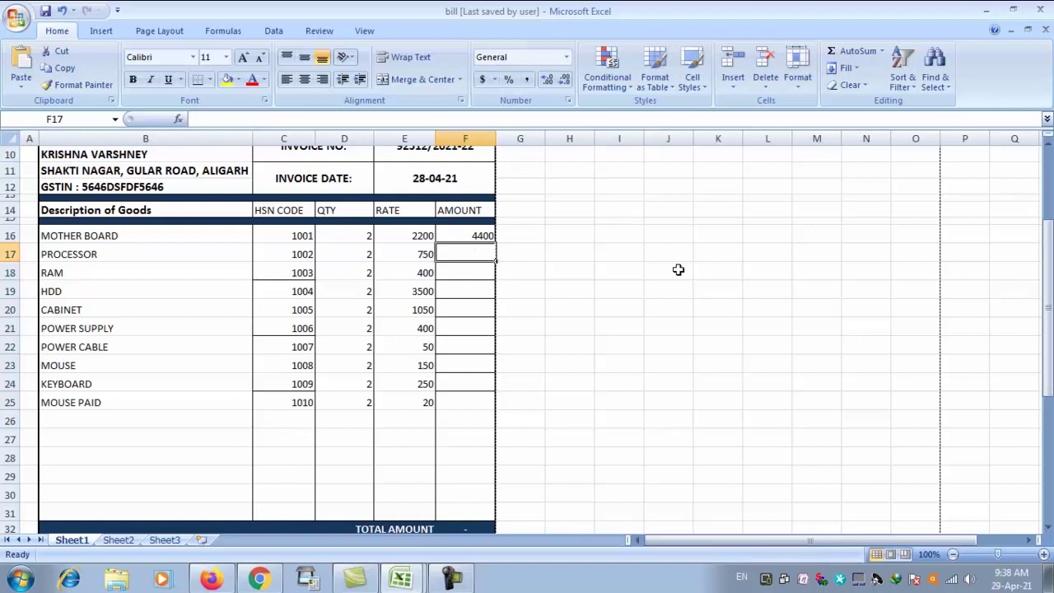
type("=SUM")
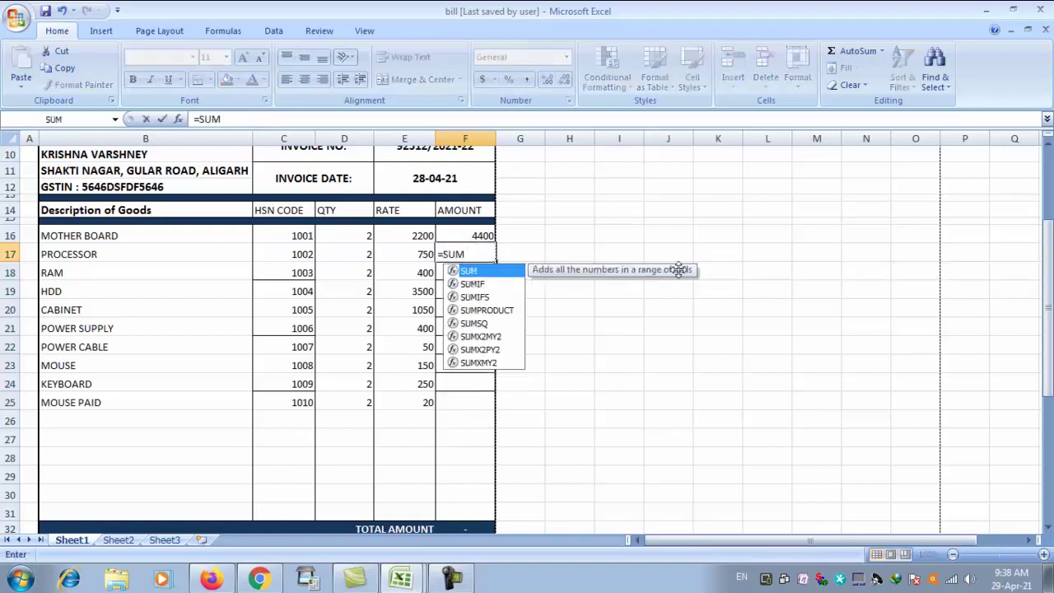
type("(")
key("BackSpace")
key("BackSpace")
key("BackSpace")
key("BackSpace")
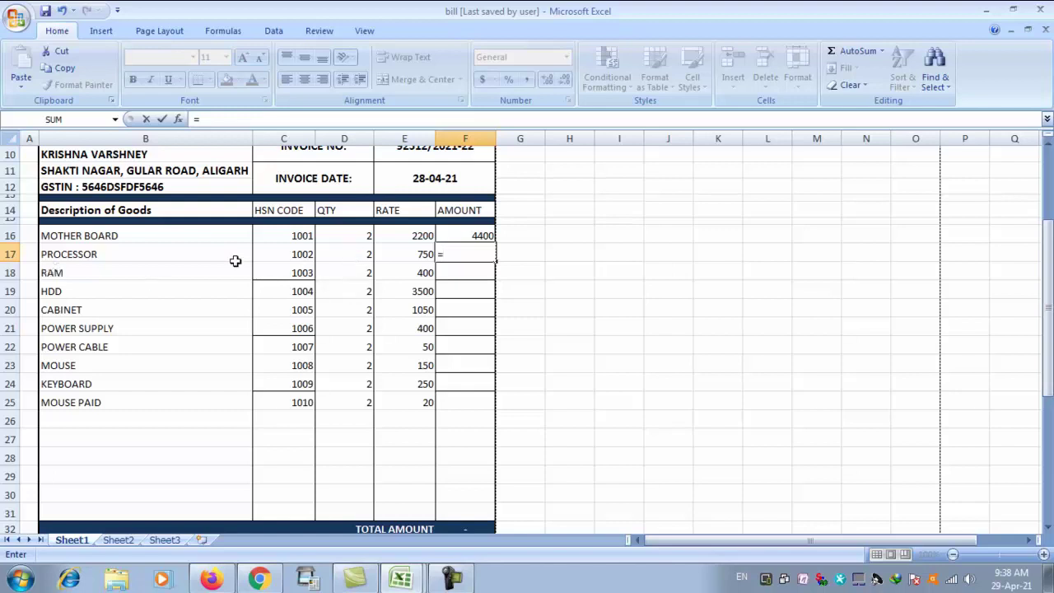
type("D17*")
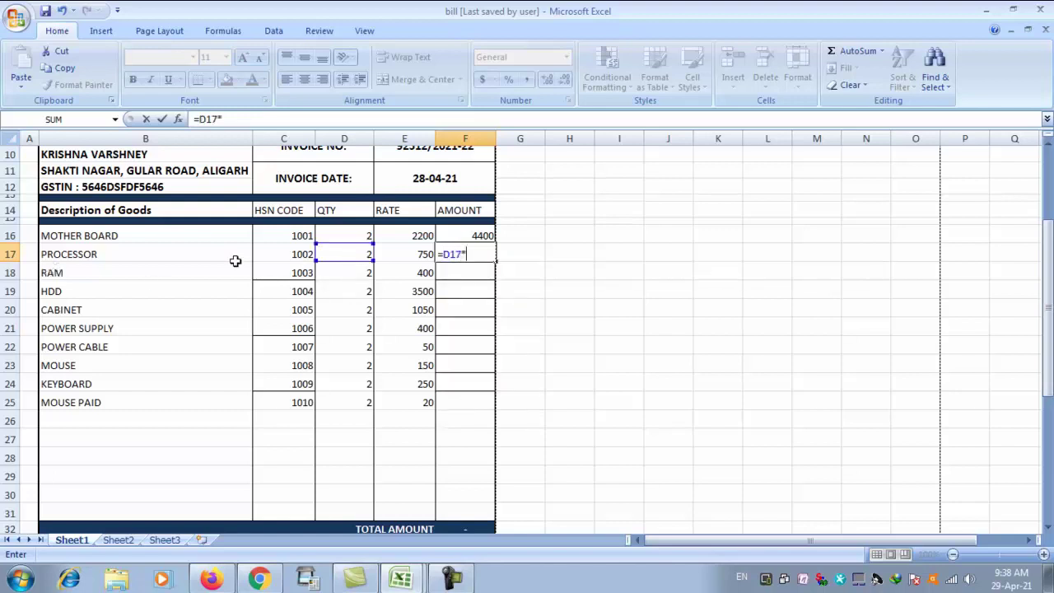
type("E17")
key("Return")
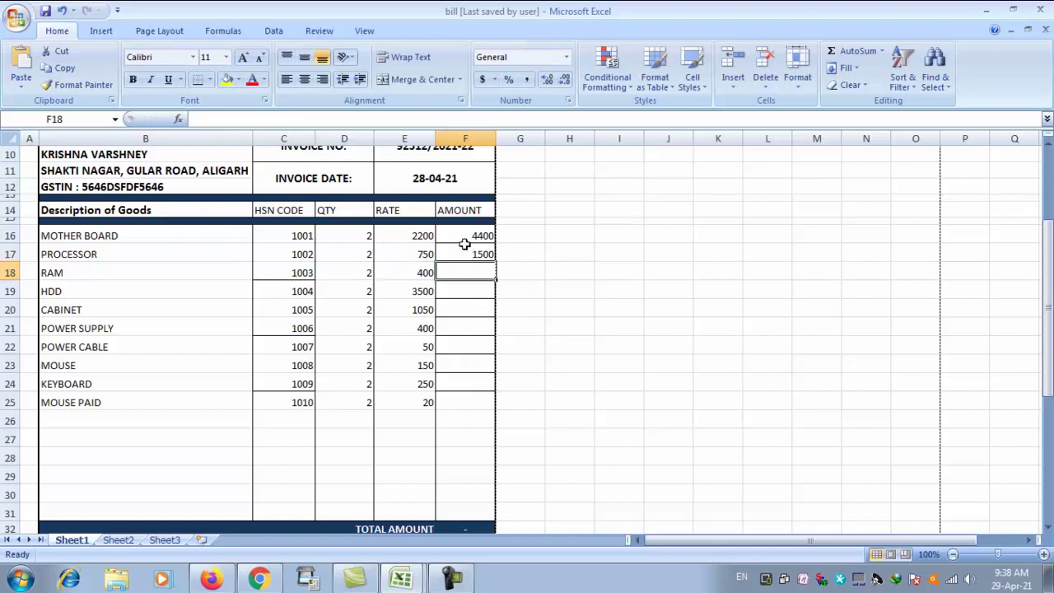
left_click_drag(465, 235, 466, 403)
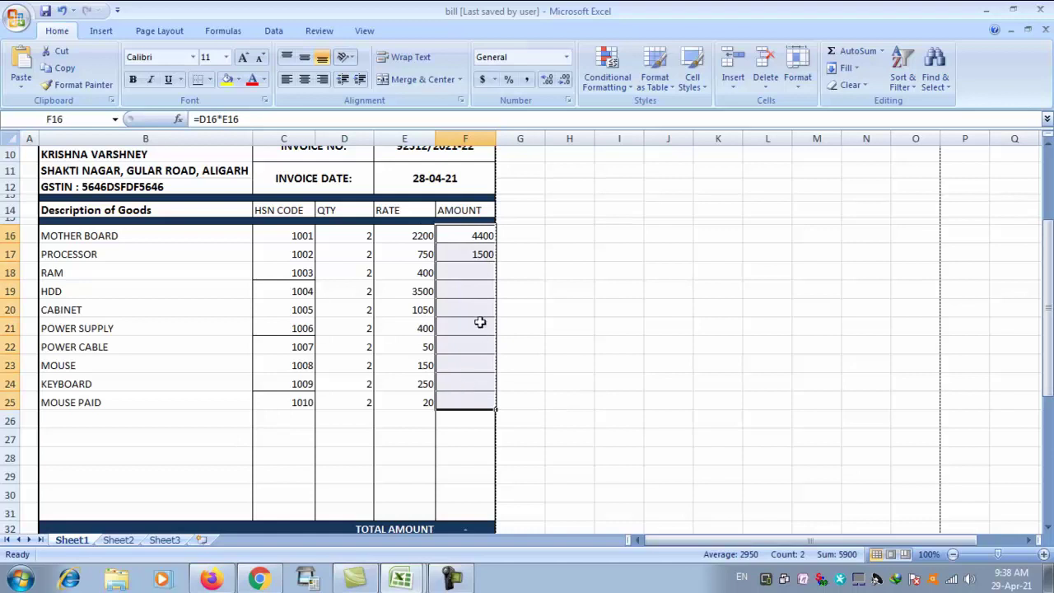
left_click_drag(465, 238, 499, 414)
left_click(621, 357)
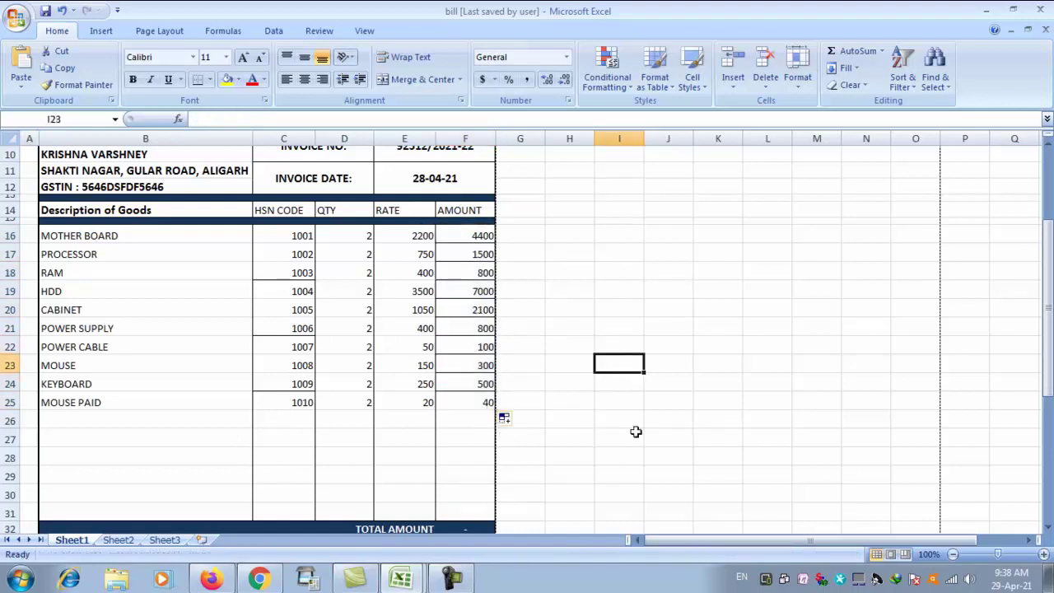
scroll(636, 432, "down", 2)
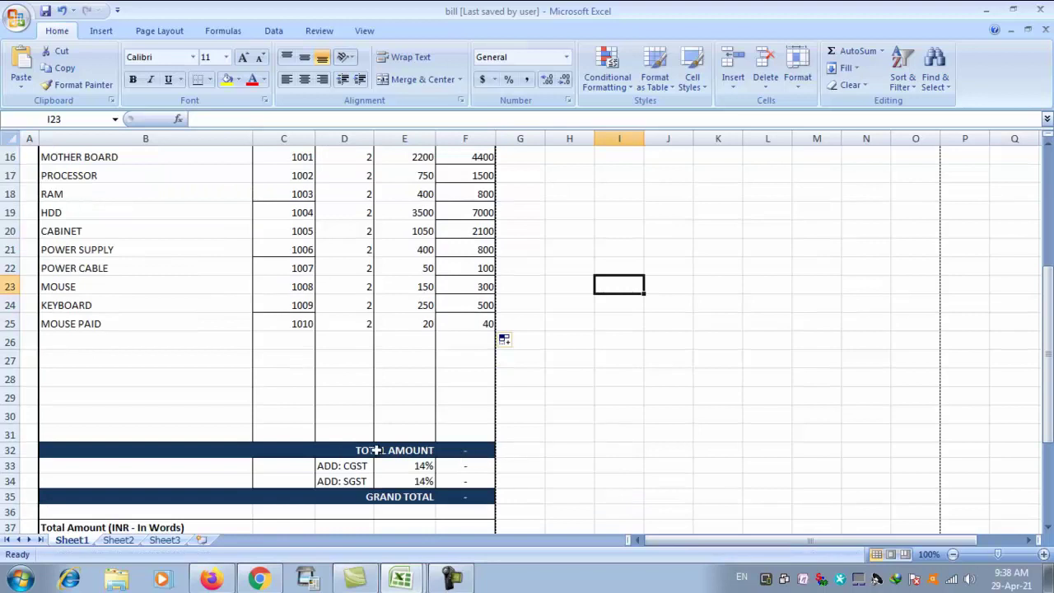
Clear the placeholder dashes from F32:F35
left_click_drag(475, 453, 473, 495)
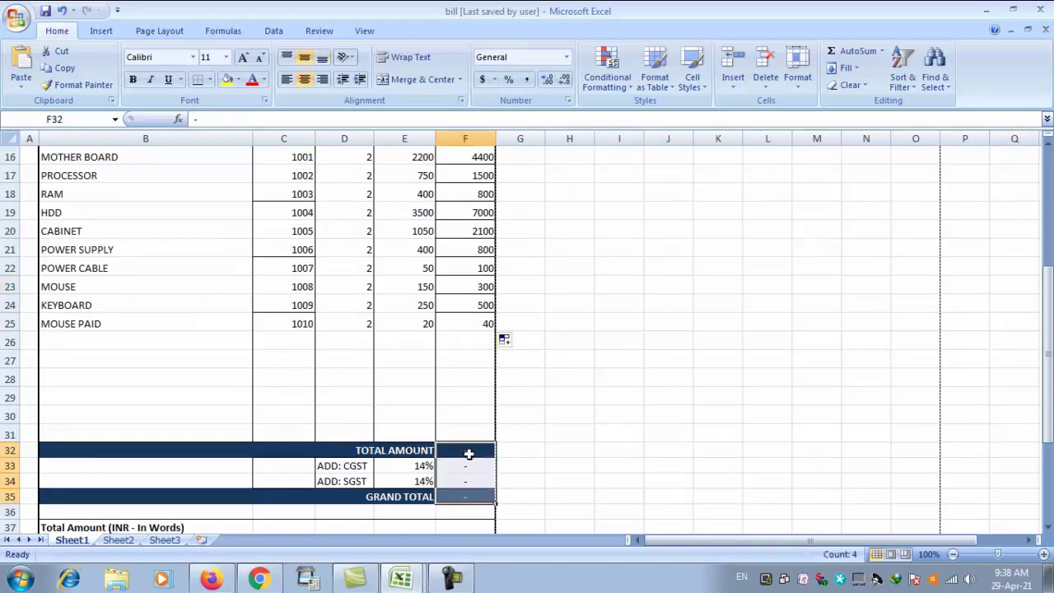
key("Delete")
left_click(580, 435)
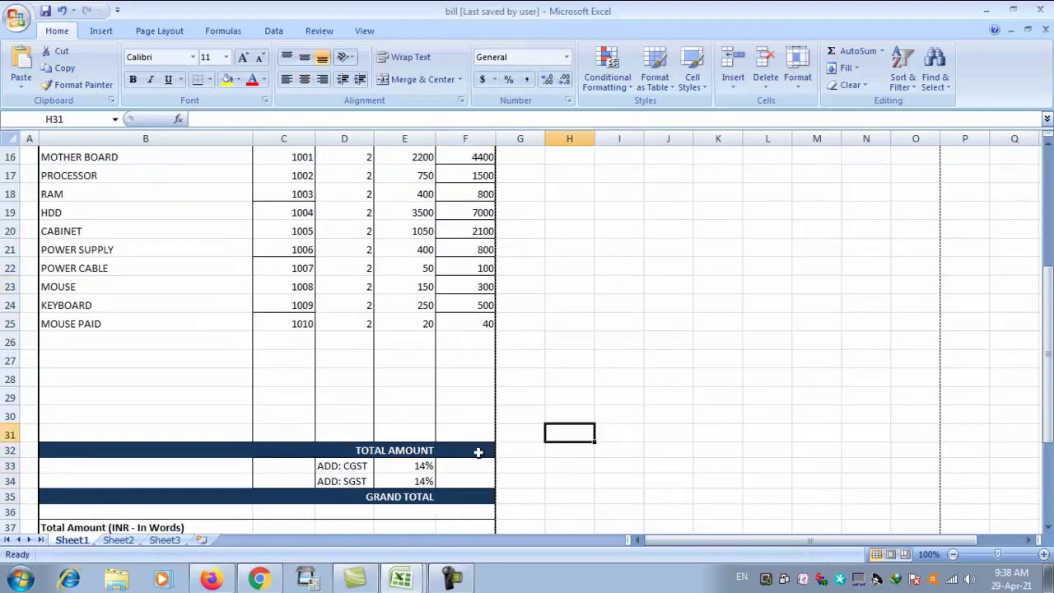
Enter =SUM(F16:F31) in F32 for a total amount of 17540
left_click(477, 452)
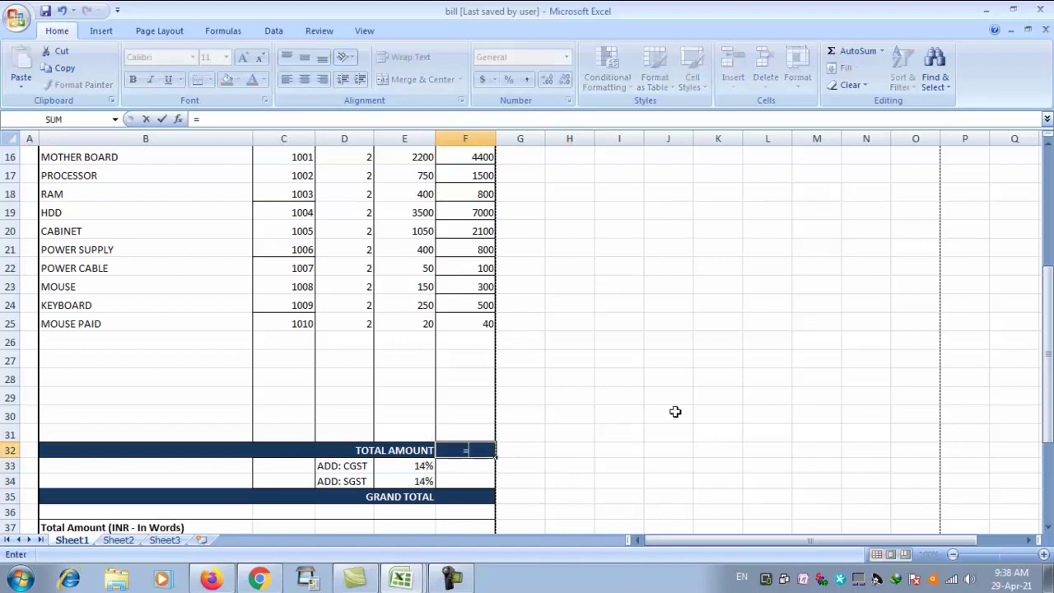
type("=SUM(")
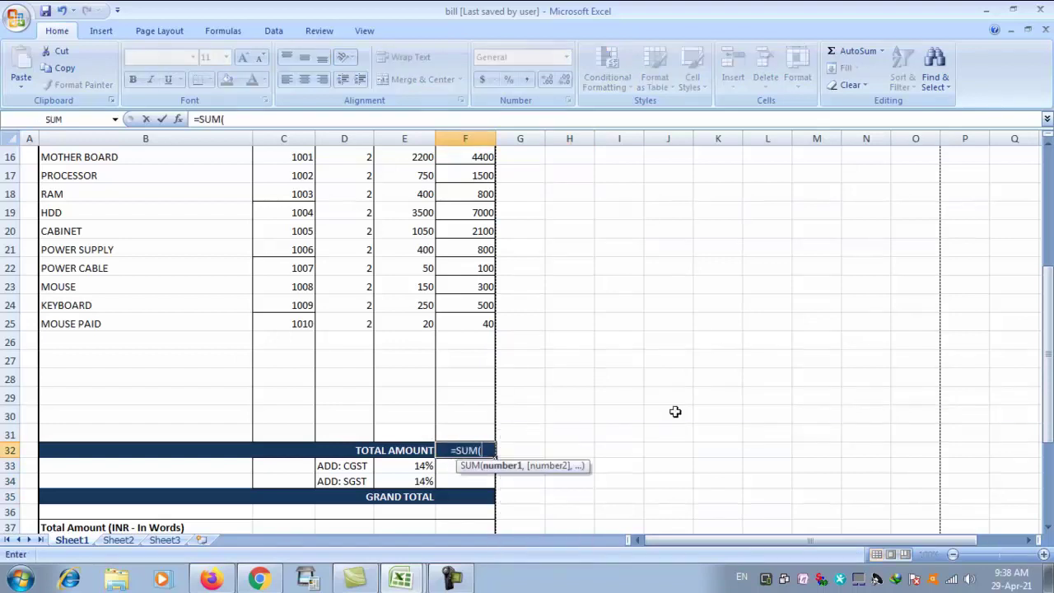
scroll(743, 386, "up", 1)
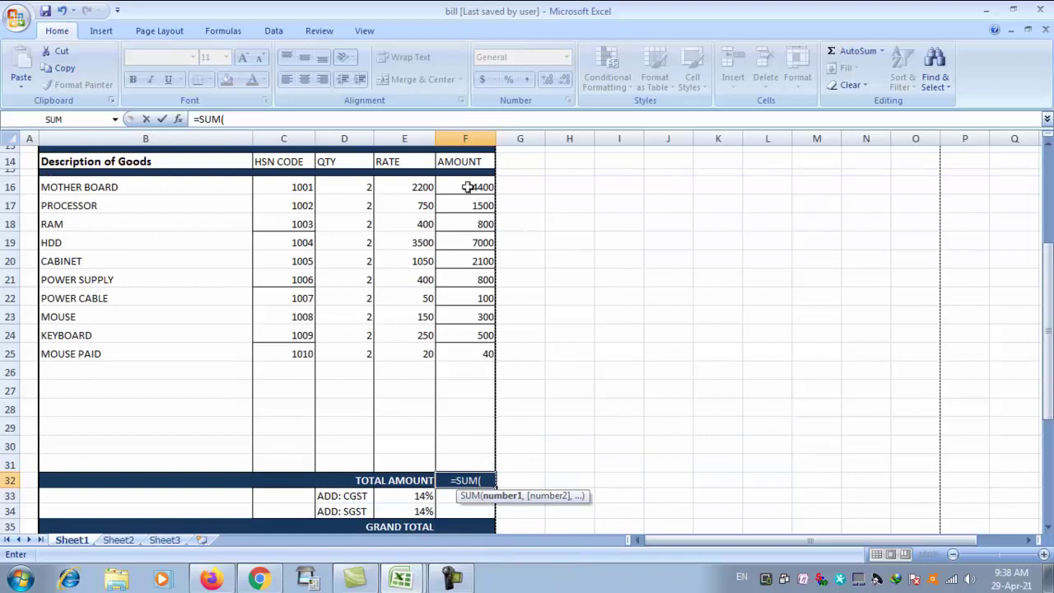
left_click_drag(467, 187, 459, 461)
key("Return")
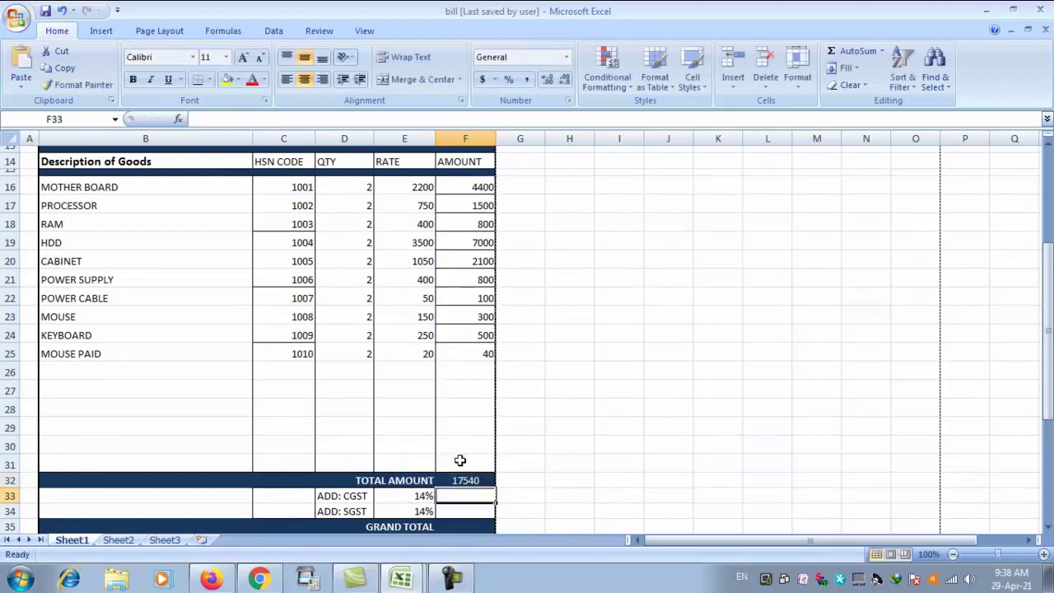
left_click(462, 481)
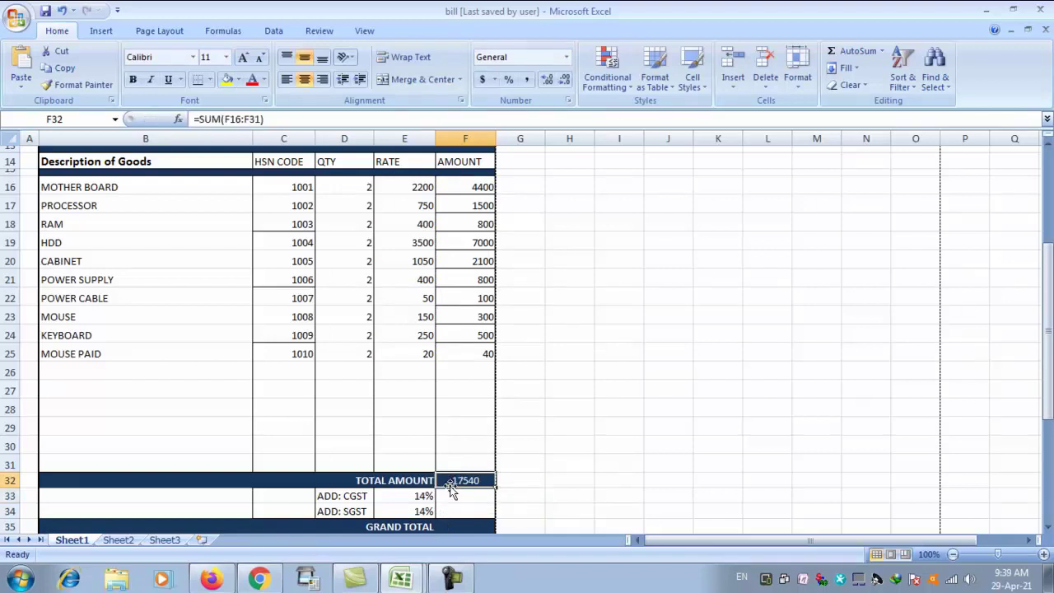
left_click(522, 481)
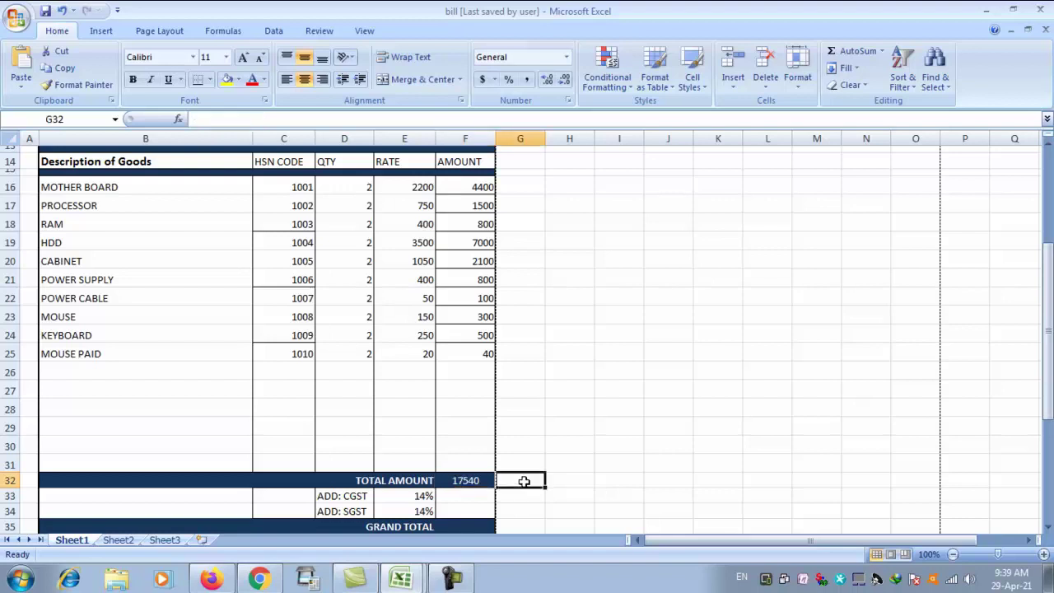
scroll(568, 494, "down", 1)
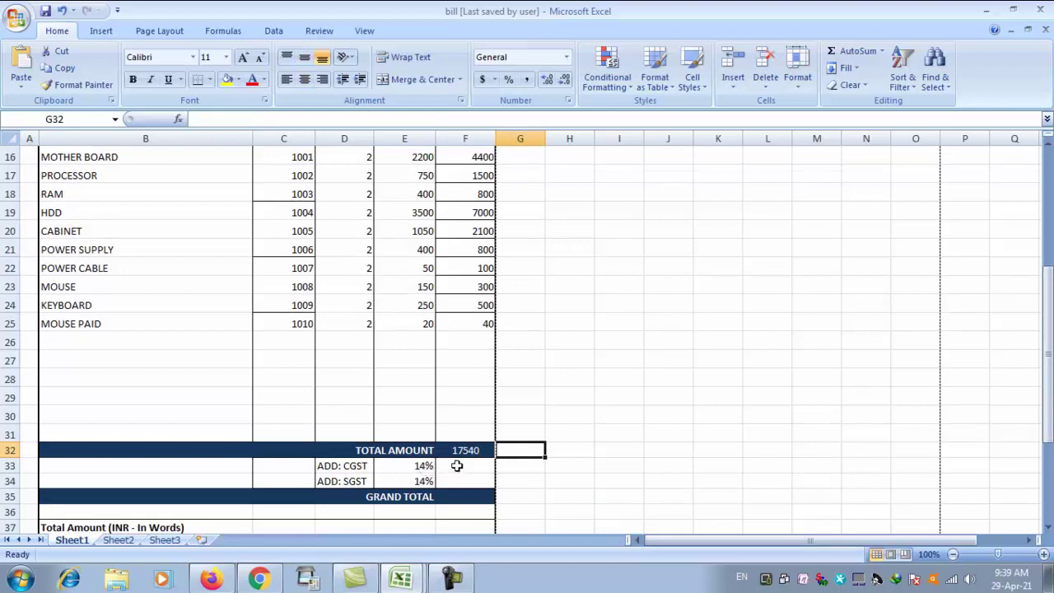
Compute CGST in F33 and SGST in F34 as F32 times the 14% rates, each 2455.6
left_click(462, 470)
type("=")
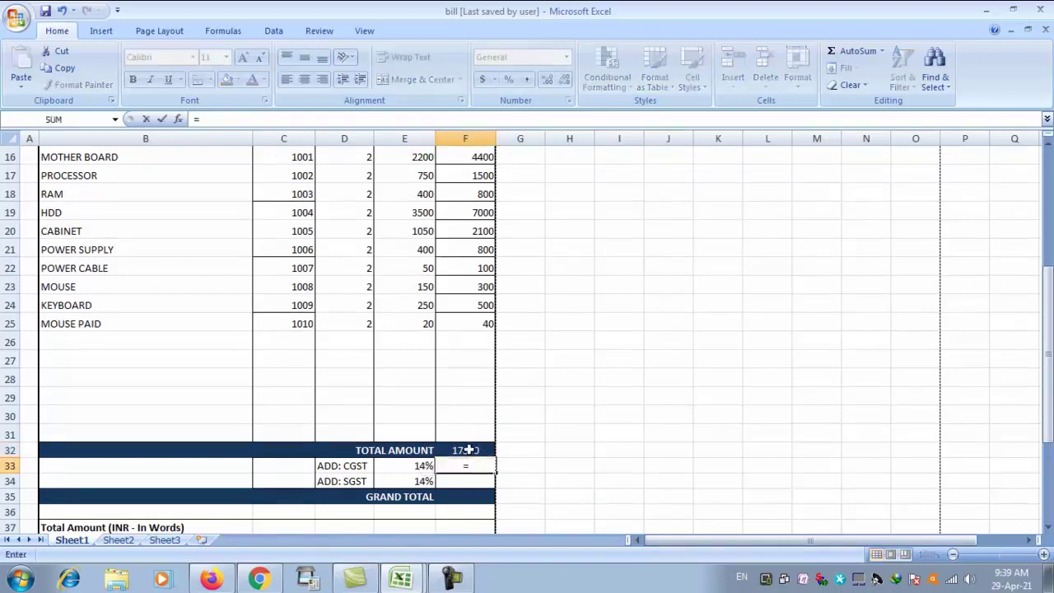
left_click(461, 450)
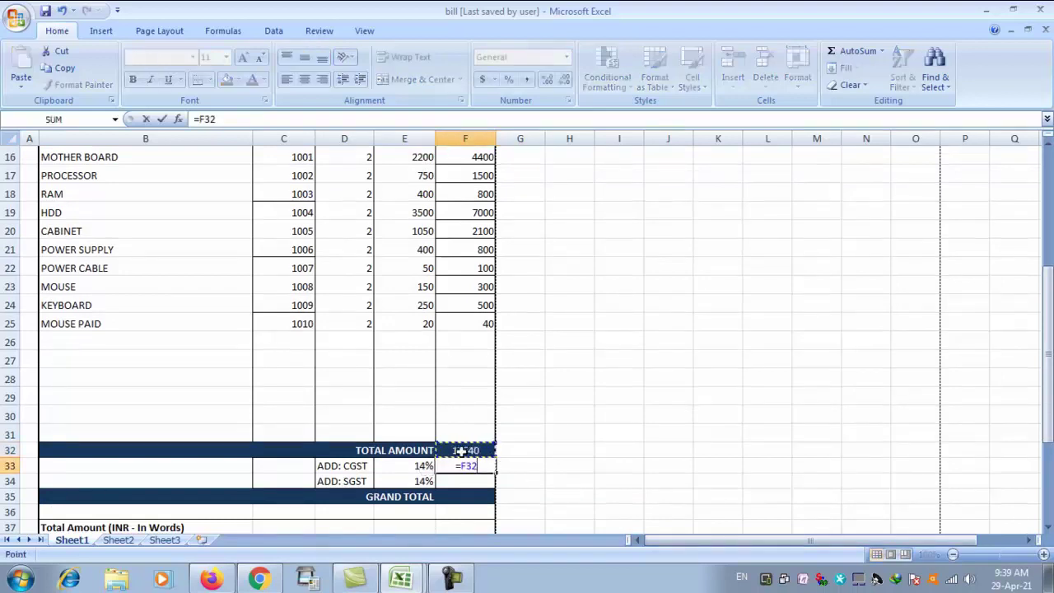
type("*")
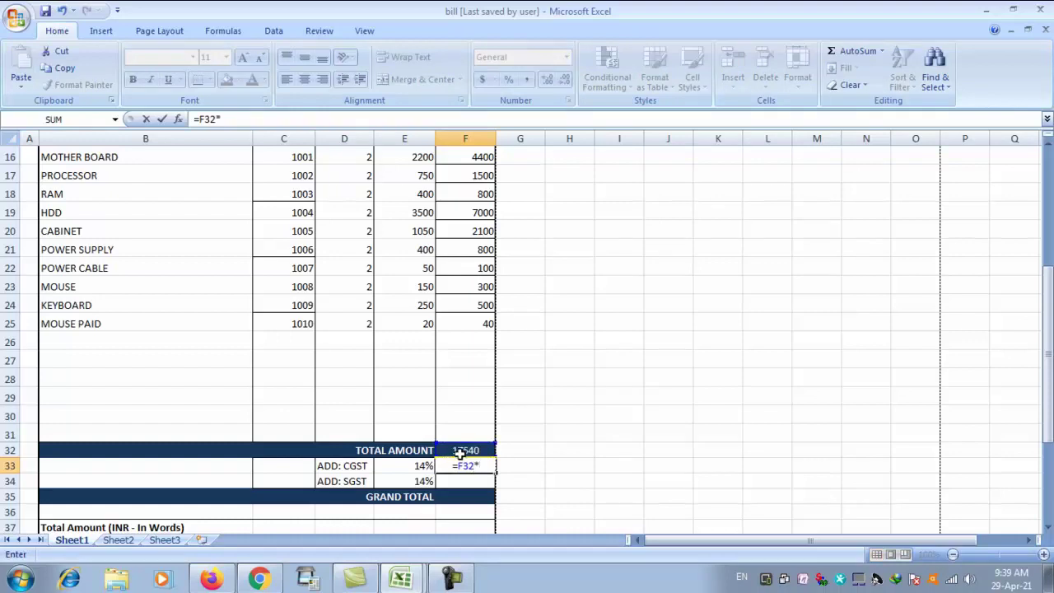
left_click(405, 466)
key("Return")
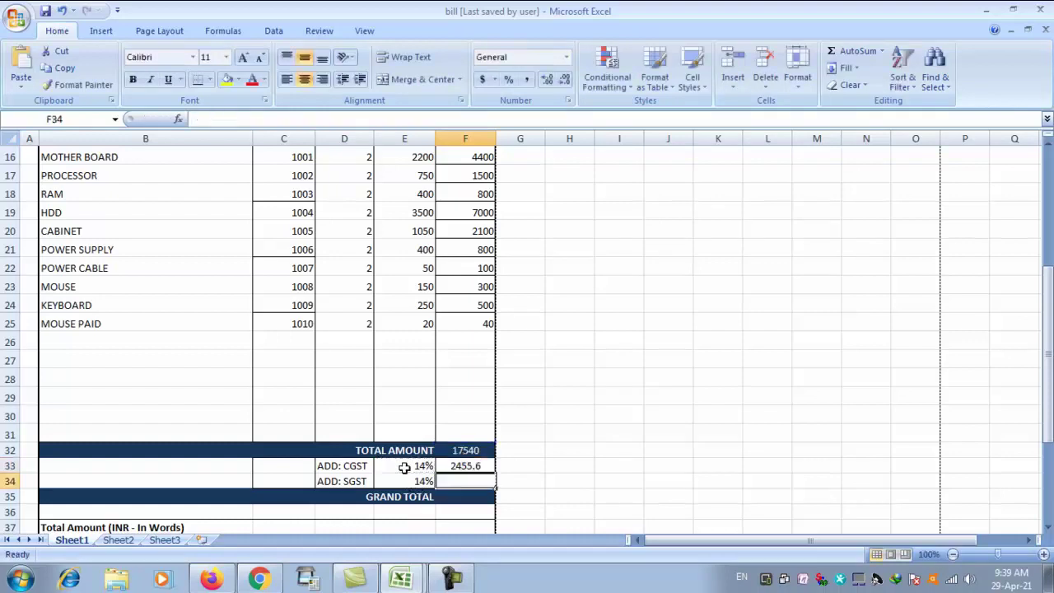
type("=")
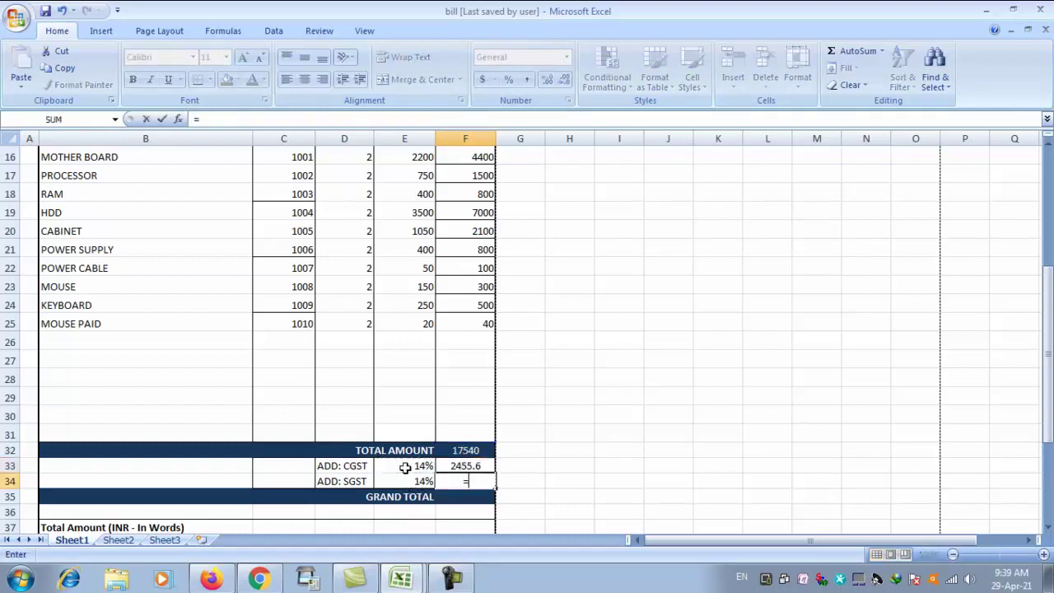
left_click(455, 450)
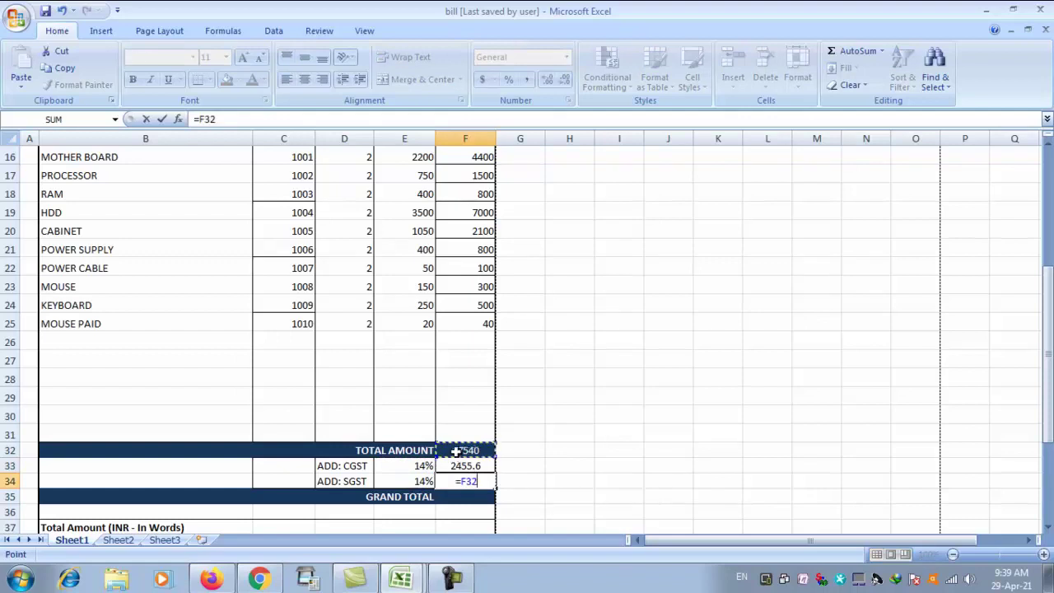
type("*")
left_click(402, 483)
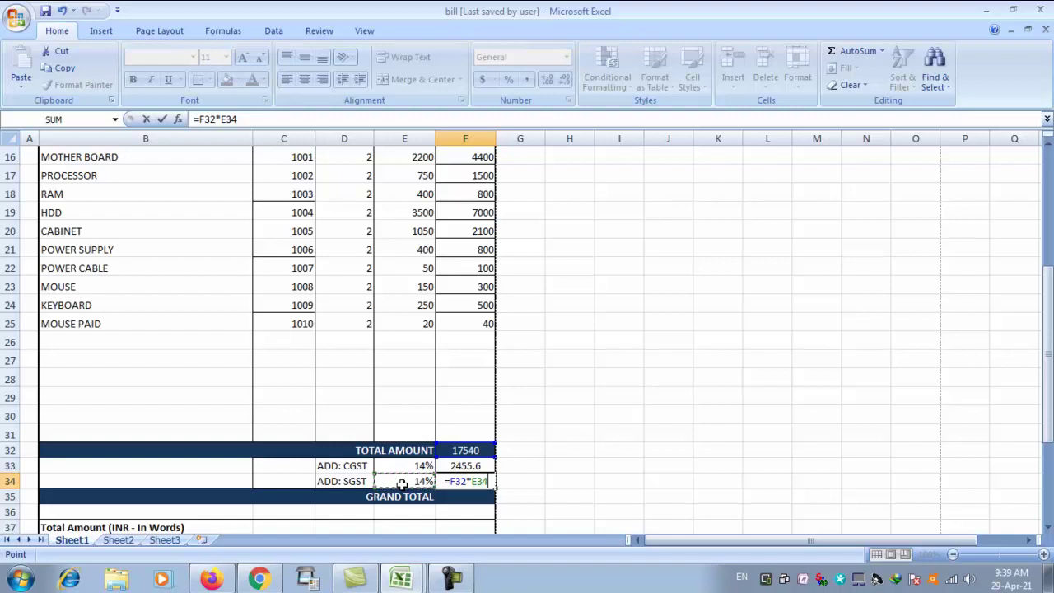
key("Return")
Enter =SUM(F32:F34) in F35 for a GRAND TOTAL of 22451.2
type("=")
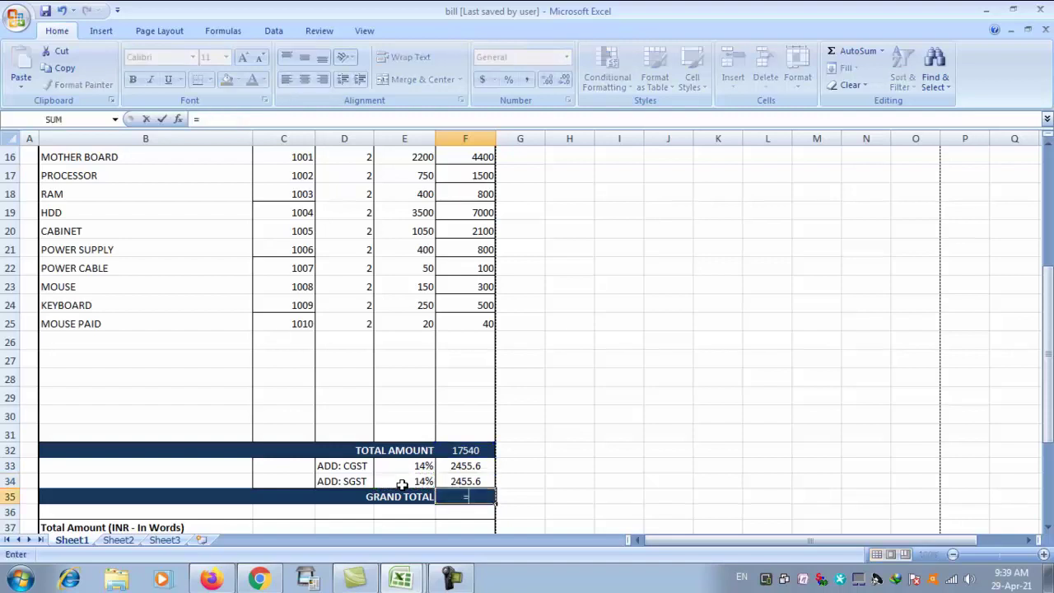
type("SUM")
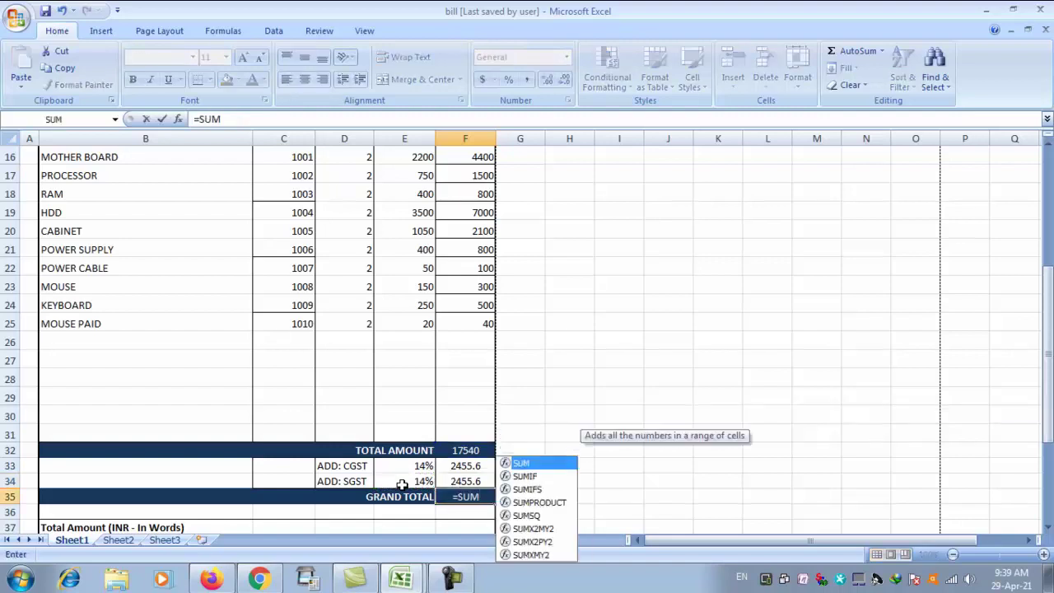
type("(")
left_click(452, 451)
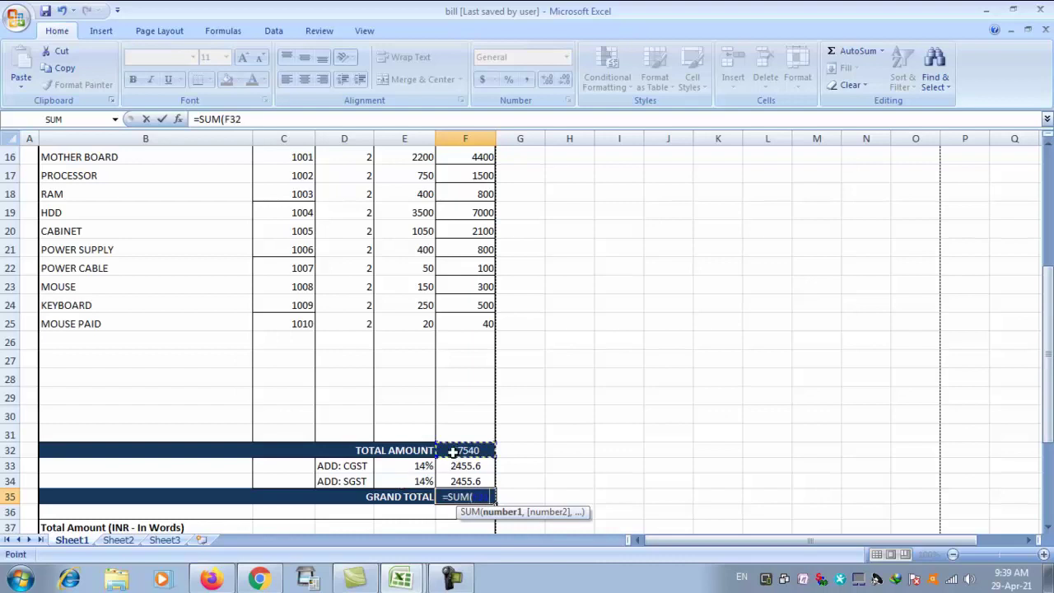
left_click_drag(452, 451, 452, 479)
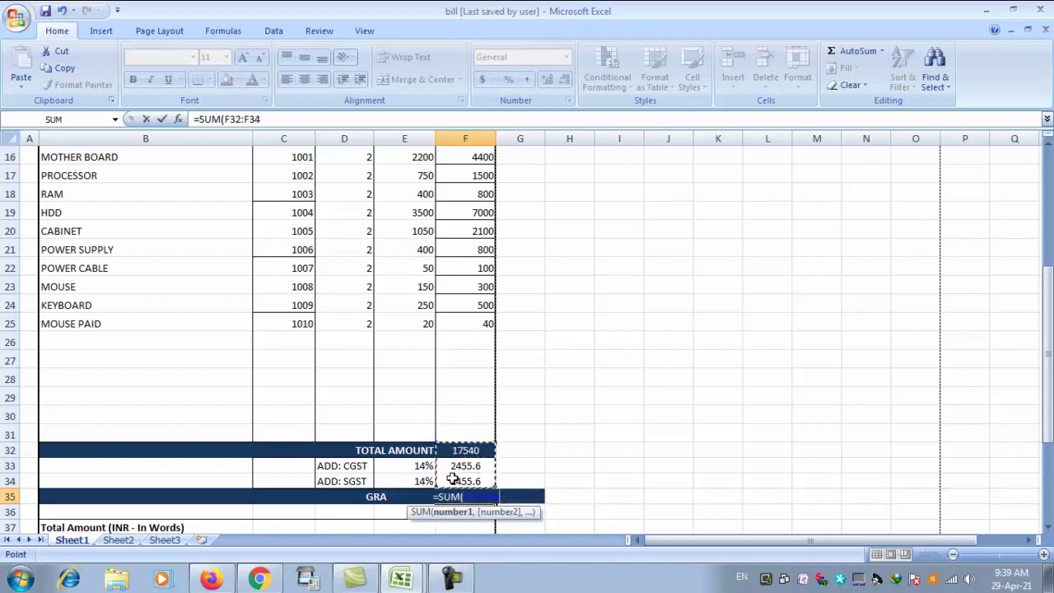
type(")")
key("Return")
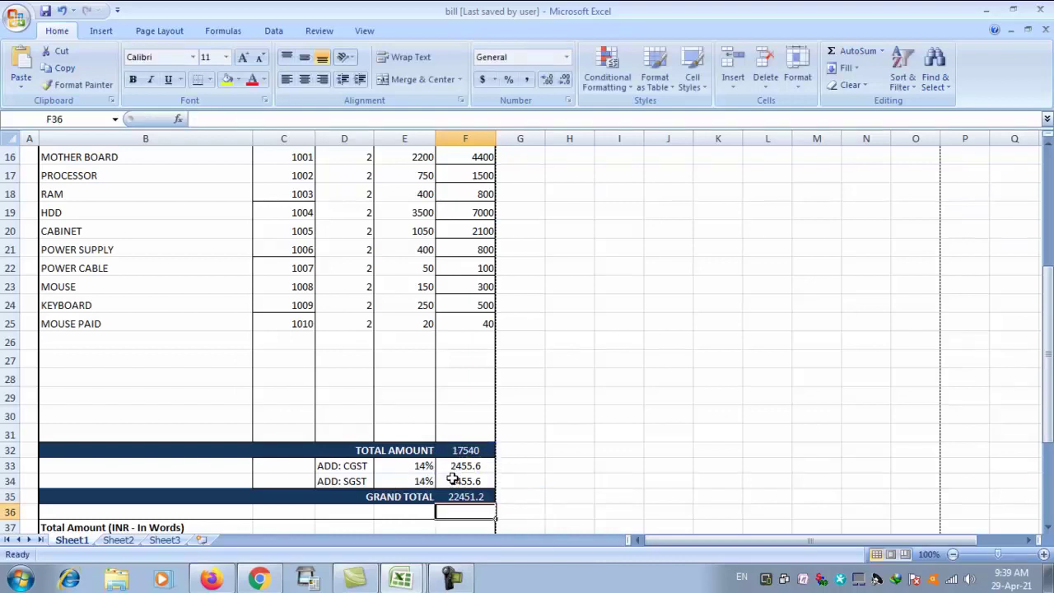
left_click(466, 496)
left_click(567, 499)
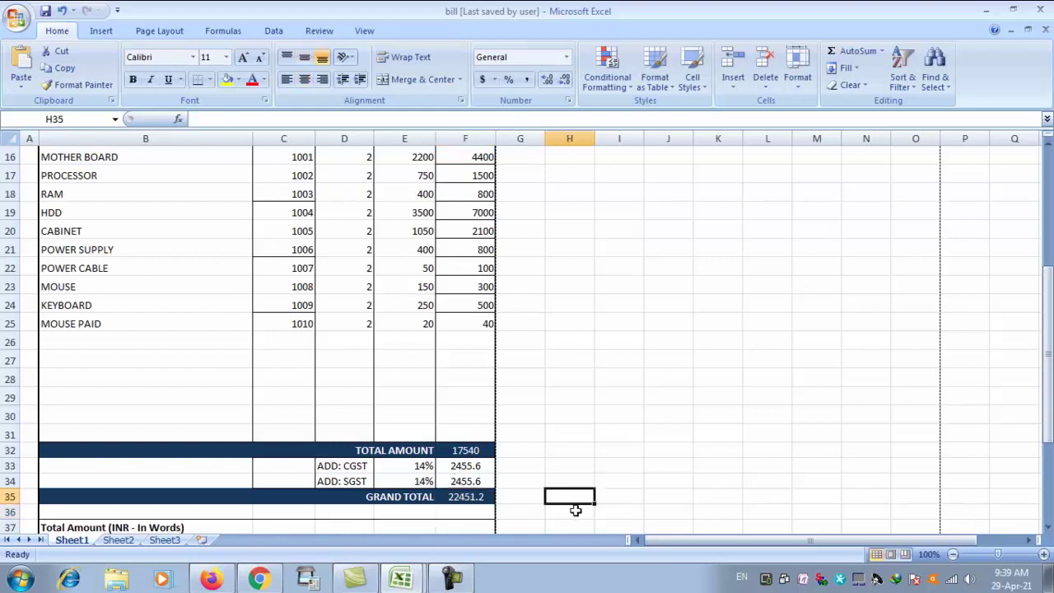
scroll(541, 428, "down", 2)
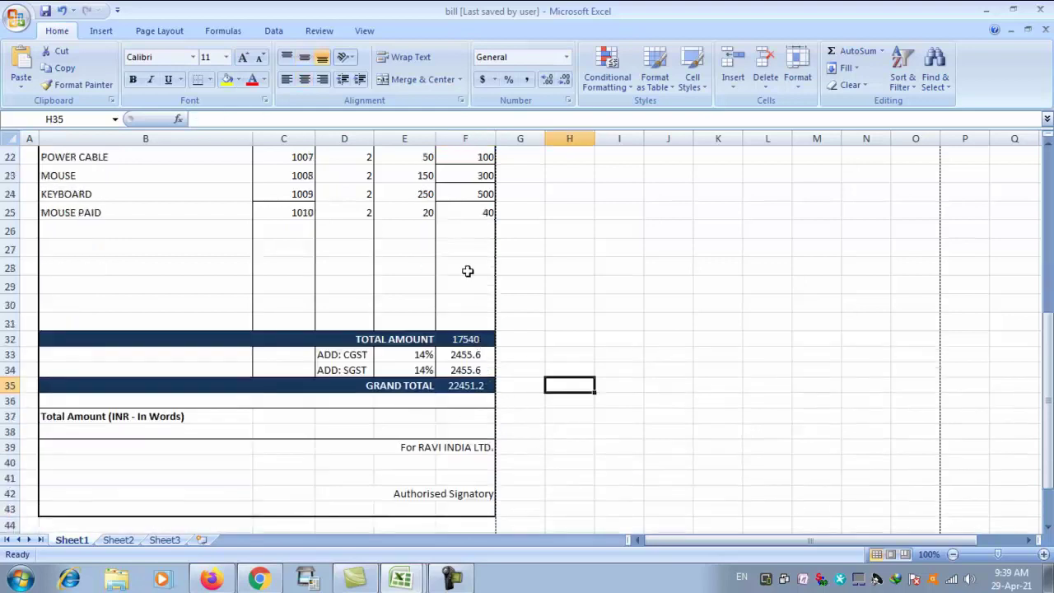
scroll(474, 359, "up", 4)
scroll(459, 272, "down", 4)
scroll(472, 414, "up", 2)
scroll(472, 414, "up", 2)
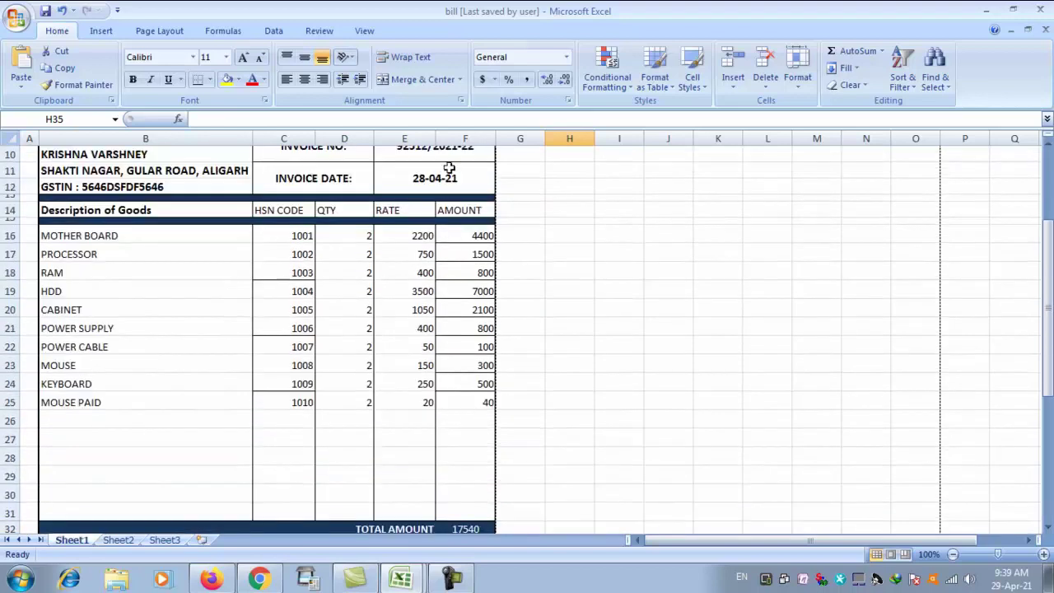
scroll(472, 315, "up", 3)
left_click(625, 259)
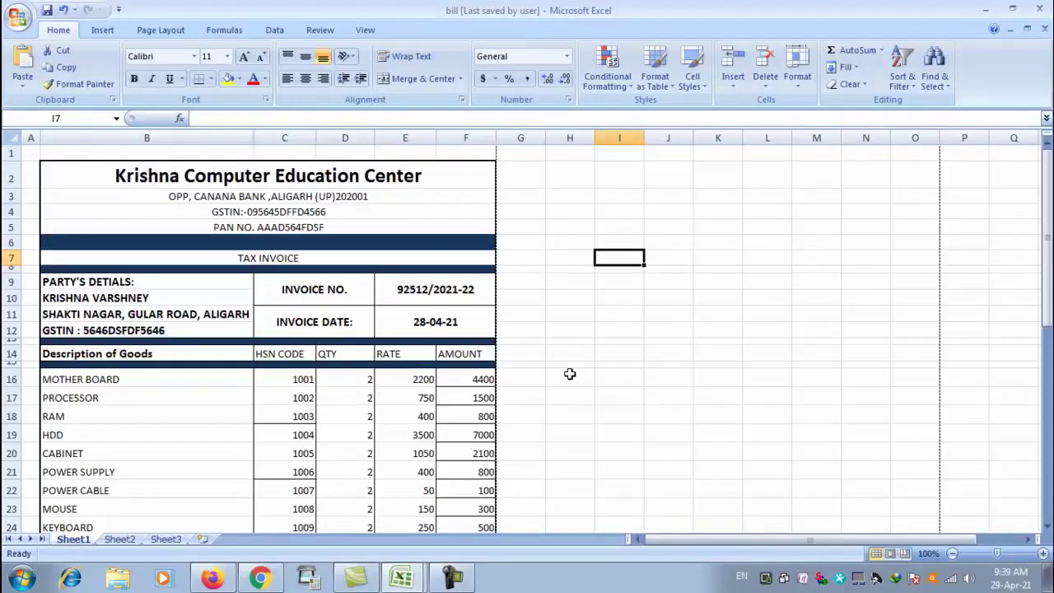
scroll(569, 372, "down", 1)
scroll(569, 372, "down", 1)
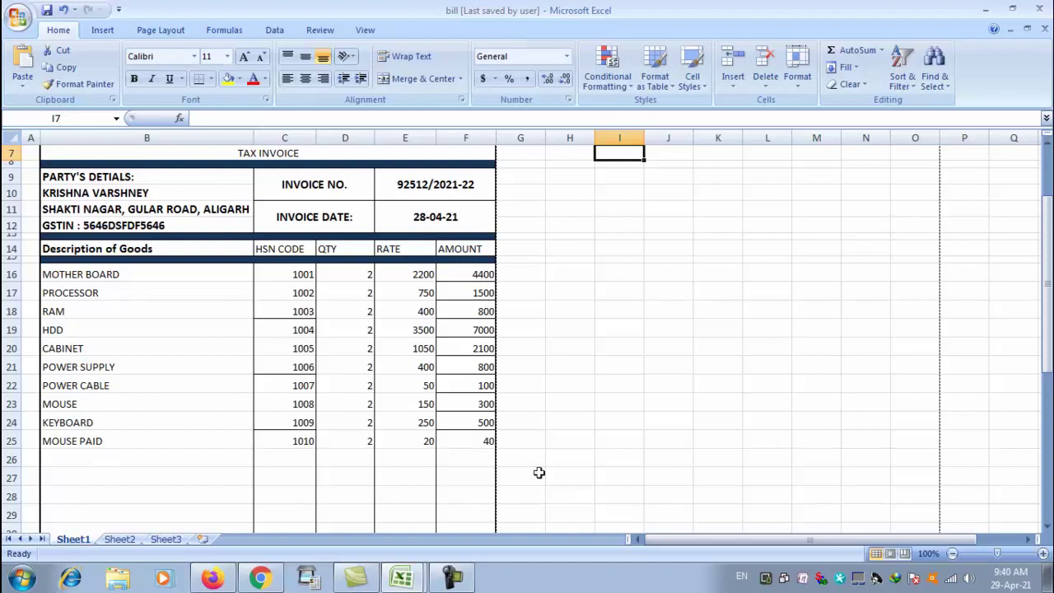
left_click(84, 245)
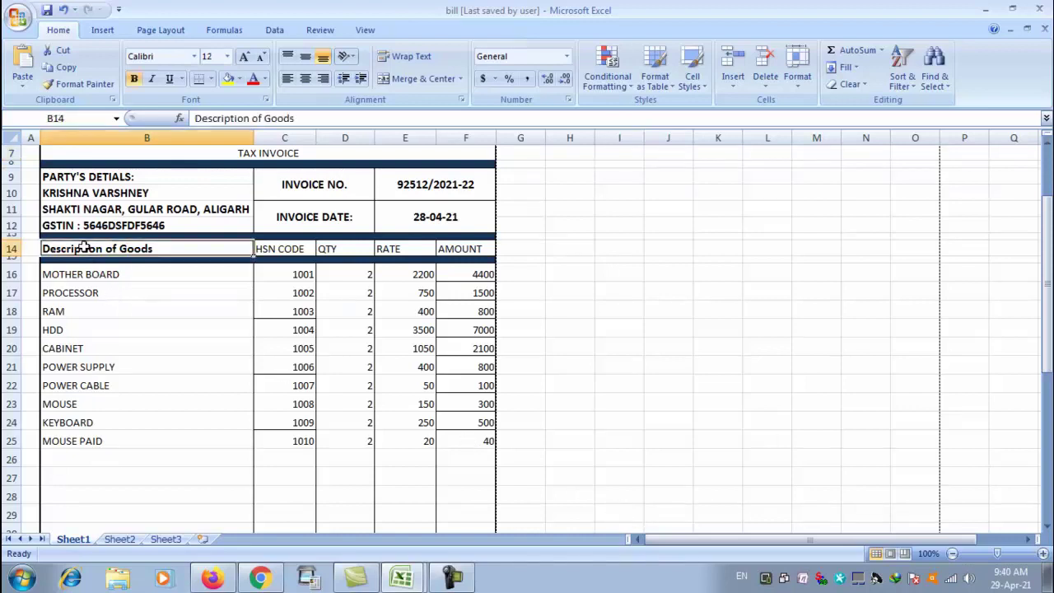
Copy the Description of Goods heading into H14 to start the side table
left_click_drag(84, 245, 461, 248)
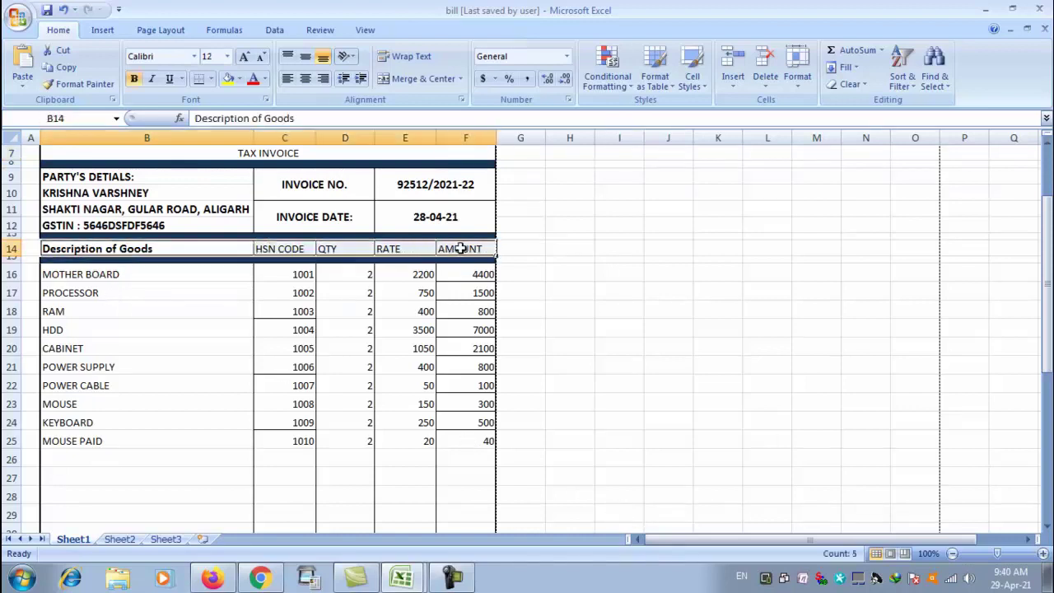
left_click(136, 247)
key("ctrl+c")
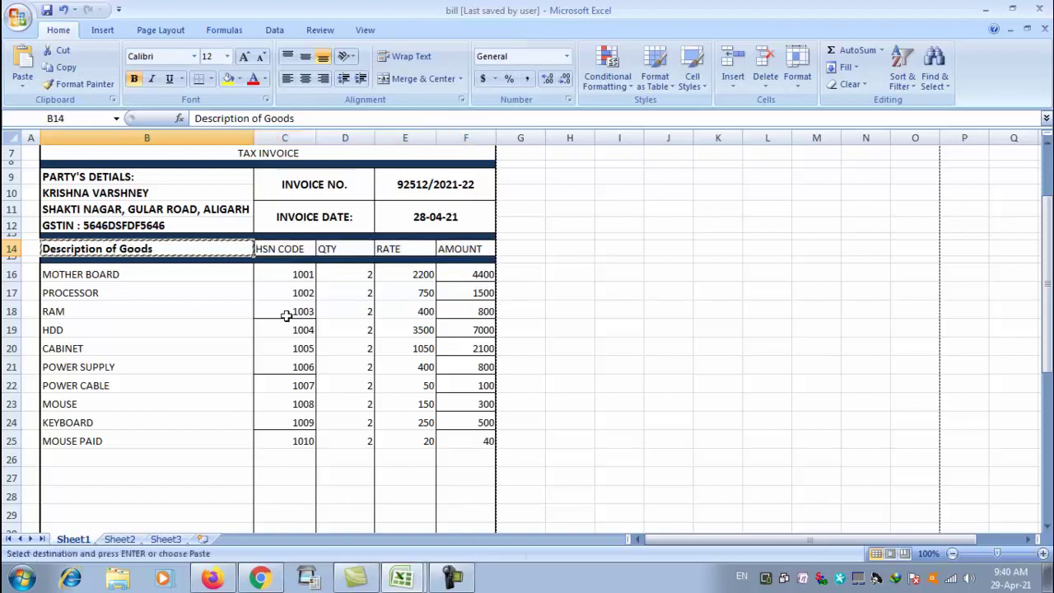
left_click(578, 249)
key("ctrl+v")
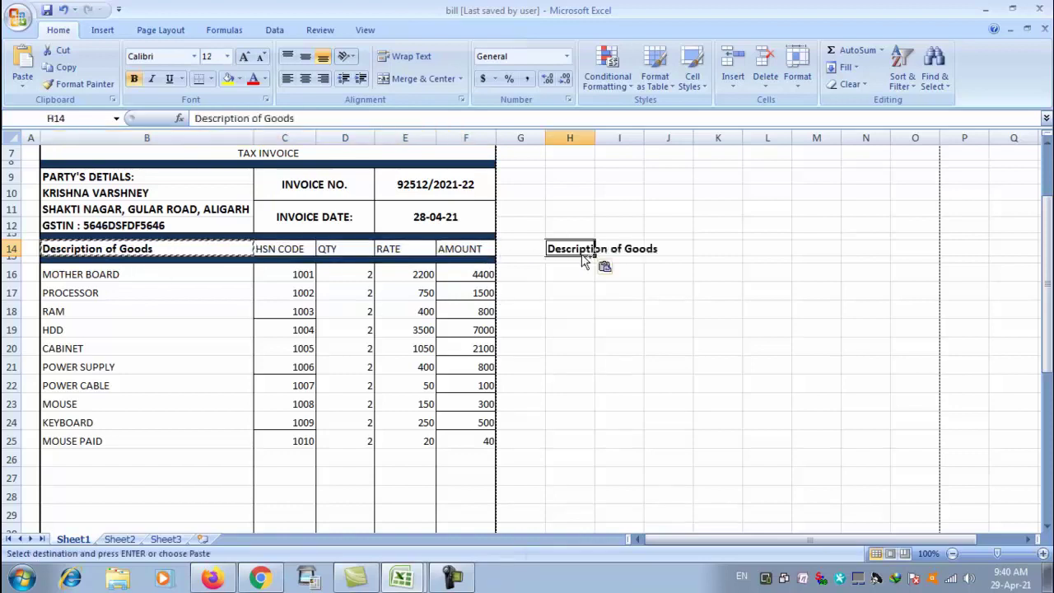
Add the HSN CODE and RATE headings in I14 and J14, widening columns H and I
left_click(292, 250)
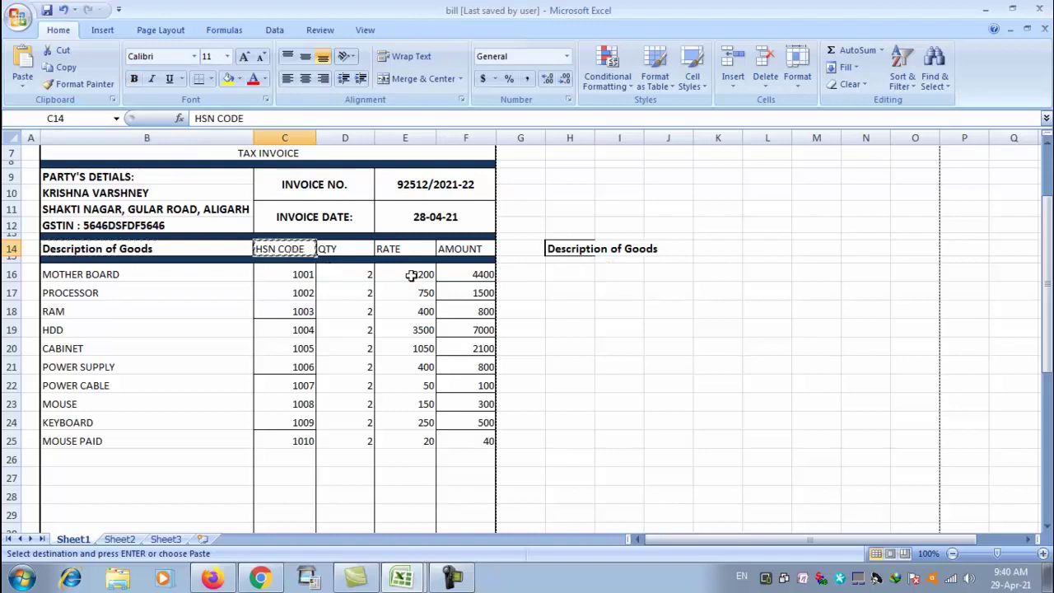
left_click_drag(594, 139, 669, 138)
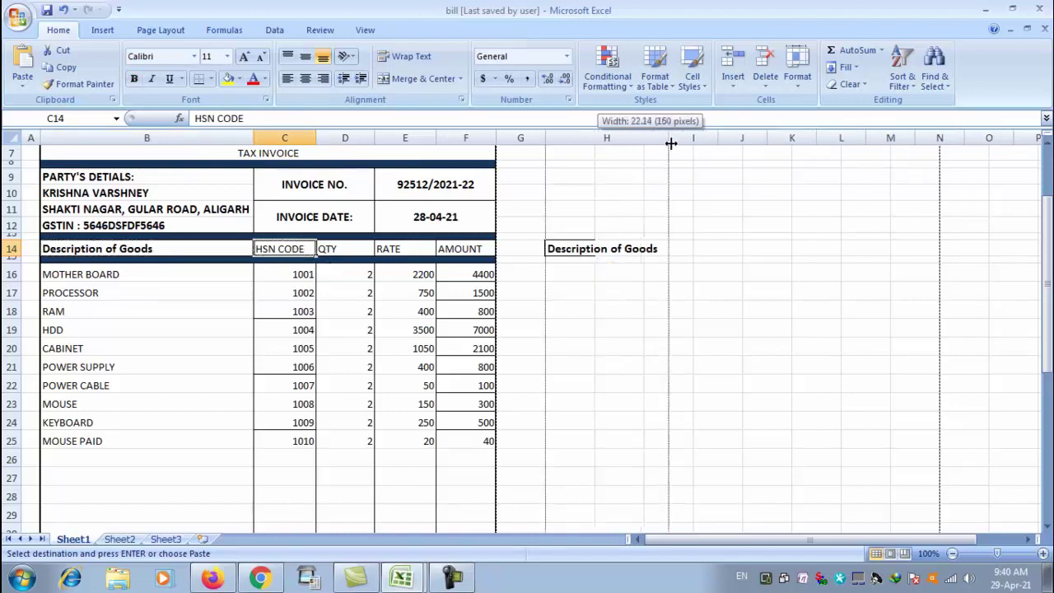
left_click(685, 246)
key("ctrl+v")
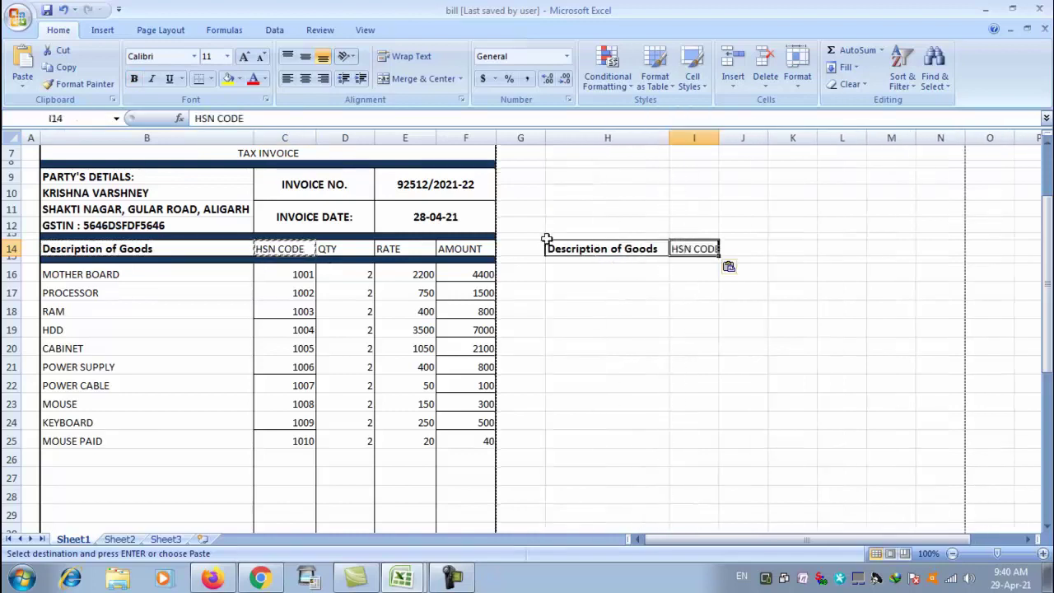
left_click(404, 247)
key("ctrl+c")
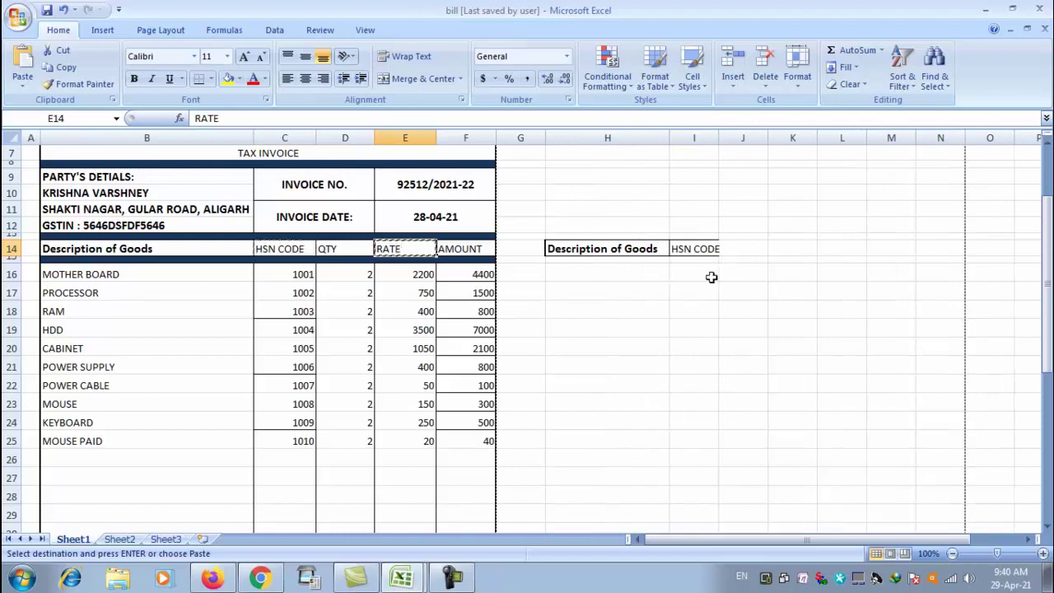
left_click_drag(718, 139, 736, 138)
left_click(767, 247)
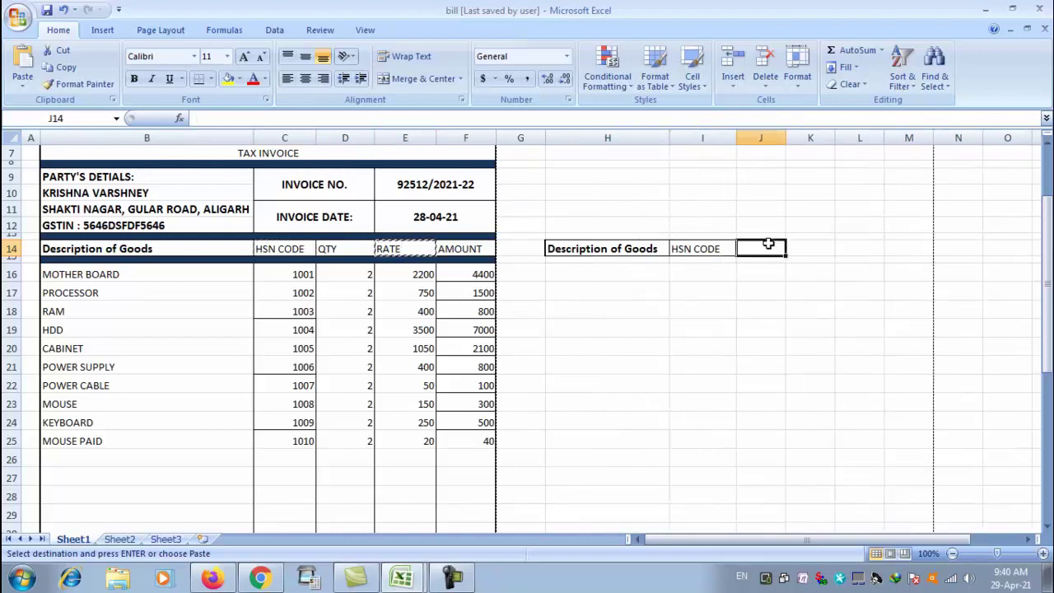
key("ctrl+v")
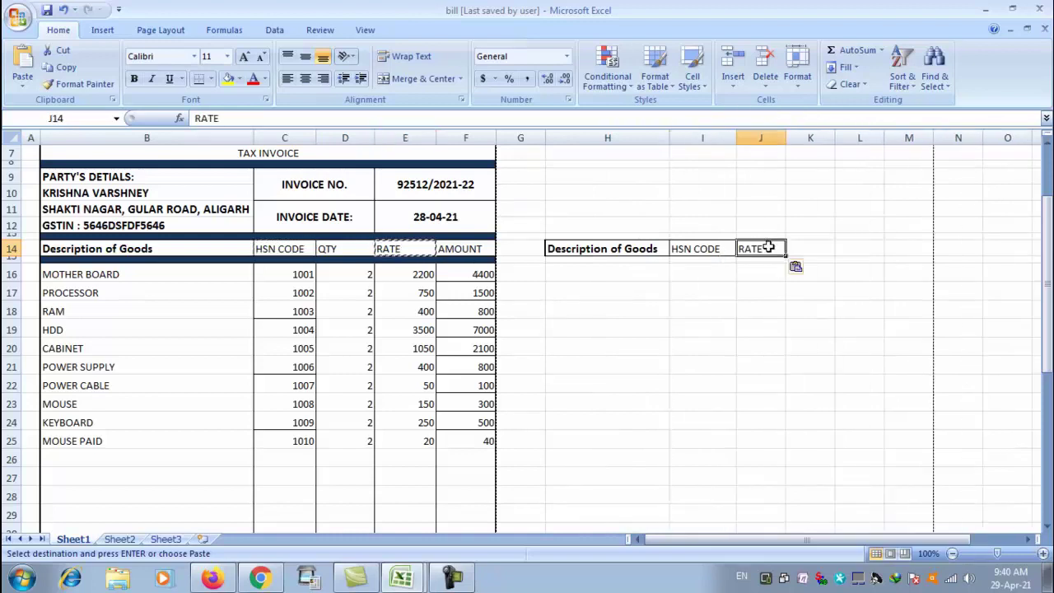
Copy the ten item names into H16:H25 and their HSN codes into I16:I25
left_click(754, 326)
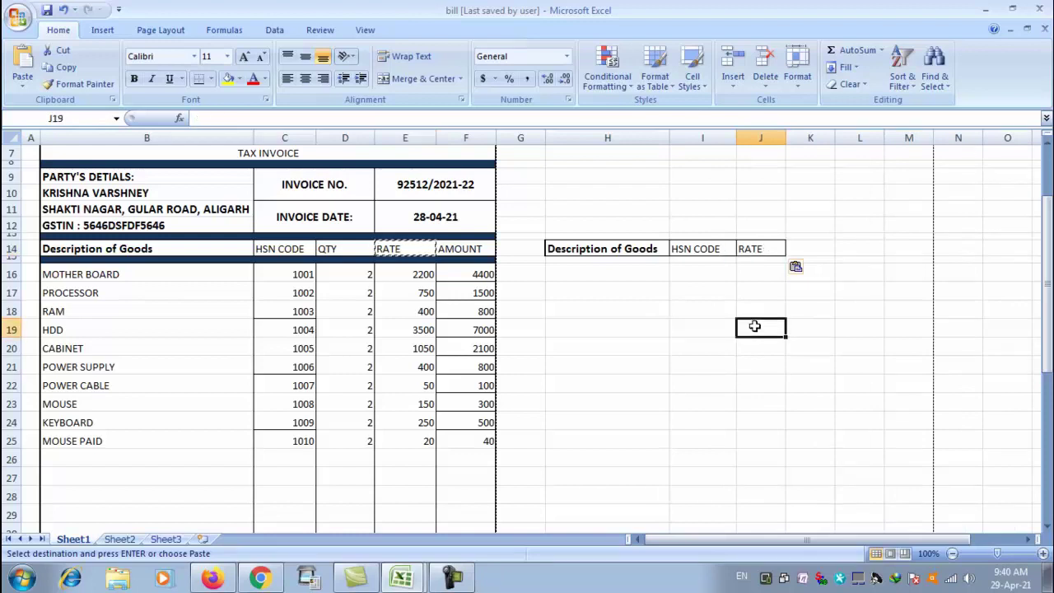
left_click(713, 327)
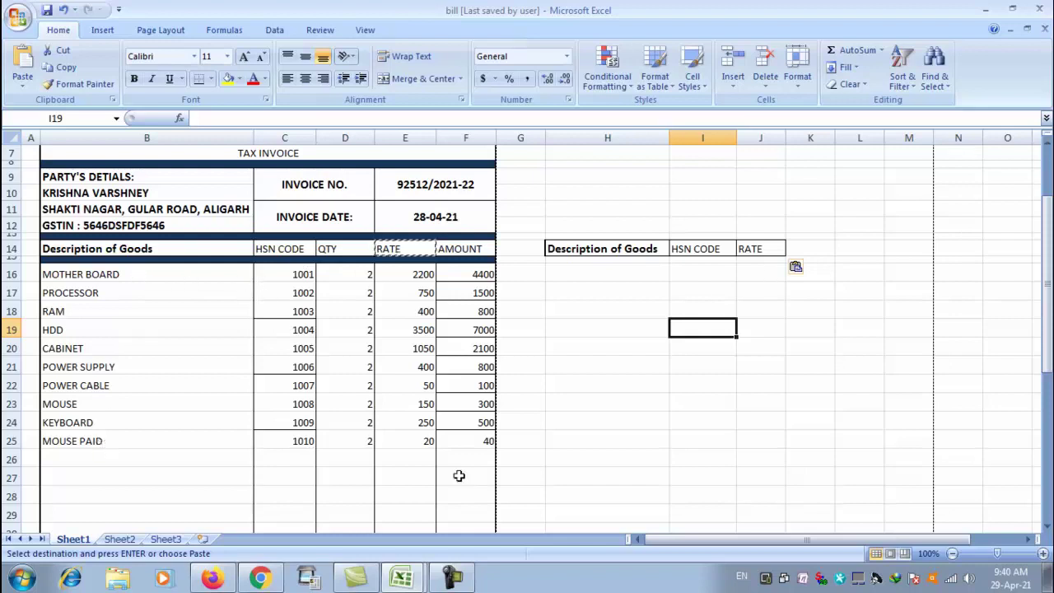
left_click(577, 273)
left_click_drag(195, 273, 184, 437)
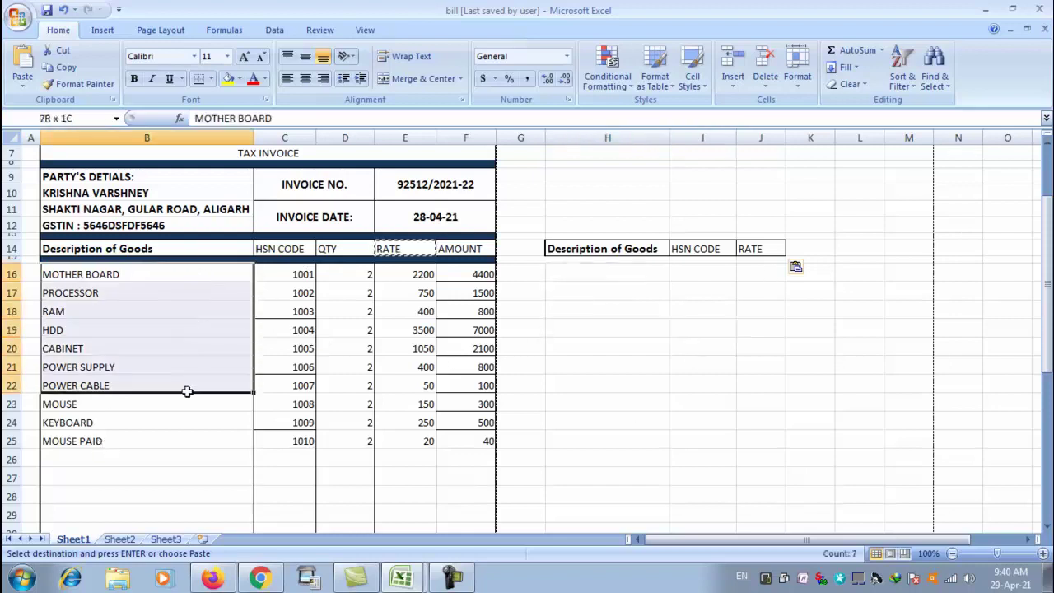
key("ctrl+c")
left_click(630, 273)
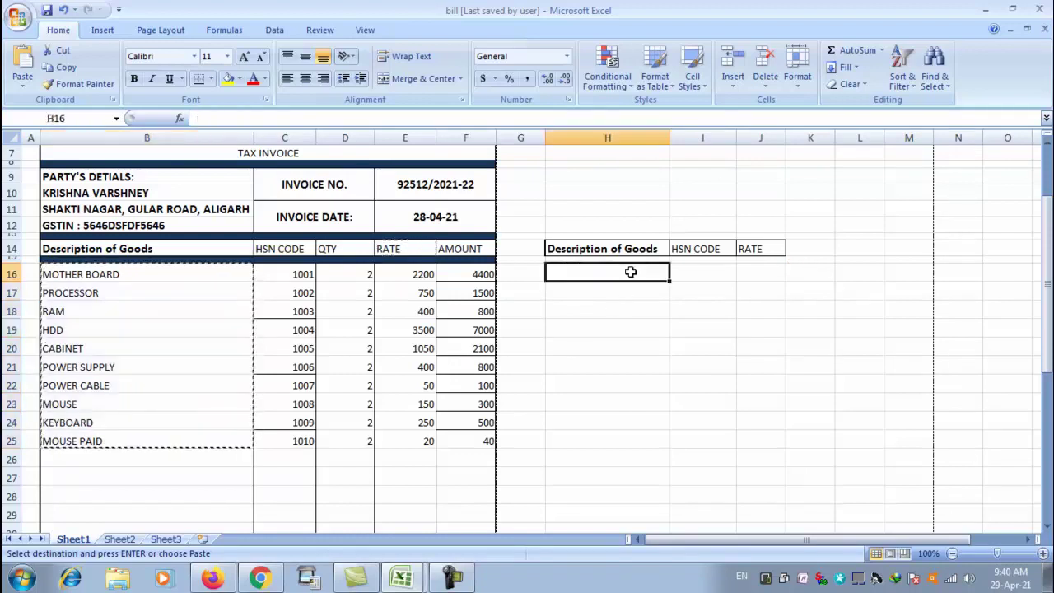
key("ctrl+v")
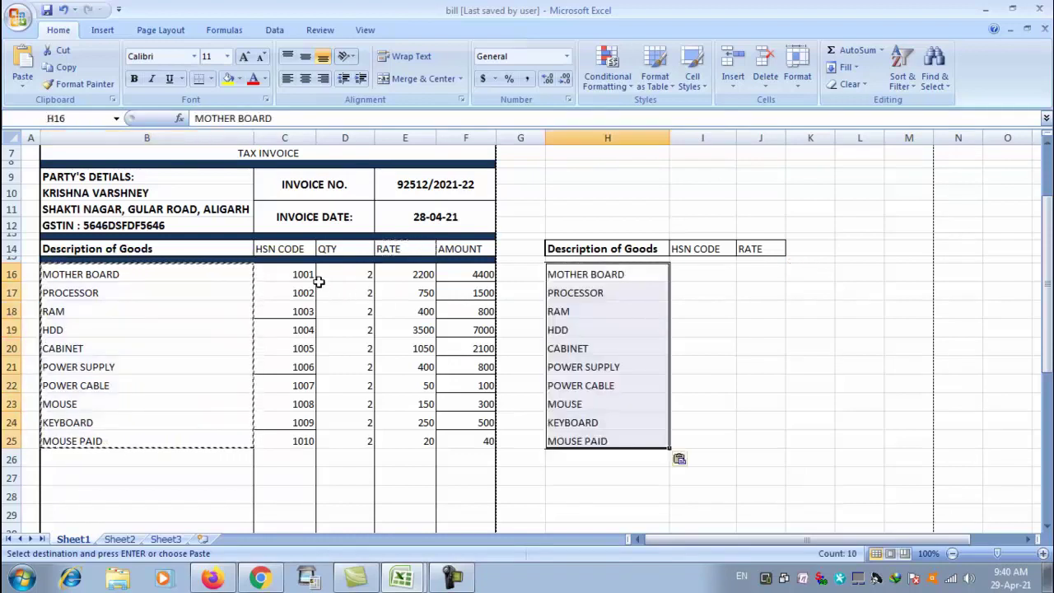
left_click(310, 277)
left_click_drag(310, 277, 307, 437)
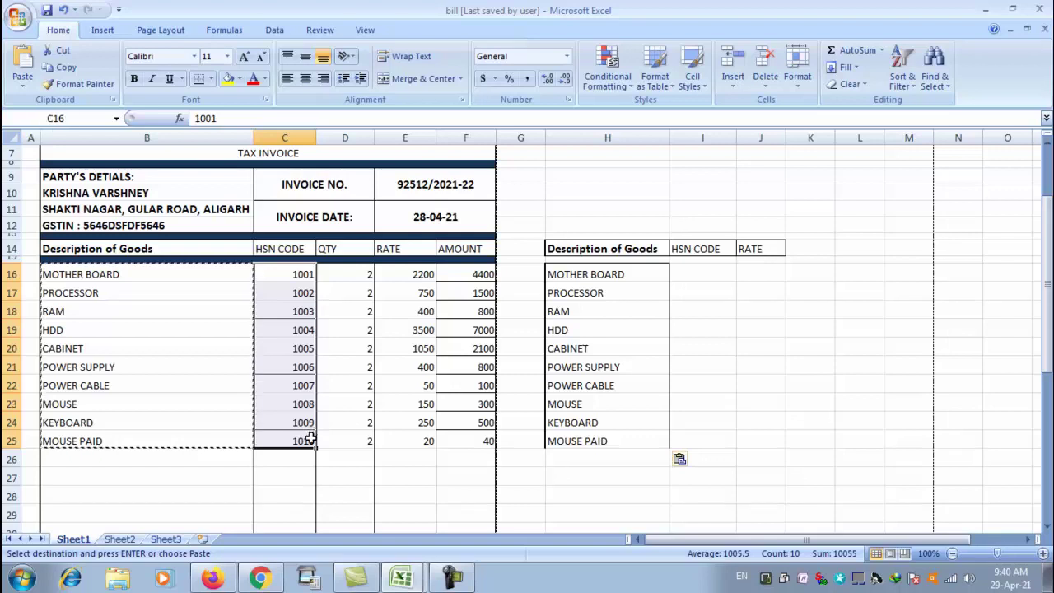
key("ctrl+c")
left_click(691, 275)
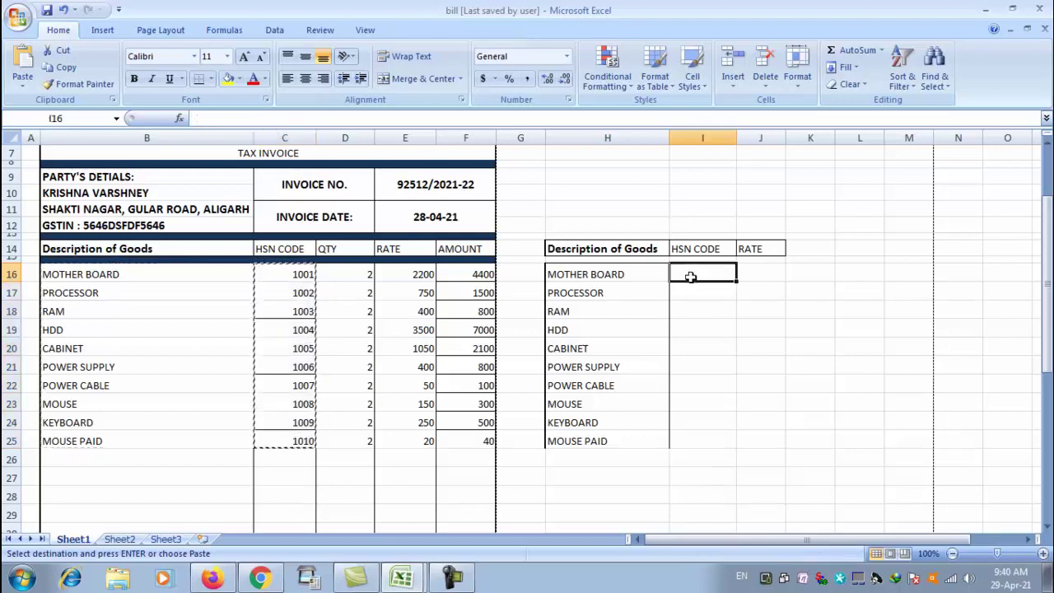
key("ctrl+v")
Copy the rates E16:E25 into the side table's RATE column J16:J25
left_click_drag(482, 275, 453, 440)
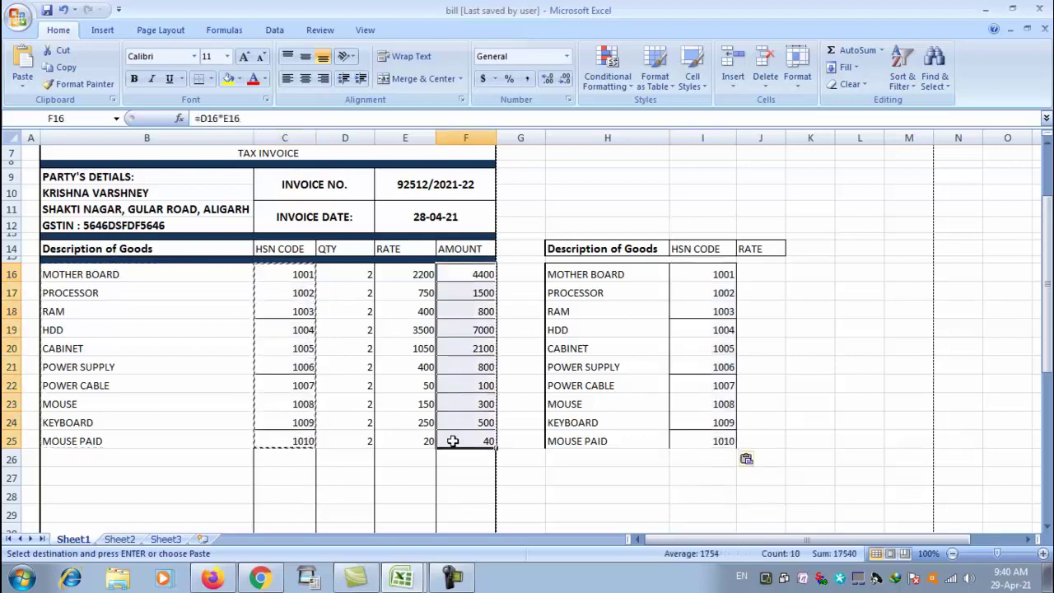
key("ctrl+c")
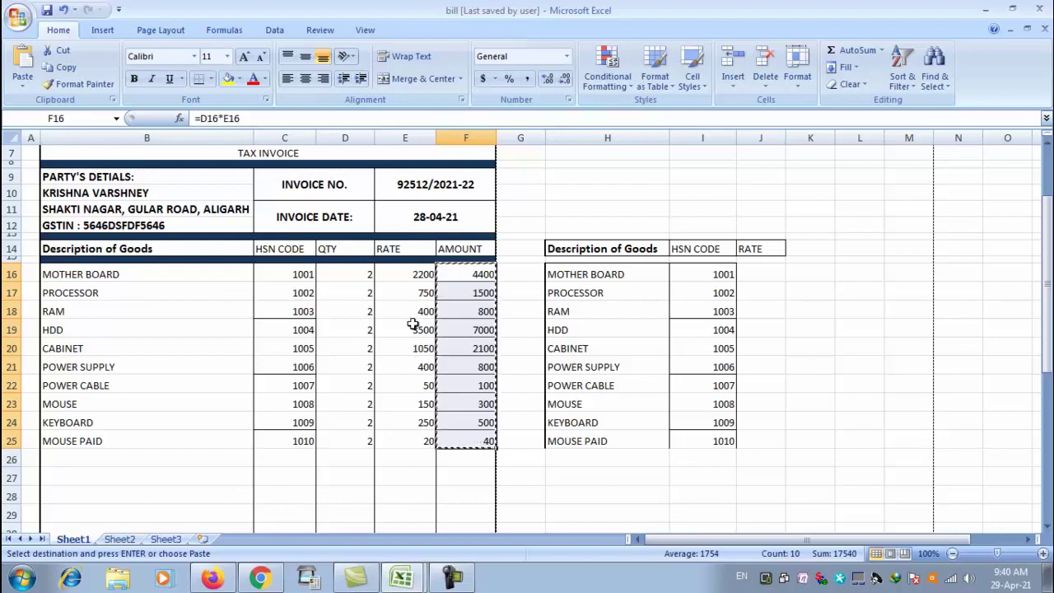
left_click(406, 276)
left_click_drag(405, 276, 420, 440)
key("ctrl+c")
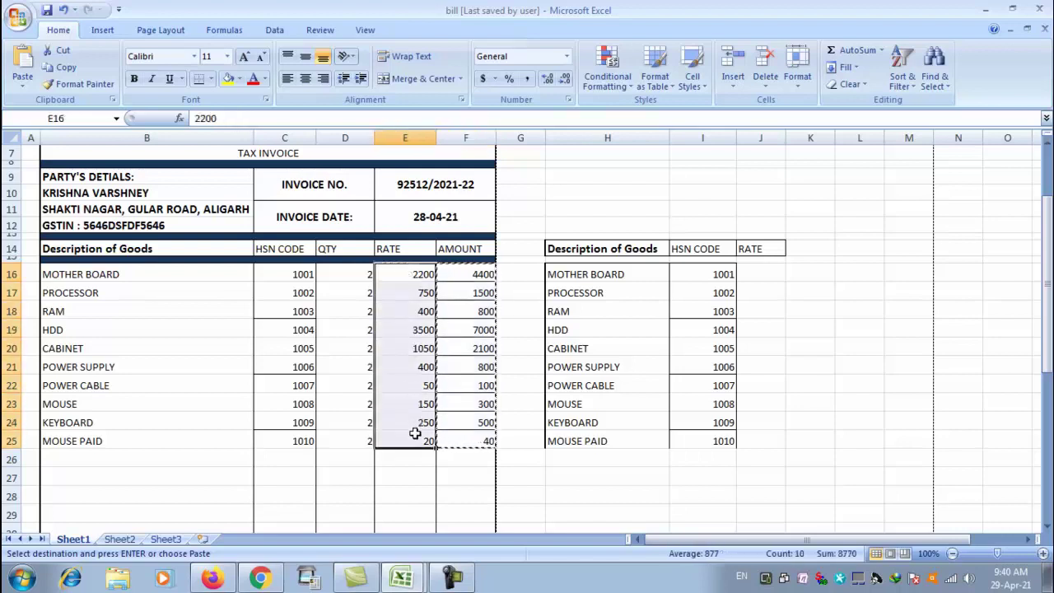
left_click(761, 274)
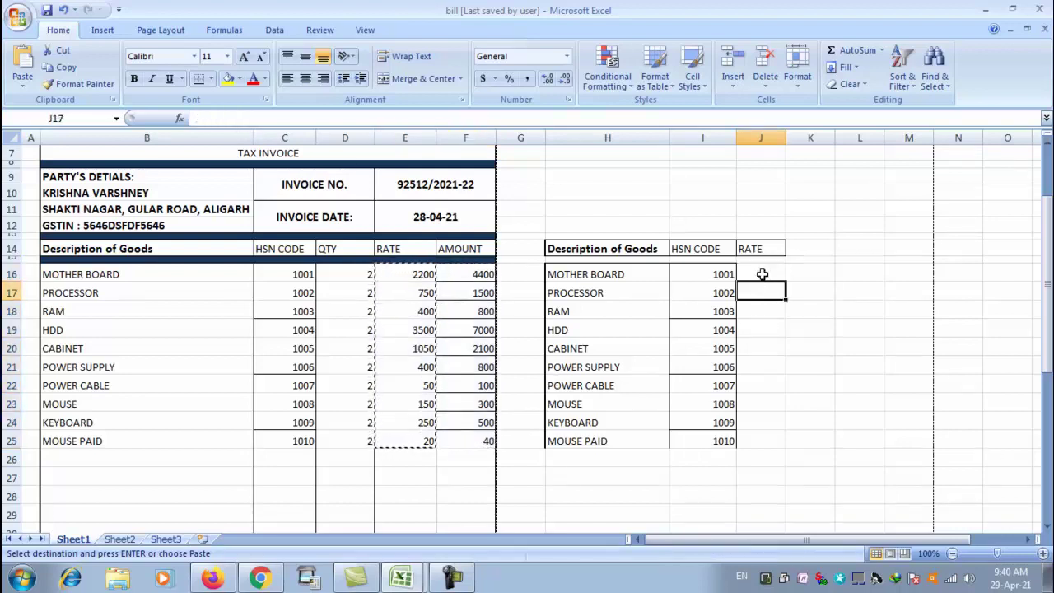
key("ctrl+v")
left_click(915, 293)
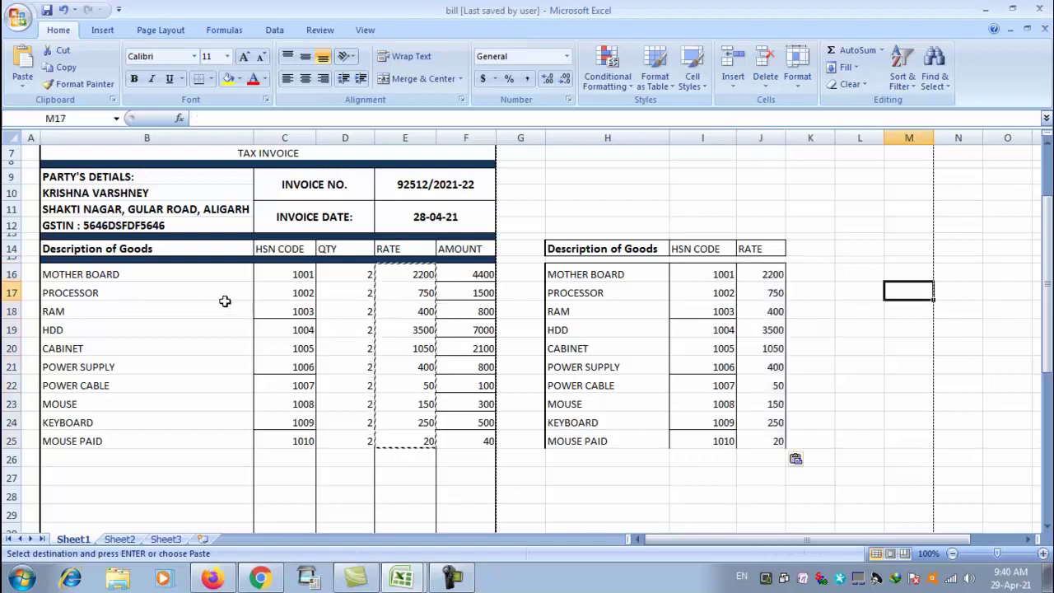
Clear the descriptions B16:B25, HSN codes C16:C25 and rates E16:E25
left_click_drag(197, 275, 201, 437)
key("Delete")
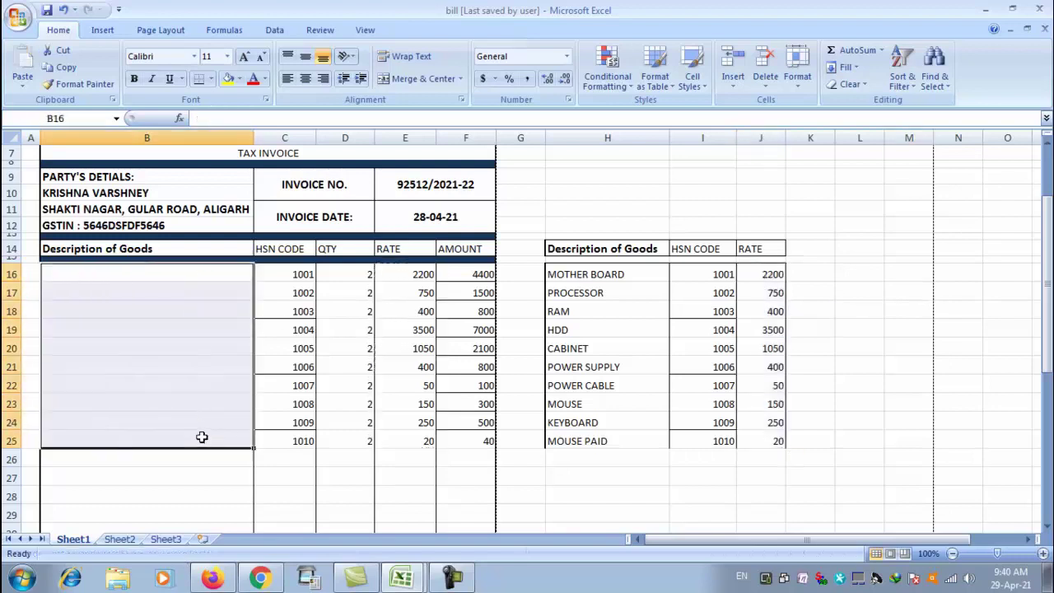
left_click_drag(301, 273, 291, 437)
key("Delete")
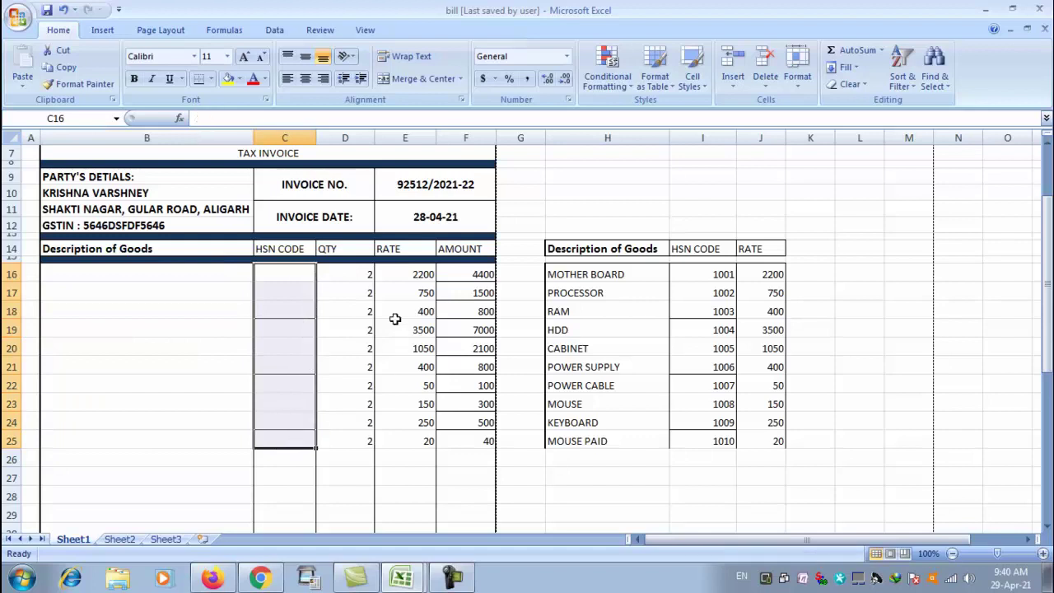
left_click_drag(395, 271, 404, 438)
key("Delete")
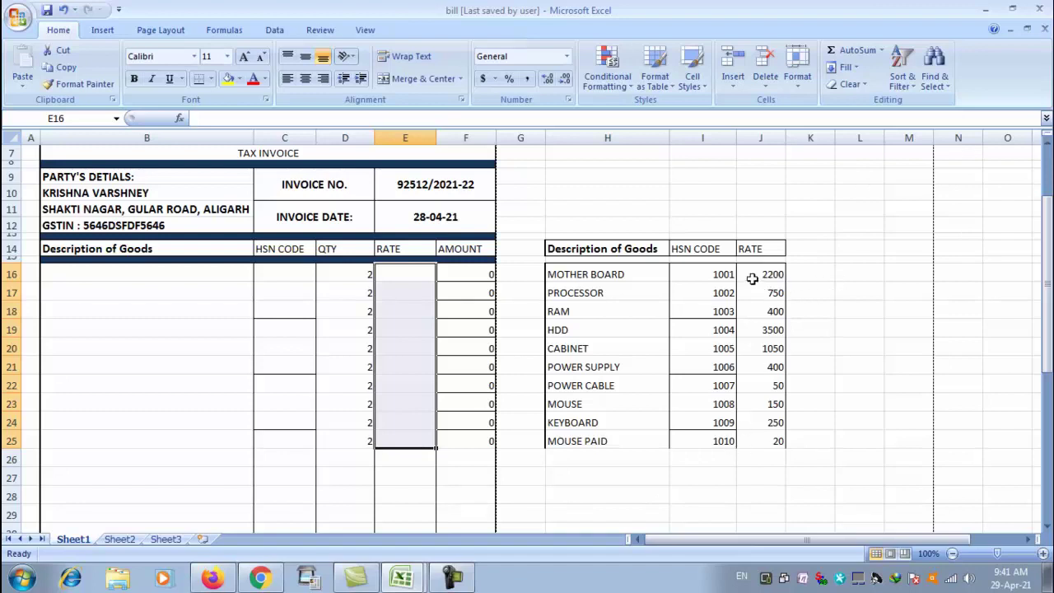
Point out the first description, HSN code and rate cells, ending on C16
left_click(140, 274)
left_click(280, 270)
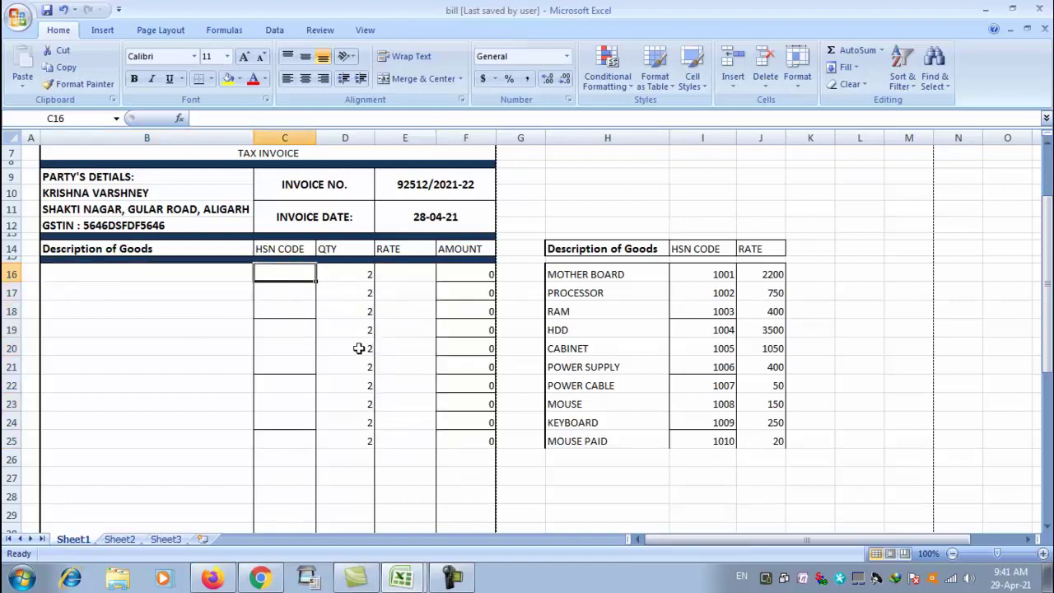
left_click(407, 272)
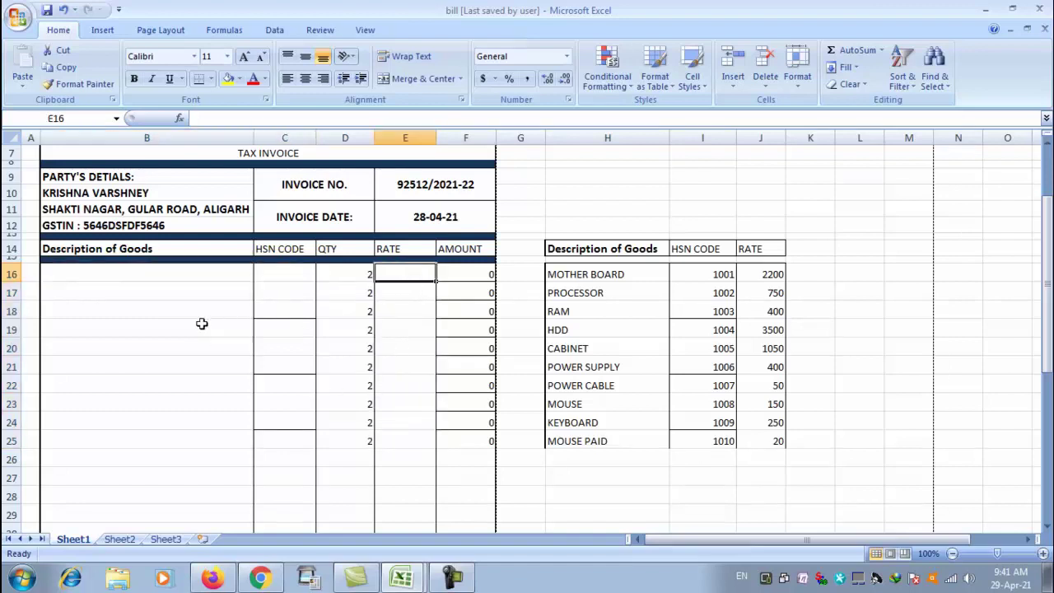
left_click(158, 278)
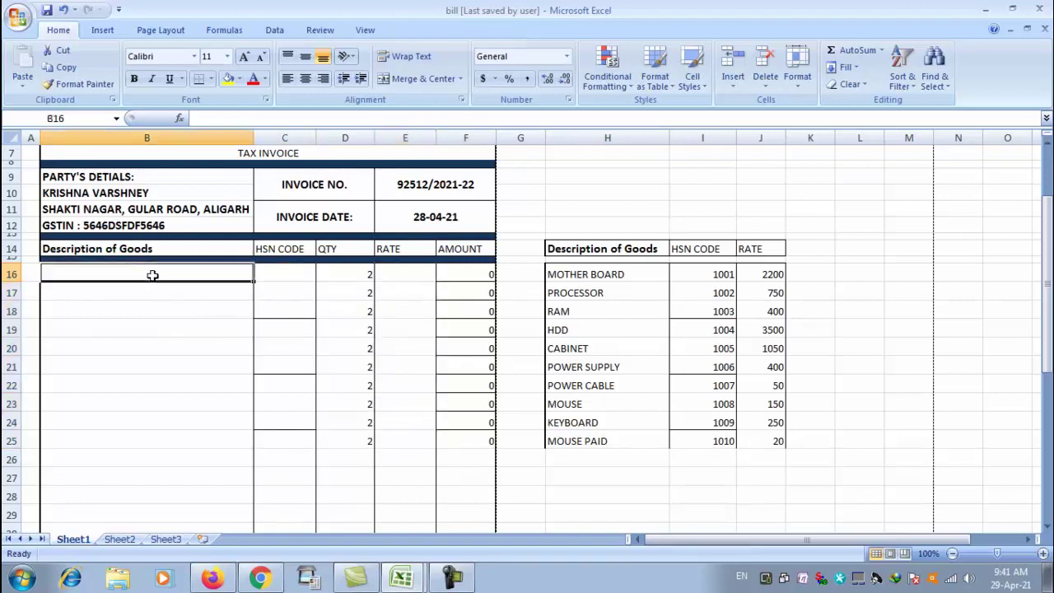
left_click(286, 272)
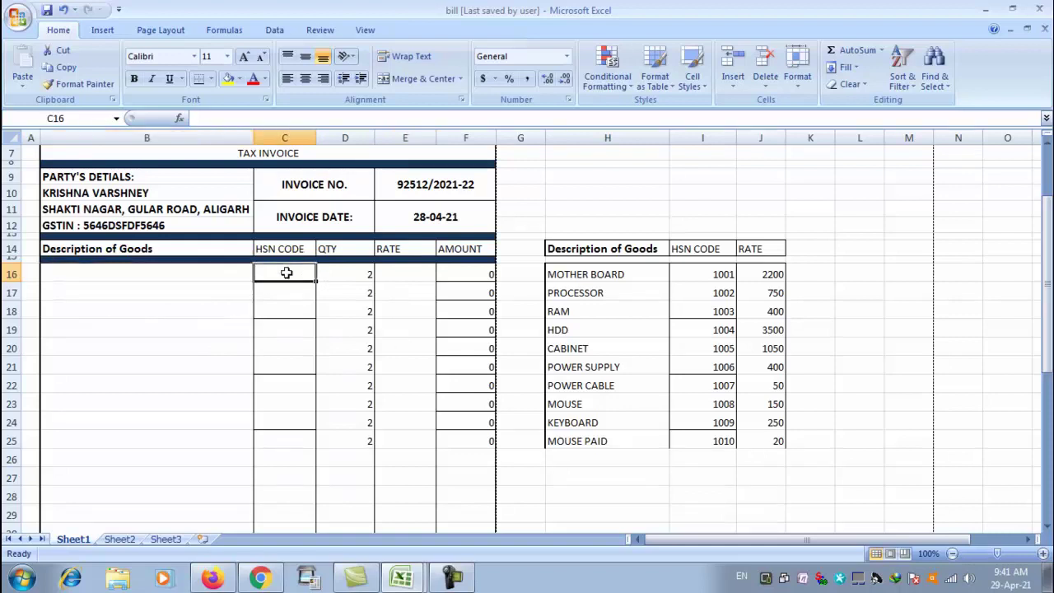
Enter =VLOOKUP(B16,H14:J25,2,0) in C16, which shows #N/A while B16 is empty
type("=VLOOKUP")
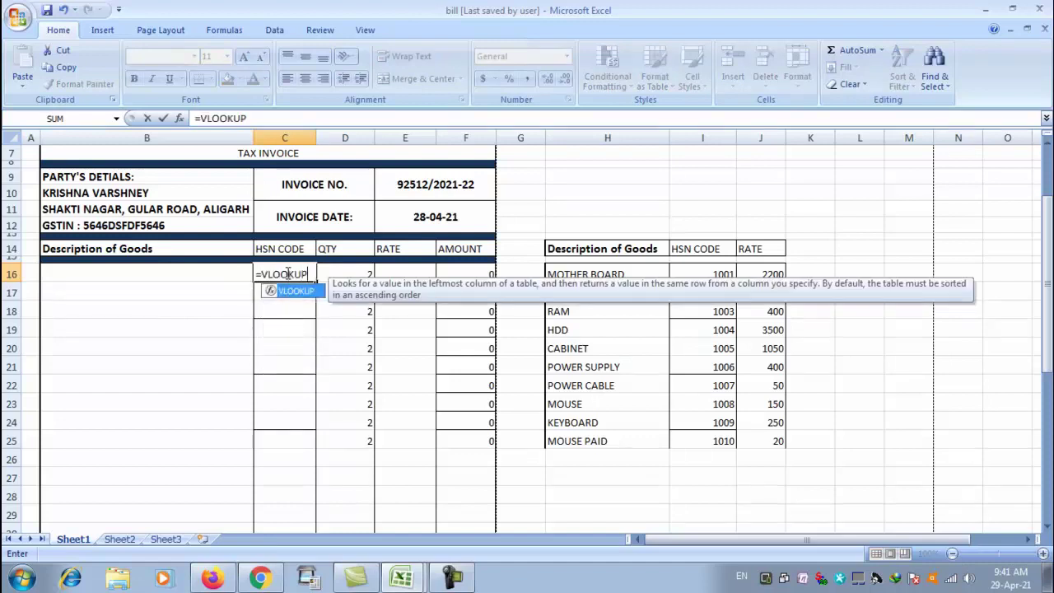
type("(")
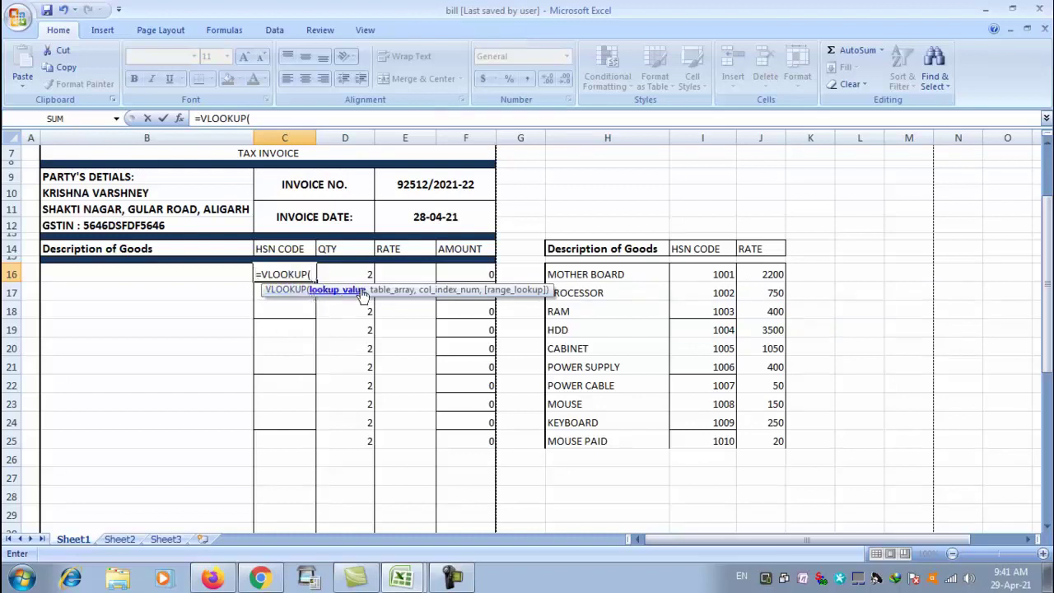
left_click(91, 270)
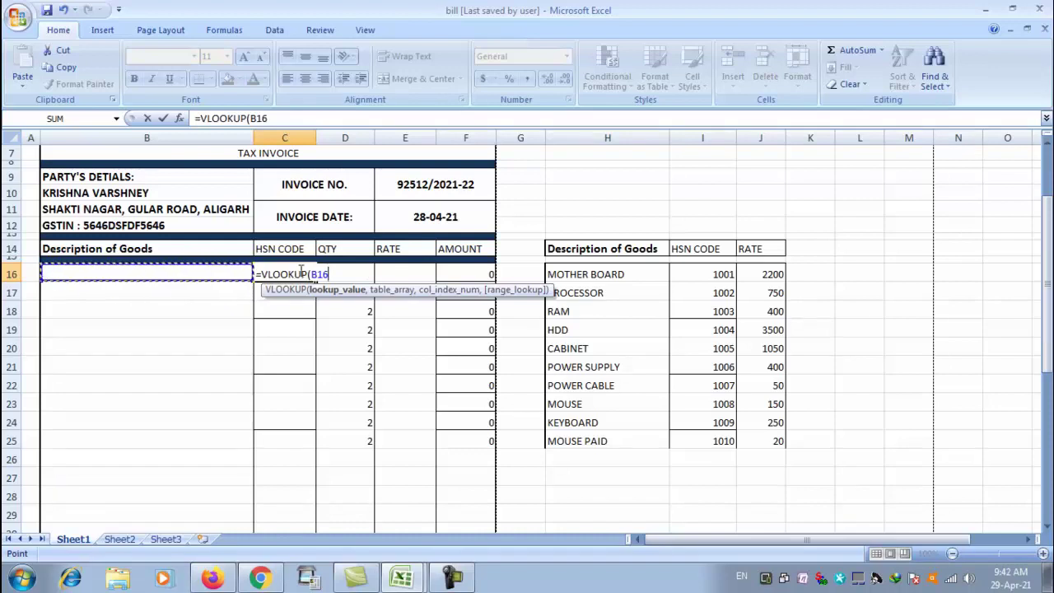
type(",")
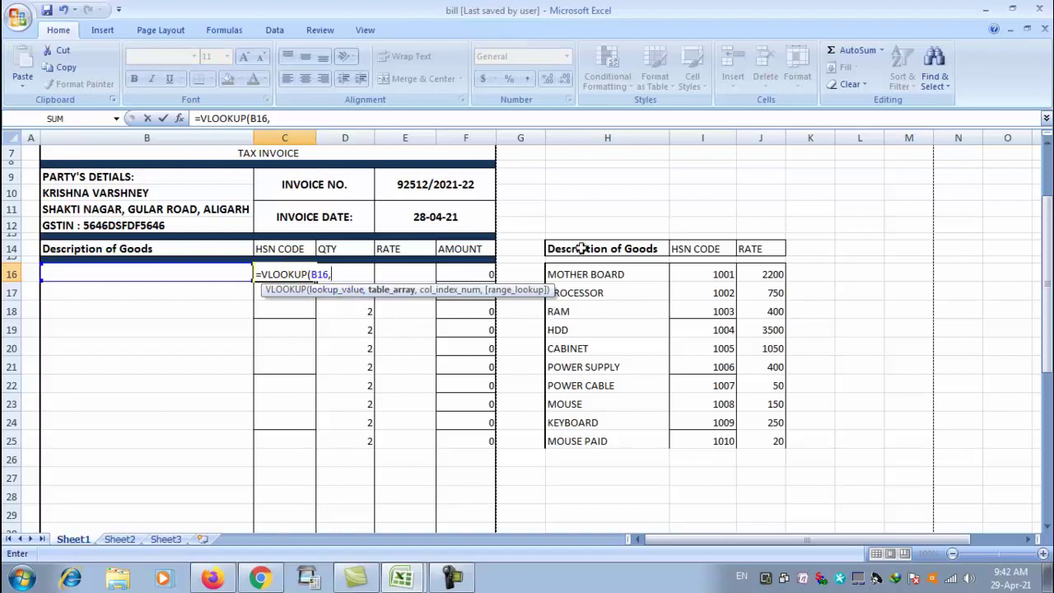
mouse_move(581, 248)
left_mouse_down()
mouse_move(682, 432)
mouse_move(752, 435)
left_mouse_up()
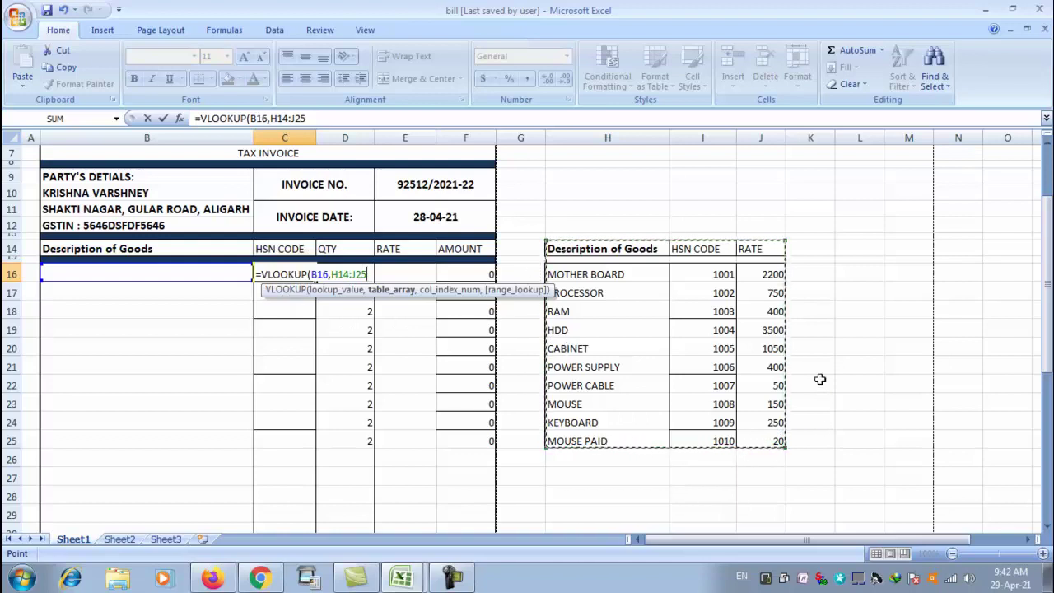
type(",2")
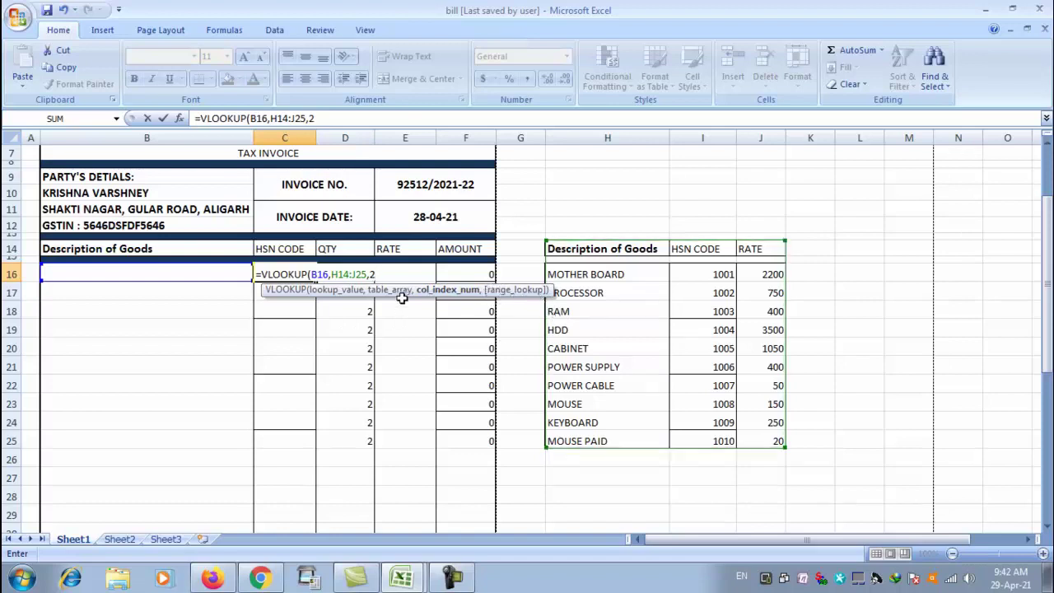
type(",0")
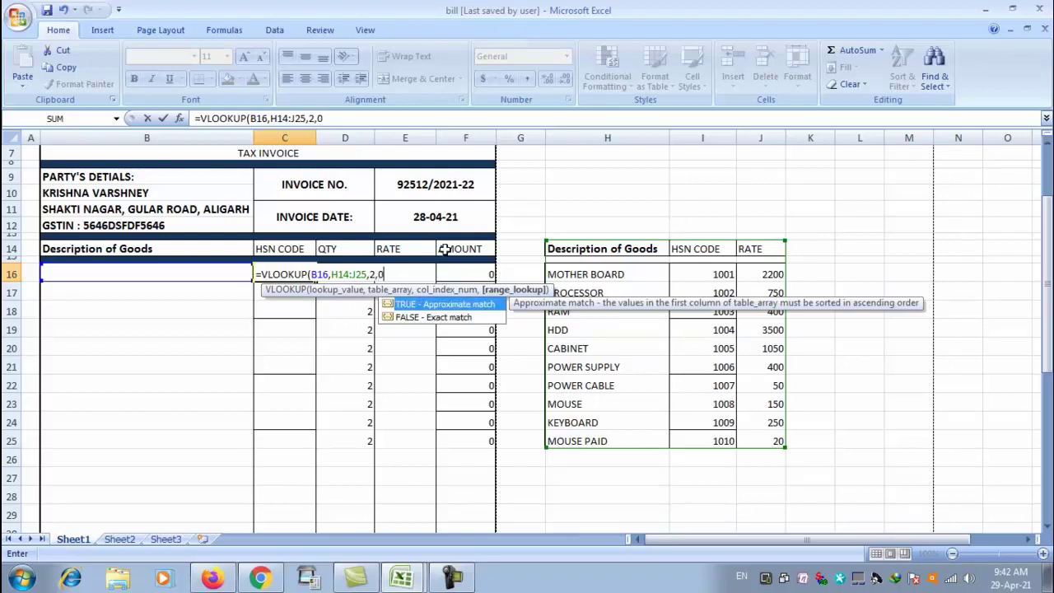
type(")")
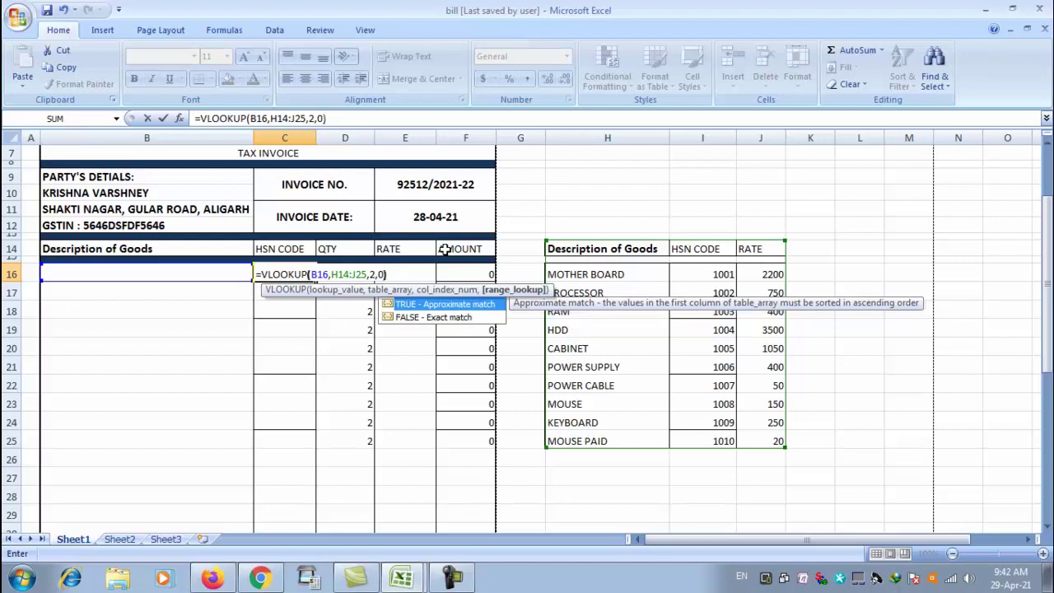
key("Return")
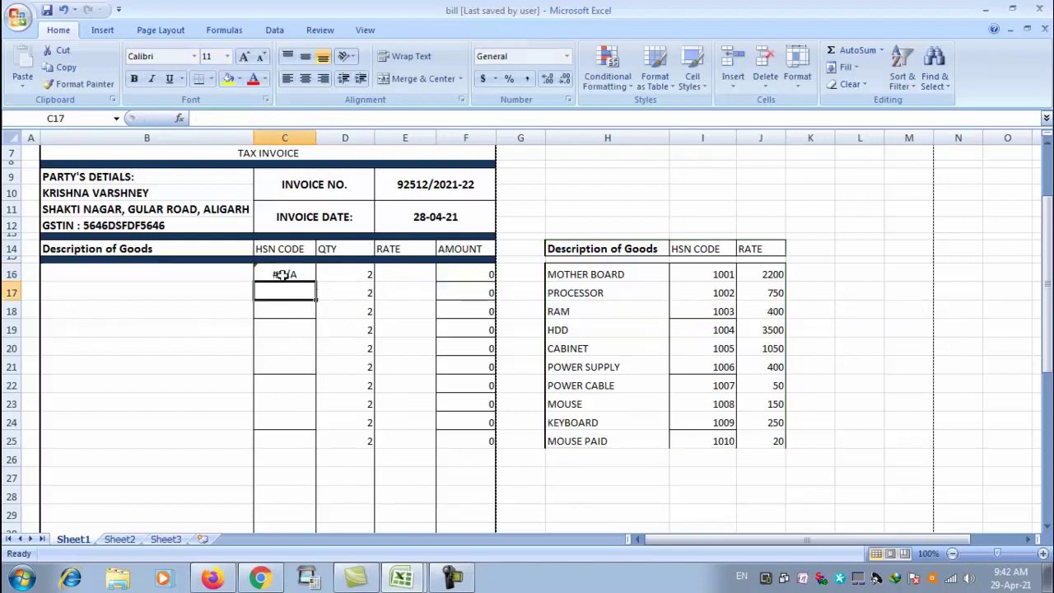
Enter MOUSE in B16 so C16 returns HSN code 1008
left_click(282, 275)
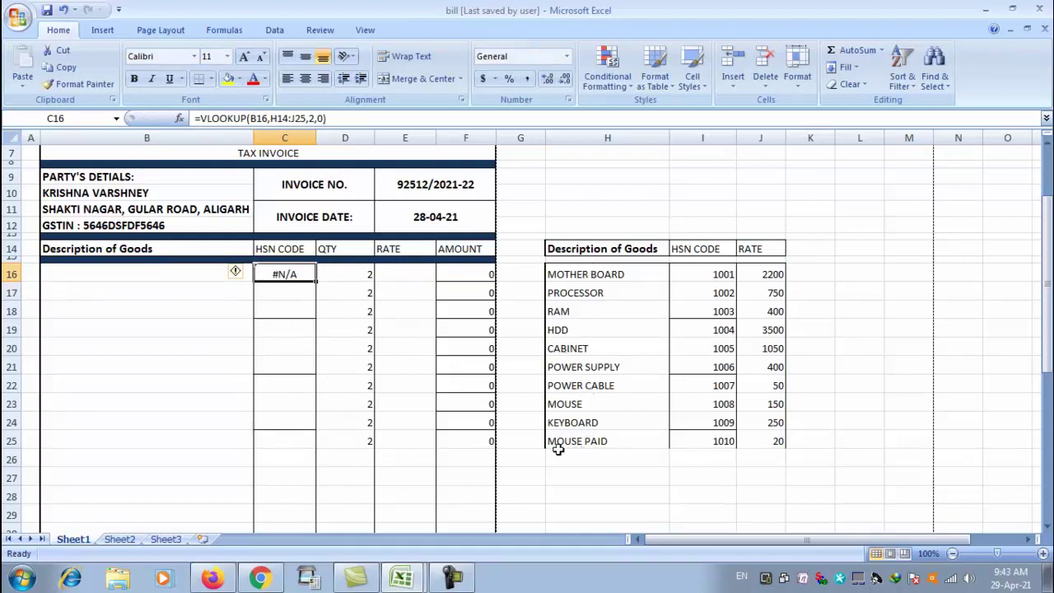
left_click(90, 276)
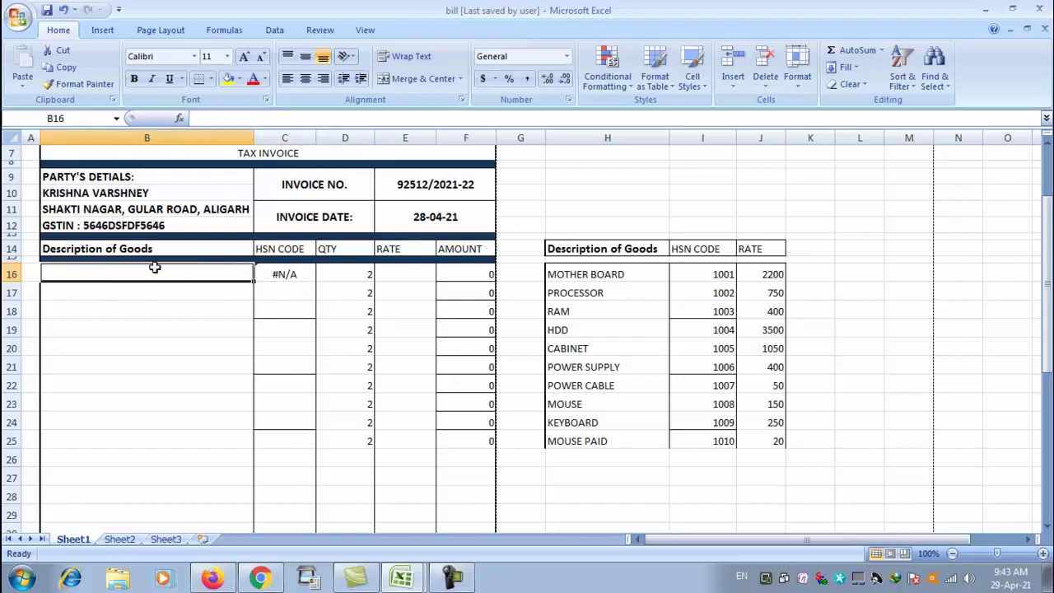
type("MOUSE")
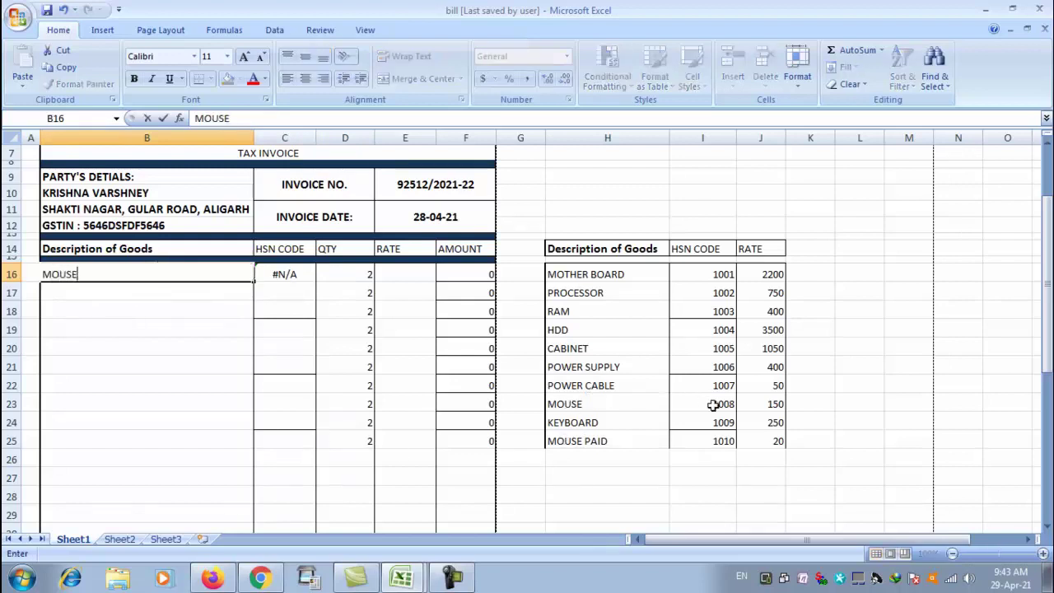
key("Return")
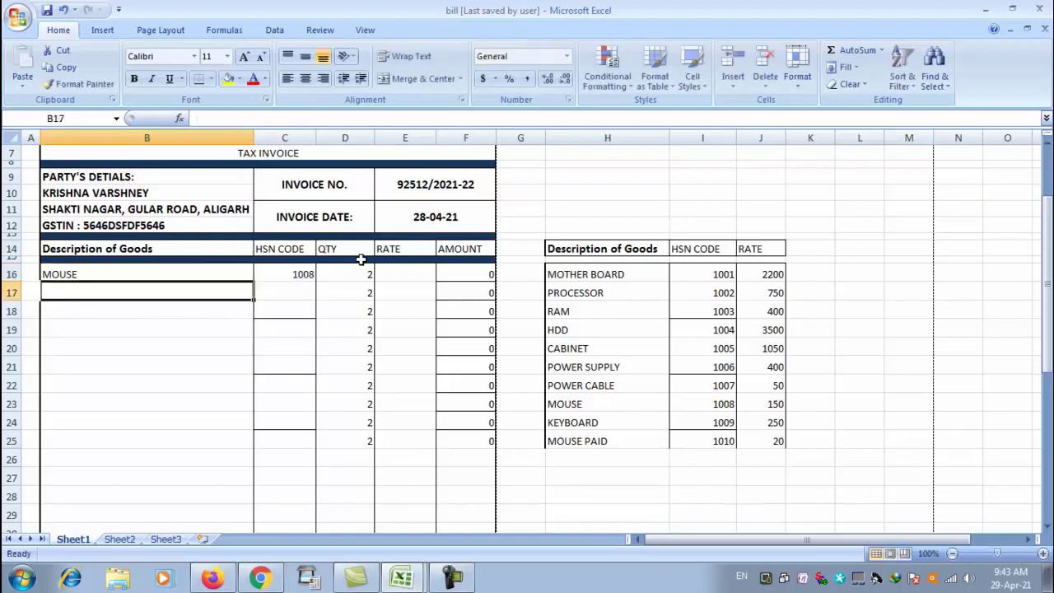
left_click(288, 274)
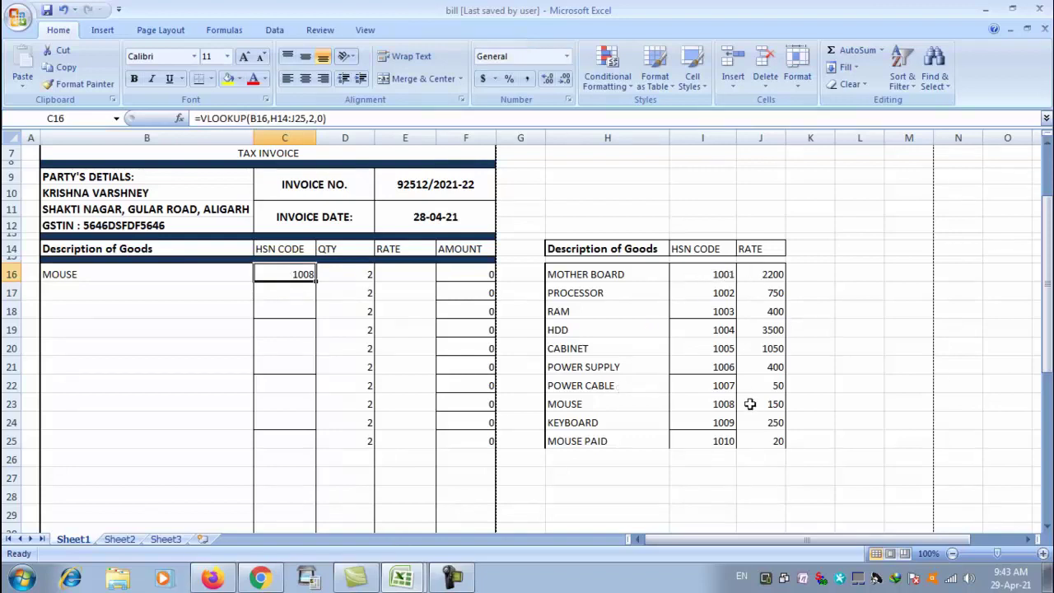
Enter =VLOOKUP(B17,H14:J25,2,0) in C17 for the second item's HSN code
left_click(91, 284)
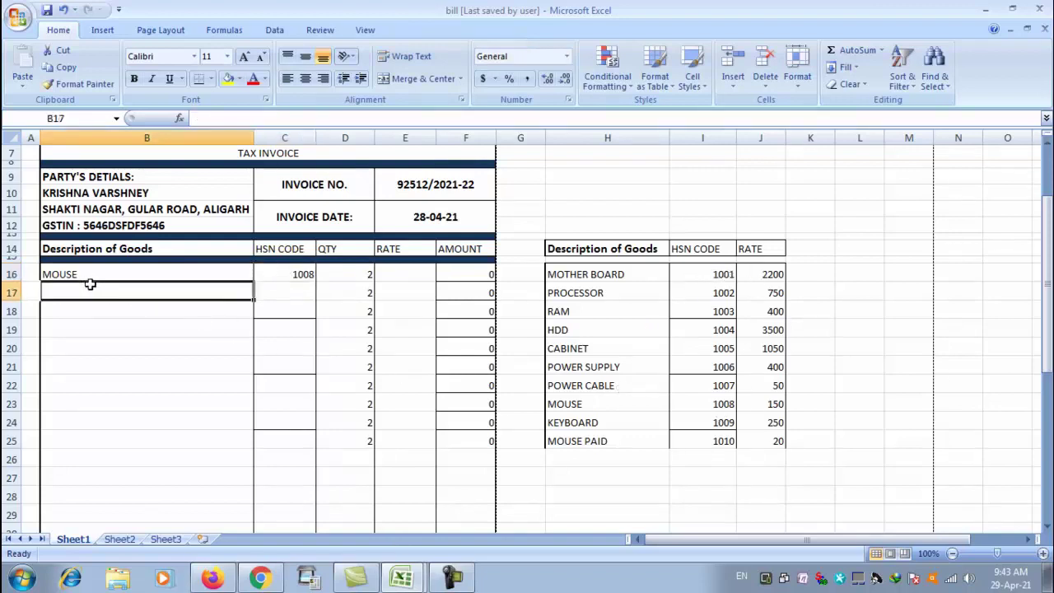
left_click(298, 294)
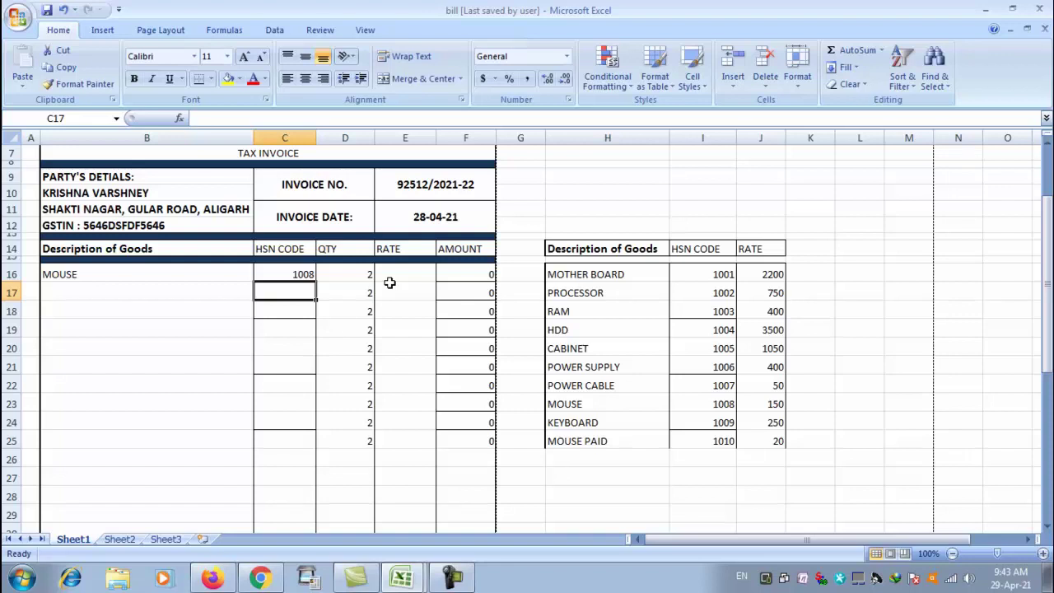
type("=VLOOKUP(")
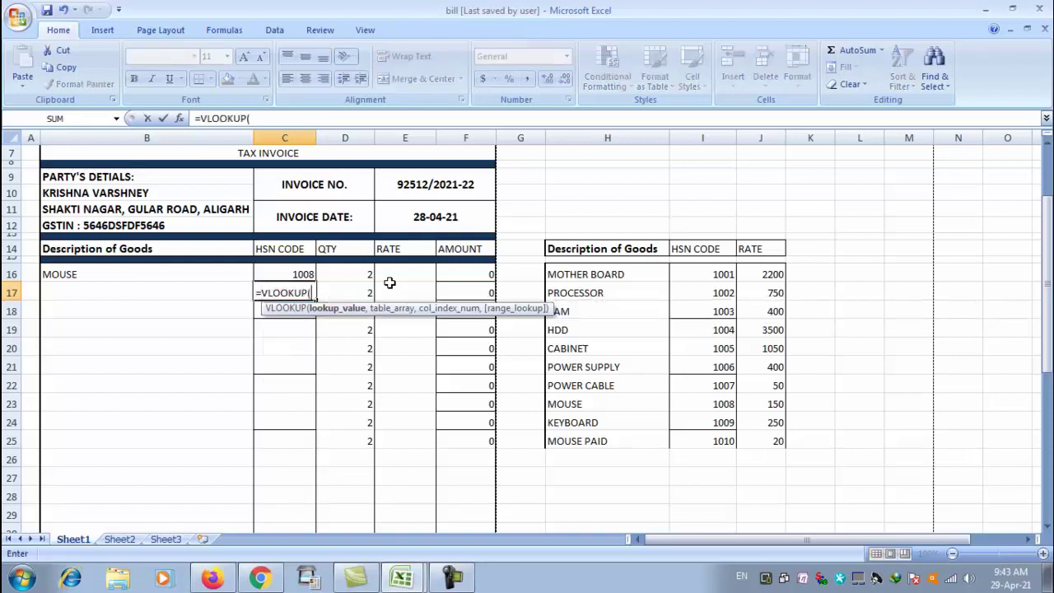
left_click(207, 292)
type(",")
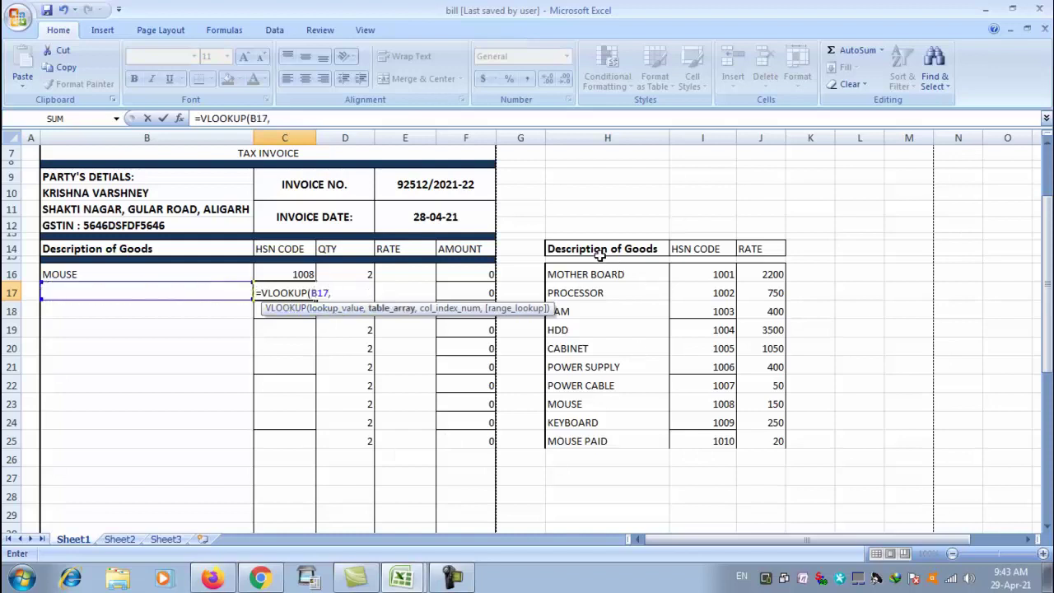
left_click_drag(599, 251, 749, 440)
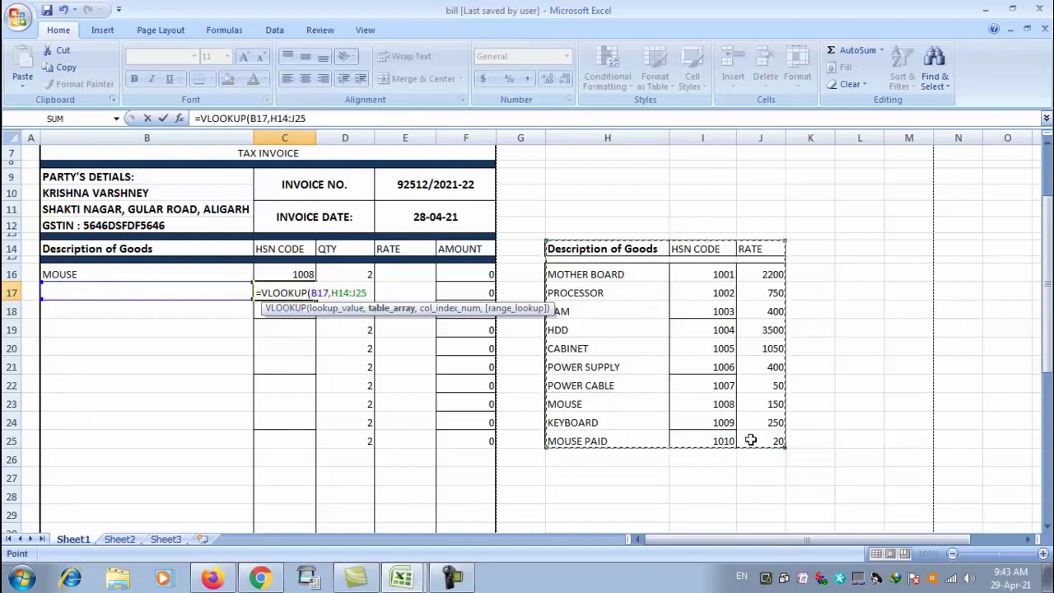
type(",")
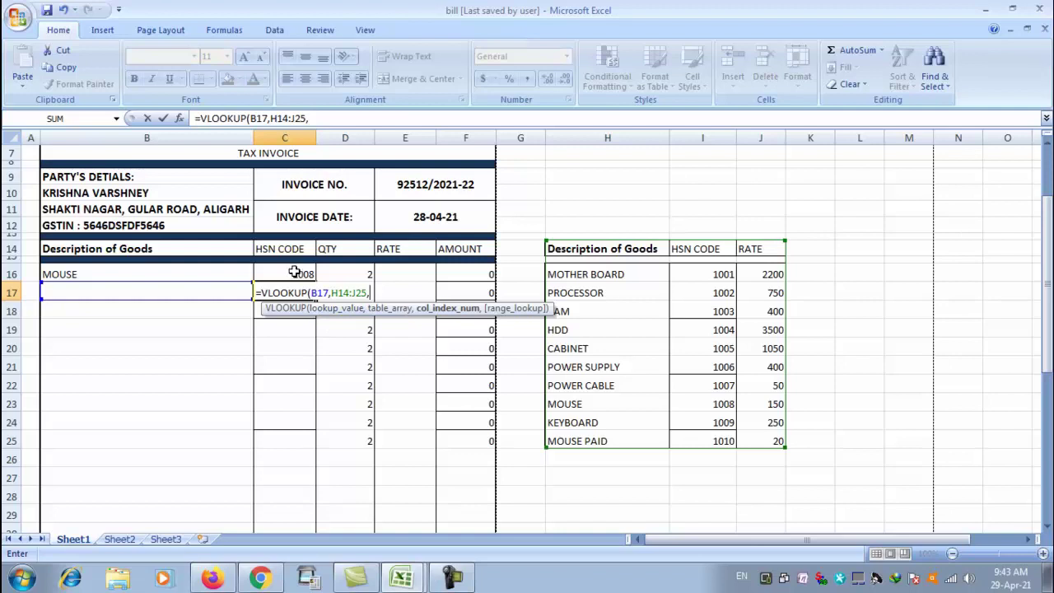
type("2,0")
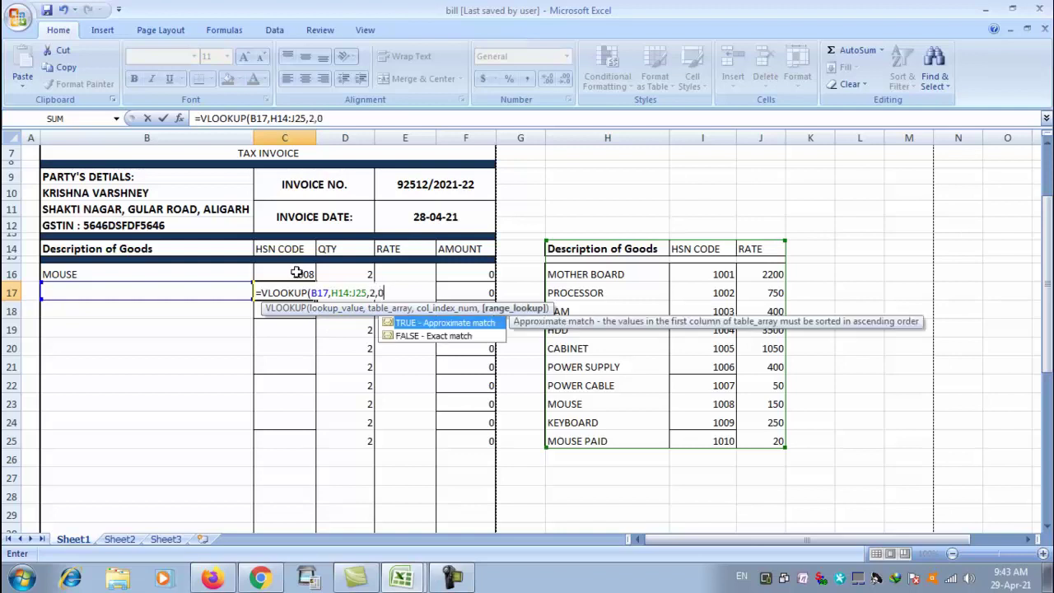
key("Return")
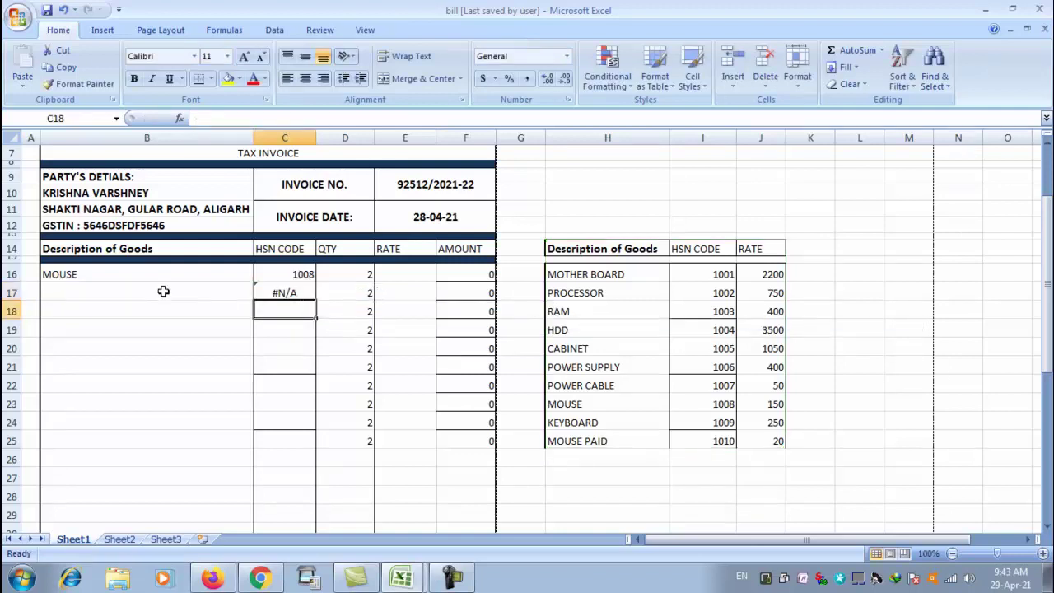
Enter RAM in B17 and confirm C17 shows HSN code 1003
left_click(143, 291)
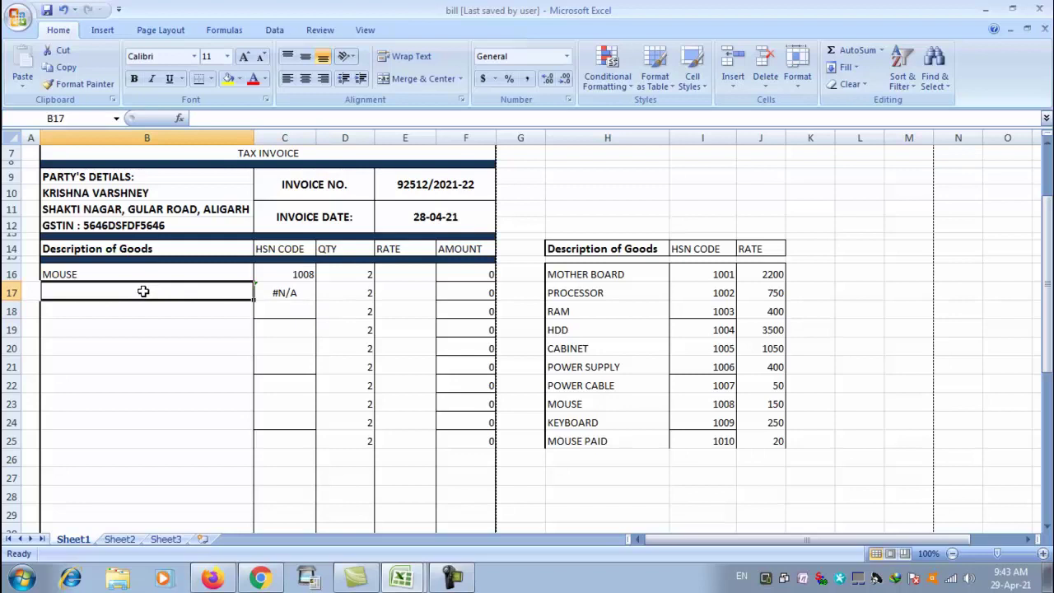
type("RAM")
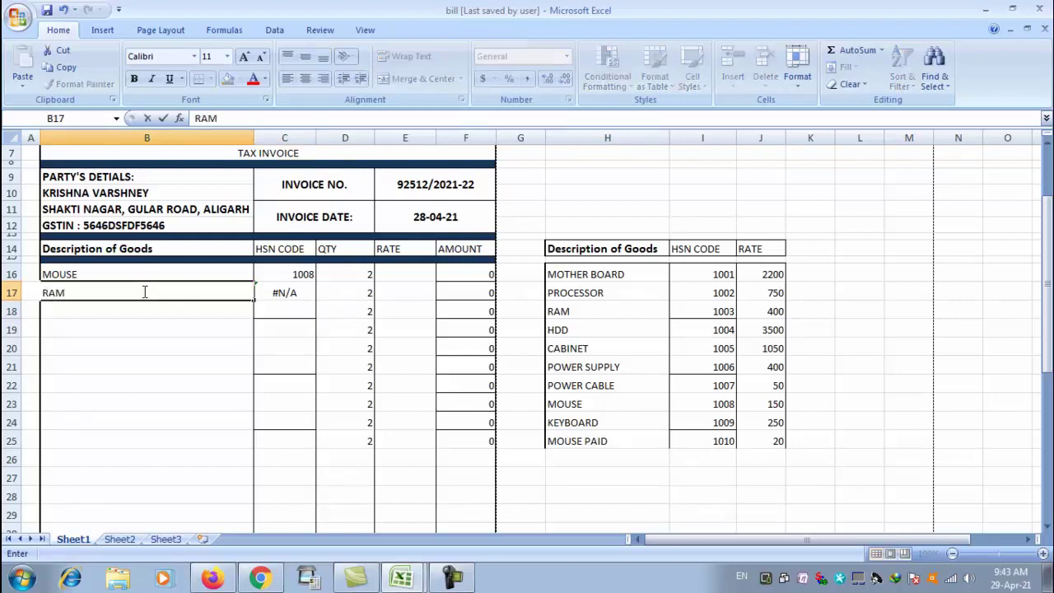
key("Return")
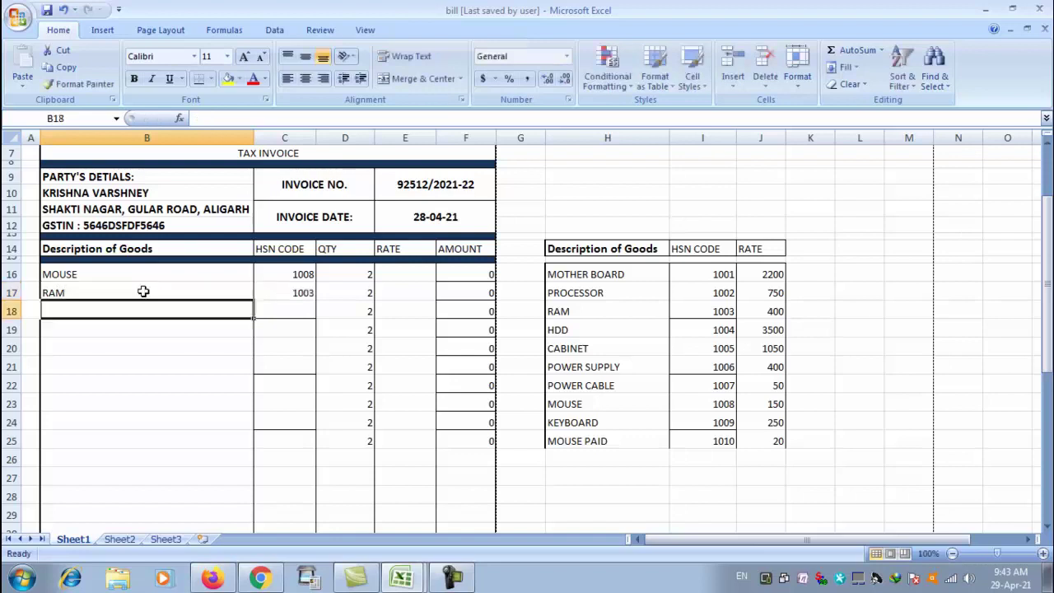
left_click(306, 293)
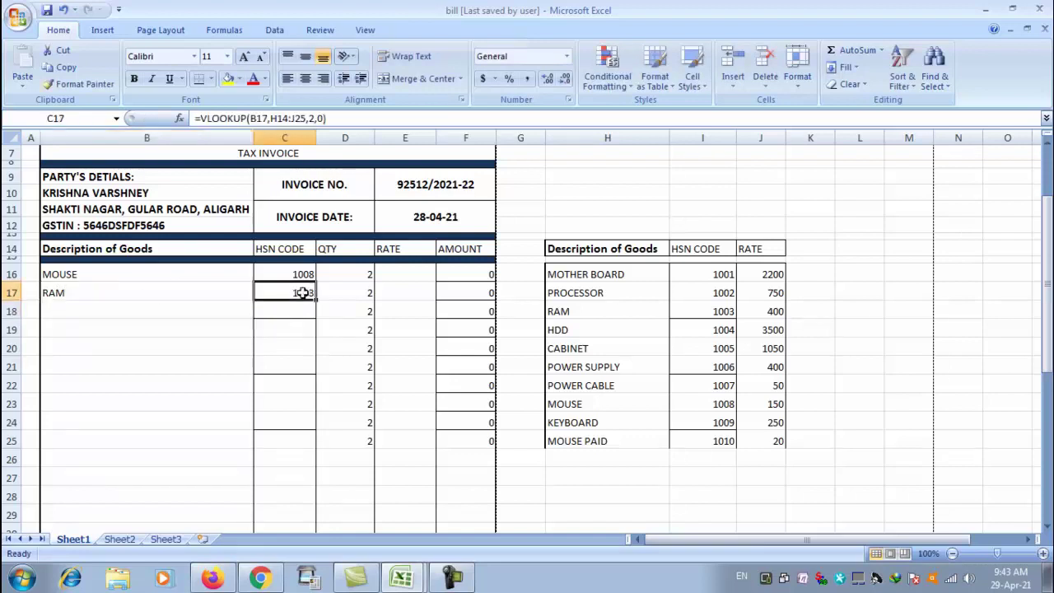
Enter =VLOOKUP(B16,H14:J25,3,0) in E16 to fetch MOUSE's rate of 150
left_click(401, 275)
type("=")
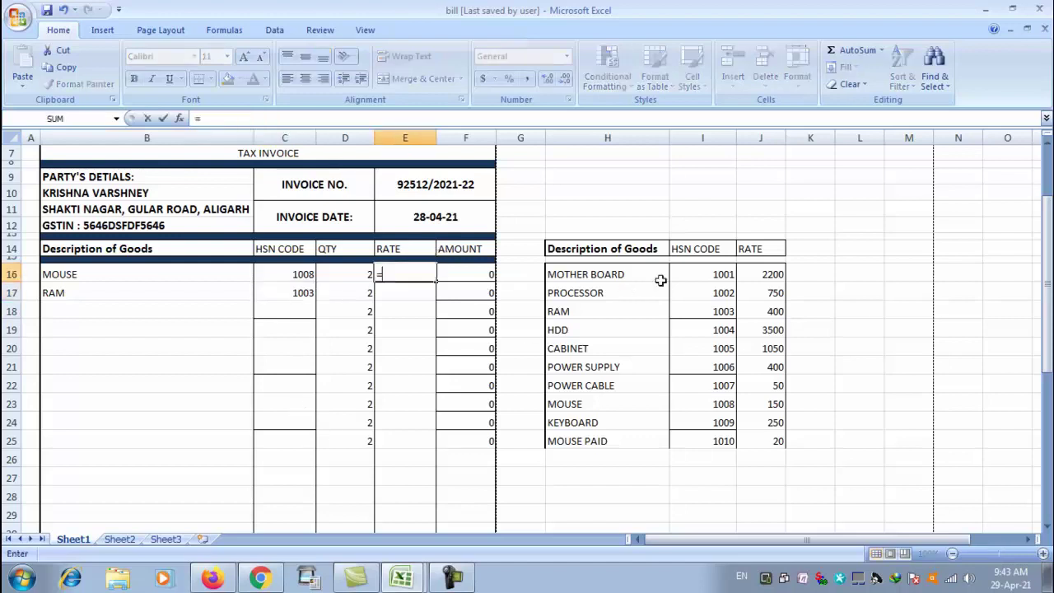
type("VL")
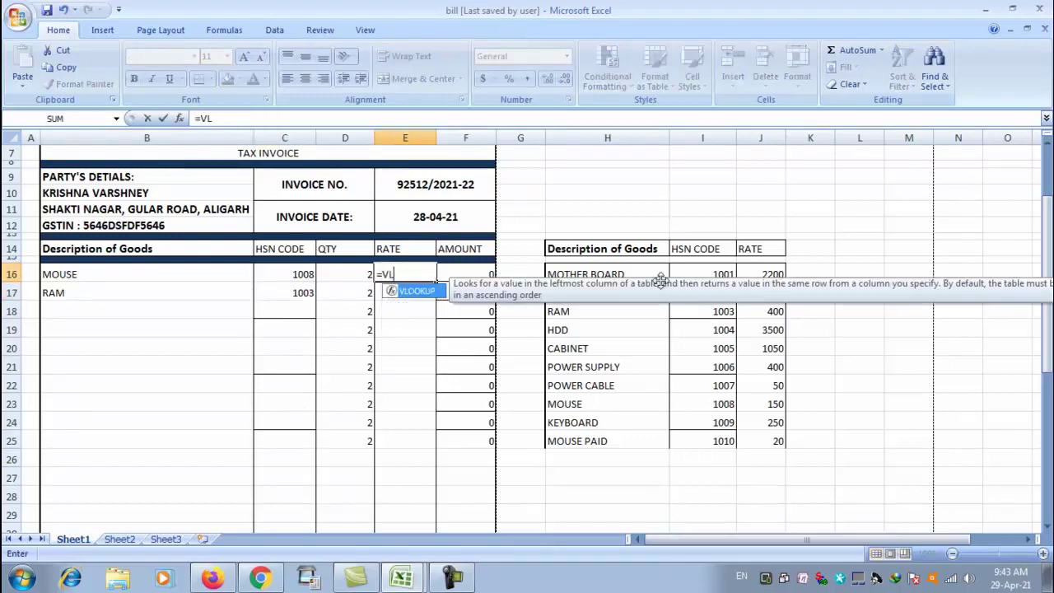
type("OOKUP(")
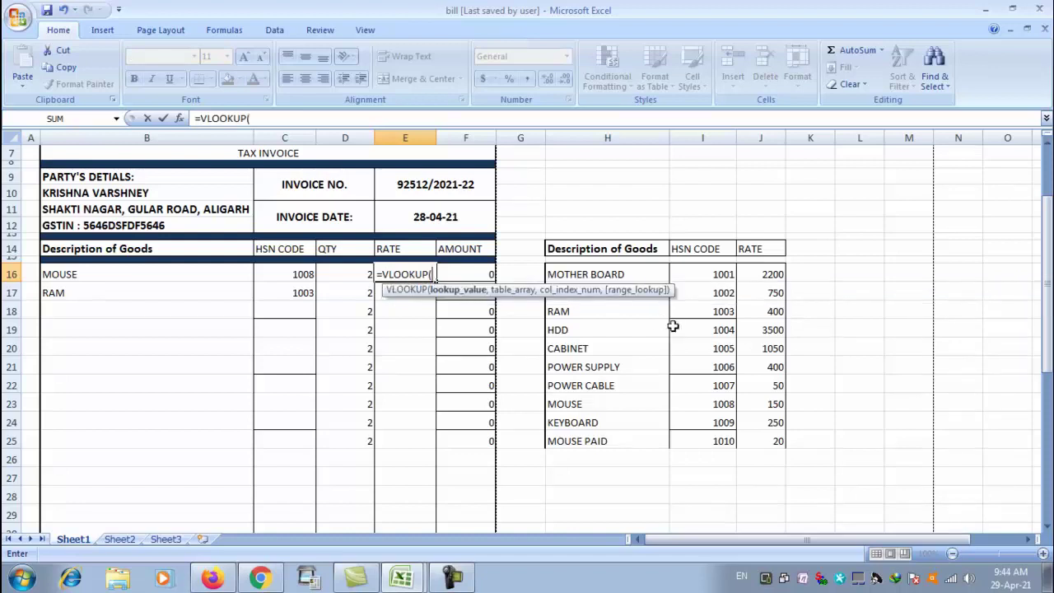
left_click(71, 273)
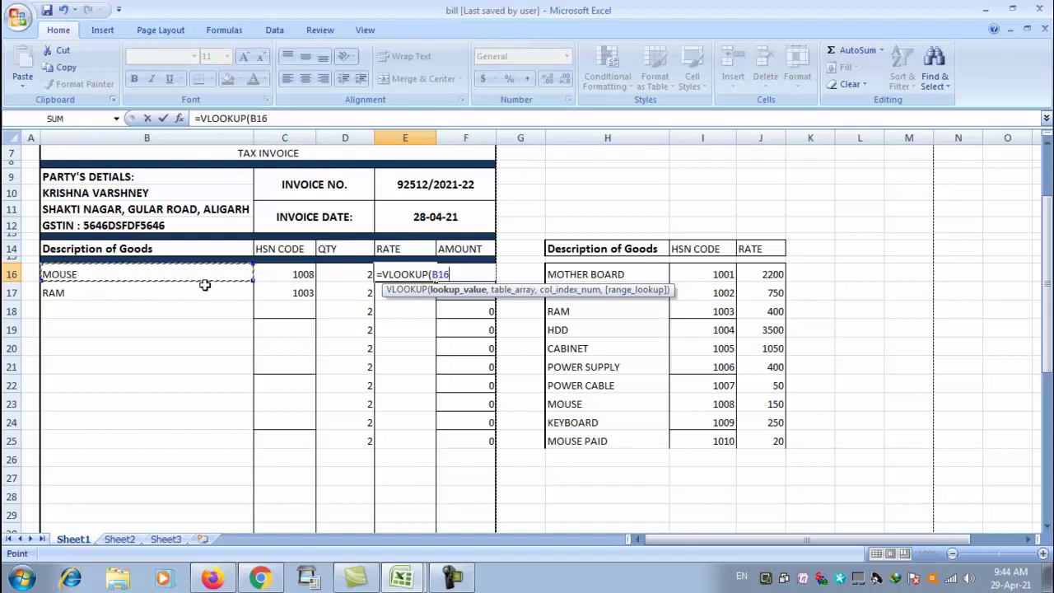
type(",")
mouse_move(599, 249)
left_mouse_down()
mouse_move(594, 257)
mouse_move(757, 438)
left_mouse_up()
type(",")
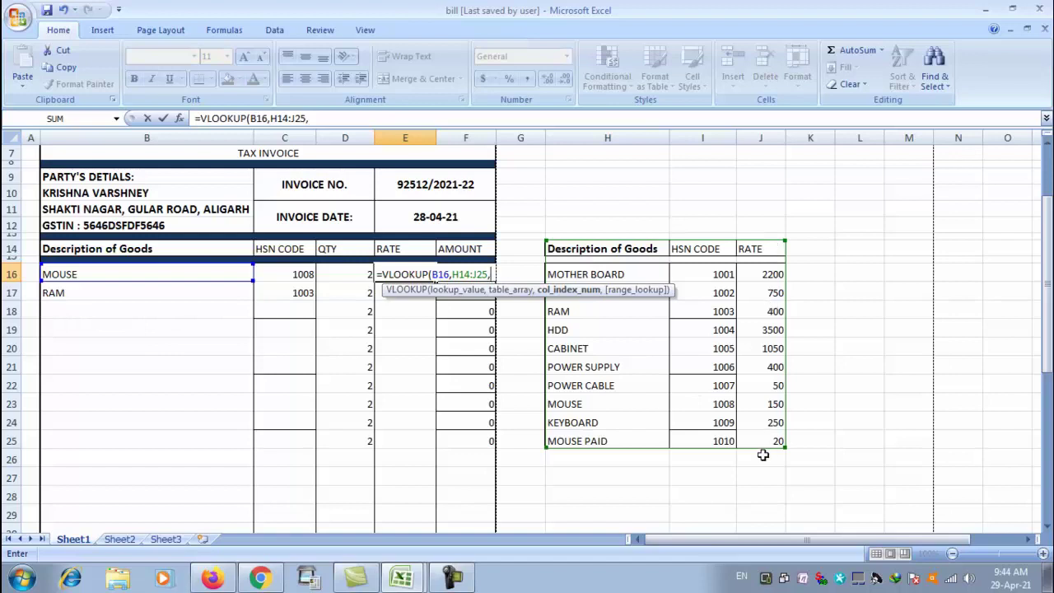
type(",0")
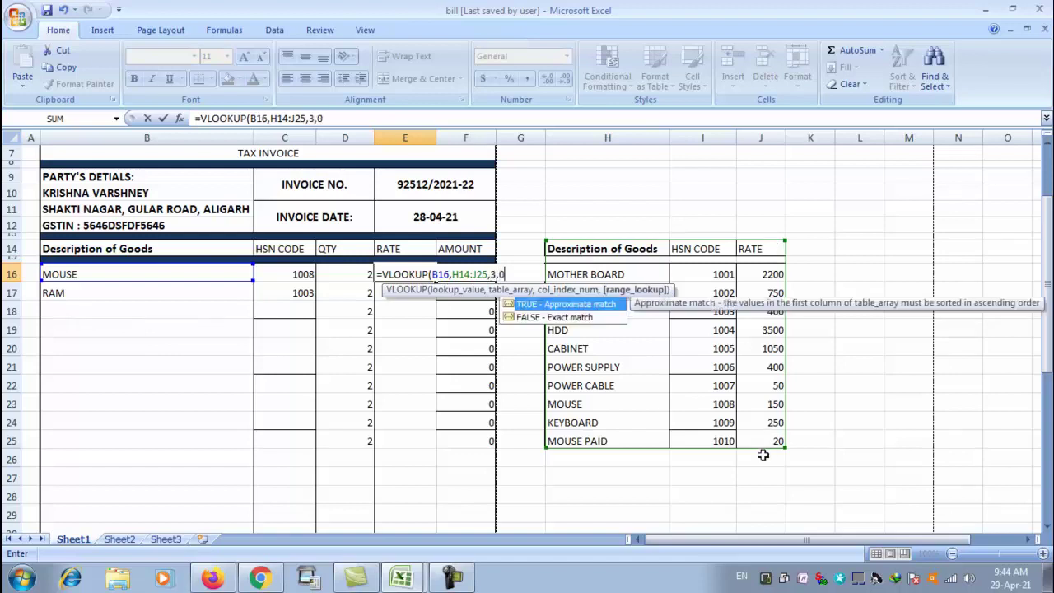
key("Return")
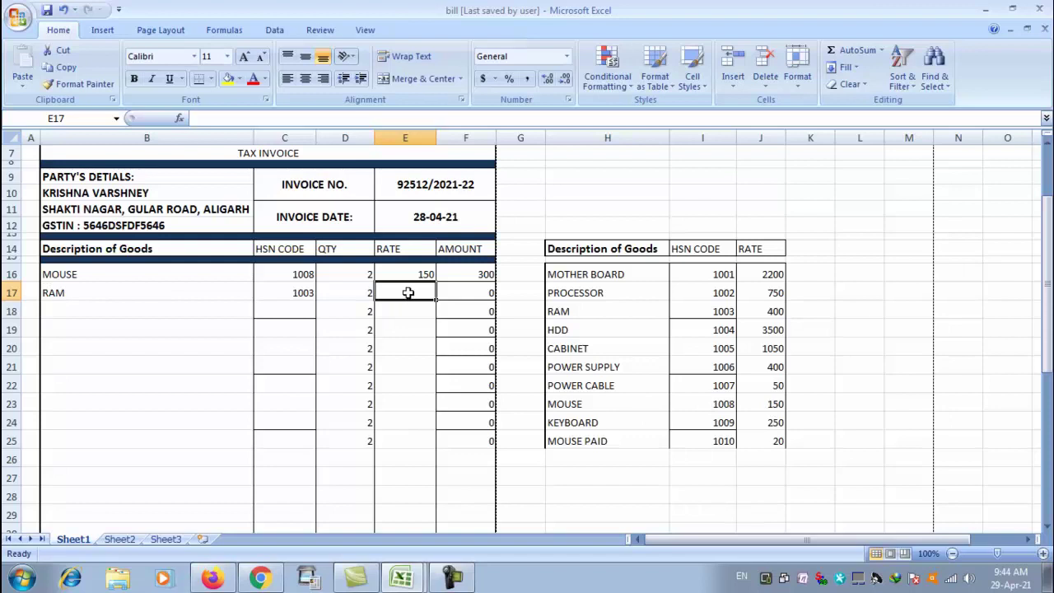
Enter =VLOOKUP(B17,H14:J25,3,0) in E17 to fetch RAM's rate of 400
type("=VLO")
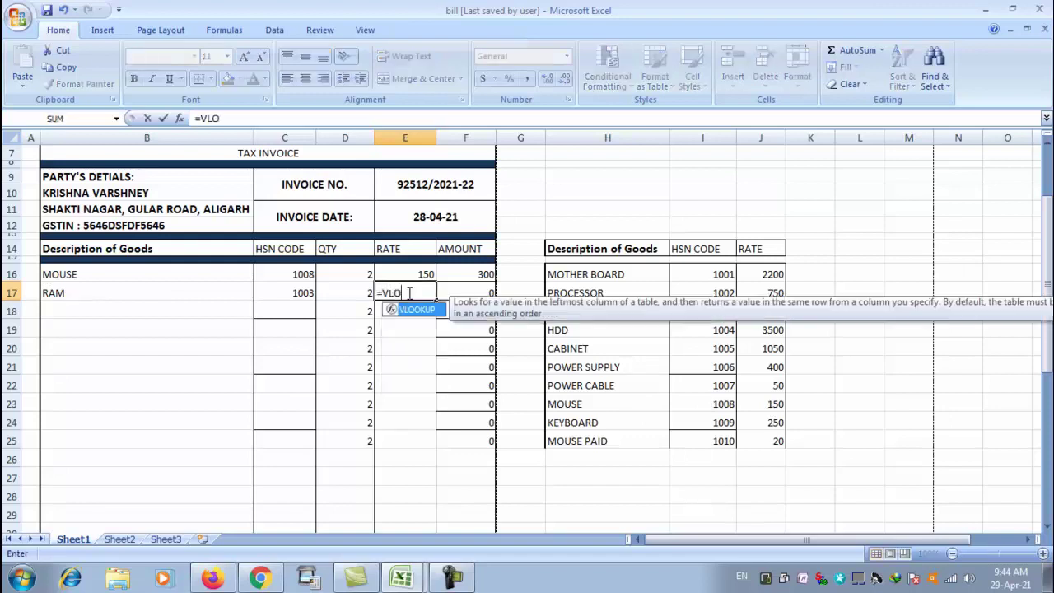
type("OKUP(")
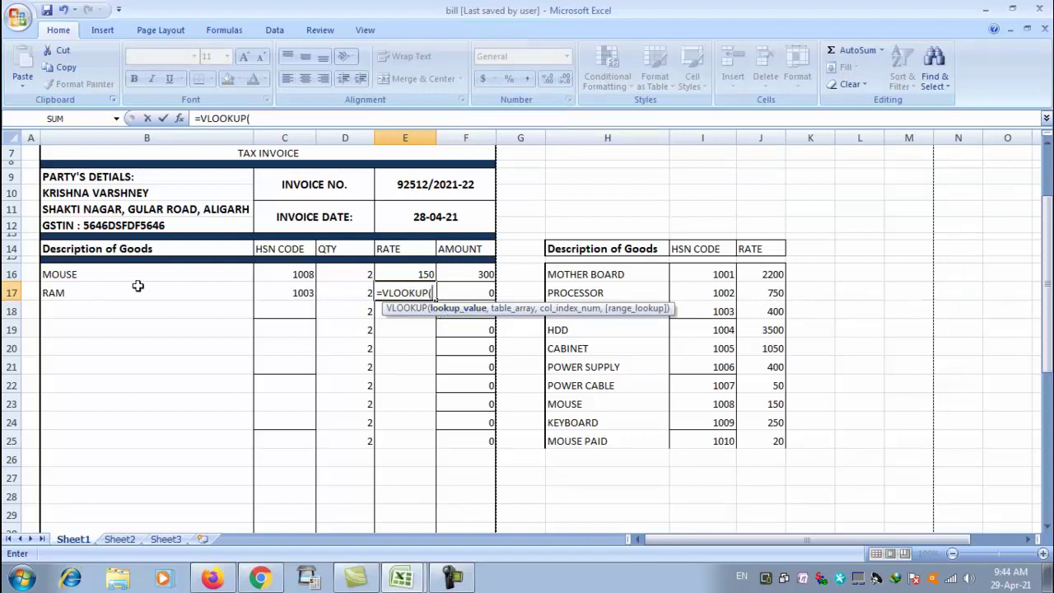
left_click(70, 293)
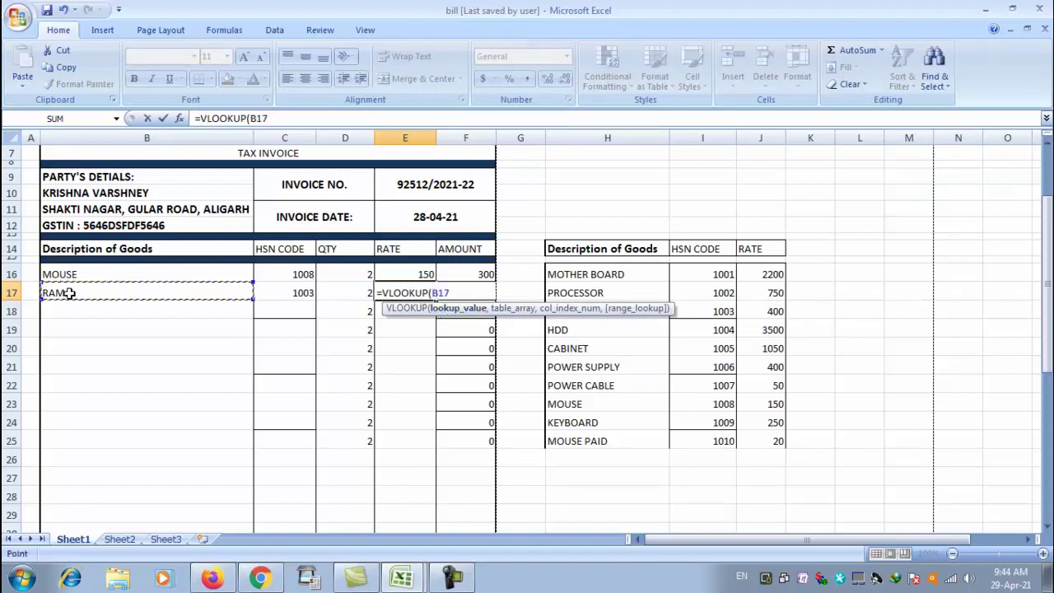
type(",")
left_click_drag(578, 251, 763, 446)
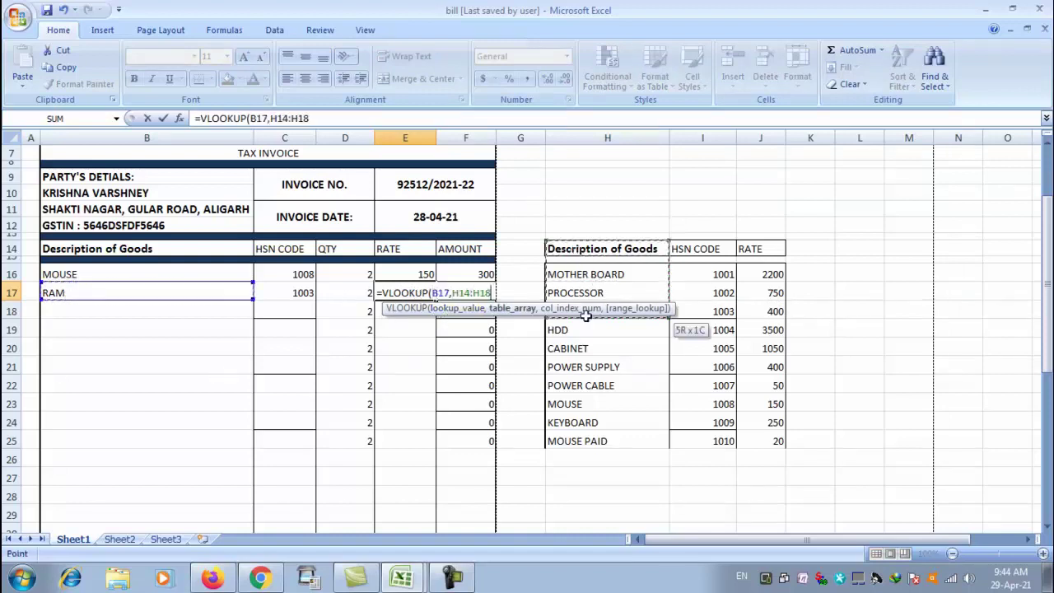
type(",")
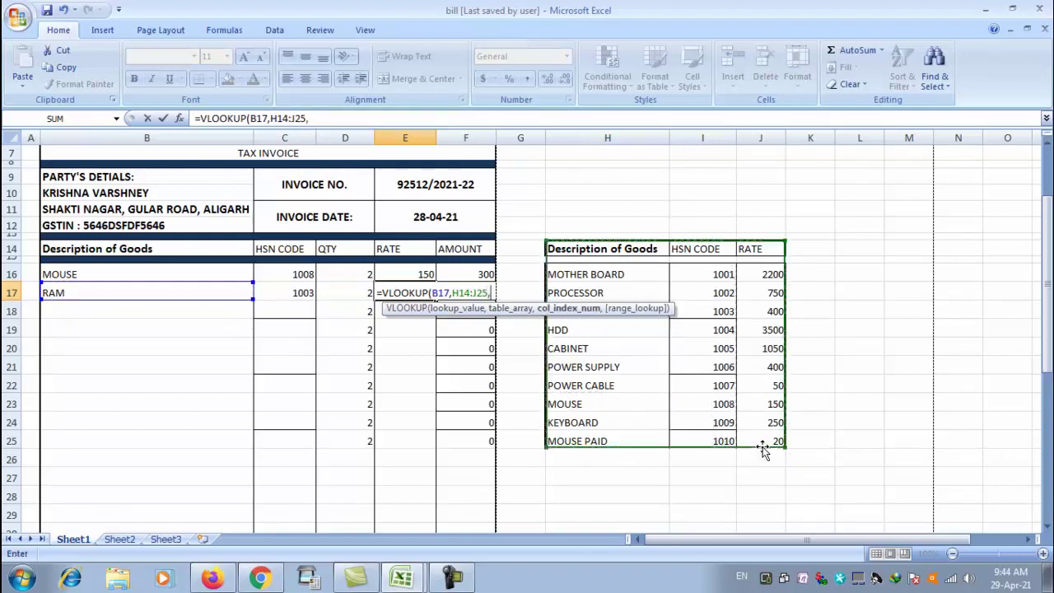
type("3")
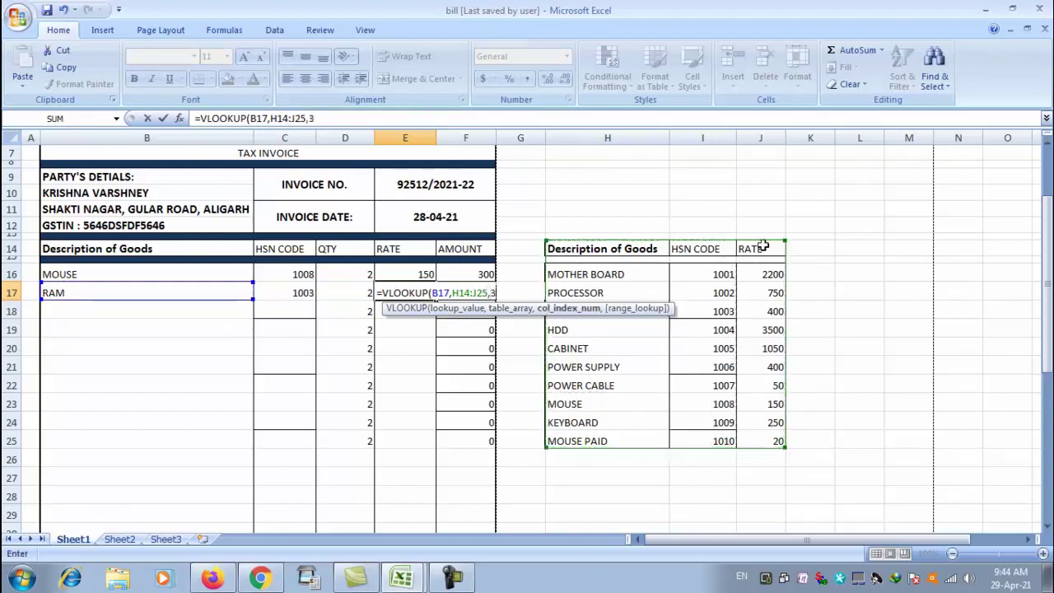
type(",0")
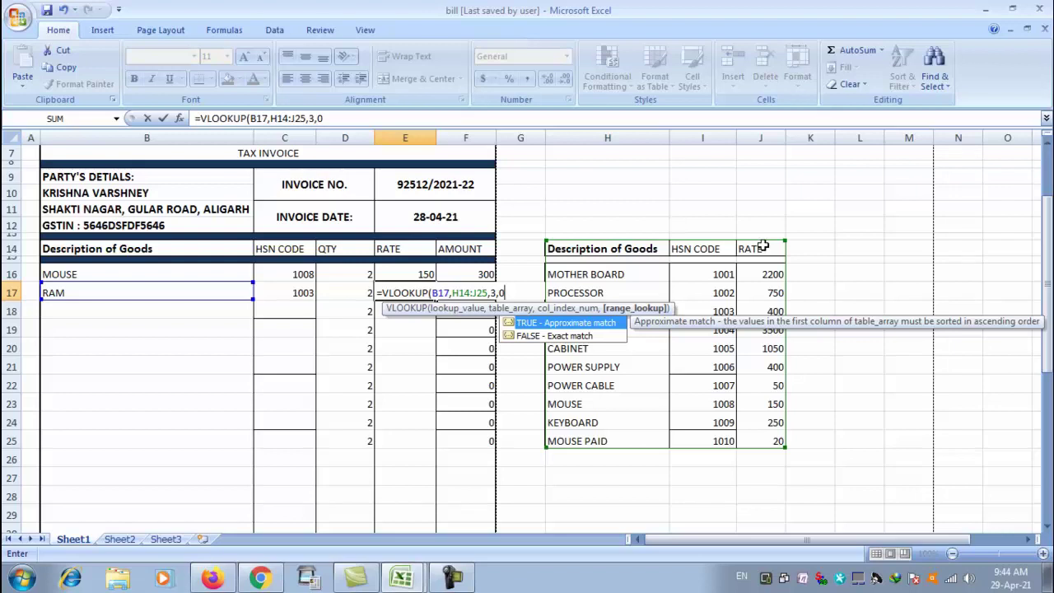
key("Return")
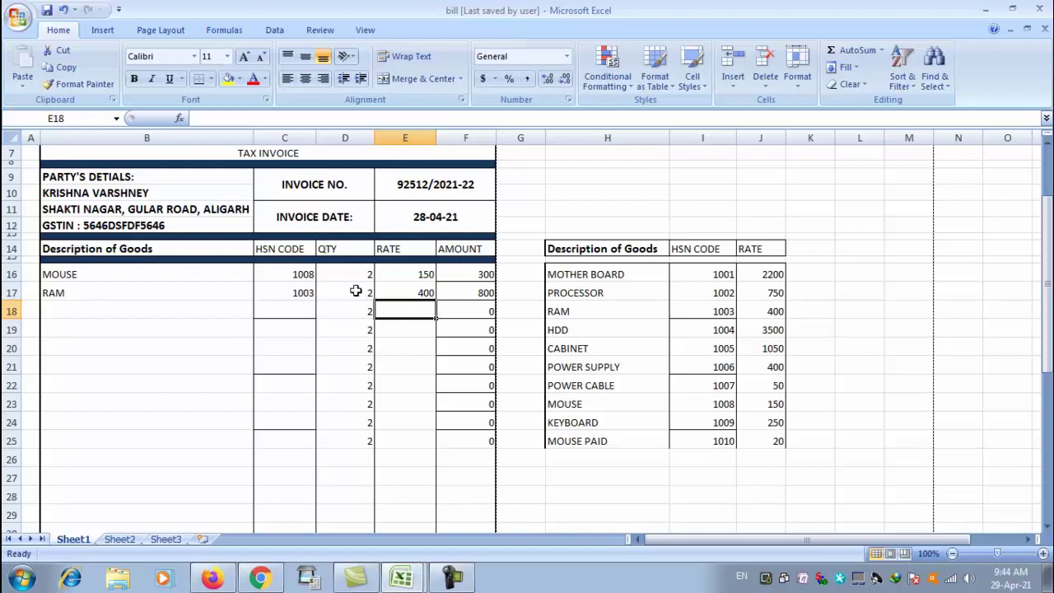
scroll(462, 289, "down", 3)
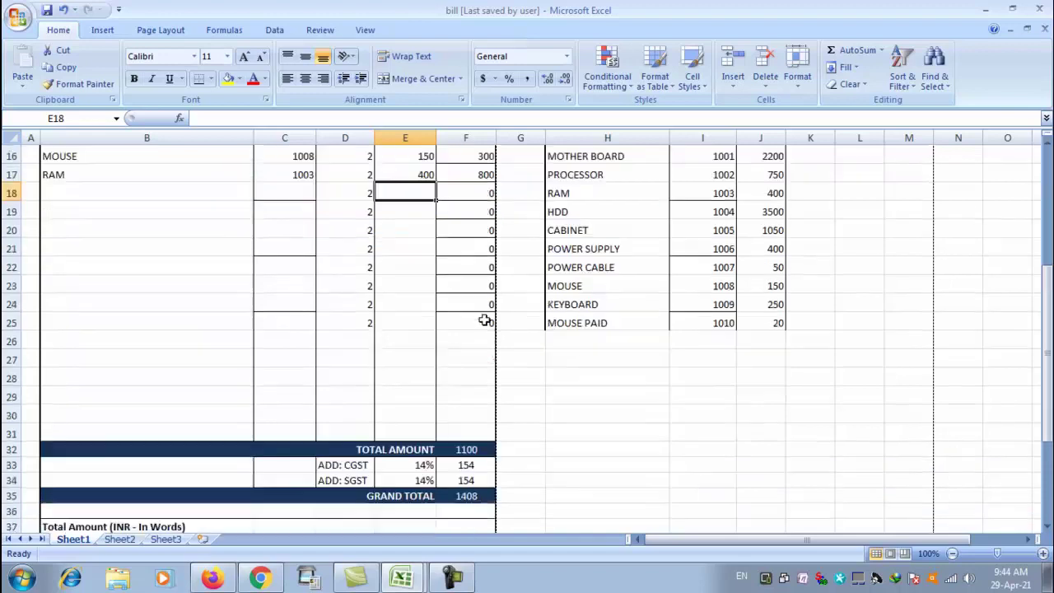
scroll(483, 318, "down", 2)
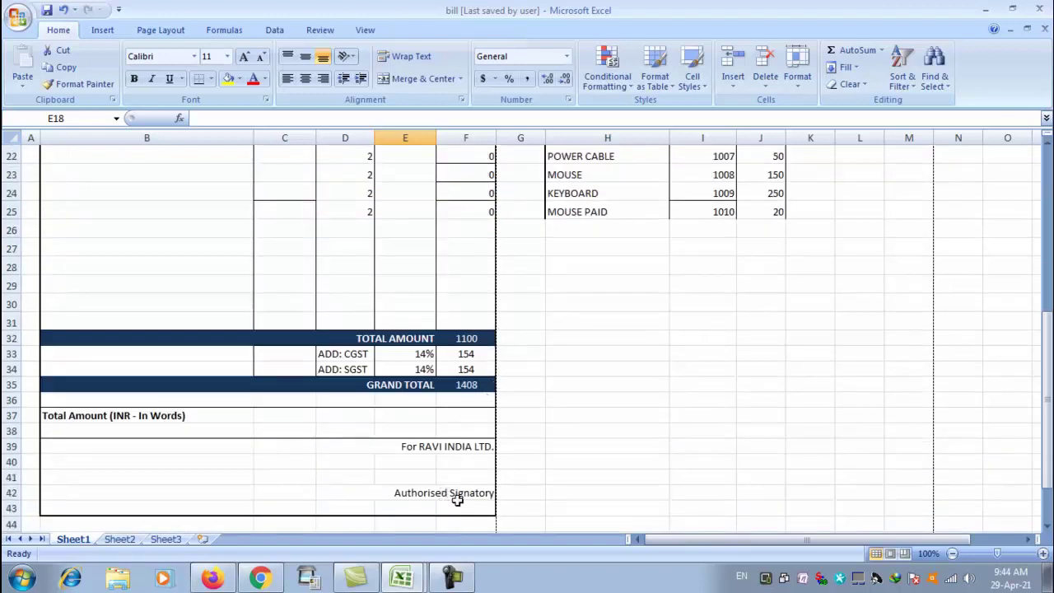
scroll(459, 386, "up", 3)
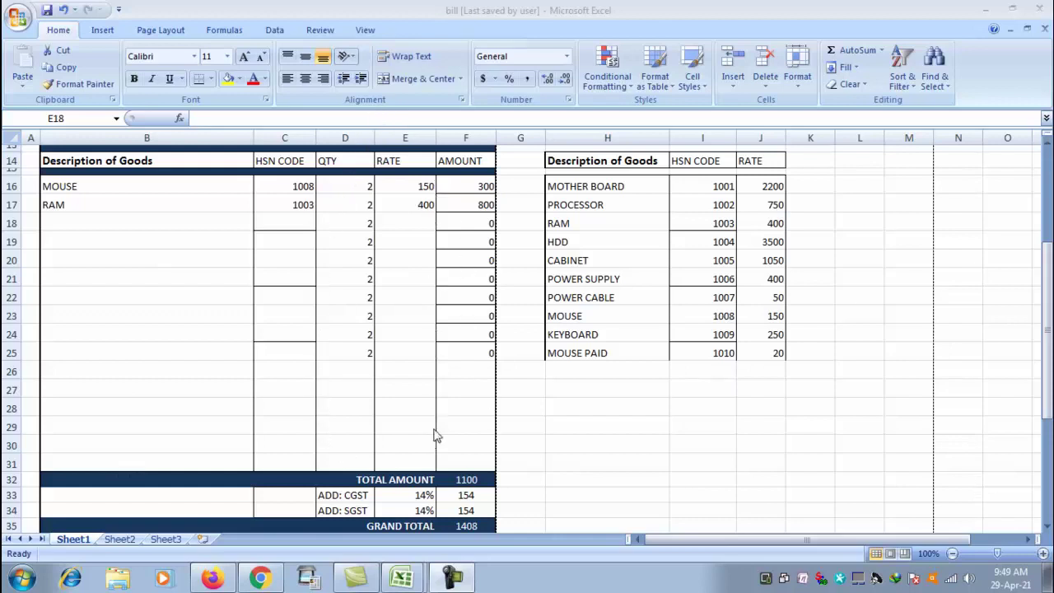
Enter =VLOOKUP(B18,H14:J25,2,0) in C18 for the row 18 HSN code
left_click(298, 222)
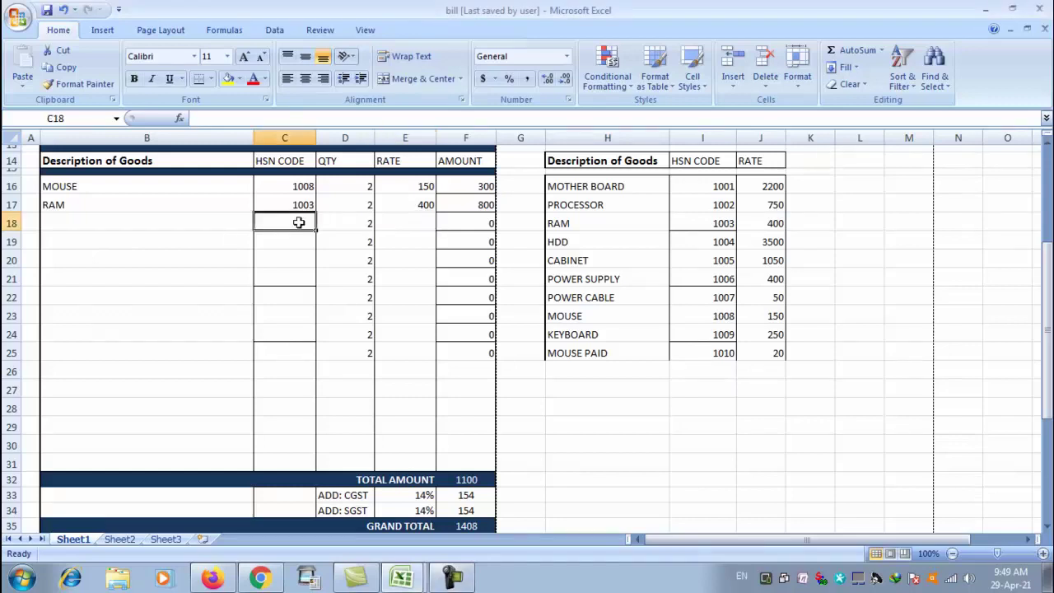
type("=V")
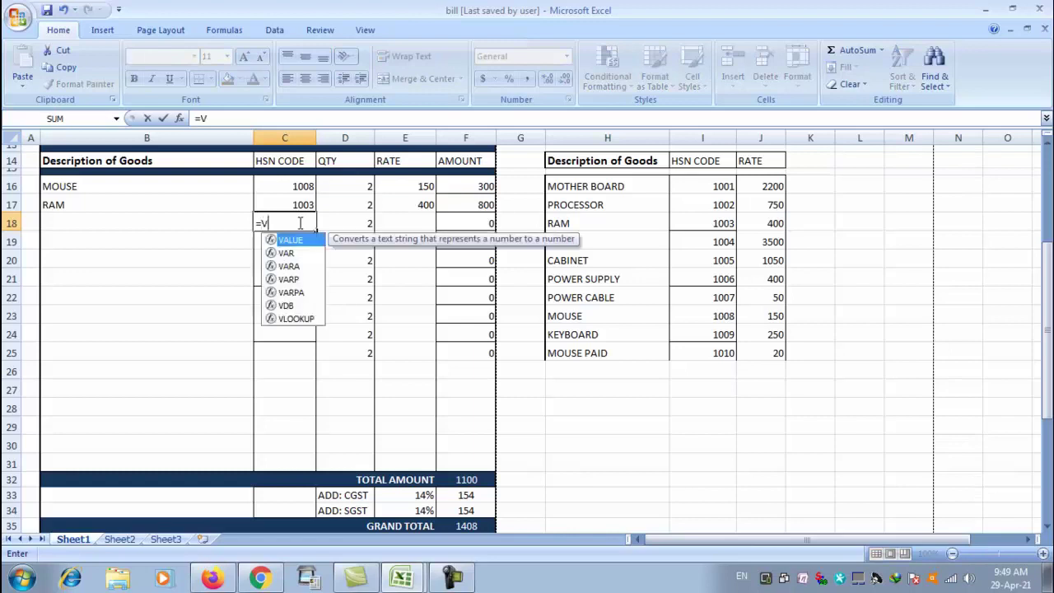
type("LOOKUP")
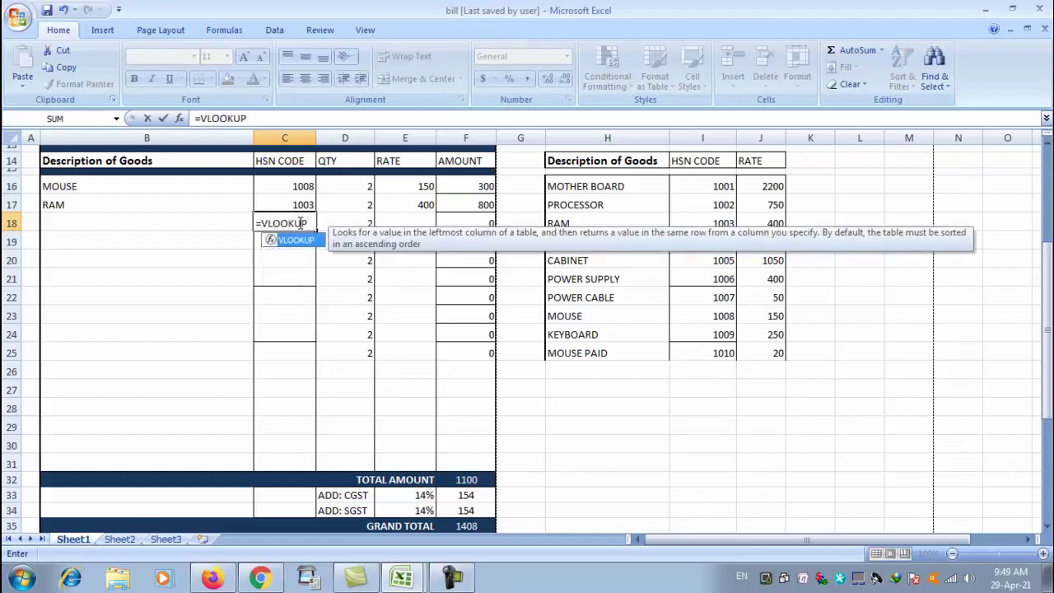
type("(")
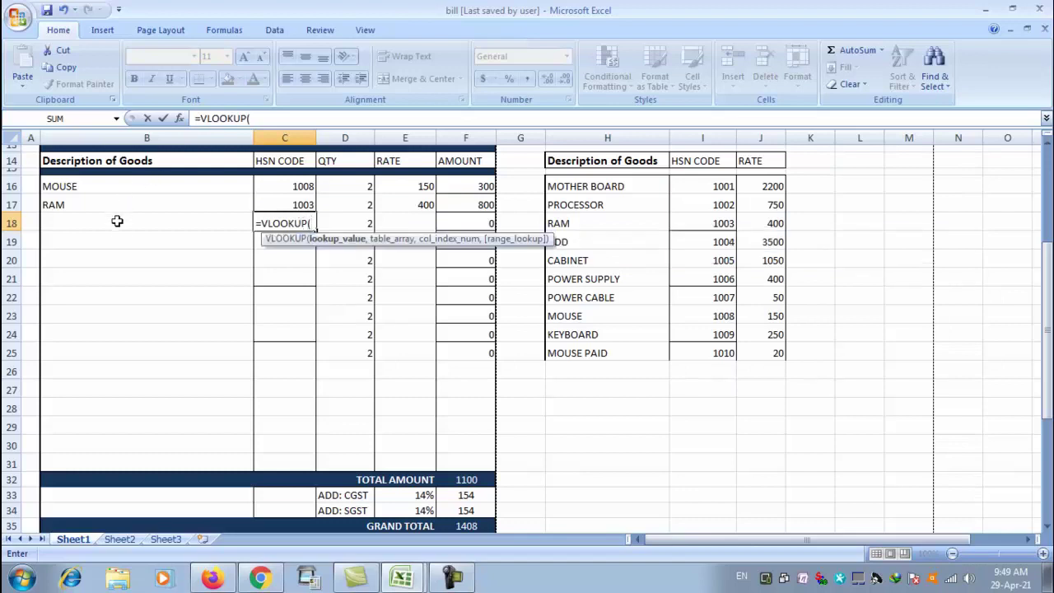
left_click(117, 224)
type(",")
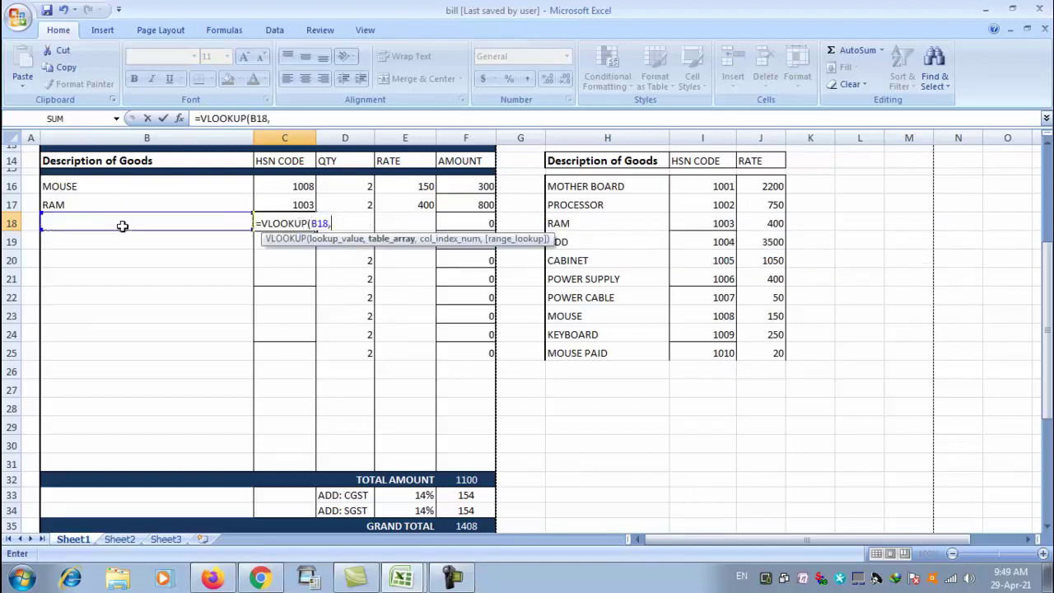
mouse_move(589, 160)
left_mouse_down()
mouse_move(694, 301)
mouse_move(762, 352)
left_mouse_up()
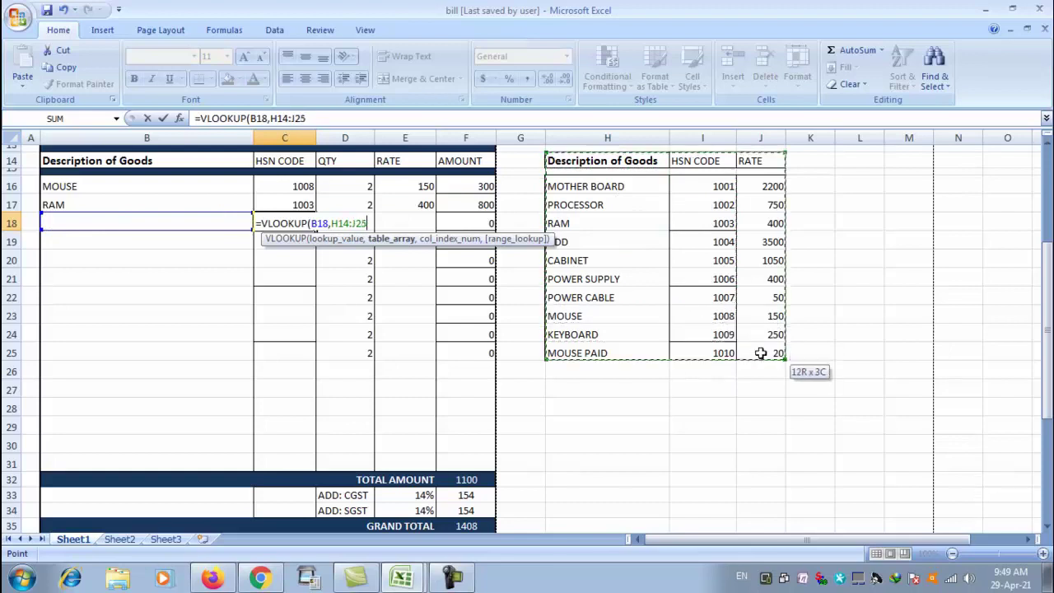
type(",")
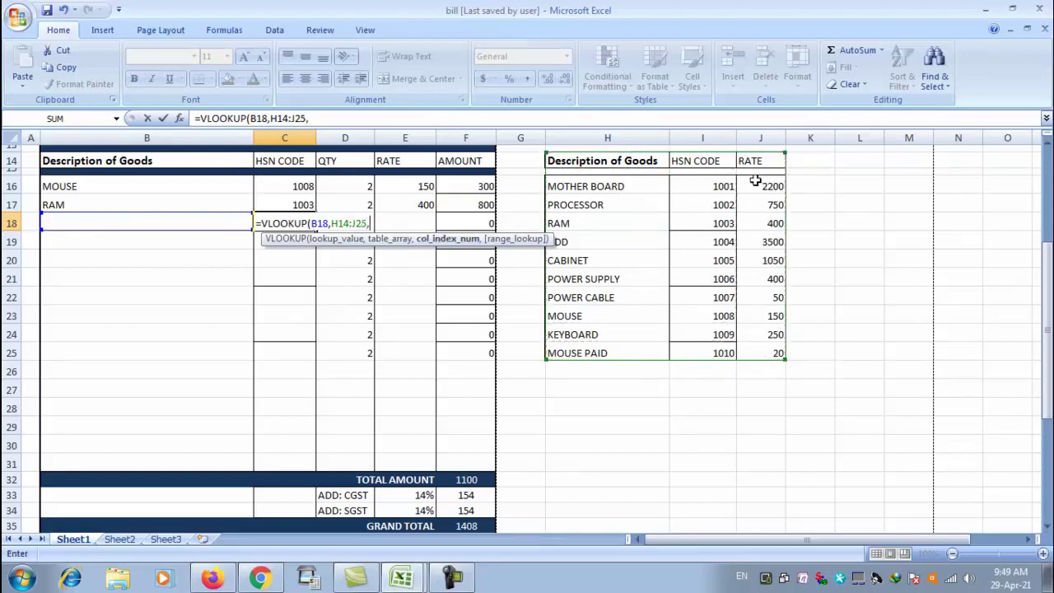
type("2,0")
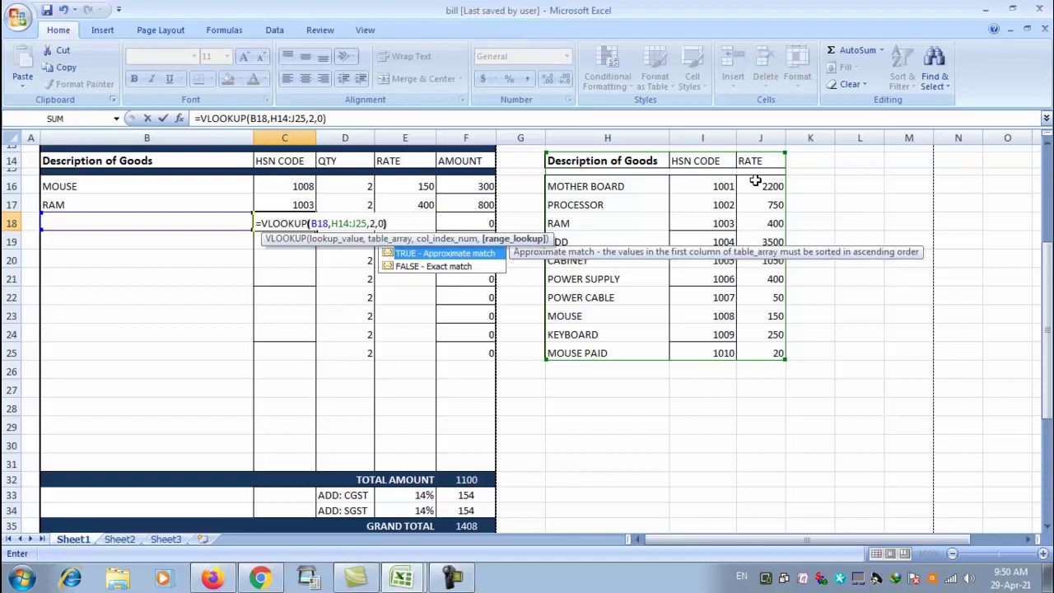
key("Return")
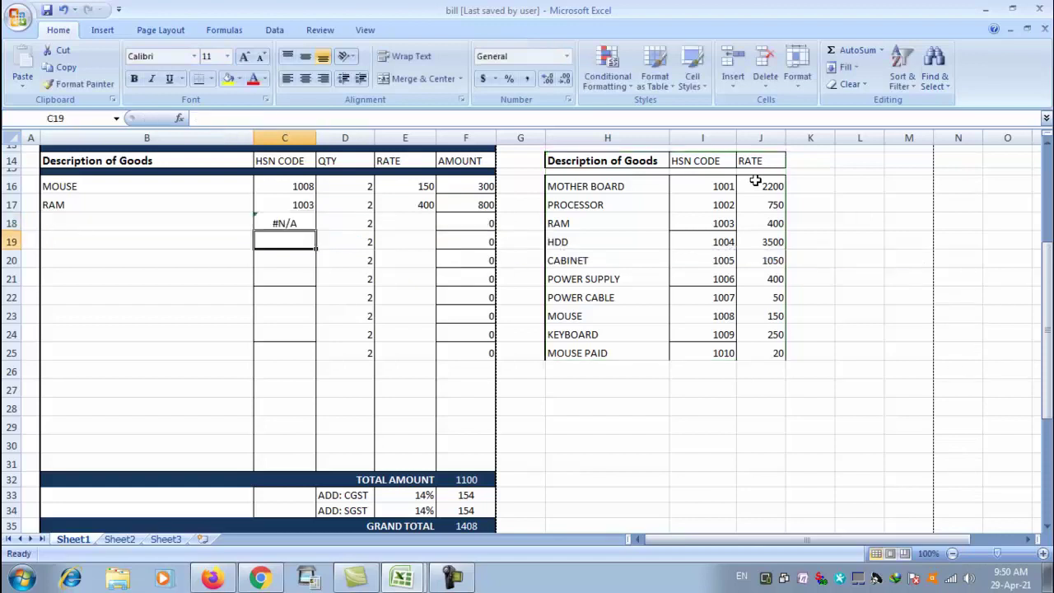
Enter HDD in B18 and look up its rate 3500 in E18 with =VLOOKUP(B18,H14:J25,3,0)
left_click(176, 222)
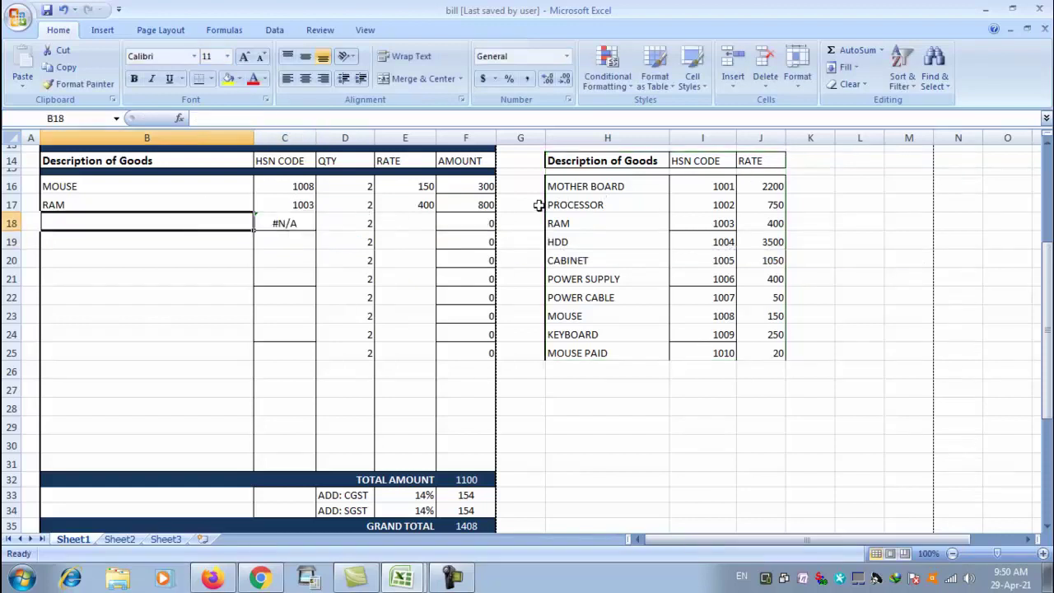
type("HDD")
key("Tab")
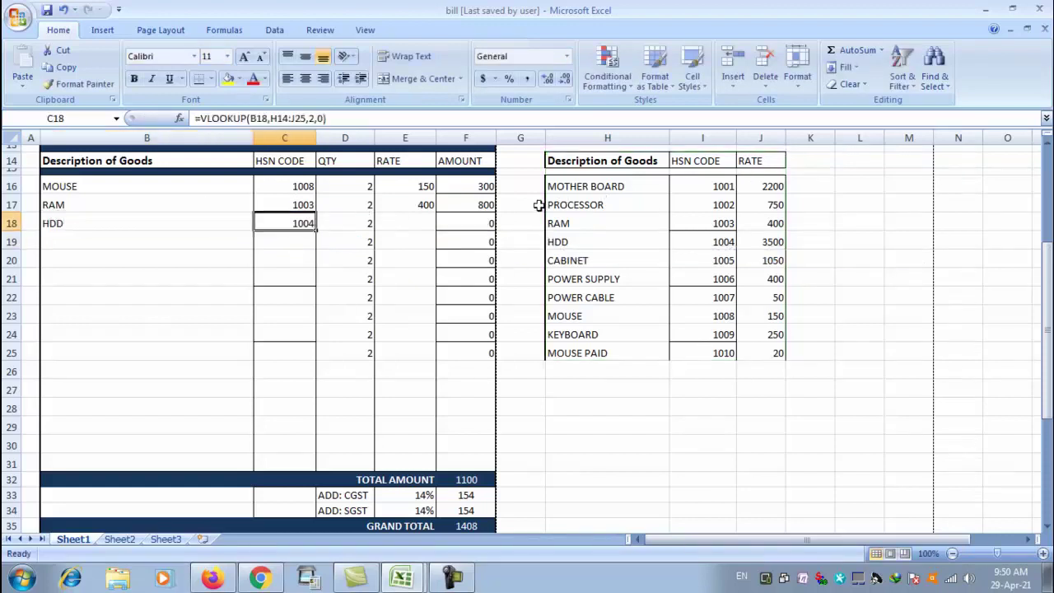
left_click(416, 224)
type("=")
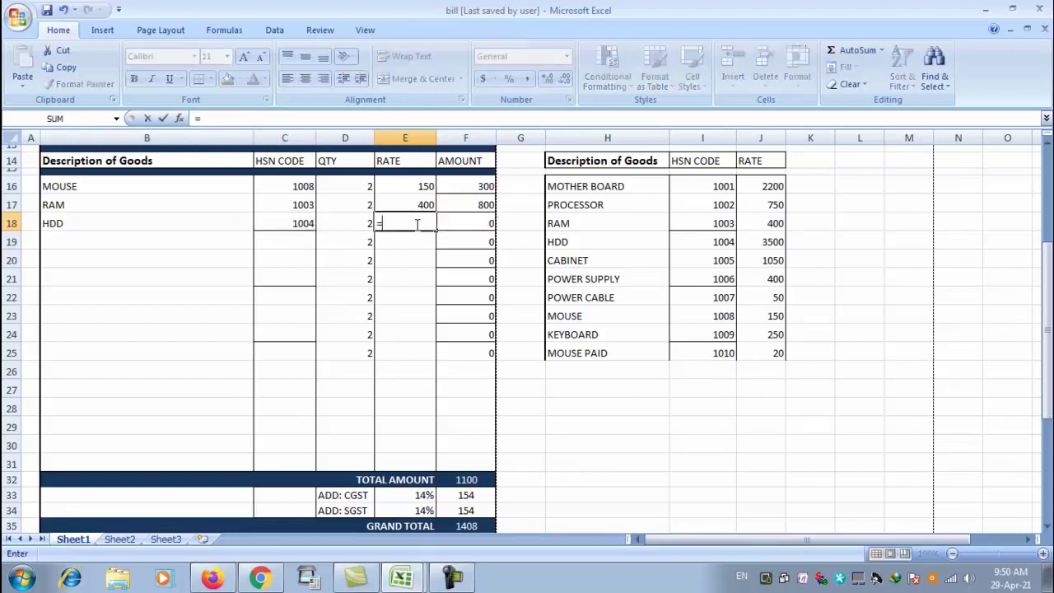
type("VLOOKUP(")
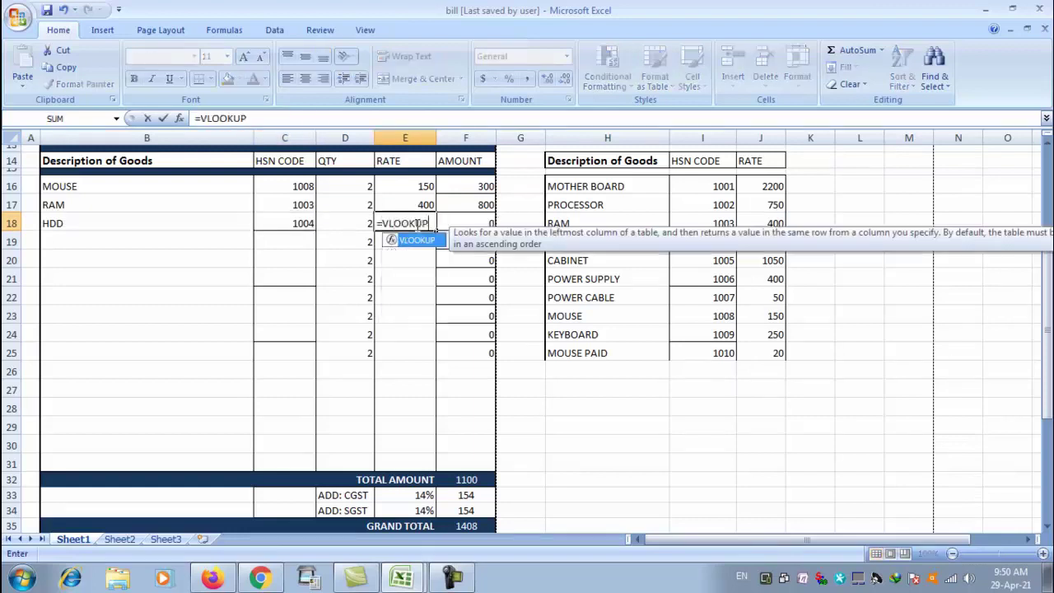
left_click(79, 221)
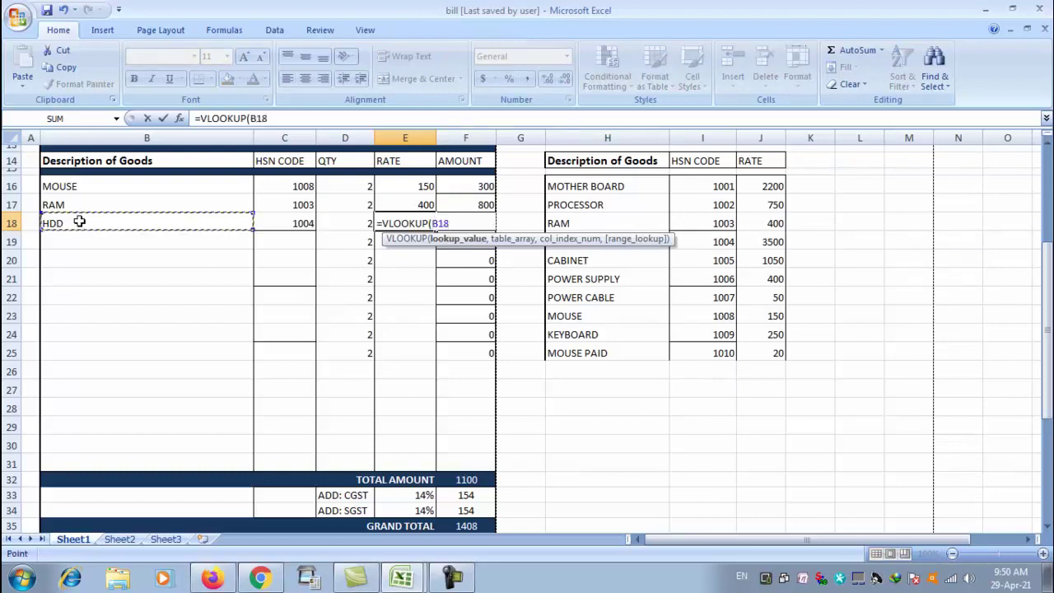
type(",")
left_click_drag(588, 160, 755, 353)
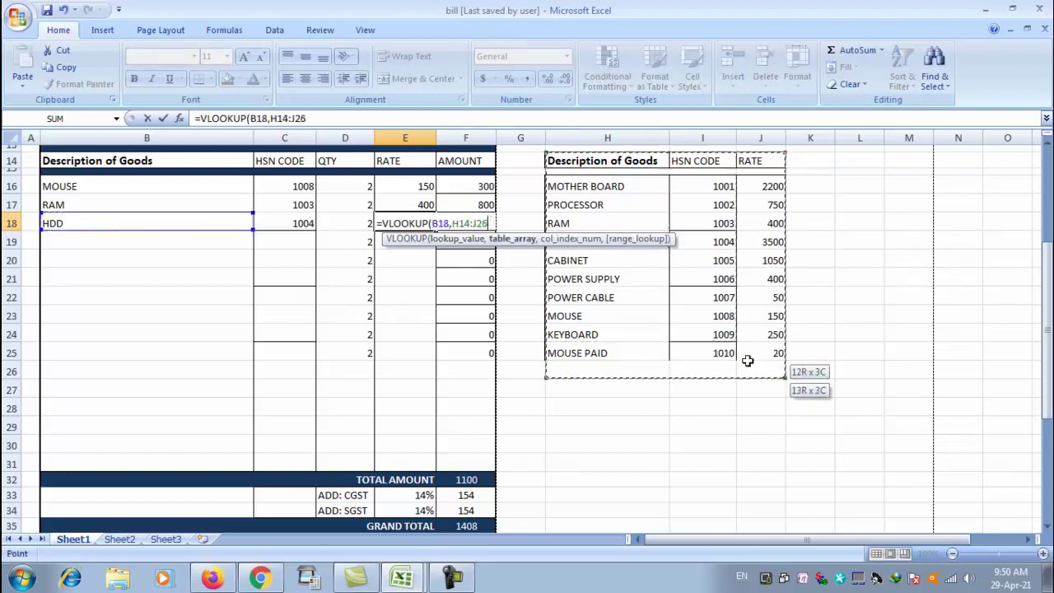
type(",")
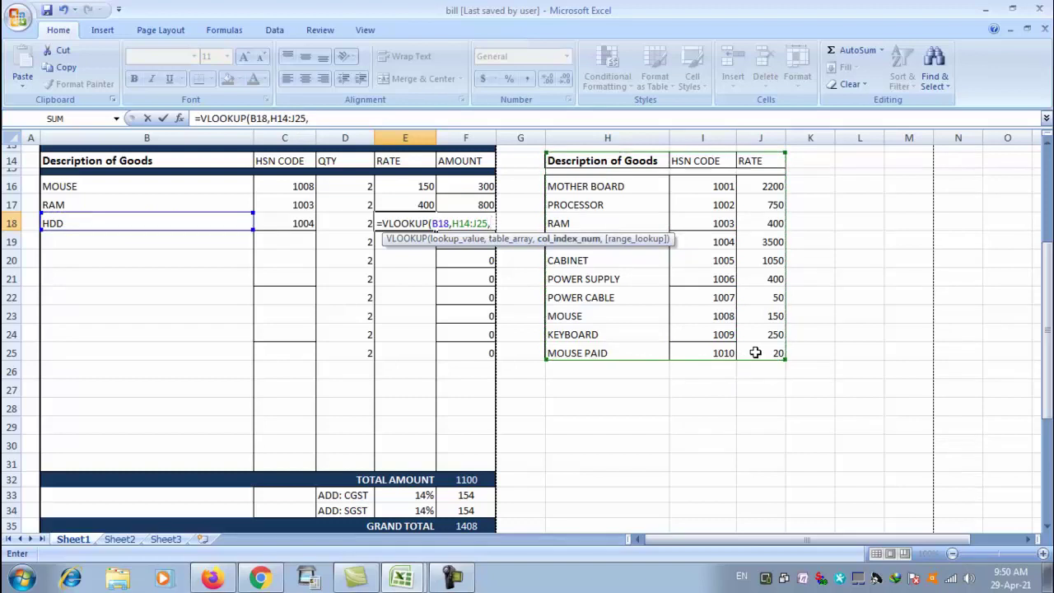
type("3,0")
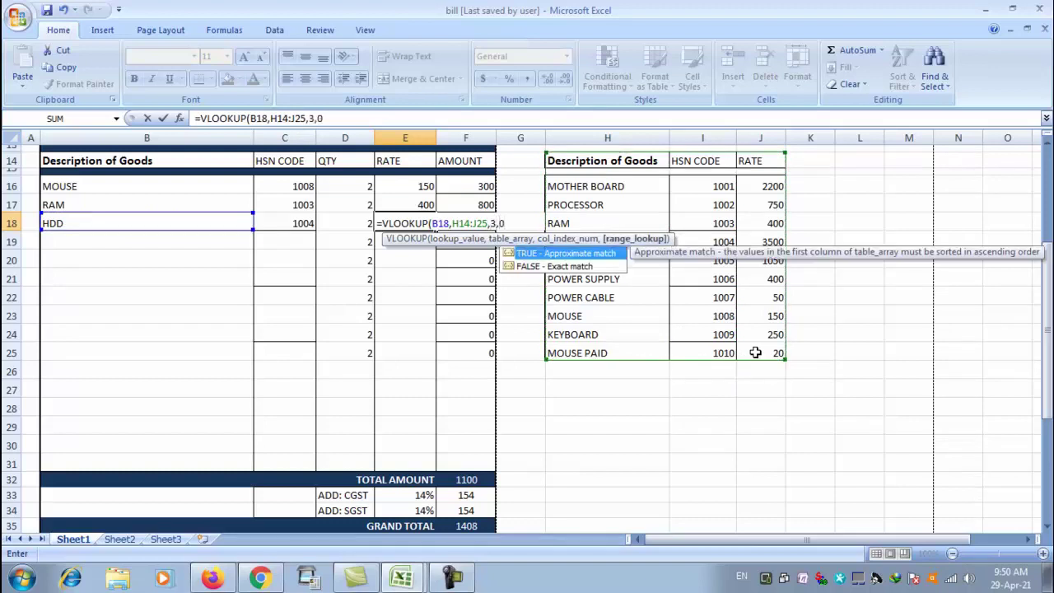
type(")")
key("Return")
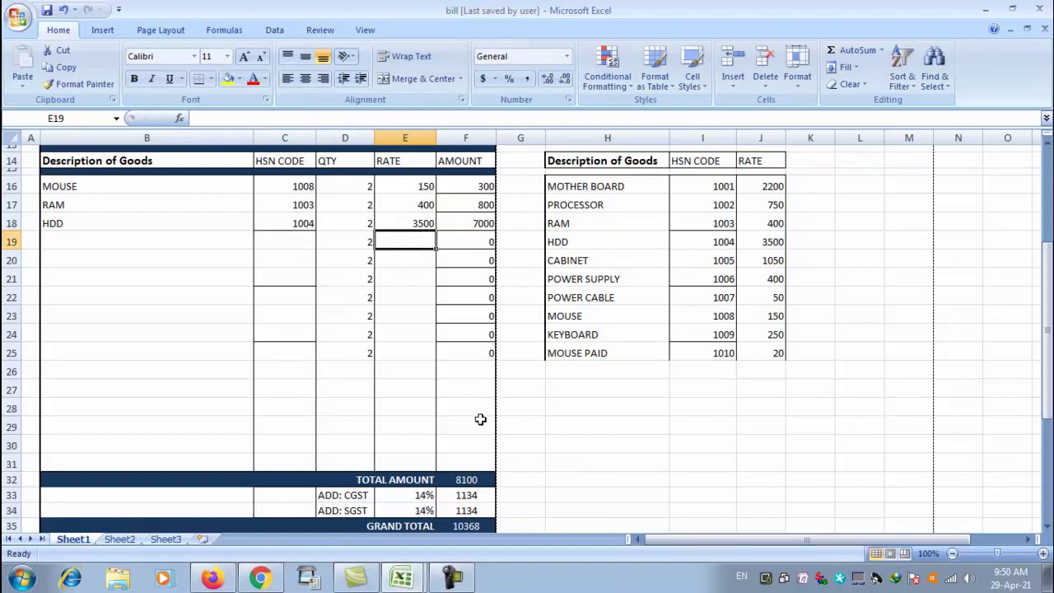
Fill the C16 HSN lookup down through C31 with Ctrl+D
left_click(275, 186)
left_click_drag(304, 186, 294, 454)
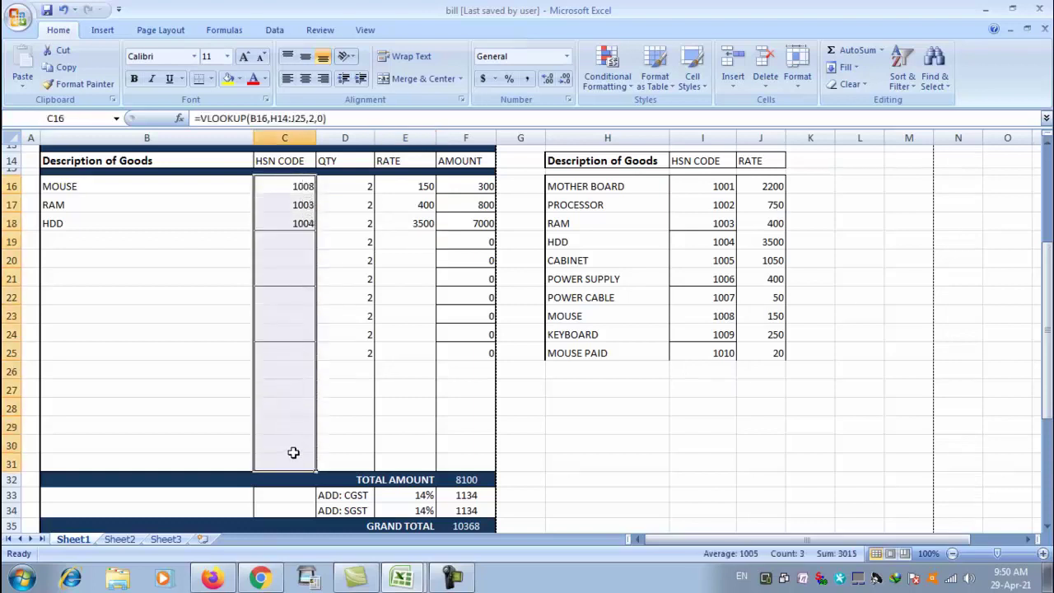
key("ctrl+d")
left_click(618, 412)
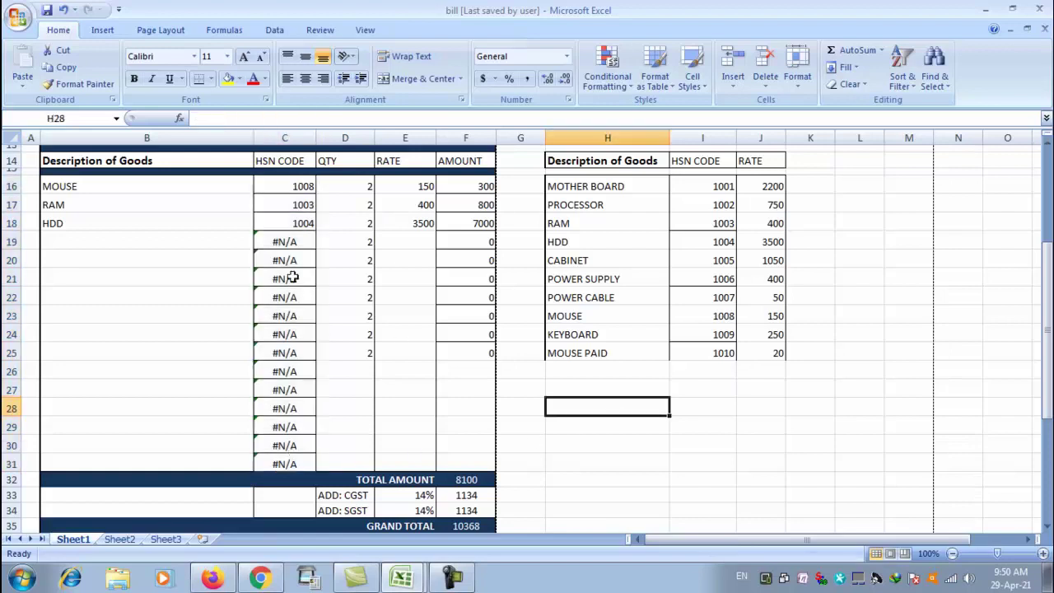
Check the copied lookups in rows 17–31, each showing #N/A, and review C31's formula
left_click(284, 260)
left_click(284, 297)
left_click(284, 315)
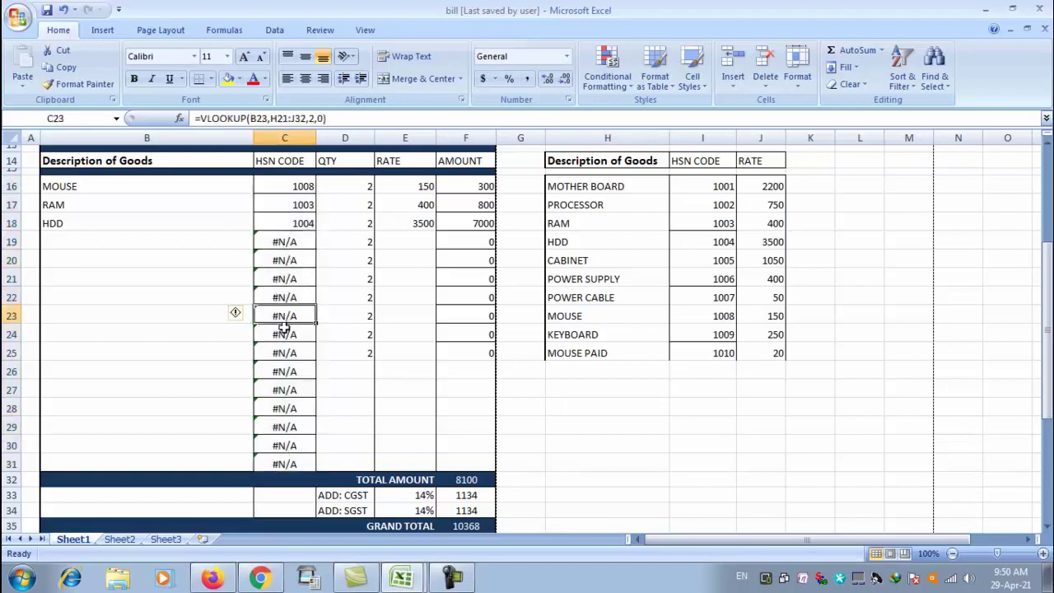
left_click(284, 352)
left_click(284, 371)
left_click(284, 389)
left_click(284, 409)
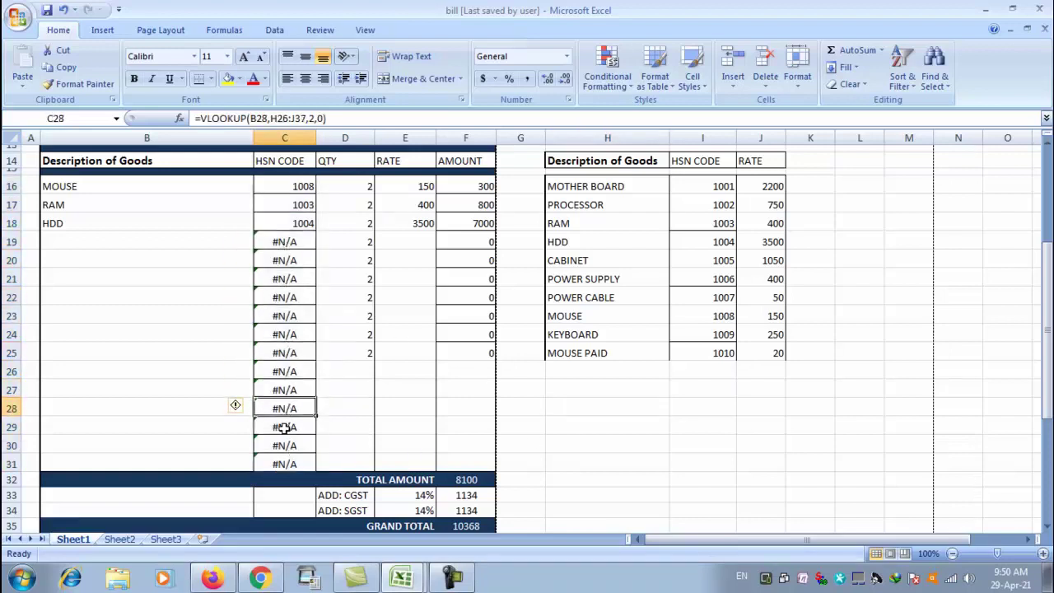
left_click(284, 427)
left_click(284, 445)
left_click(284, 463)
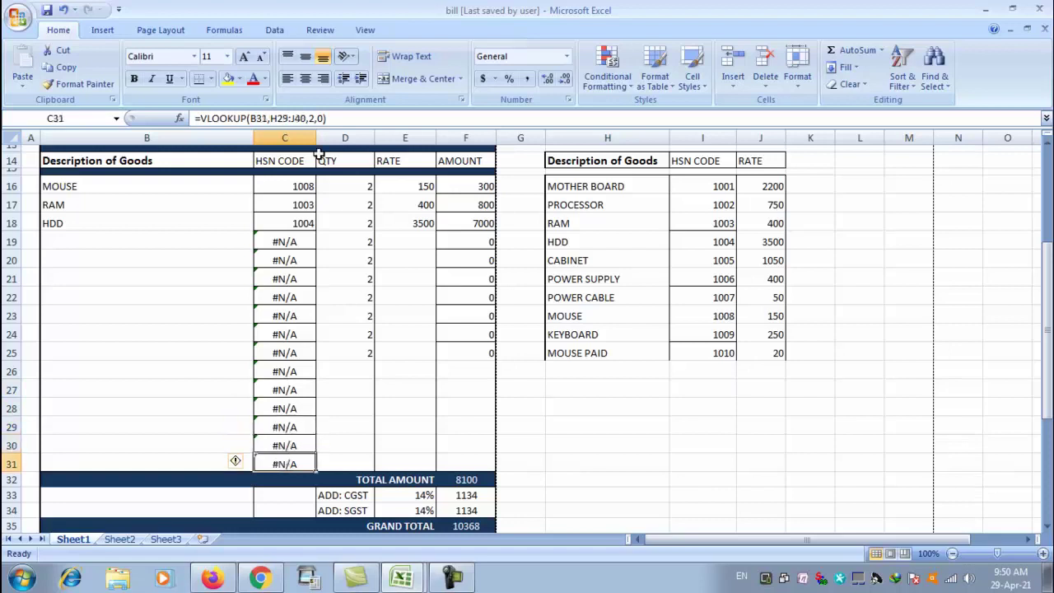
left_click(342, 118)
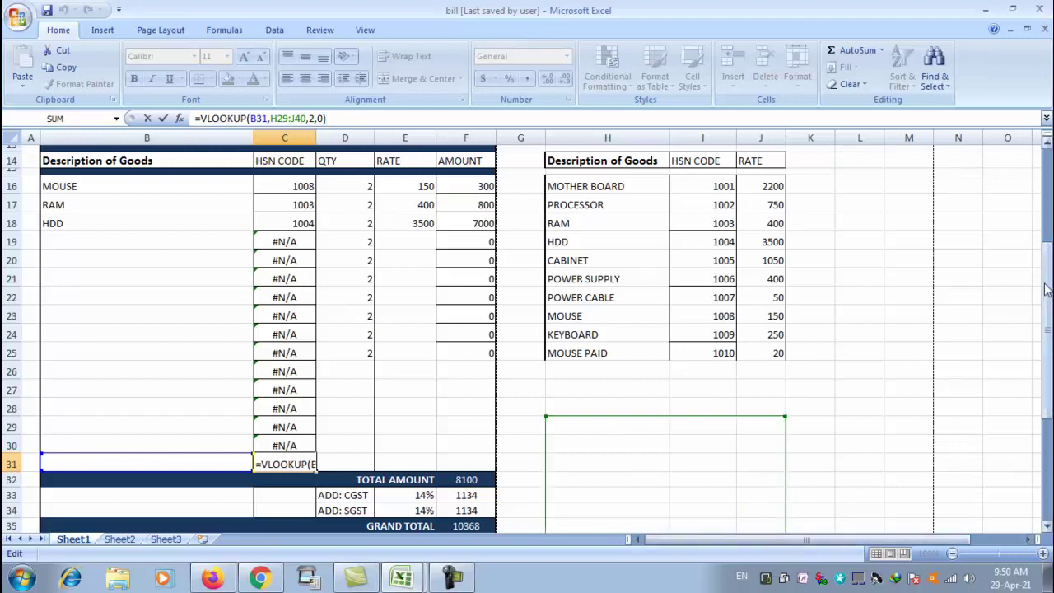
left_click_drag(1047, 284, 1047, 375)
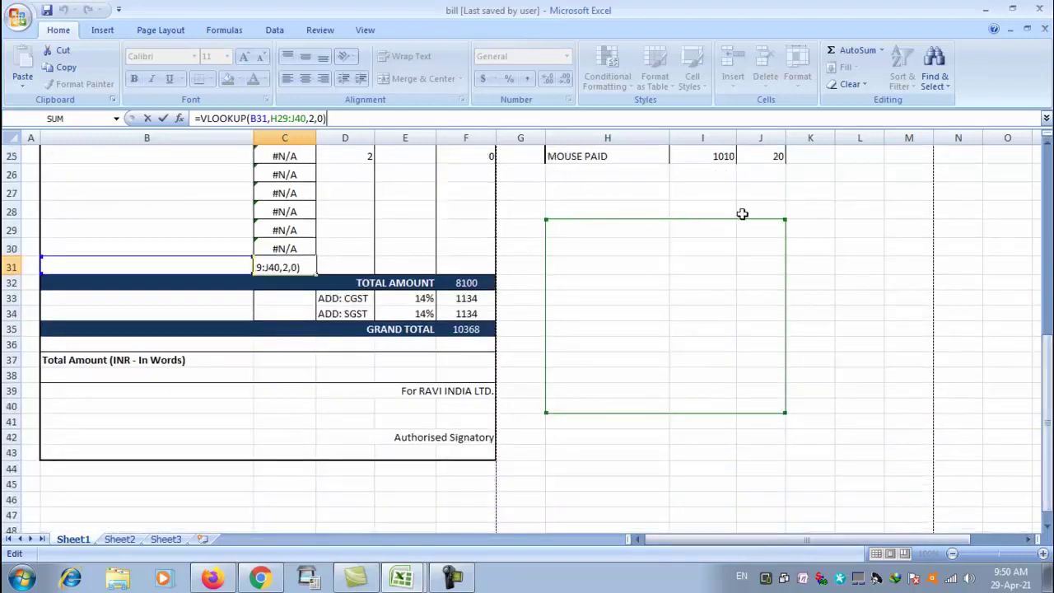
left_click_drag(1048, 366, 1046, 325)
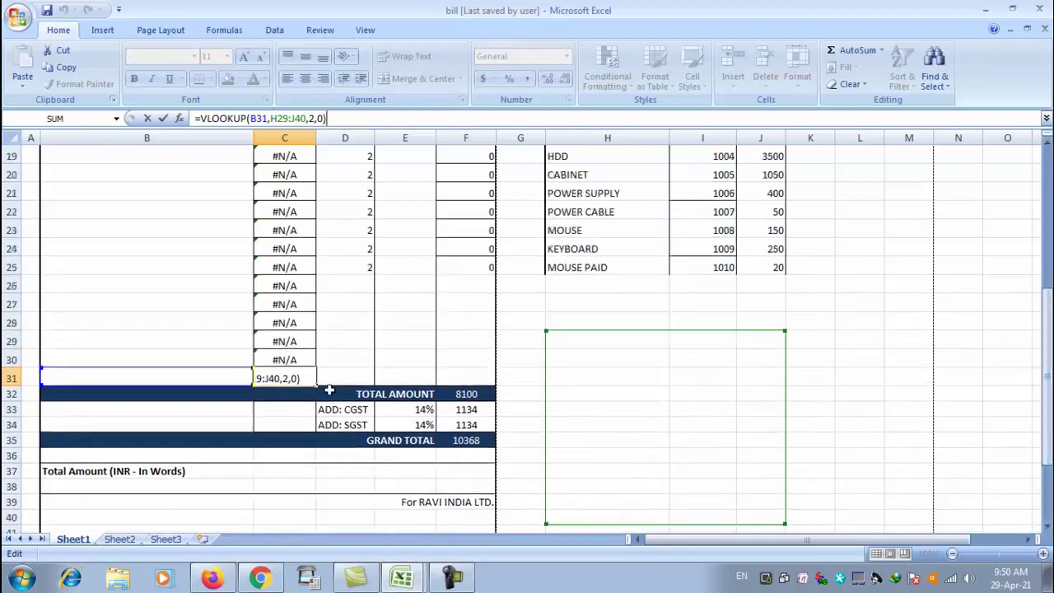
left_click(328, 387)
Enter MOUSE as the item in B31
left_click(183, 378)
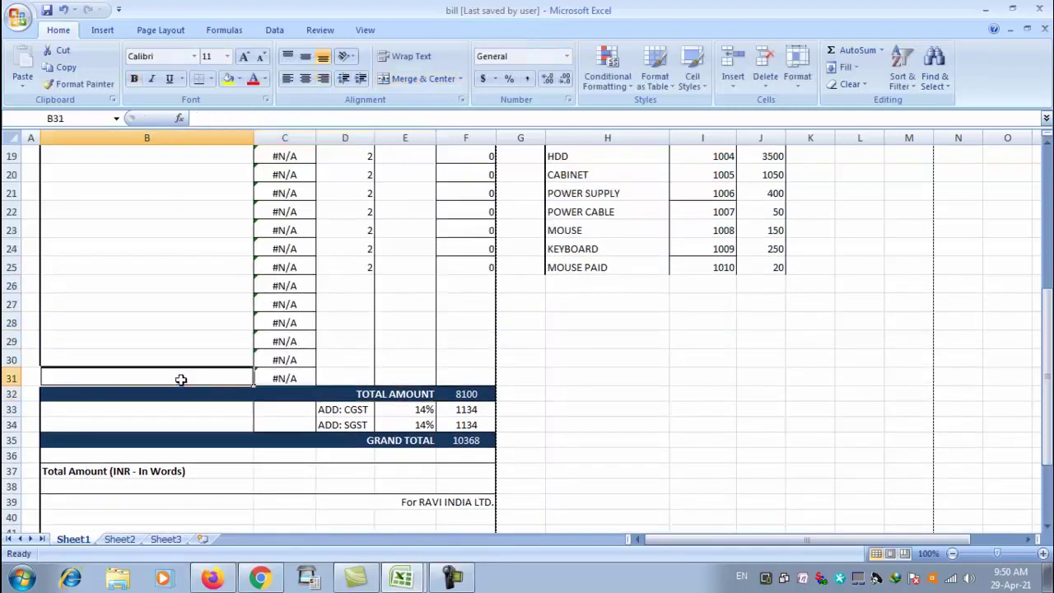
scroll(310, 342, "up", 3)
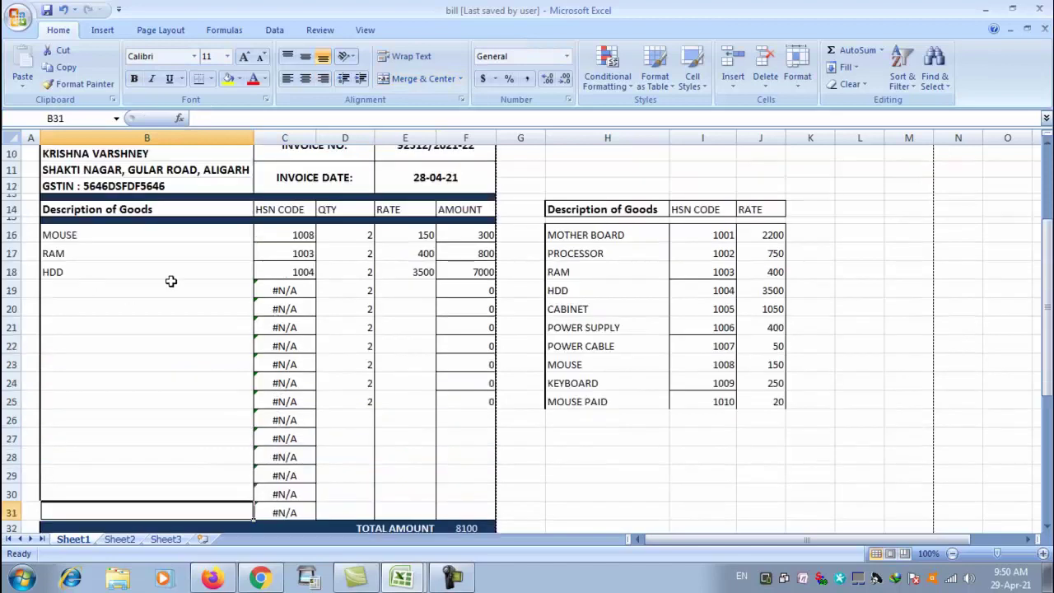
type("MOUS")
key("Return")
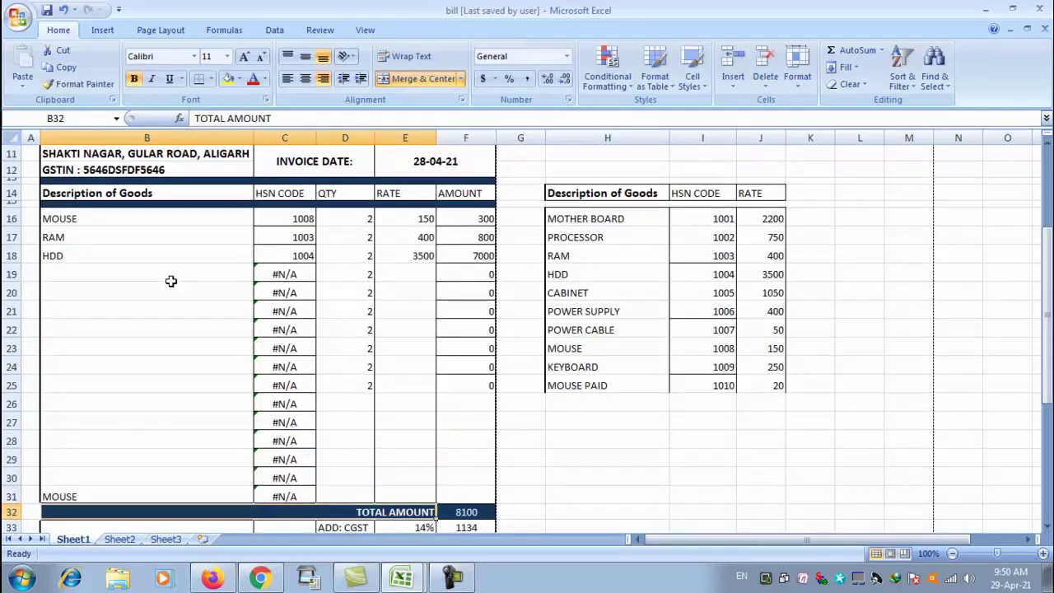
left_click(196, 494)
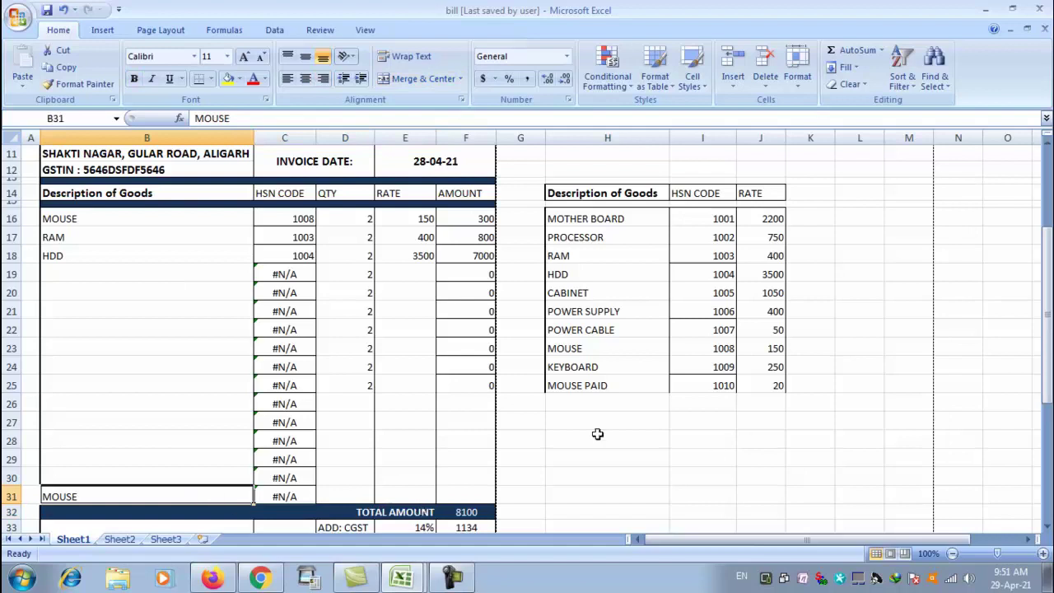
Review and recommit C31's HSN lookup formula, which still shows #N/A
left_click(298, 493)
left_click_drag(1047, 345, 1048, 432)
left_click(363, 117)
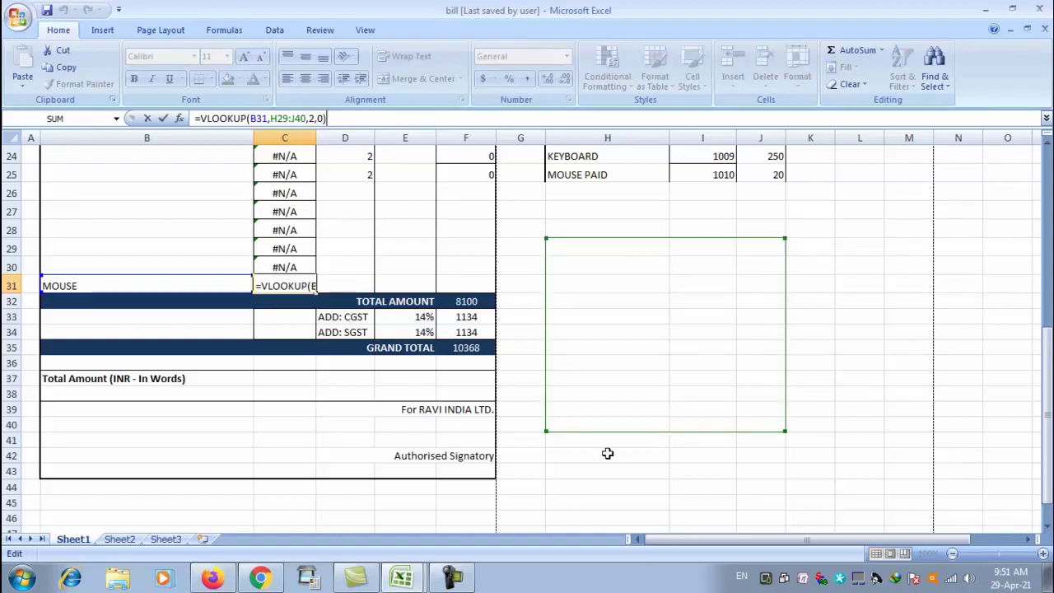
key("Return")
scroll(543, 489, "up", 4)
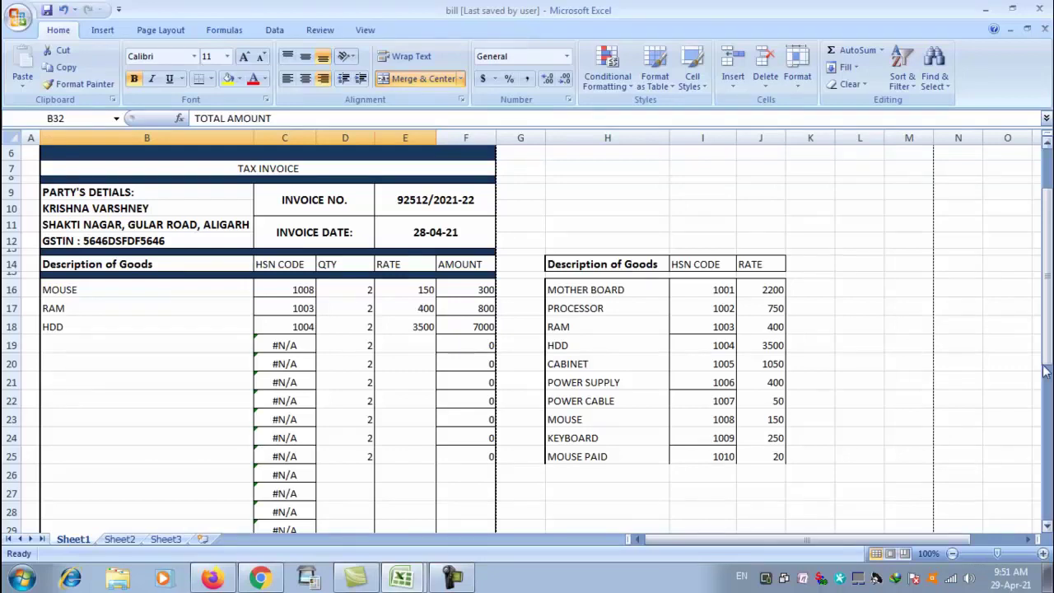
Edit C16's =VLOOKUP(B16,H14:J25,2,0) in the formula bar so B16 and H14:J25 are highlighted
scroll(346, 336, "down", 1)
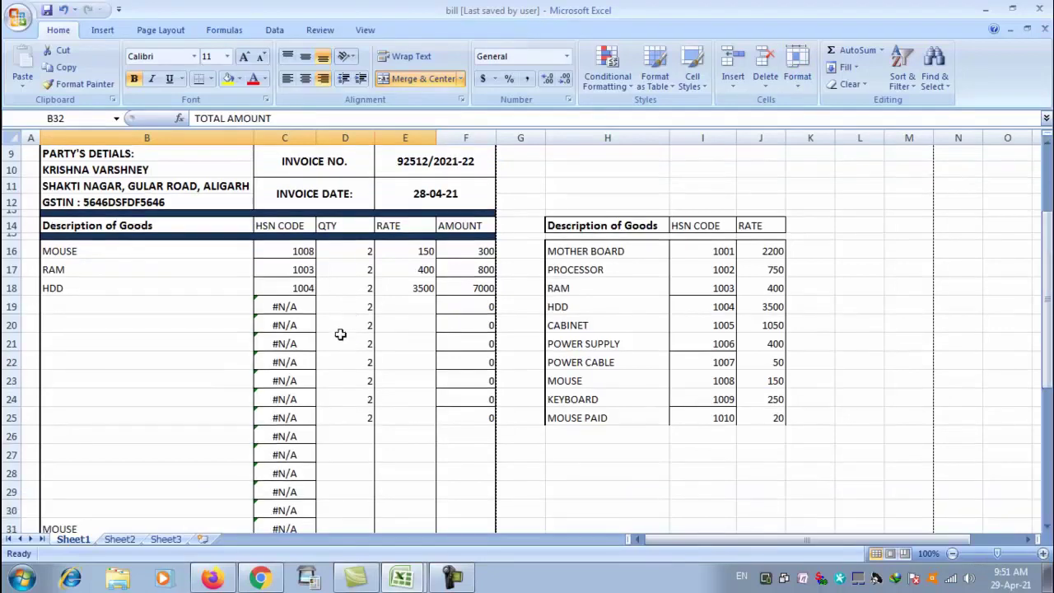
scroll(272, 243, "down", 1)
scroll(277, 333, "down", 1)
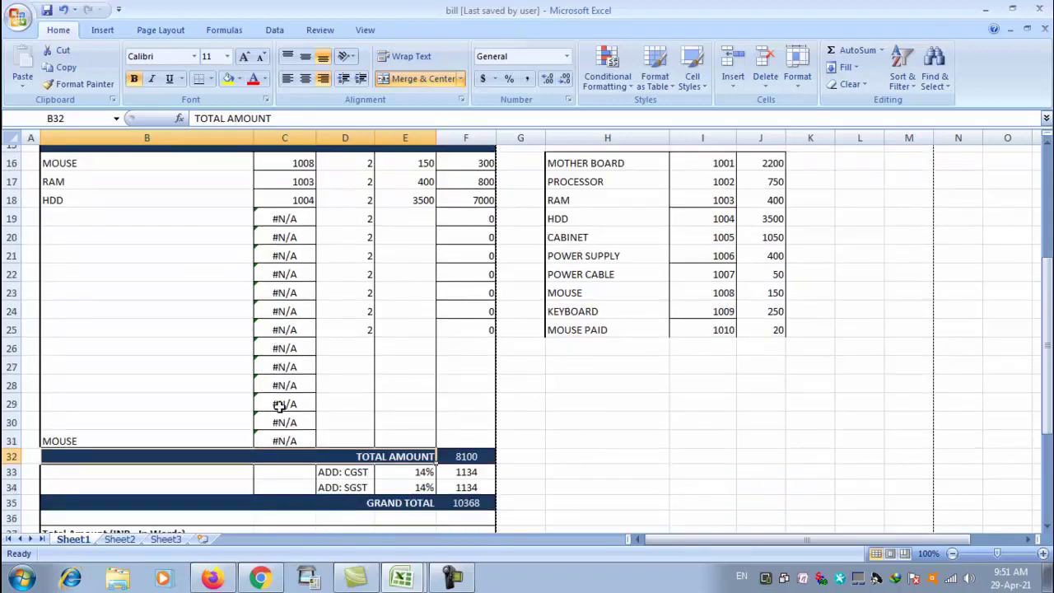
left_click(902, 386)
scroll(657, 346, "up", 2)
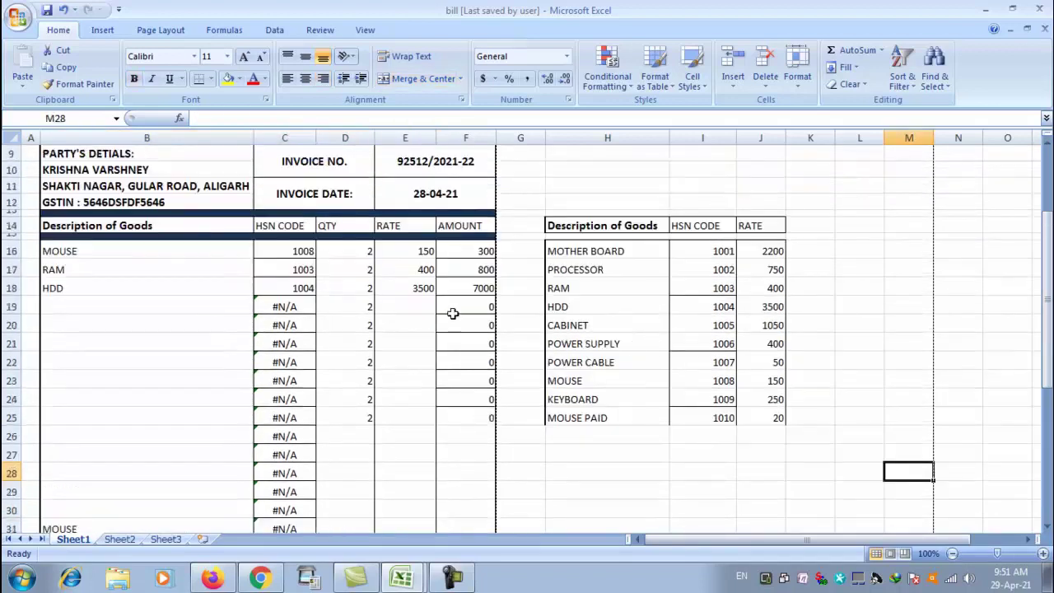
scroll(158, 290, "up", 2)
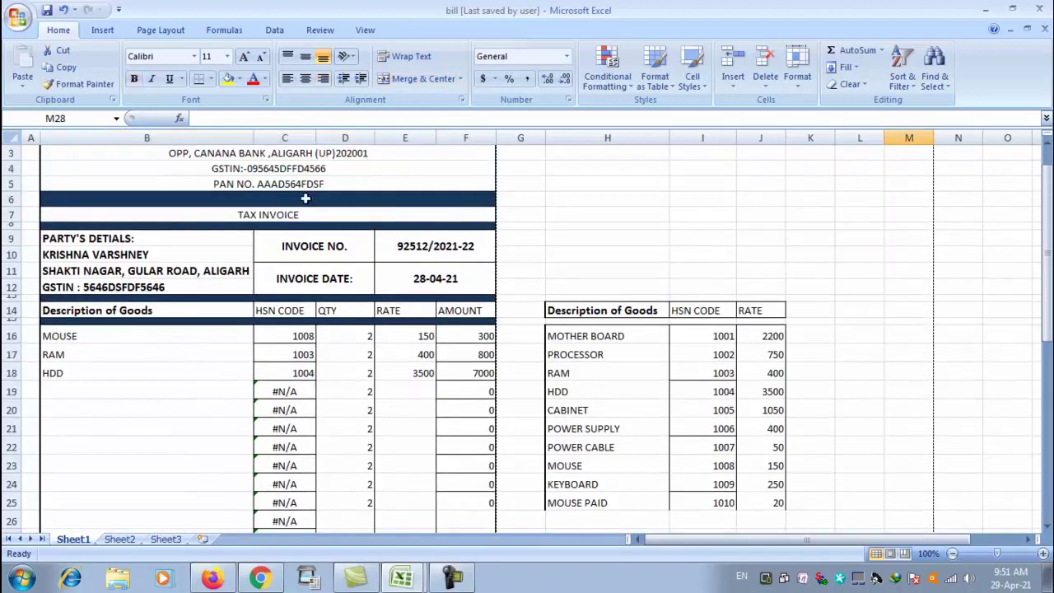
scroll(237, 244, "up", 1)
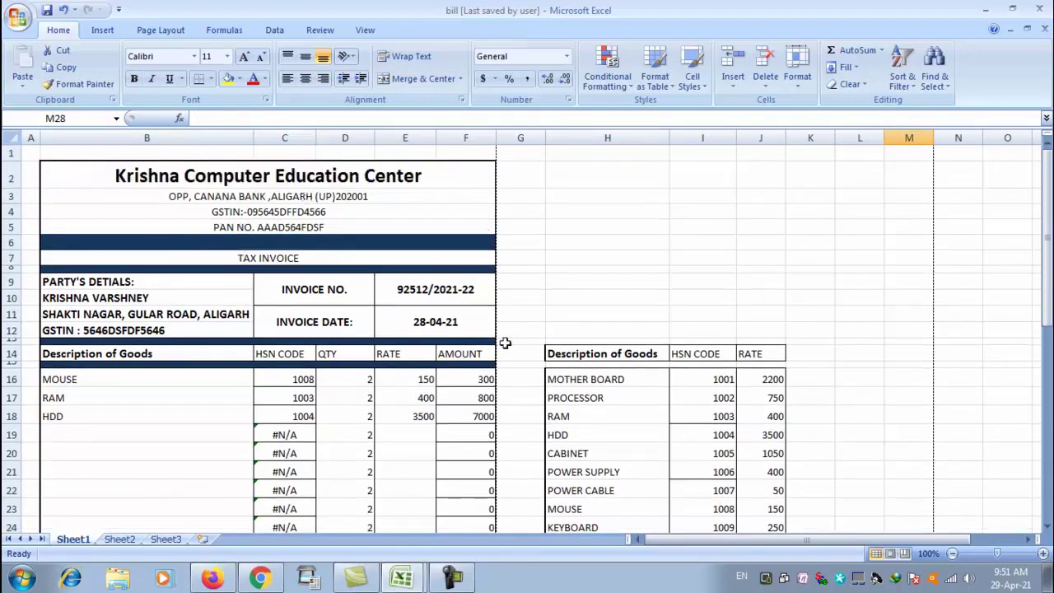
scroll(311, 360, "down", 1)
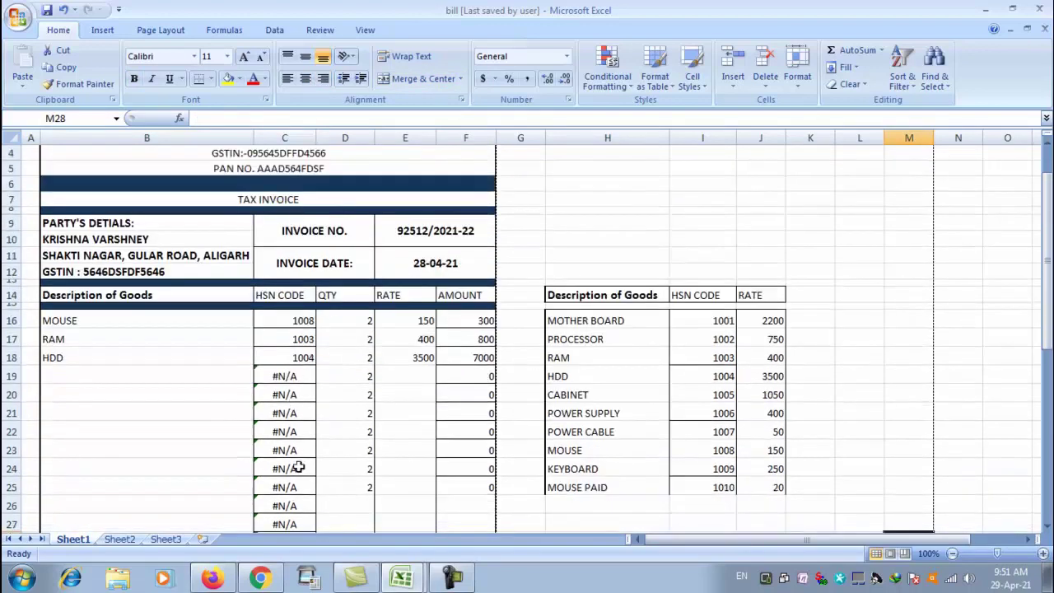
scroll(298, 467, "down", 3)
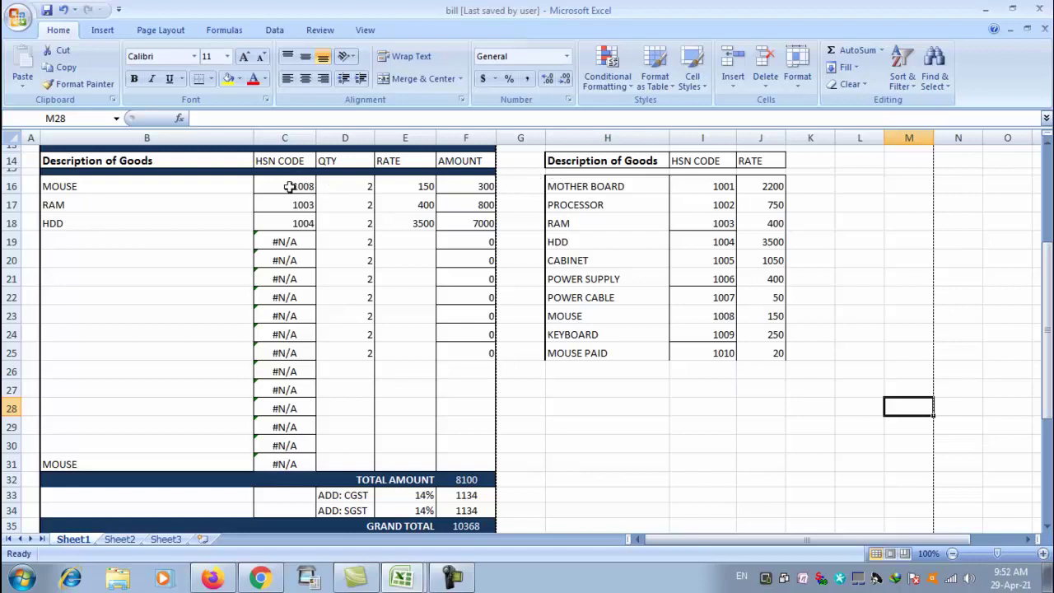
left_click(728, 442)
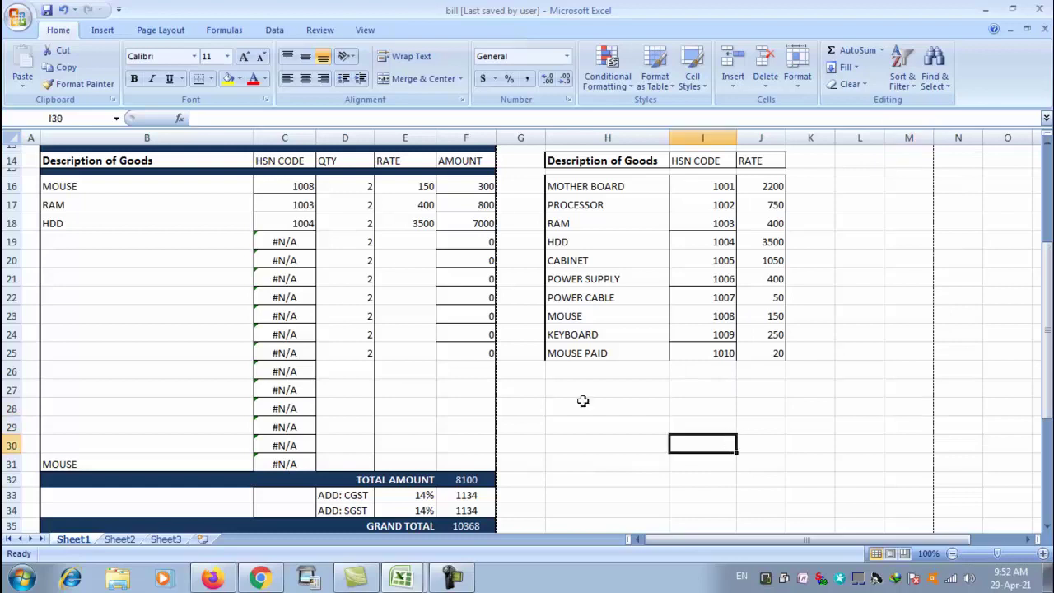
left_click(302, 183)
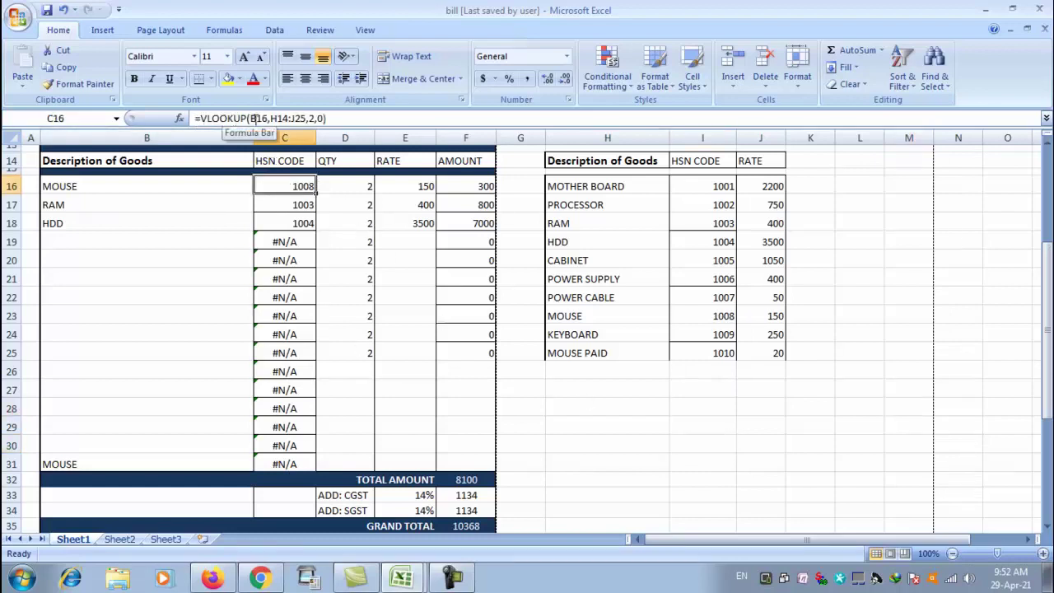
left_click(338, 118)
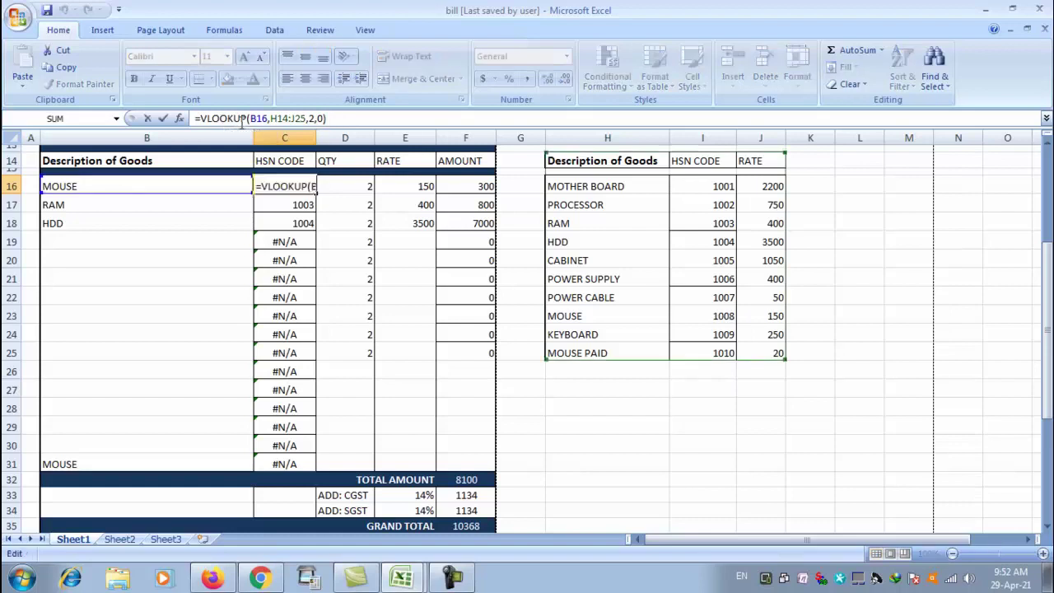
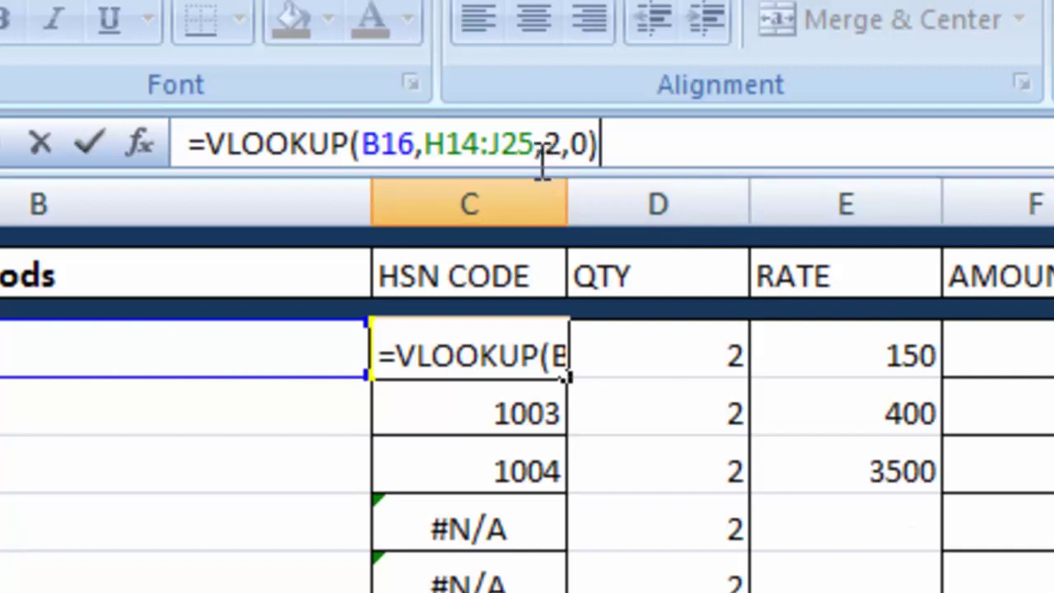
Make the H14:J25 lookup range in C16's HSN CODE formula absolute ($H$14:$J$25)
left_click_drag(533, 144, 424, 144)
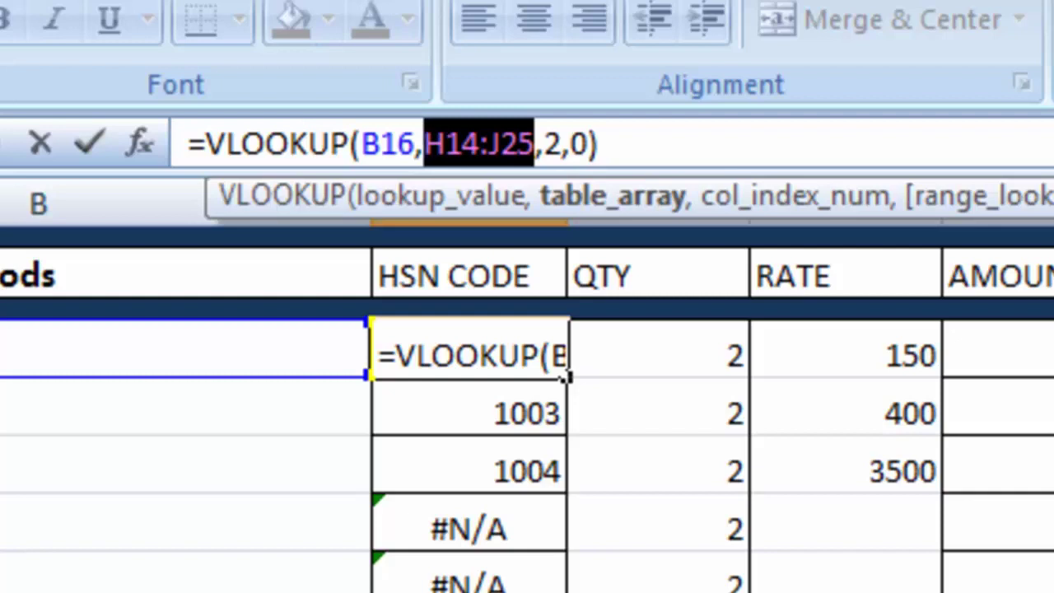
key("F4")
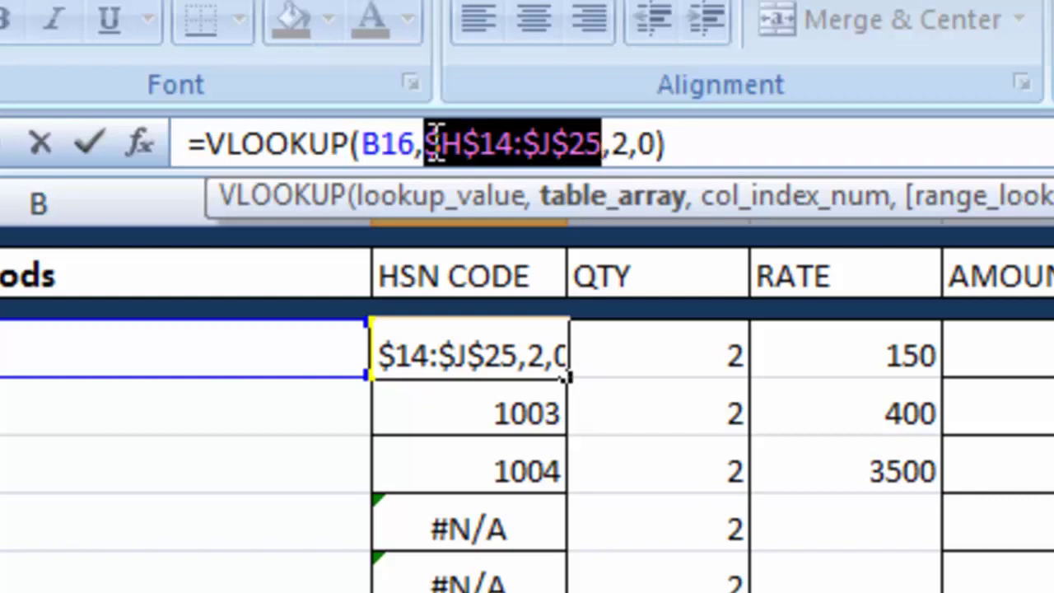
key("Return")
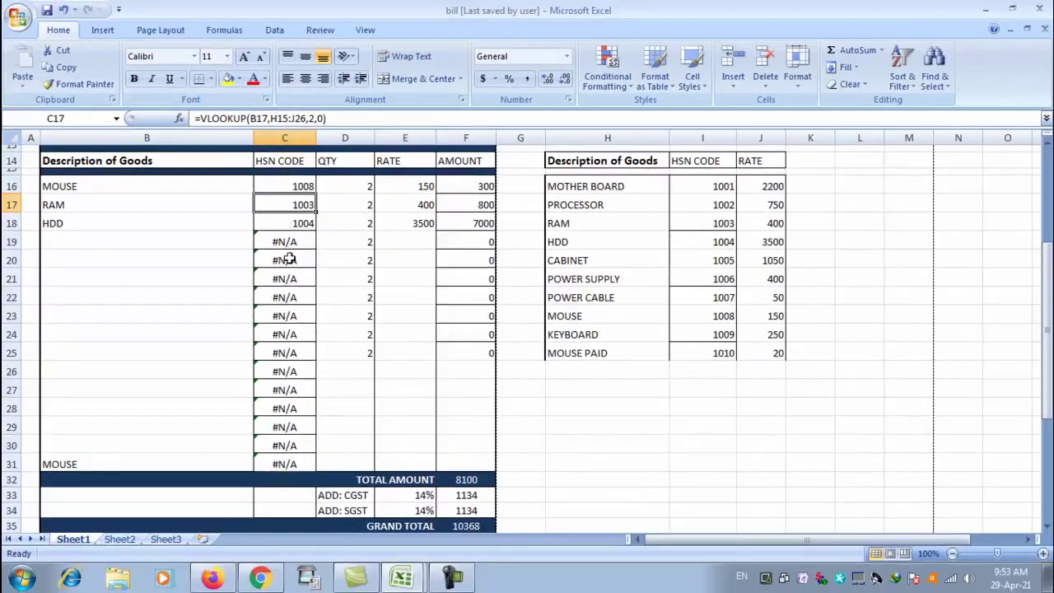
left_click(304, 243)
left_click(381, 115)
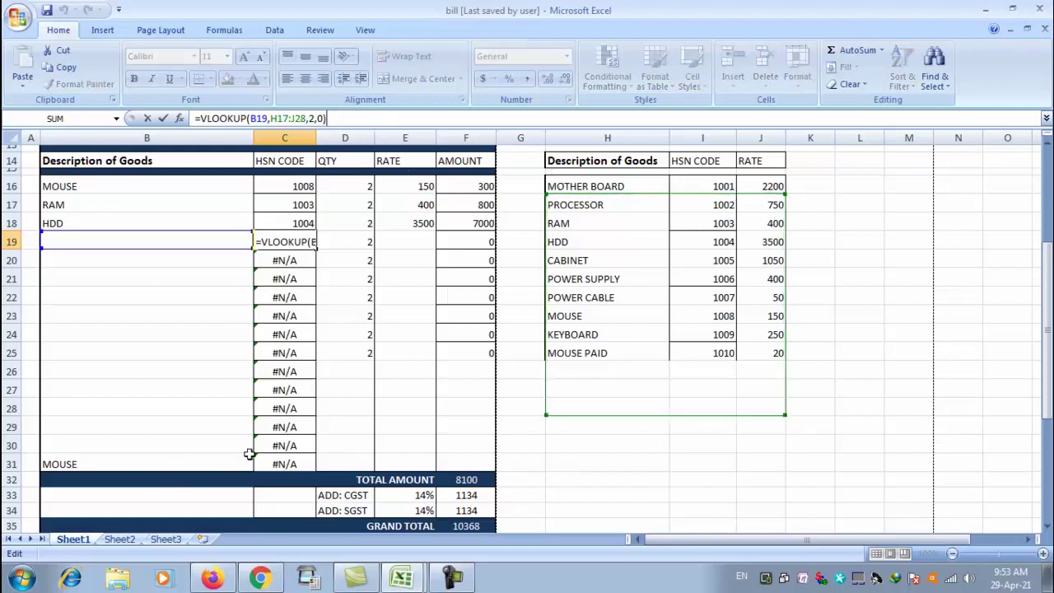
left_click(290, 412)
left_click(362, 120)
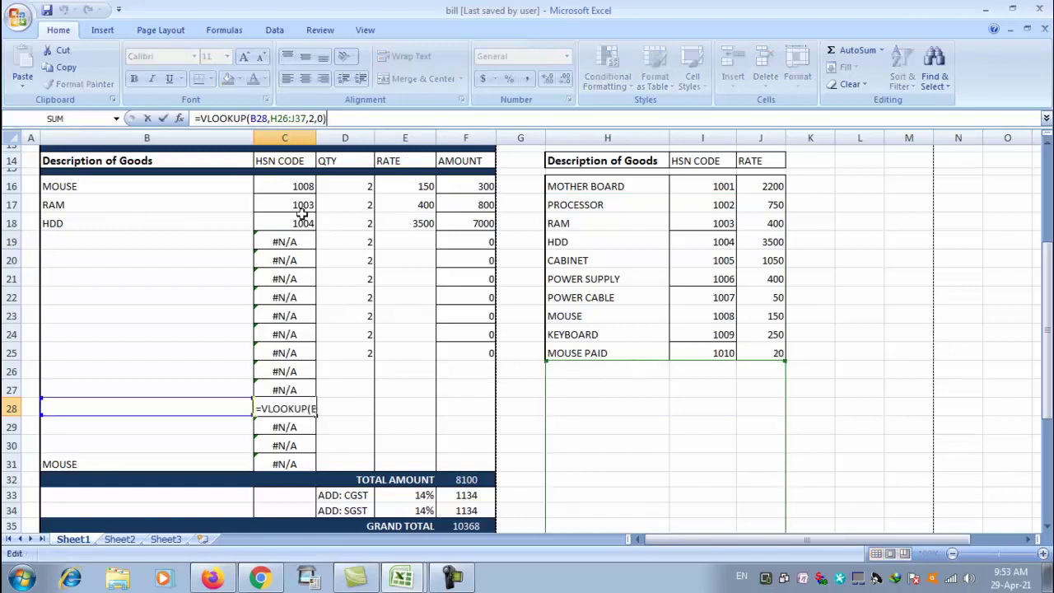
left_click(280, 186)
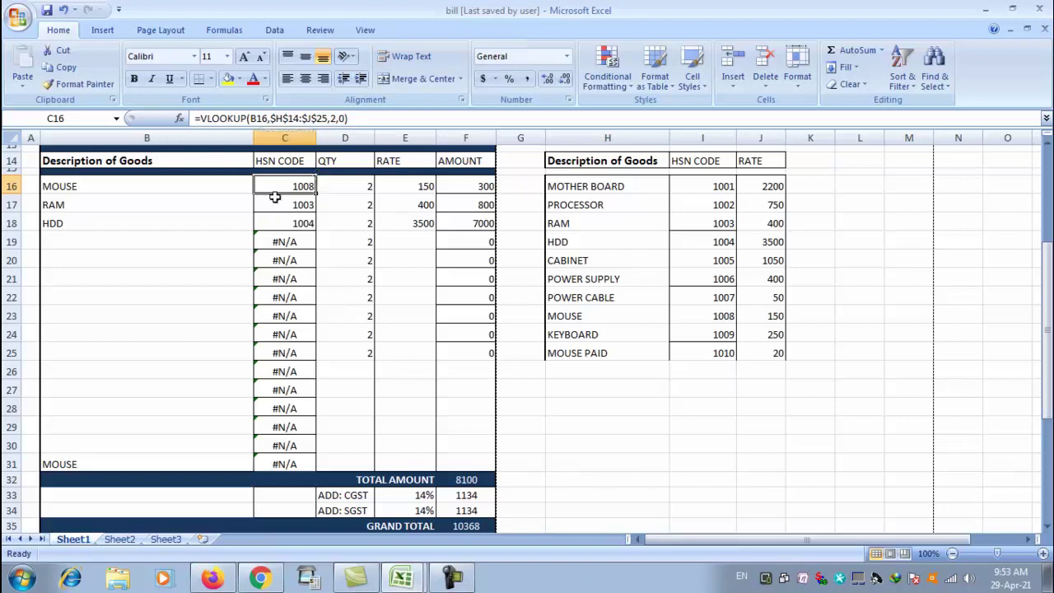
left_click_drag(347, 118, 198, 118)
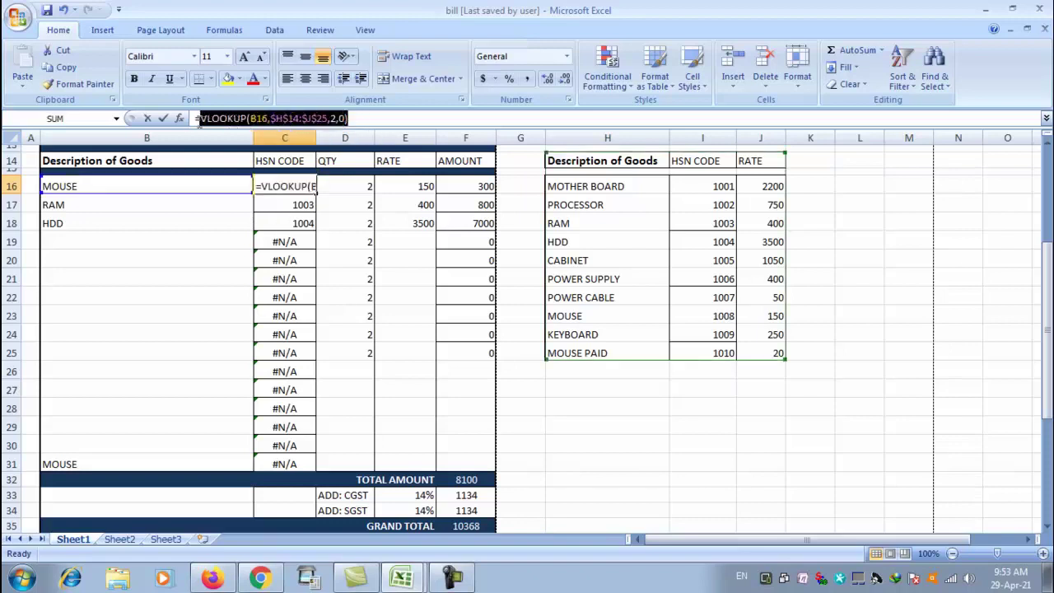
left_click(345, 119)
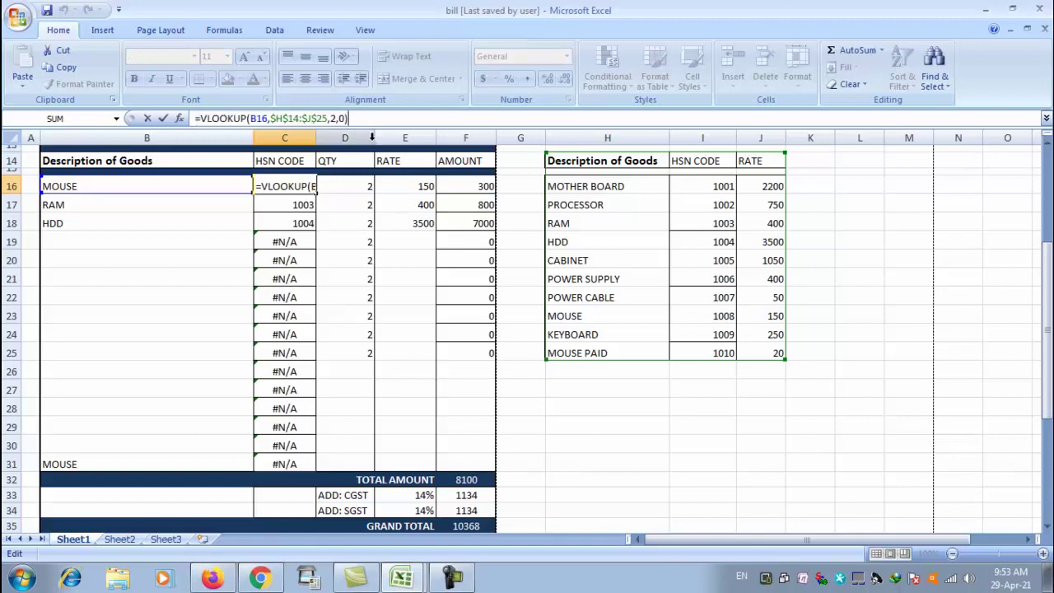
key("Return")
Fill the HSN formula from C16 down to C31, giving 1008 for MOUSE in row 31
left_click(303, 181)
left_click_drag(315, 195, 321, 468)
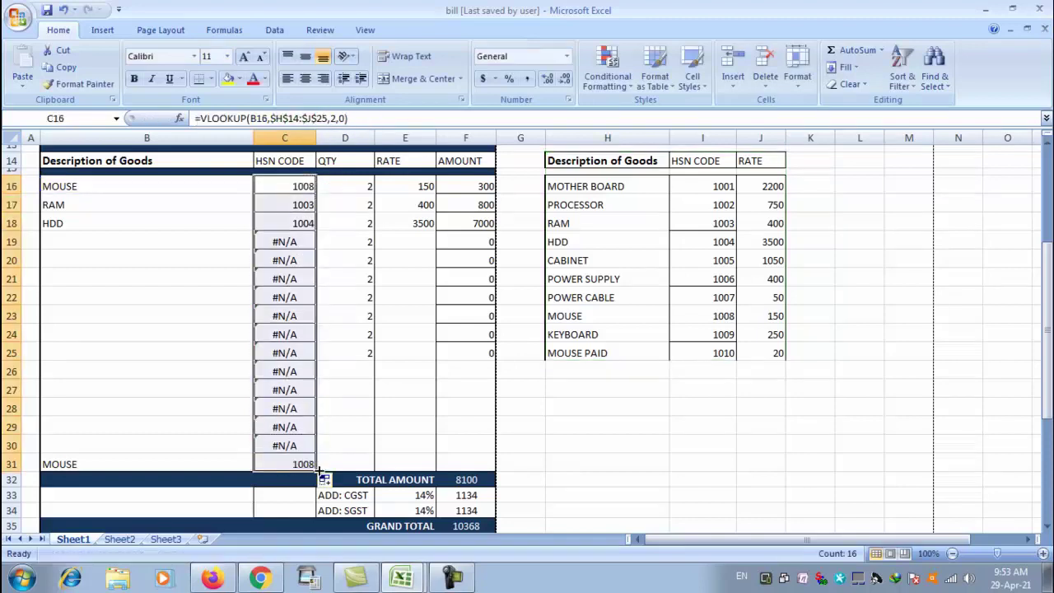
left_click(691, 476)
left_click(114, 463)
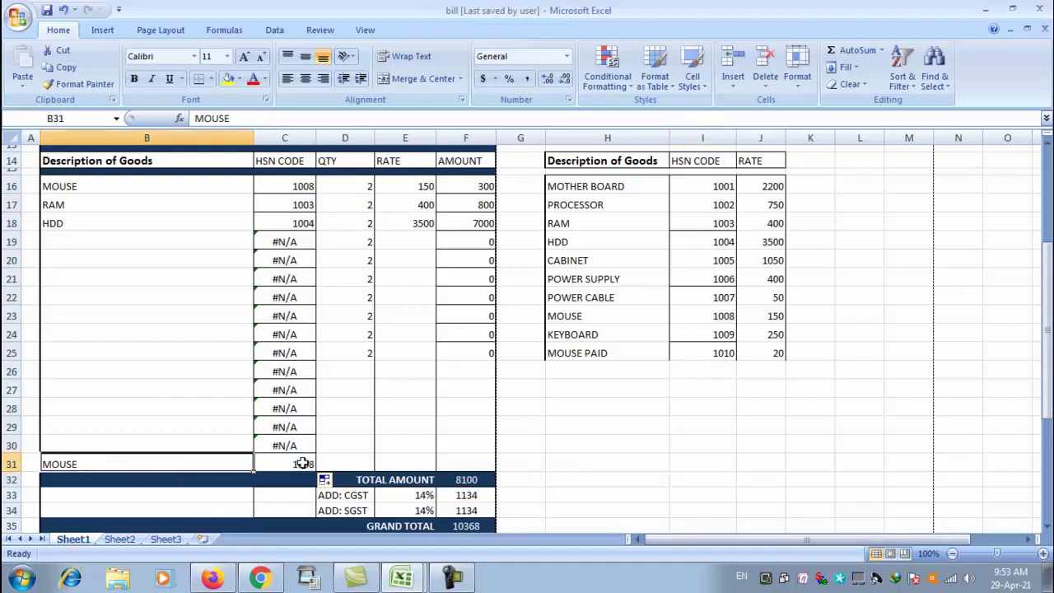
left_click(404, 186)
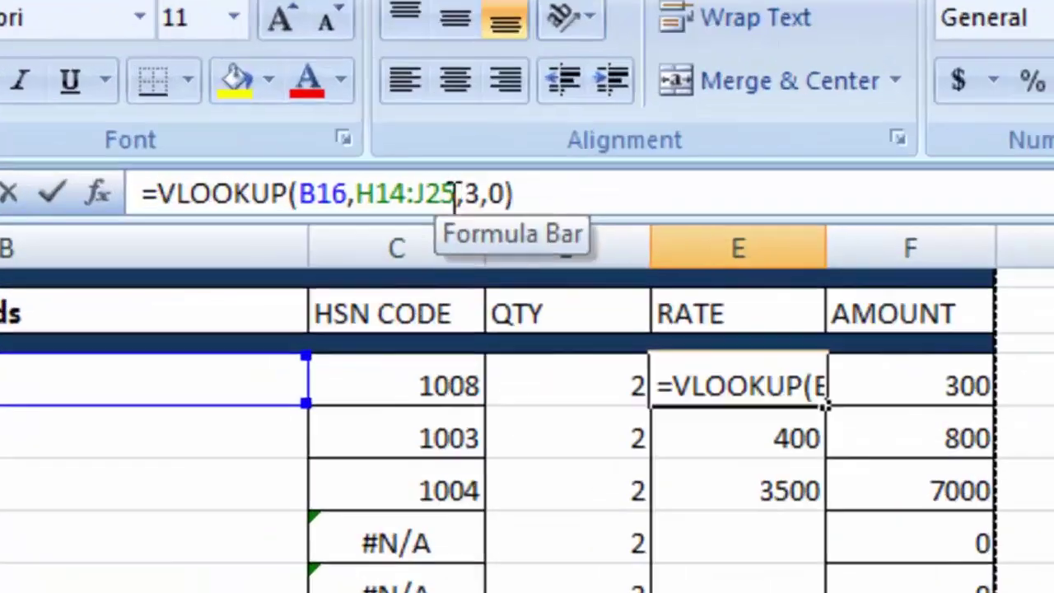
Lock the lookup range in E16's RATE formula as $H$14:$J$25
left_click_drag(305, 119, 272, 118)
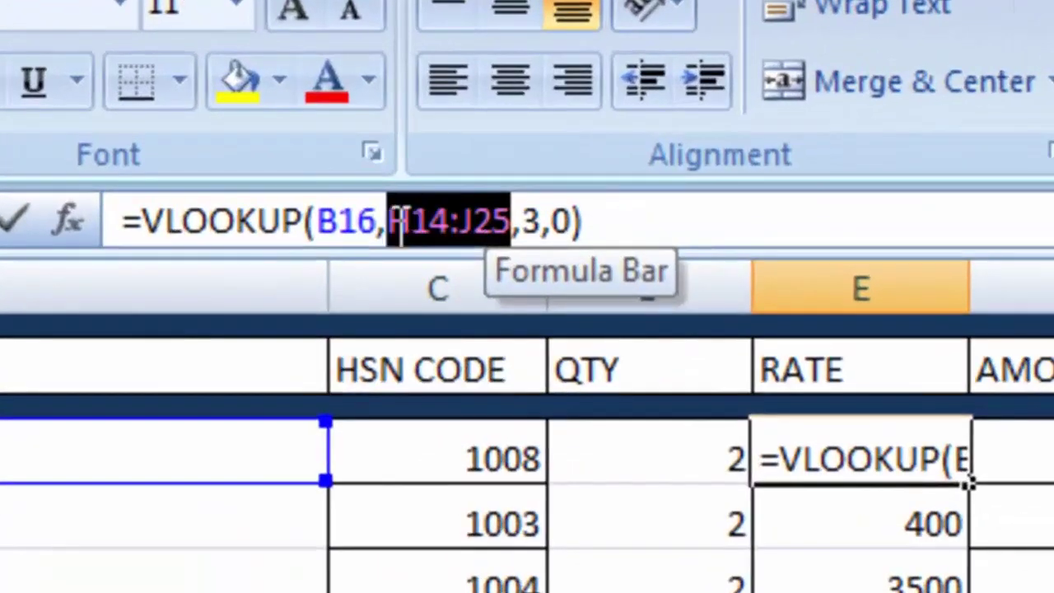
key("F4")
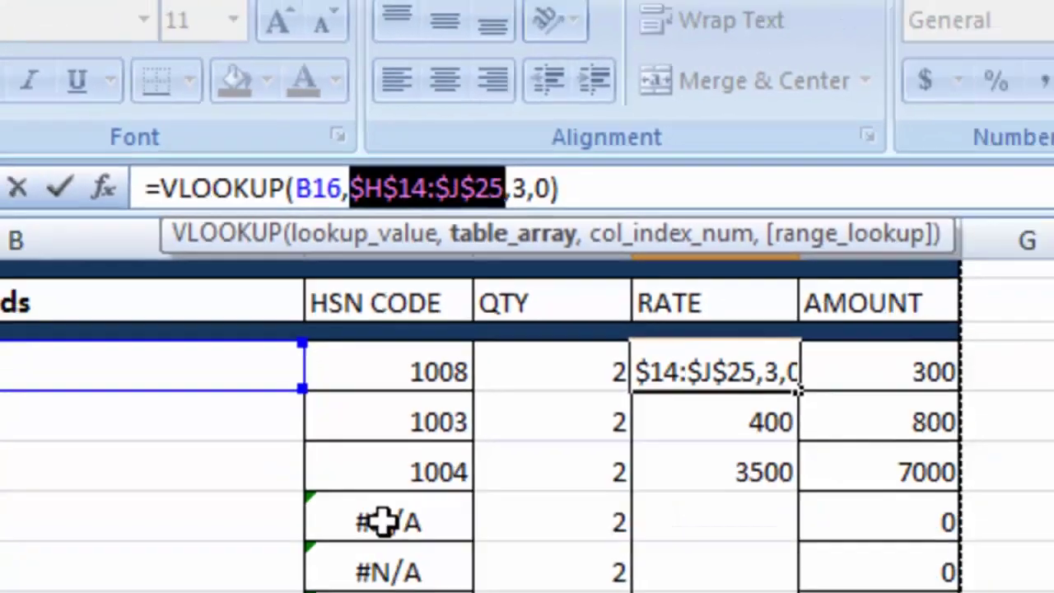
key("Return")
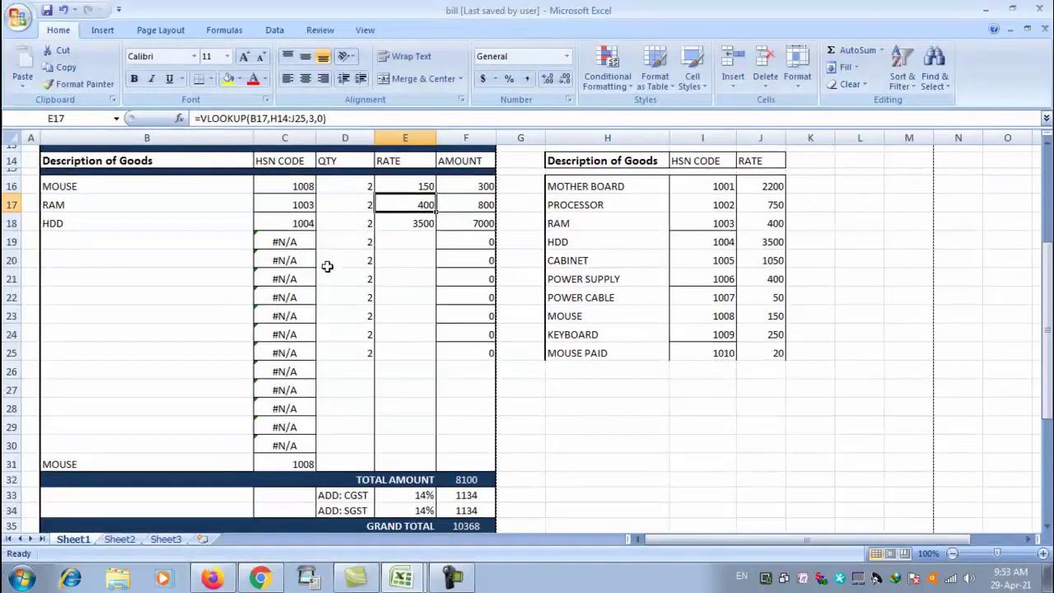
Copy the RATE formula from E16 down to E31, returning 150 for MOUSE
left_click(408, 189)
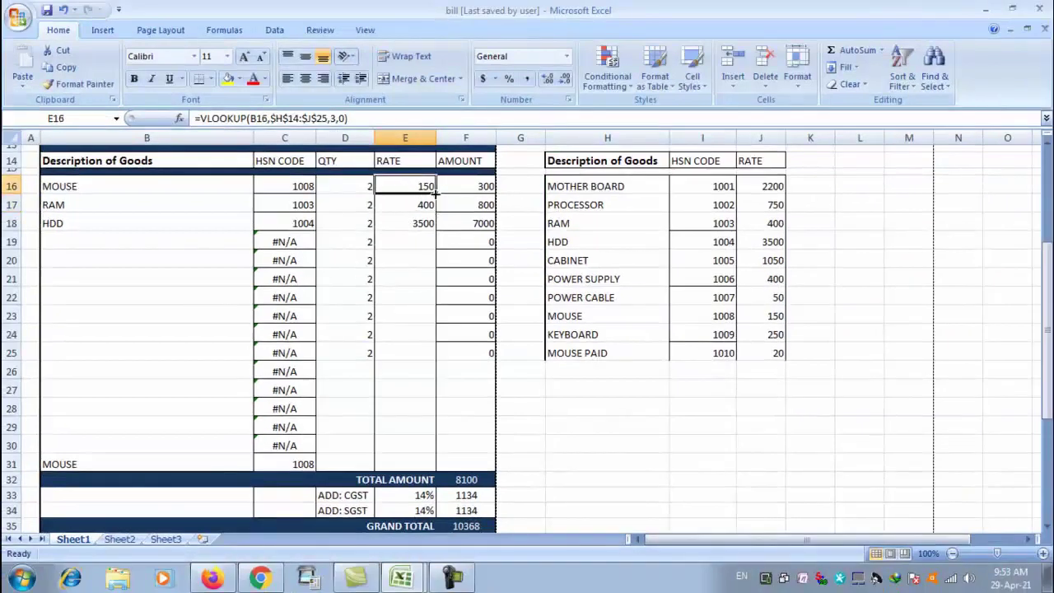
left_click_drag(435, 191, 434, 467)
left_click(728, 478)
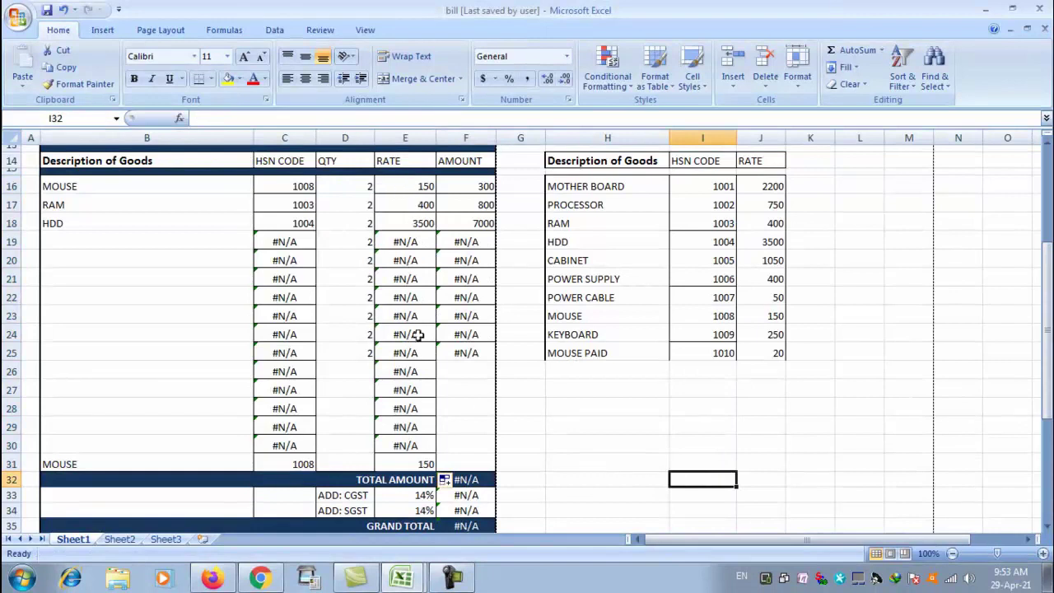
left_click(397, 461)
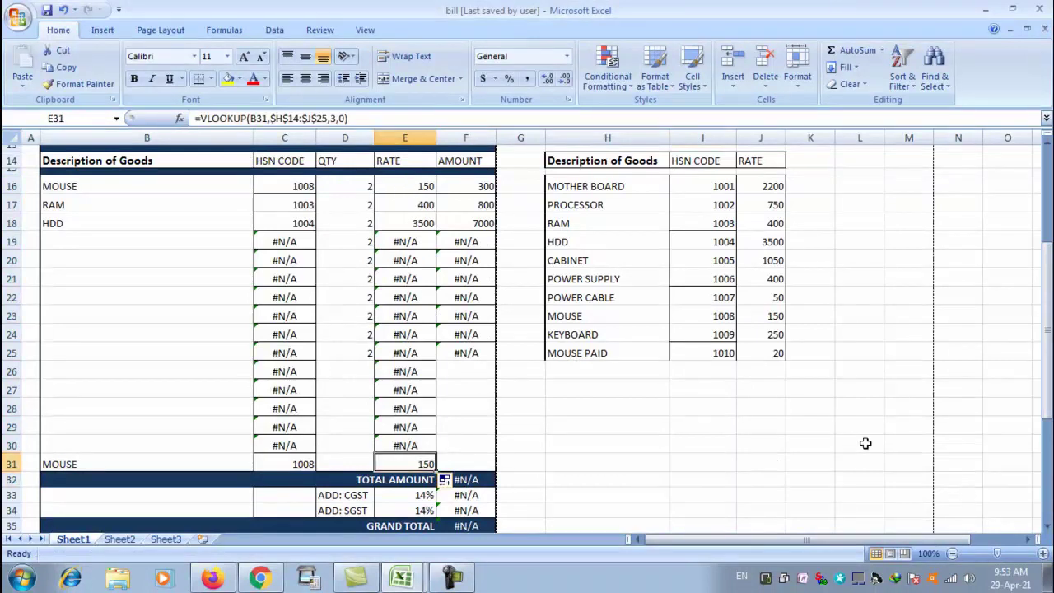
key("Down")
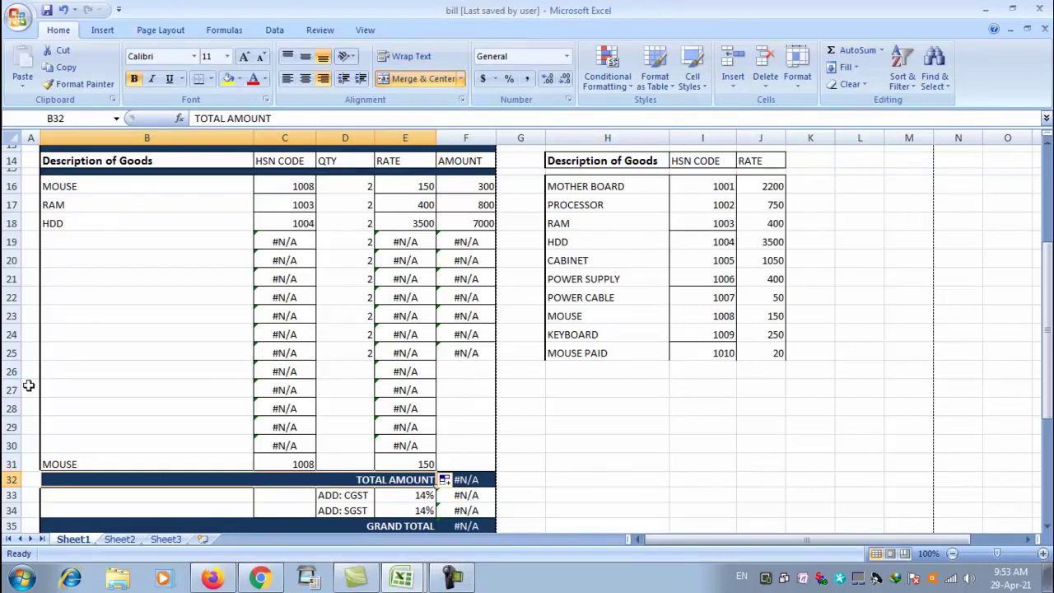
Clear the sample HSN, QTY and RATE entries in C17:E31, leaving TOTAL AMOUNT at 300
scroll(567, 423, "down", 1)
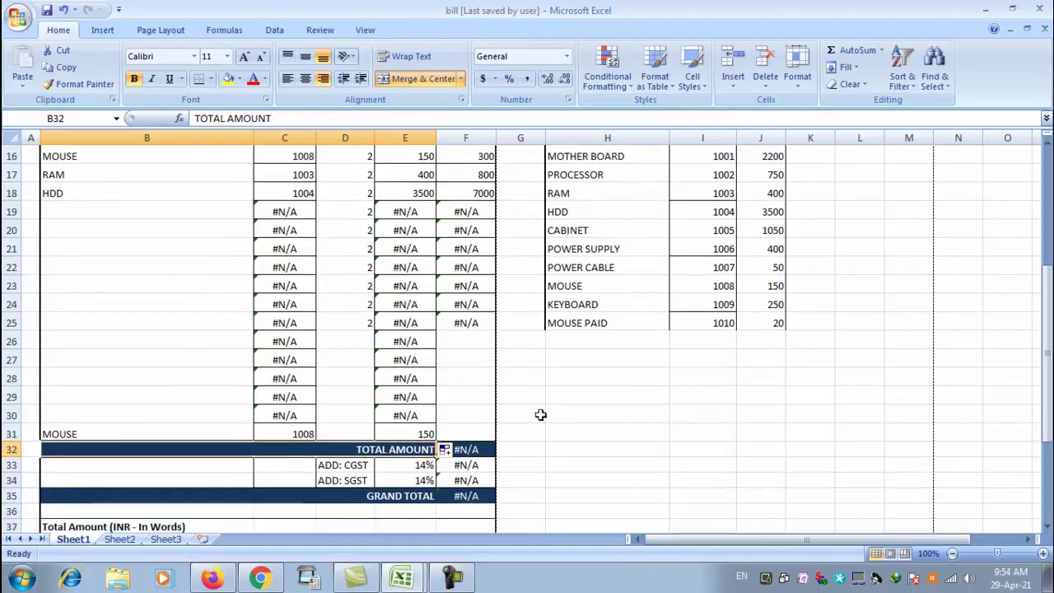
scroll(538, 414, "up", 2)
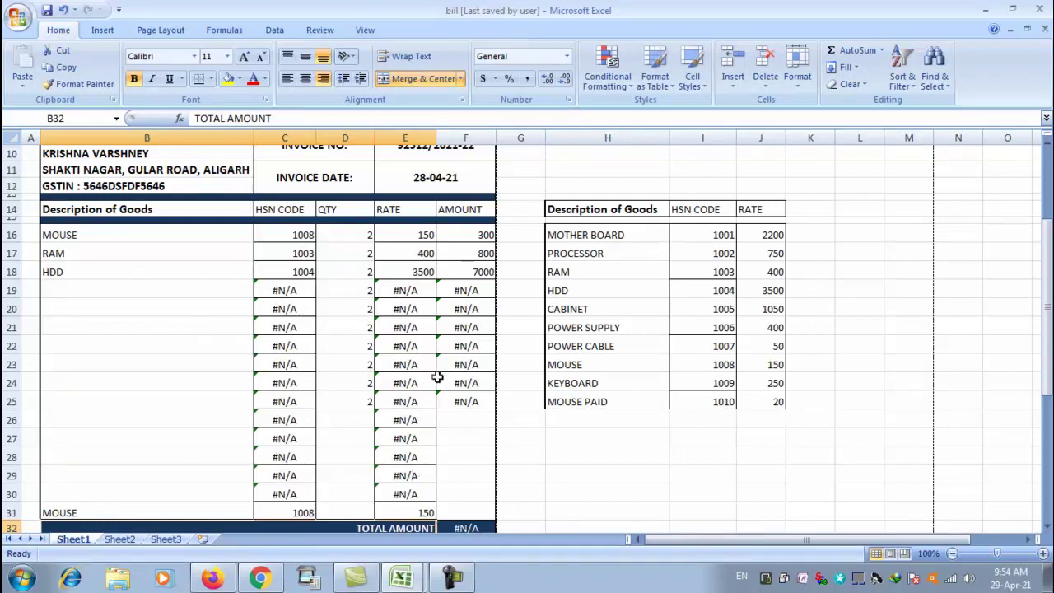
scroll(494, 436, "down", 1)
scroll(481, 451, "down", 1)
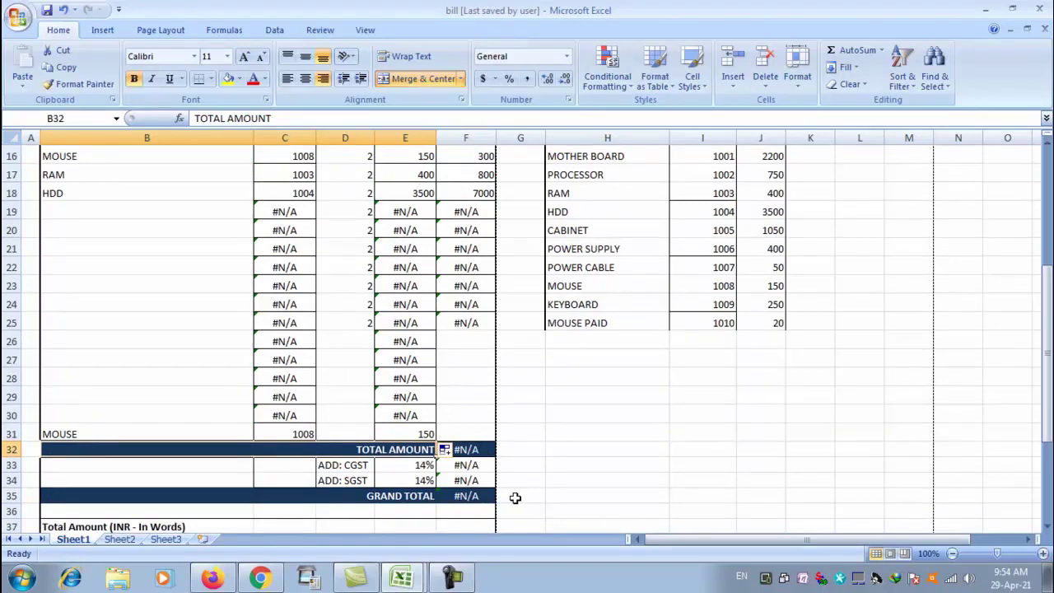
left_click(953, 362)
scroll(914, 360, "up", 2)
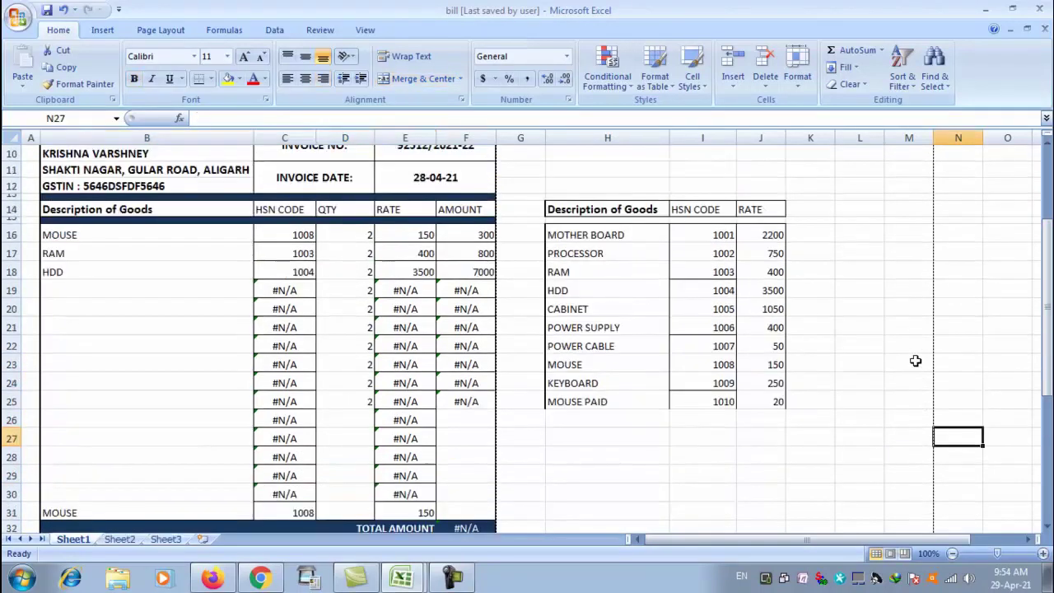
left_click_drag(278, 250, 412, 512)
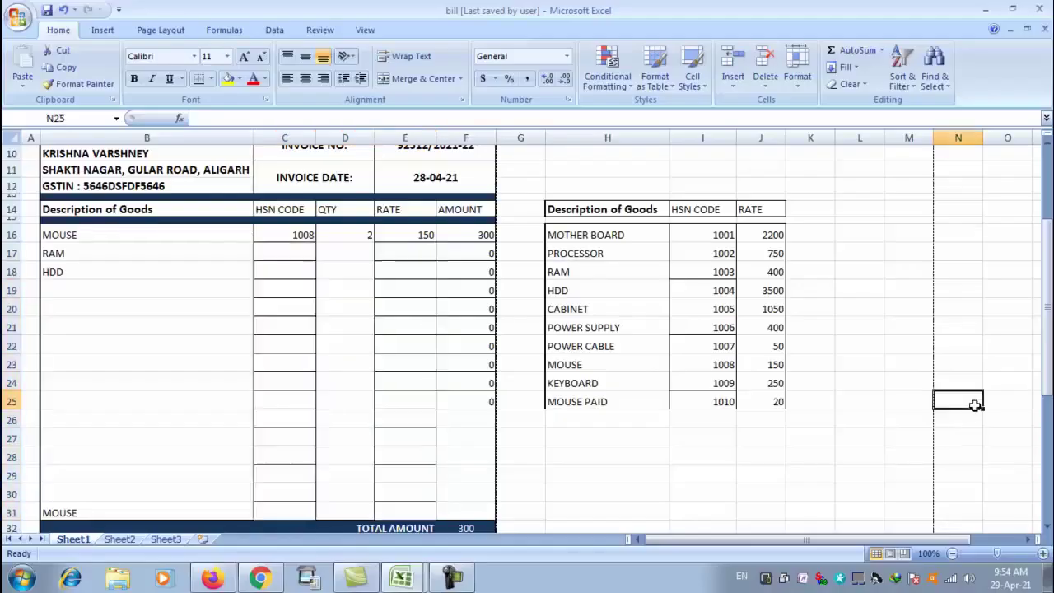
Wrap C16's VLOOKUP in IFERROR with a " " fallback: =IFERROR(VLOOKUP(B16,$H$14:$J$25,2,0)," ")
left_click(288, 235)
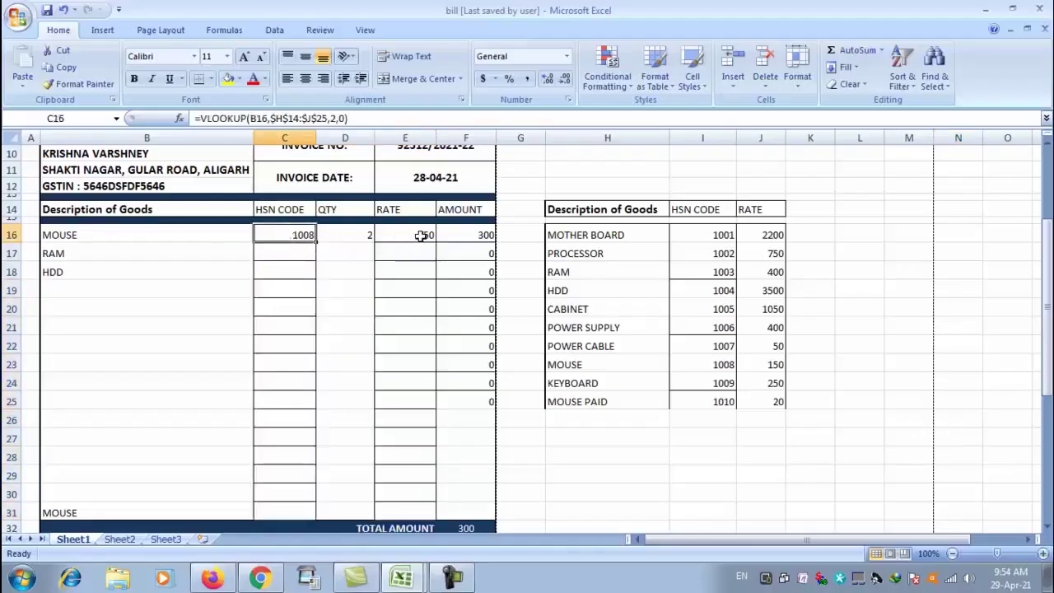
left_click(420, 236)
left_click(284, 235)
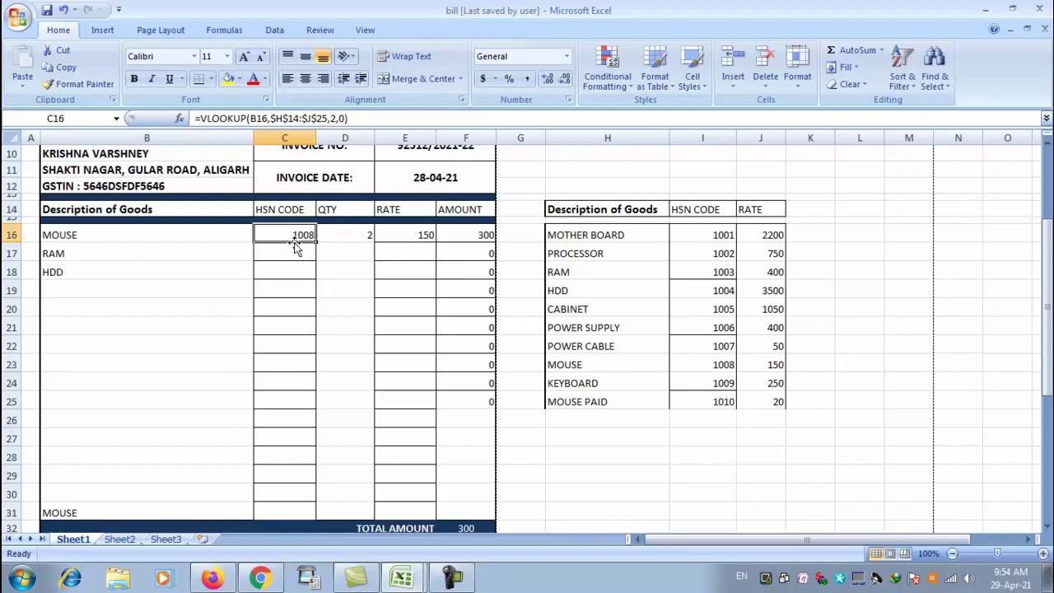
left_click(401, 236)
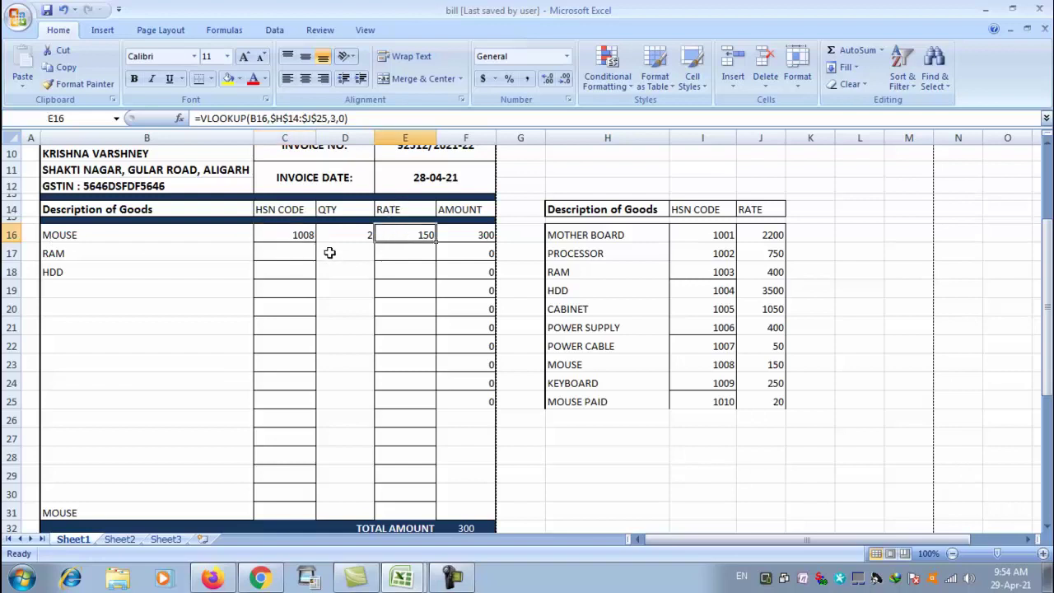
left_click(286, 235)
left_click(197, 118)
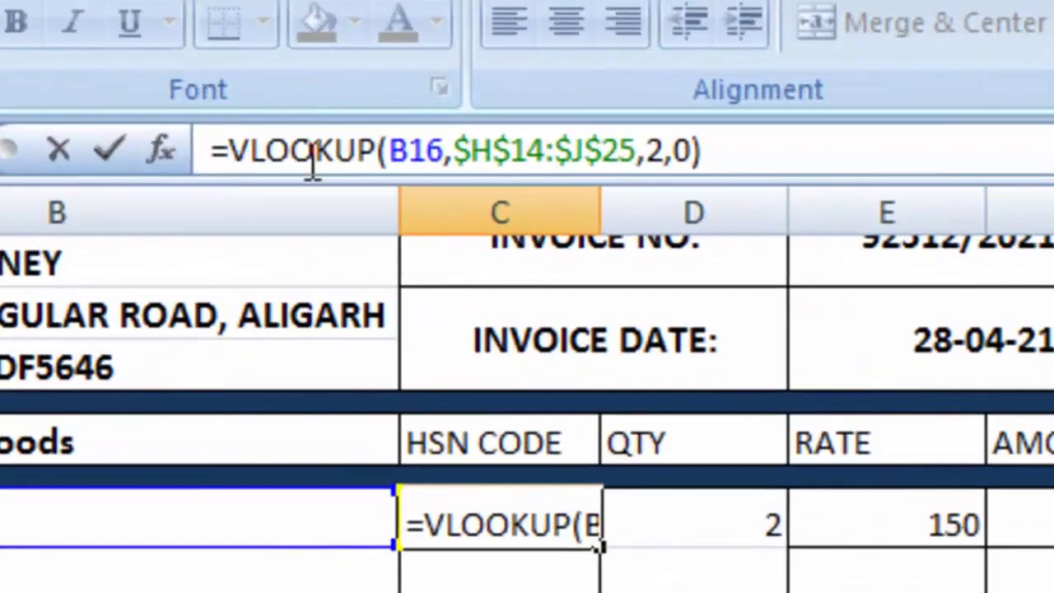
type("IFE")
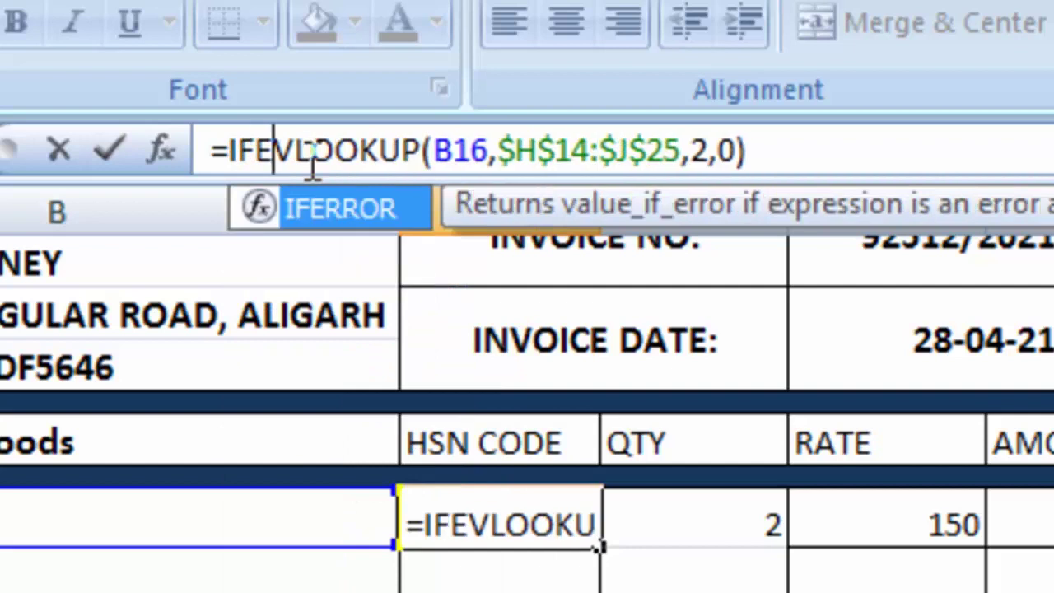
type("RROR")
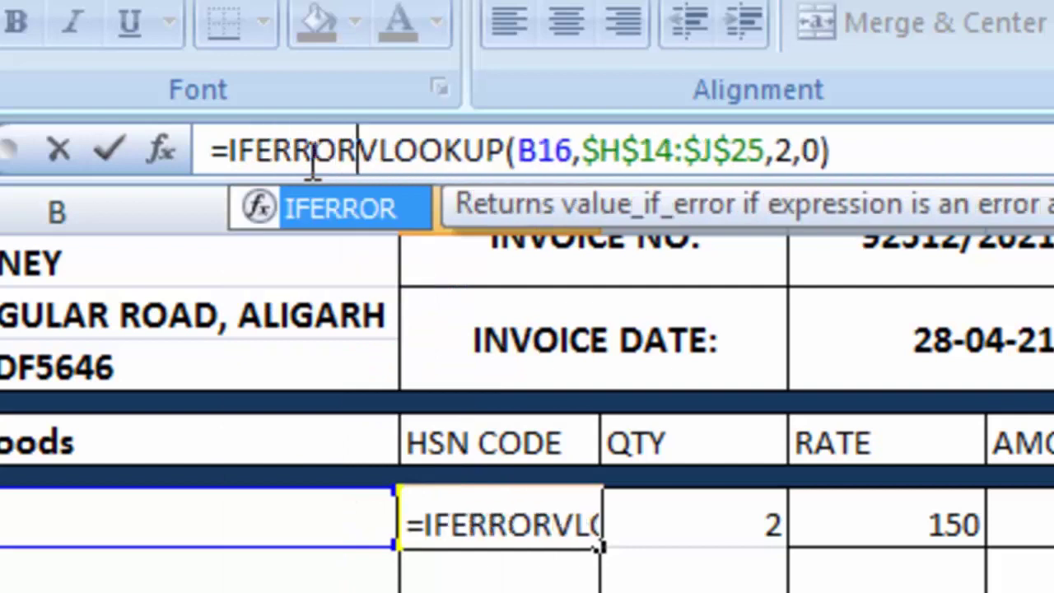
type("(")
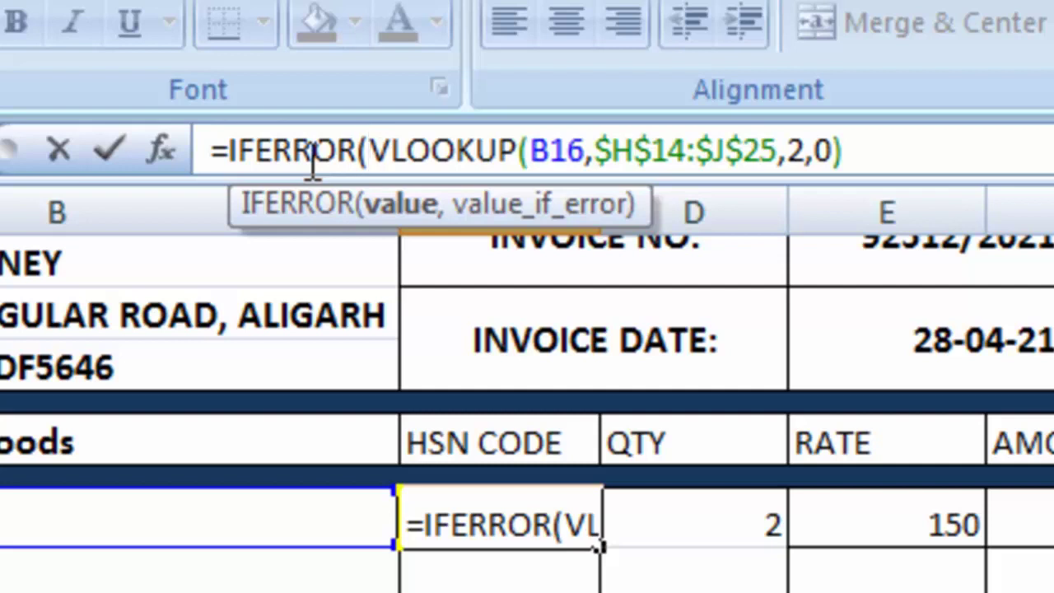
left_click(884, 148)
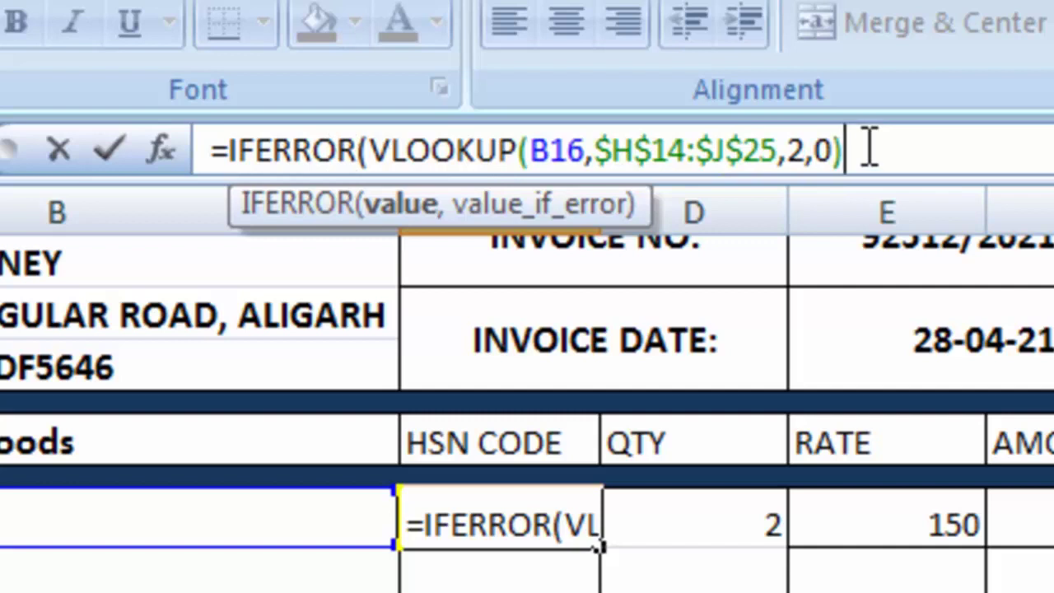
type(",\"")
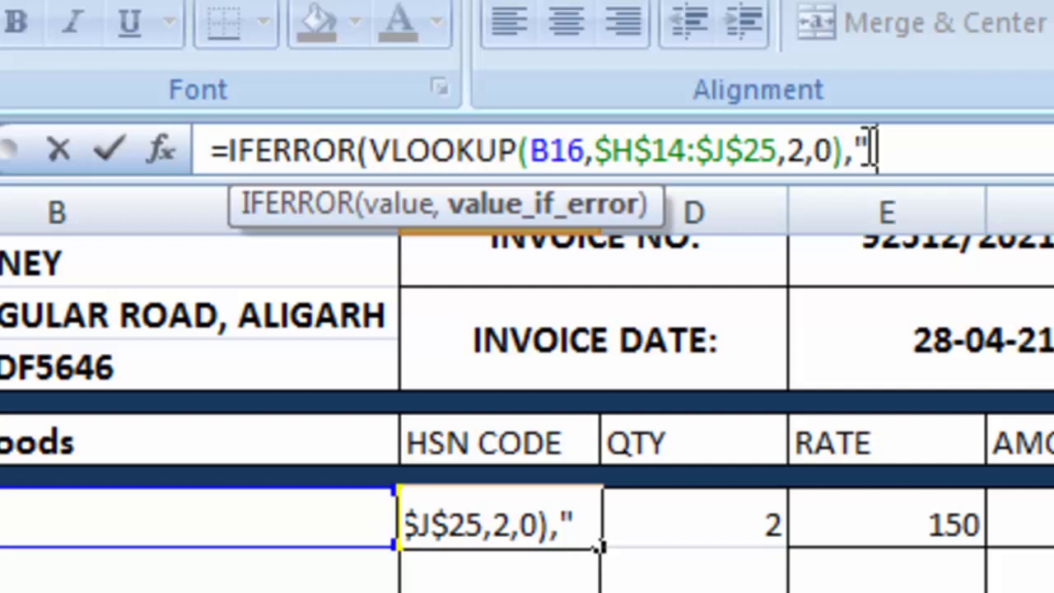
type(" \"")
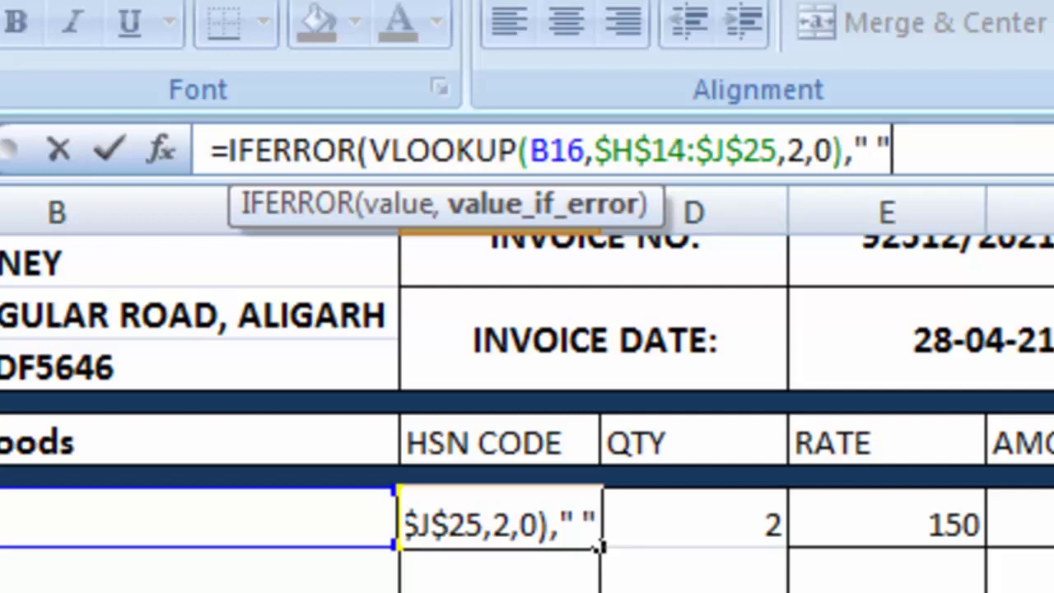
type(")")
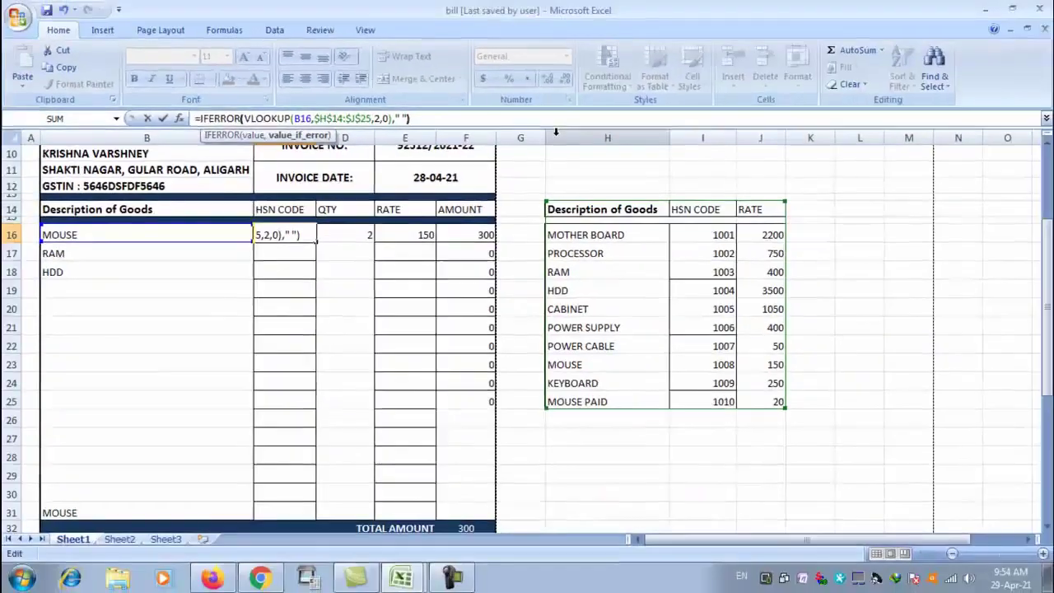
key("Return")
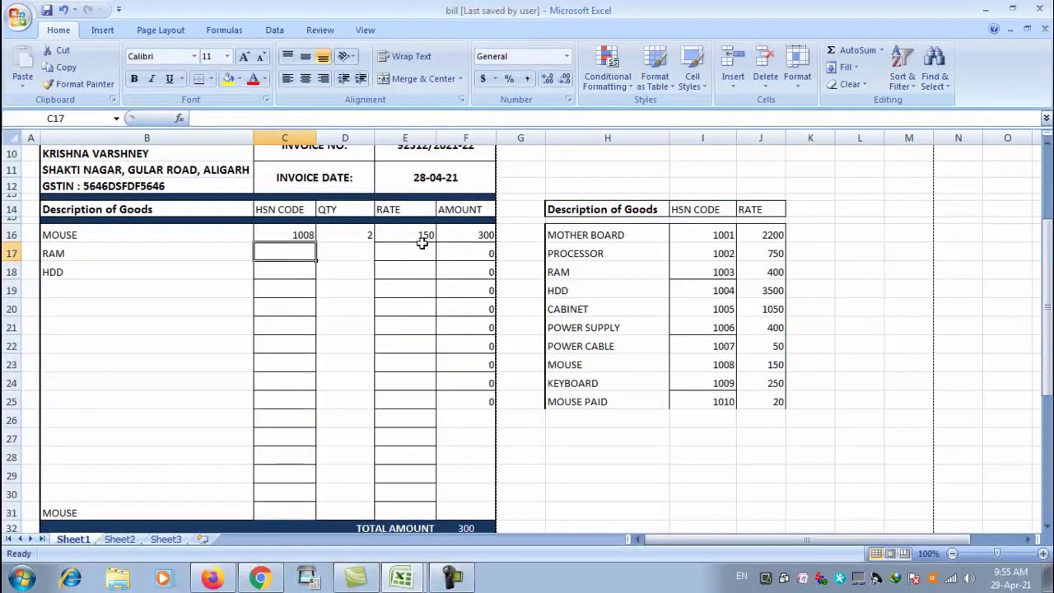
Delete the sample item descriptions in B16:B19, leaving C16's HSN code blank
left_click(295, 239)
left_click_drag(82, 235, 82, 284)
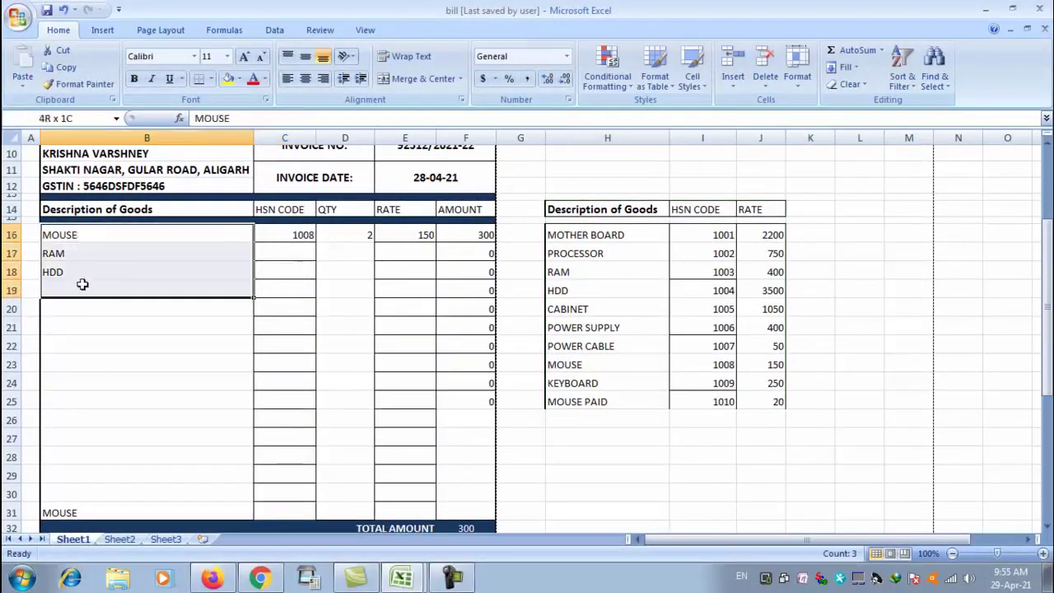
key("Delete")
left_click(564, 471)
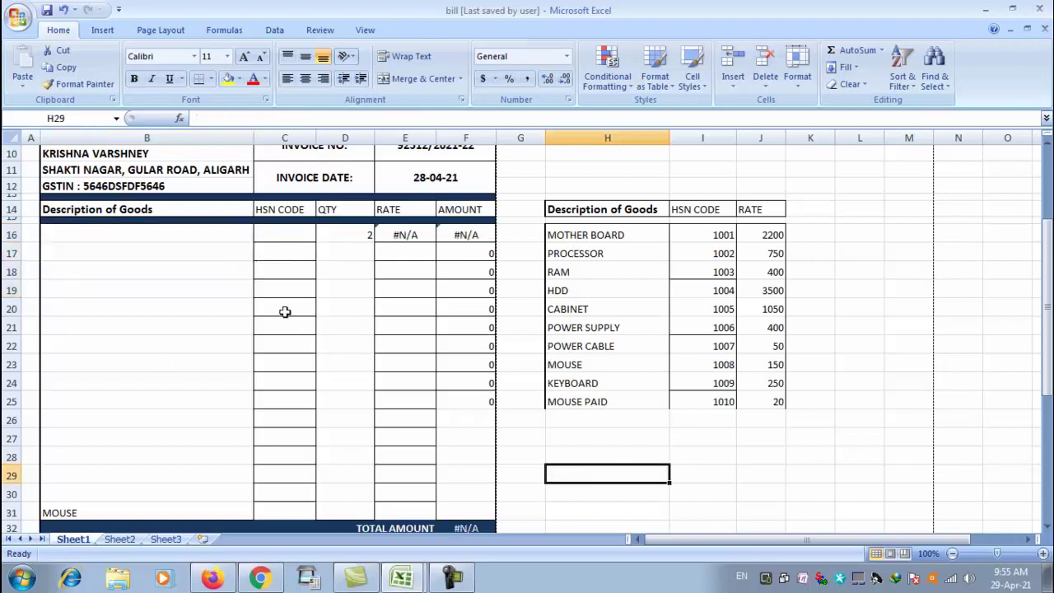
left_click(154, 236)
left_click(280, 234)
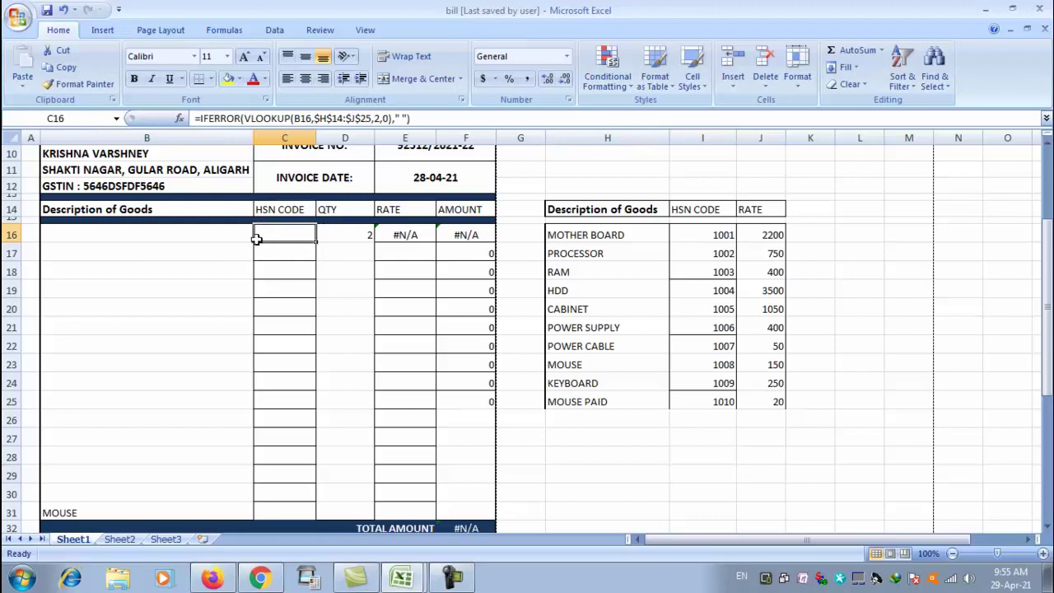
Change E16 to =IFERROR(VLOOKUP(B16,$H$14:$J$25,3,0)," ") so the rate shows blank
left_click(405, 235)
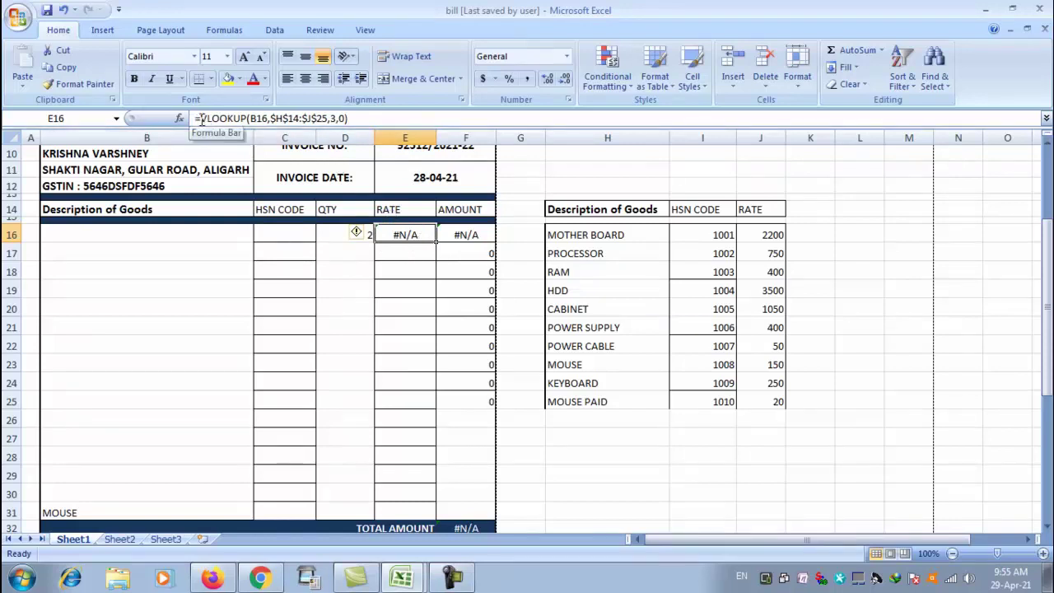
left_click(202, 119)
type("IF")
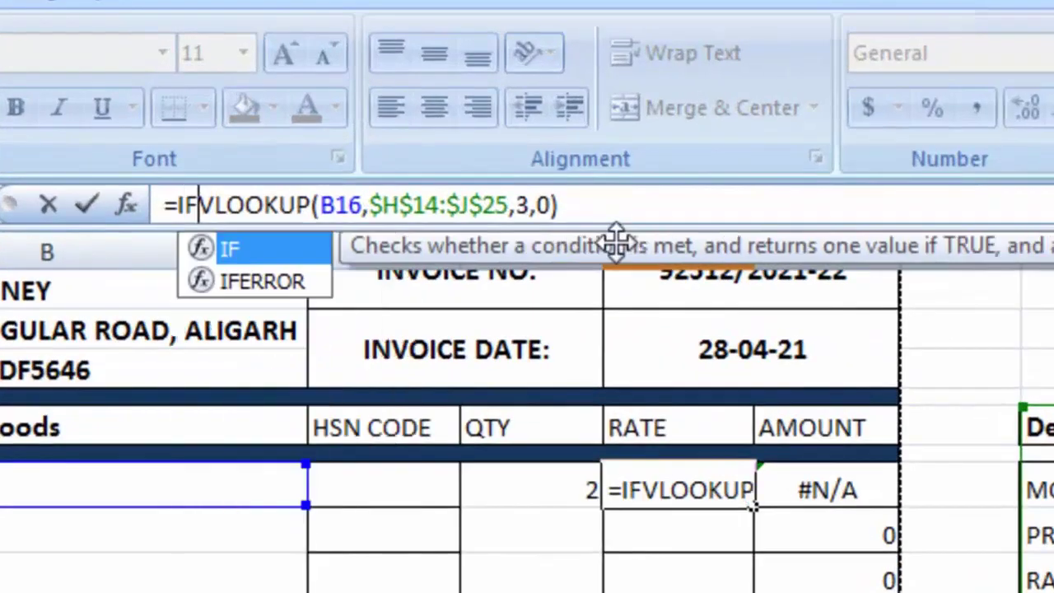
type("ERROR(")
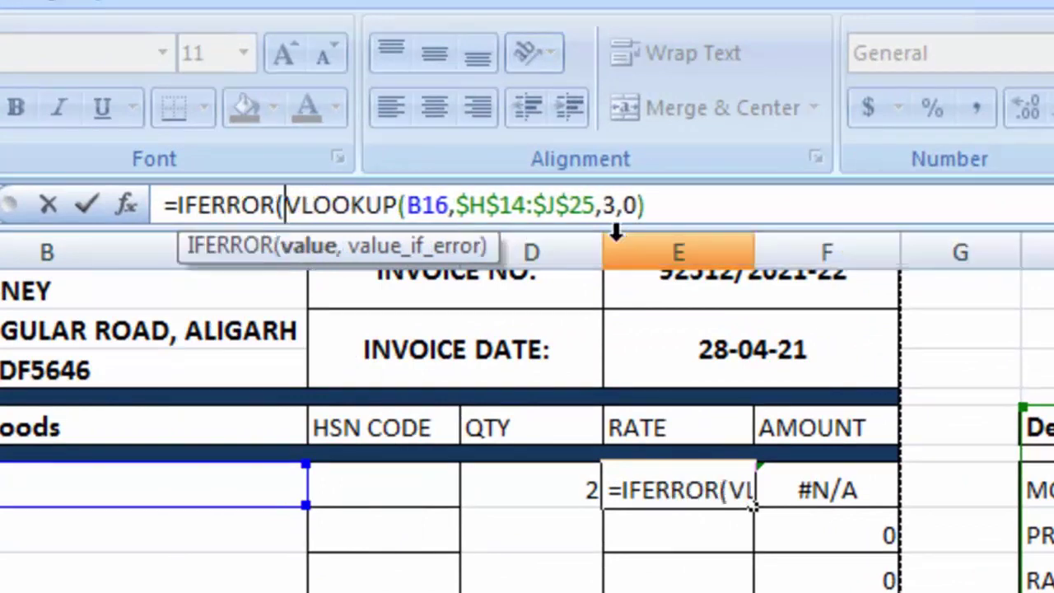
left_click(750, 212)
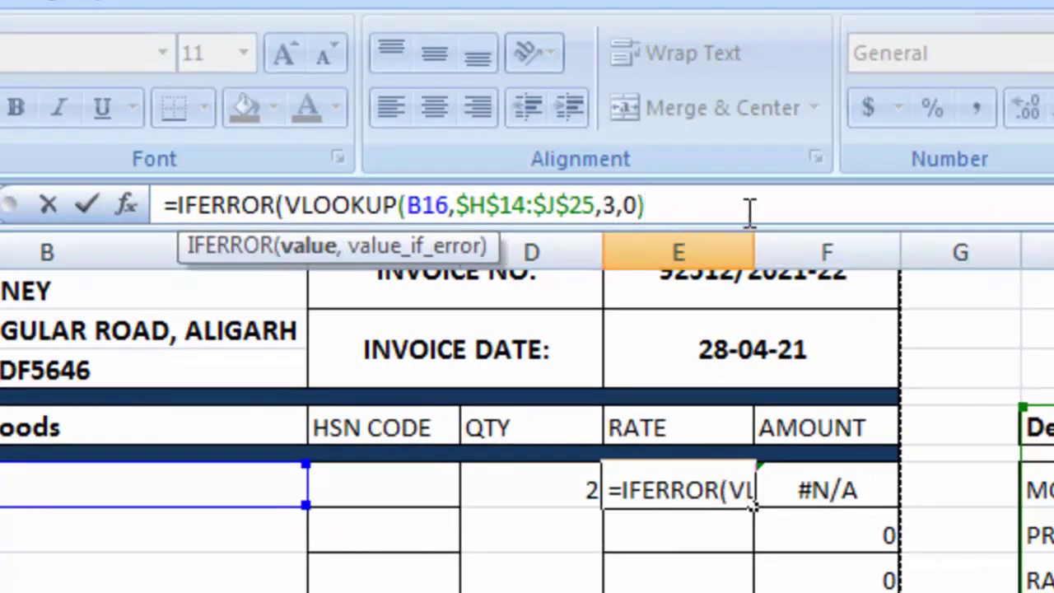
type(",\" \"")
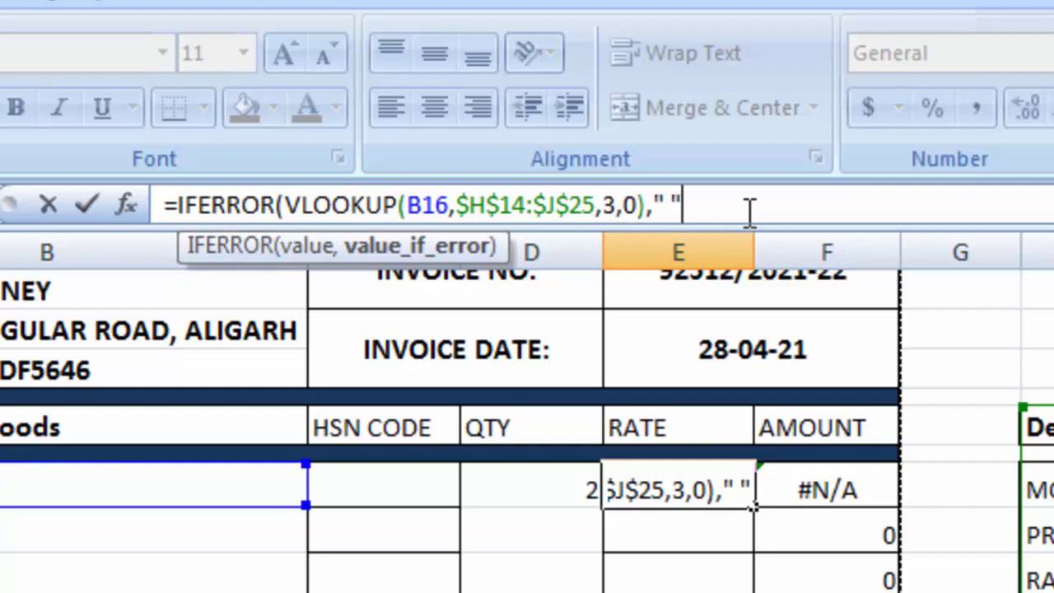
key("Return")
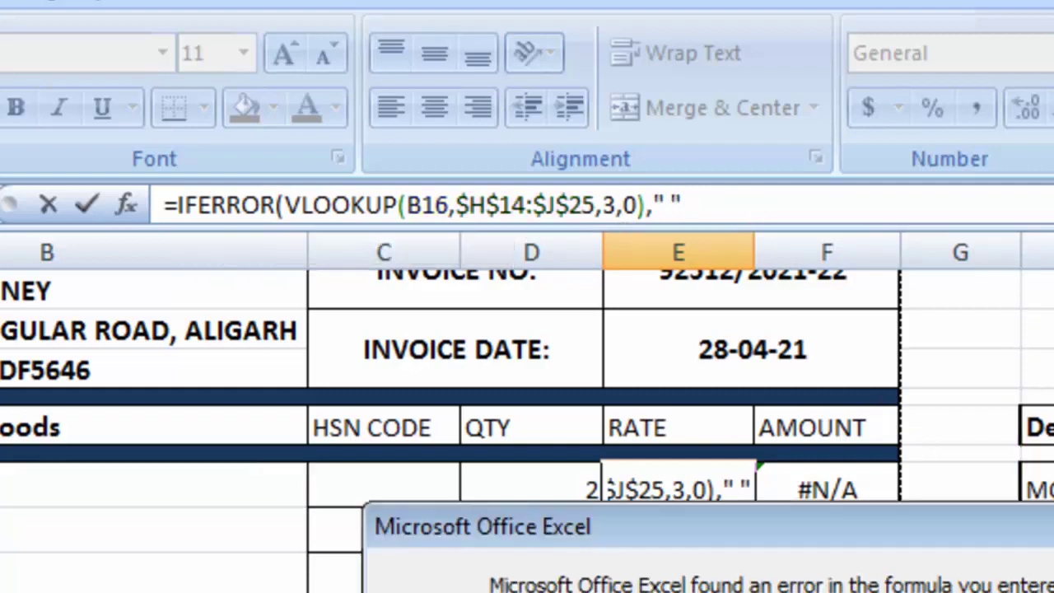
key("Return")
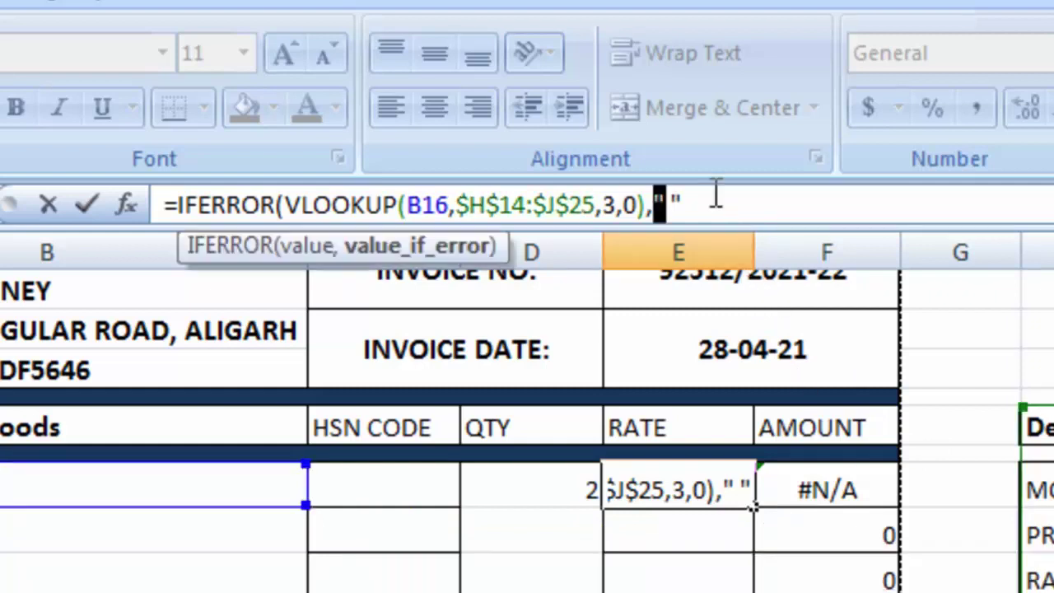
left_click(739, 212)
type(")")
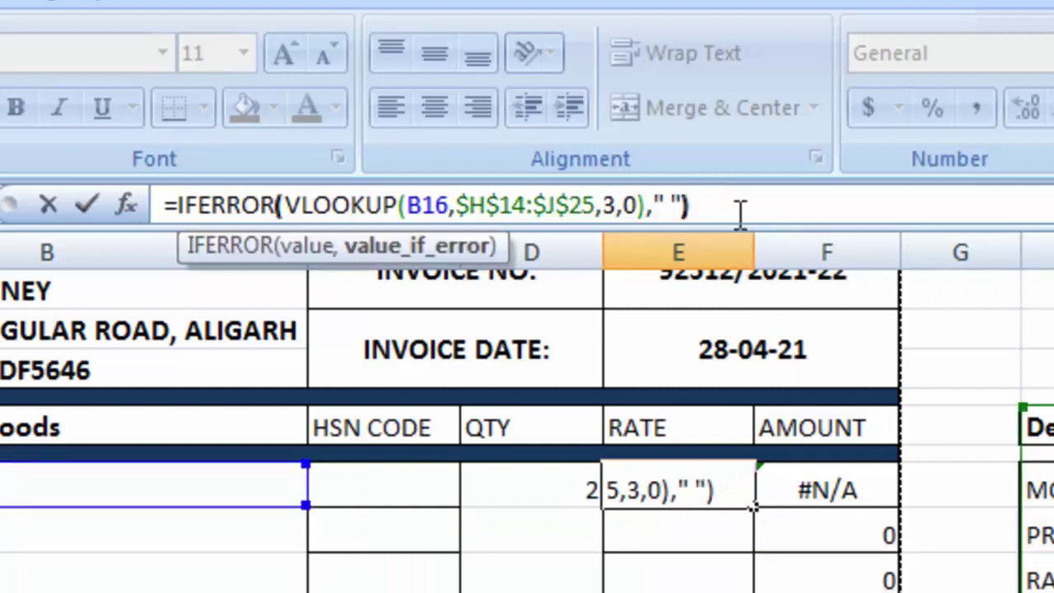
key("Return")
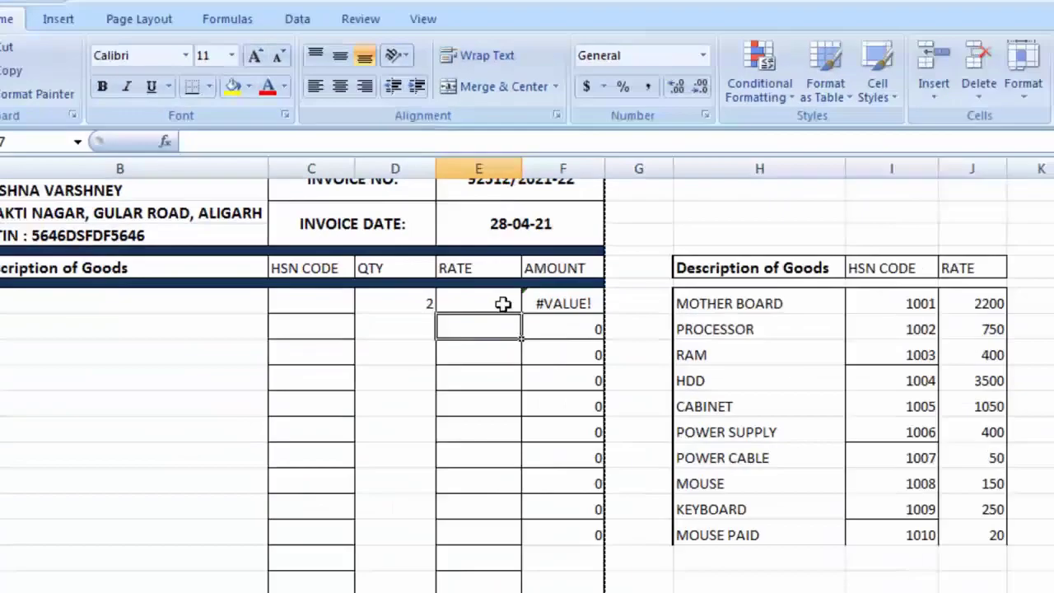
left_click(416, 234)
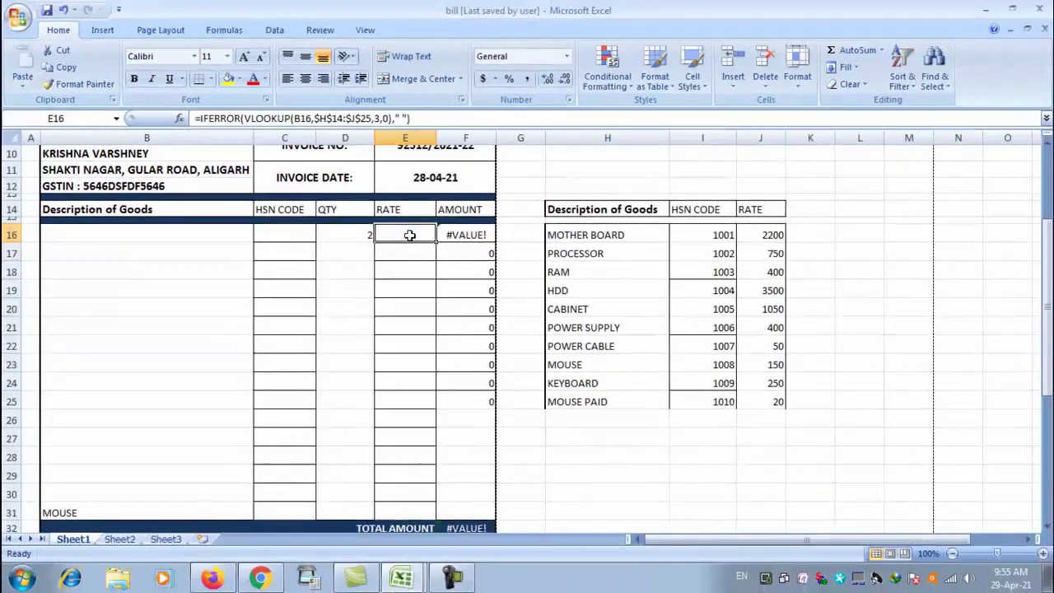
Wrap F16's amount formula in IFERROR with a " " blank fallback
left_click(465, 234)
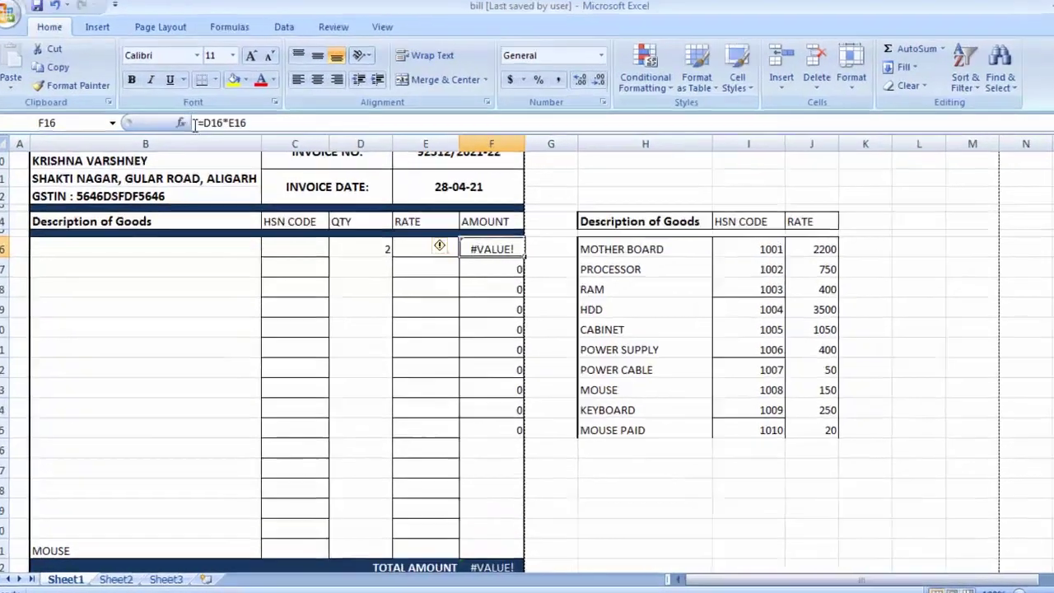
left_click(200, 118)
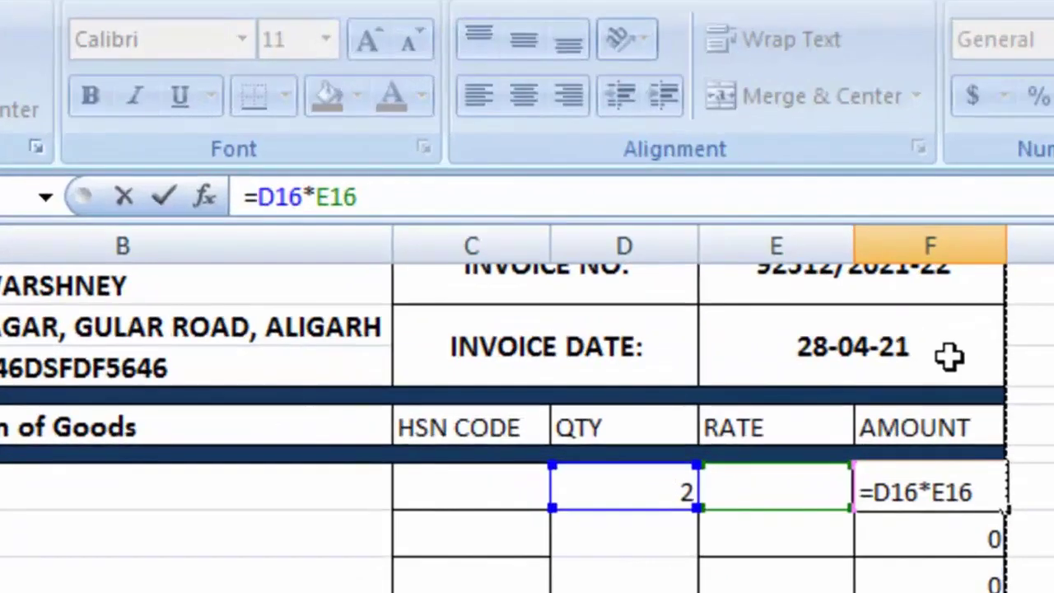
type("IF")
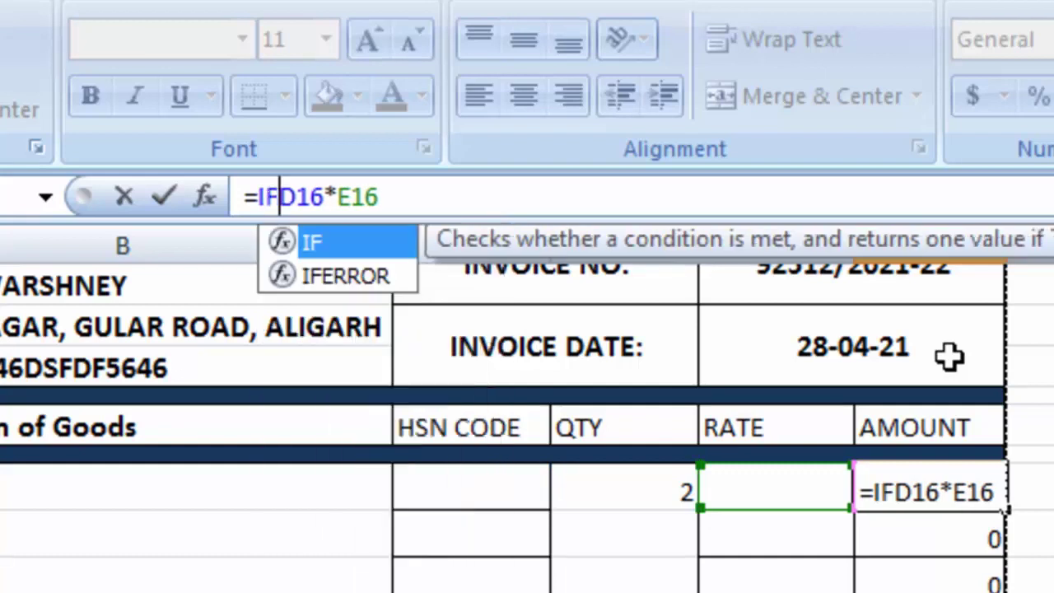
type("ERRROR")
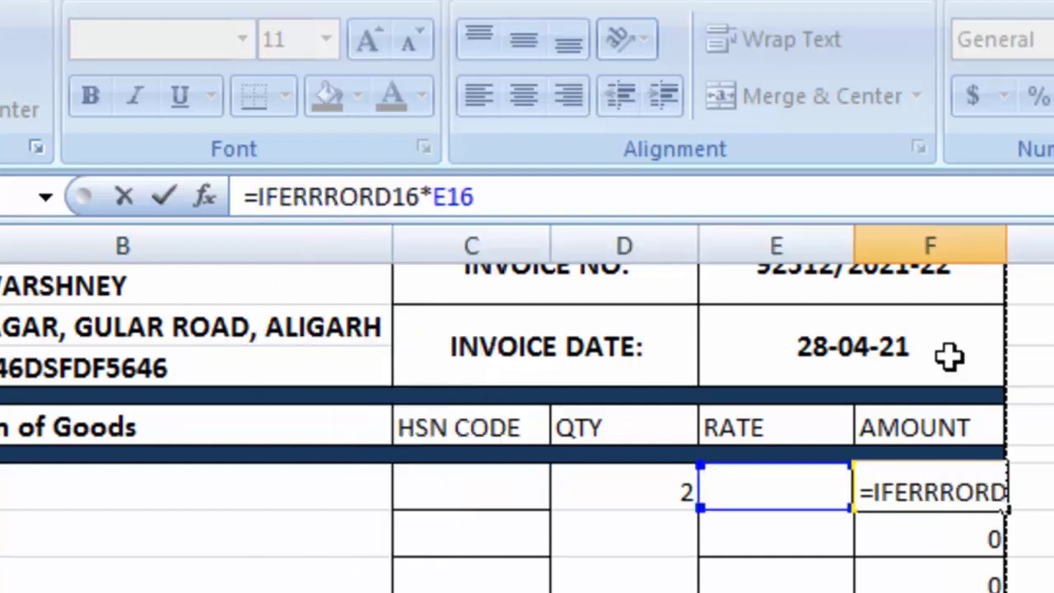
key("BackSpace")
key("BackSpace")
key("BackSpace")
type("OR")
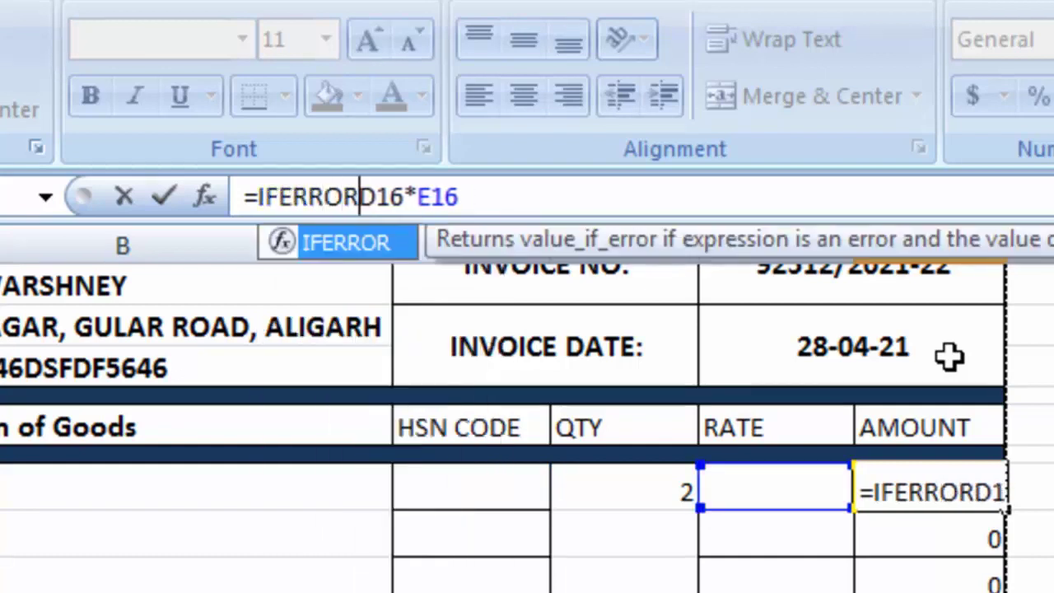
type("(")
key("Right")
key("End")
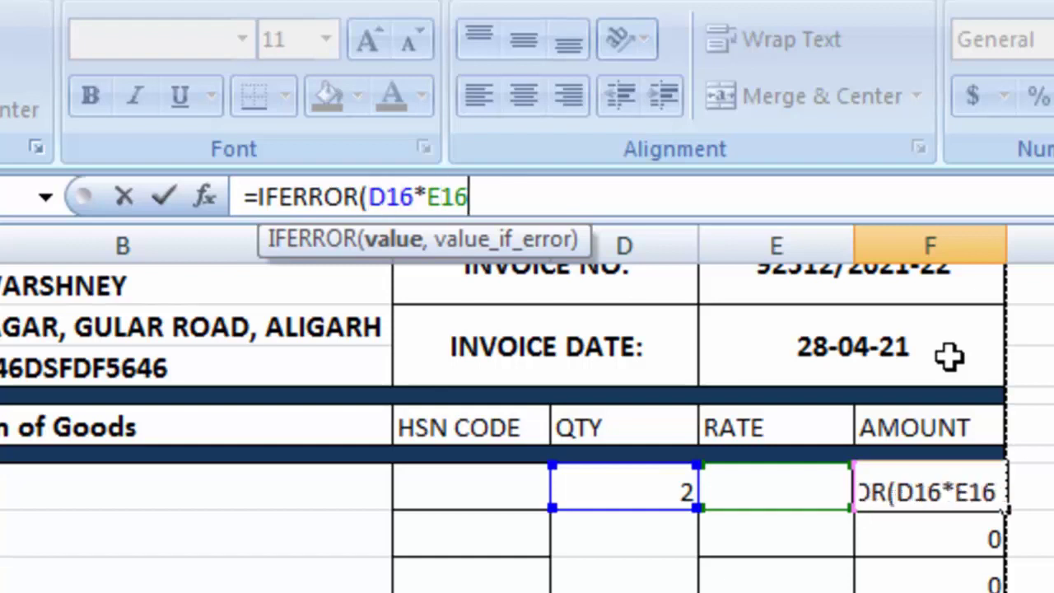
type(",\"")
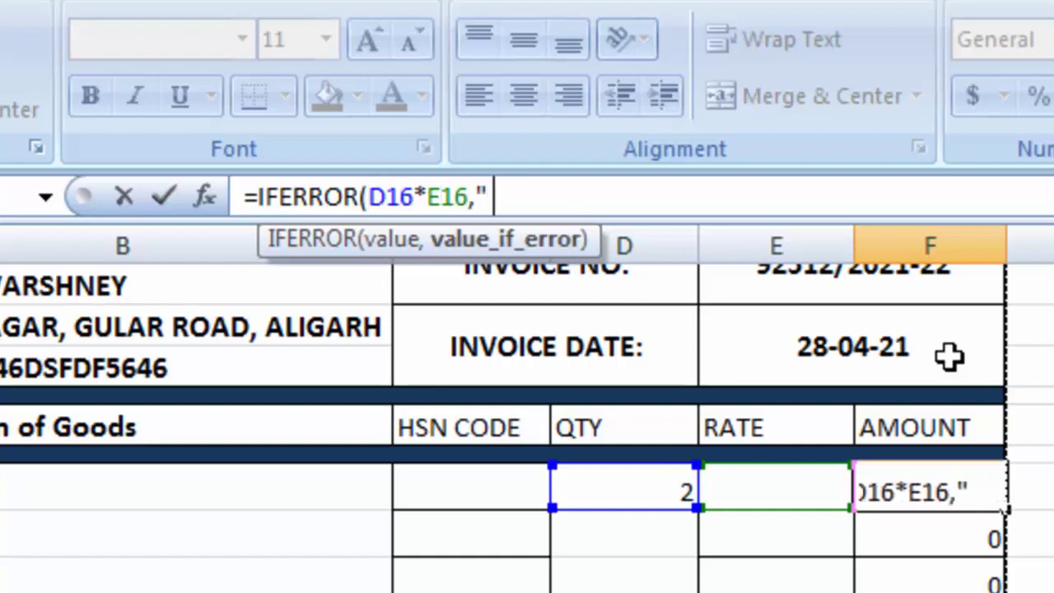
type(" \")")
key("Return")
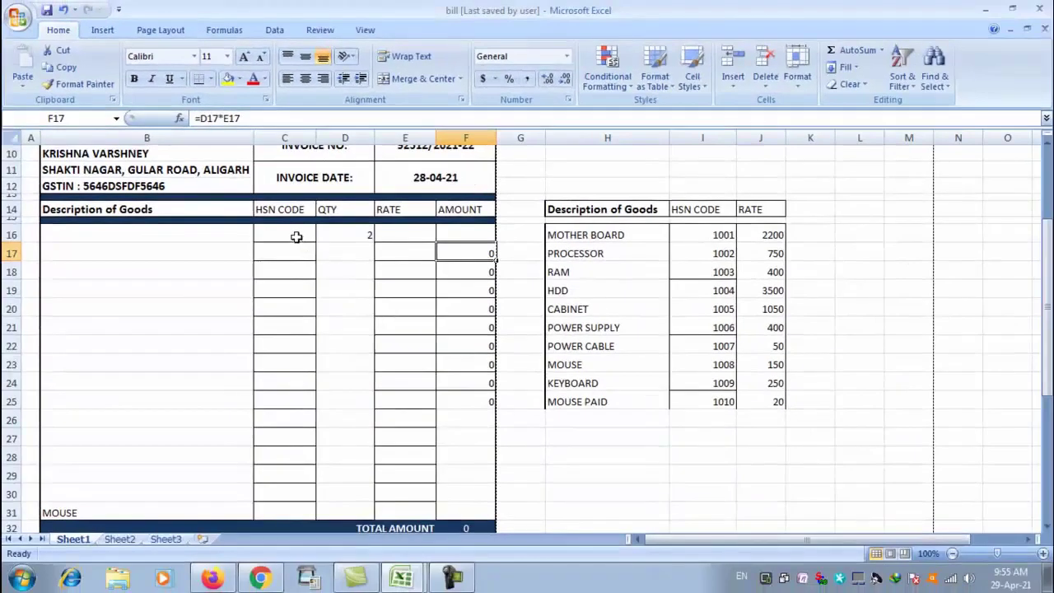
left_click(297, 236)
left_click(408, 234)
left_click(481, 238)
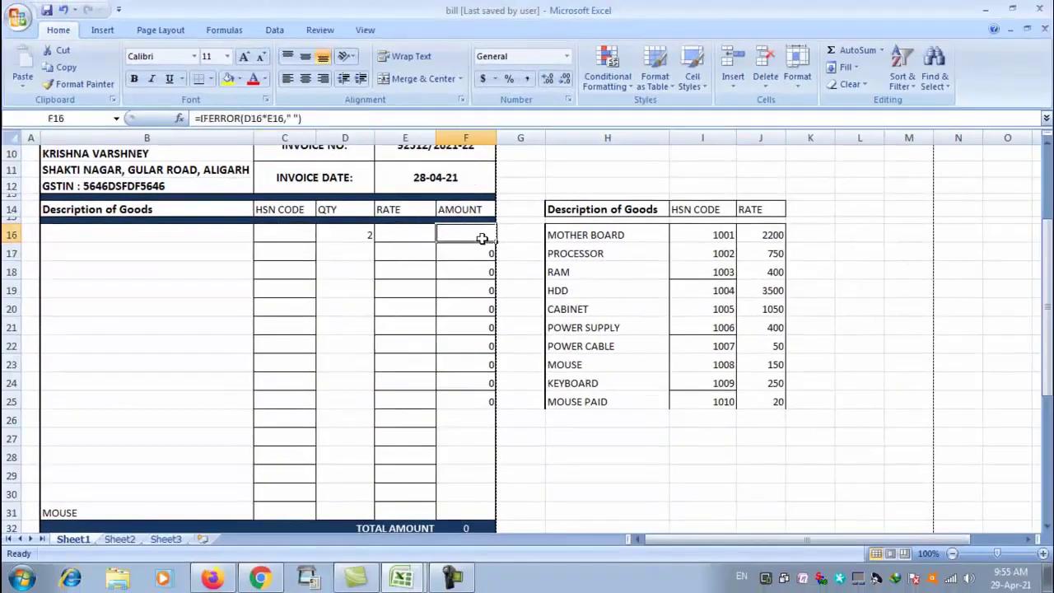
Fill the C16, E16 and F16 formulas down to row 31, so TOTAL AMOUNT shows 0
left_click(301, 236)
left_click_drag(318, 244, 318, 512)
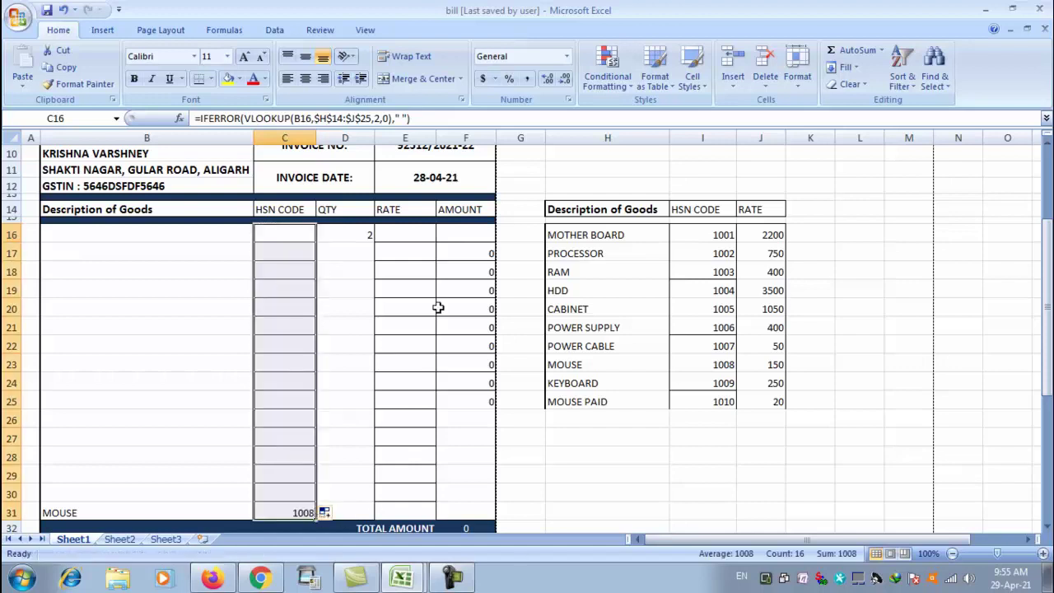
left_click(423, 233)
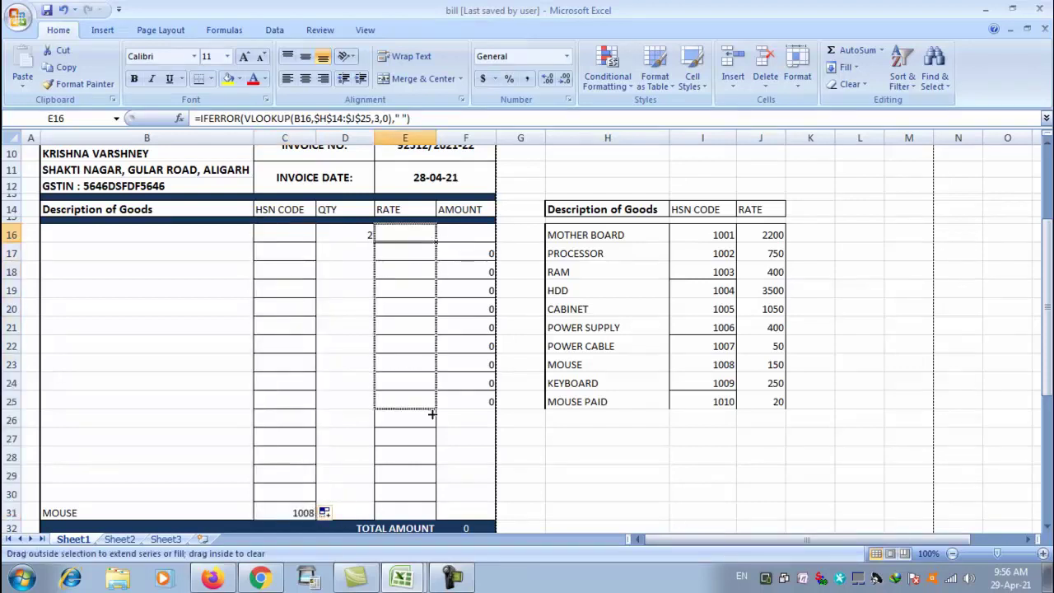
left_click_drag(437, 244, 437, 512)
left_click(665, 484)
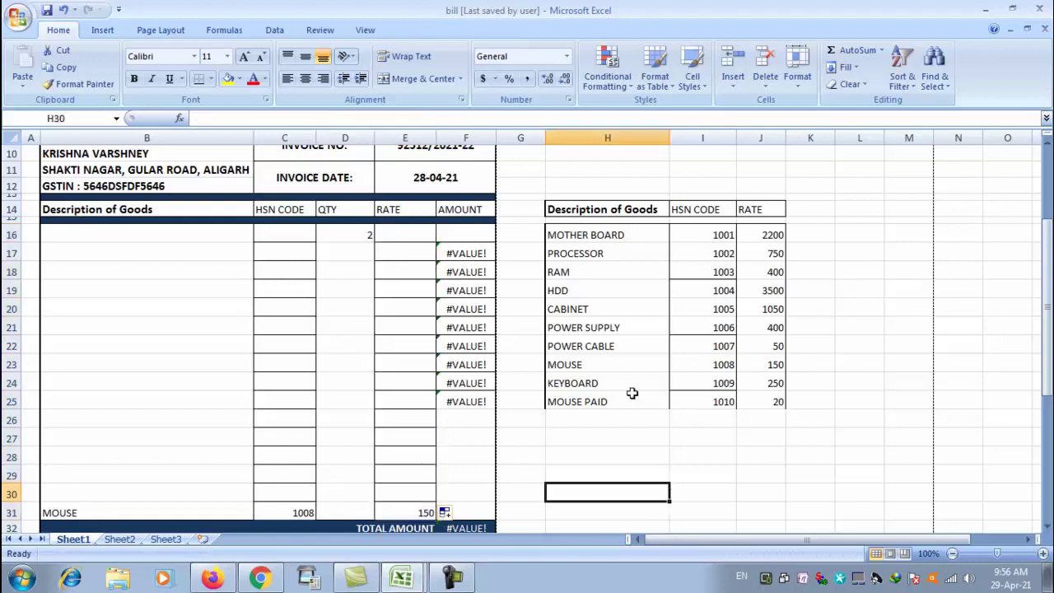
left_click(476, 234)
left_click_drag(497, 241, 494, 512)
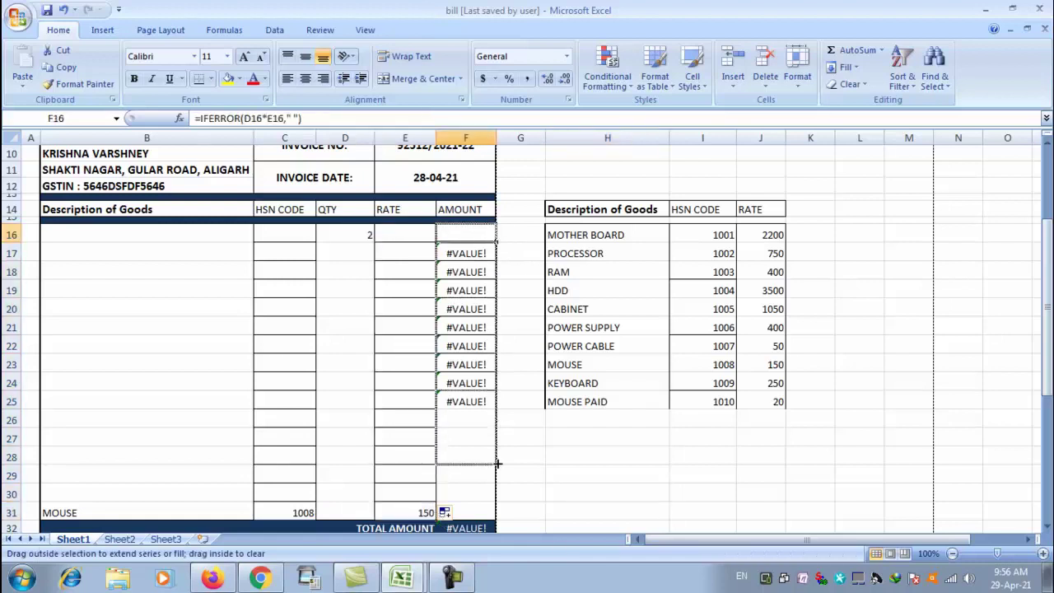
left_click(912, 361)
Check F31's amount formula and confirm F32's total formula =SUM(F16:F31)
scroll(910, 361, "down", 2)
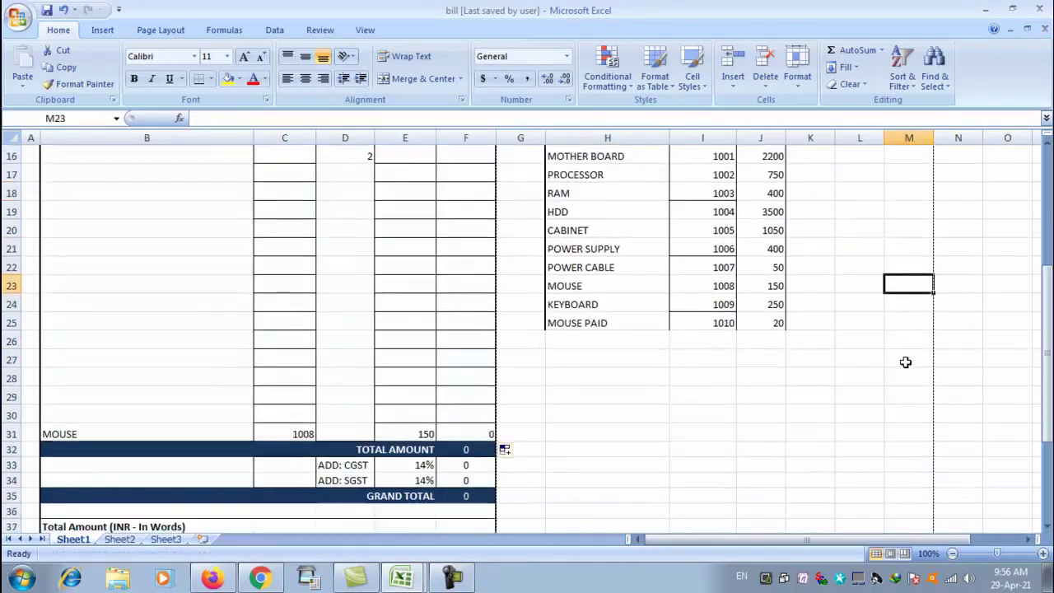
scroll(881, 386, "down", 1)
scroll(823, 428, "up", 1)
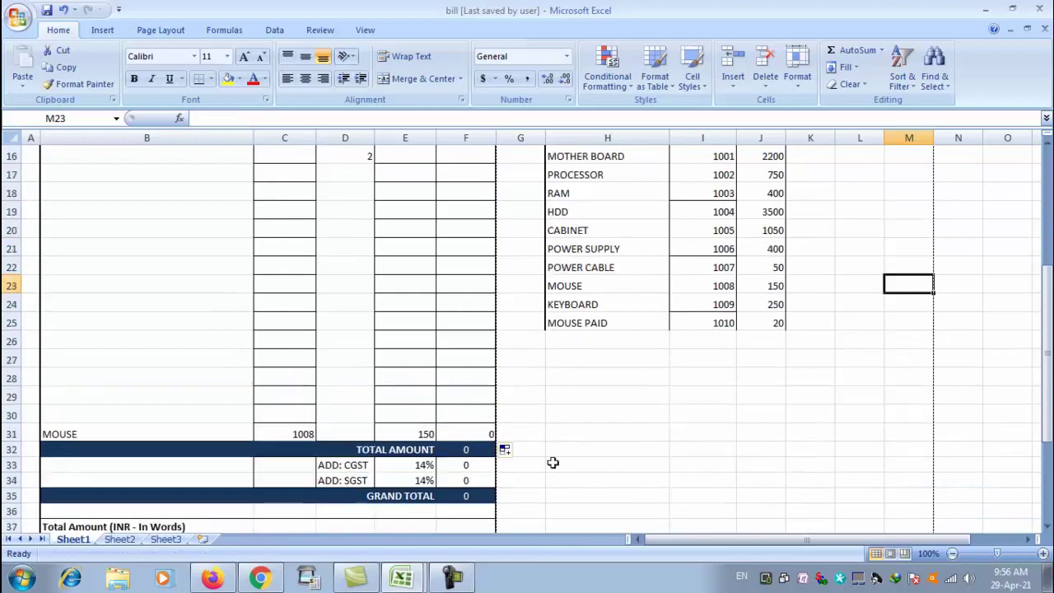
left_click(485, 438)
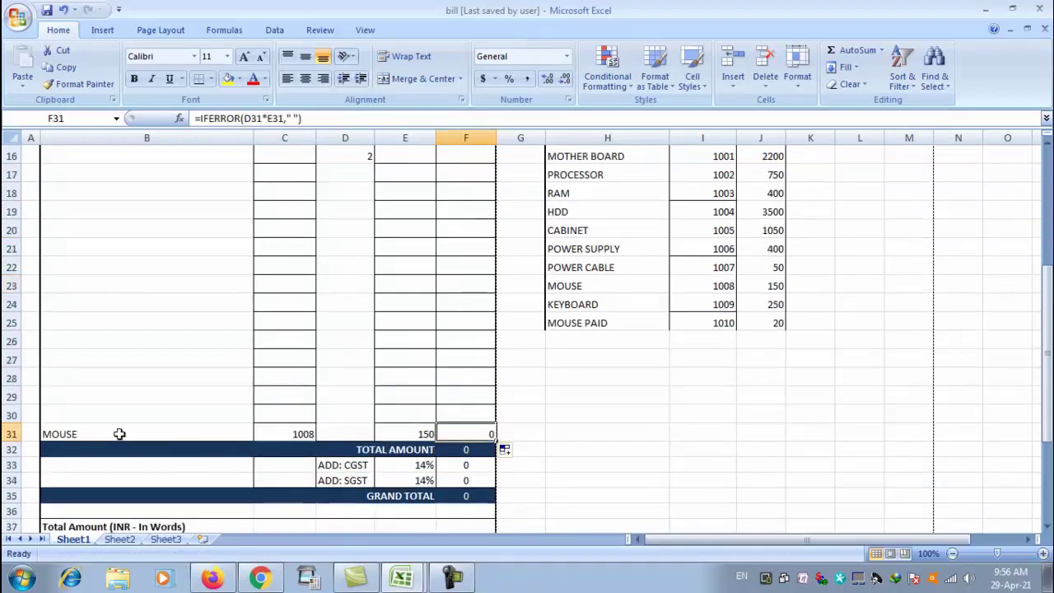
left_click(464, 449)
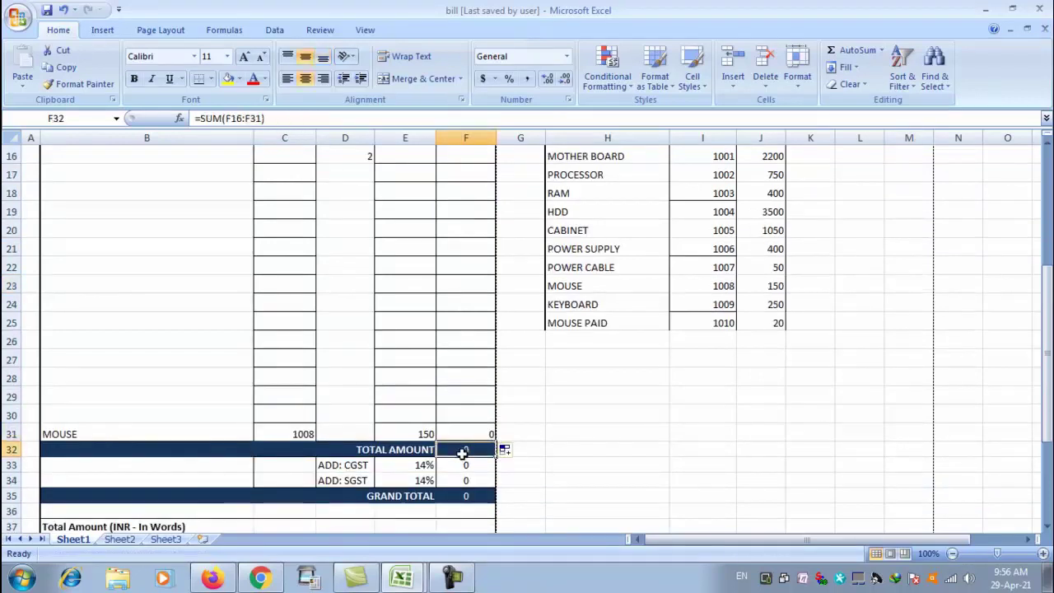
left_click(367, 116)
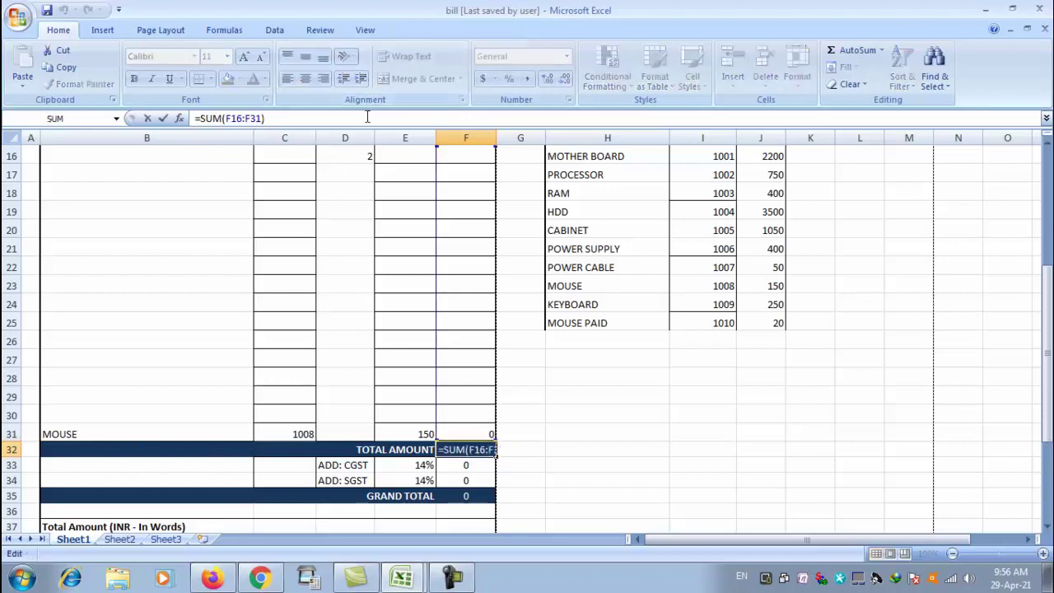
key("Return")
left_click(609, 449)
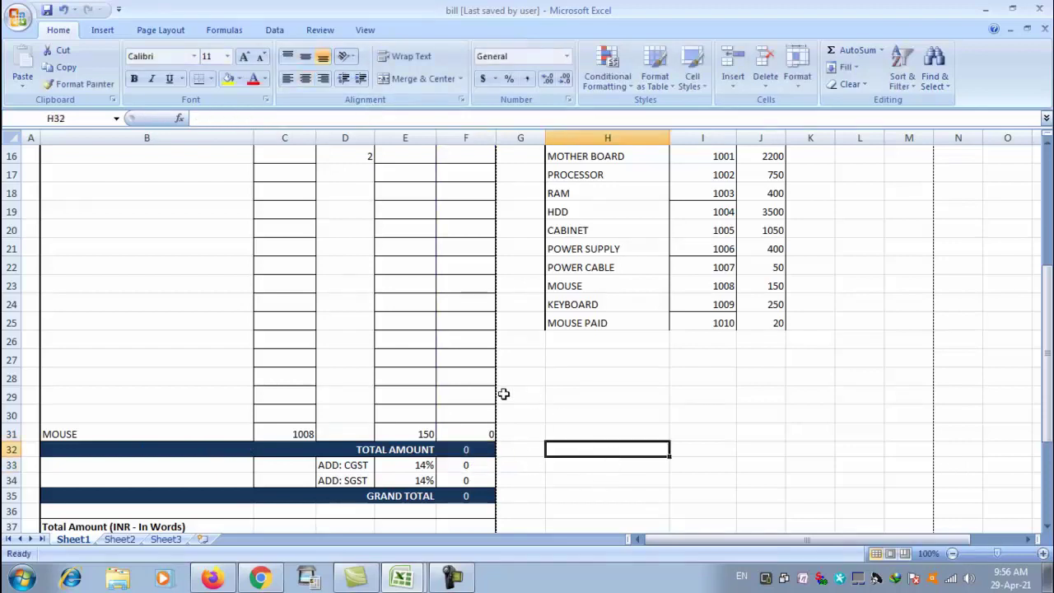
scroll(422, 381, "up", 5)
scroll(325, 406, "down", 2)
scroll(297, 461, "down", 3)
Delete the test item MOUSE from B31 and the quantity 2 from D16
left_click(76, 430)
key("Delete")
left_click(717, 464)
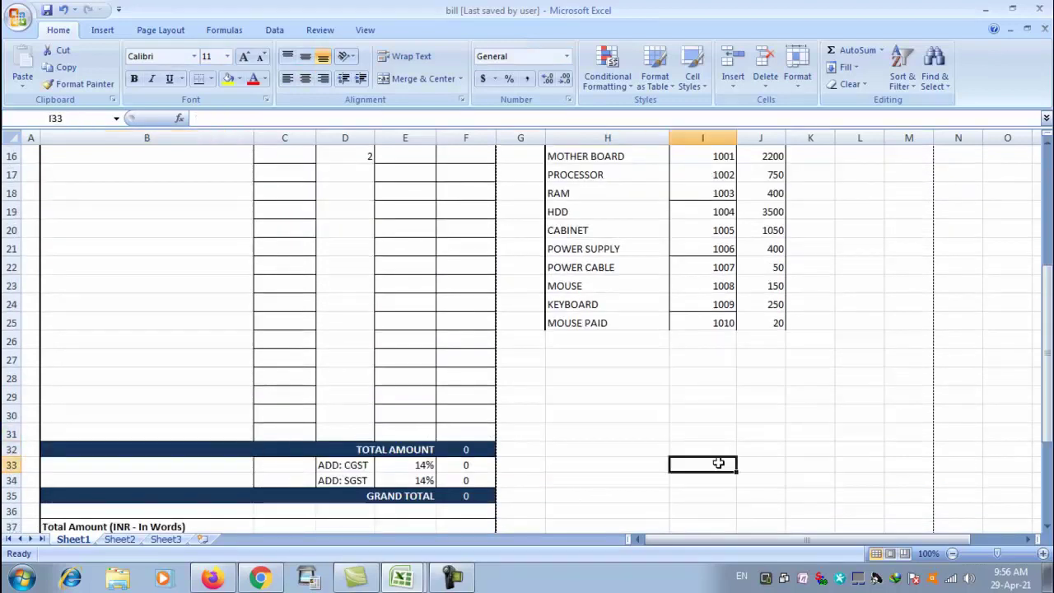
scroll(298, 230, "up", 1)
left_click(369, 189)
key("Delete")
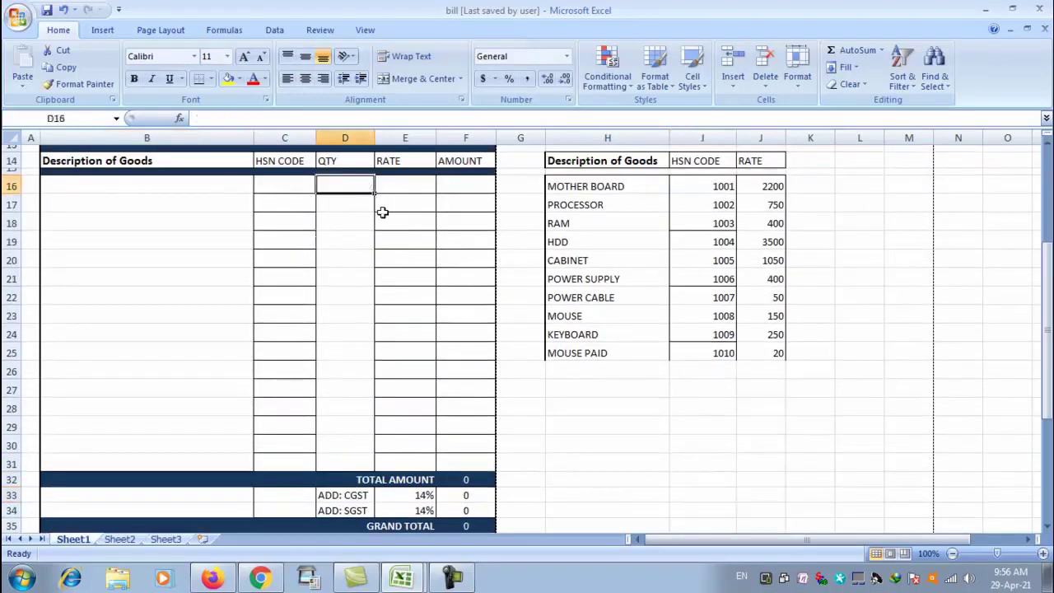
left_click(626, 402)
left_click(133, 186)
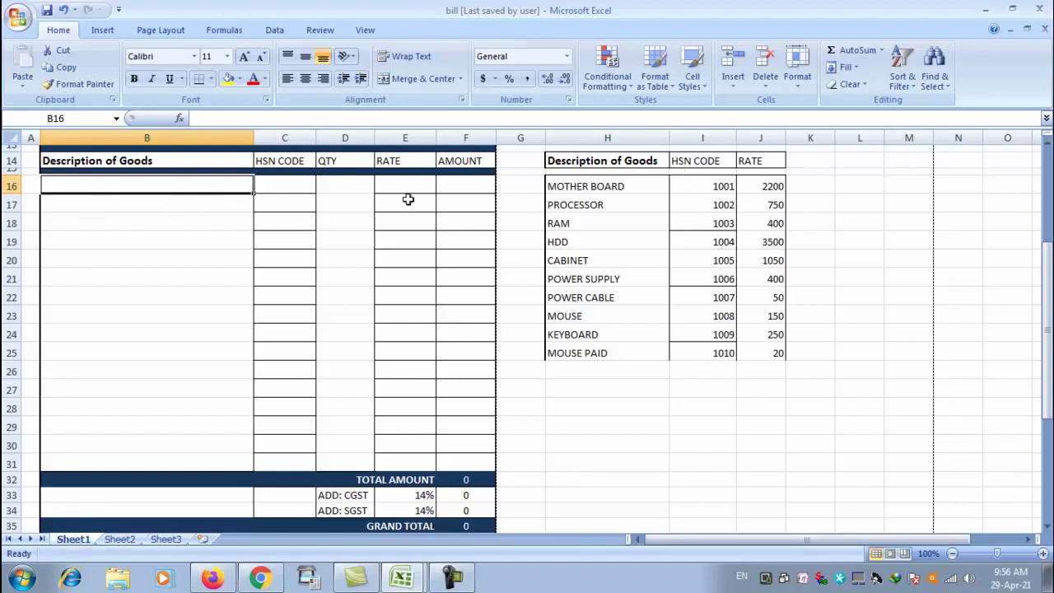
Enter MOTHER BOARD with quantity 1 in row 16, giving HSN 1001, rate 2200 and grand total 2816
scroll(528, 438, "down", 1)
scroll(543, 414, "down", 1)
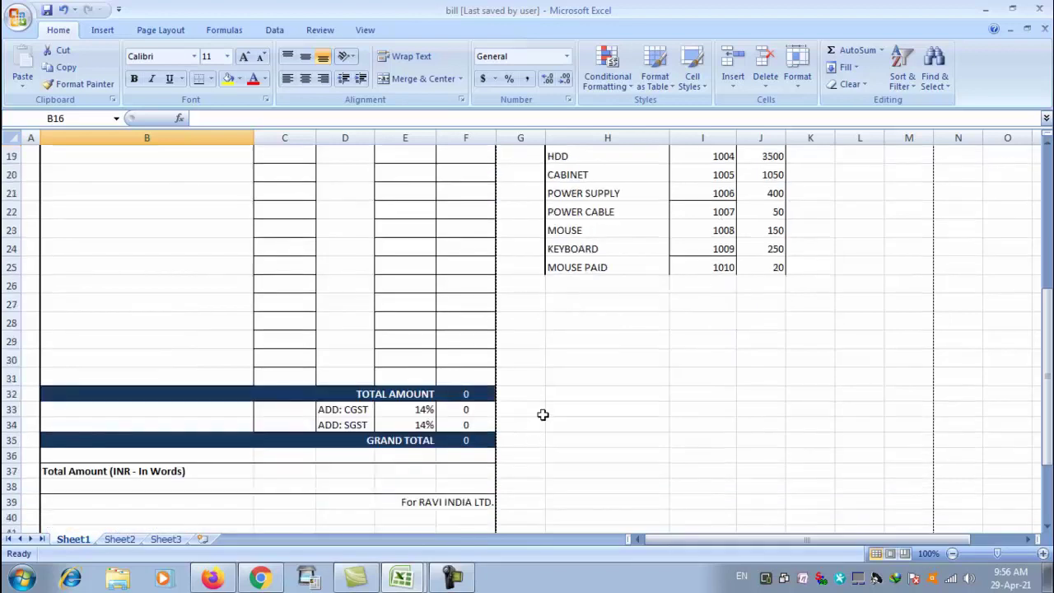
scroll(549, 406, "up", 2)
scroll(522, 370, "up", 3)
scroll(522, 370, "up", 1)
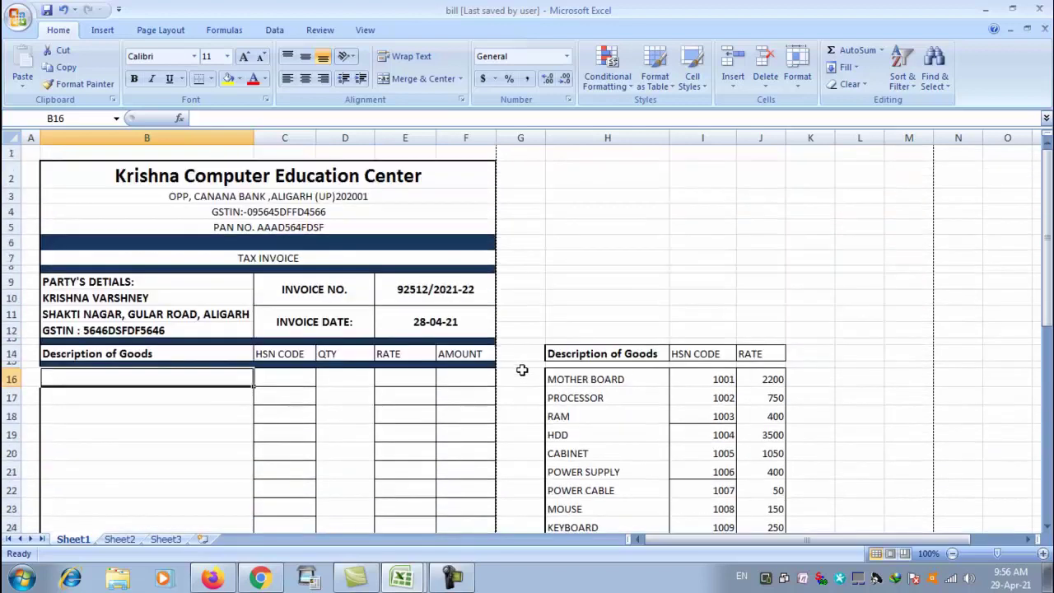
scroll(522, 370, "down", 2)
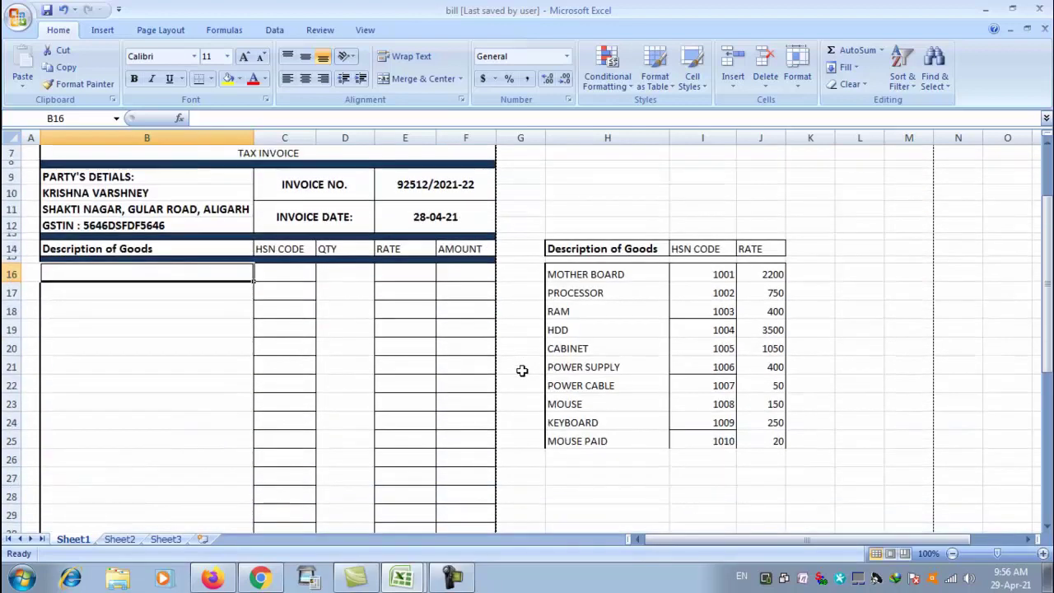
scroll(522, 371, "up", 2)
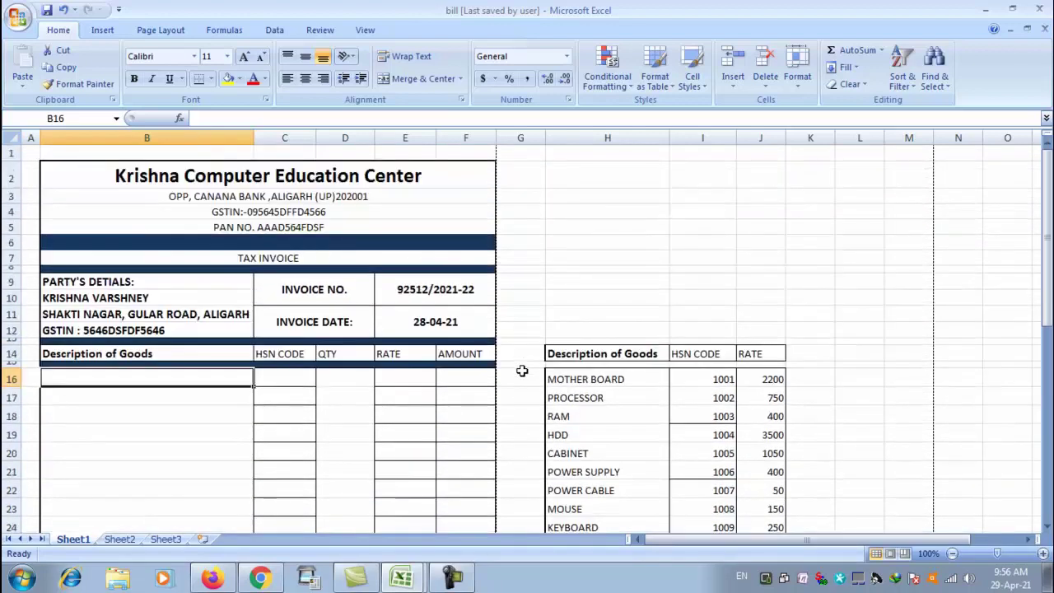
scroll(522, 370, "down", 1)
scroll(521, 376, "down", 2)
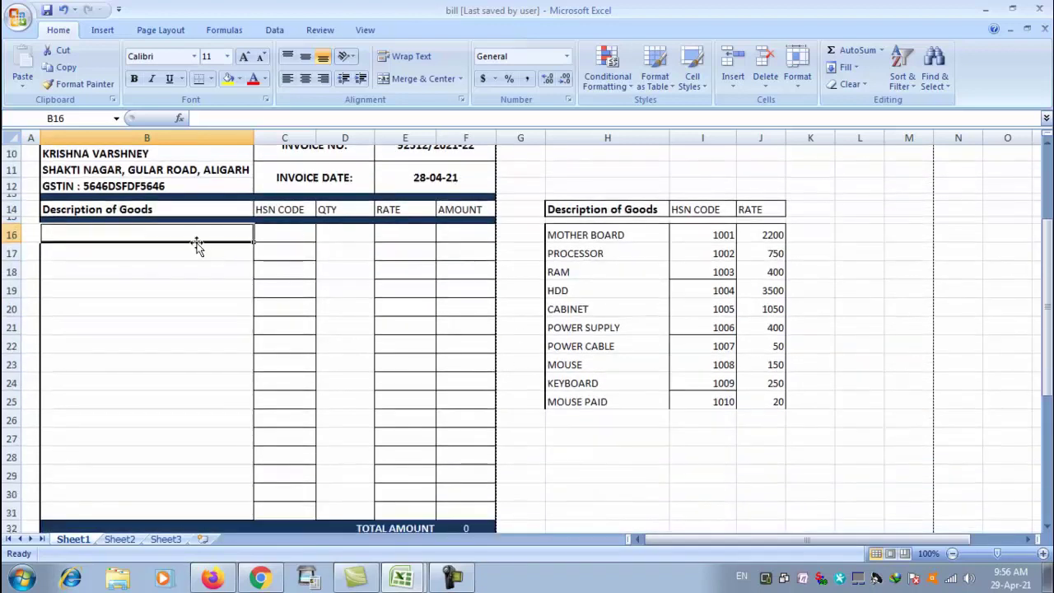
type("MOT")
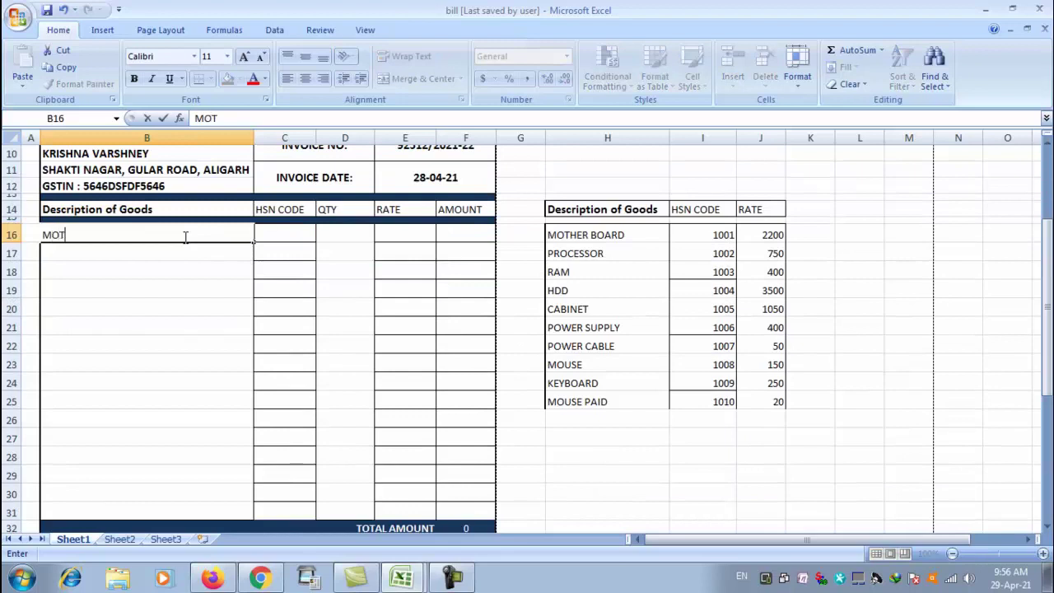
type("HER BOARD")
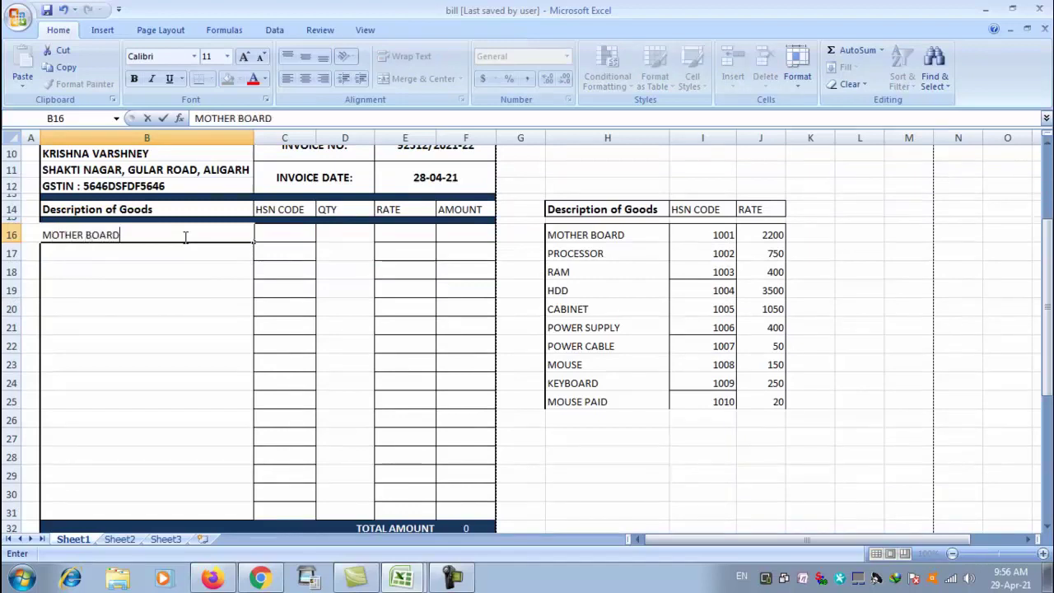
key("Tab")
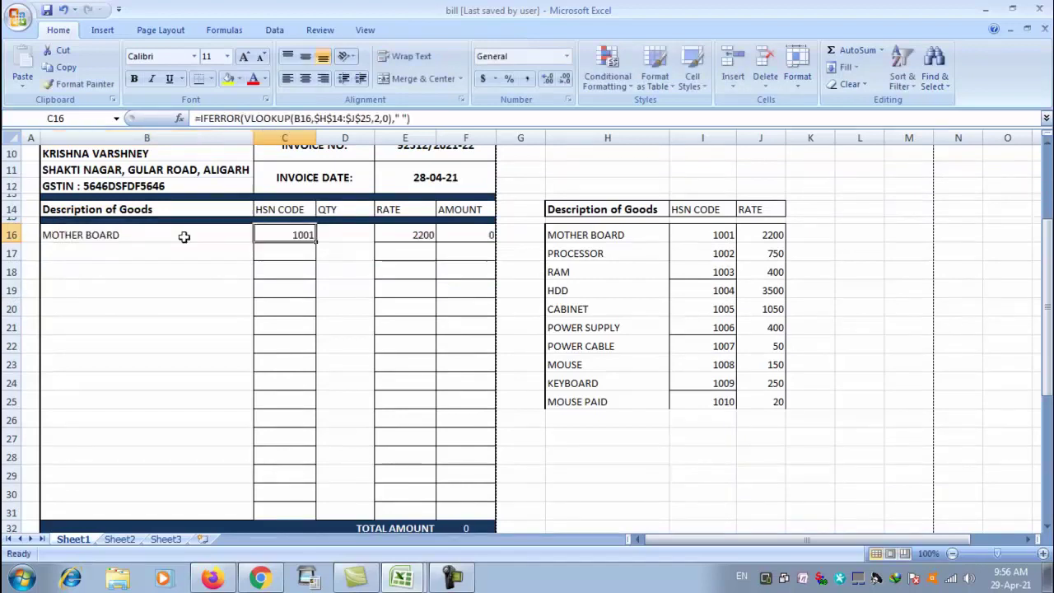
key("Tab")
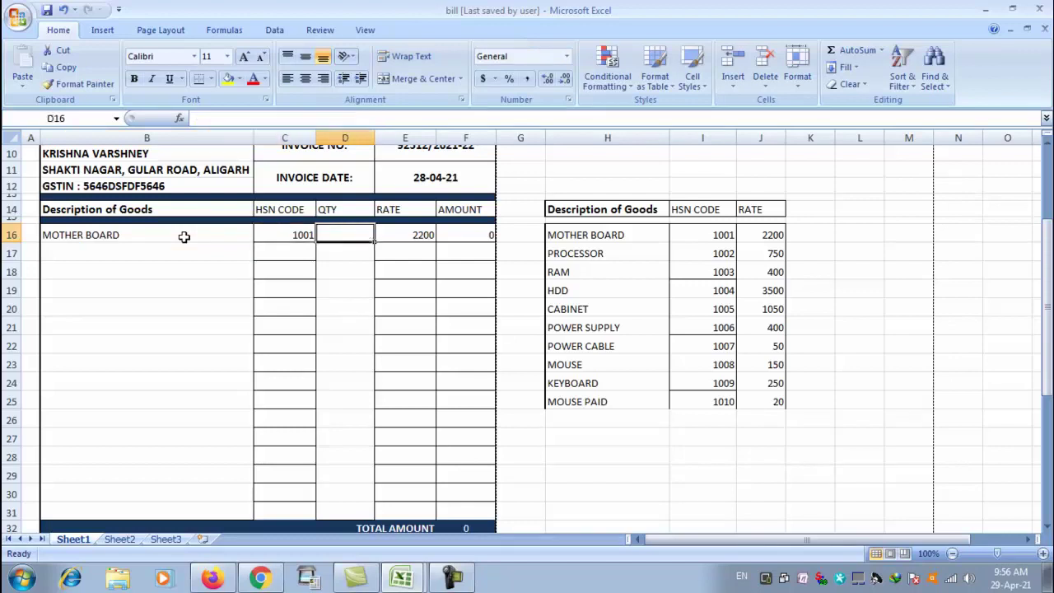
type("1")
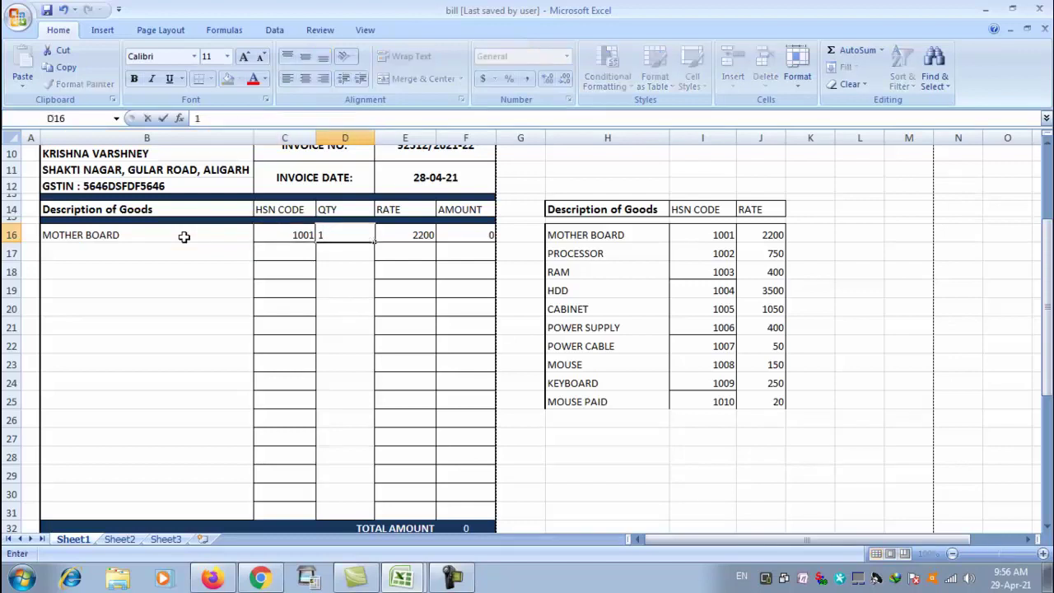
key("Tab")
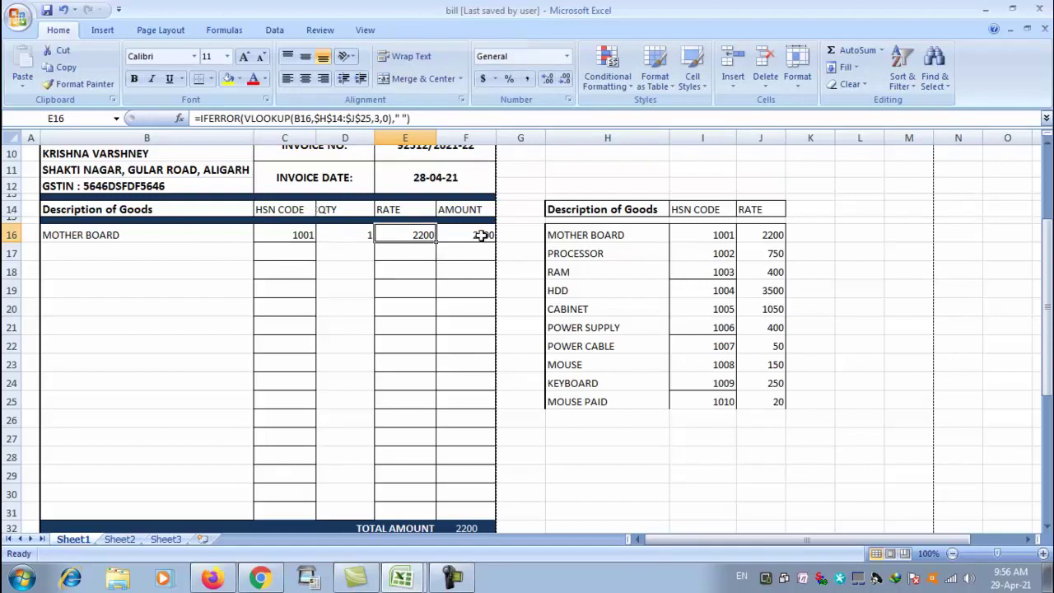
scroll(480, 247, "down", 4)
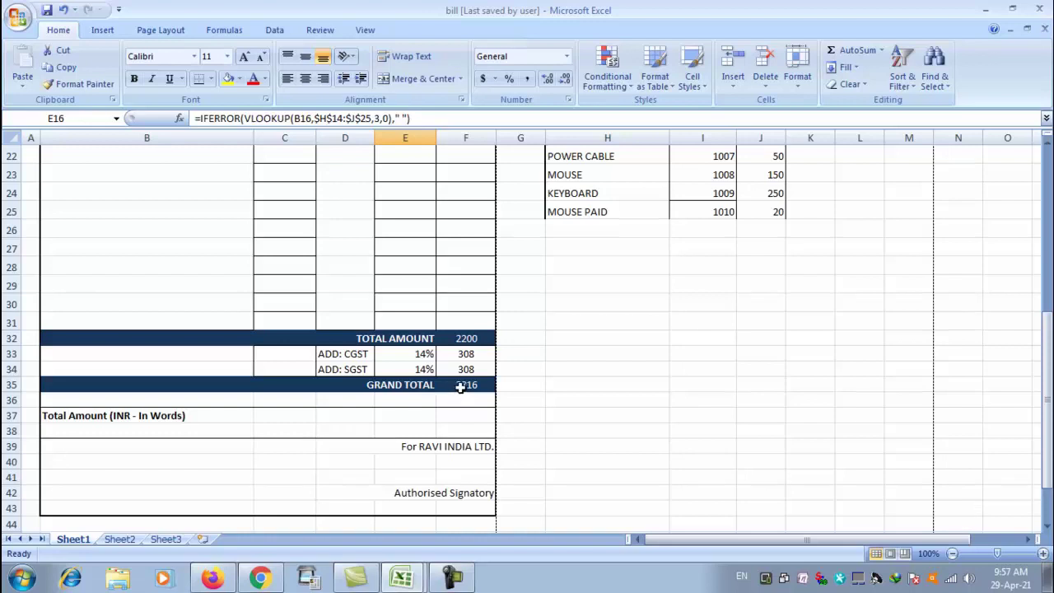
scroll(531, 321, "up", 3)
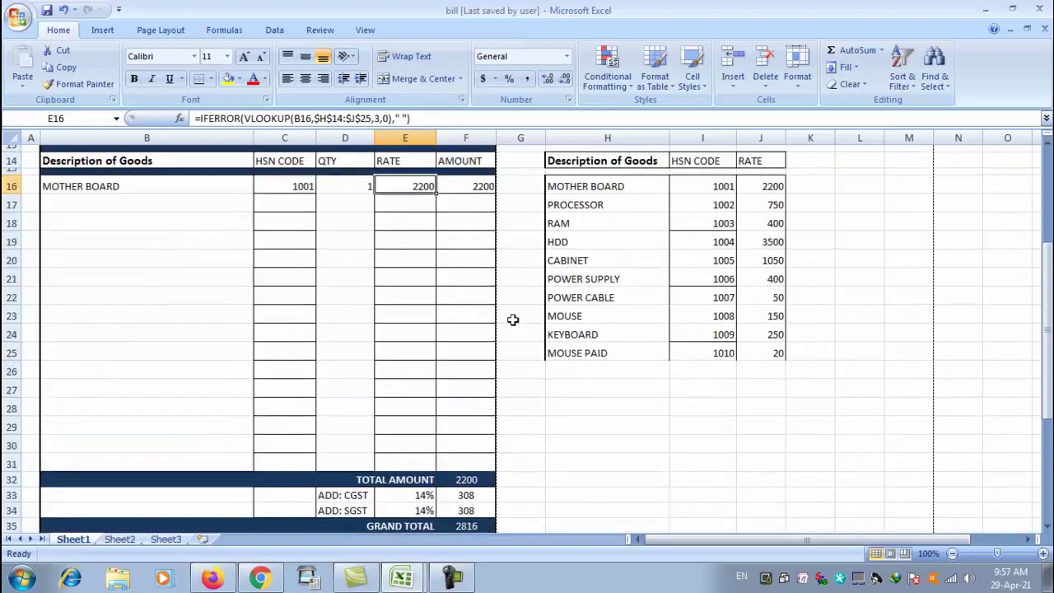
Add MOUSE PAID with quantity 1 as the second invoice item
left_click(177, 203)
type("MOU")
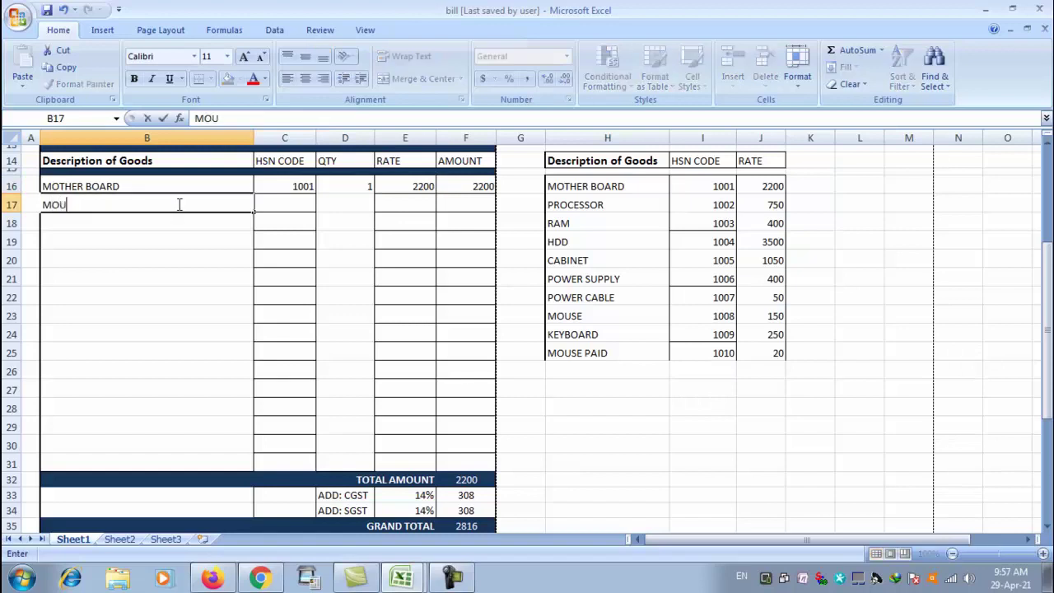
type("SE PAID")
key("Tab")
key("Tab")
type("1")
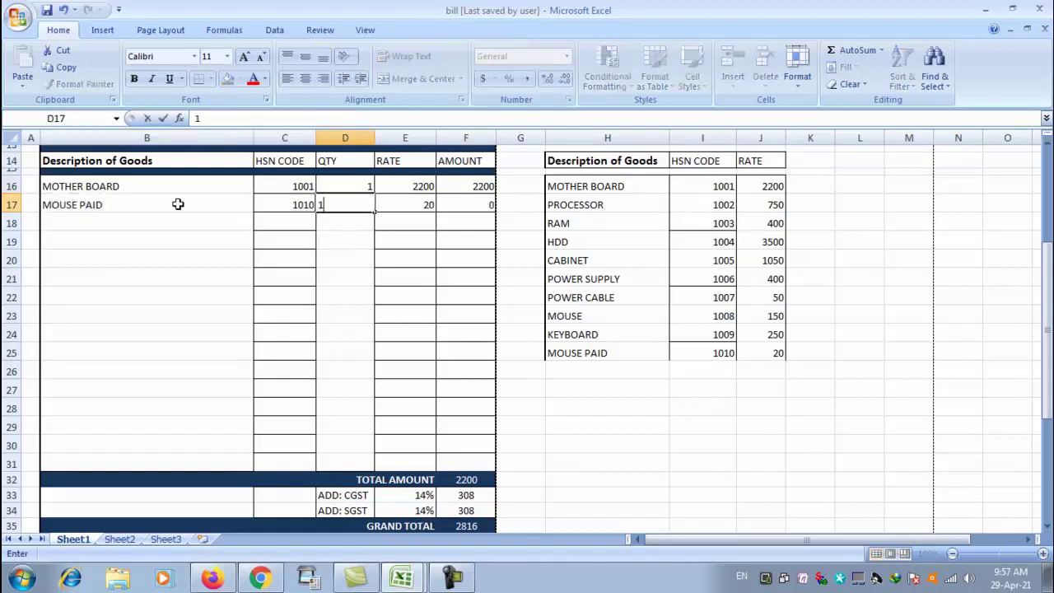
key("Tab")
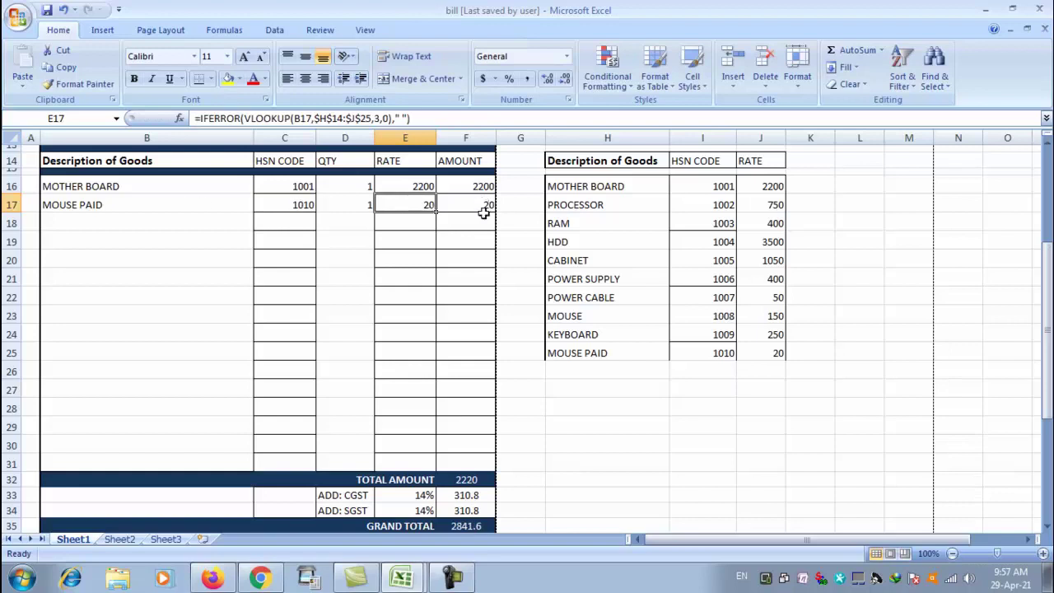
scroll(483, 209, "down", 3)
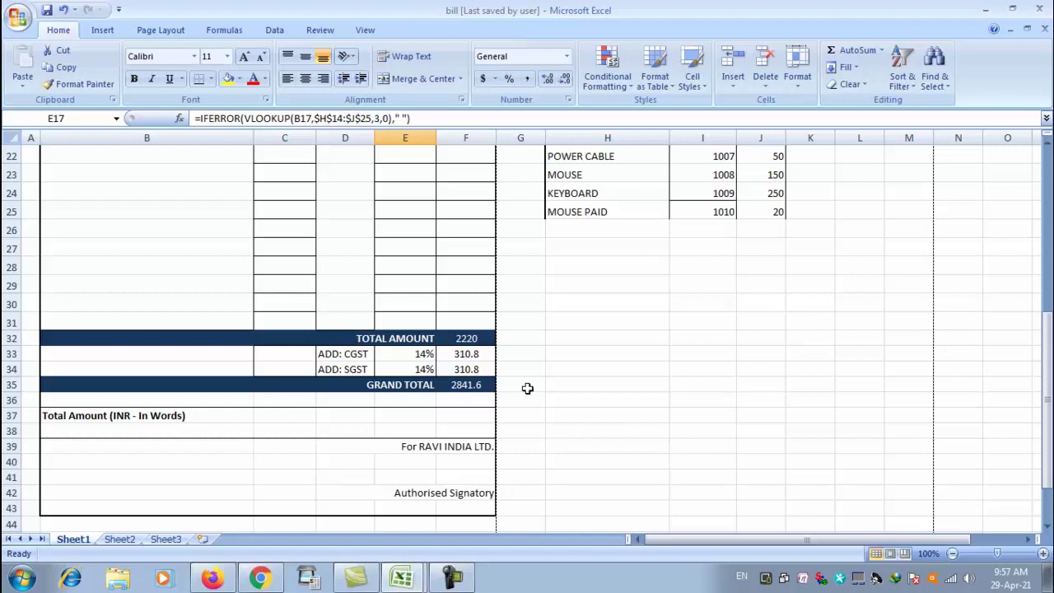
scroll(531, 350, "up", 6)
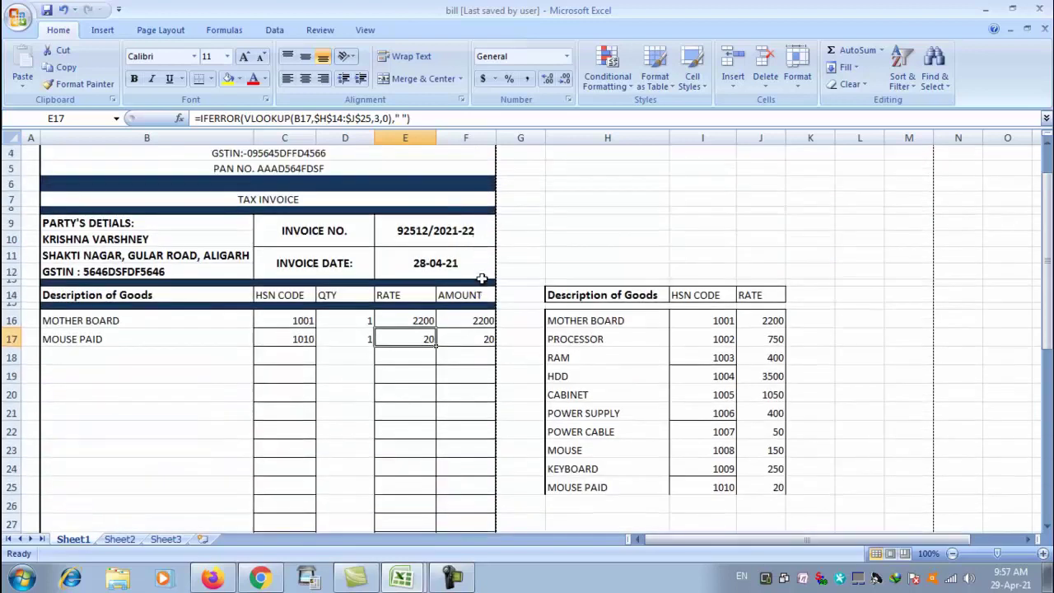
Add HDD with quantity 2 as the third item, making the grand total 11801.6
left_click(185, 360)
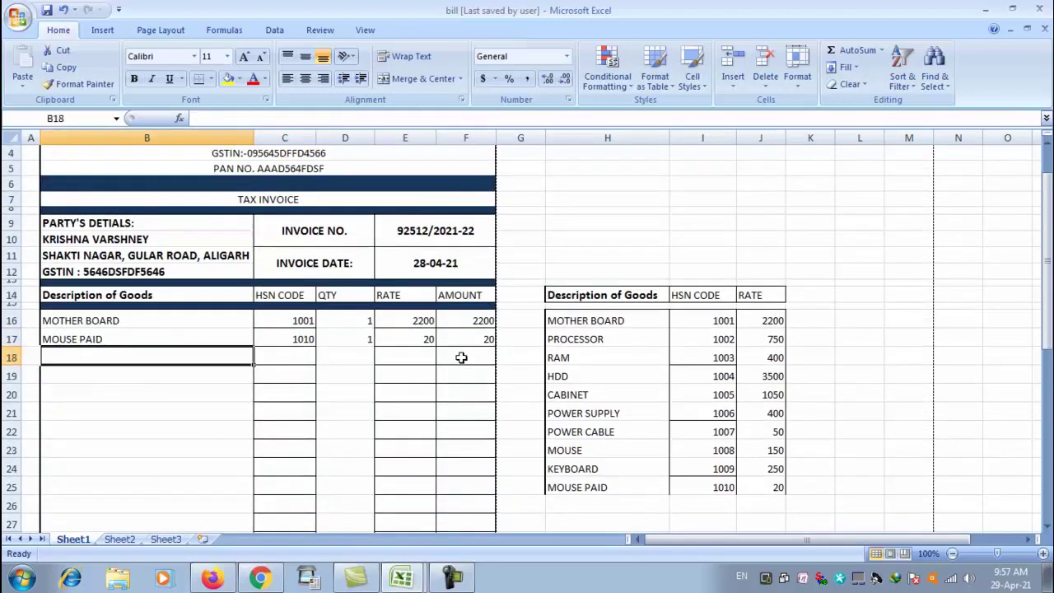
type("HDD")
key("Tab")
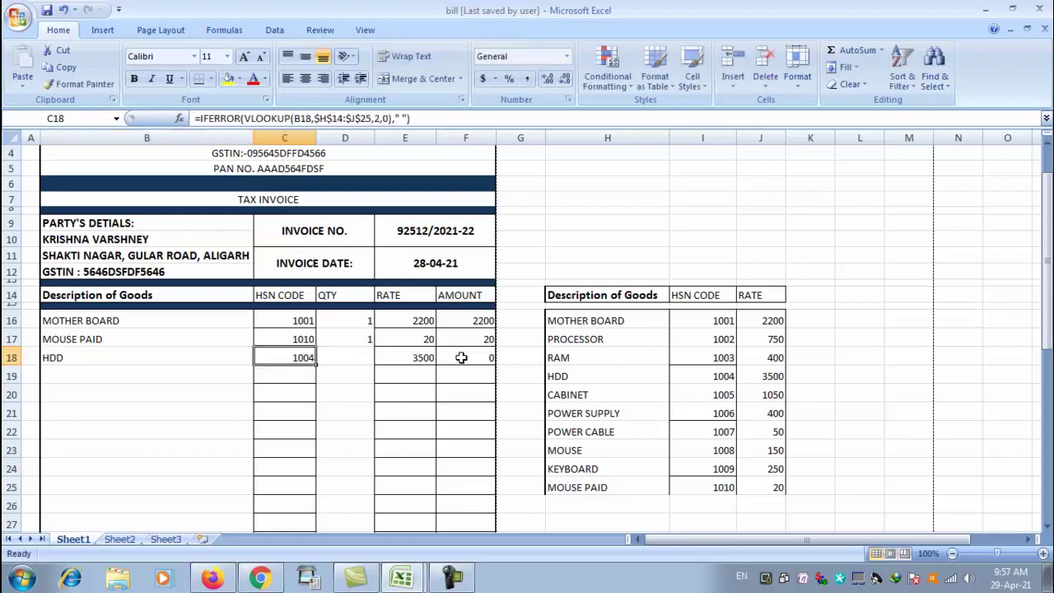
key("Tab")
type("2")
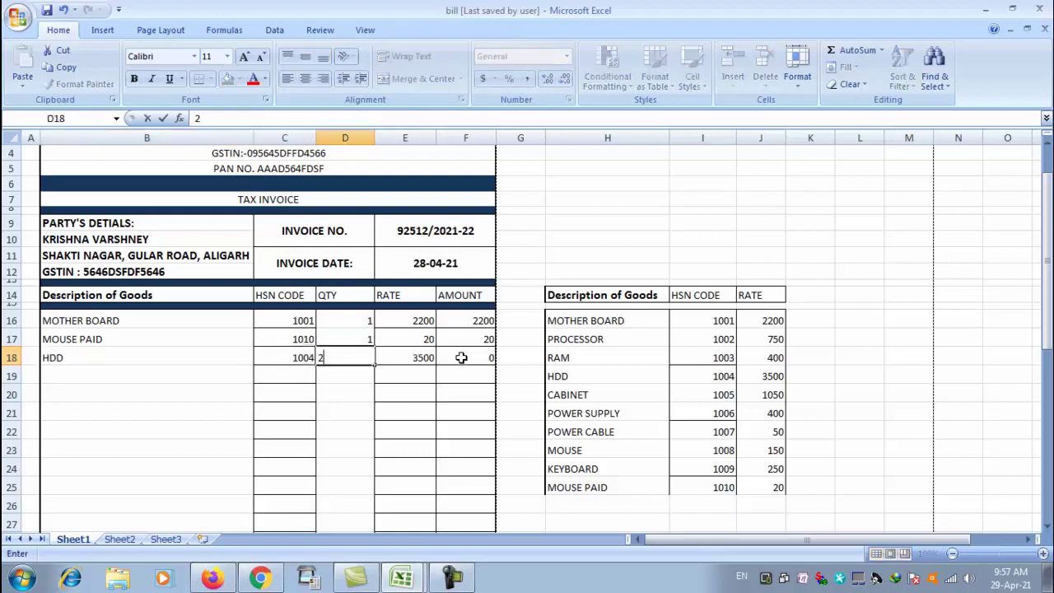
key("Tab")
key("Tab")
scroll(525, 333, "down", 1)
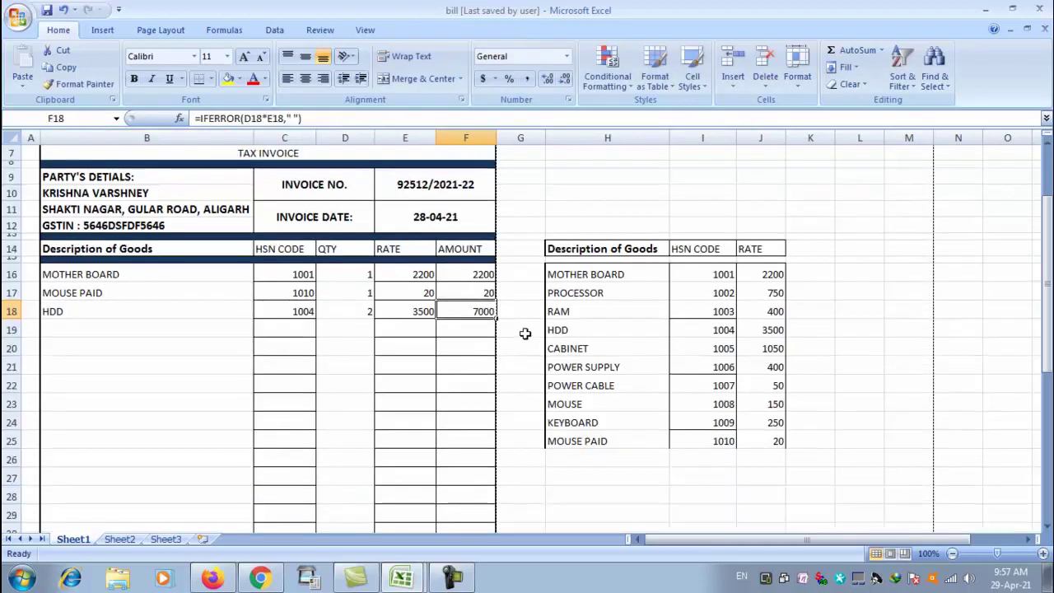
scroll(524, 334, "down", 2)
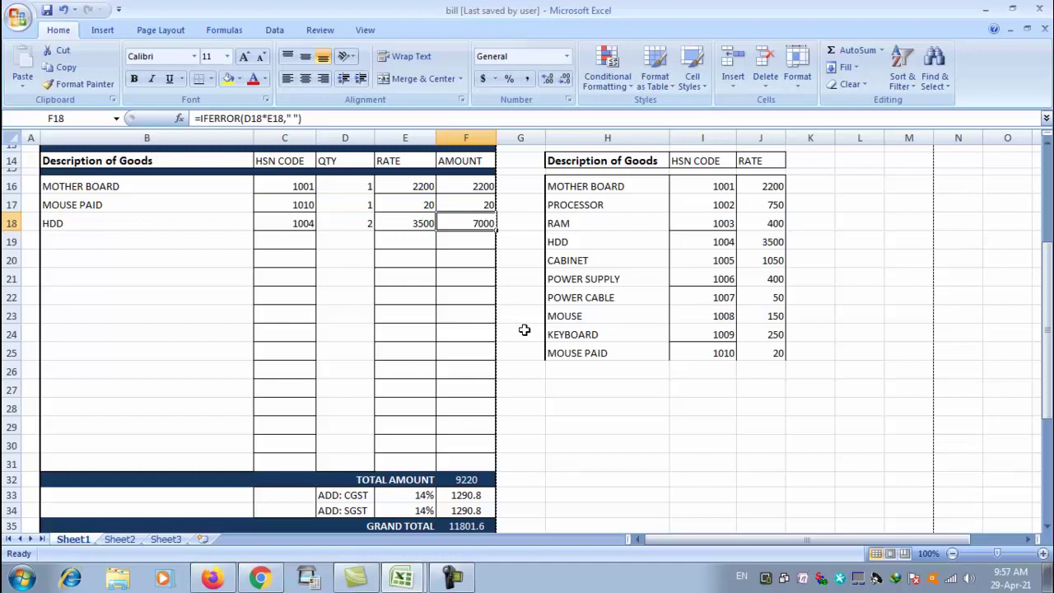
scroll(524, 332, "down", 3)
scroll(524, 332, "down", 2)
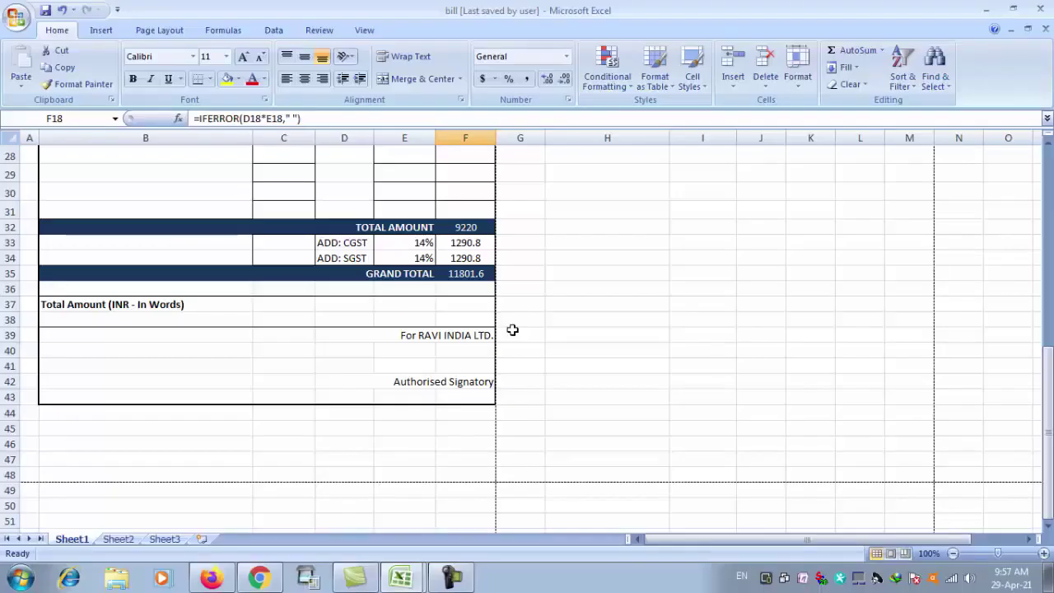
scroll(645, 339, "up", 3)
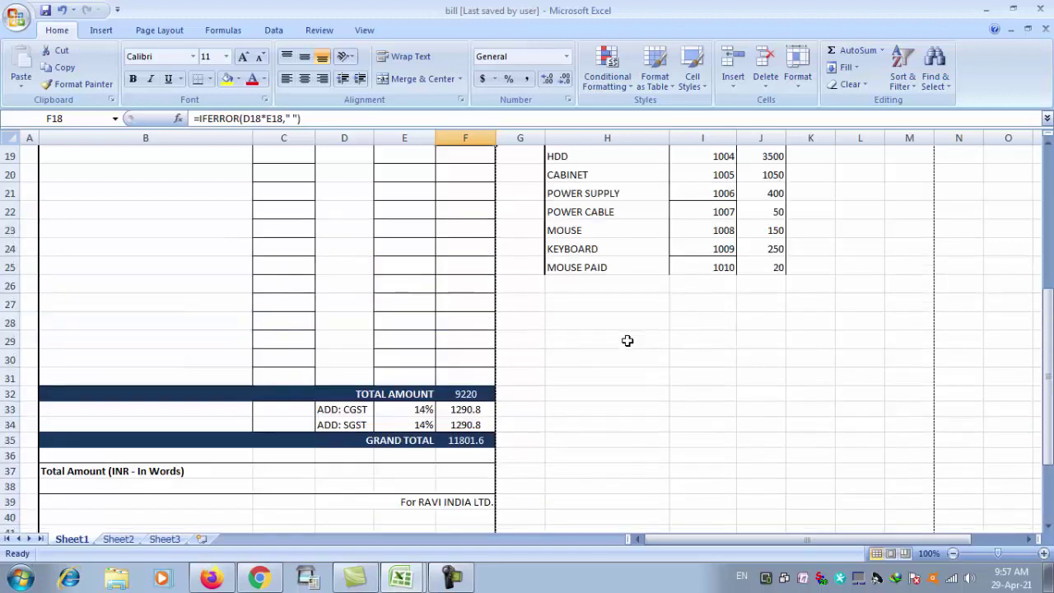
scroll(626, 341, "up", 3)
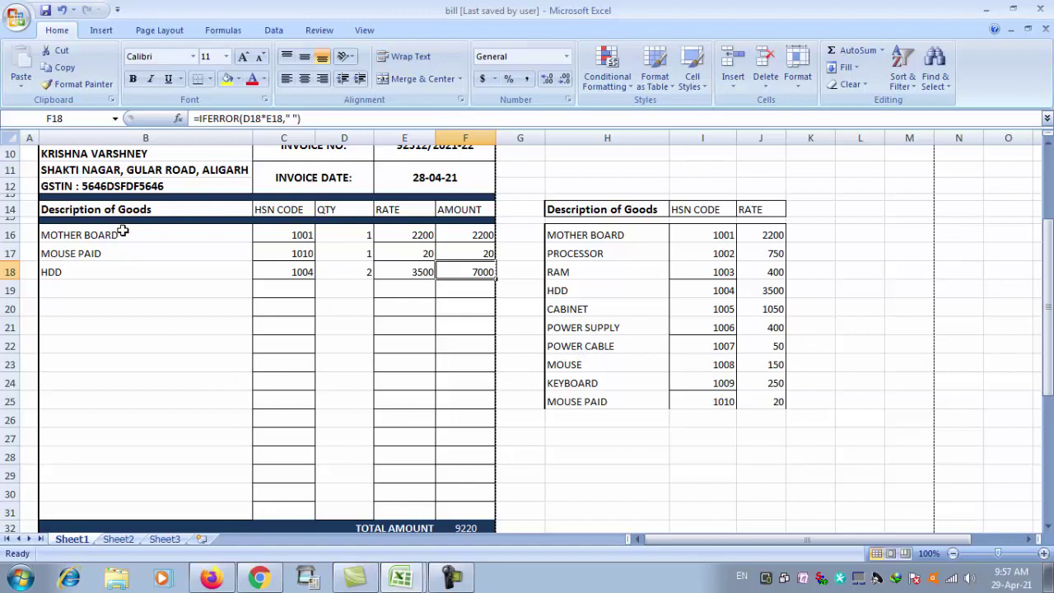
left_click_drag(156, 238, 148, 508)
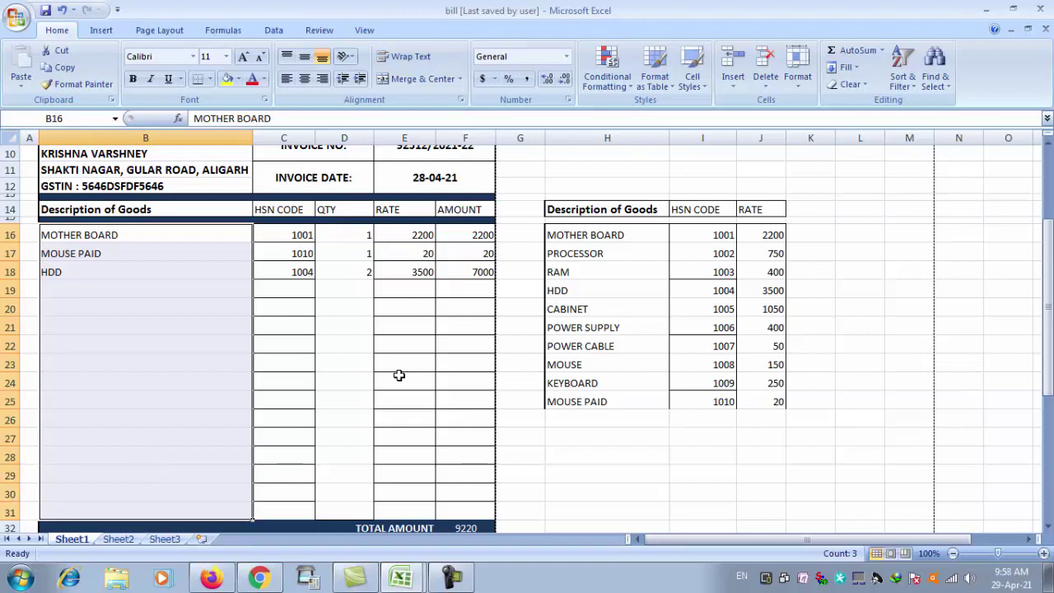
left_click(686, 470)
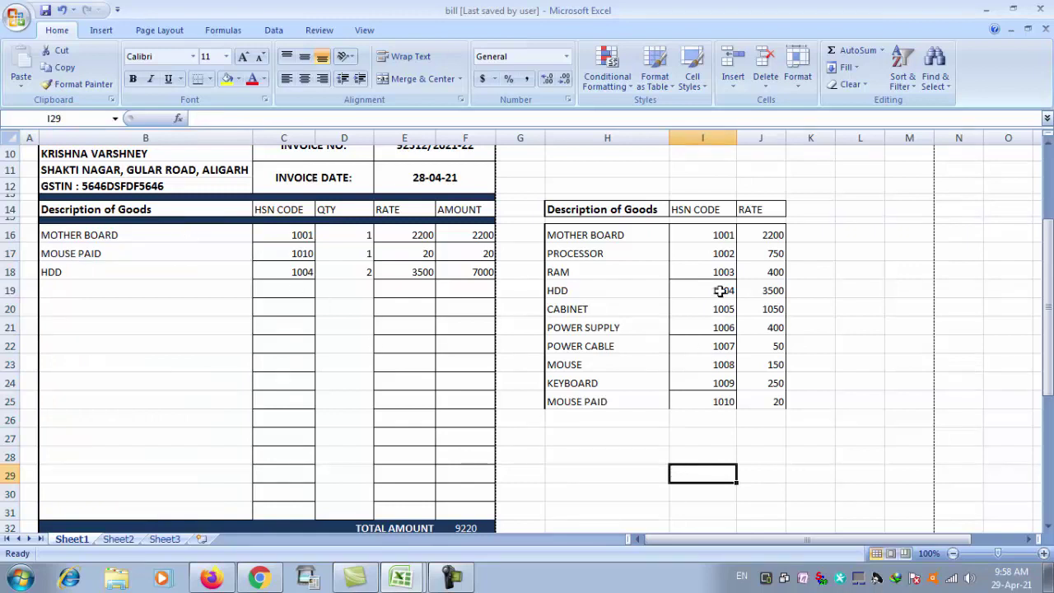
left_click_drag(129, 242, 129, 266)
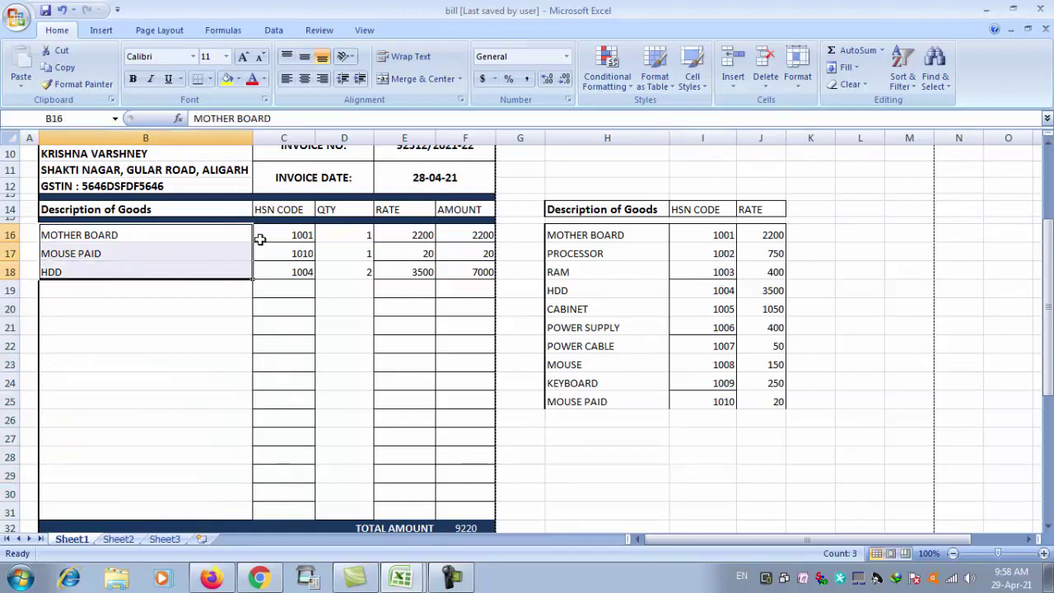
left_click_drag(259, 238, 277, 266)
left_click_drag(394, 230, 404, 268)
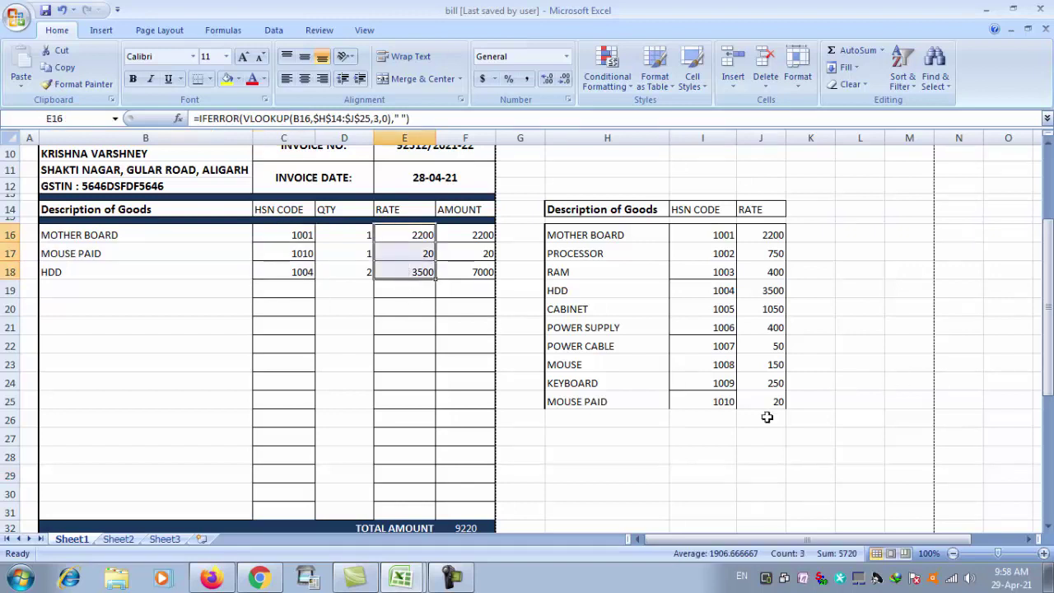
left_click_drag(146, 236, 134, 508)
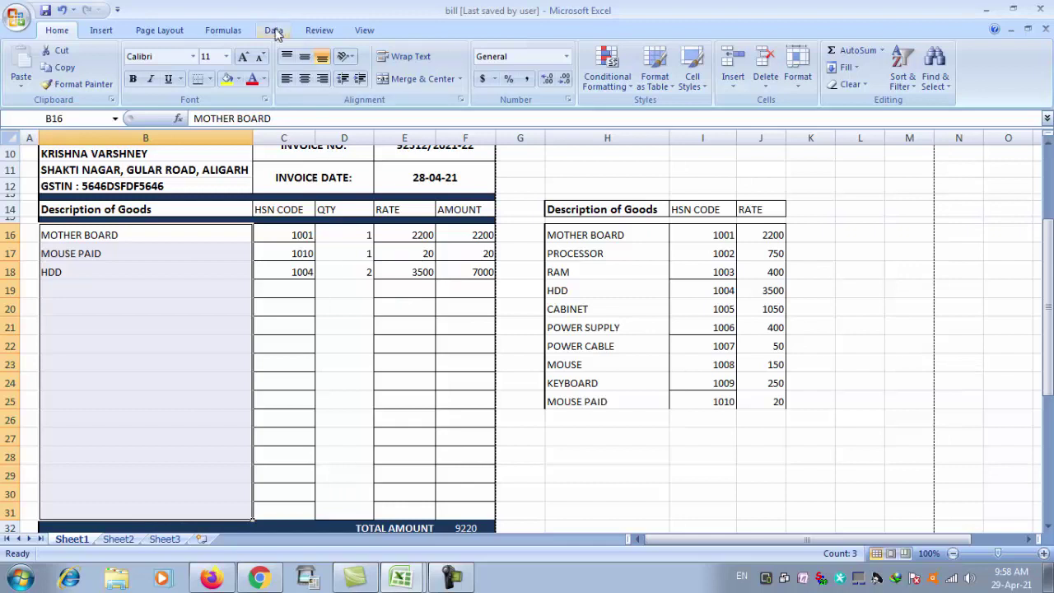
Delete the three descriptions in B16:B31 so TOTAL AMOUNT drops to 0, keeping quantities 1, 1, 2
left_click(181, 309)
left_click_drag(144, 237, 146, 499)
key("Delete")
left_click(670, 491)
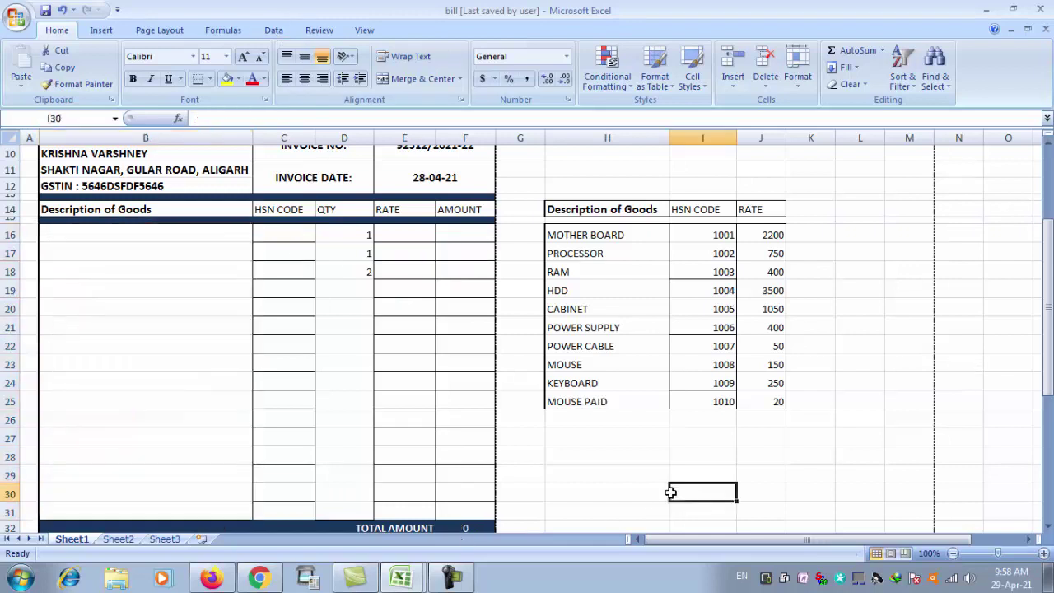
left_click_drag(163, 233, 152, 505)
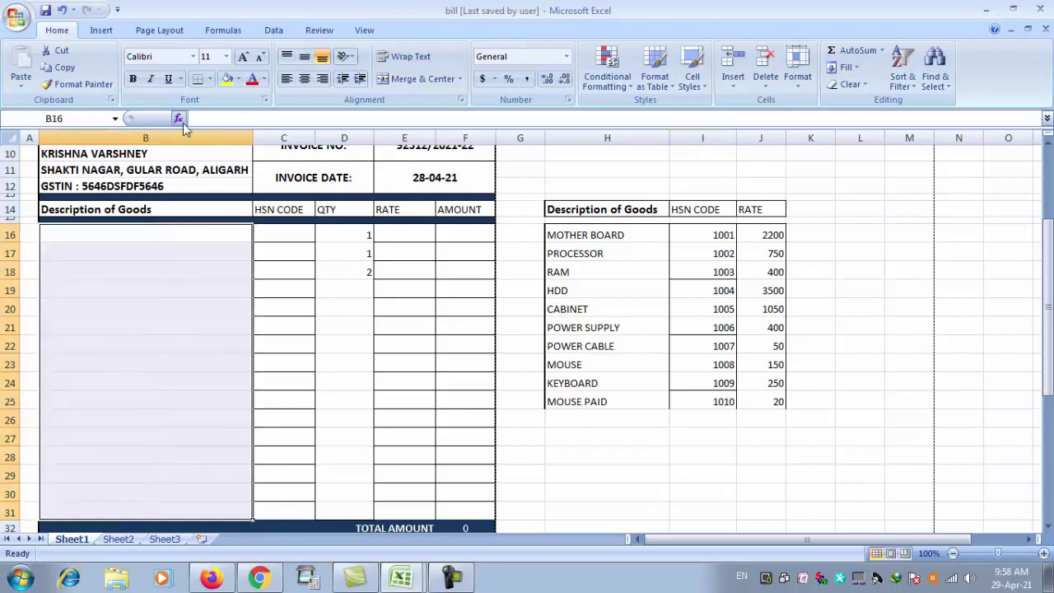
Give the description cells a List data validation with source =$H$16:$H$25
left_click(273, 30)
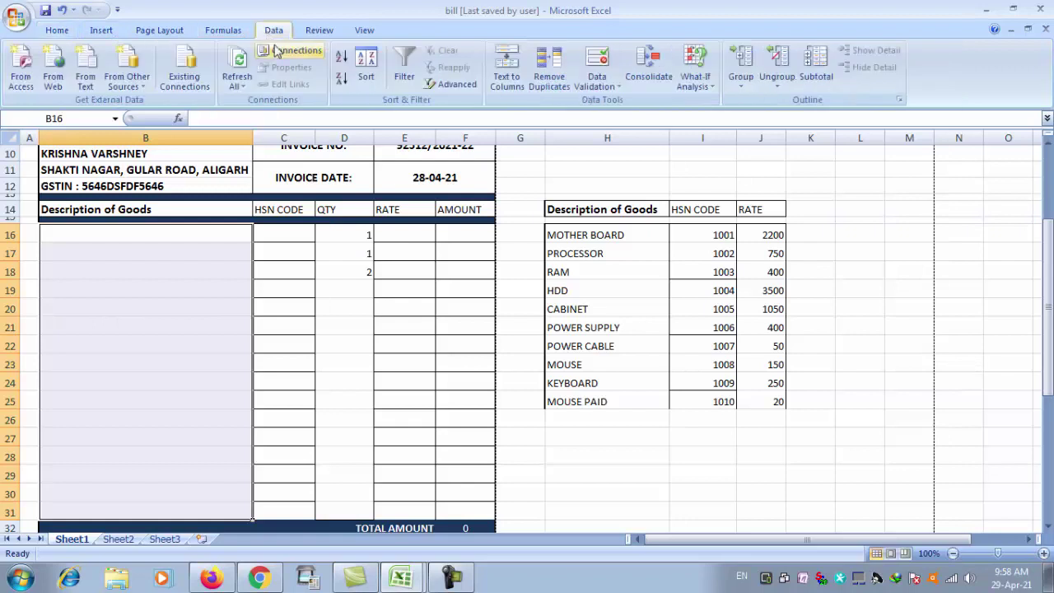
left_click(600, 74)
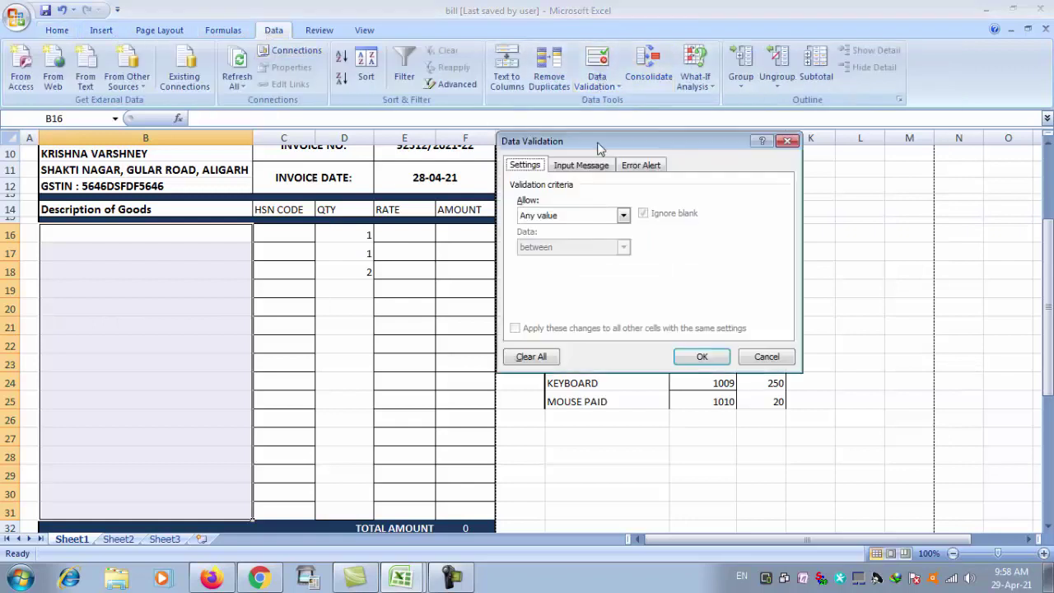
left_click(623, 219)
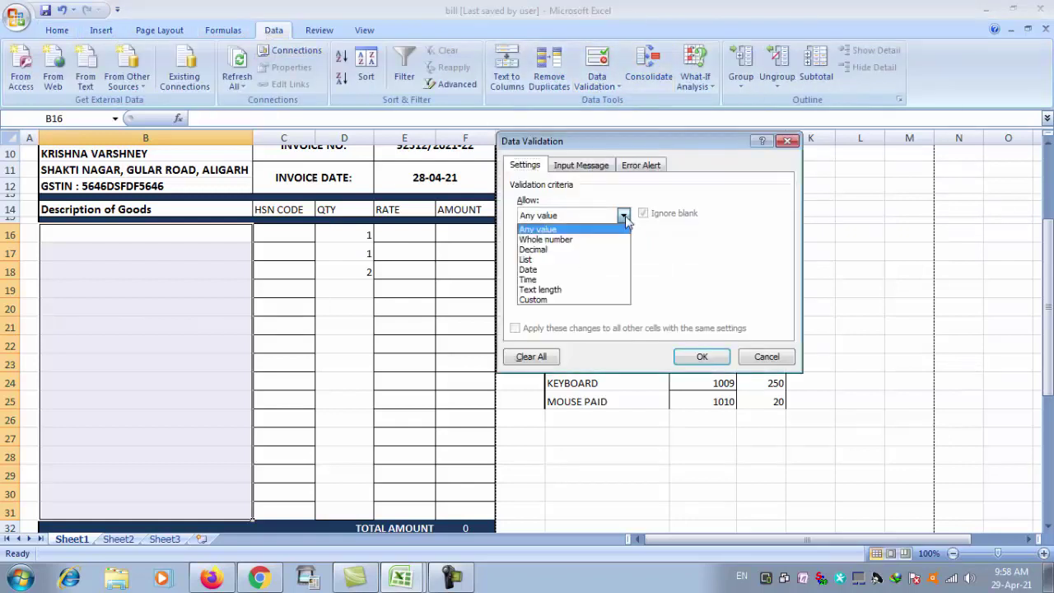
left_click(578, 261)
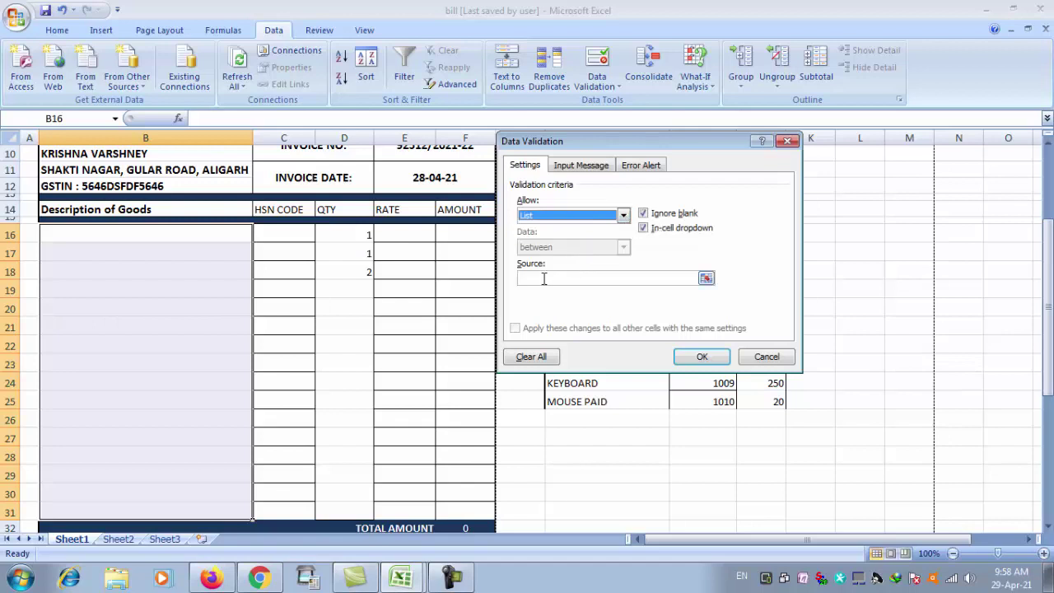
left_click_drag(540, 142, 856, 169)
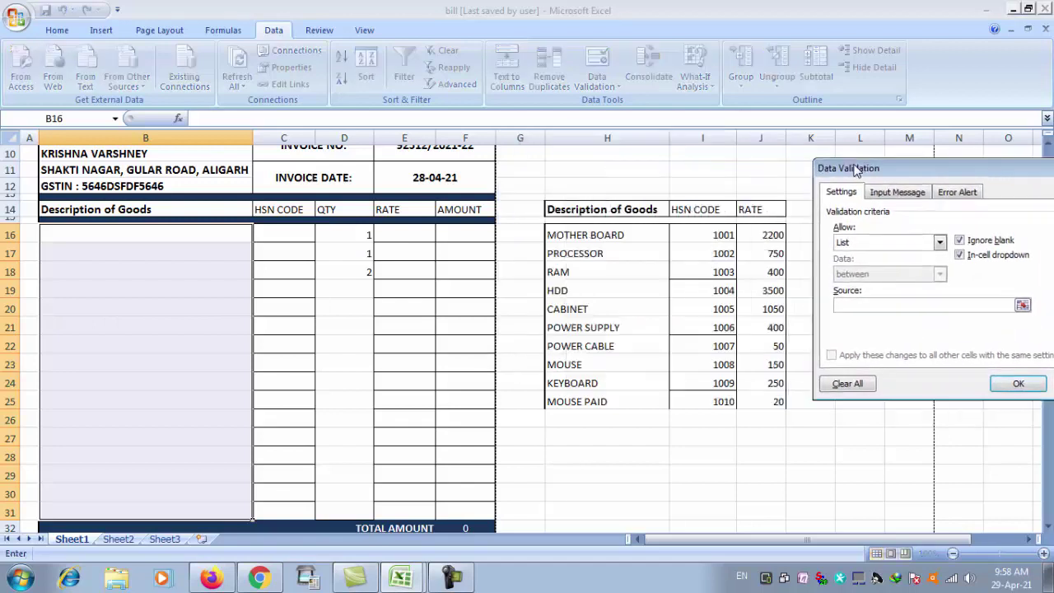
left_click_drag(564, 234, 570, 396)
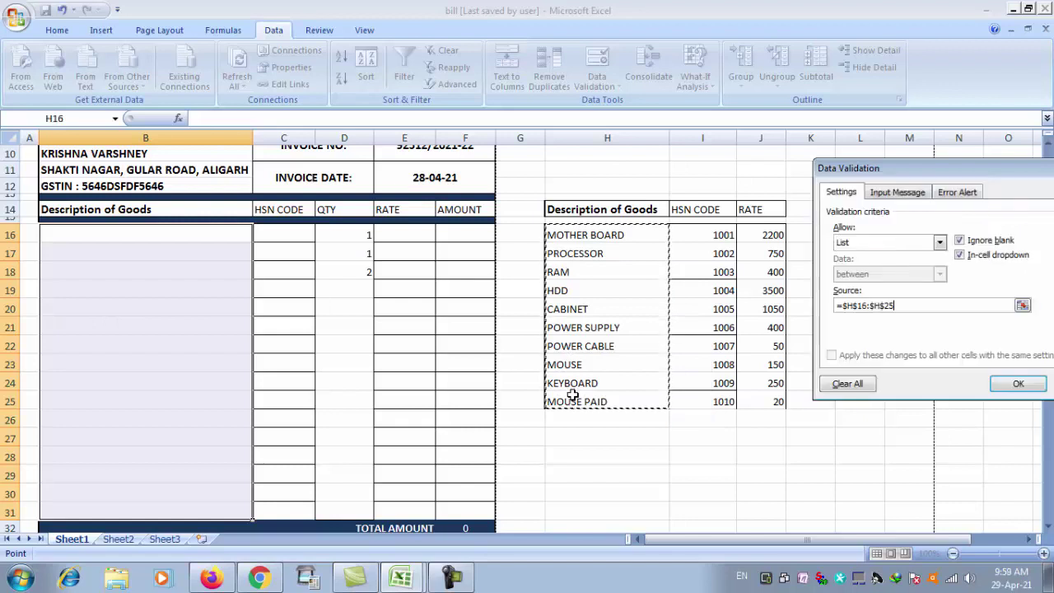
left_click(1018, 386)
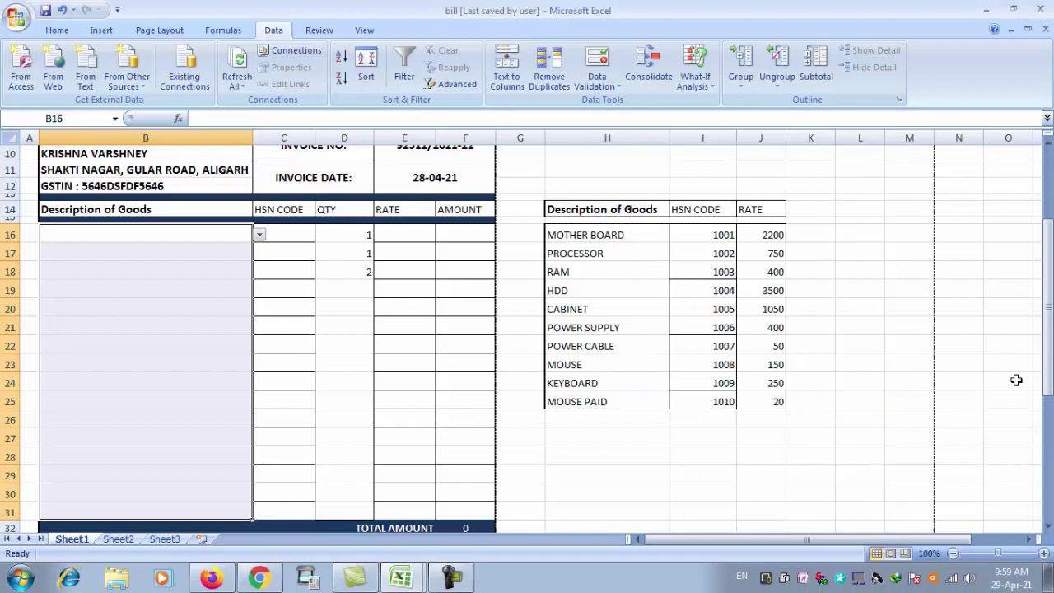
Pick POWER SUPPLY for B16 and KEYBOARD for B17 from the item drop-downs
left_click(599, 456)
left_click(86, 233)
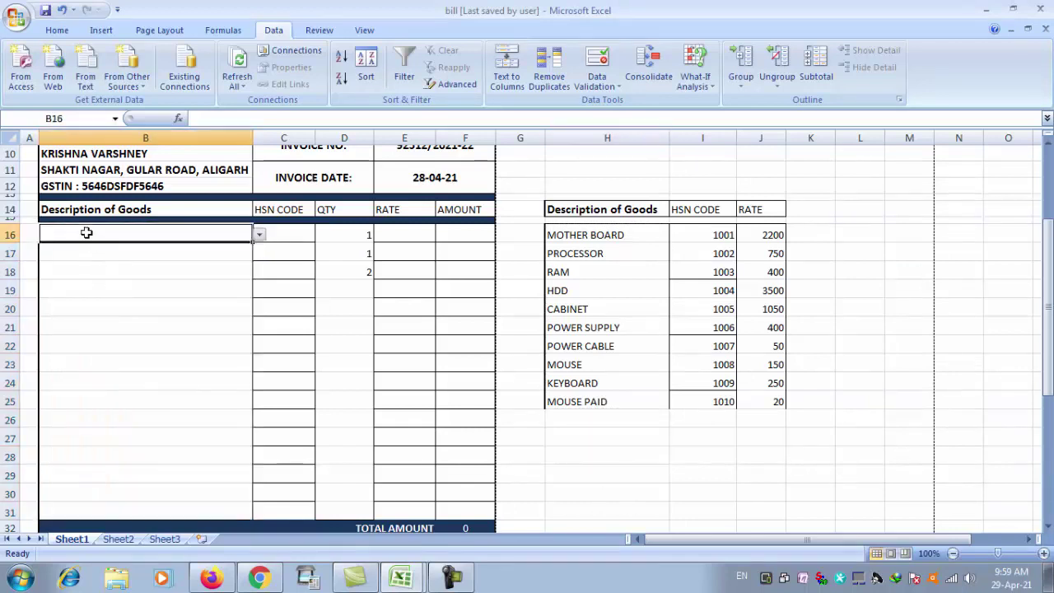
left_click(259, 236)
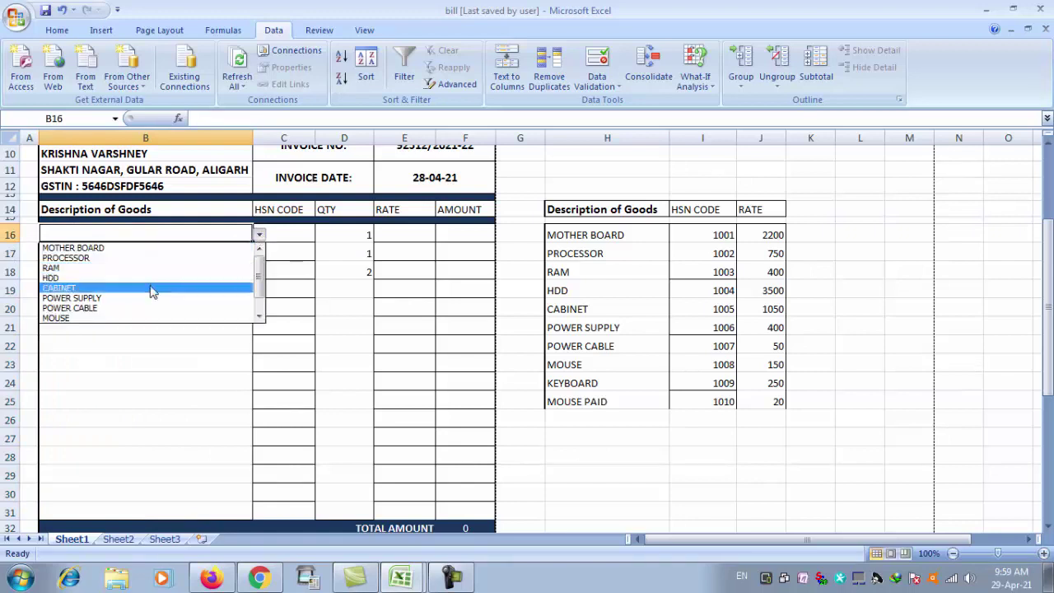
left_click(144, 298)
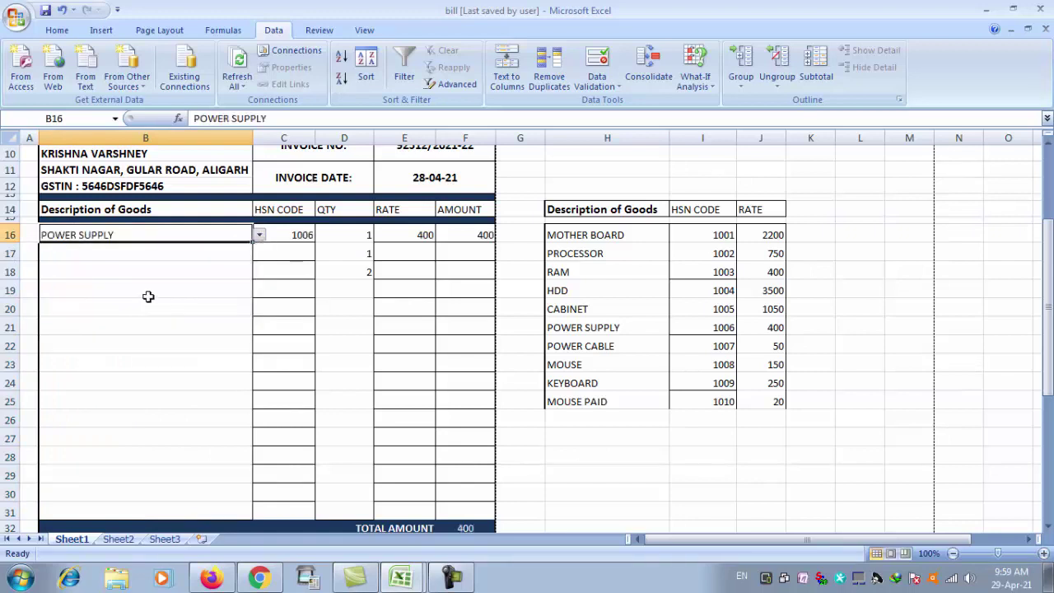
left_click(169, 259)
left_click(257, 255)
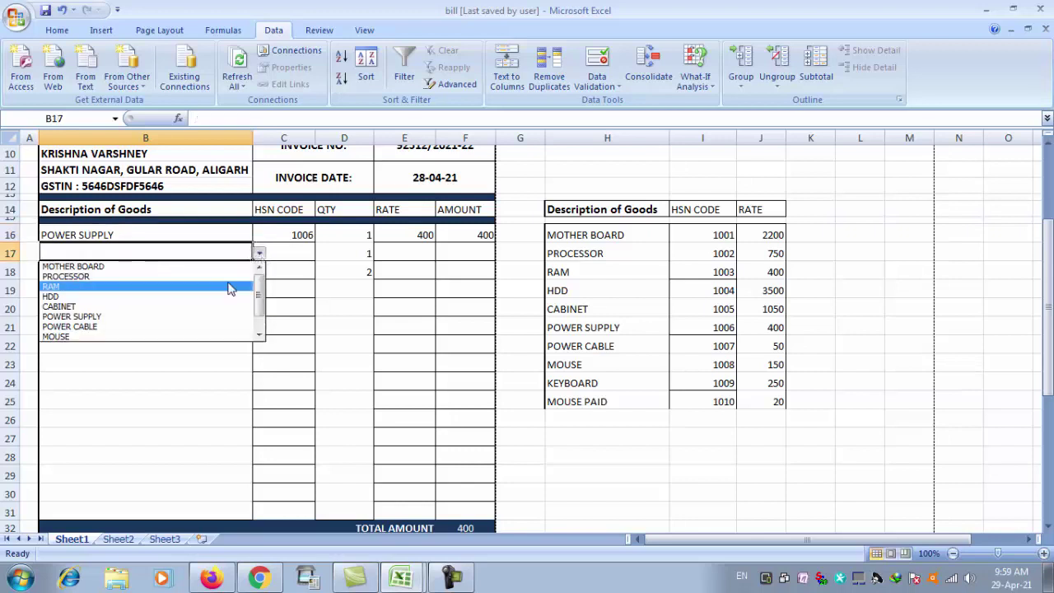
left_click_drag(260, 295, 260, 324)
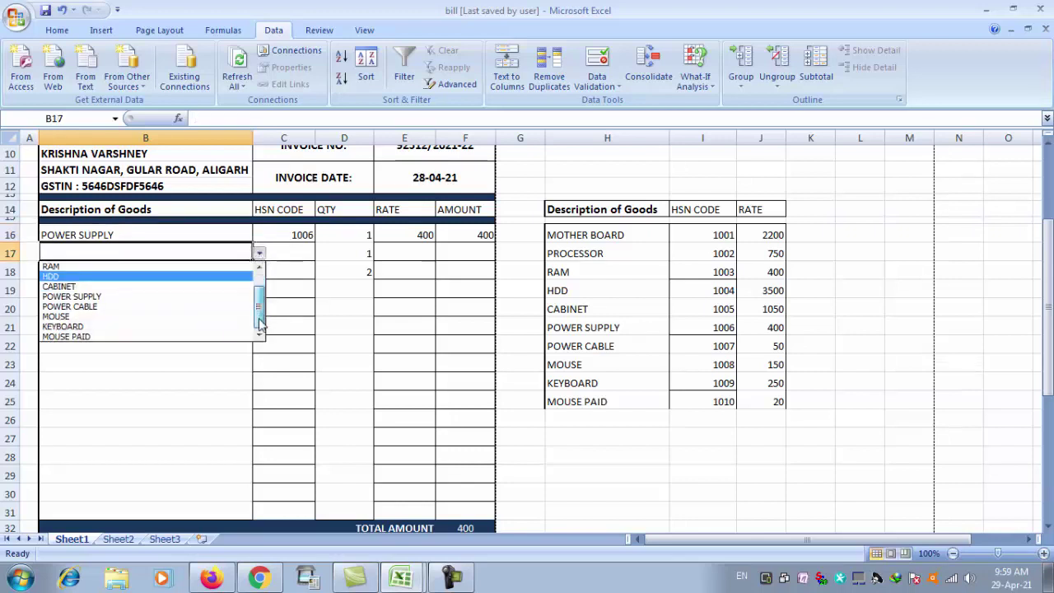
left_click(160, 325)
Choose the third line's item, trying KEYBOARD and then switching to POWER SUPPLY
left_click(211, 272)
left_click(259, 272)
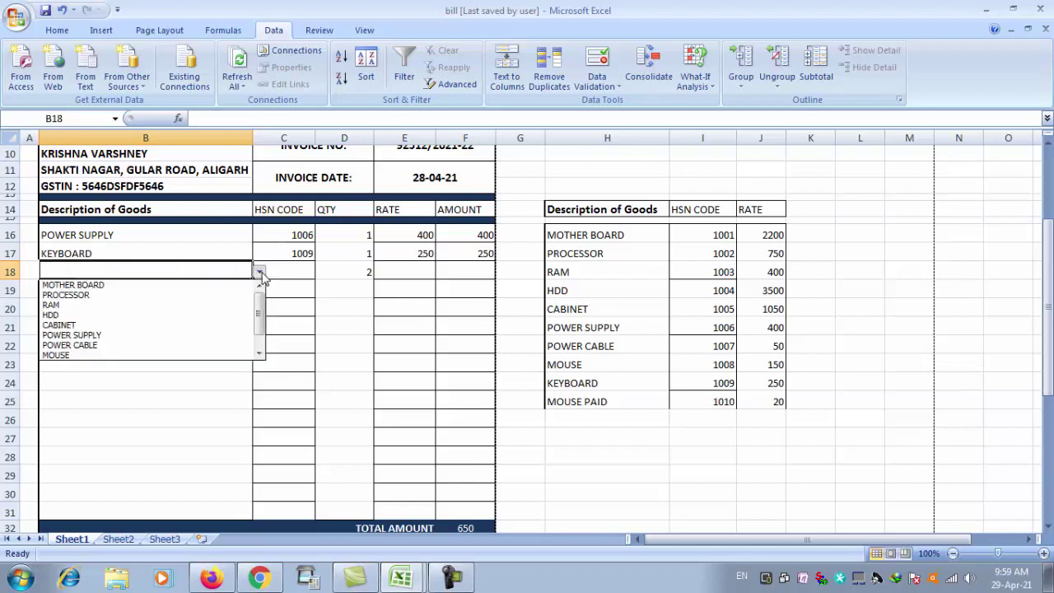
left_click_drag(260, 306, 259, 330)
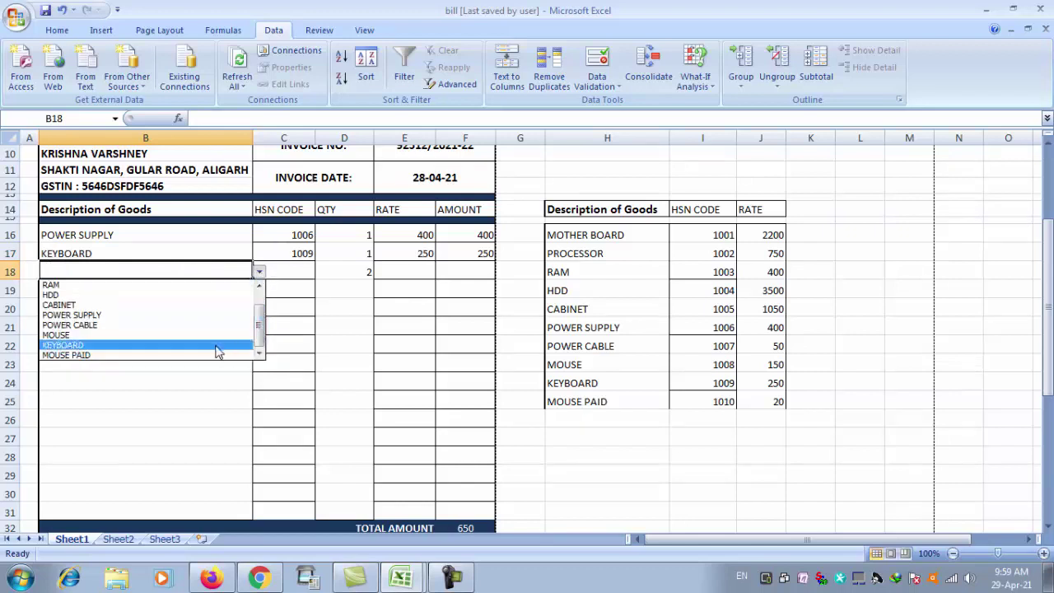
left_click(169, 346)
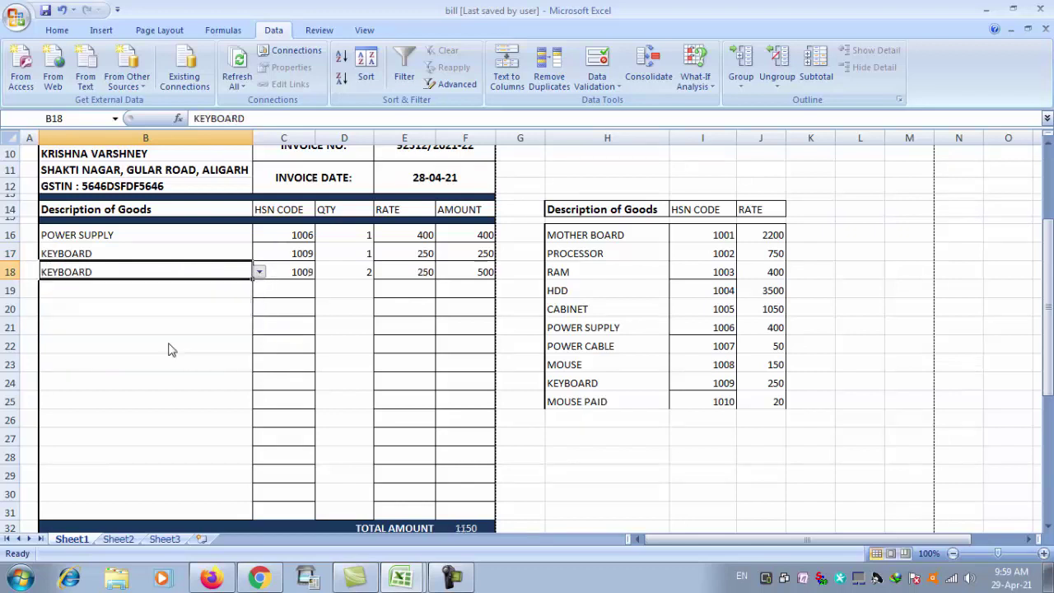
left_click(258, 271)
left_click(215, 314)
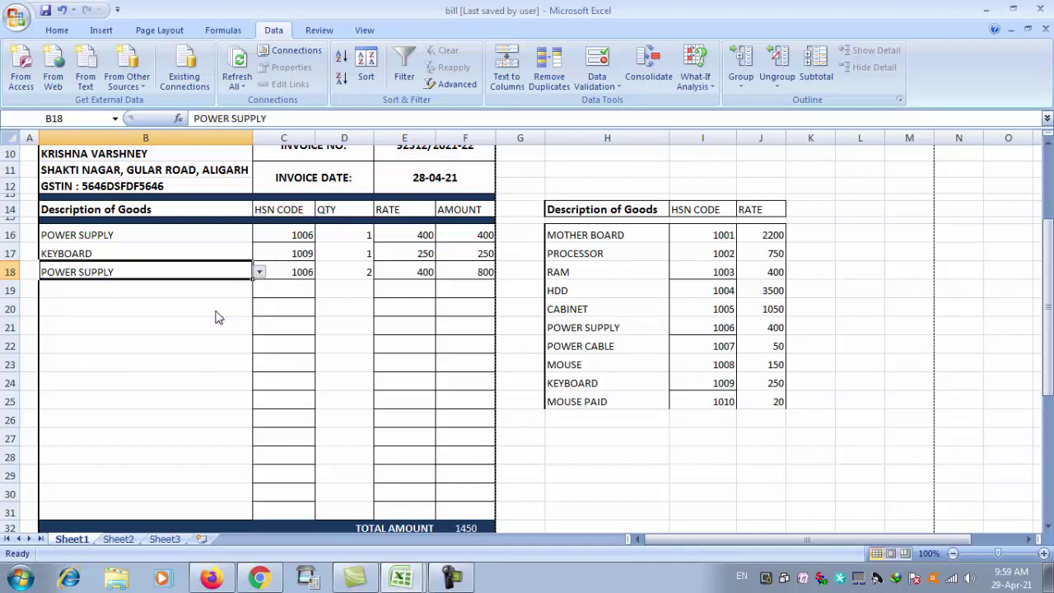
Check the row 20 item list, then set the third line B18 to CABINET
left_click(165, 290)
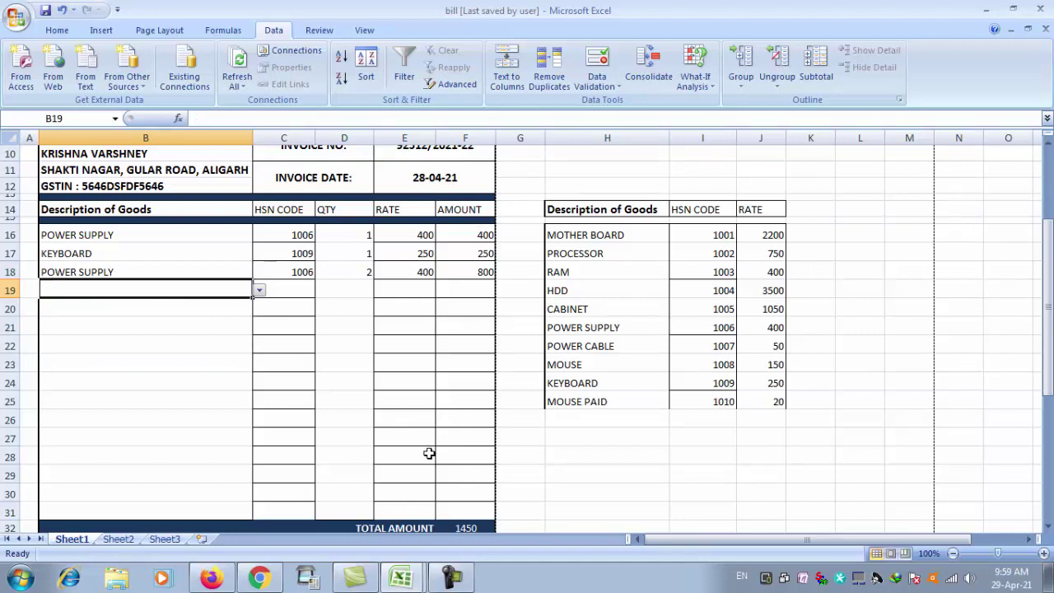
left_click(187, 313)
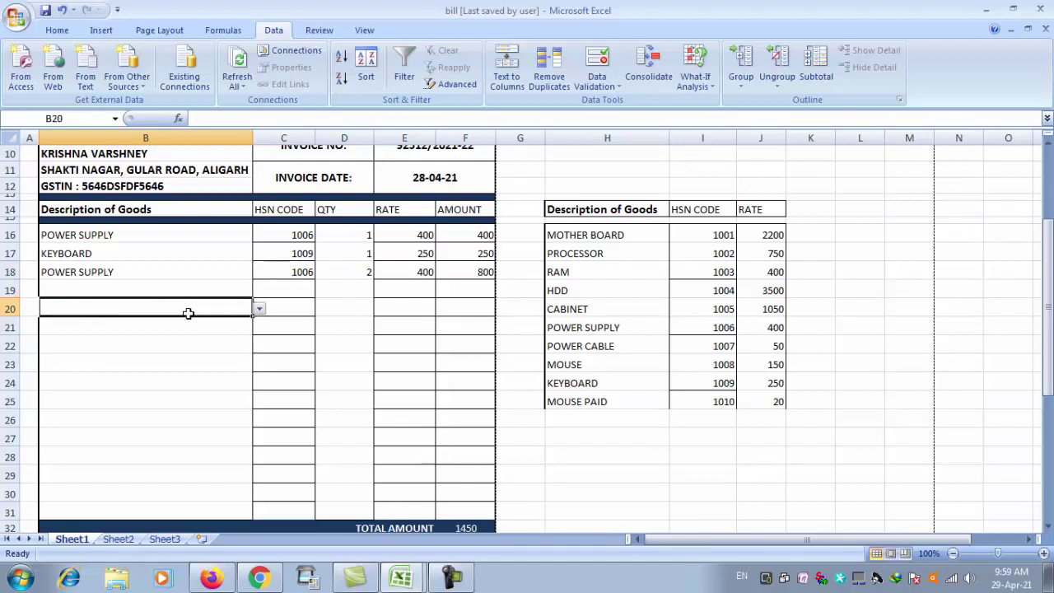
left_click(260, 307)
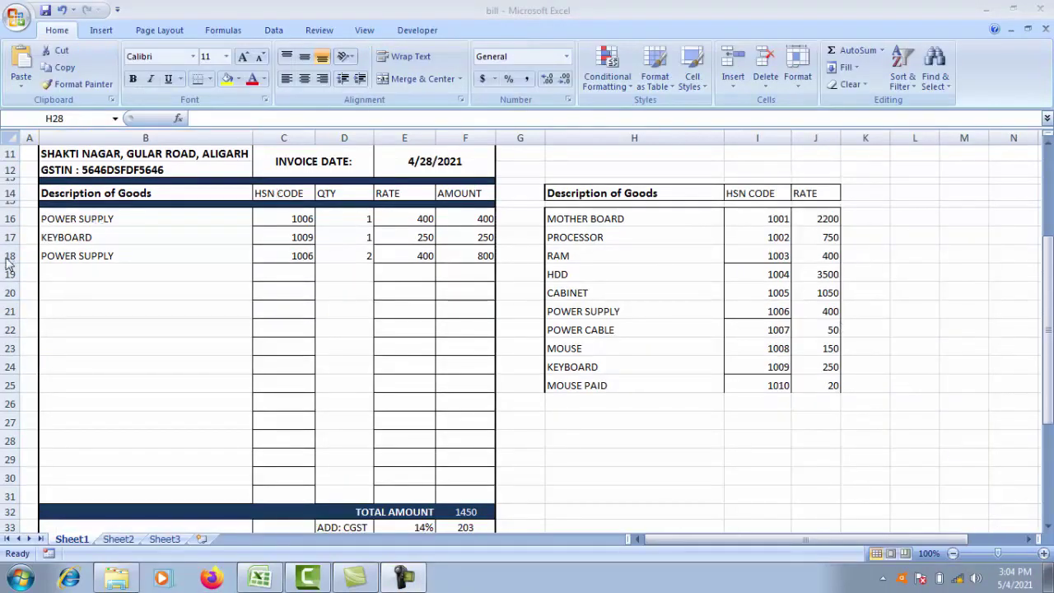
left_click(237, 252)
left_click(260, 256)
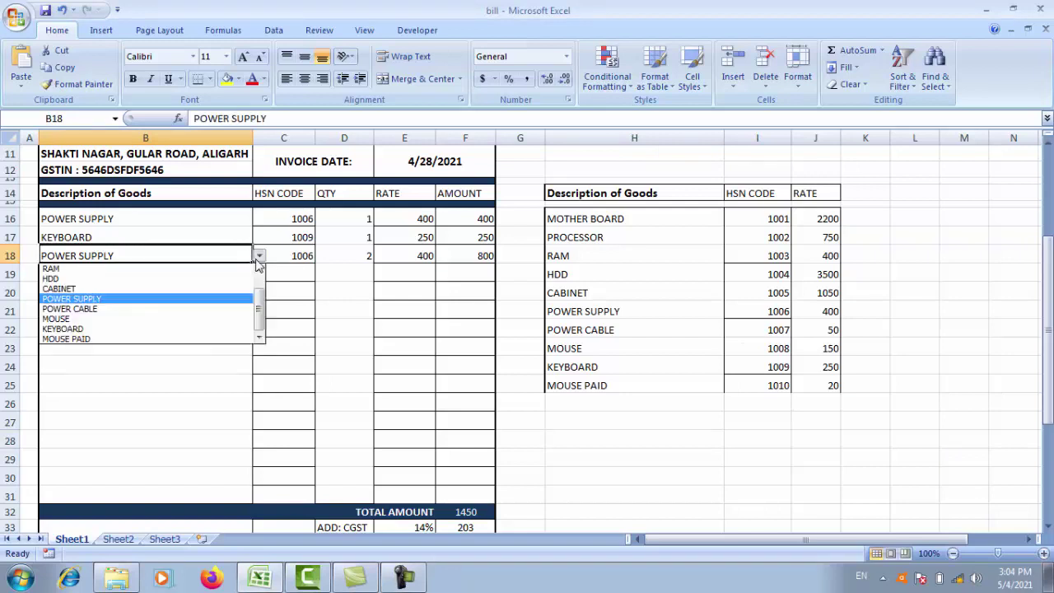
left_click(227, 289)
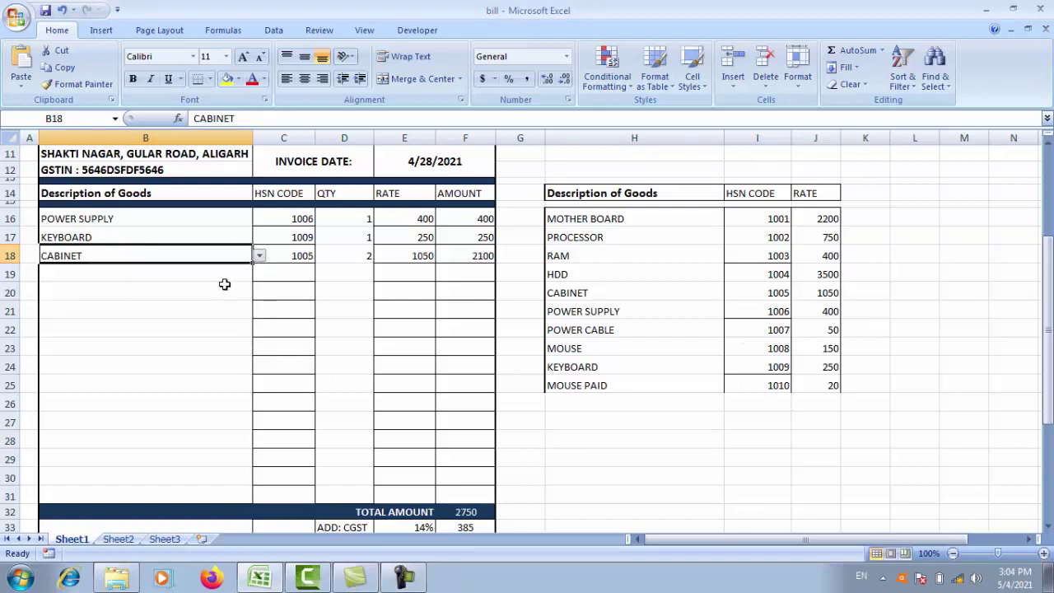
left_click(517, 322)
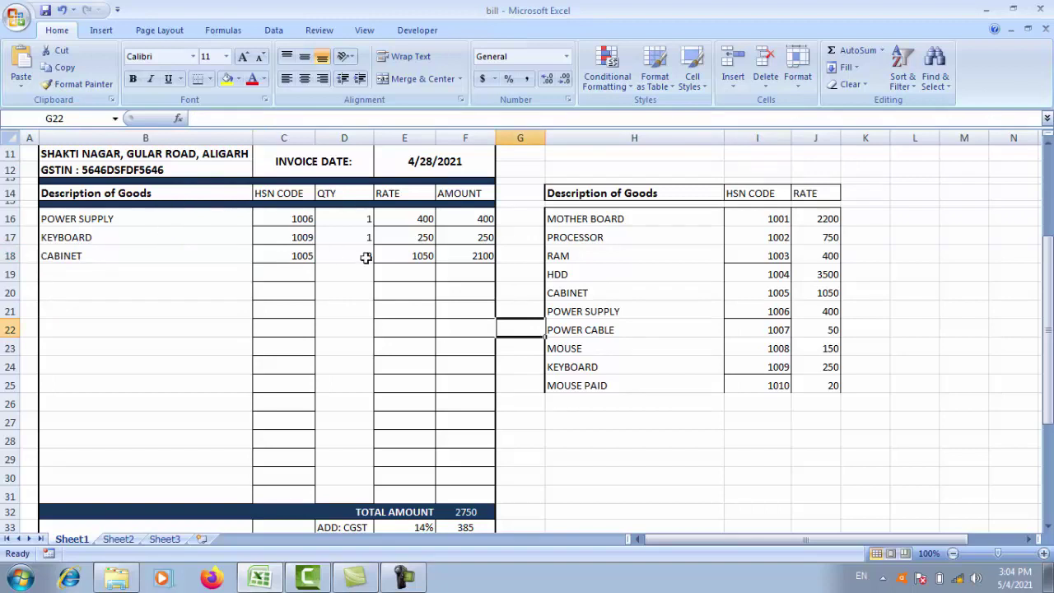
Review the TOTAL AMOUNT and GRAND TOTAL formulas and the amount-in-words cell B38
left_click(1046, 529)
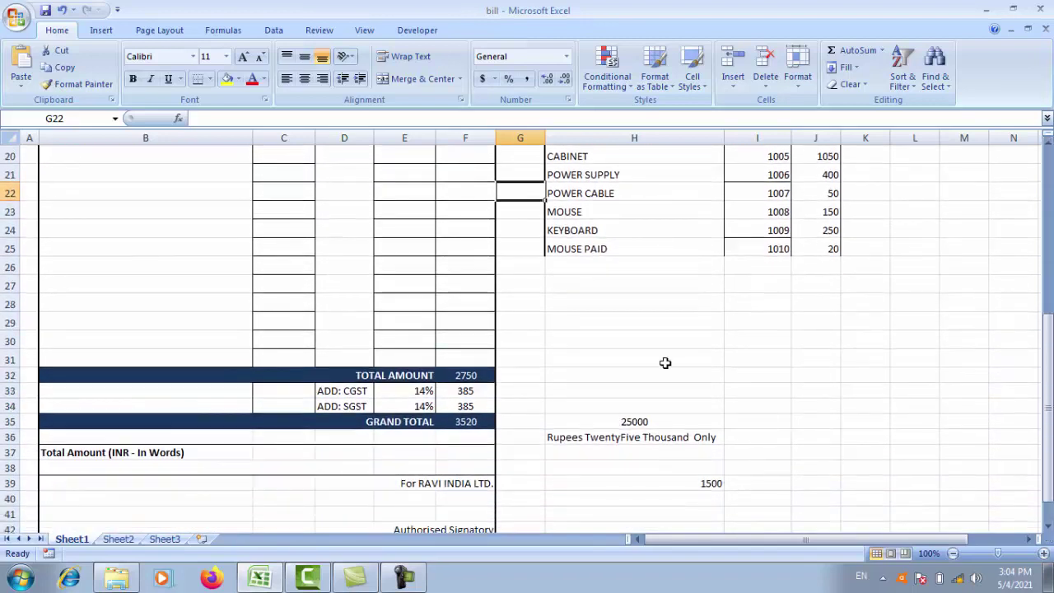
left_click(463, 374)
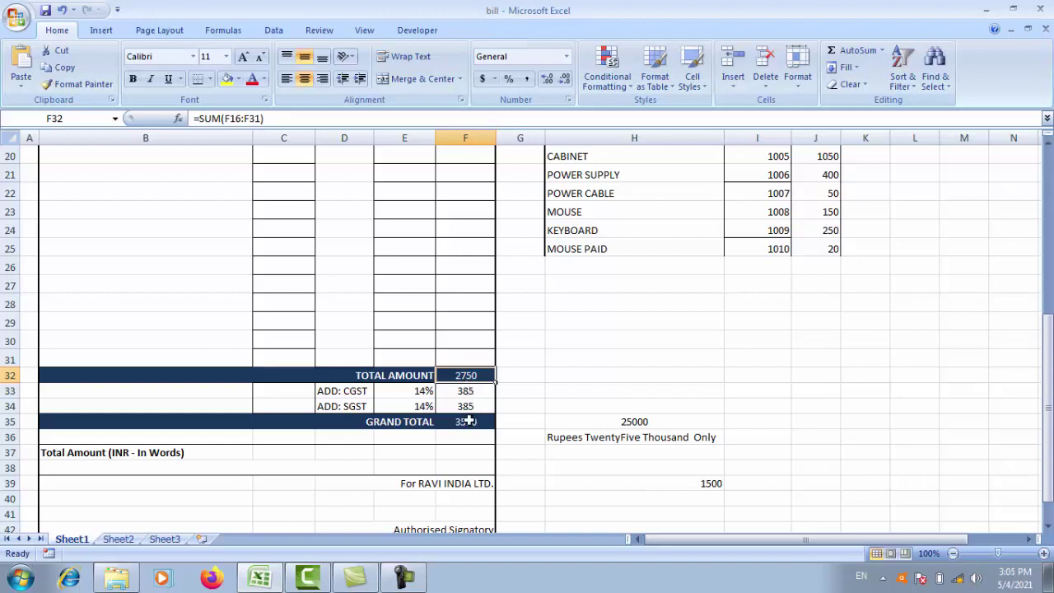
left_click(467, 421)
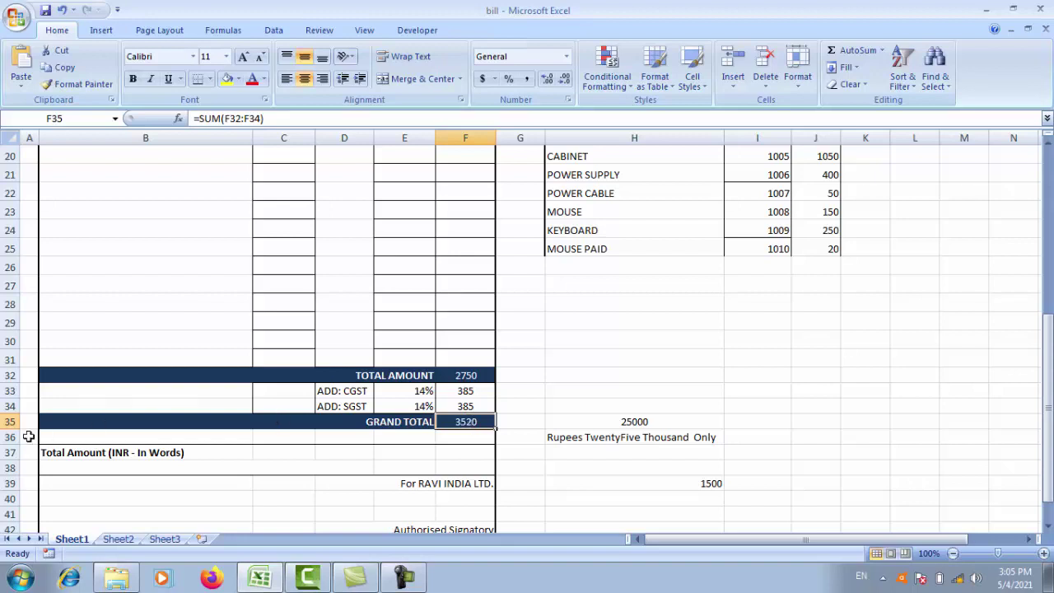
left_click(68, 466)
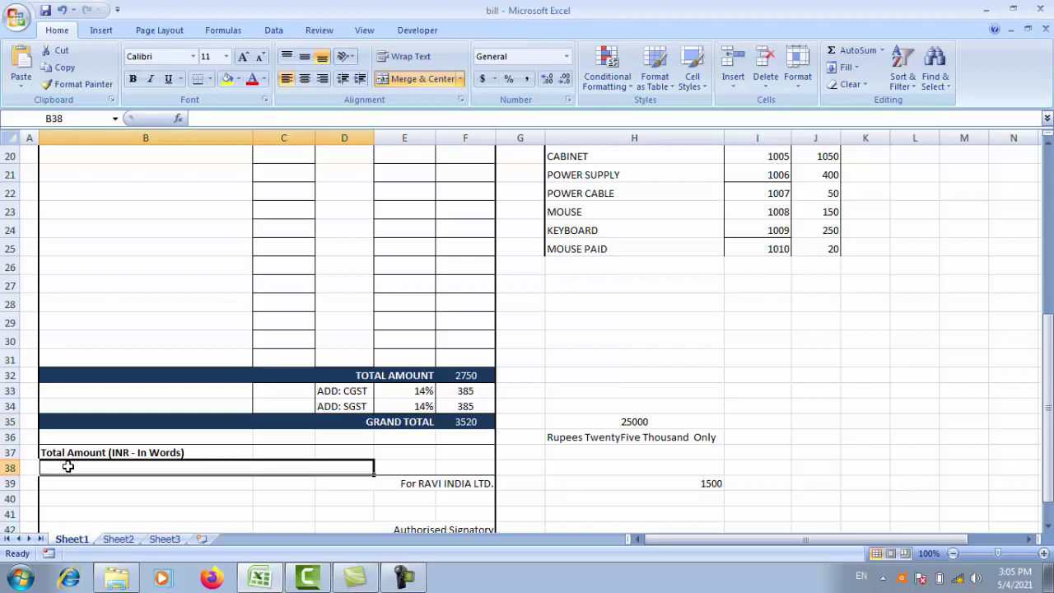
left_click(465, 422)
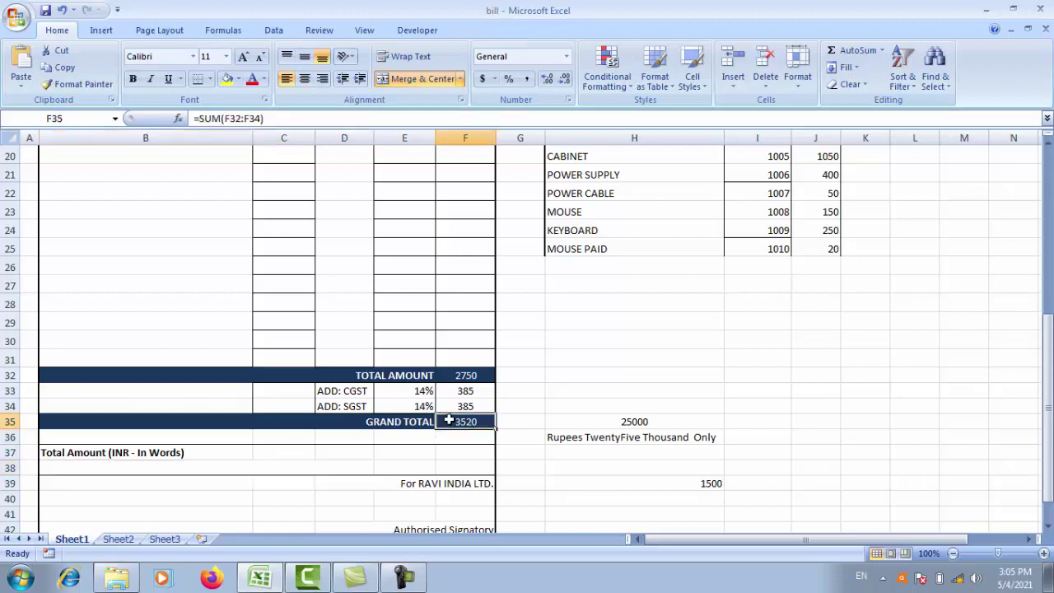
left_click(91, 467)
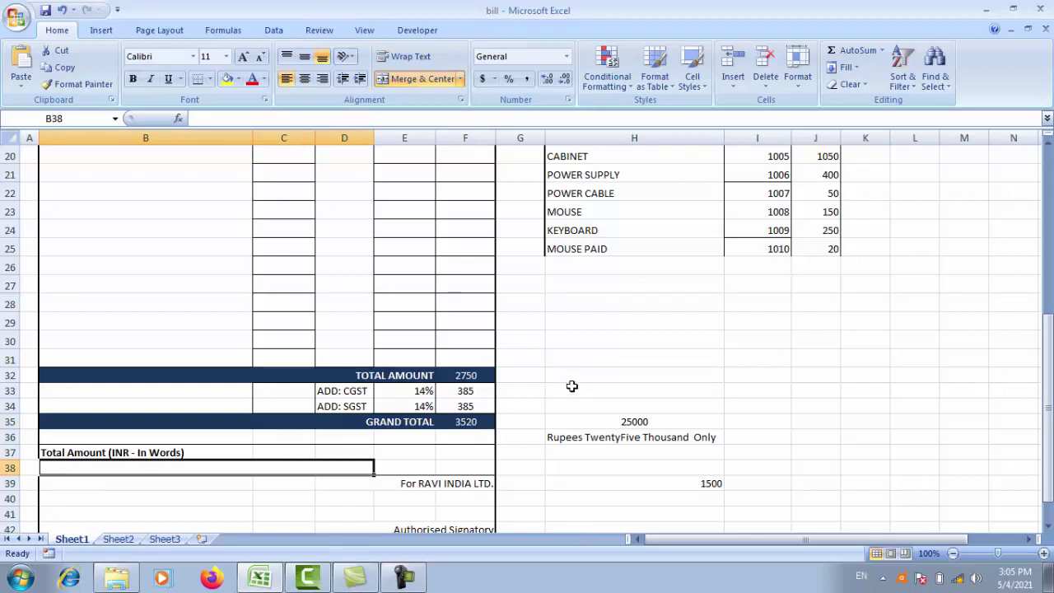
Delete the trial numbers and words text in H33:H42
left_click_drag(572, 386, 651, 529)
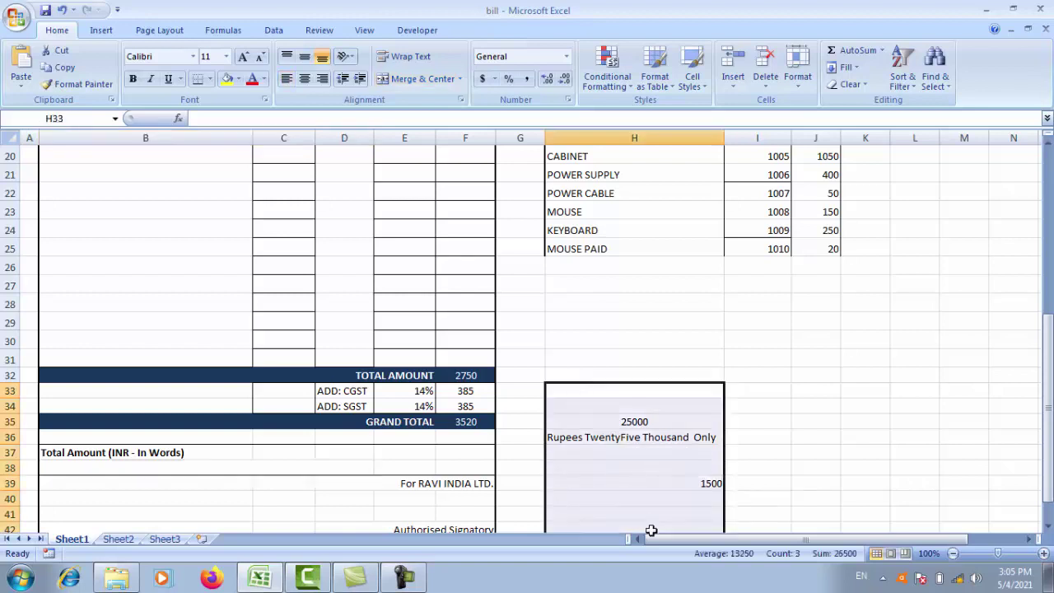
key("Delete")
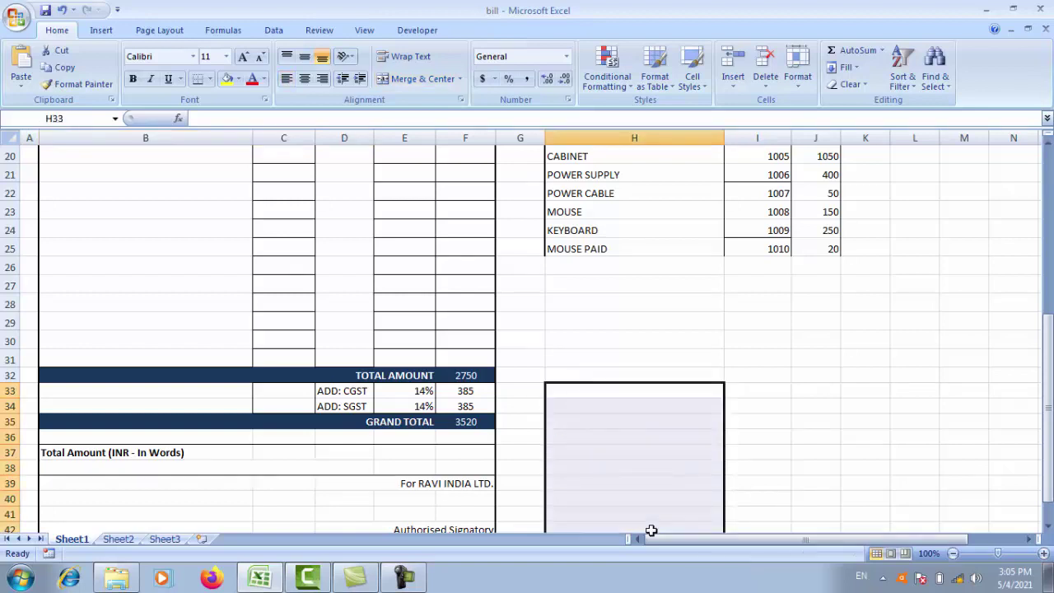
left_click(790, 334)
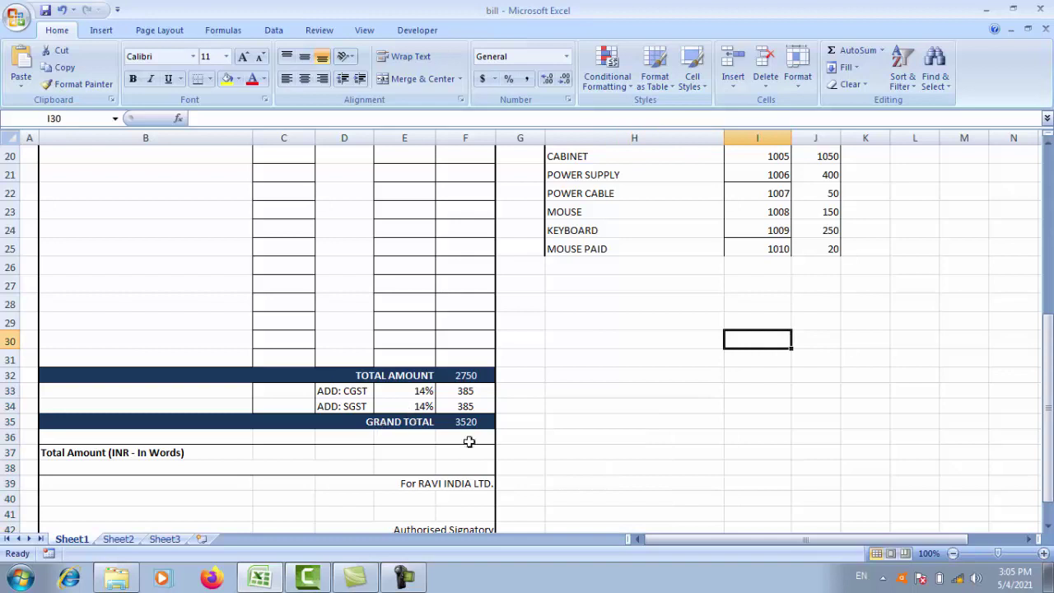
left_click(437, 421)
left_click(103, 465)
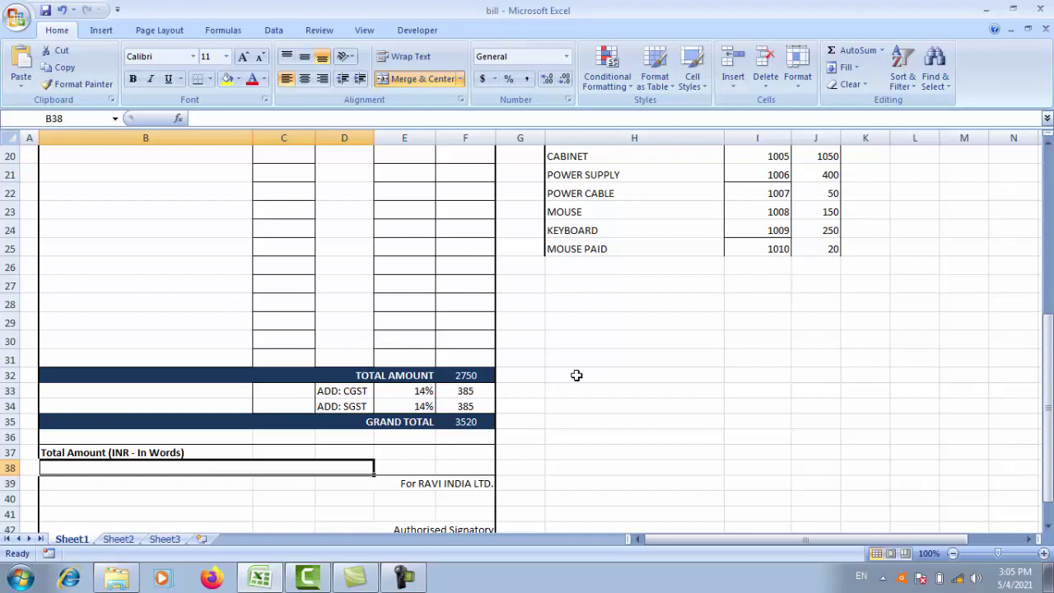
left_click_drag(1051, 330, 1050, 333)
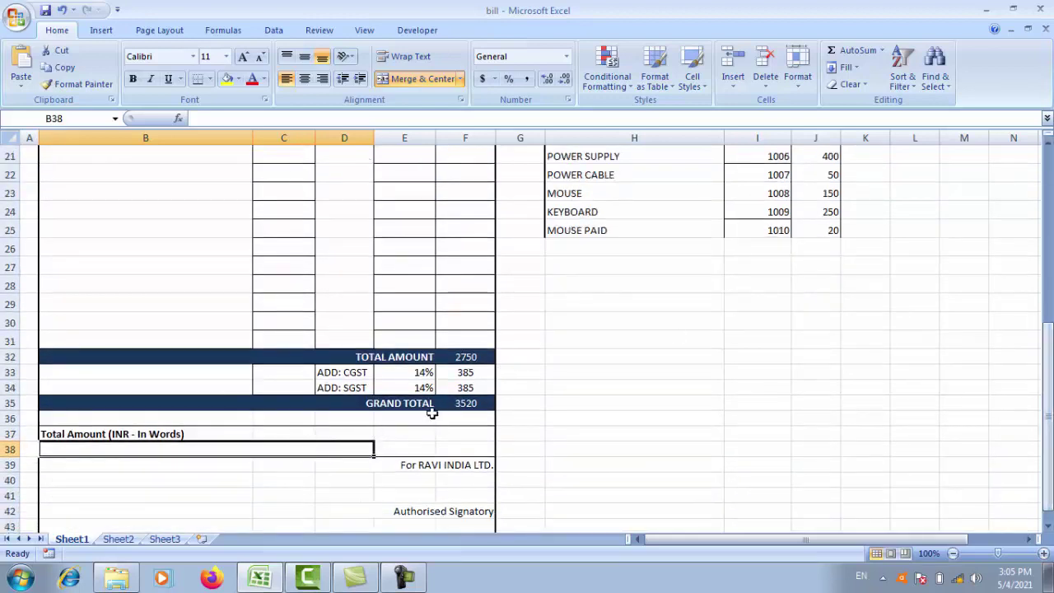
left_click(467, 402)
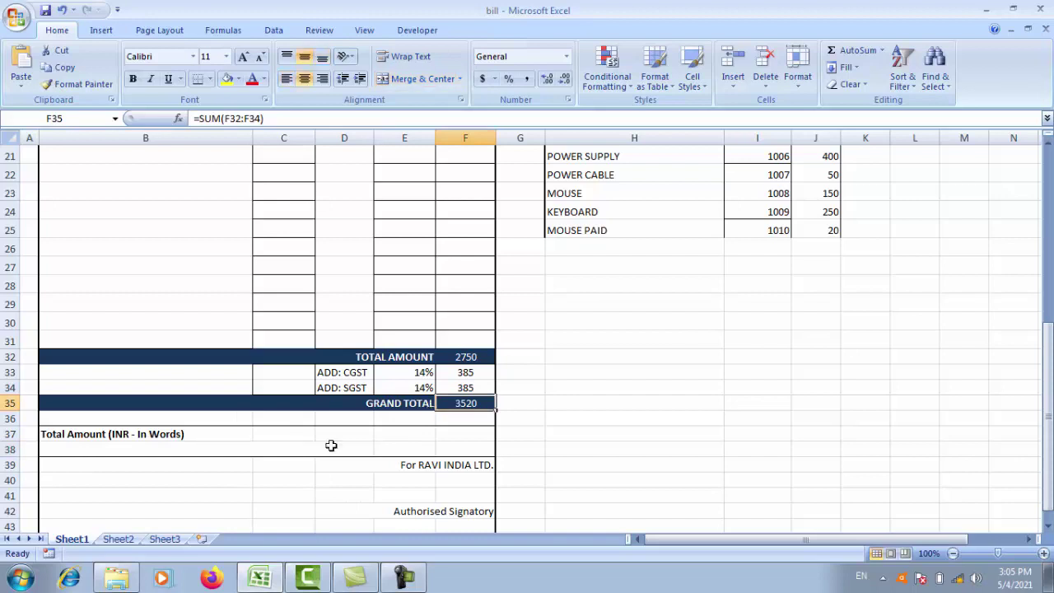
left_click(251, 451)
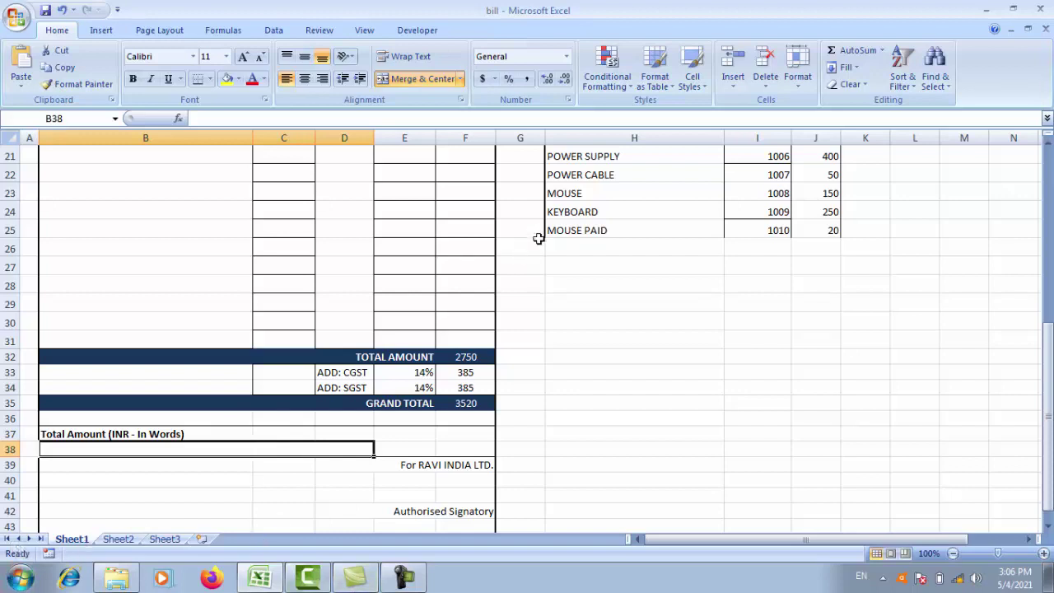
left_click(985, 12)
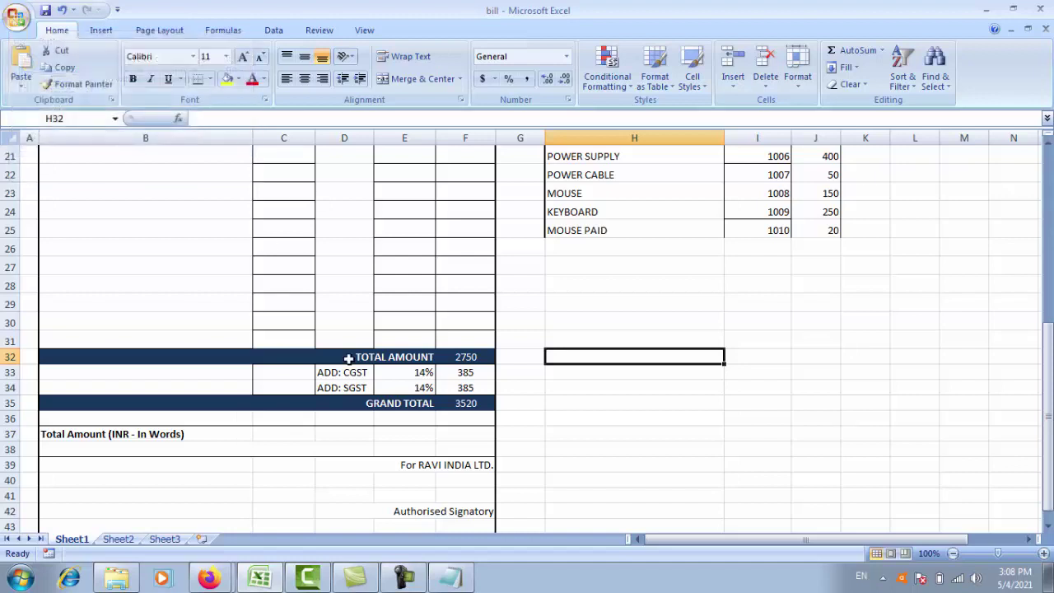
Insert a new code module, Module1, into the bill.xlsx VBA project via Insert > Module
left_click(533, 414)
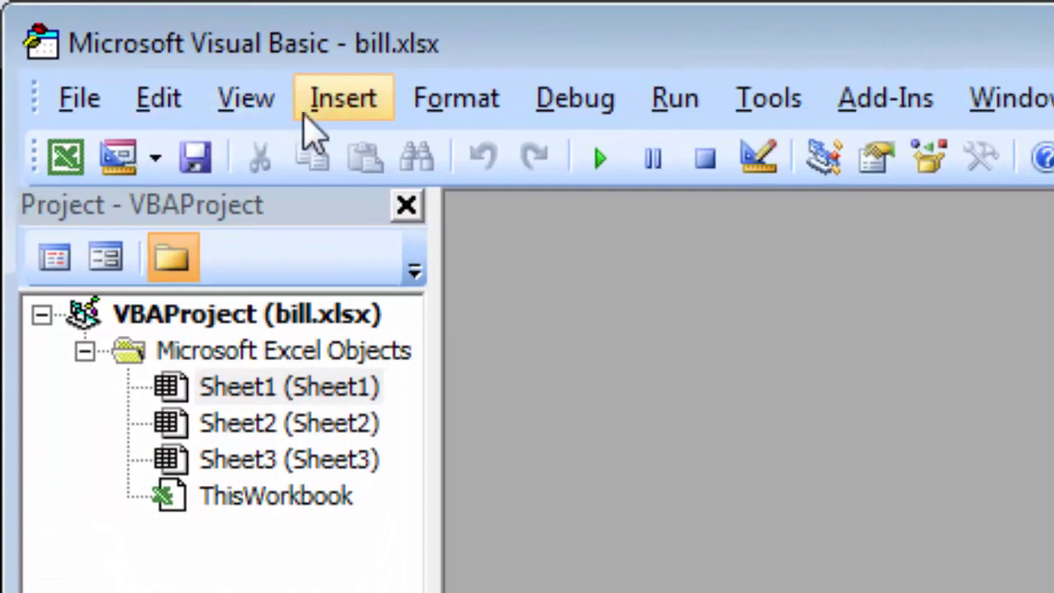
left_click(340, 120)
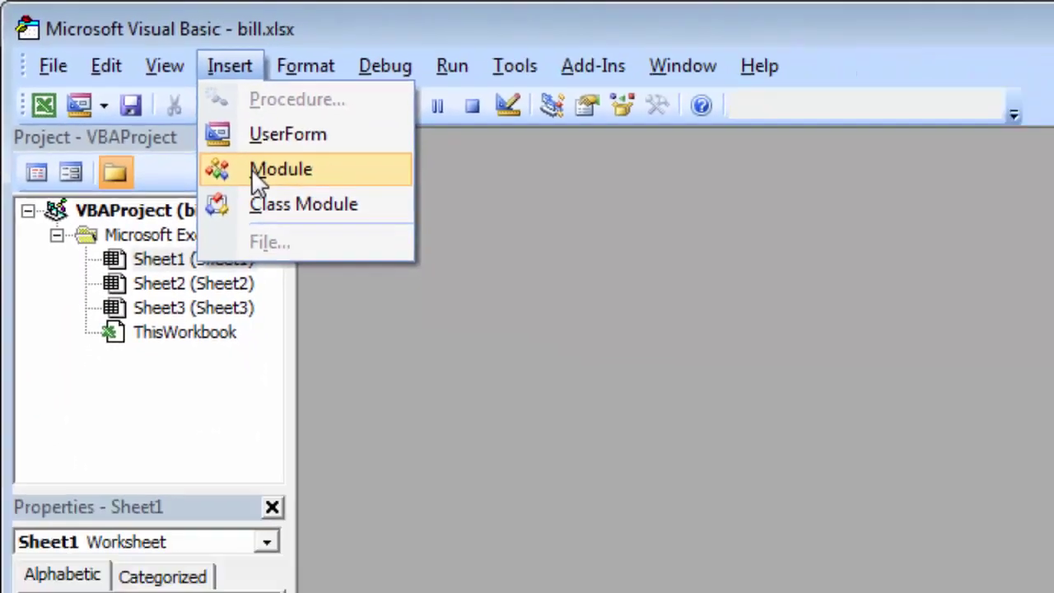
left_click(378, 254)
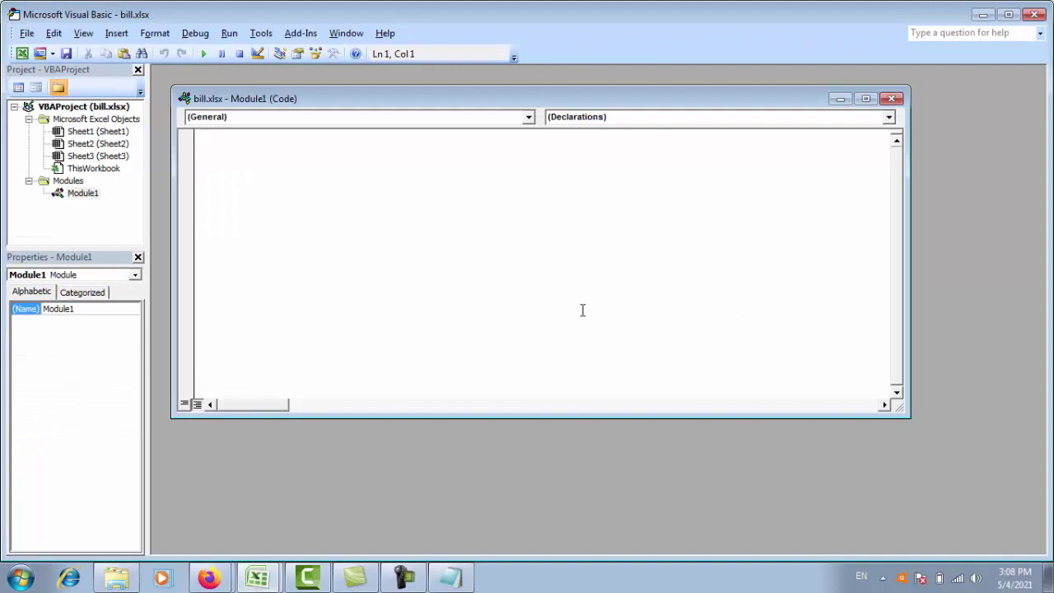
Copy the SpellNumber function code from the notes and paste it into Module1
left_click(450, 579)
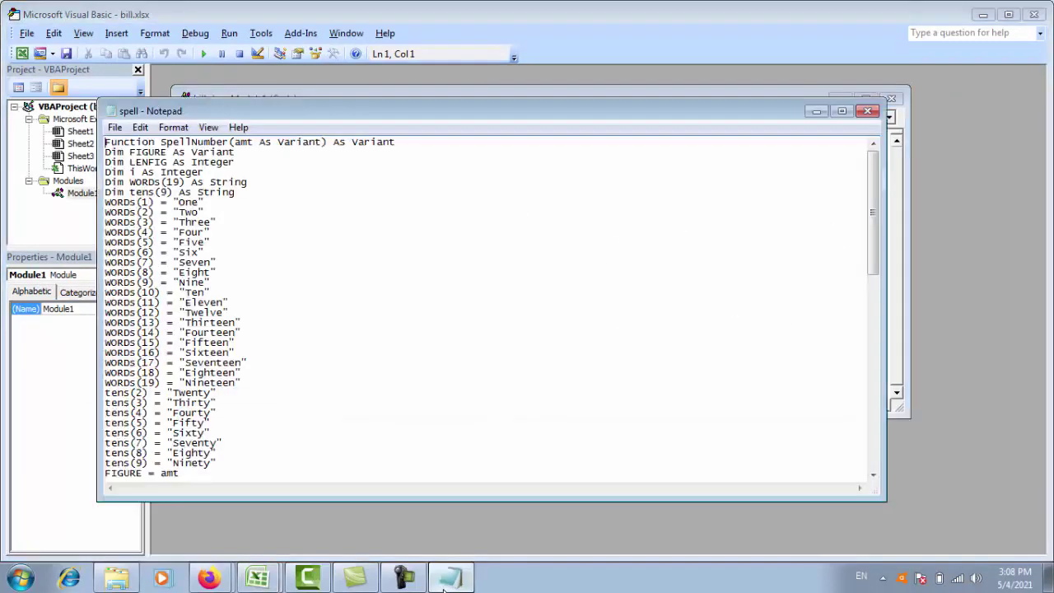
double_click(332, 111)
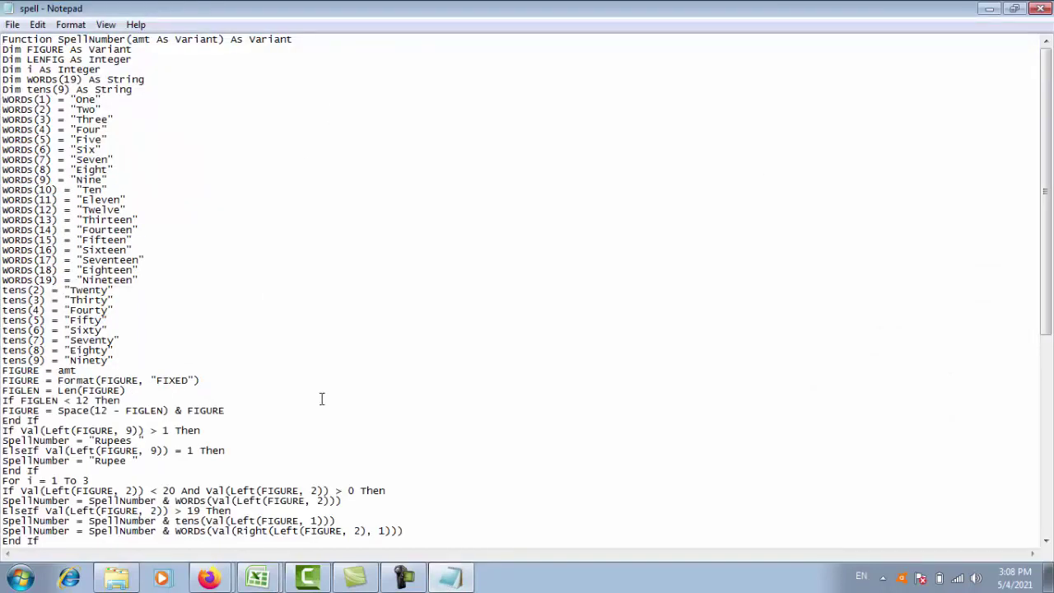
key("ctrl+a")
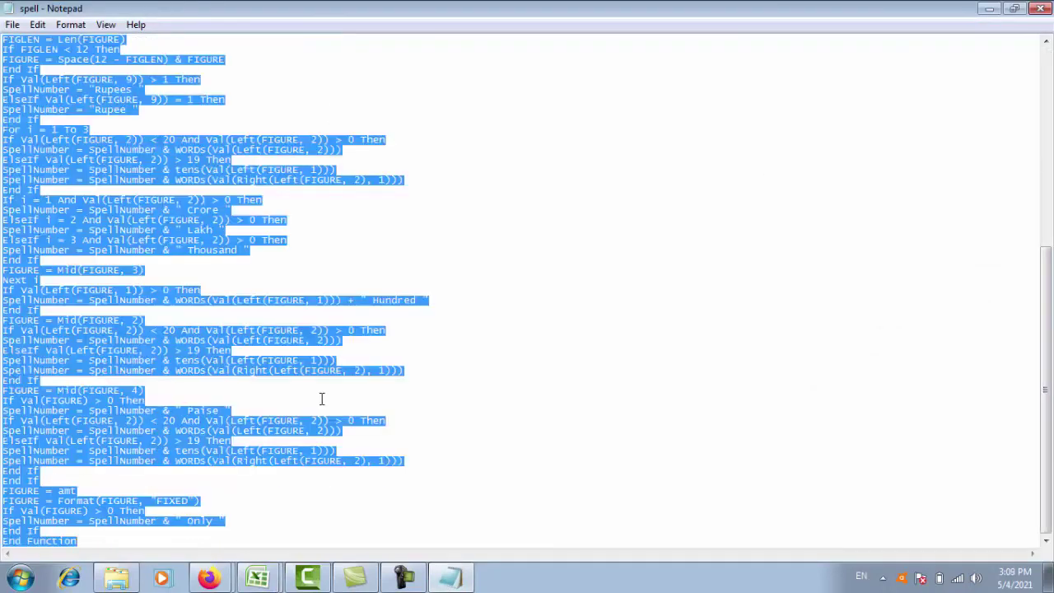
left_click(989, 8)
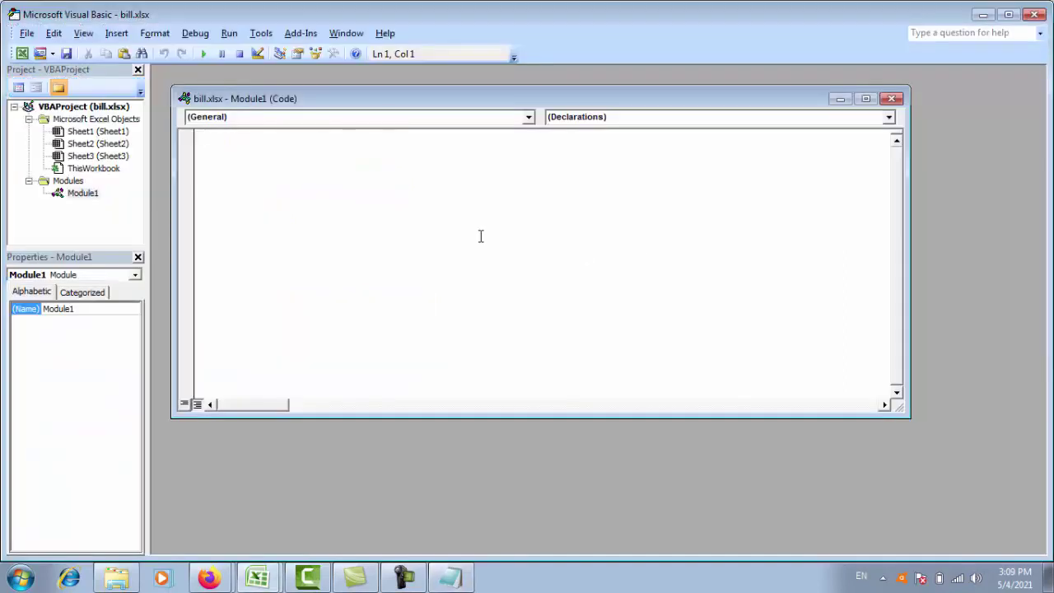
key("ctrl+v")
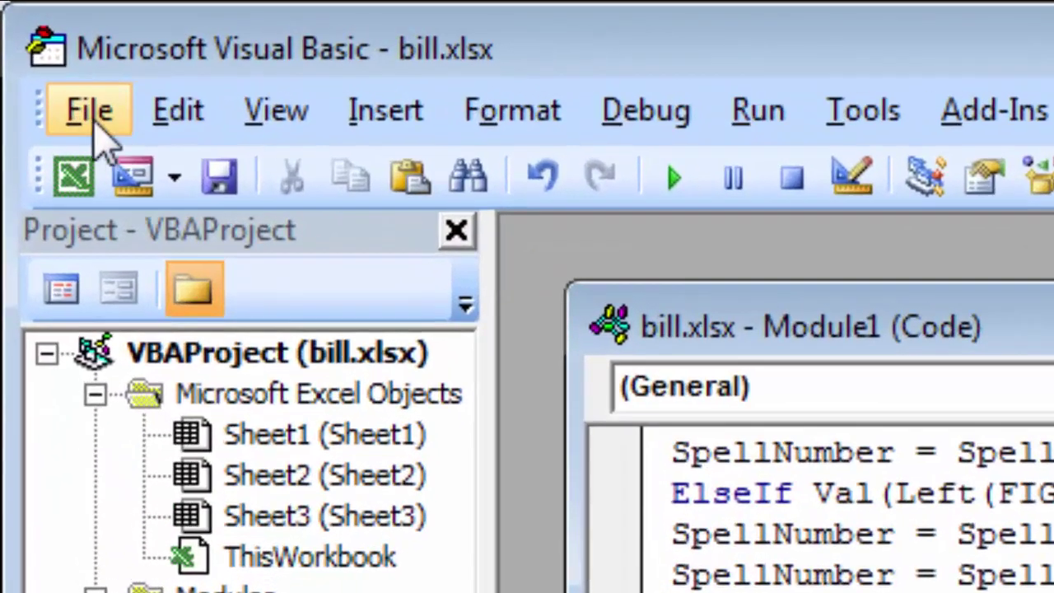
Save bill.xlsx, accepting the macro-free workbook prompt
left_click(26, 34)
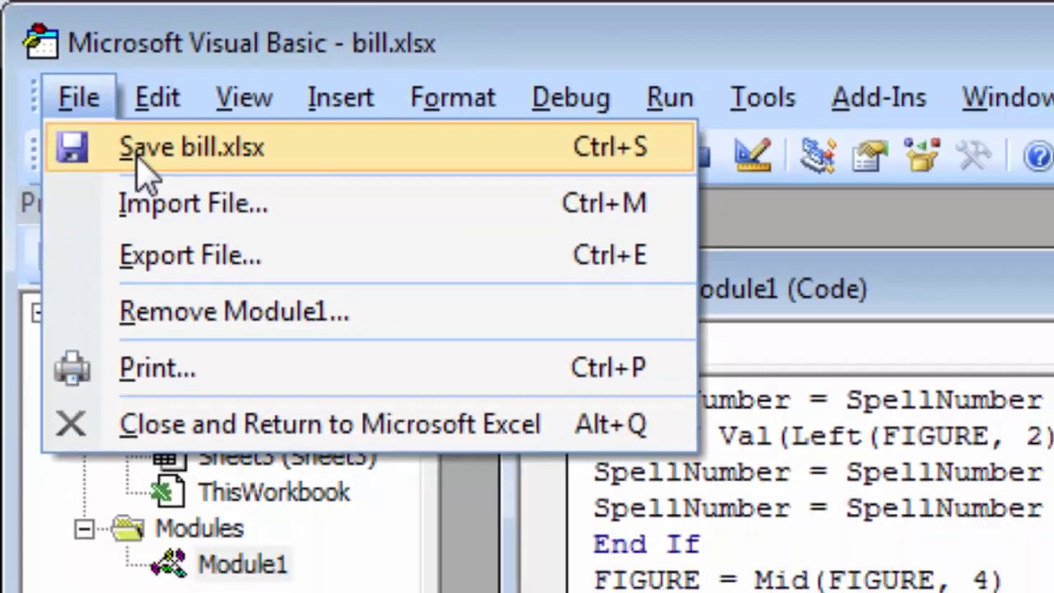
left_click(150, 167)
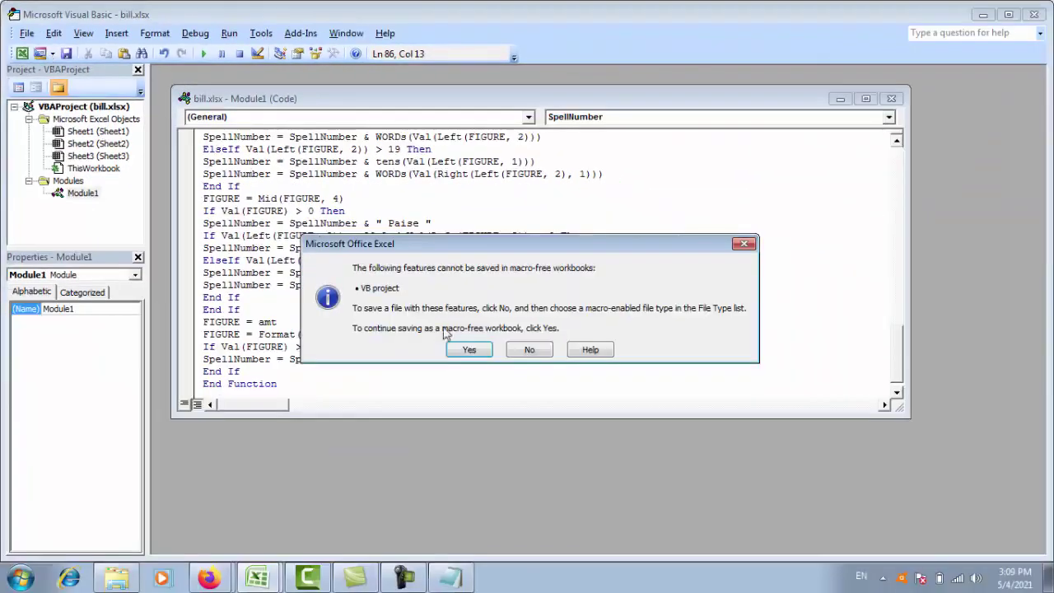
left_click(470, 350)
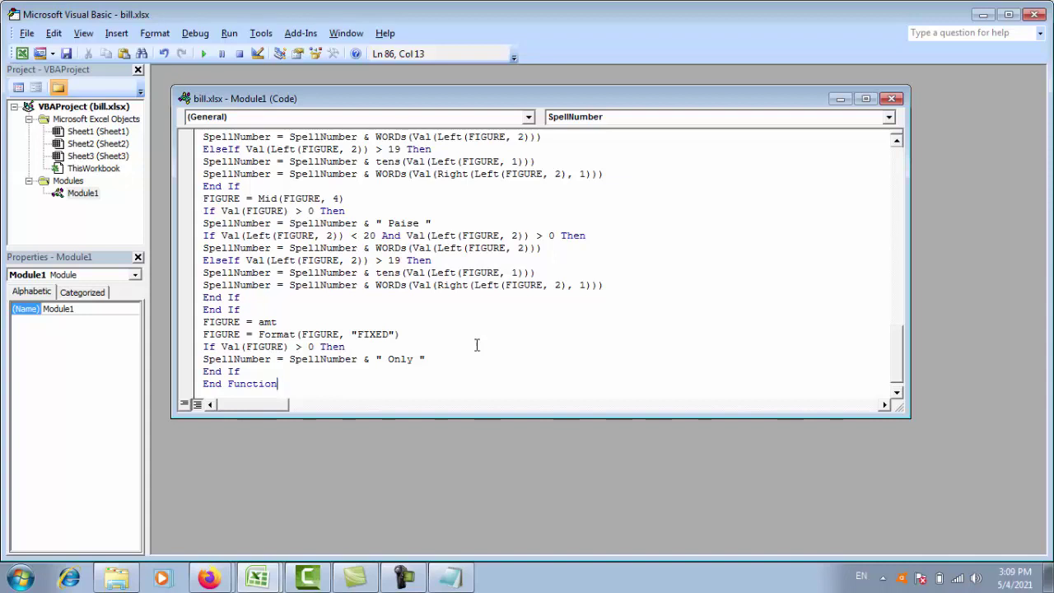
Enter =SpellNumber(F35) in B38 so the grand total 3520 appears in words
left_click(1032, 17)
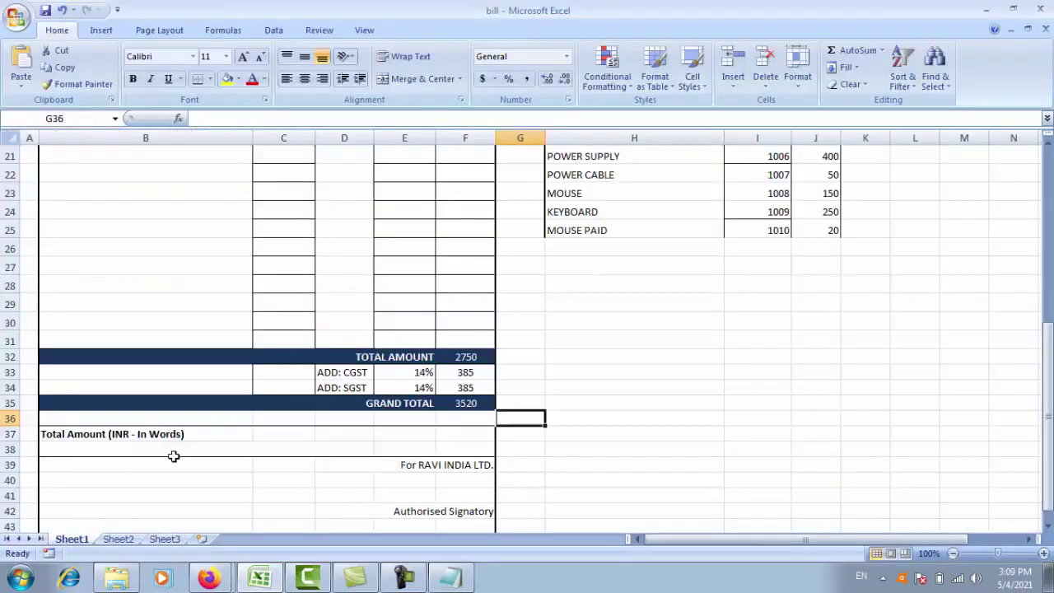
left_click(171, 452)
type("=")
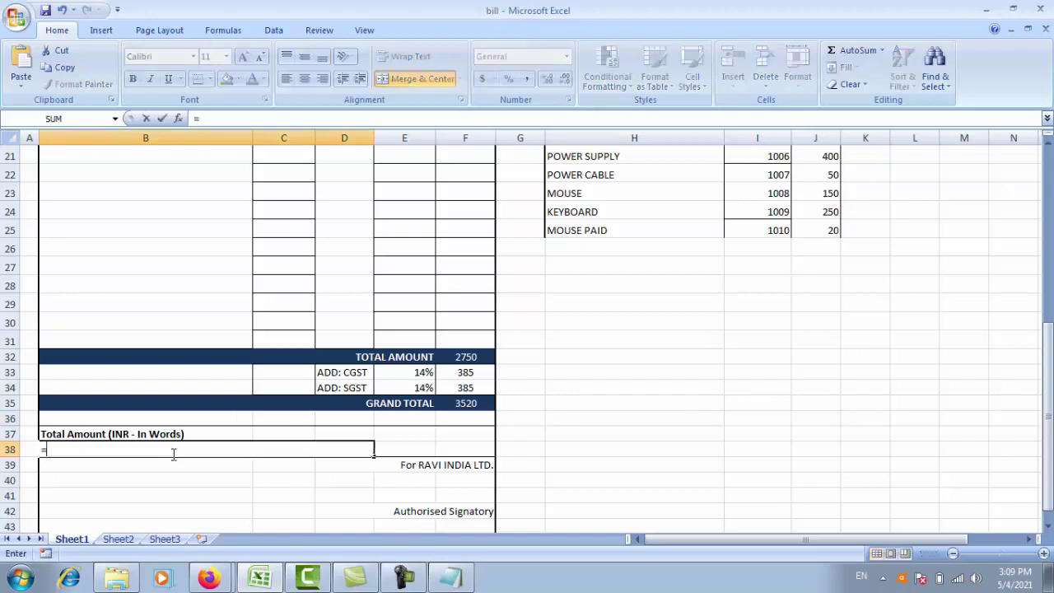
type("spe")
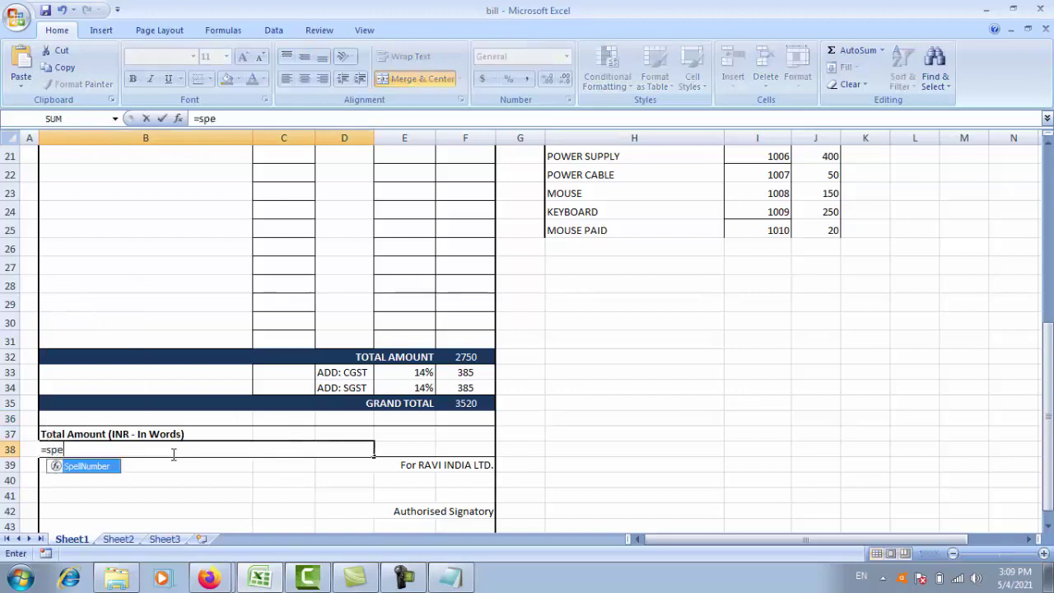
type("lln")
type("u")
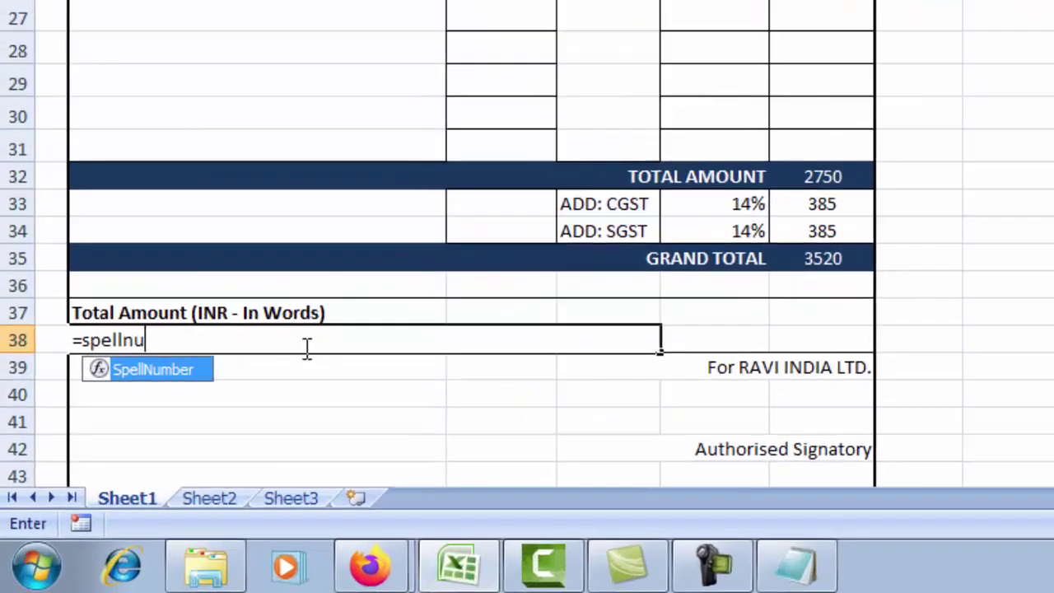
type("mber")
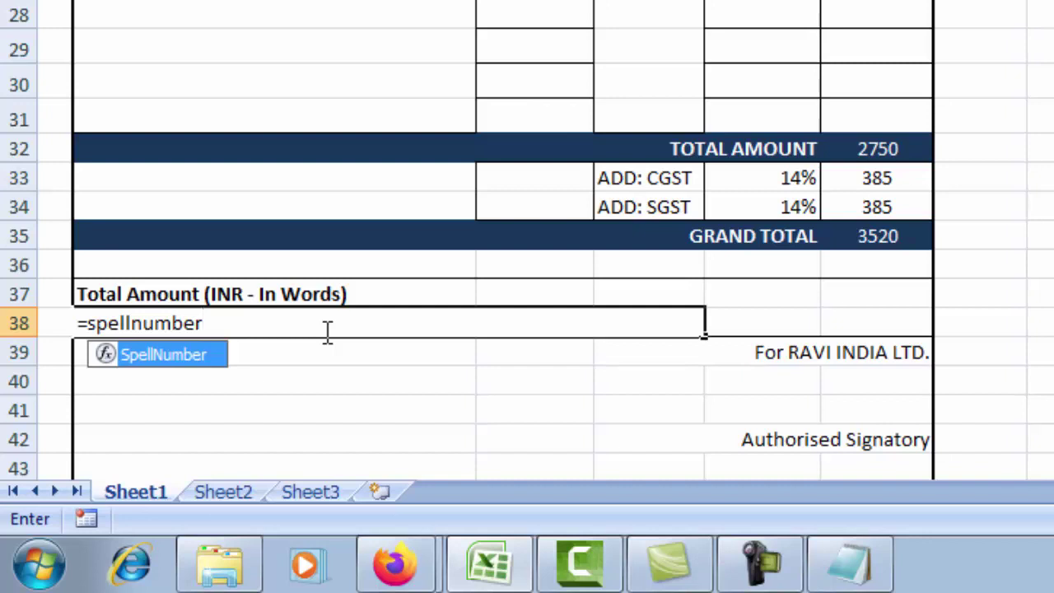
type("(")
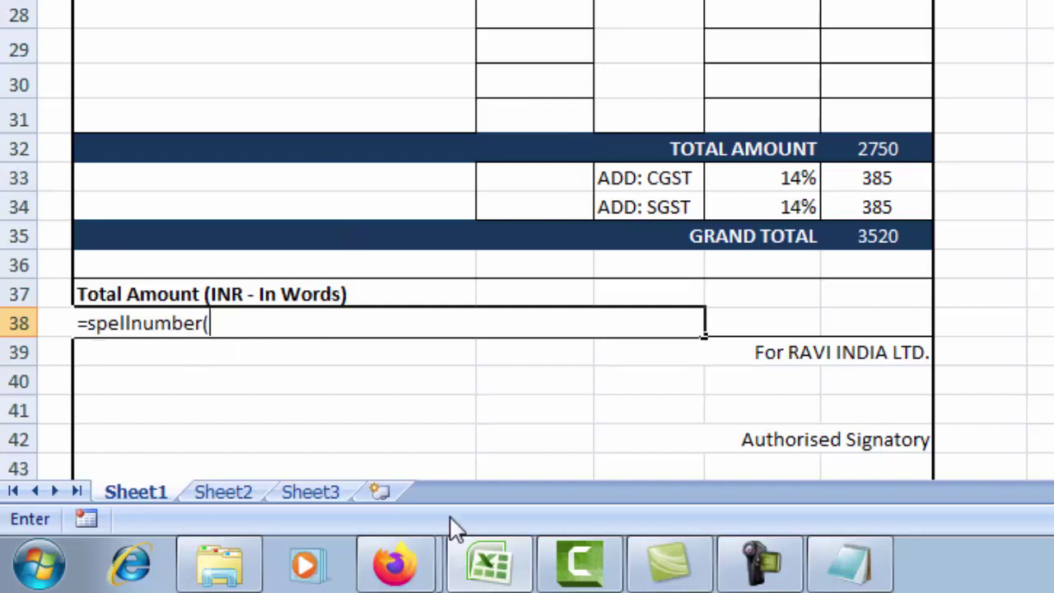
left_click(870, 230)
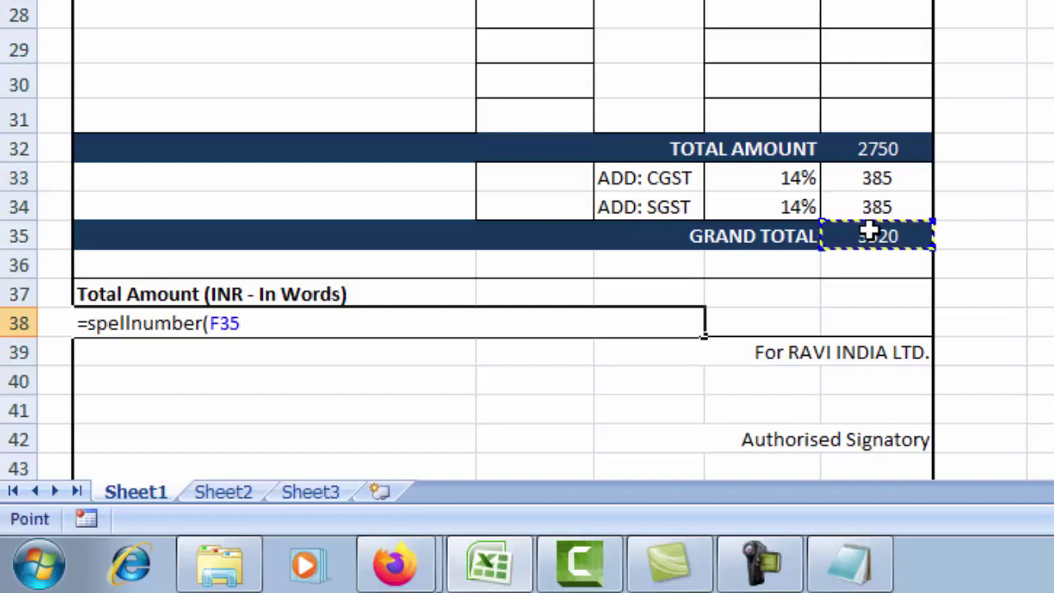
type(")")
key("Return")
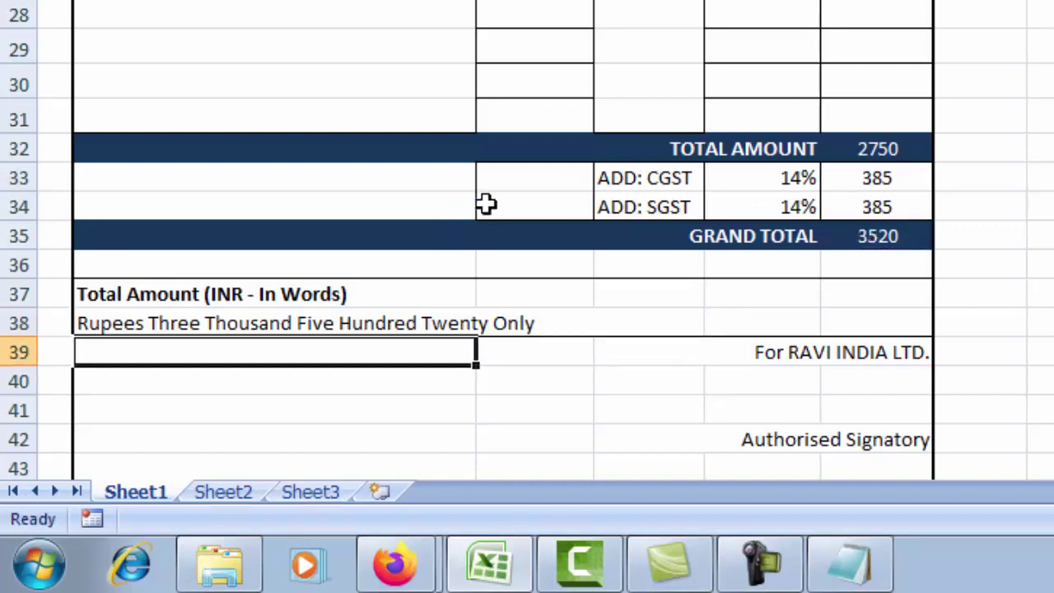
left_click(289, 325)
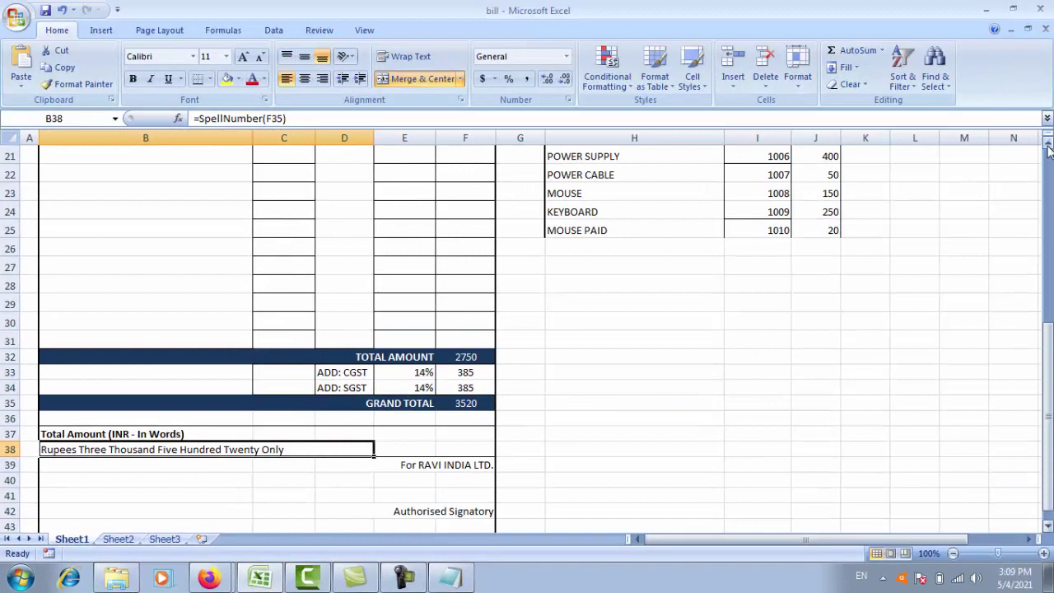
left_click(1048, 144)
left_click(1048, 144)
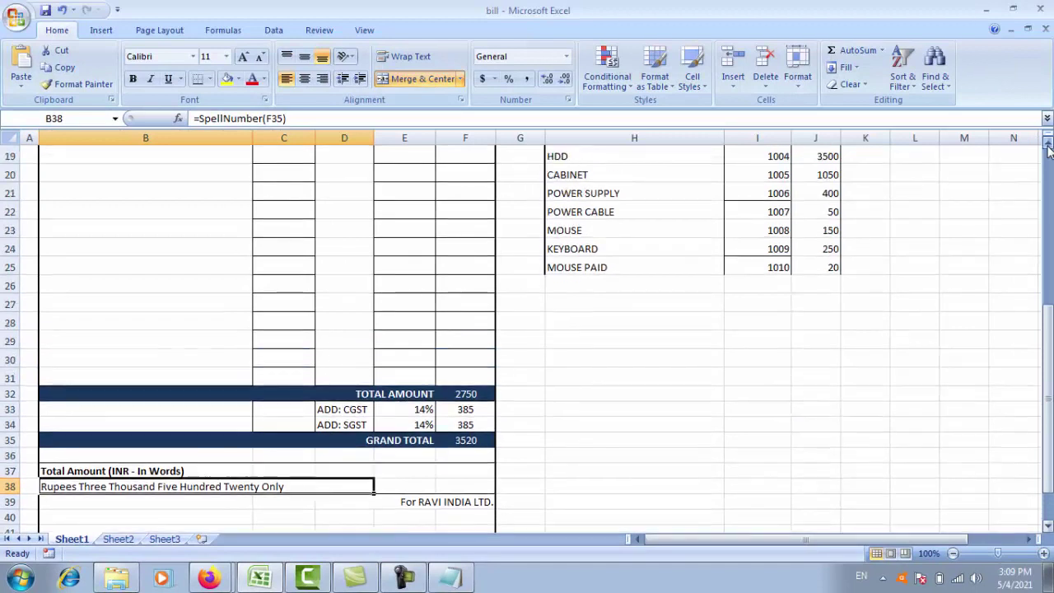
left_click(1048, 144)
left_click(1048, 144)
left_click(1047, 144)
left_click(1048, 144)
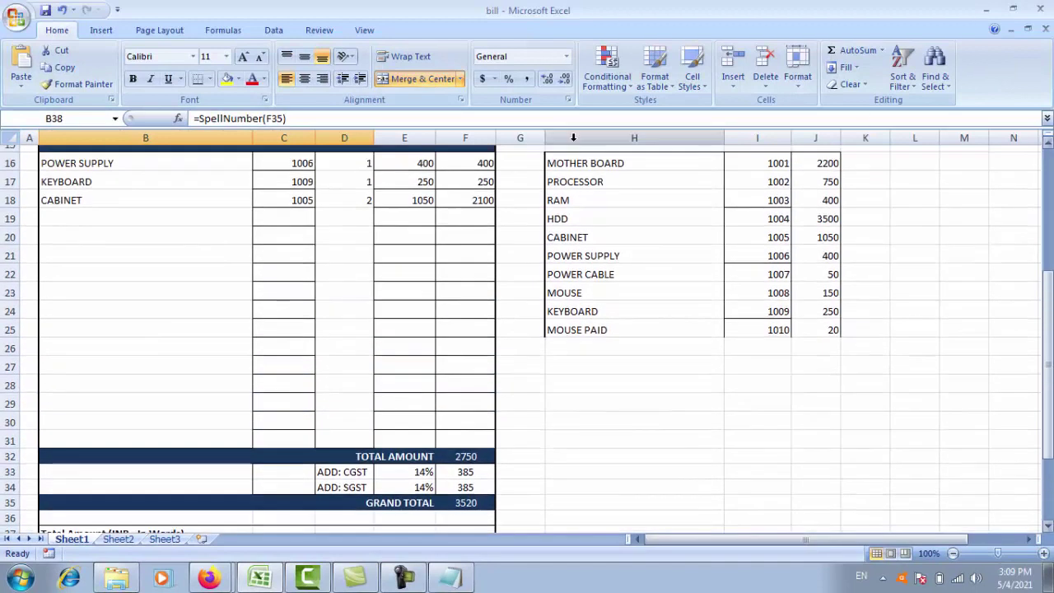
Add HDD from the B19 drop-down with quantity 1 in D19
left_click(239, 218)
left_click(259, 219)
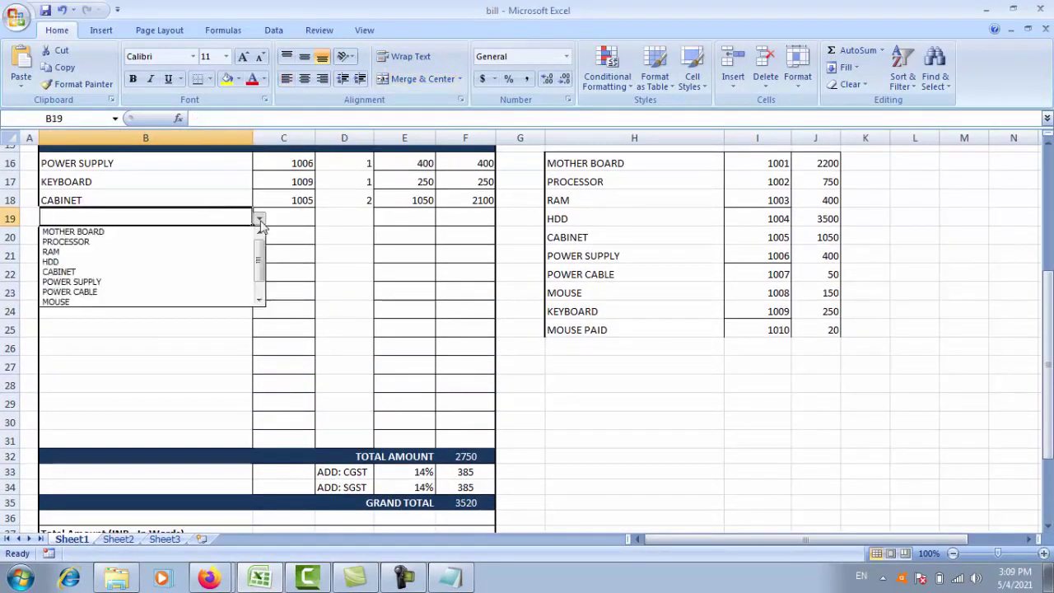
left_click(208, 261)
key("Right")
key("Right")
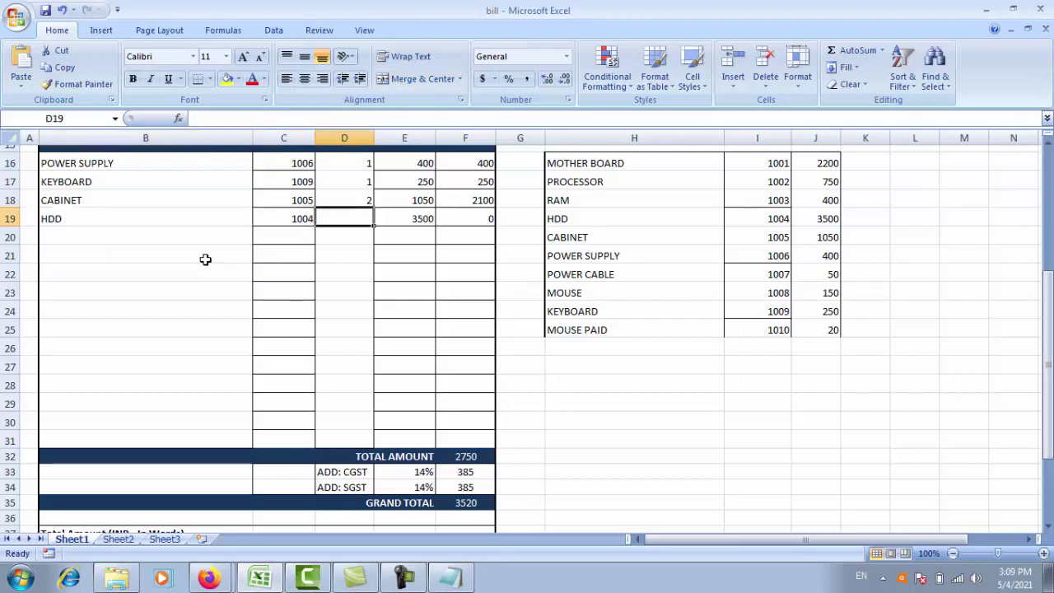
type("1")
key("Right")
key("Right")
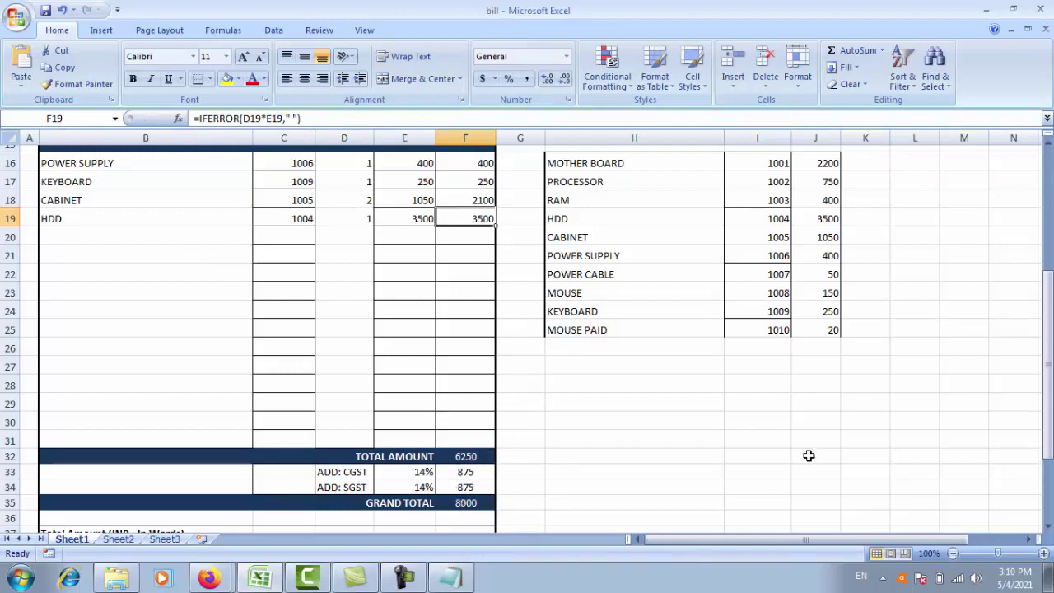
Select the lookup table columns H to J
left_click(1047, 527)
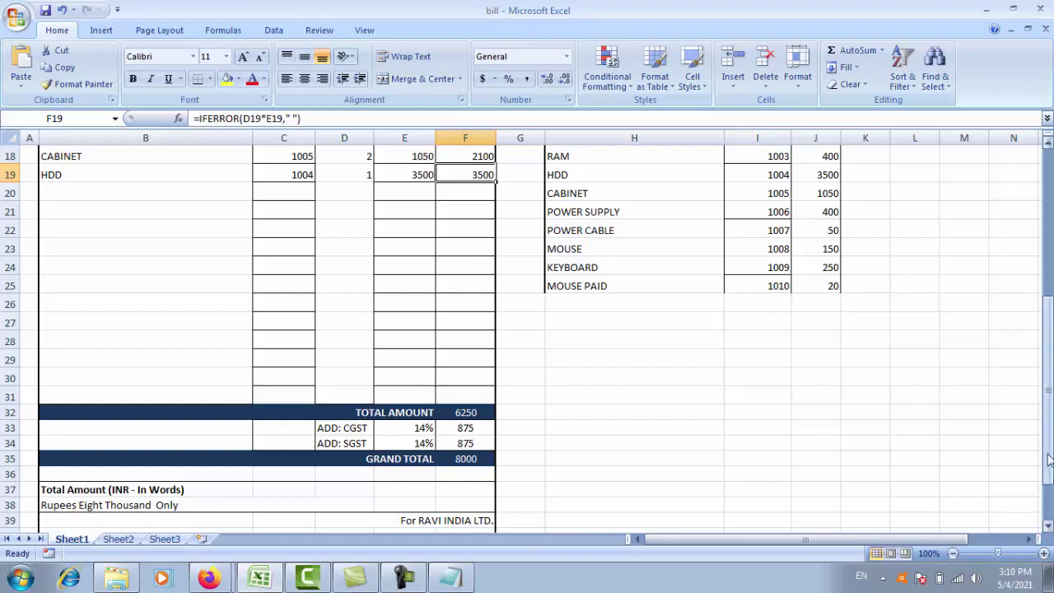
left_click_drag(1048, 458, 1014, 251)
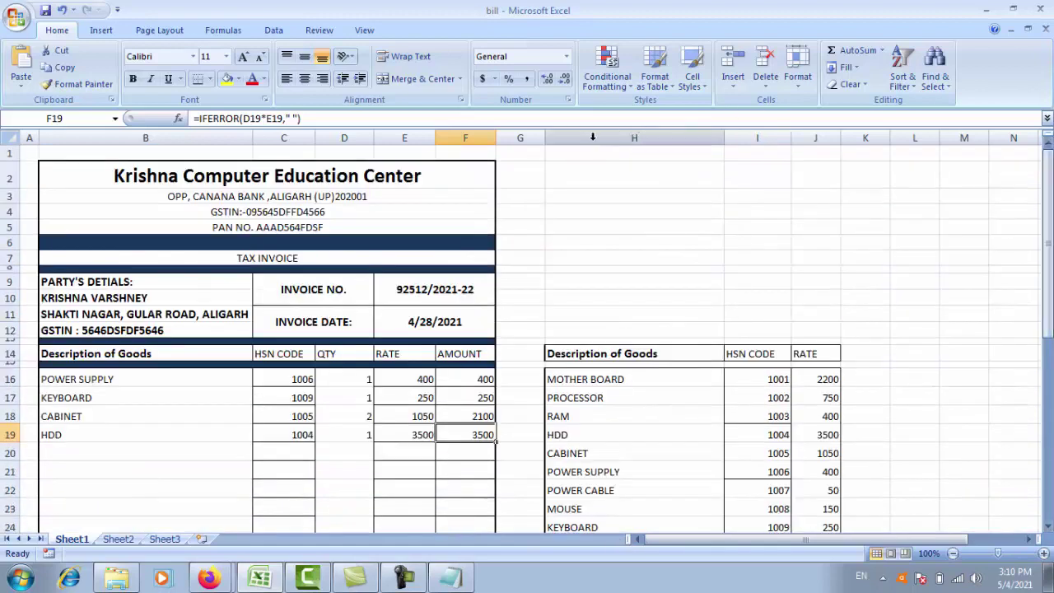
left_click_drag(593, 136, 811, 136)
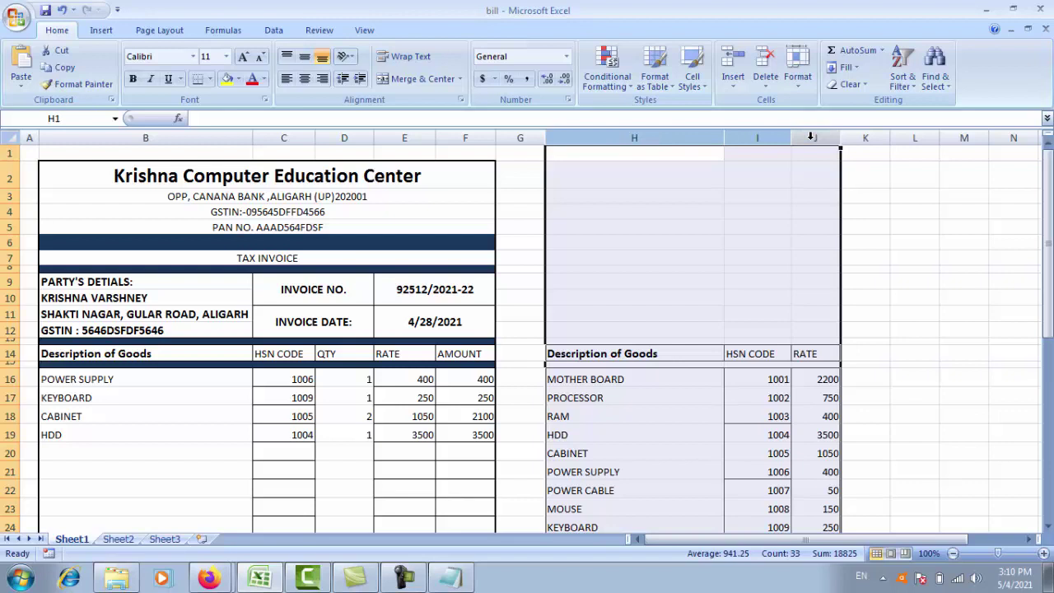
Hide columns H:J using Format > Hide & Unhide > Hide Columns
left_click(800, 77)
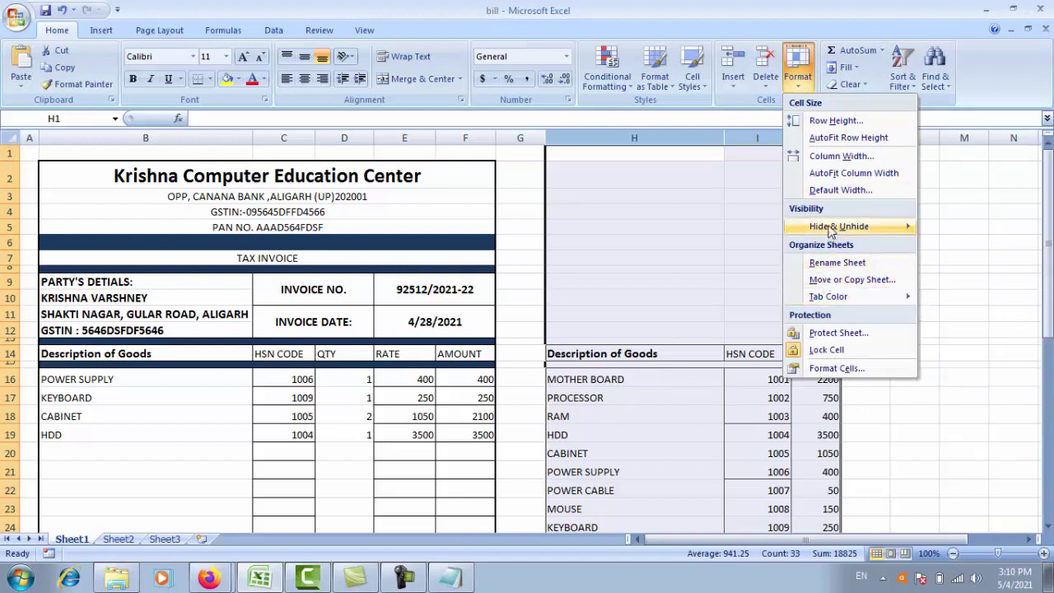
mouse_move(830, 233)
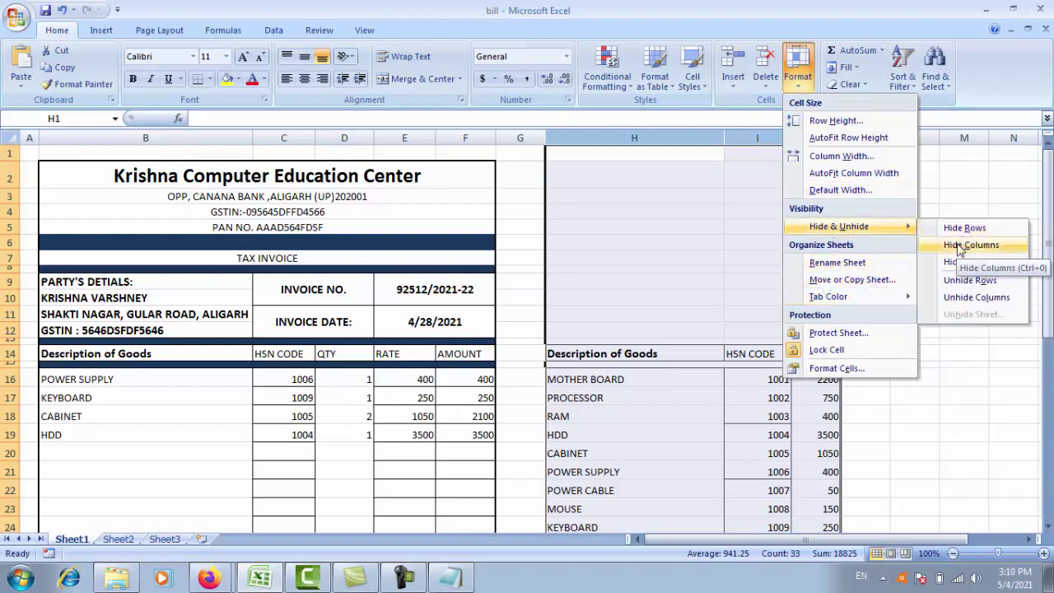
left_click(959, 245)
left_click(652, 391)
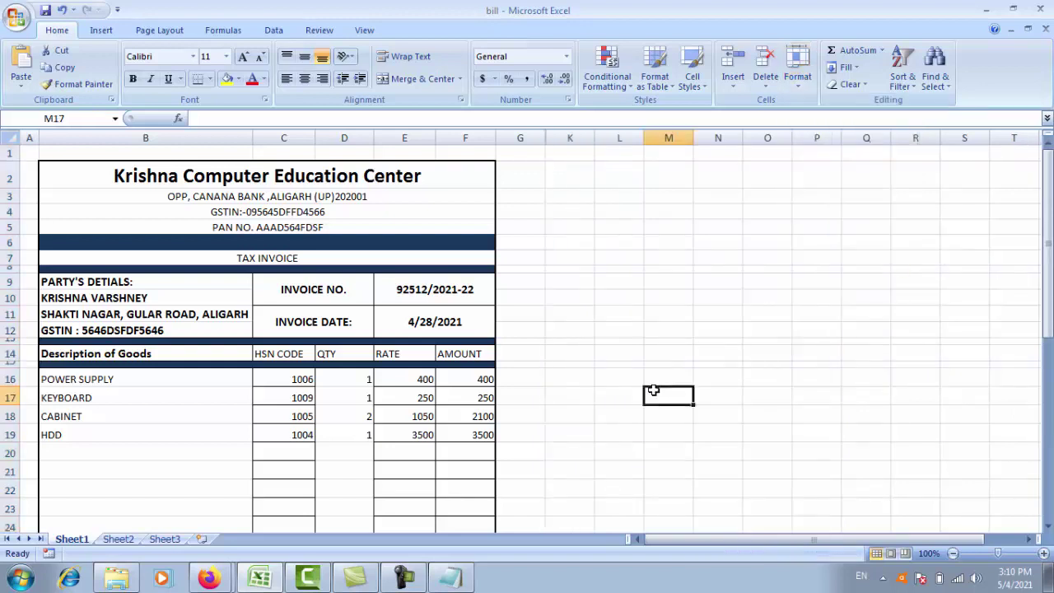
left_click(15, 20)
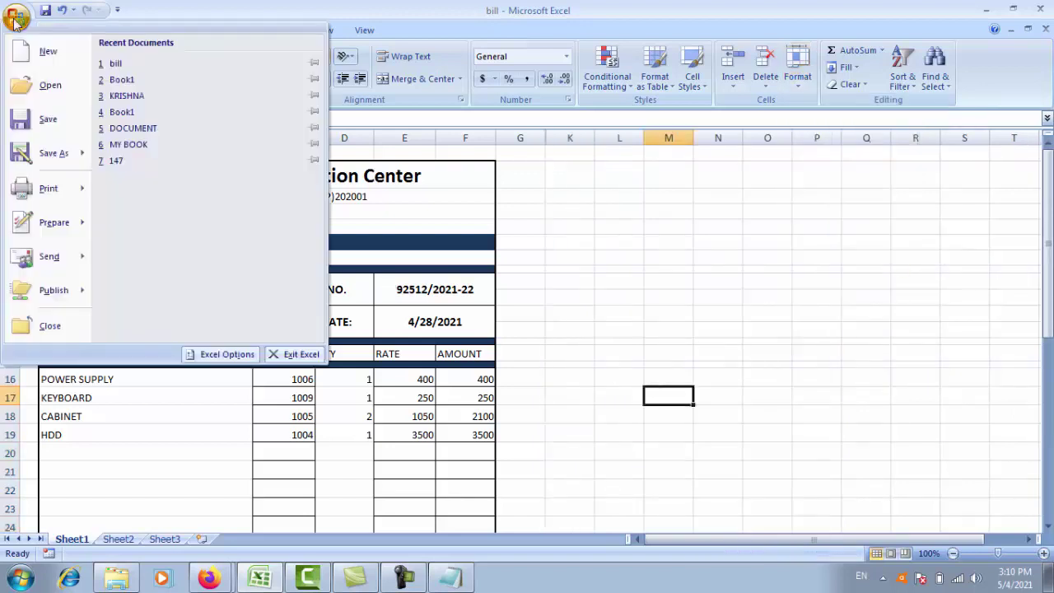
mouse_move(50, 189)
left_click(164, 153)
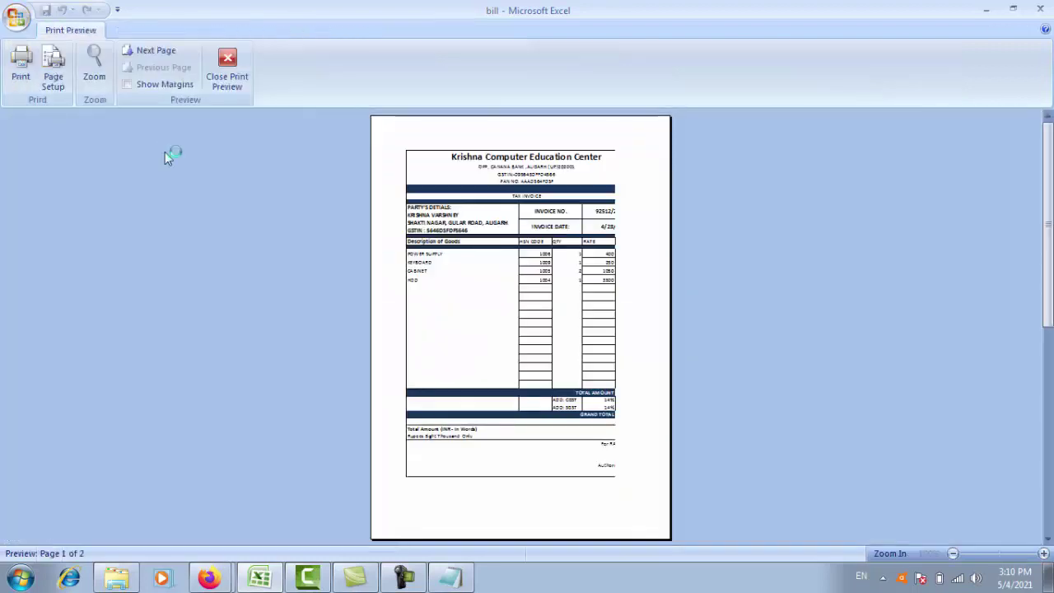
left_click(531, 220)
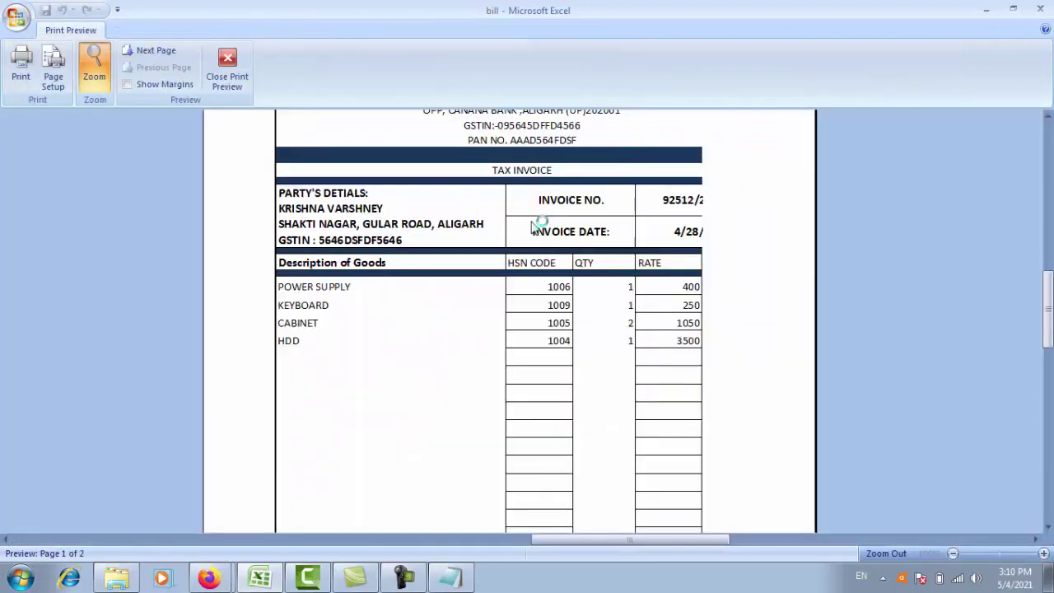
left_click(227, 70)
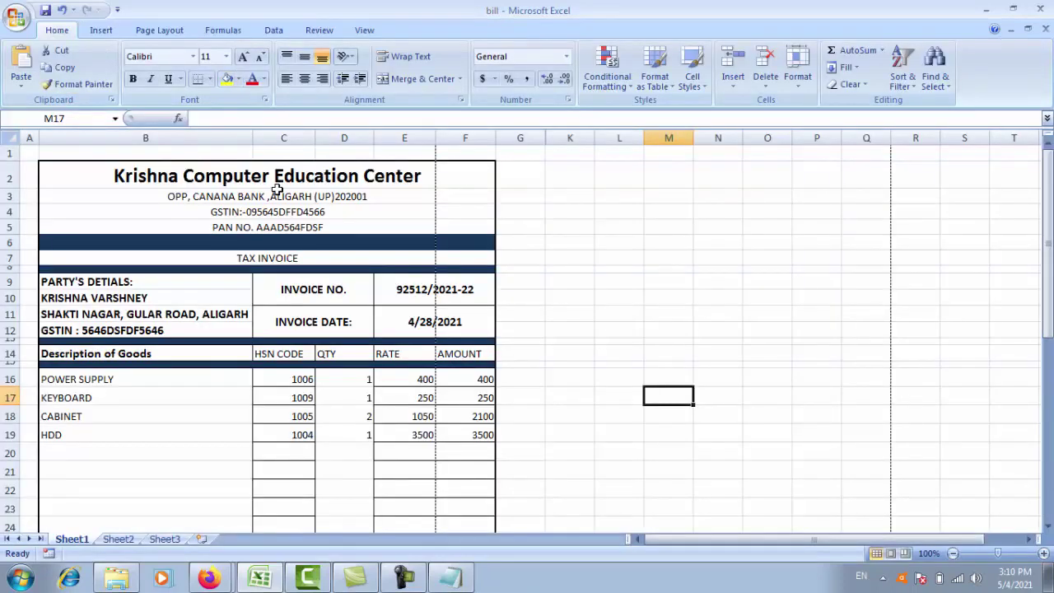
Set custom page margins of 0.25 for top, bottom, left and right
left_click(149, 31)
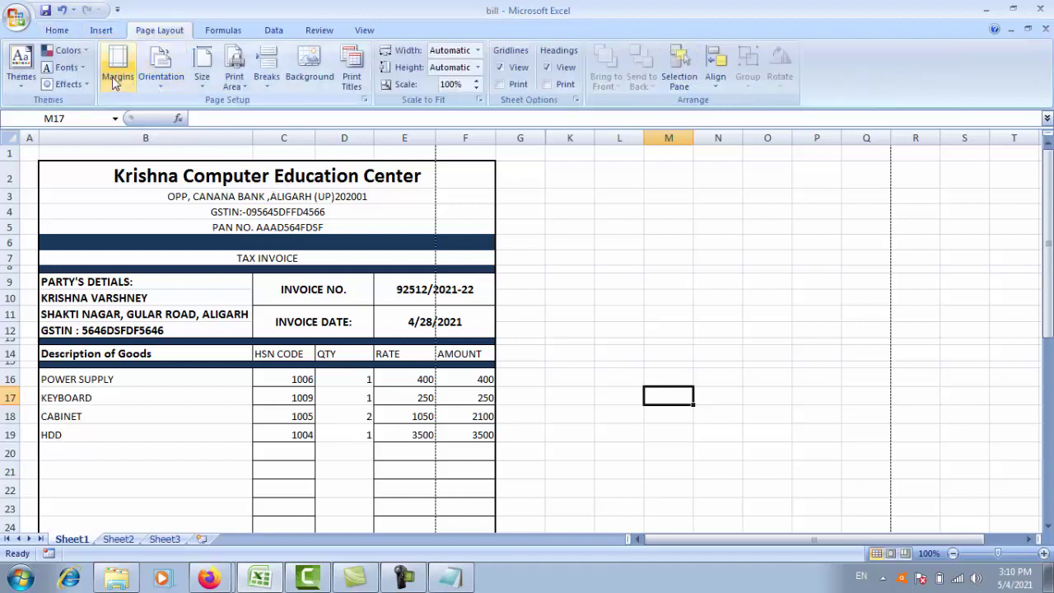
left_click(115, 83)
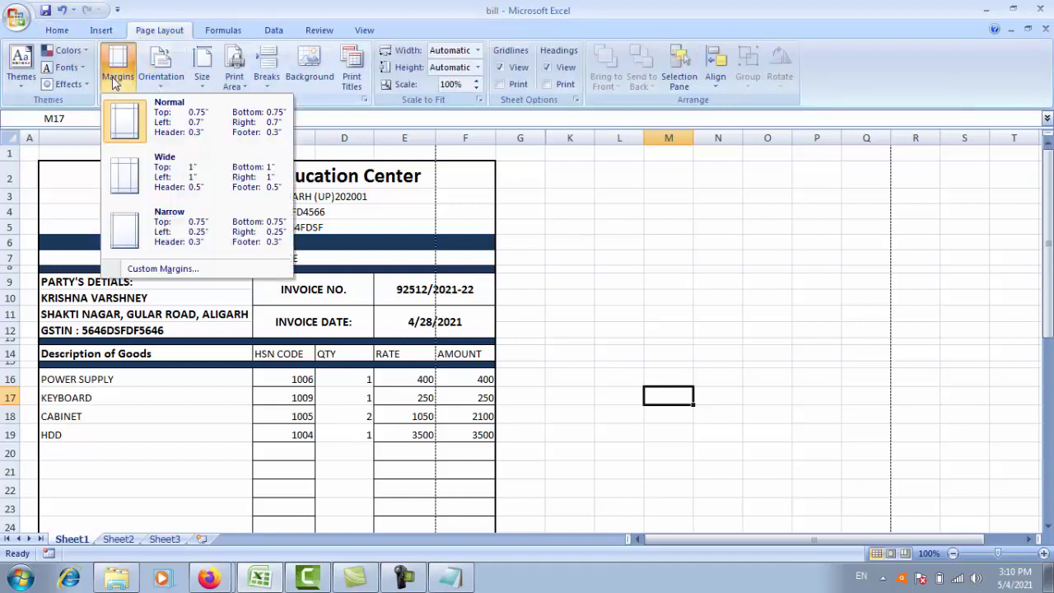
left_click(129, 269)
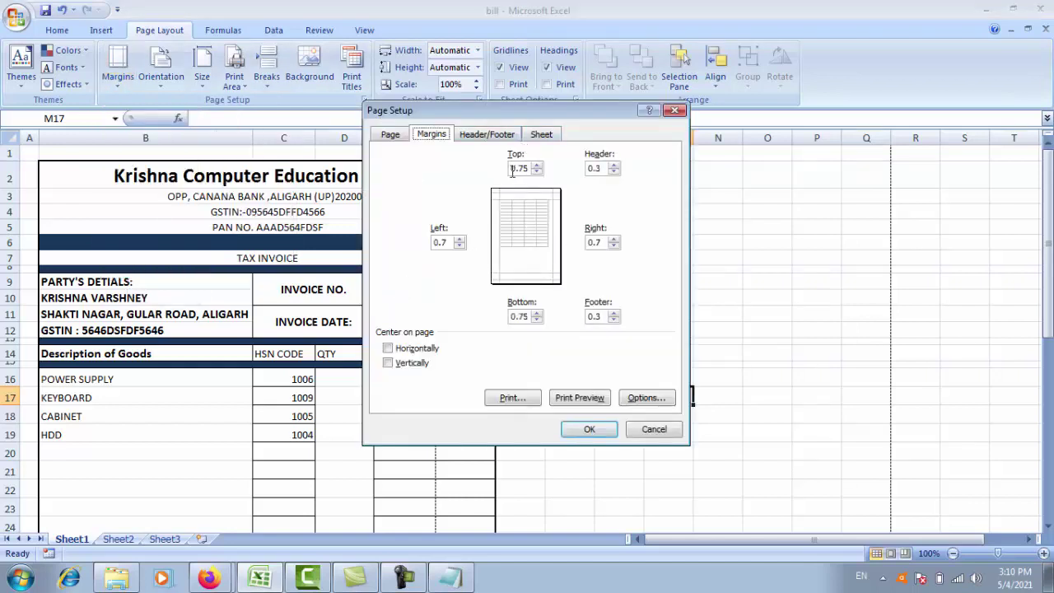
left_click_drag(512, 169, 525, 173)
type(".")
type("5")
key("Tab")
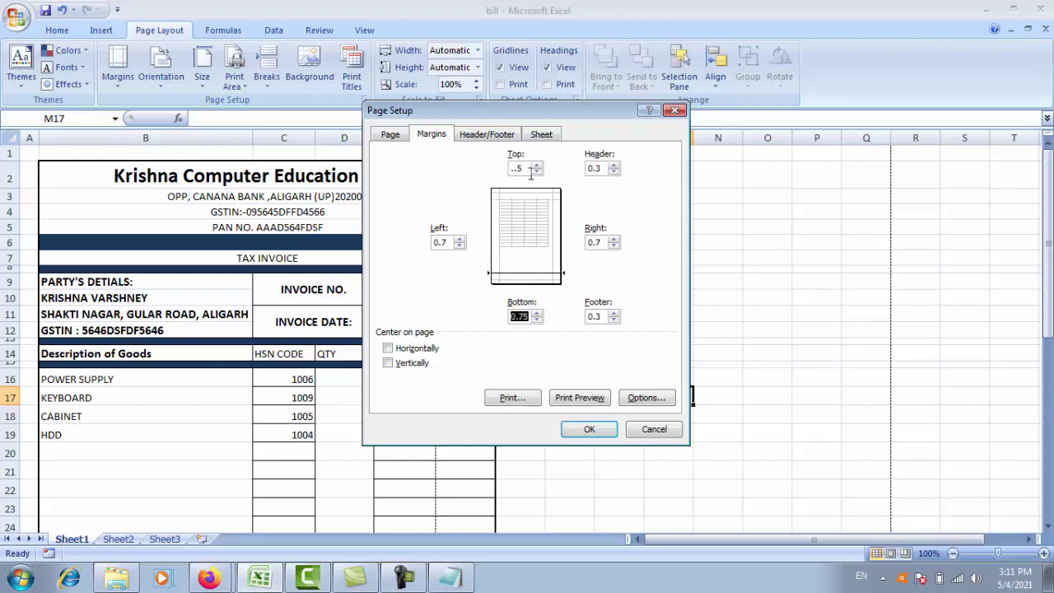
type(".")
type("5")
key("Tab")
type("5")
key("Tab")
key("Tab")
key("Tab")
key("Tab")
key("Tab")
key("Tab")
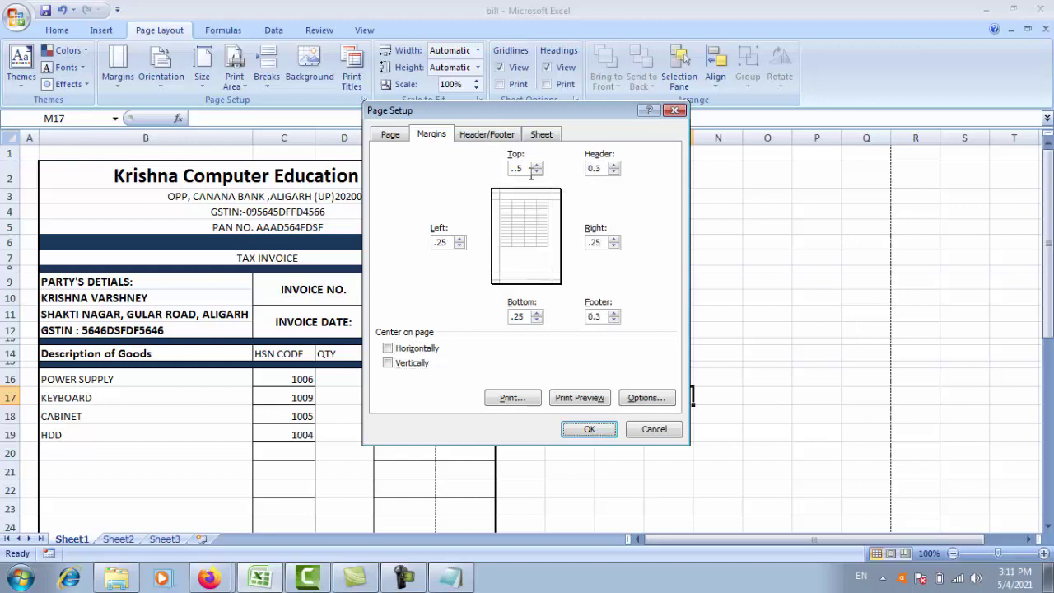
key("Tab")
key("Tab")
key("Tab")
key("Tab")
key("Tab")
key("Tab")
key("Tab")
key("Tab")
type("5")
key("Return")
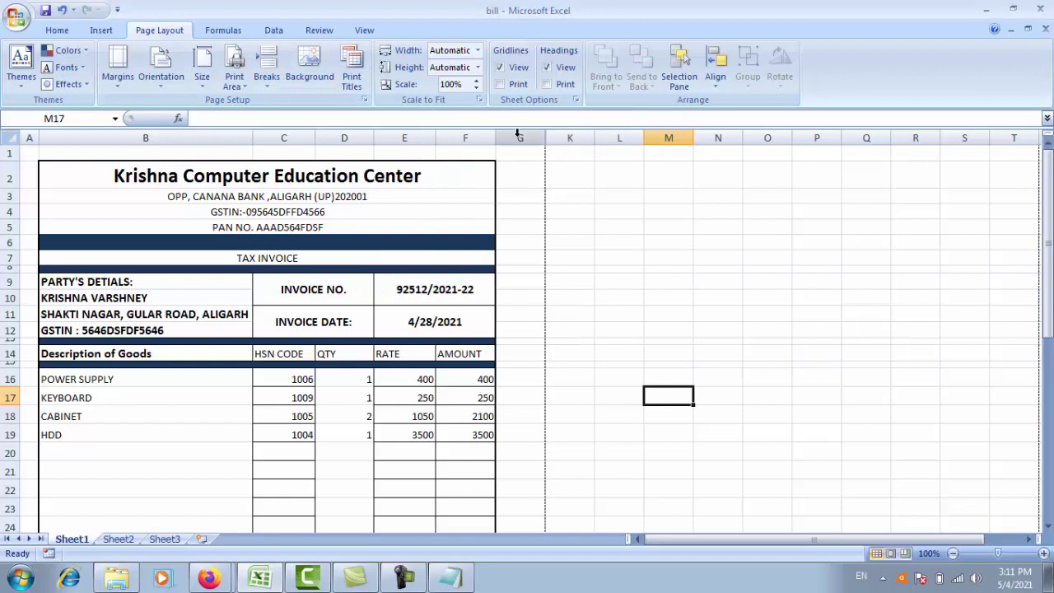
Widen the AMOUNT, RATE and QTY columns (F, E, D) slightly
left_click_drag(495, 138, 503, 140)
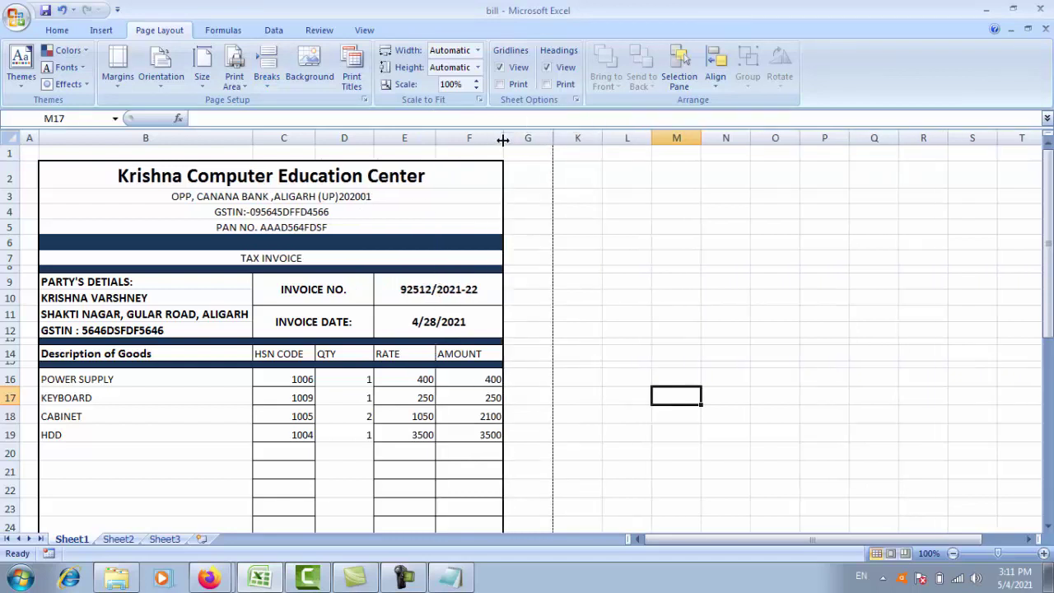
left_click_drag(435, 138, 445, 139)
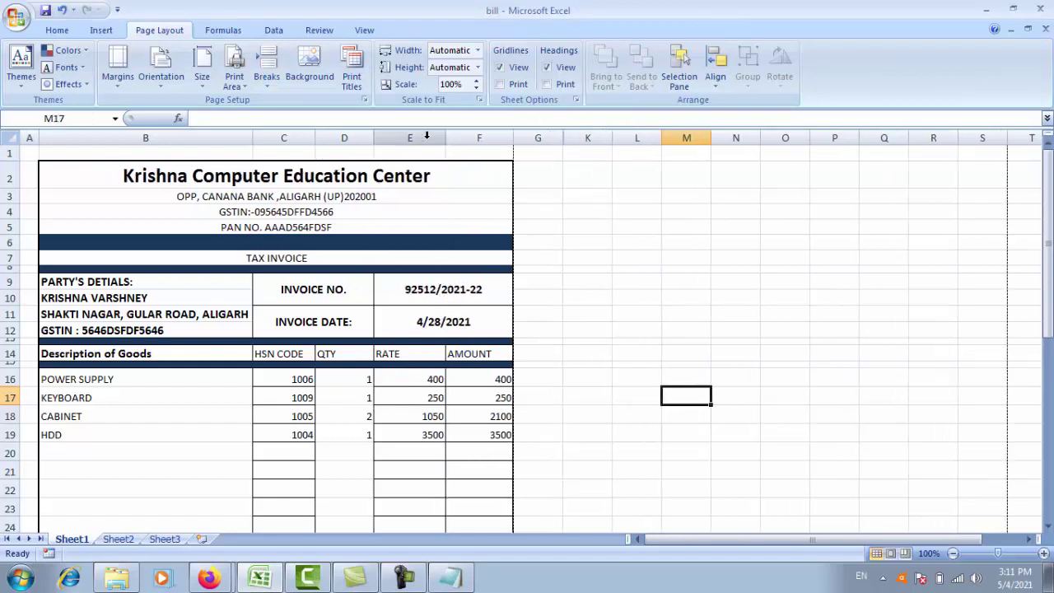
left_click_drag(373, 138, 381, 140)
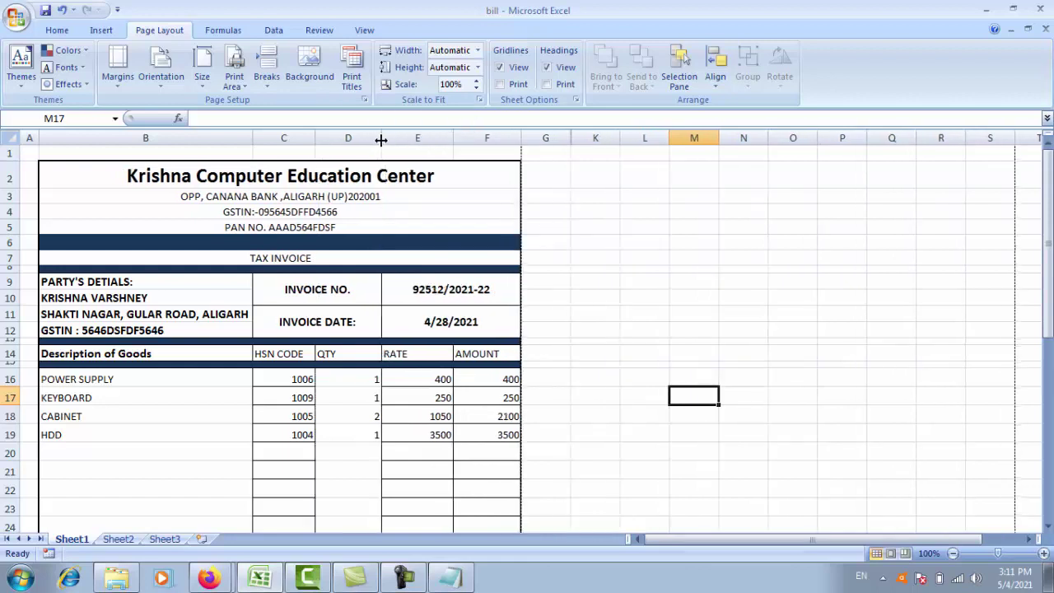
left_click(14, 18)
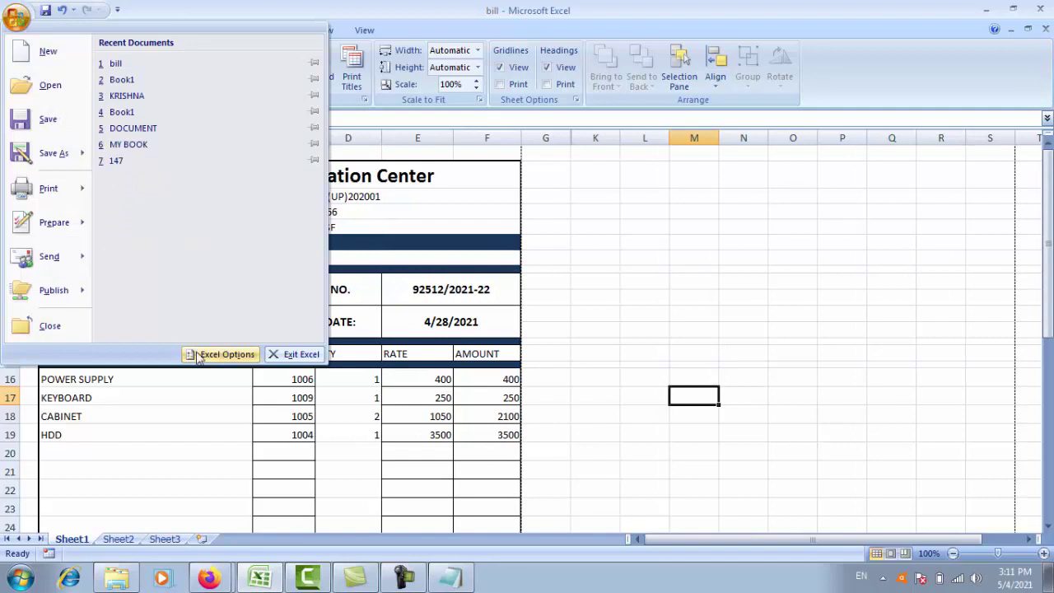
mouse_move(48, 189)
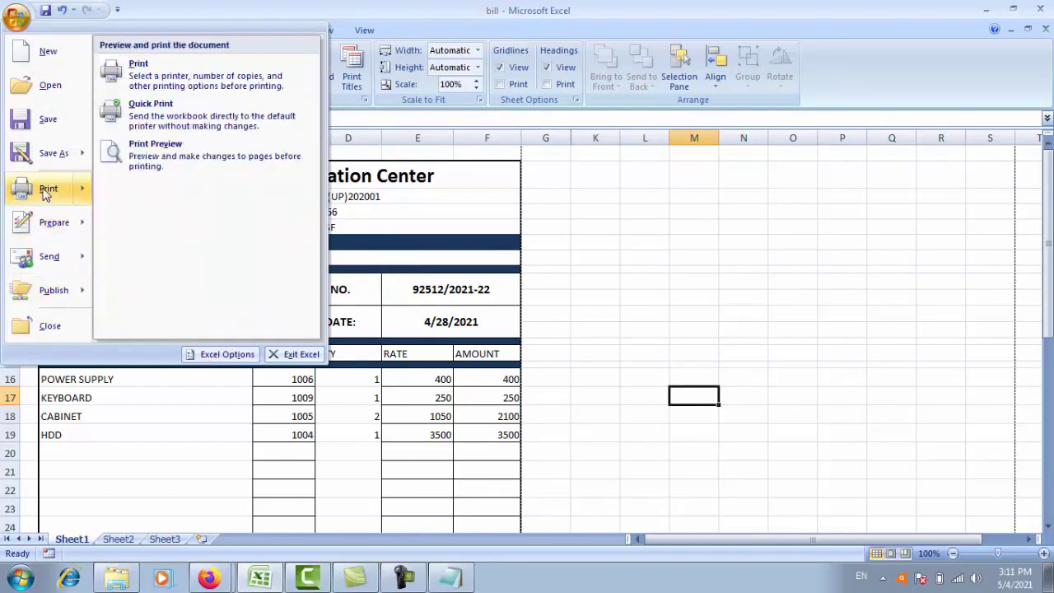
left_click(156, 169)
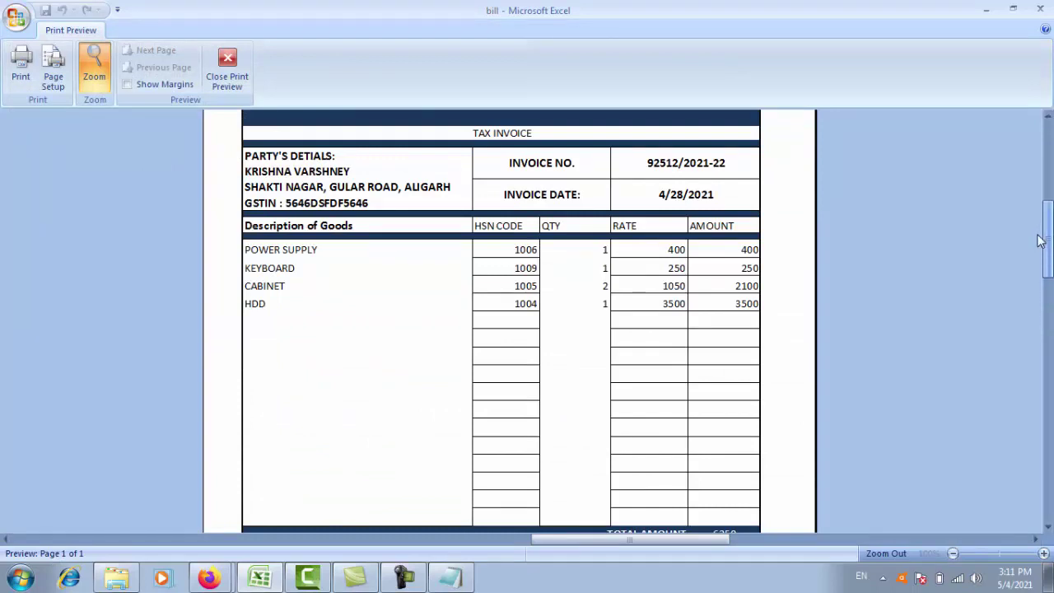
mouse_move(1047, 309)
left_mouse_down()
mouse_move(1048, 161)
mouse_move(1045, 435)
mouse_move(1039, 367)
left_mouse_up()
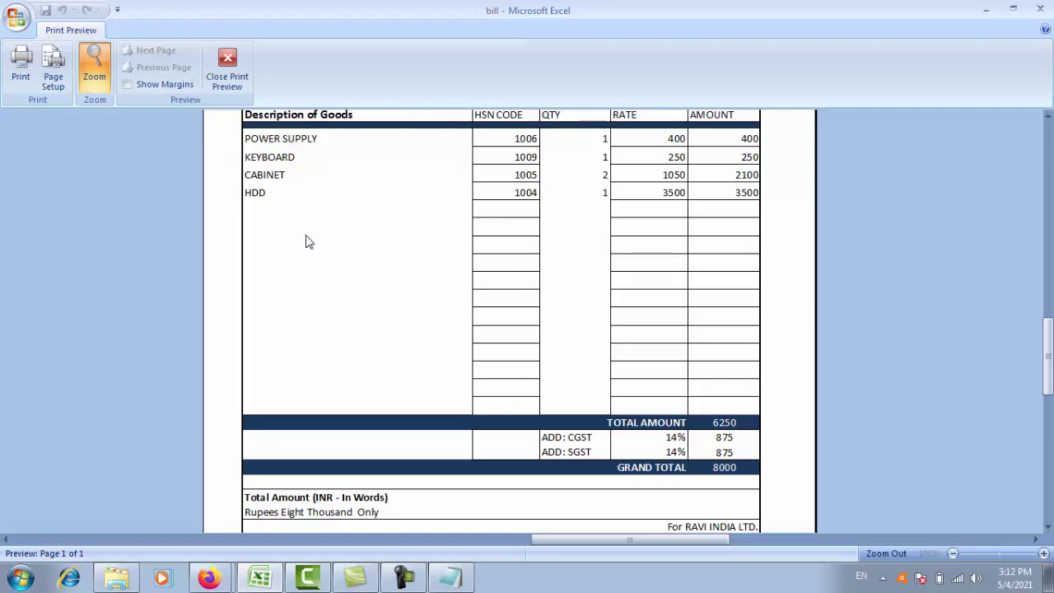
Leave print preview and apply All Borders to the item rows B16:F31
left_click(230, 62)
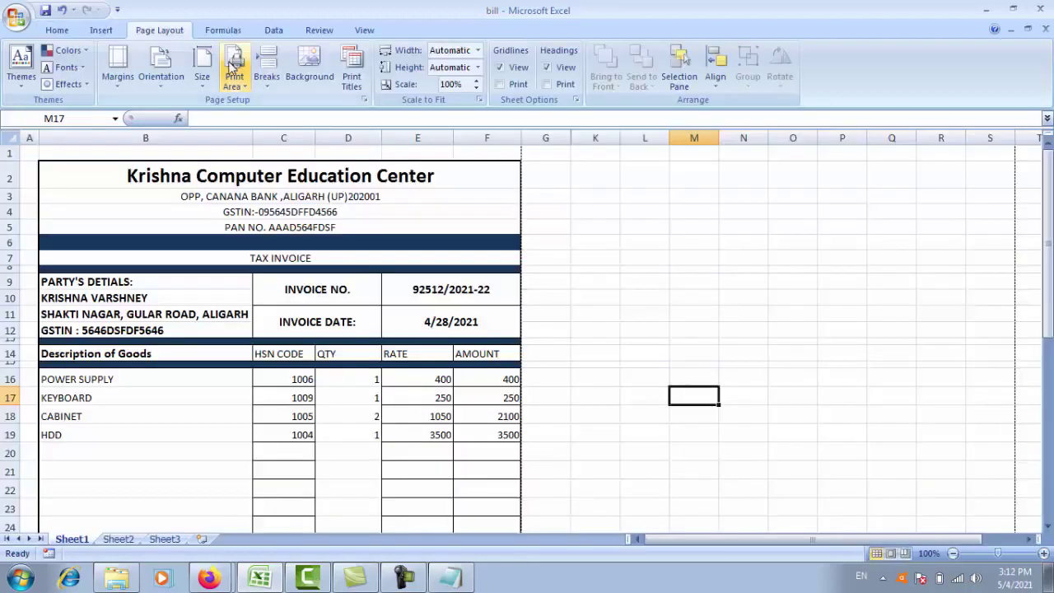
left_click_drag(170, 379, 348, 586)
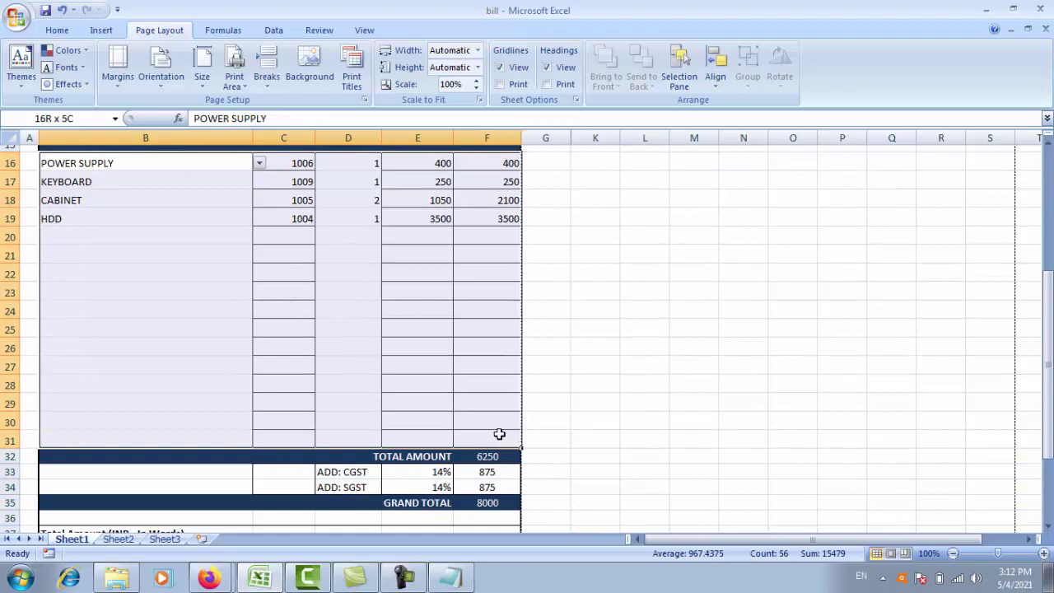
left_click_drag(348, 586, 498, 434)
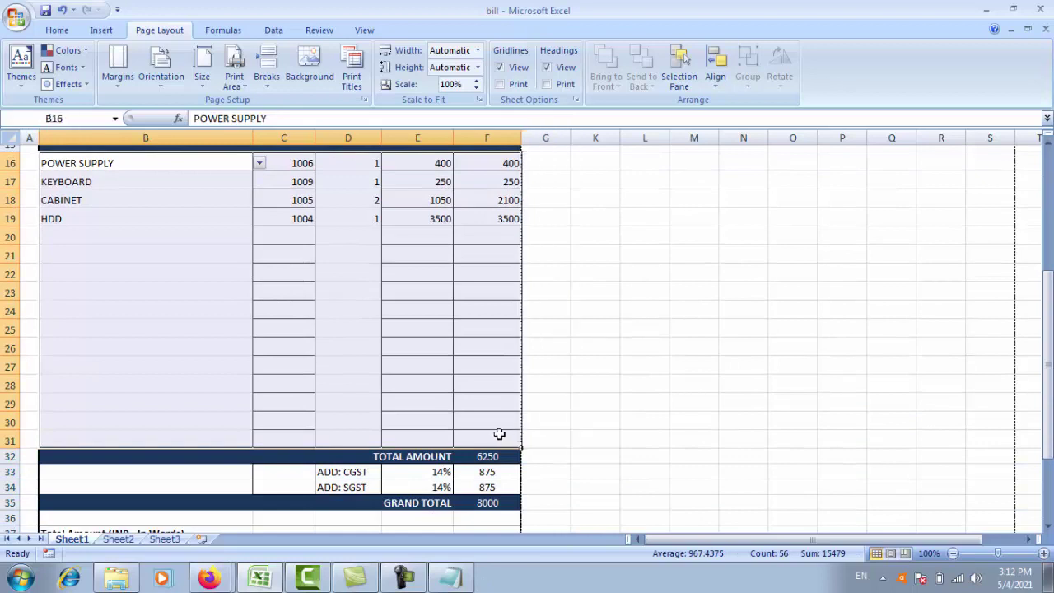
left_click(56, 31)
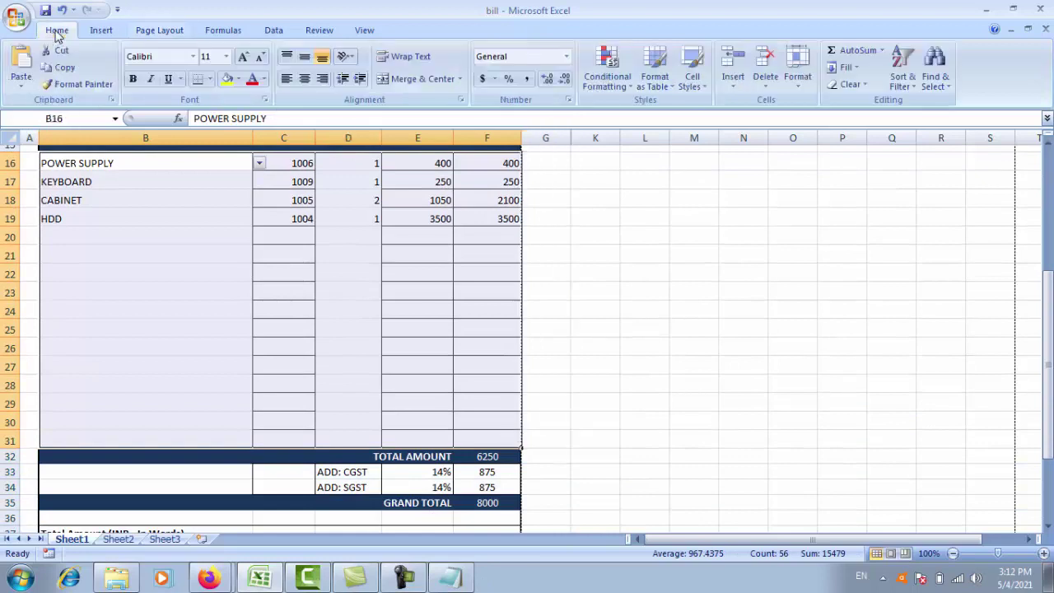
left_click(210, 79)
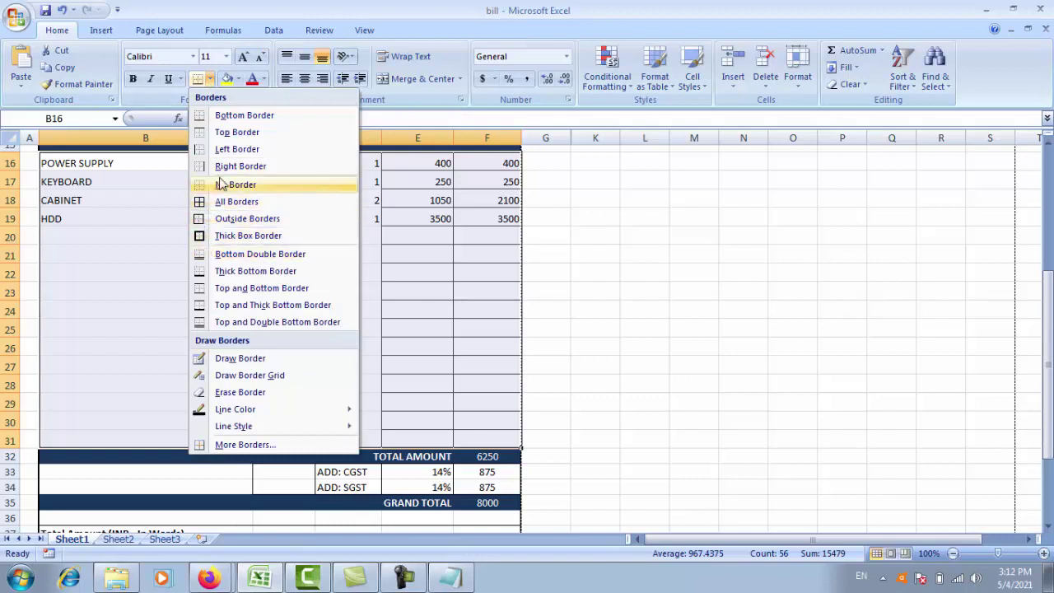
left_click(229, 204)
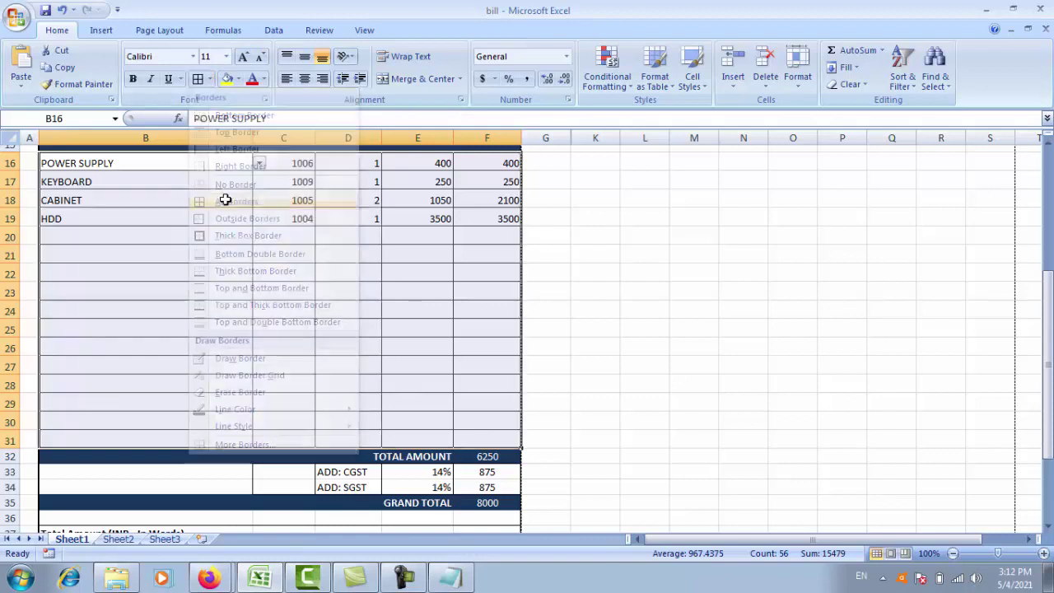
left_click(593, 249)
Preview the invoice and scroll to the totals, amount in words and Authorised Signatory
left_click(18, 18)
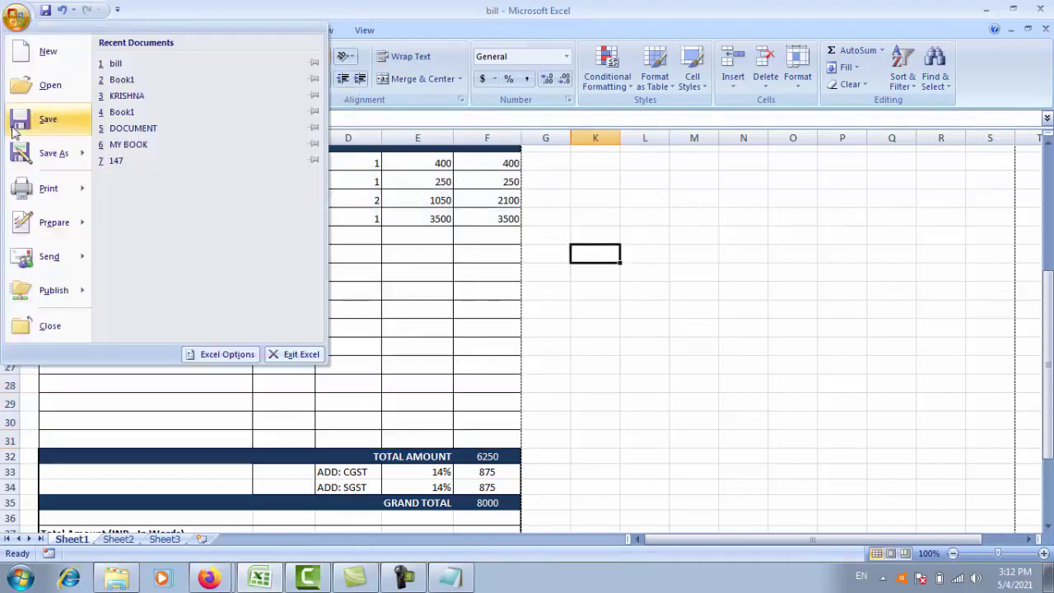
mouse_move(70, 194)
left_click(145, 161)
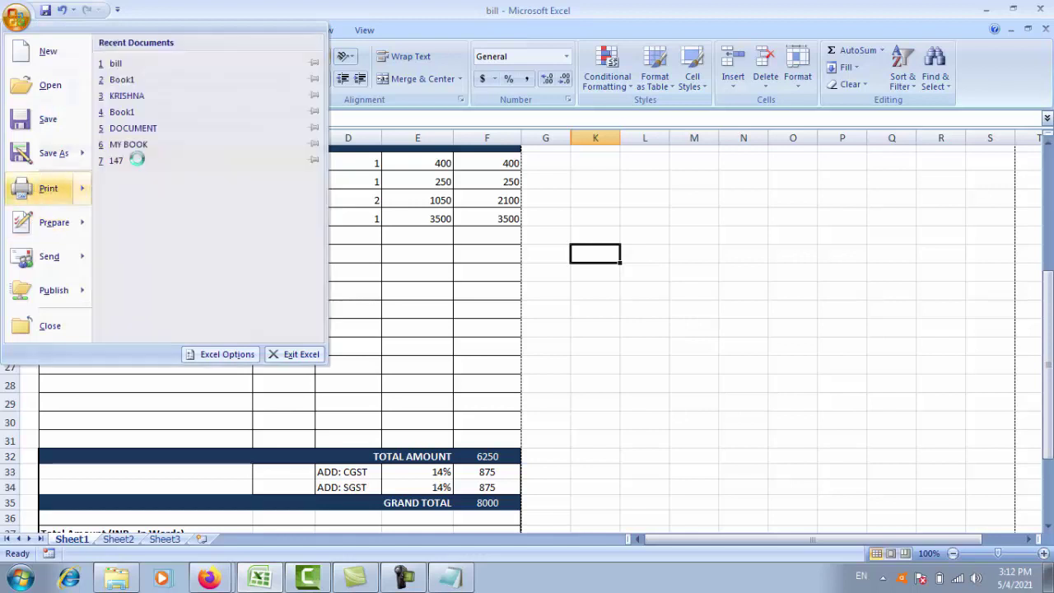
left_click_drag(1047, 231, 1047, 271)
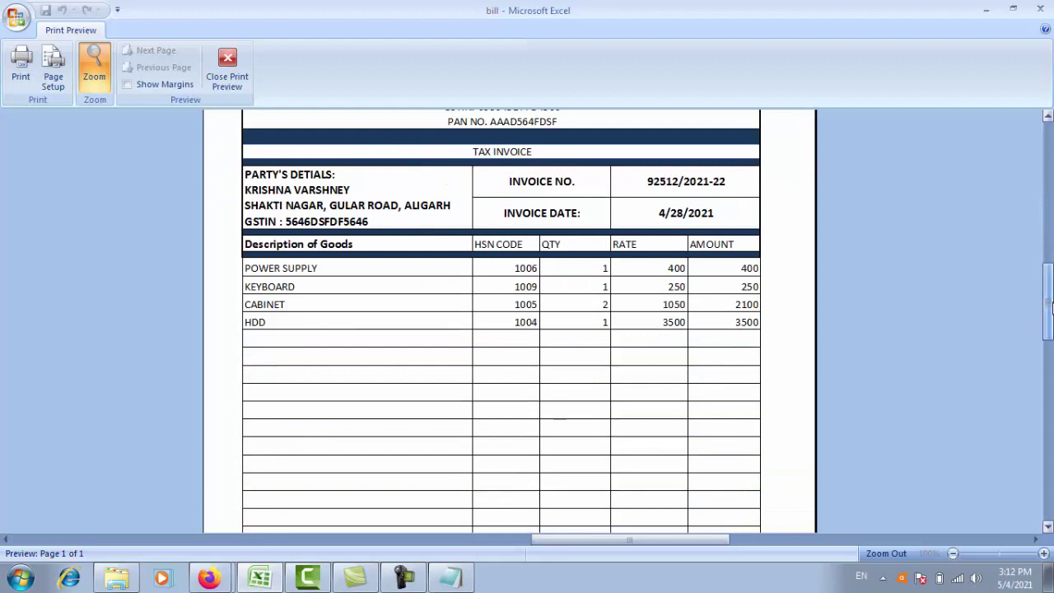
left_click_drag(1047, 271, 1050, 447)
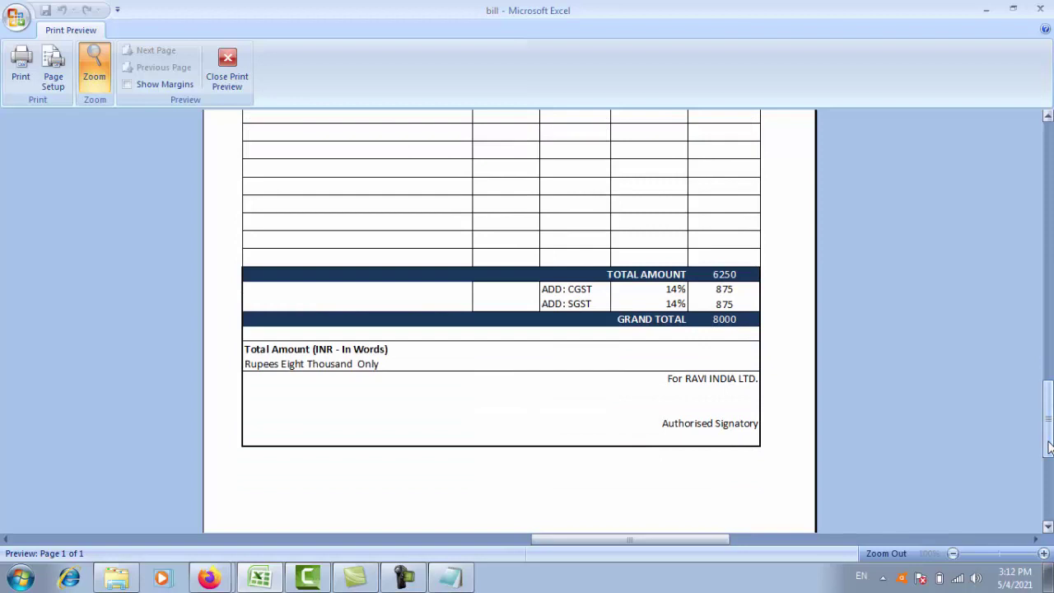